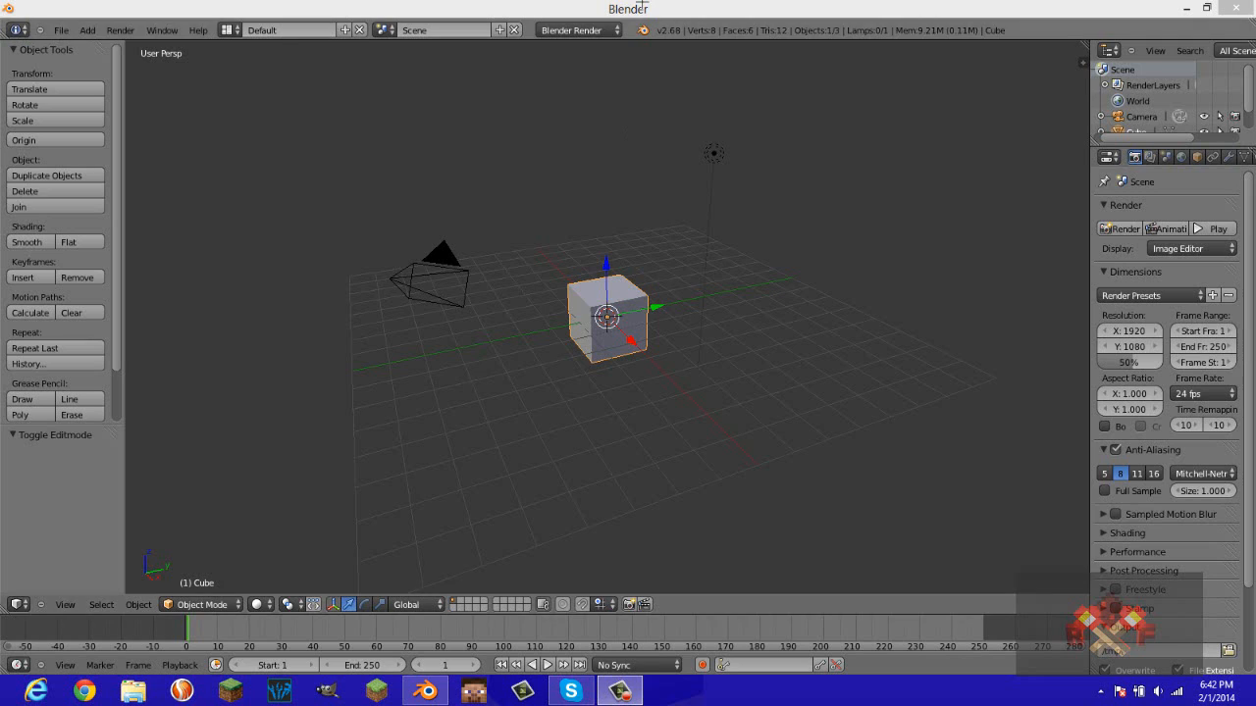
click(641, 6)
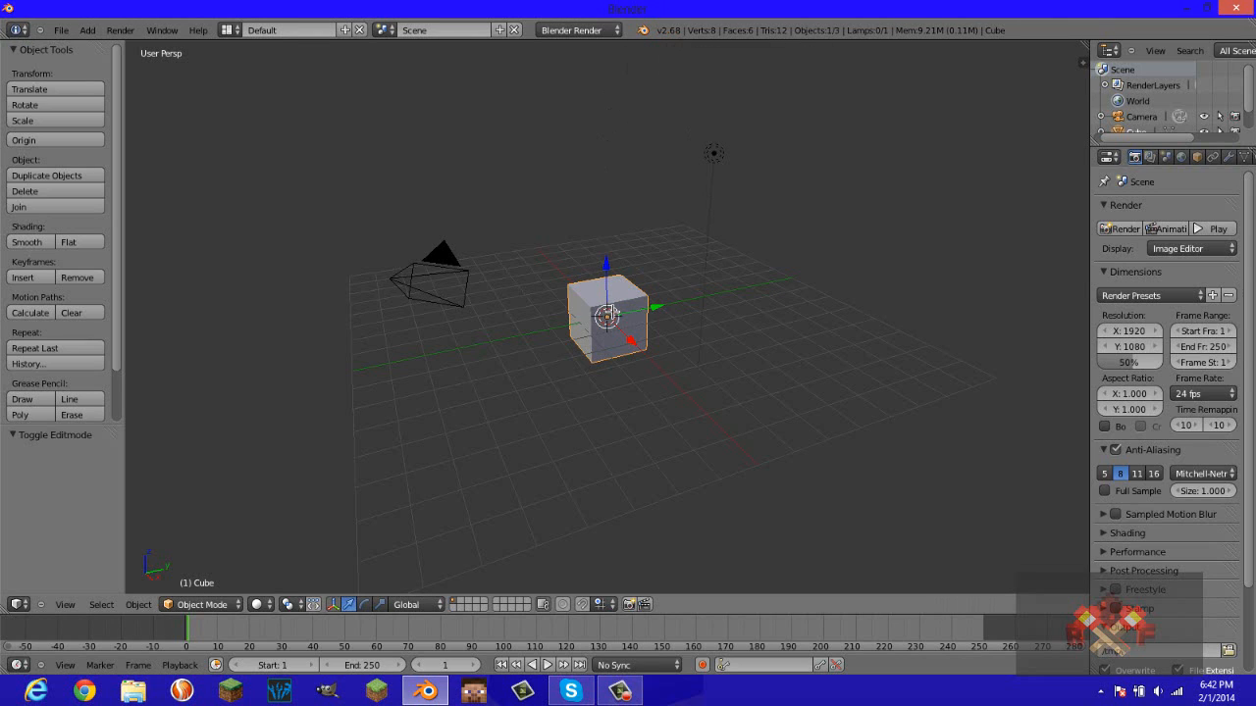
right_click(711, 152)
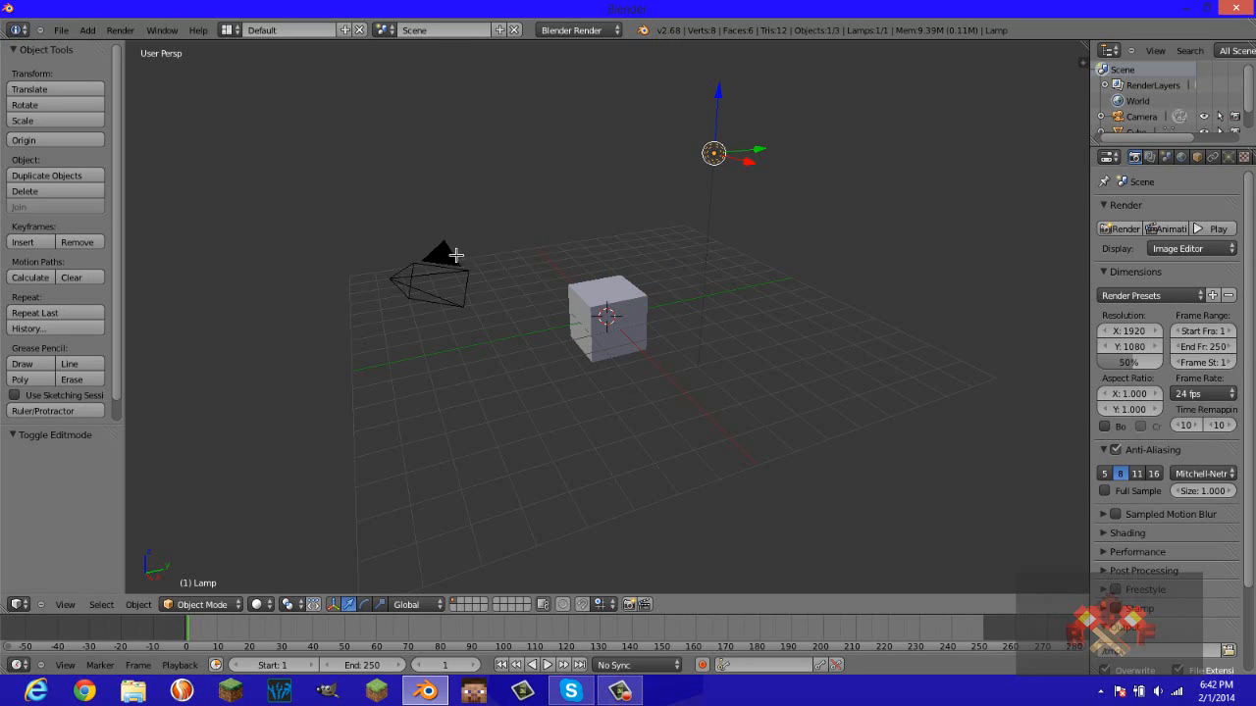
shift+right_click(453, 257)
key(x)
click(466, 260)
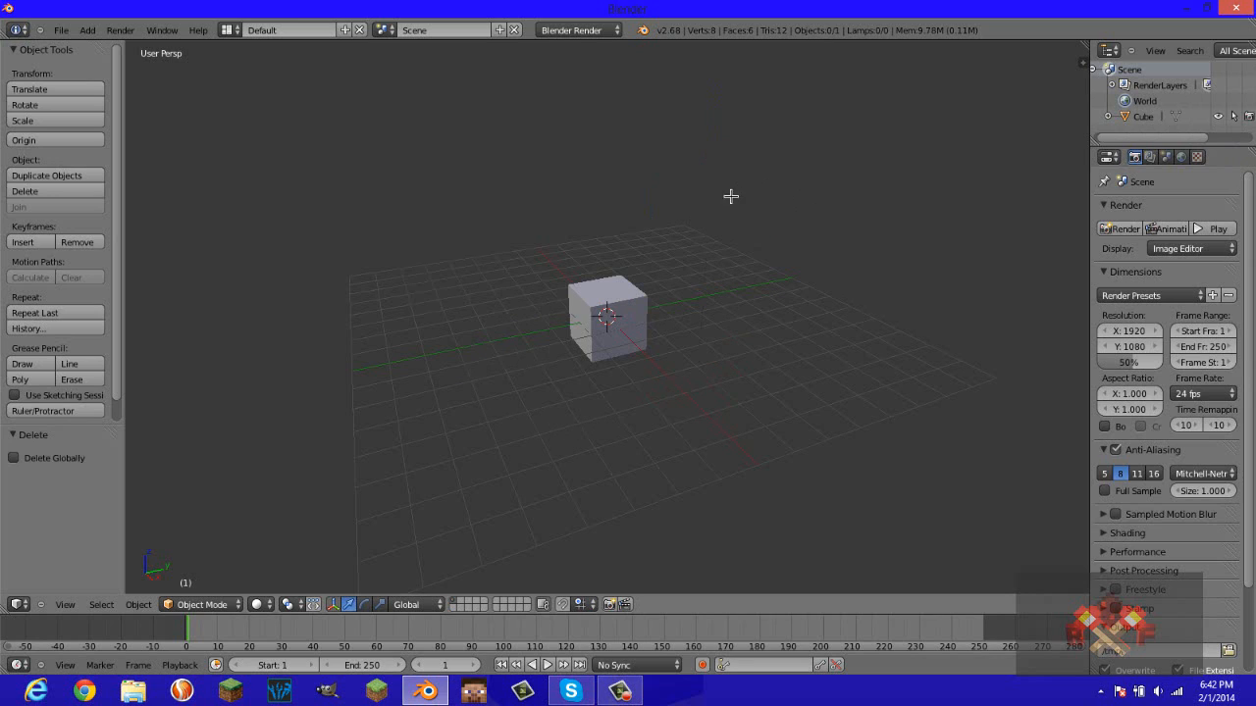
key(ctrl+z)
Delete the default lamp and camera from the scene, leaving only the cube.
right_click(715, 155)
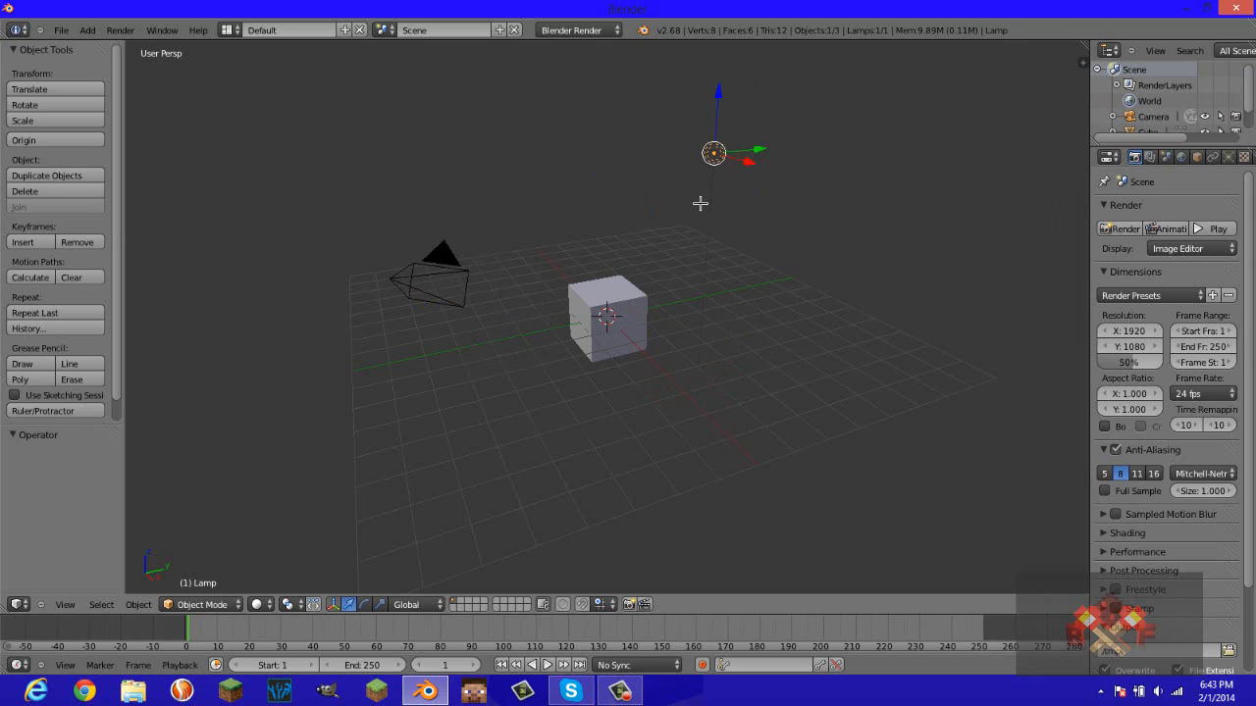
right_click(429, 272)
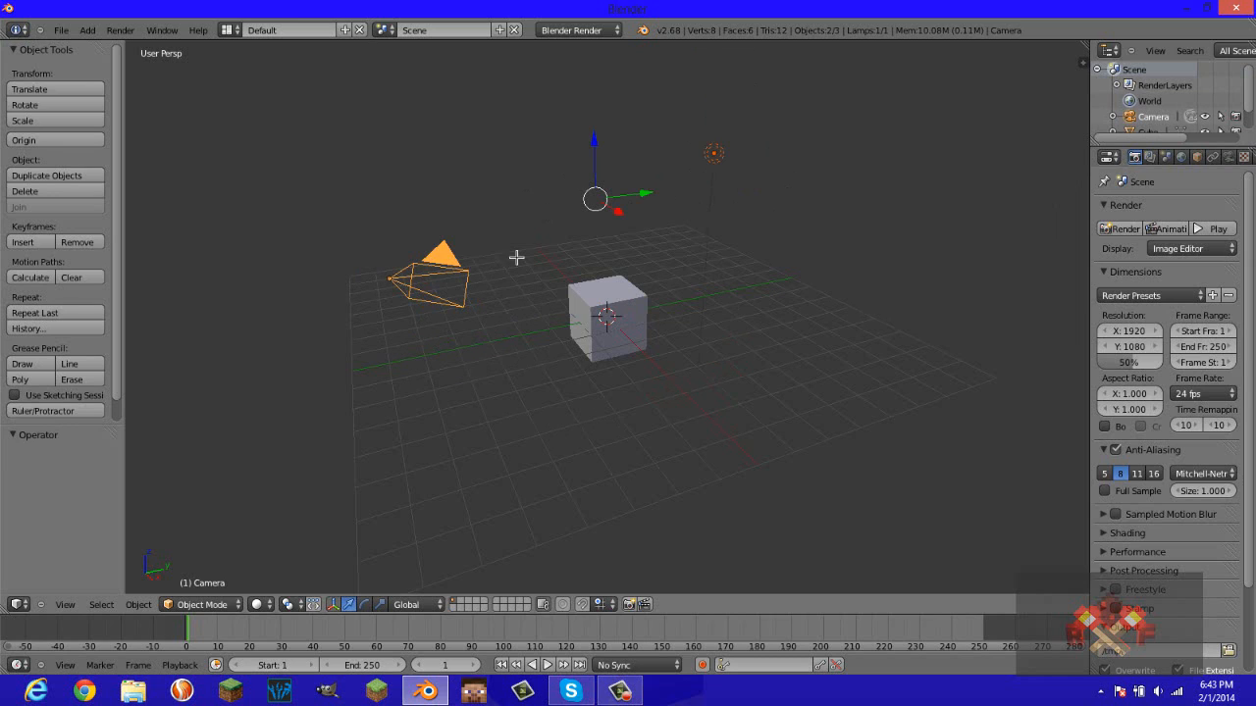
key(x)
click(562, 249)
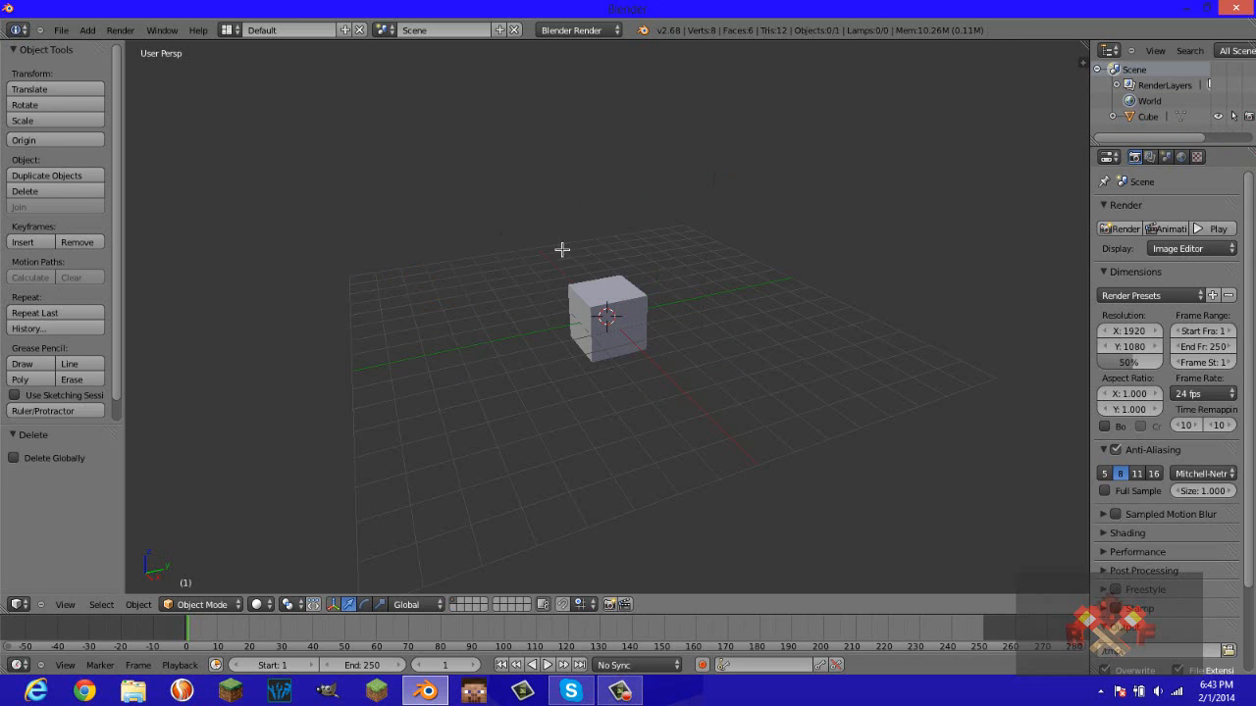
Select the cube and try moving it along the Z and X axes, ending at its starting position.
right_click(600, 315)
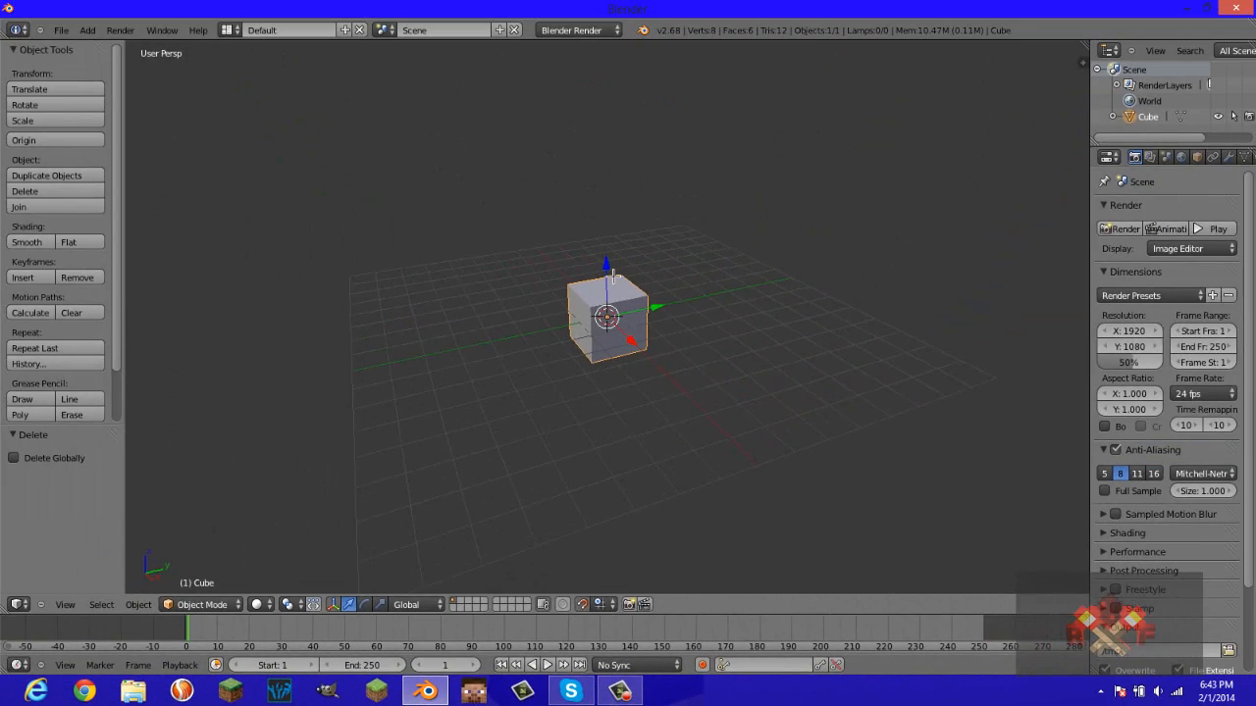
mouse_move(605, 277)
mouse_down()
mouse_move(610, 237)
mouse_move(608, 265)
mouse_up()
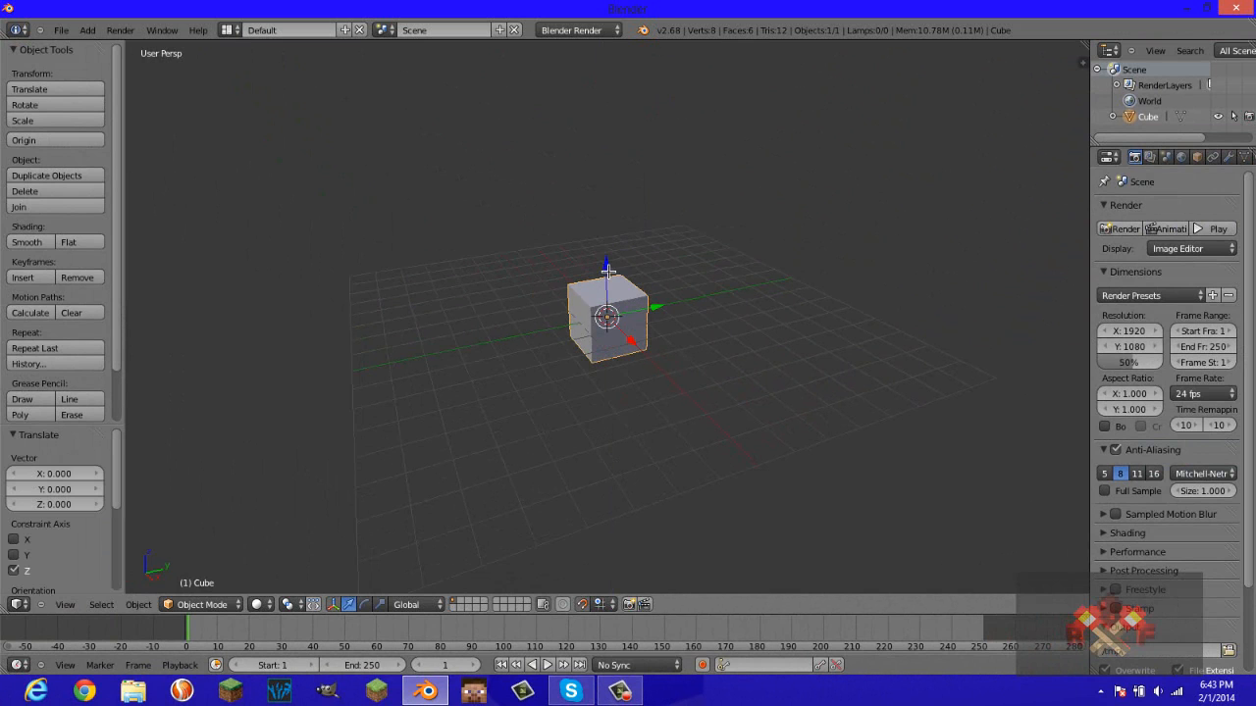
middle_drag(638, 367, 637, 519)
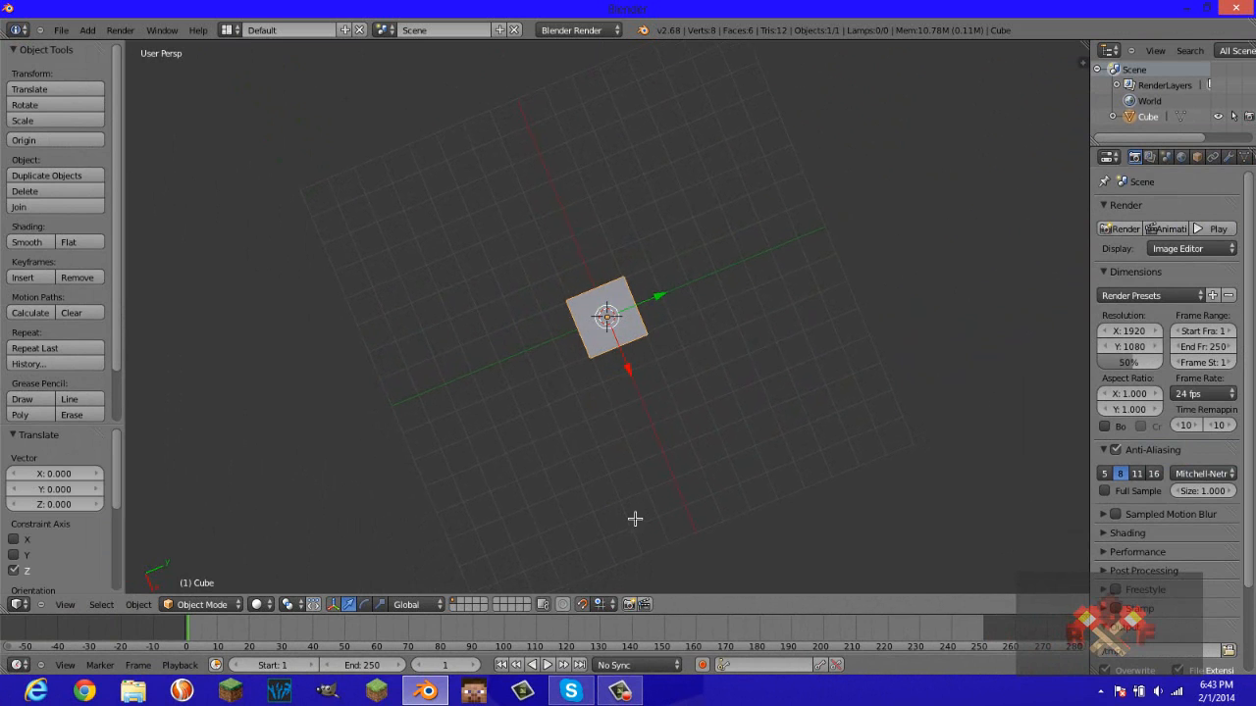
key(g)
key(x)
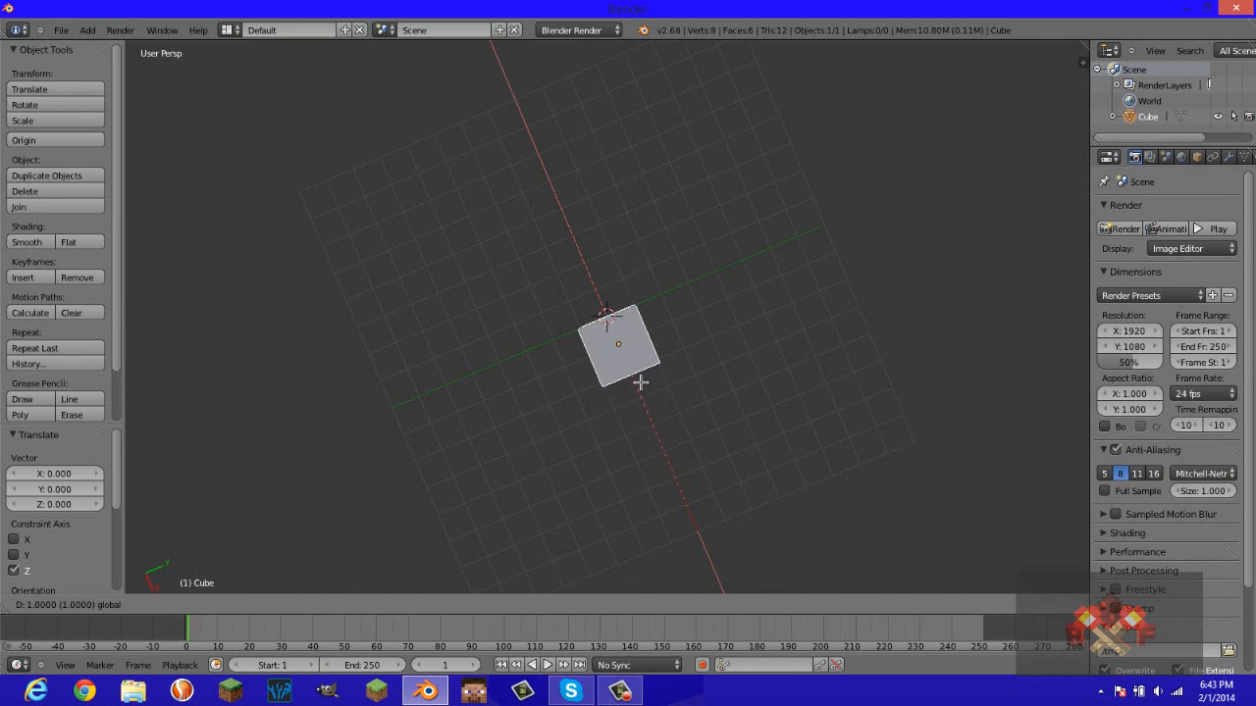
click(632, 363)
middle_drag(632, 363, 736, 340)
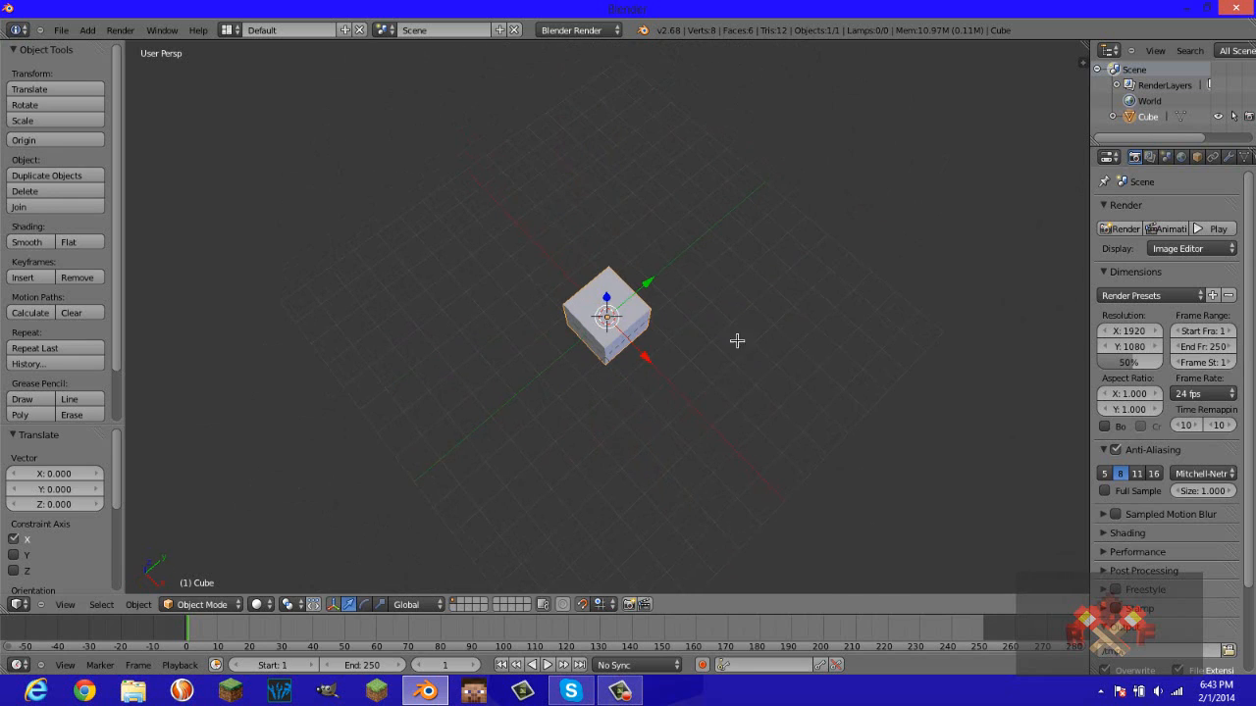
Examine the cube from the right side and from several other angles and distances.
key(KP_3)
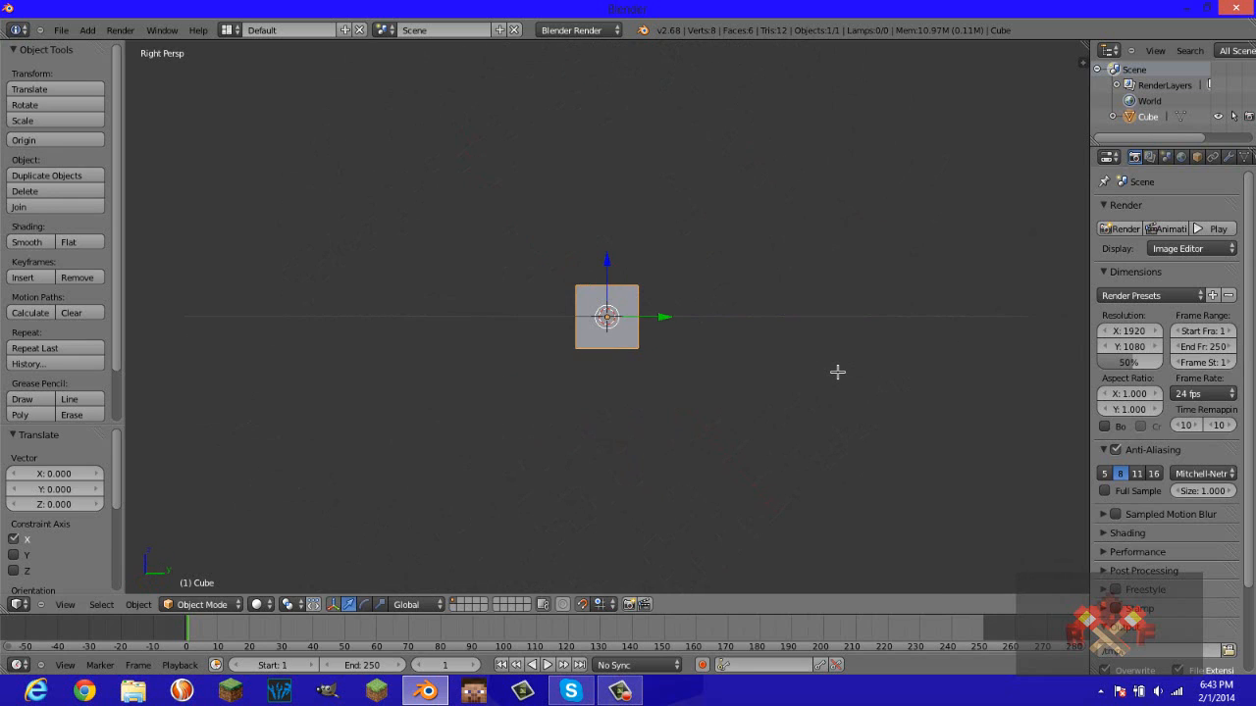
middle_drag(843, 377, 923, 477)
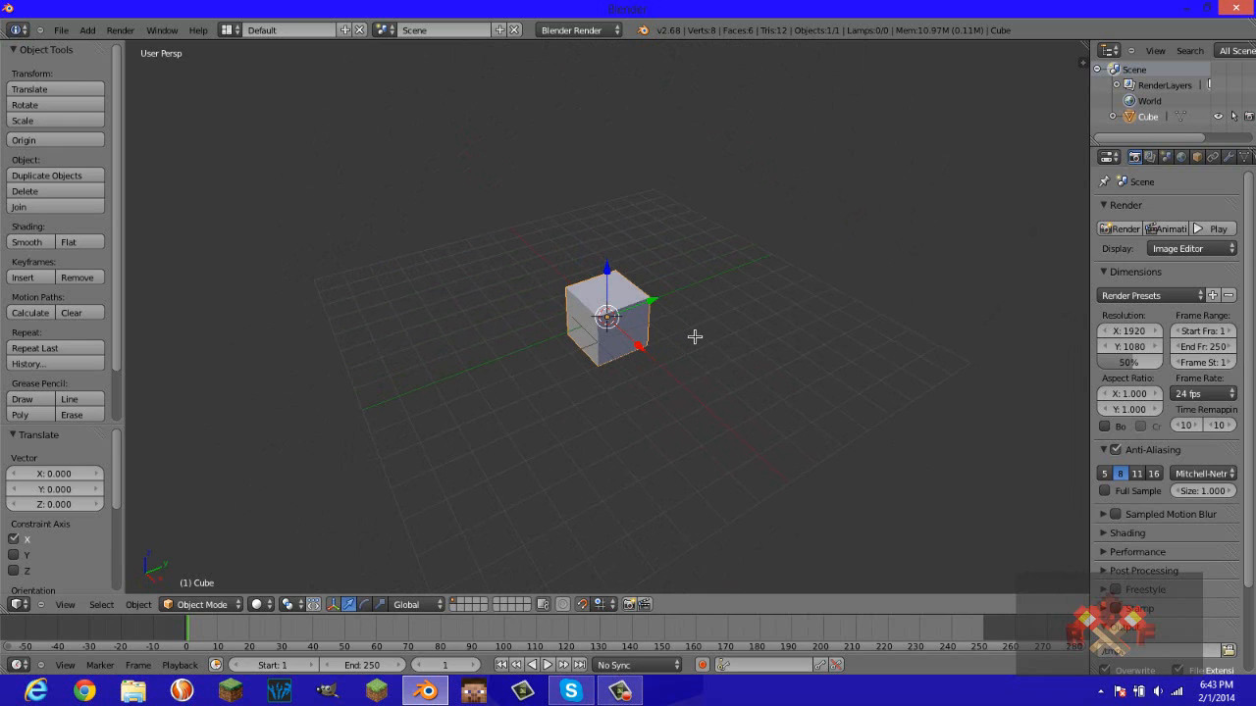
mouse_move(706, 337)
middle_down()
mouse_move(718, 275)
mouse_move(709, 342)
middle_up()
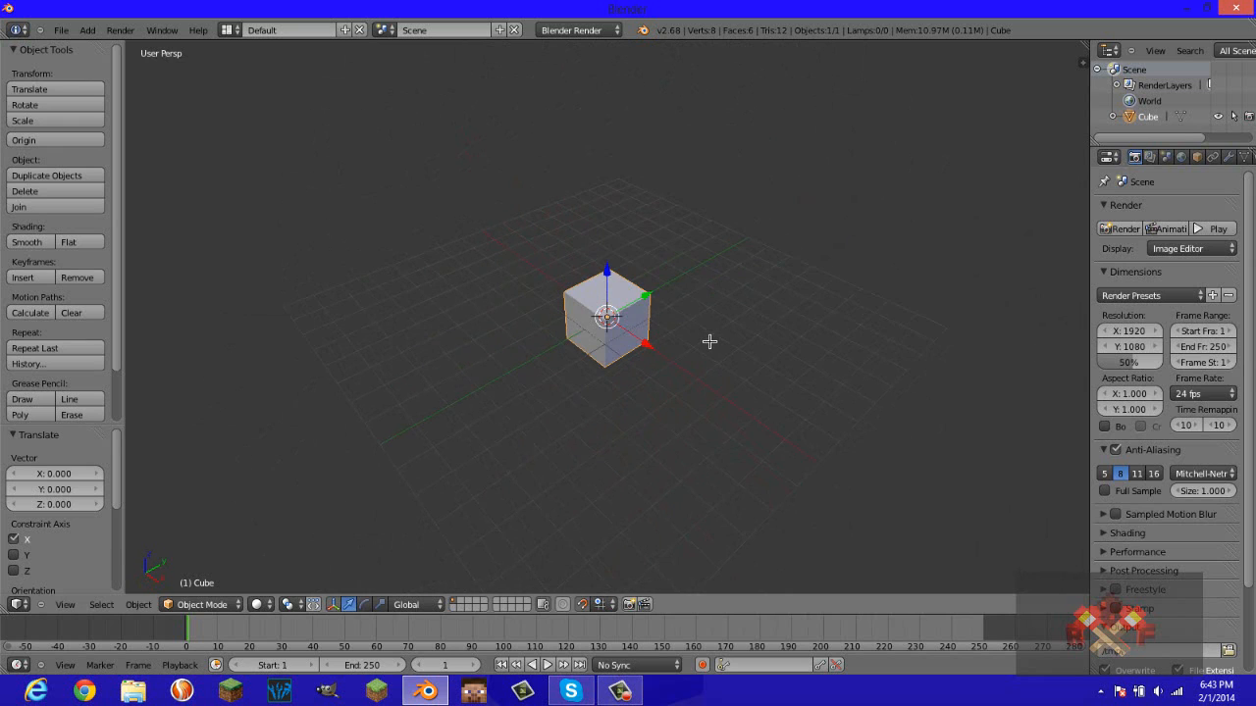
scroll(670, 340, down, 5)
scroll(664, 339, up, 5)
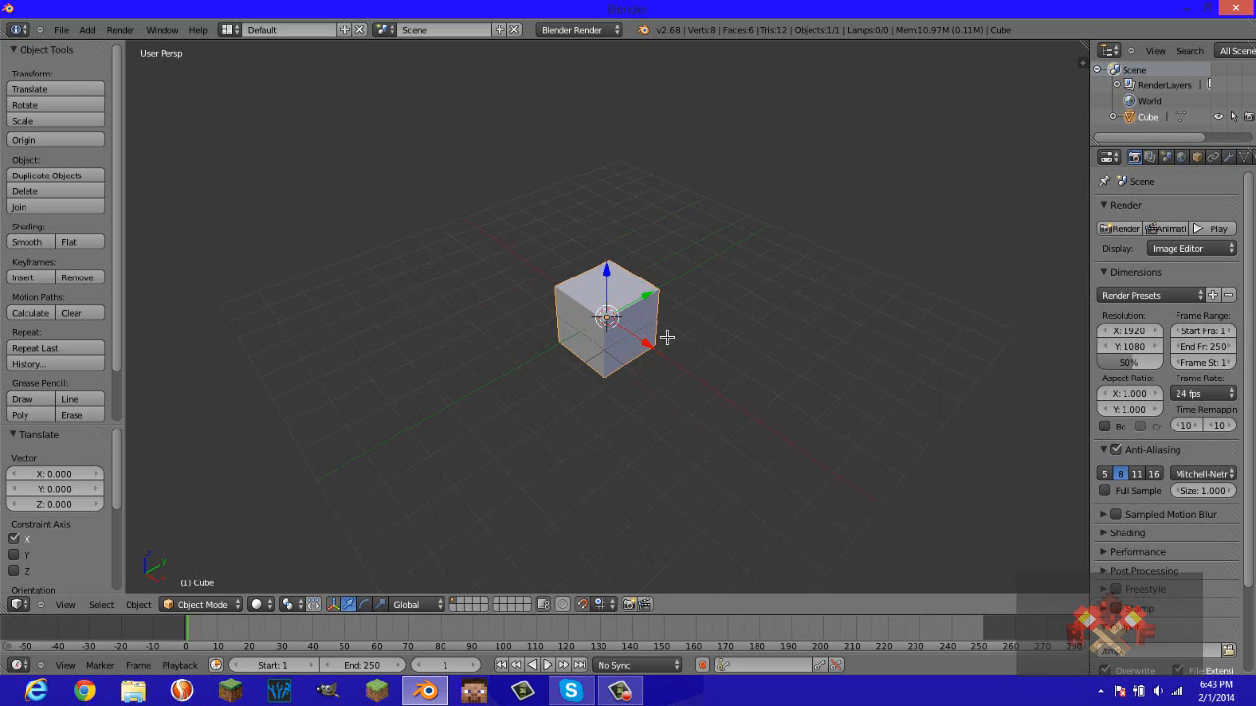
scroll(665, 338, down, 5)
scroll(666, 338, up, 5)
middle_drag(651, 341, 650, 429)
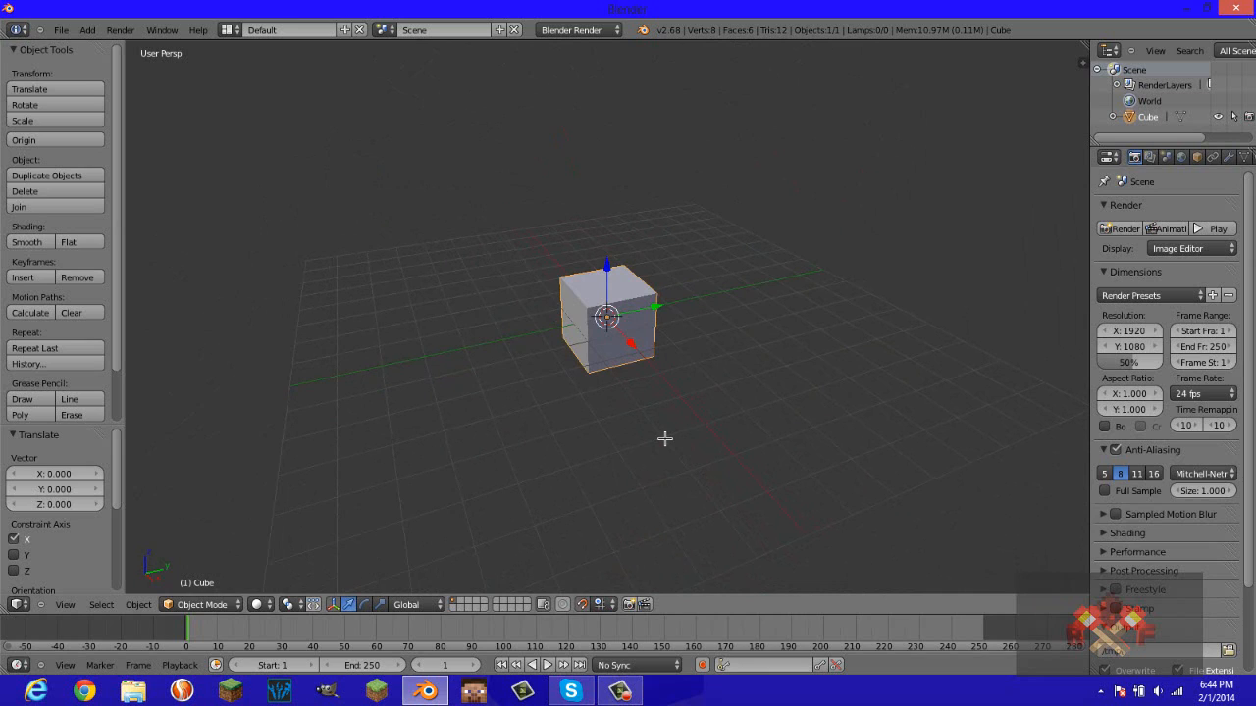
Switch to the right orthographic view and move the cube up 7 units along the Z axis.
key(KP_5)
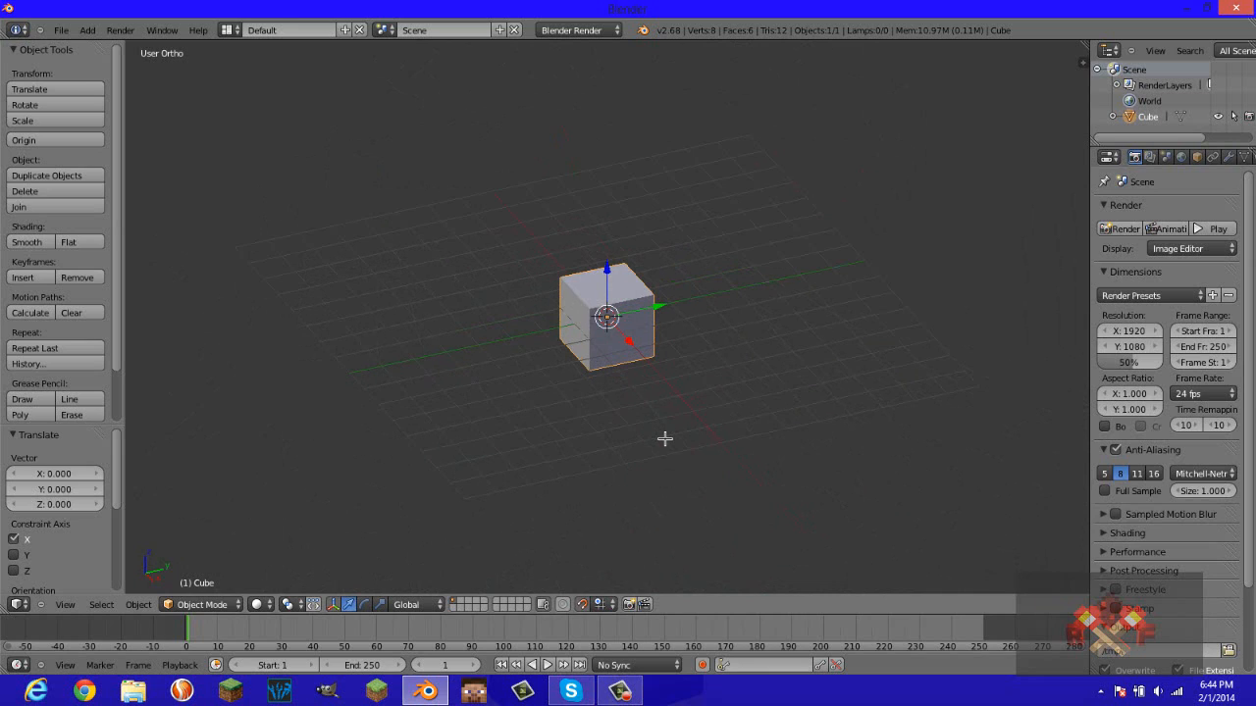
middle_drag(669, 441, 743, 418)
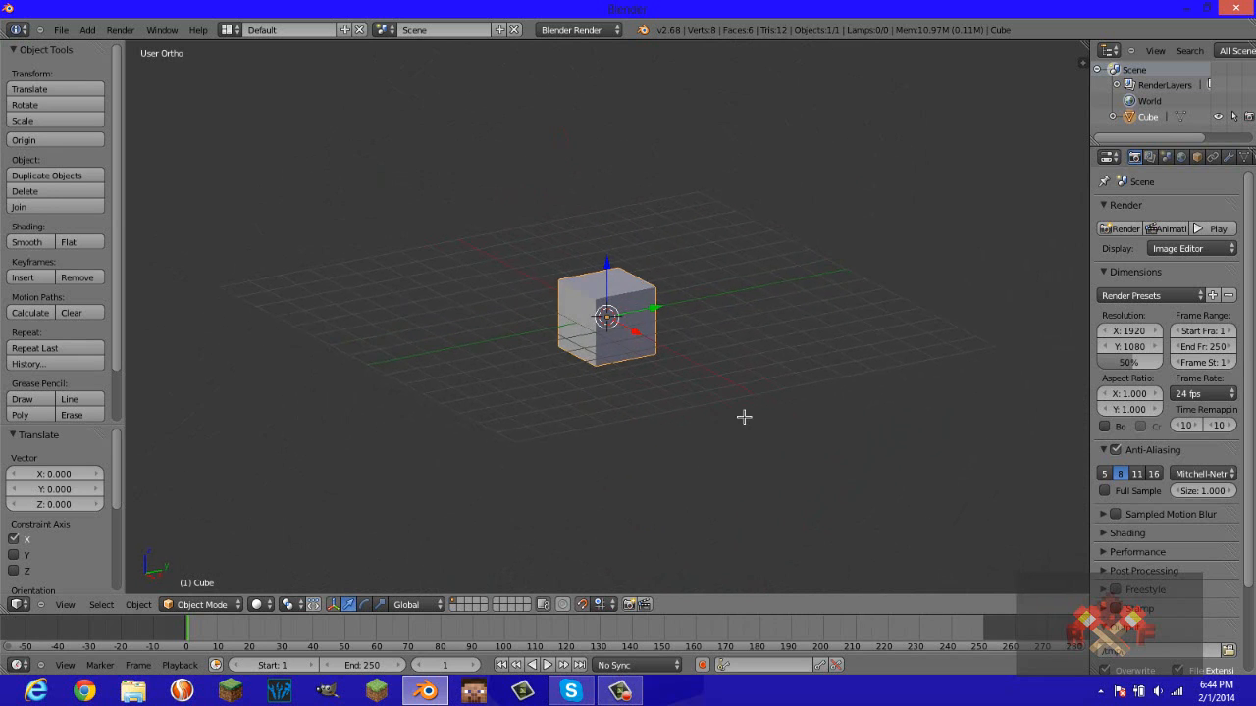
key(KP_3)
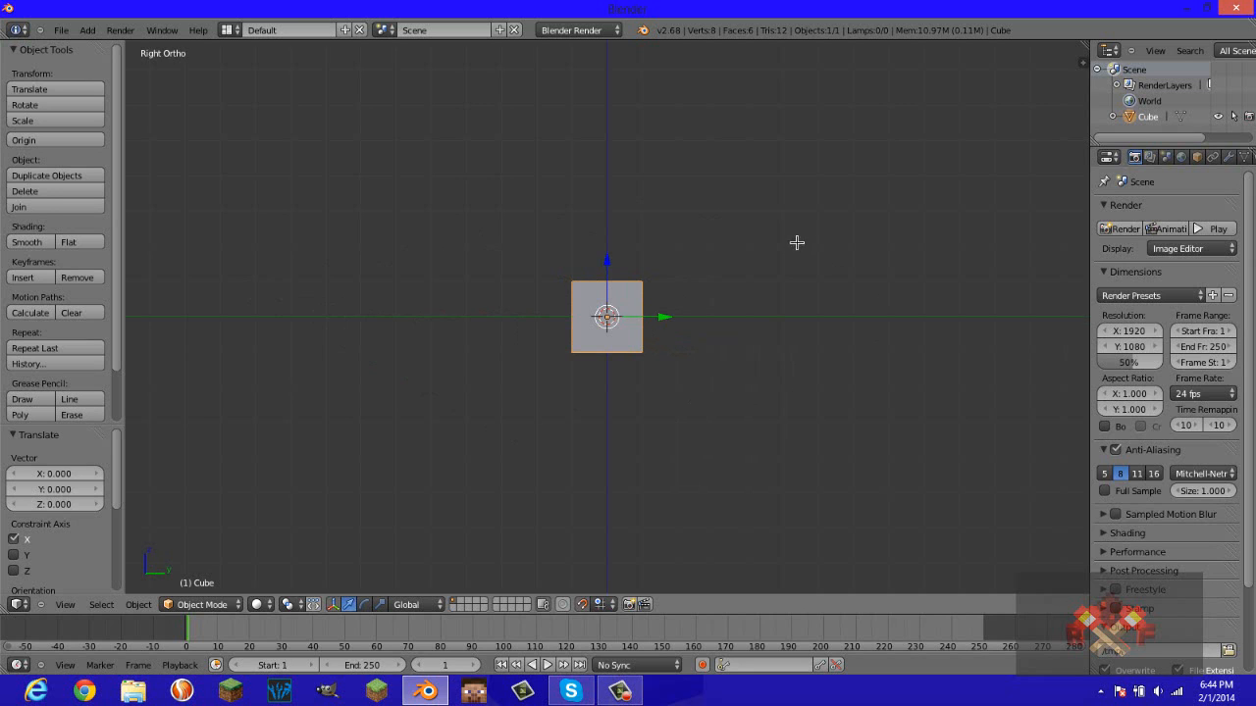
shift+middle_drag(795, 244, 784, 424)
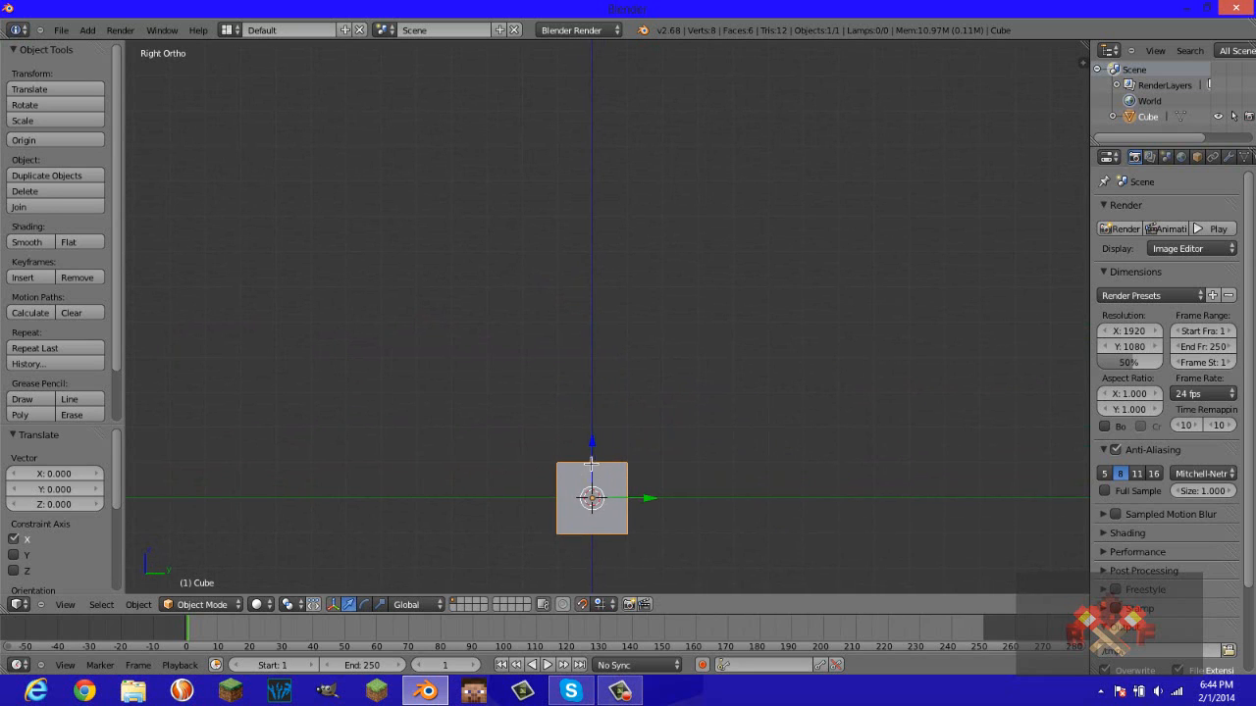
drag(593, 454, 616, 241)
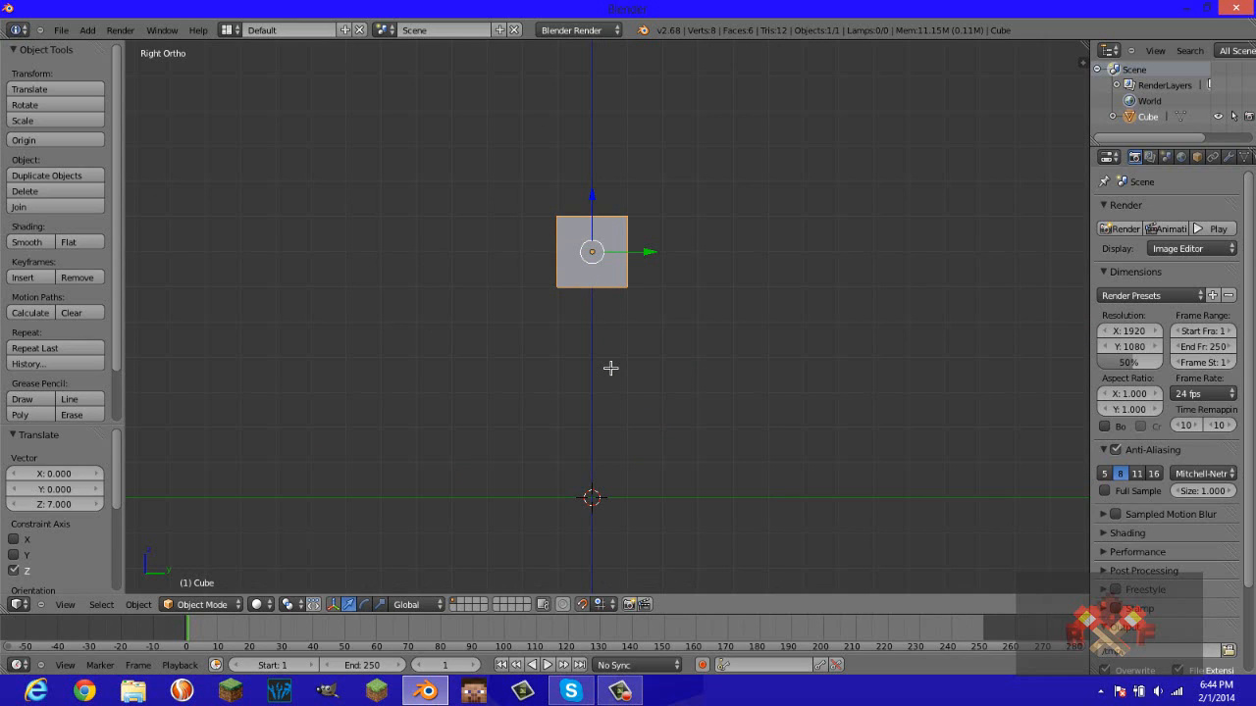
Duplicate the cube and place the copy directly below the original, offset 3 units down along Z.
key(shift+d)
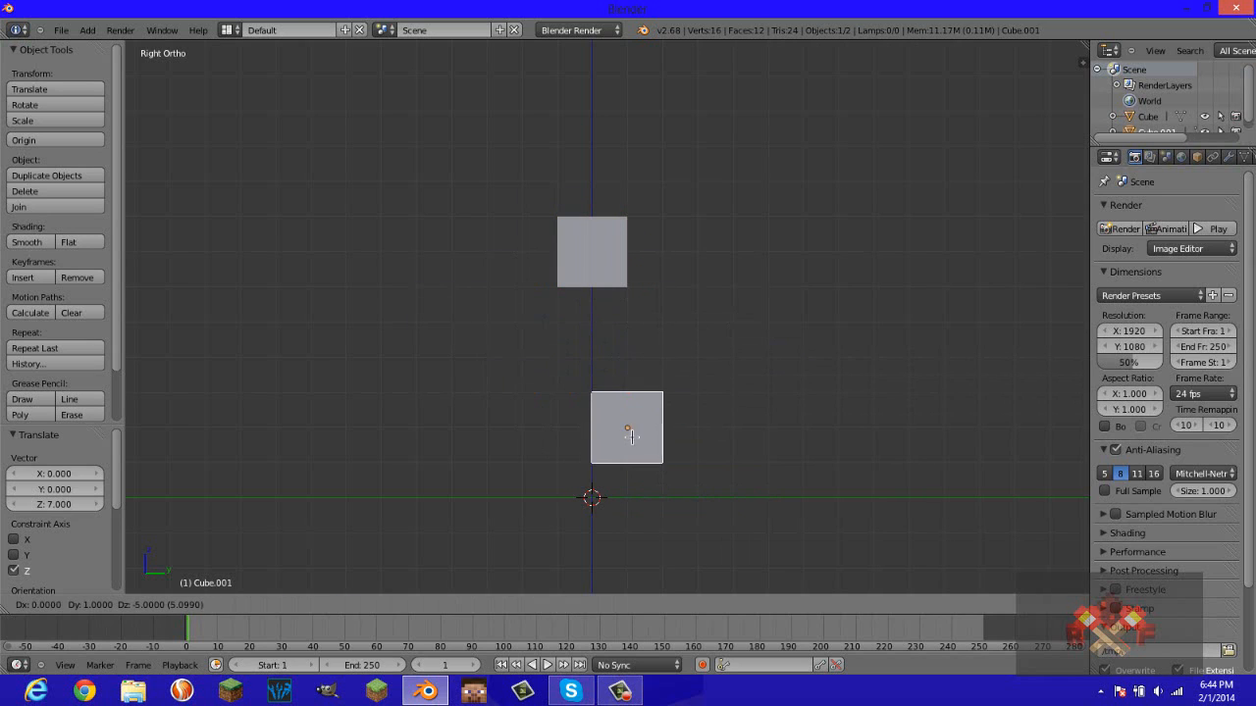
click(592, 350)
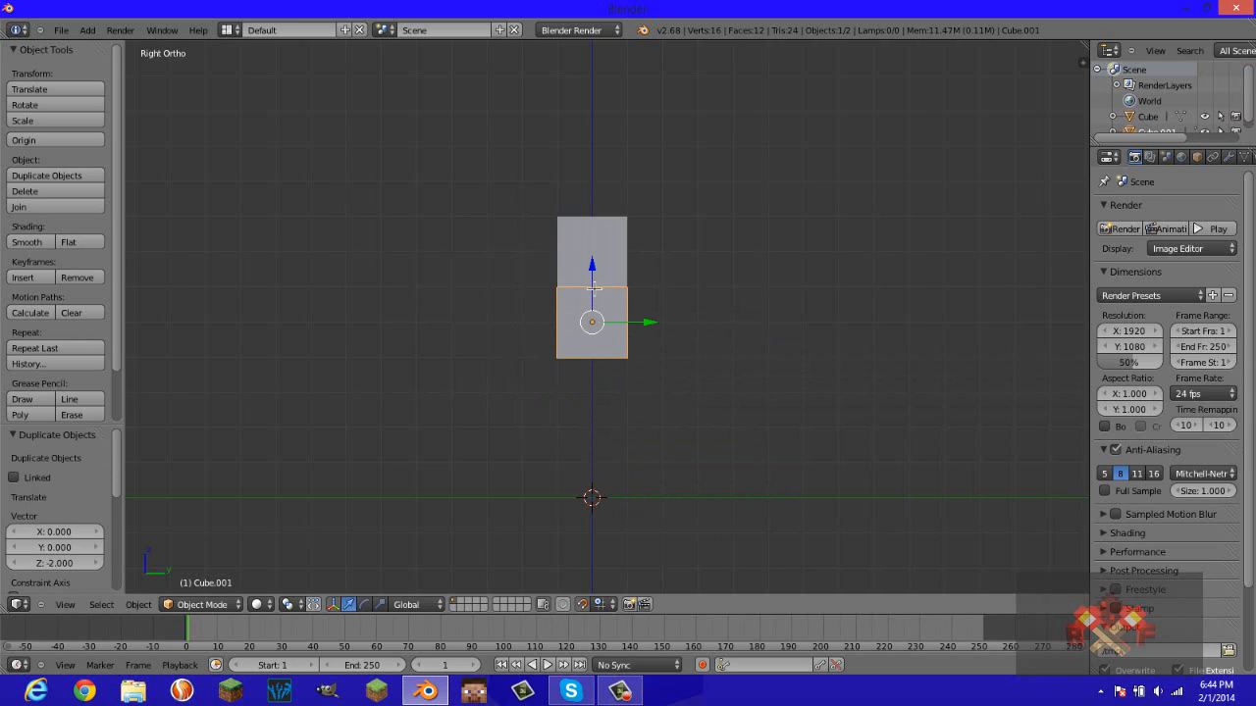
drag(591, 289, 591, 317)
scroll(595, 400, up, 4)
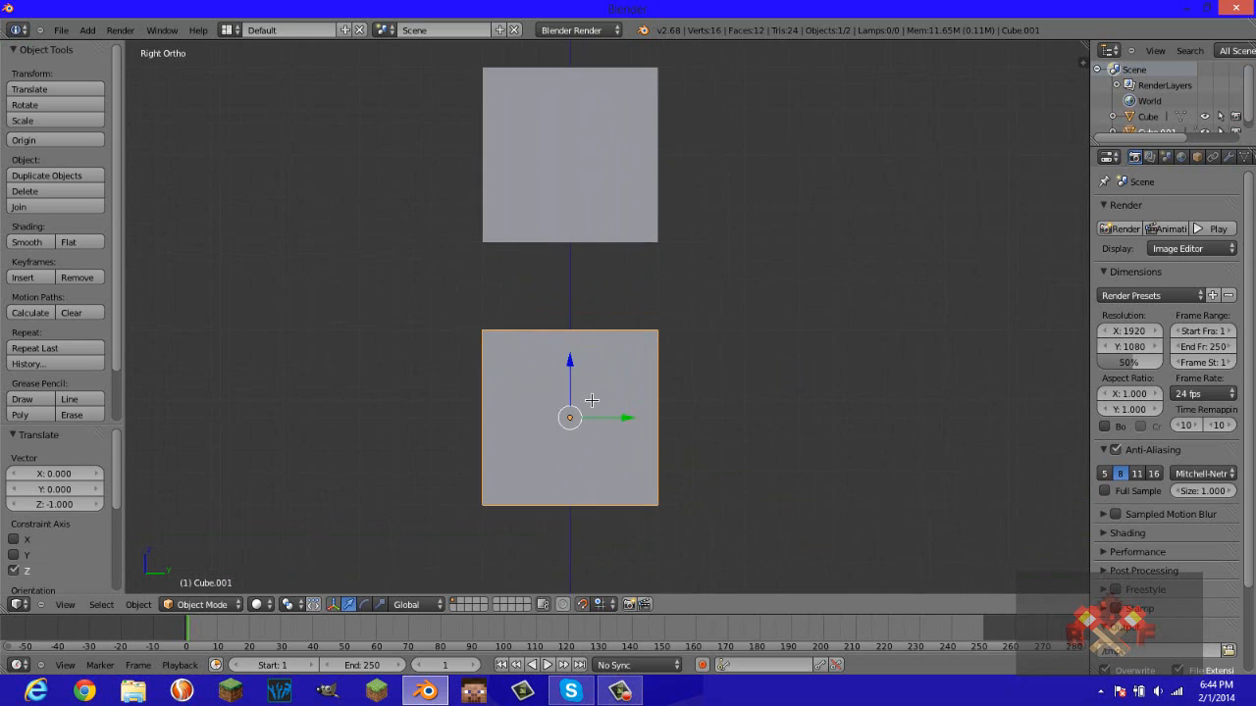
scroll(595, 400, down, 4)
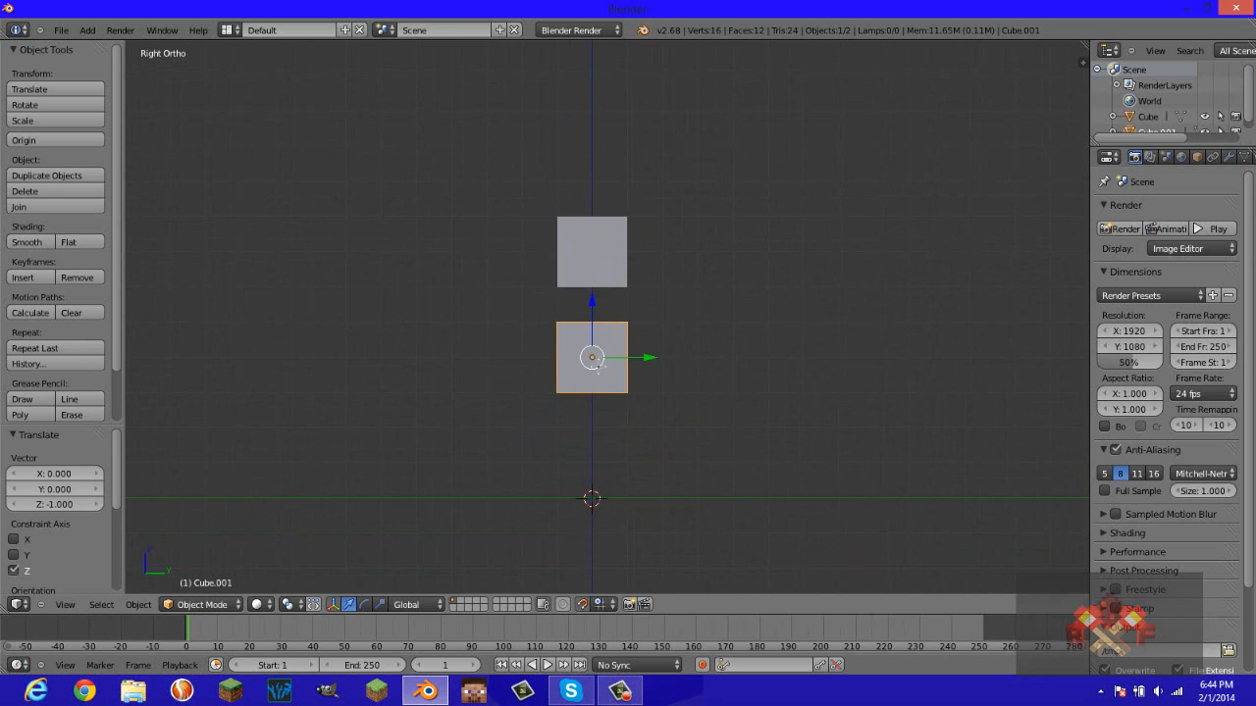
scroll(601, 360, up, 6)
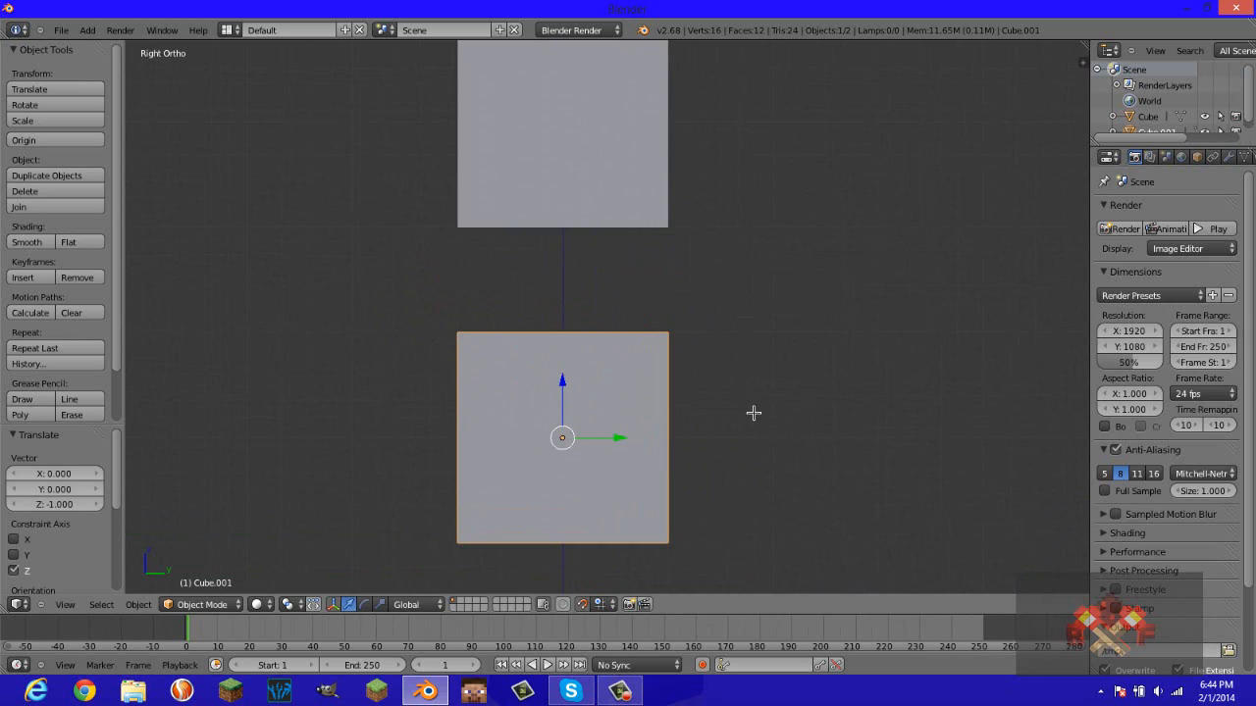
key(s)
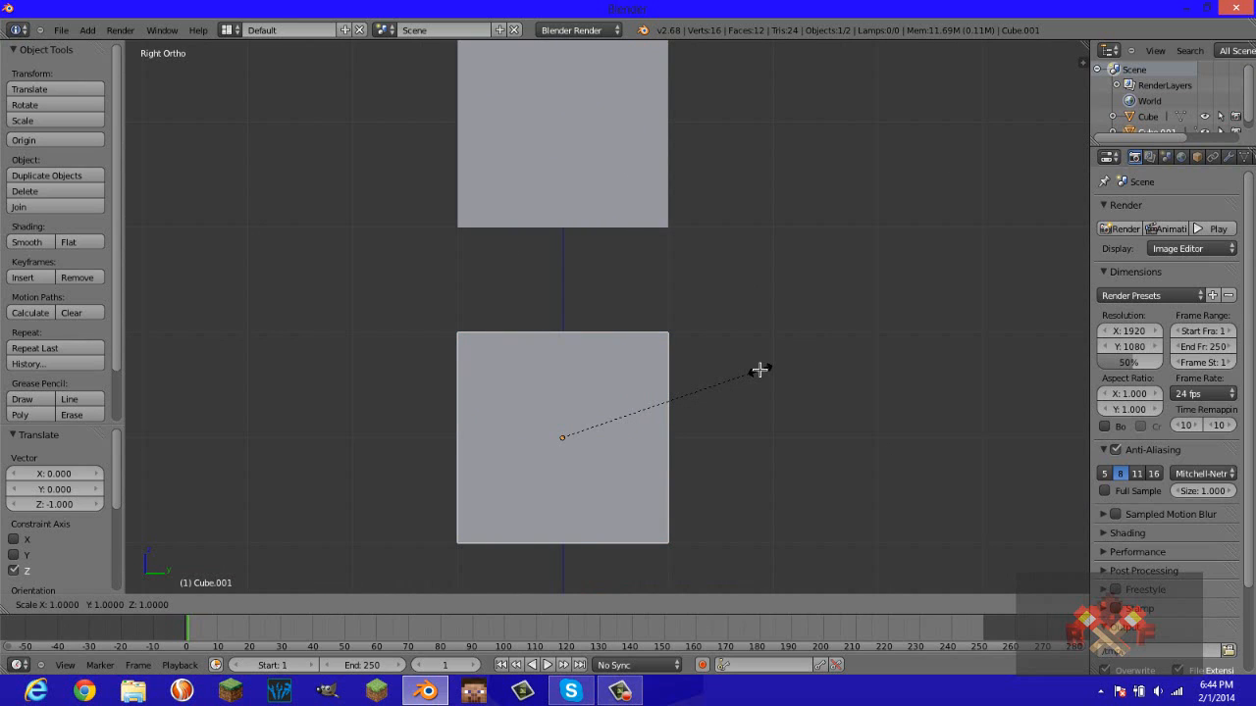
key(y)
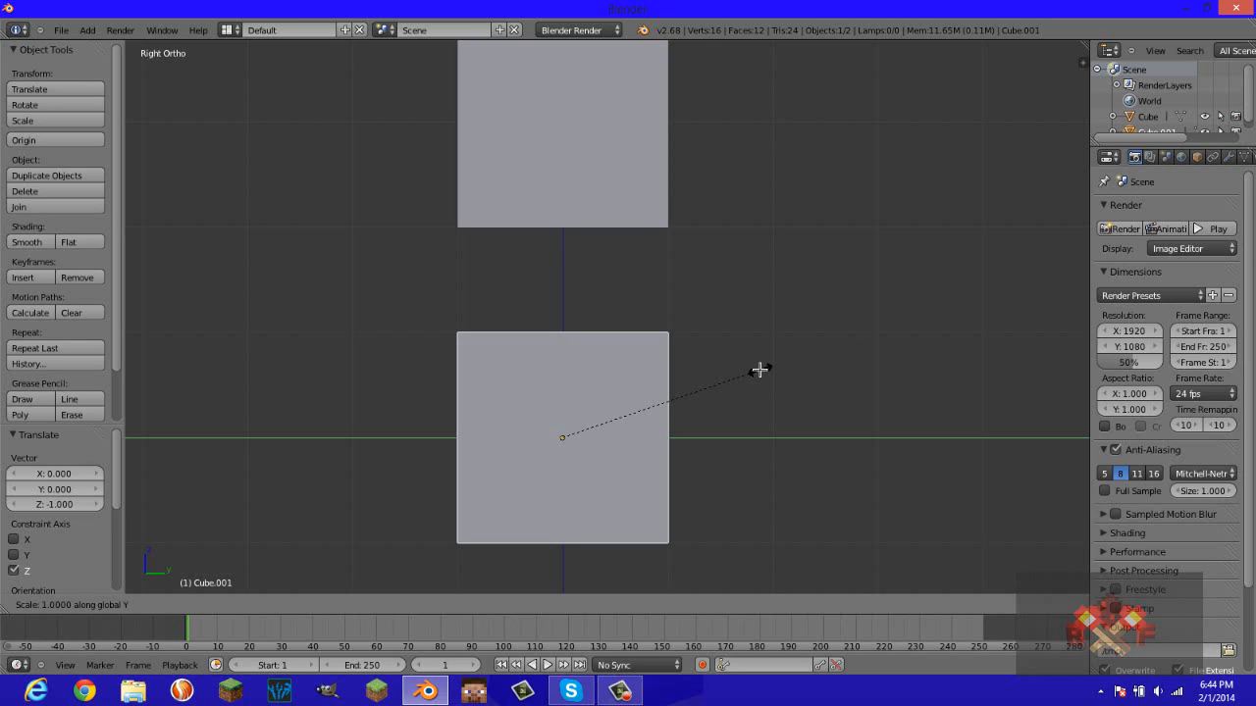
text(1.5)
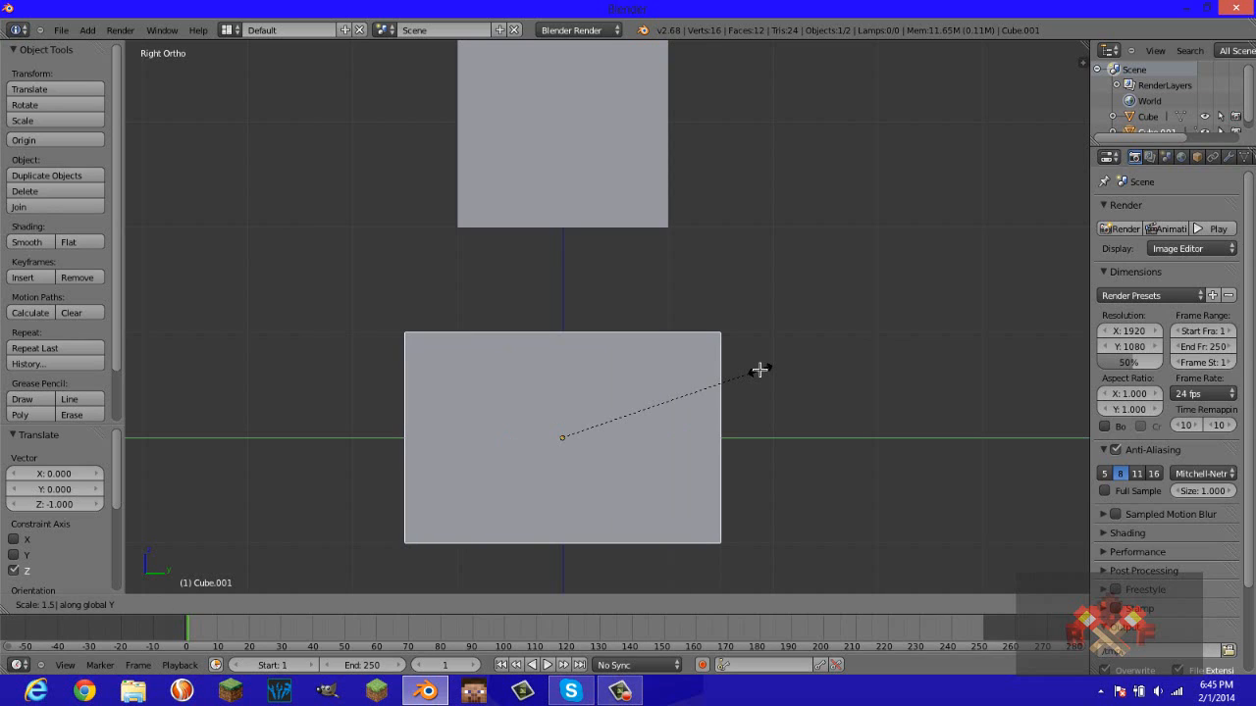
text(z)
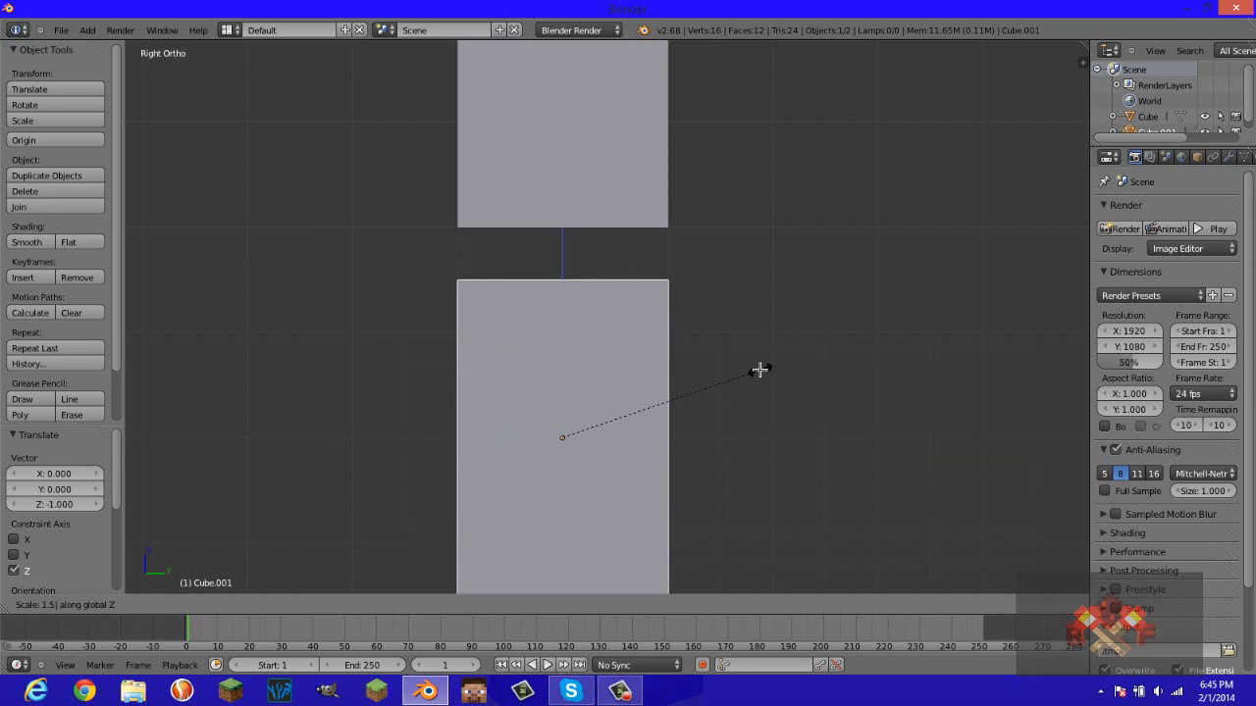
key(Escape)
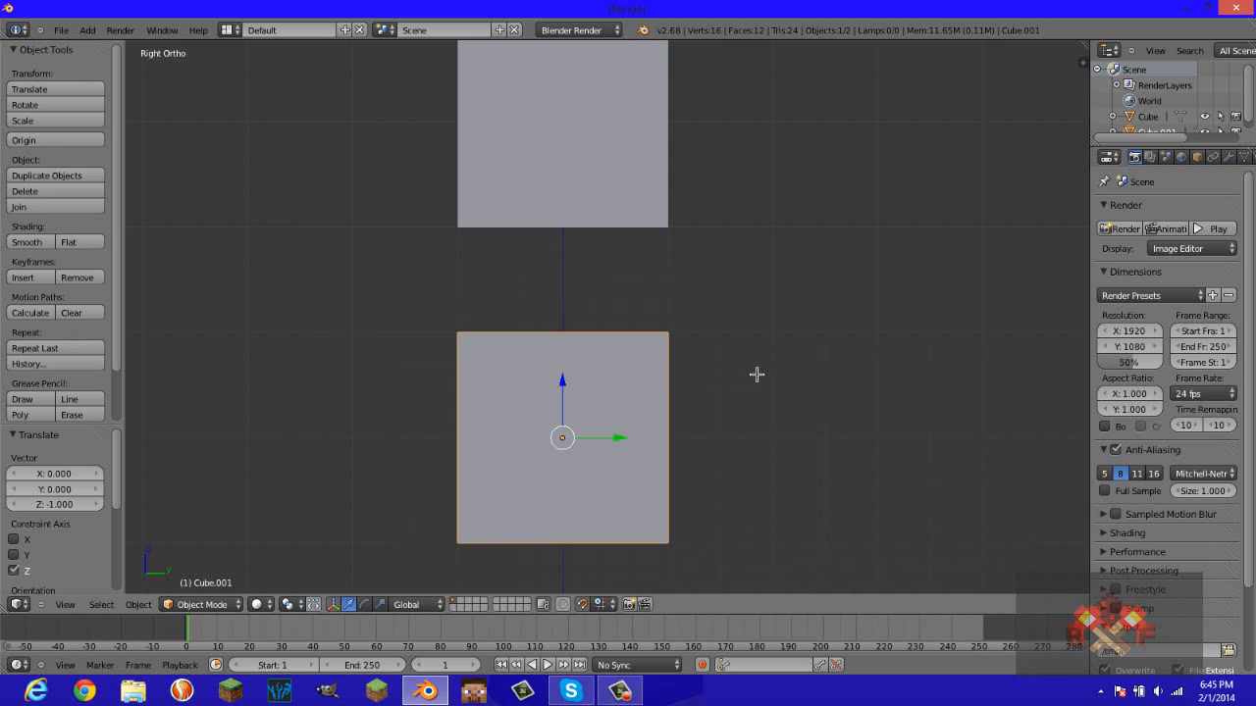
Scale the lower cube by 1.5 along the Z axis.
key(s)
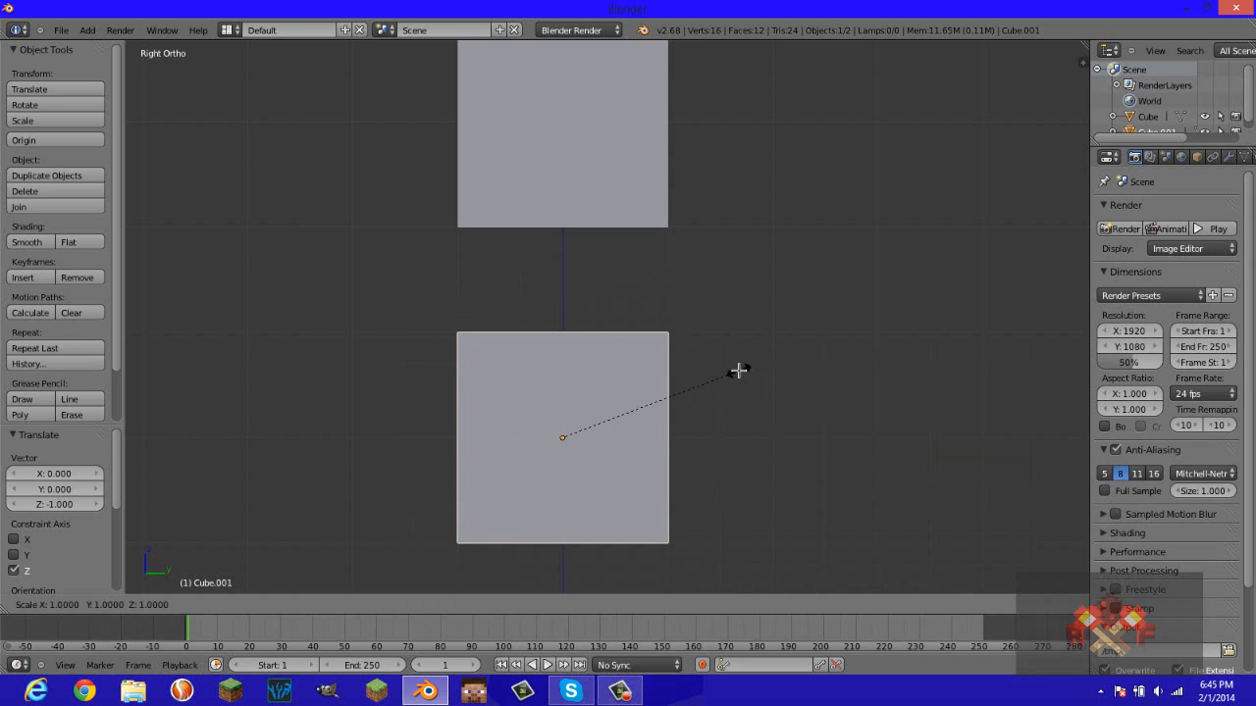
key(z)
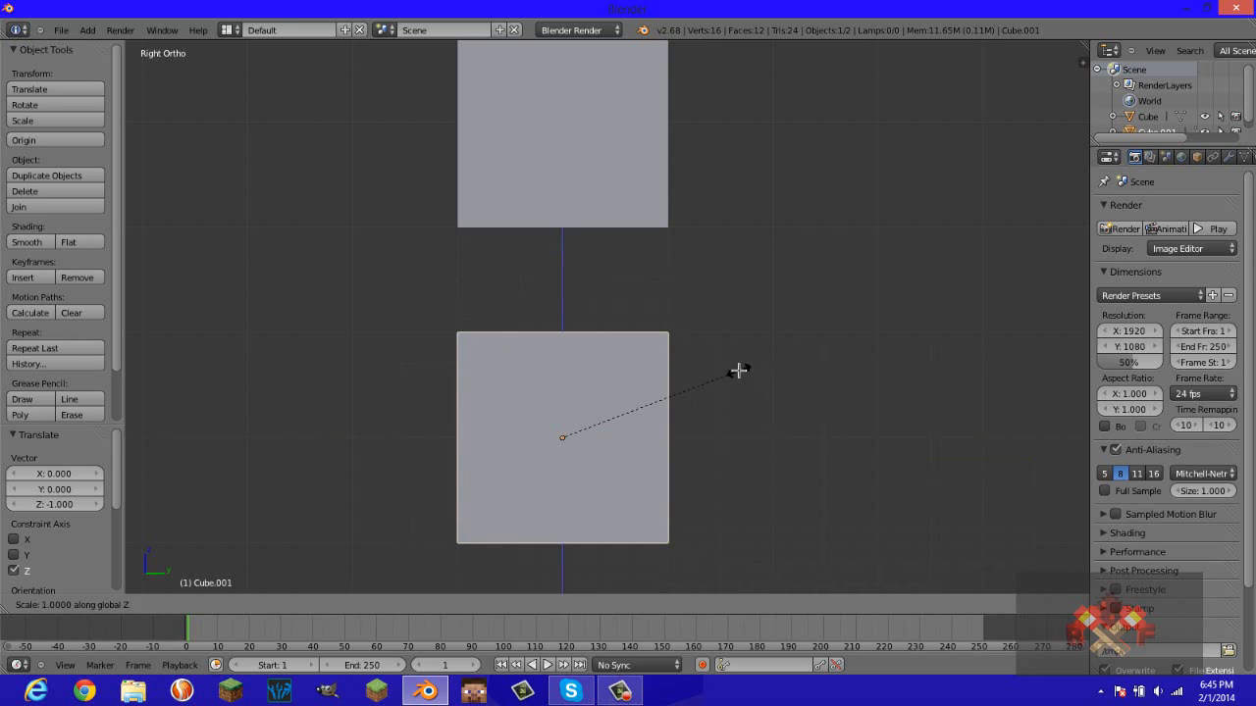
text(1.5)
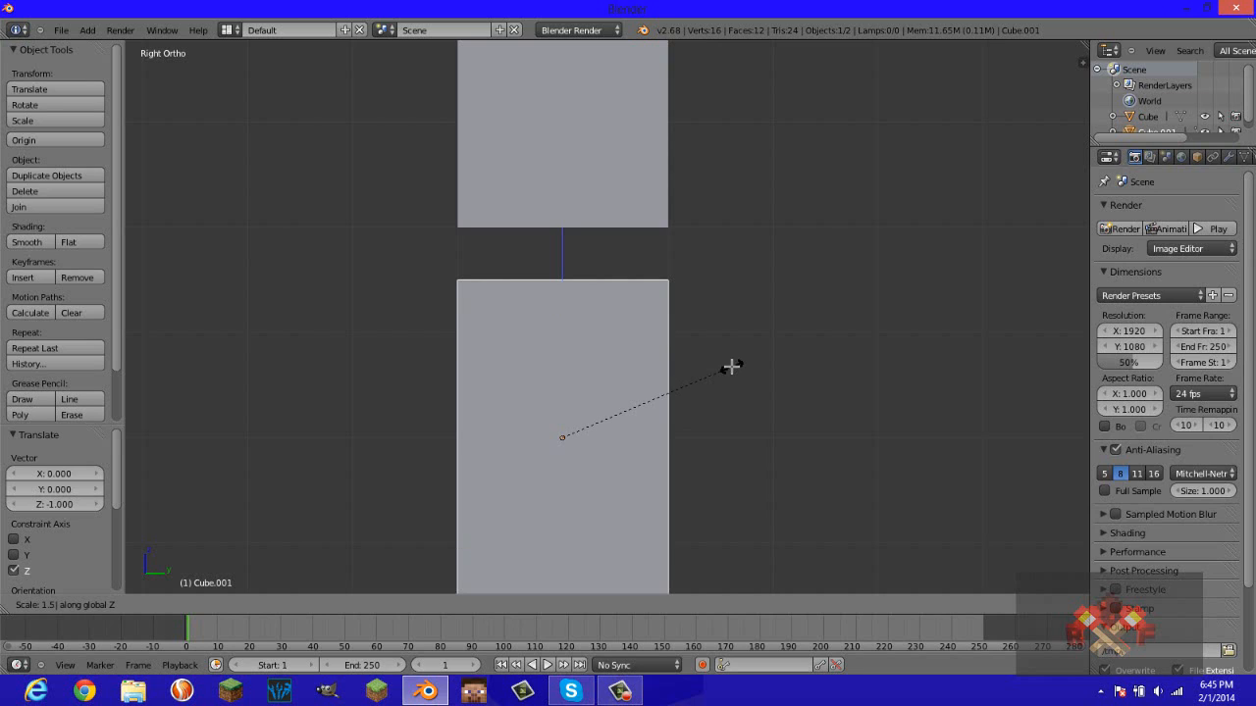
key(Return)
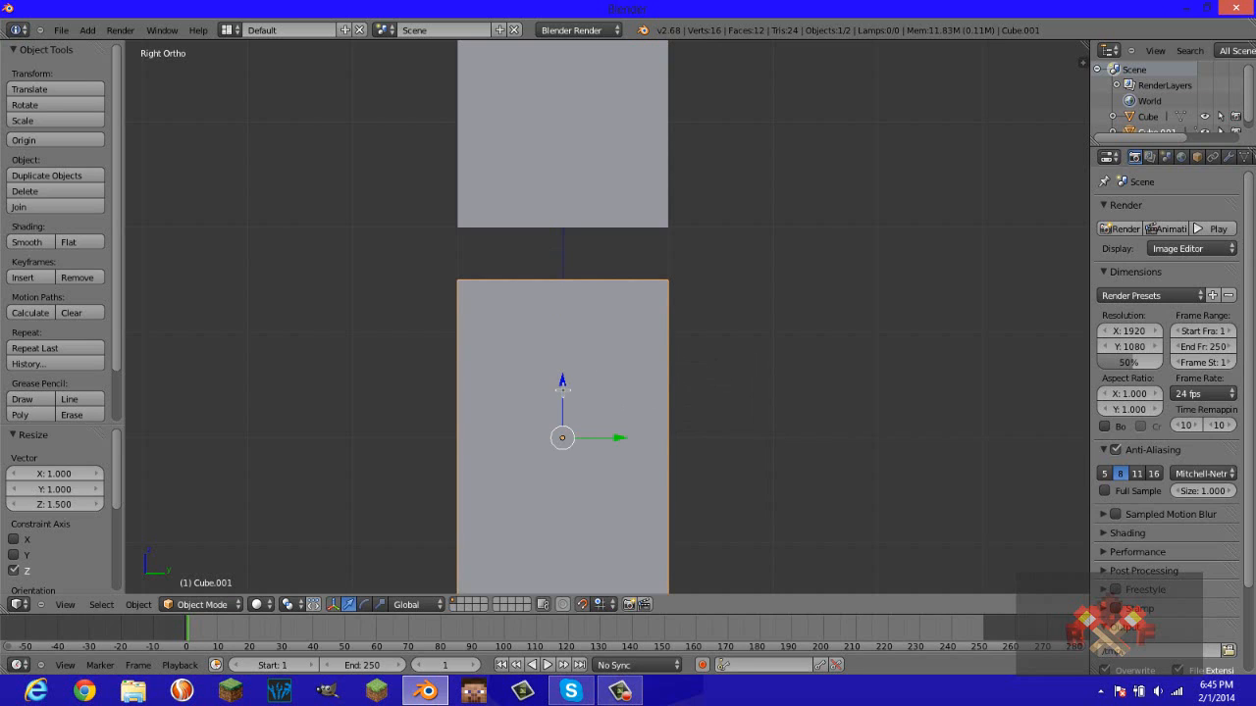
Move the lower block up 0.5 units along Z so it meets the underside of the upper cube.
key(g)
key(z)
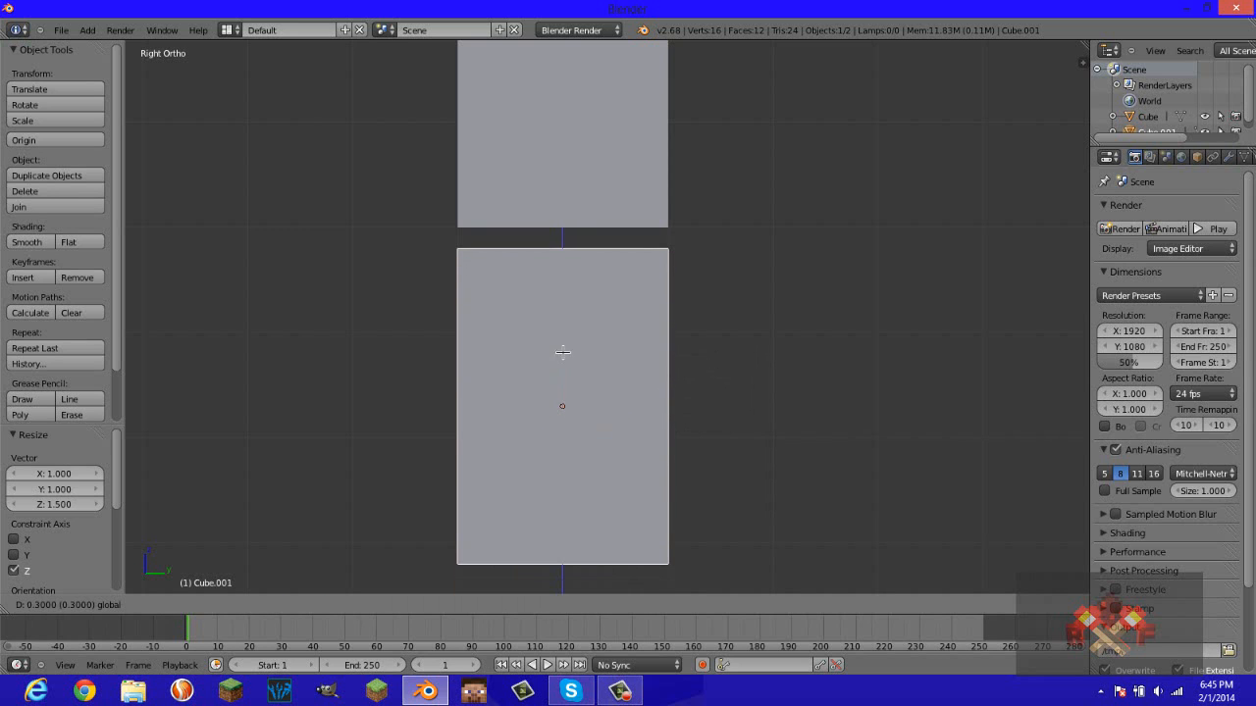
click(567, 340)
Scale the lower block by 0.5 along the X axis, working in the front orthographic view.
middle_drag(567, 341, 515, 415)
key(KP_1)
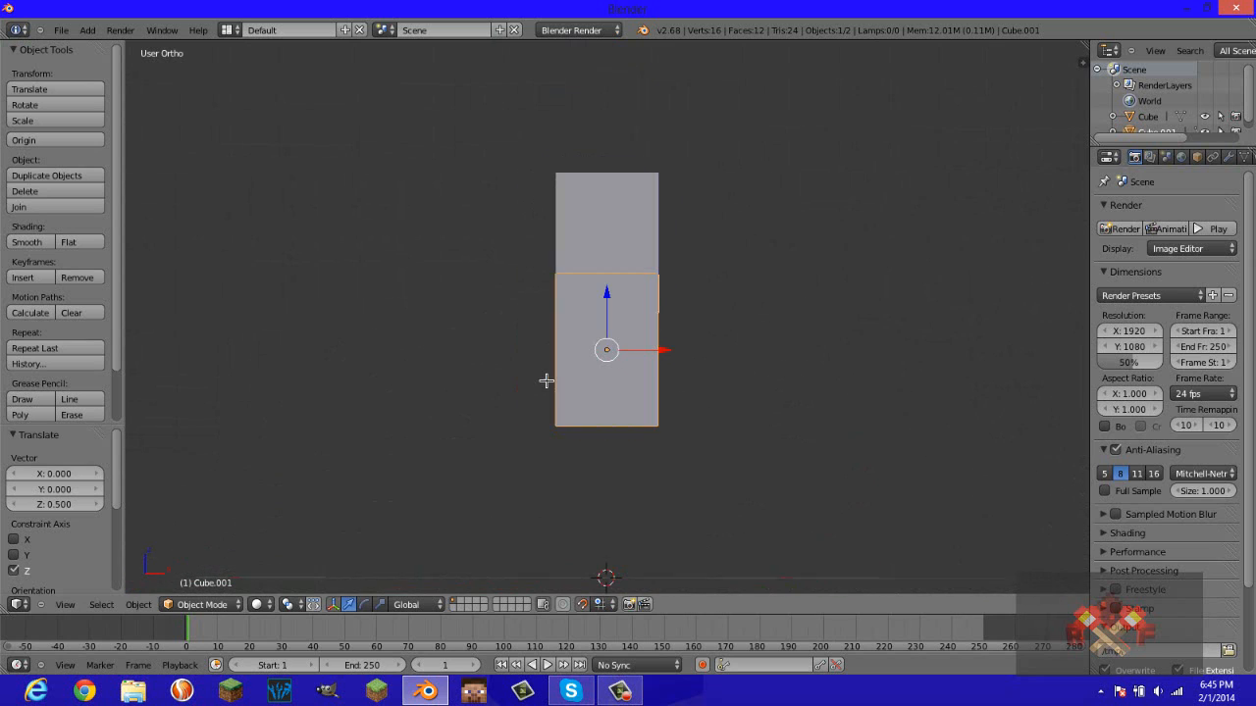
key(KP_3)
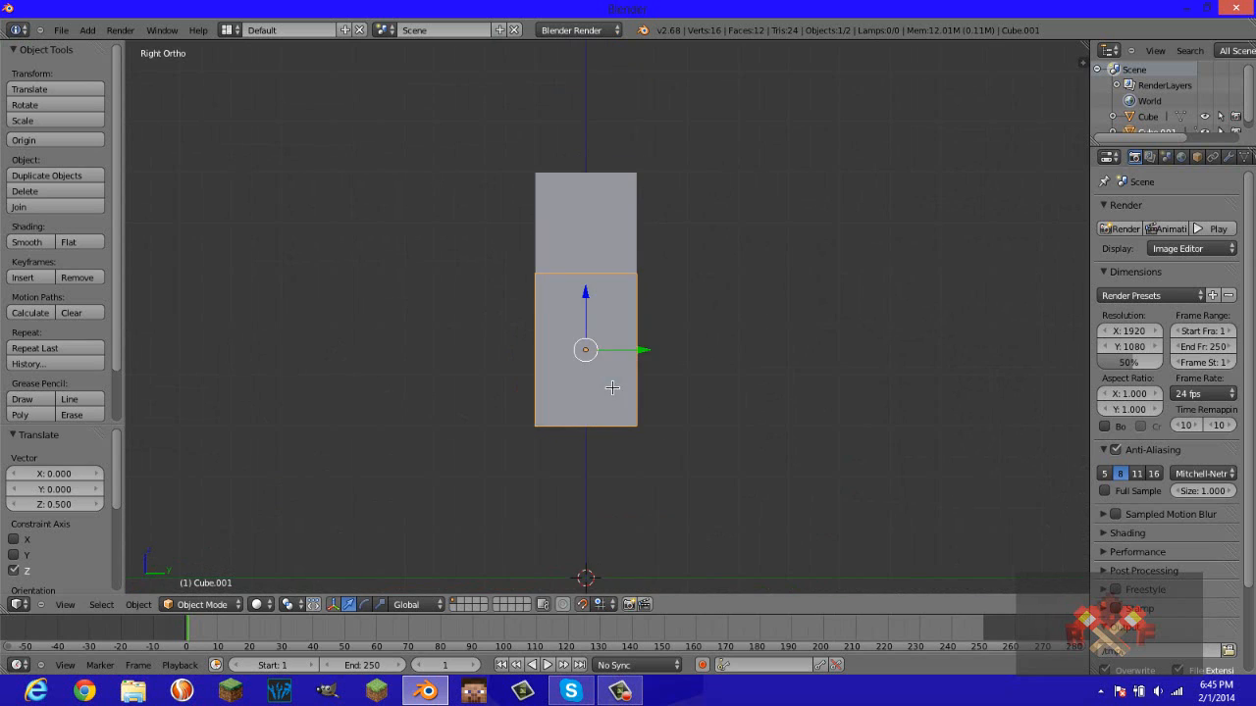
shift+middle_drag(624, 429, 631, 415)
scroll(631, 415, up, 3)
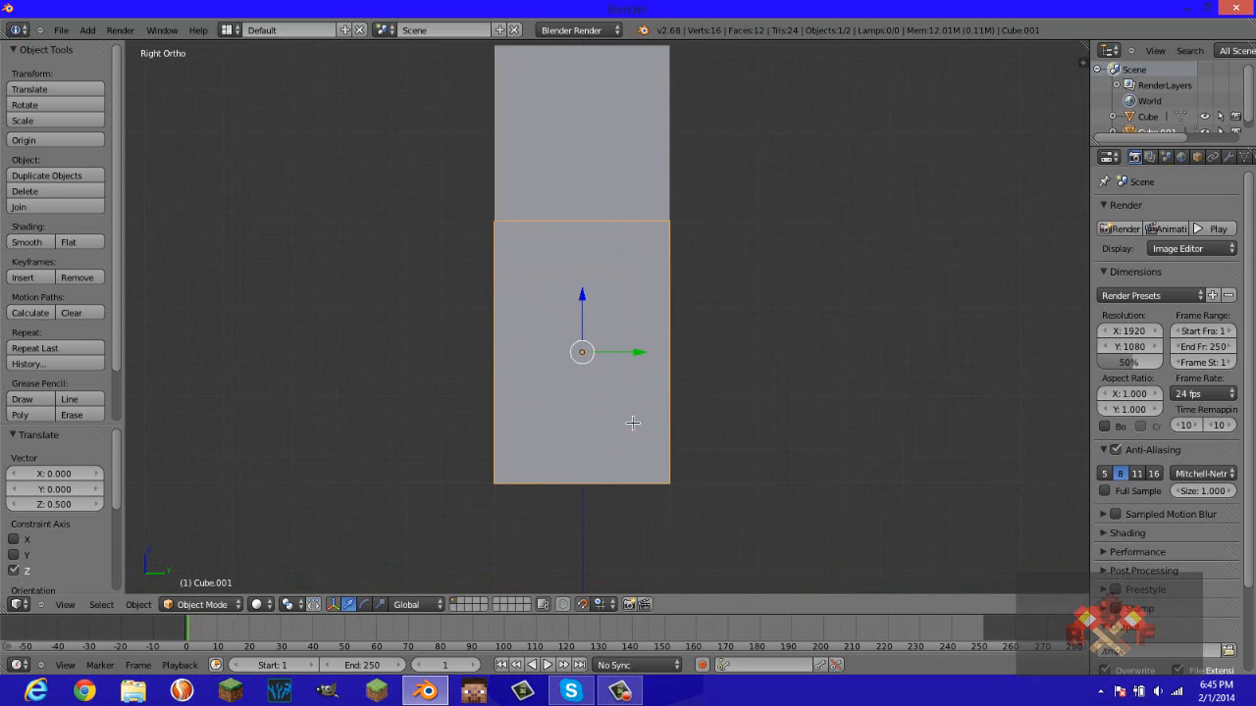
key(KP_1)
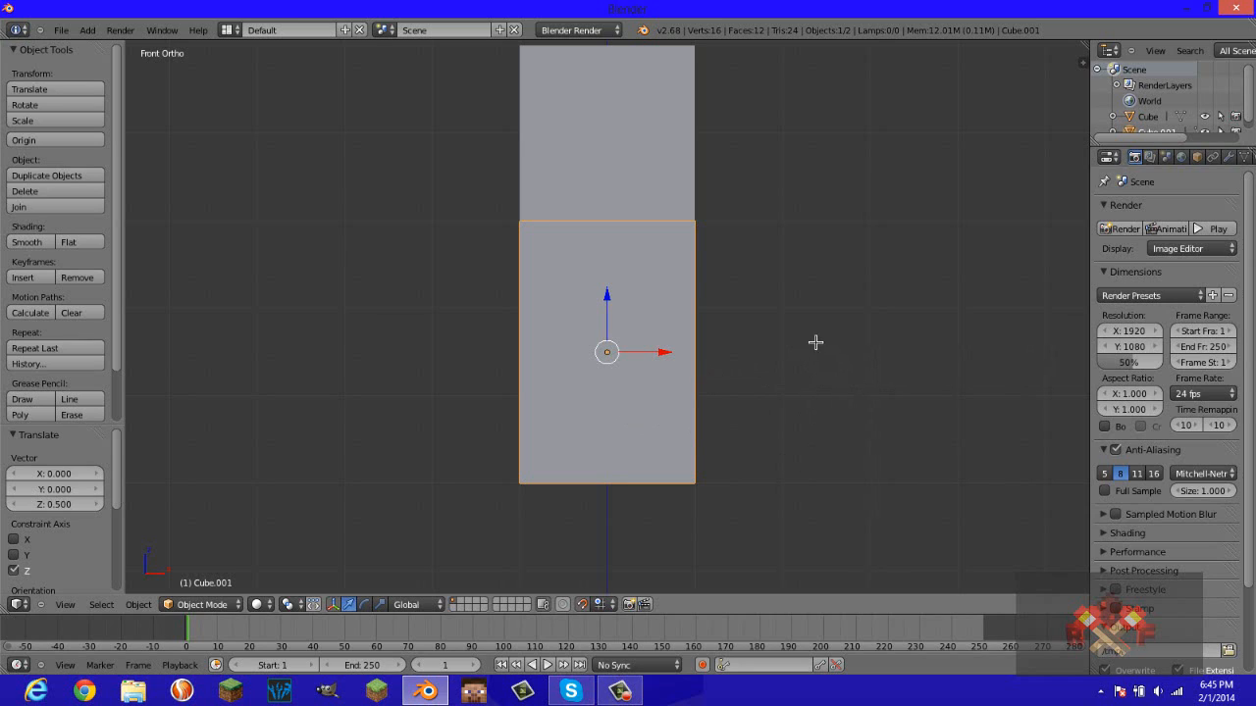
key(s)
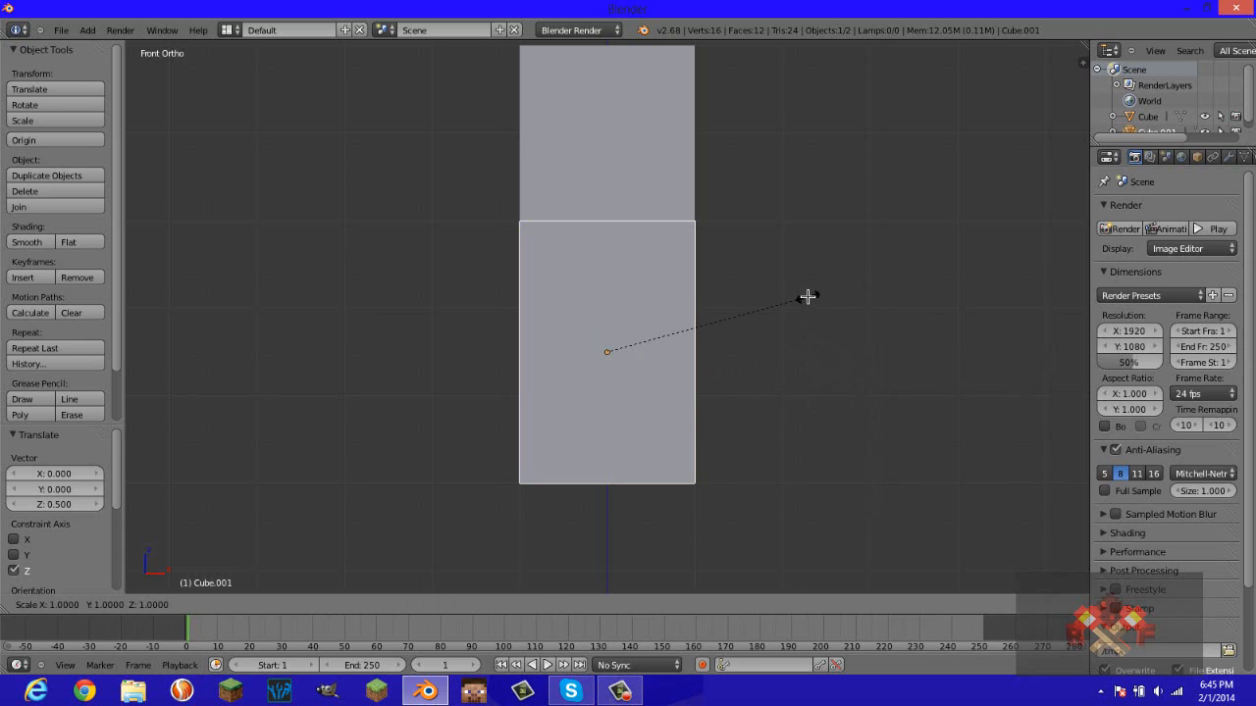
key(x)
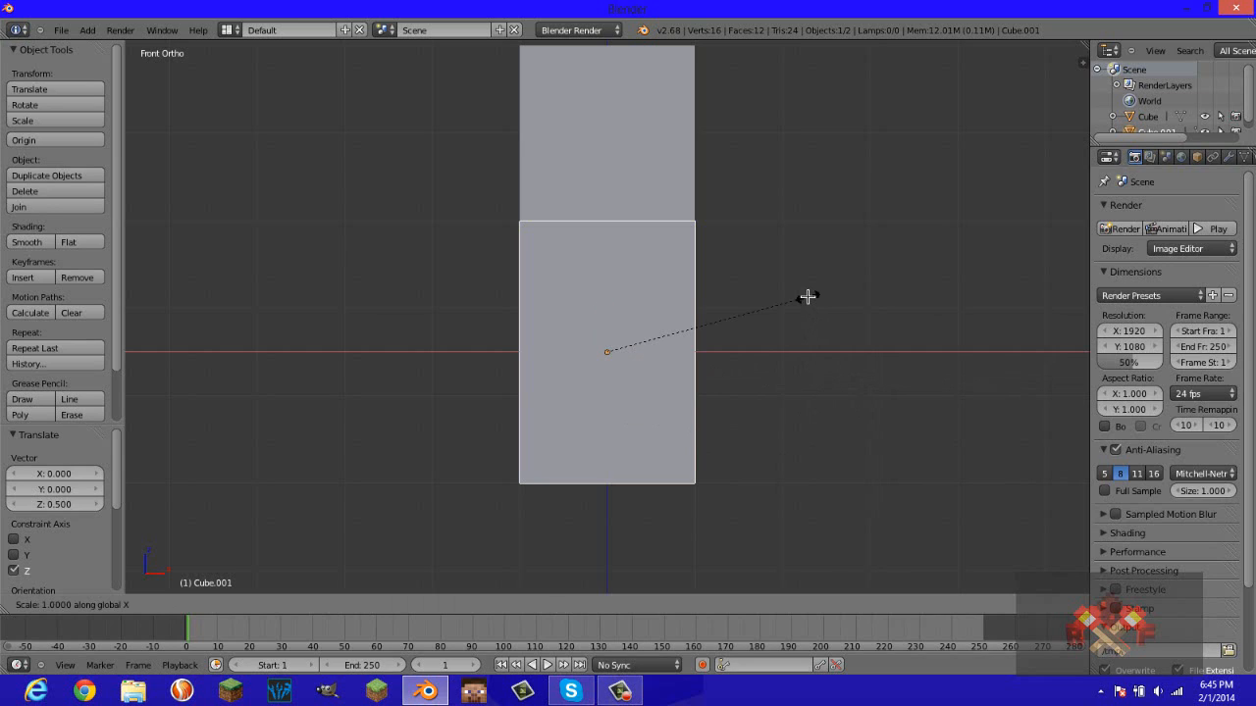
text(0.5)
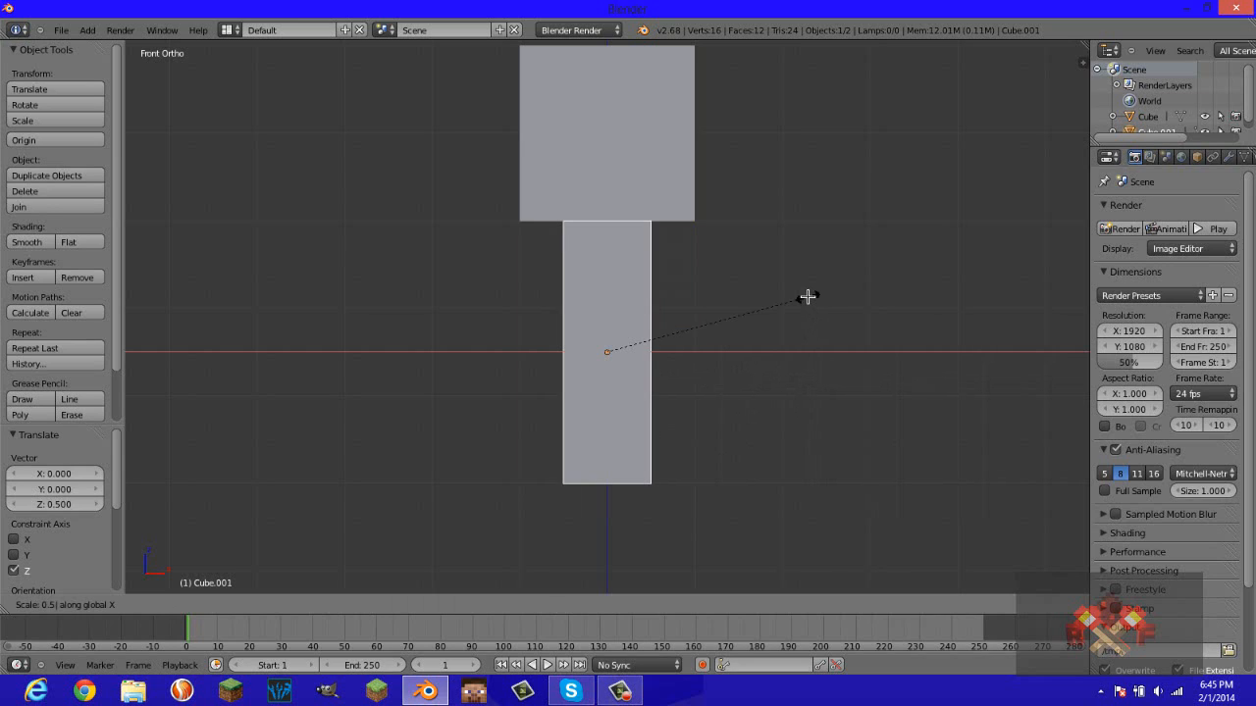
key(Return)
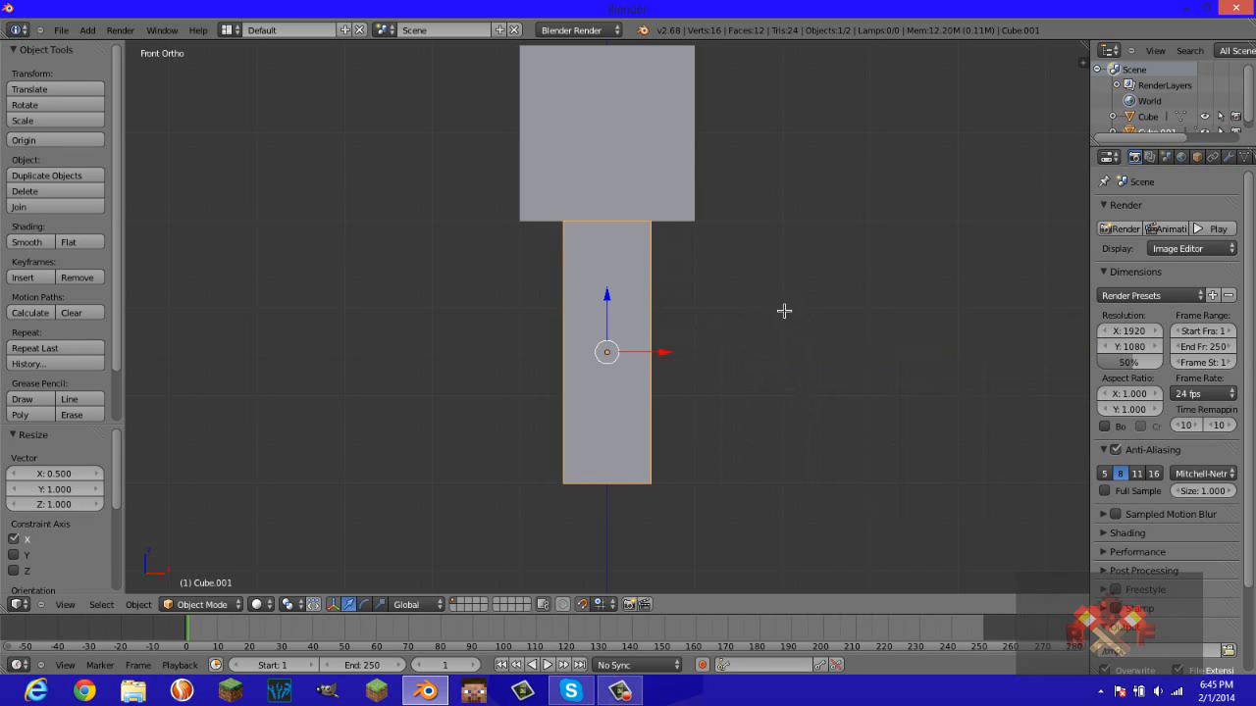
Duplicate the torso block in the right orthographic view and place the copy beside it, offset -2 units along Y.
middle_drag(785, 311, 665, 359)
scroll(603, 416, down, 5)
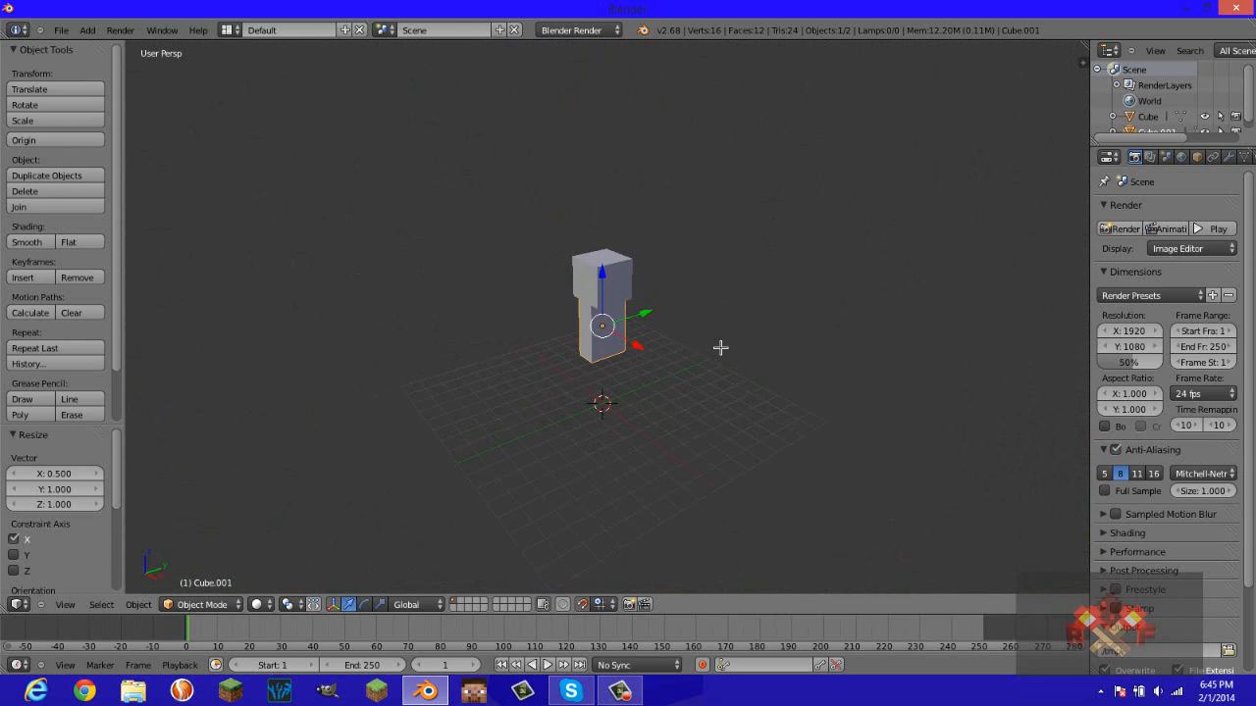
middle_drag(718, 348, 642, 471)
middle_drag(701, 362, 666, 286)
key(KP_1)
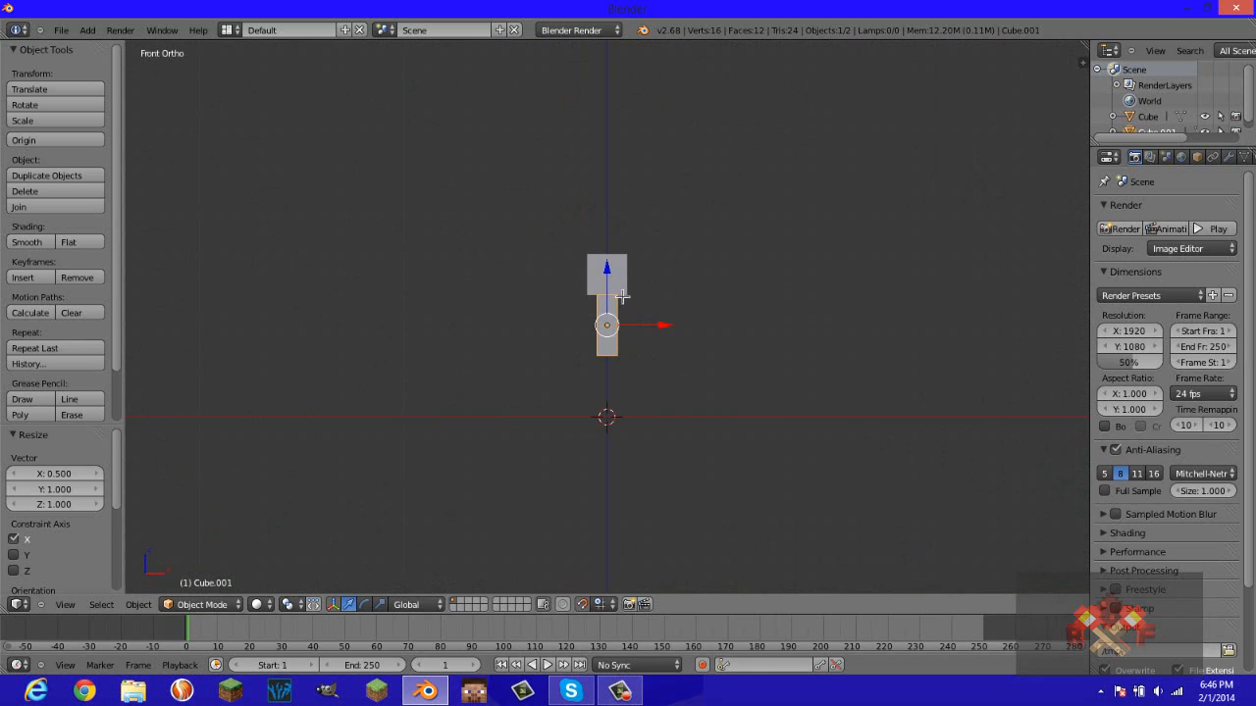
scroll(624, 297, up, 6)
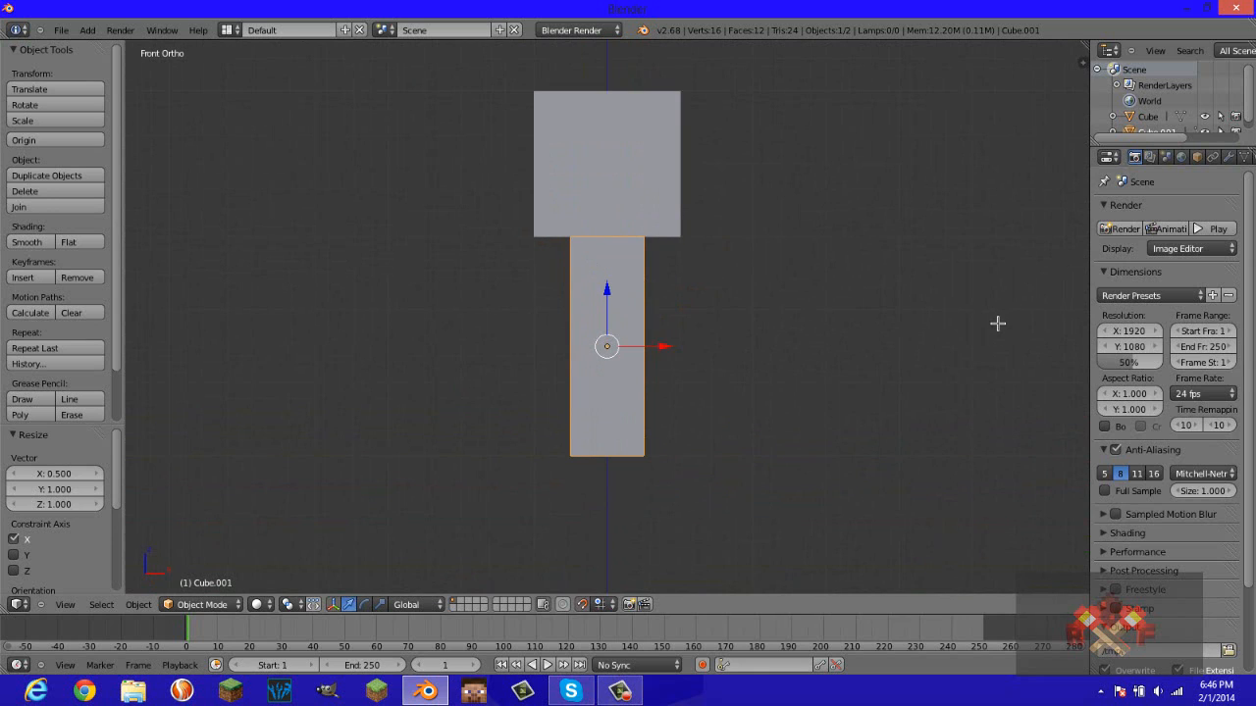
key(KP_3)
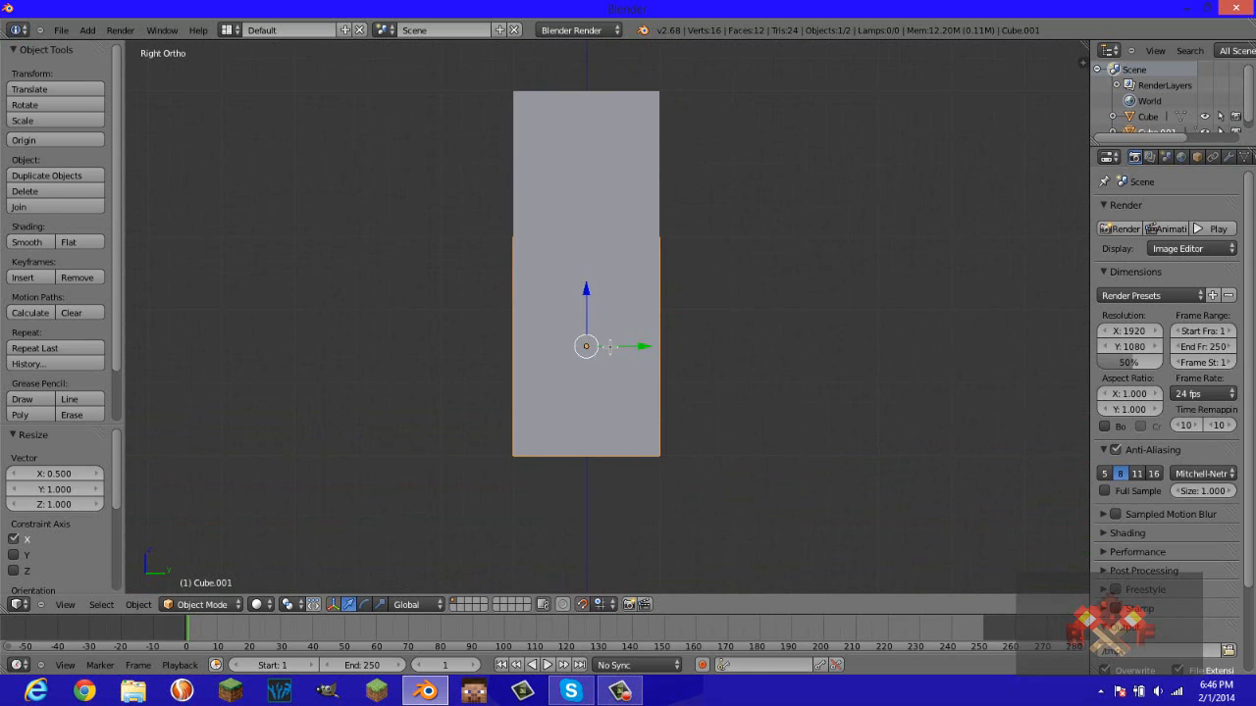
key(shift+d)
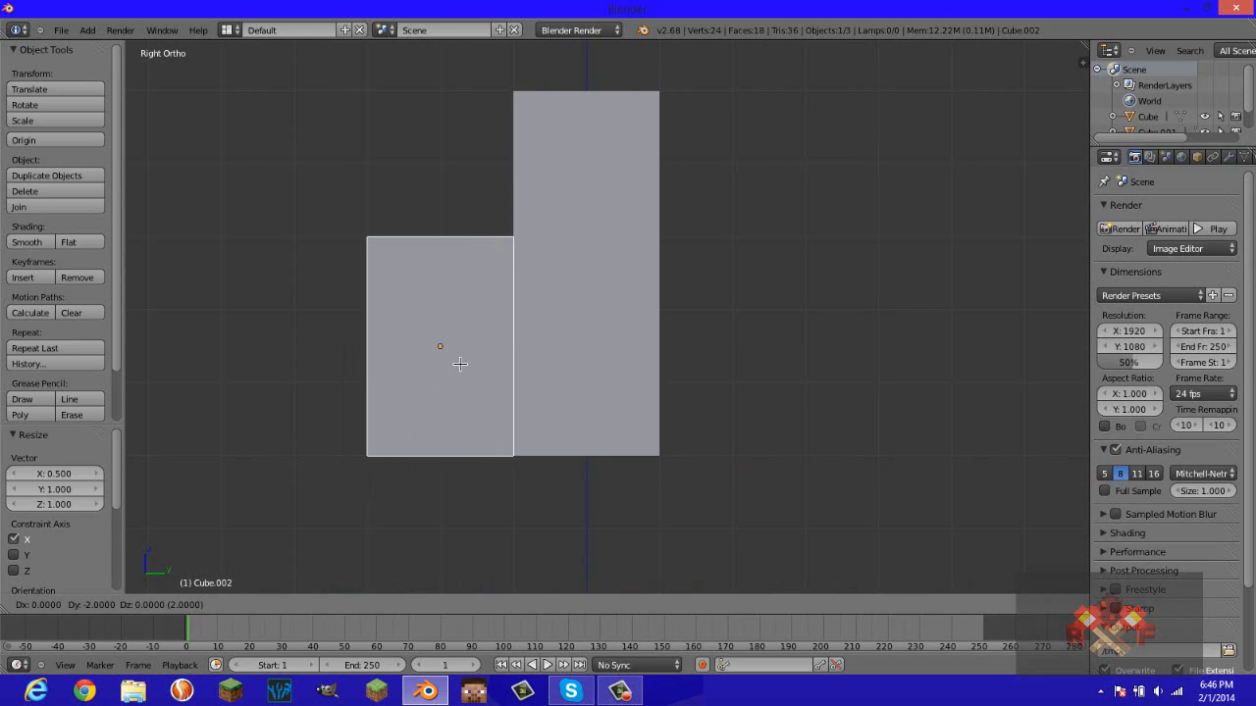
click(461, 358)
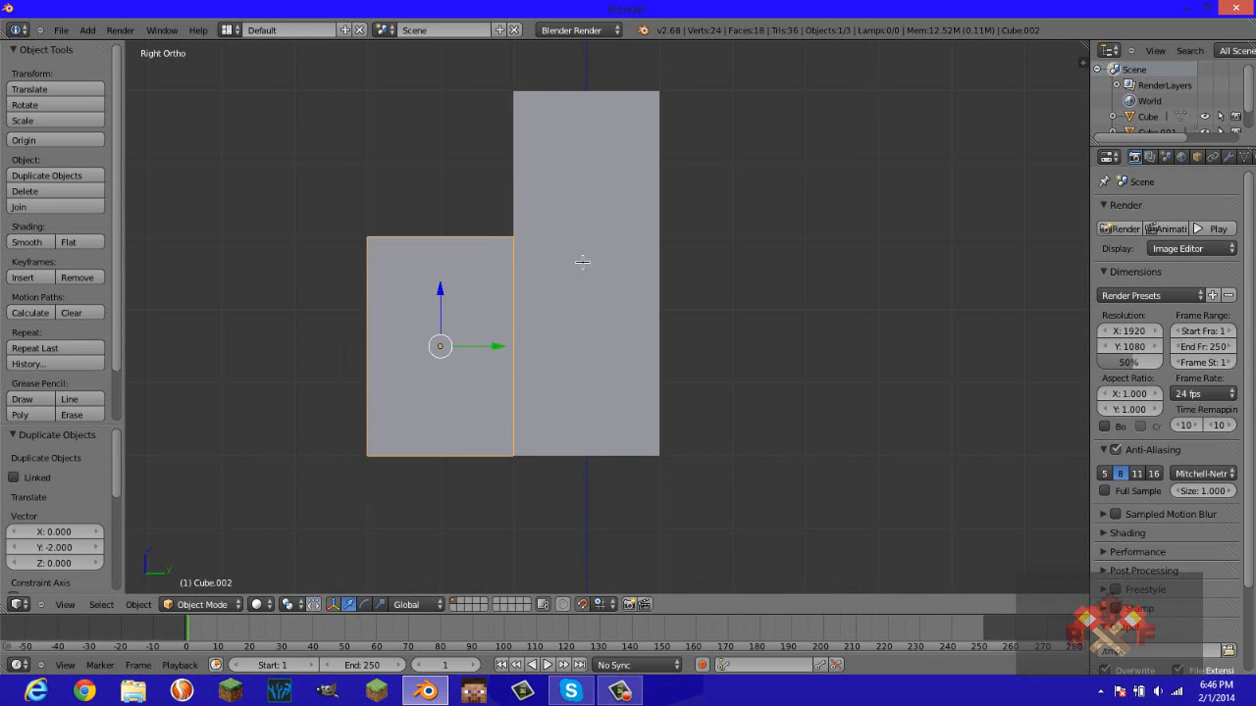
Scale the copied block by 0.5 along Y and move it 0.5 units along Y against the torso to form an arm.
key(s)
text(y)
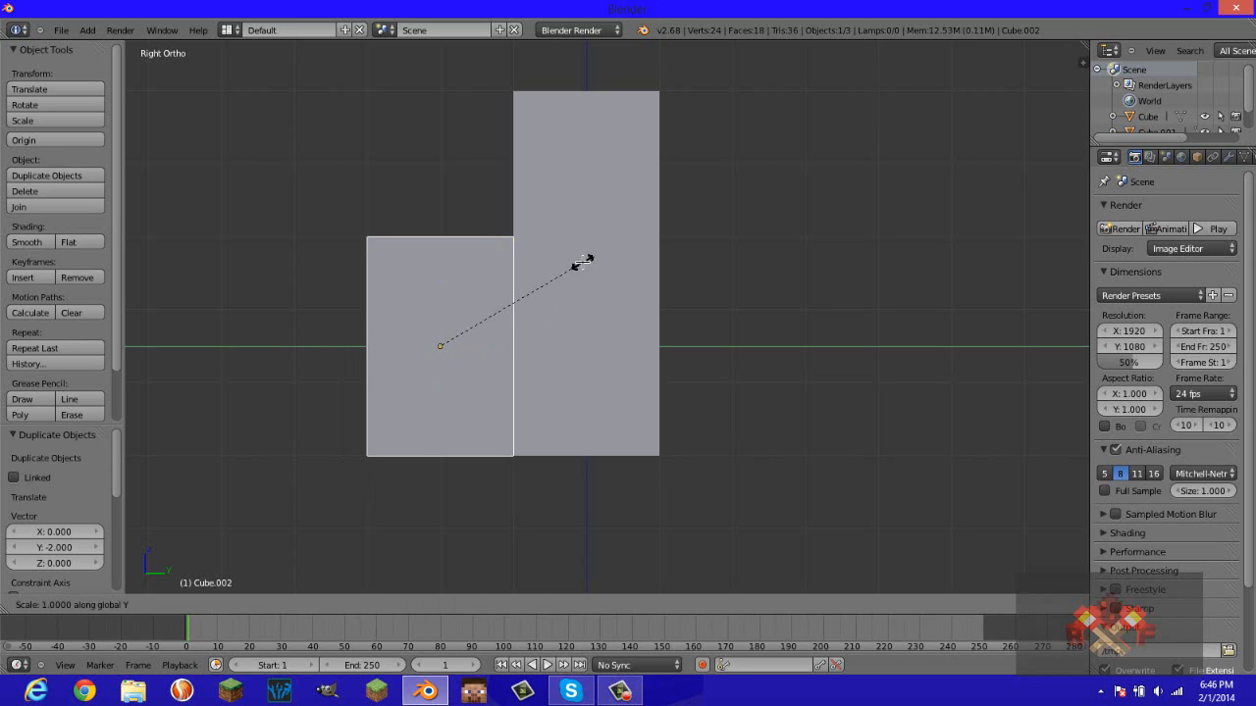
text(0.)
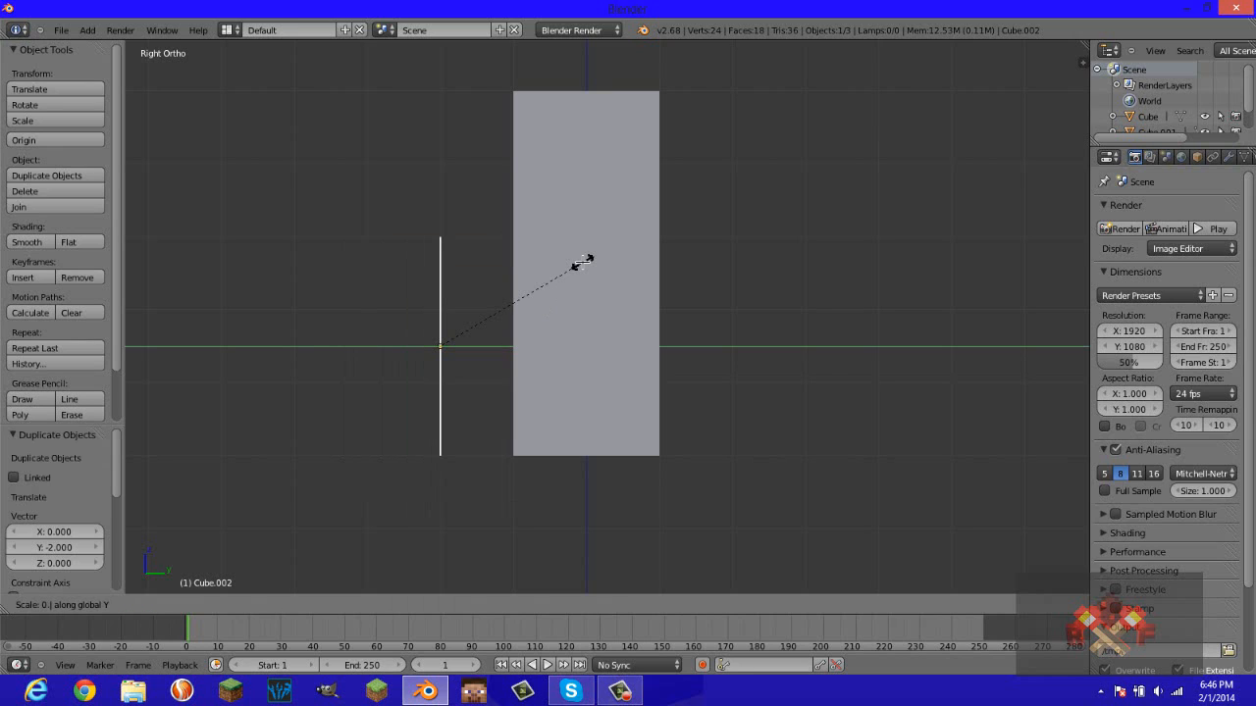
text(5)
key(Return)
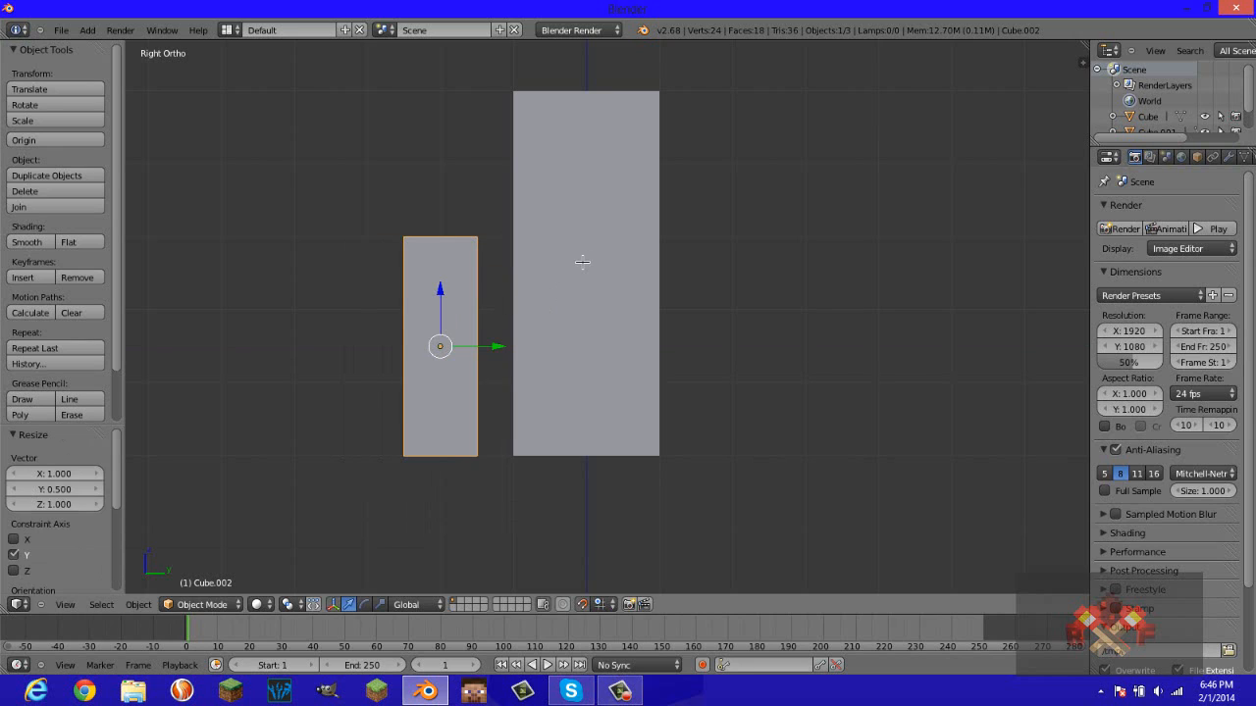
drag(495, 341, 525, 333)
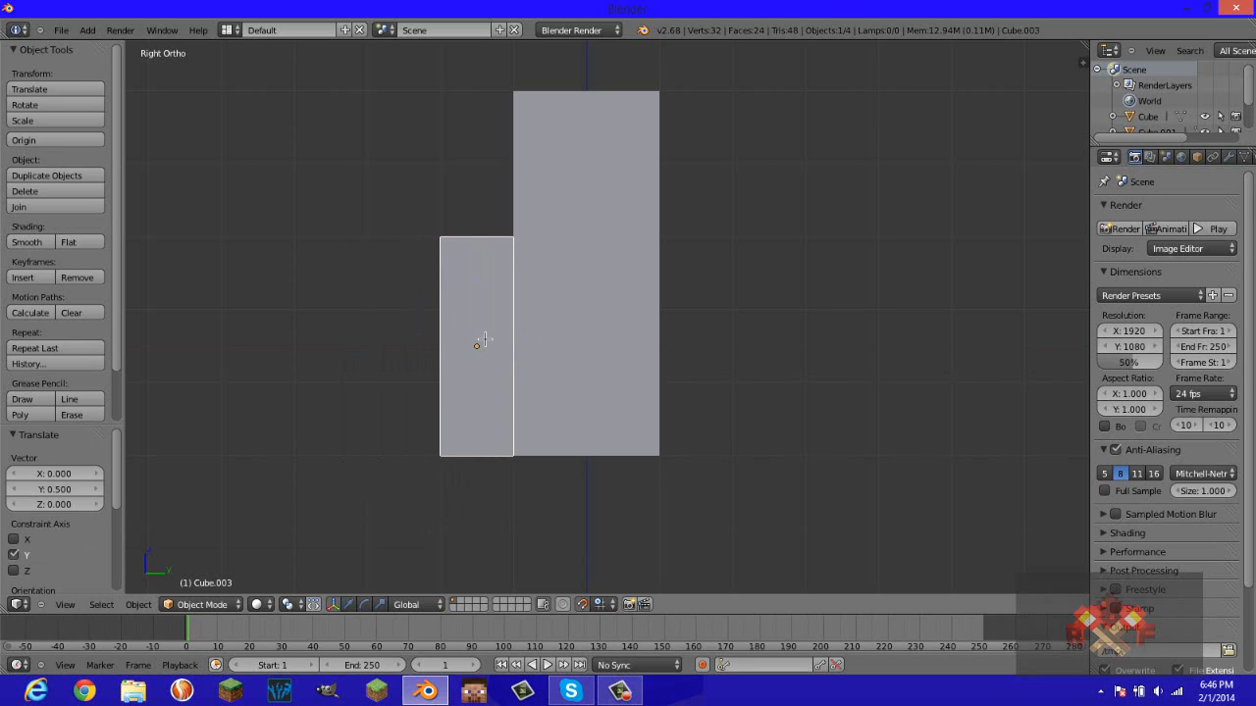
key(shift+d)
click(485, 337)
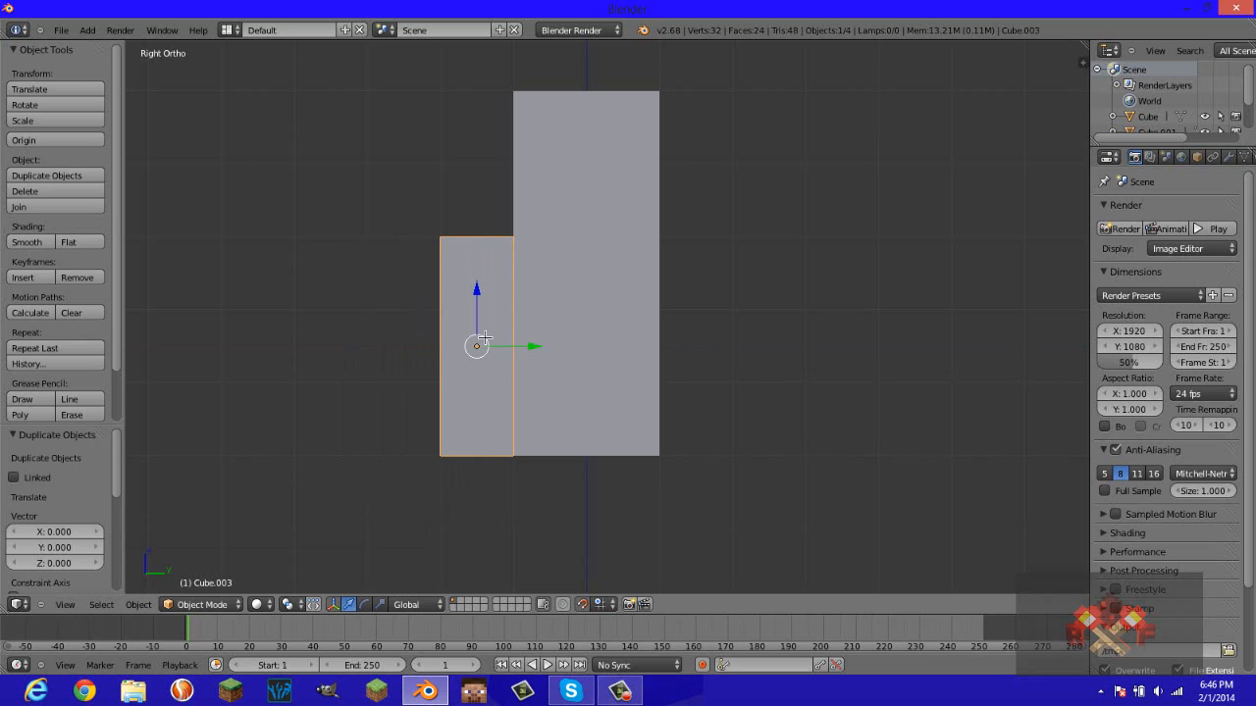
key(x)
click(485, 343)
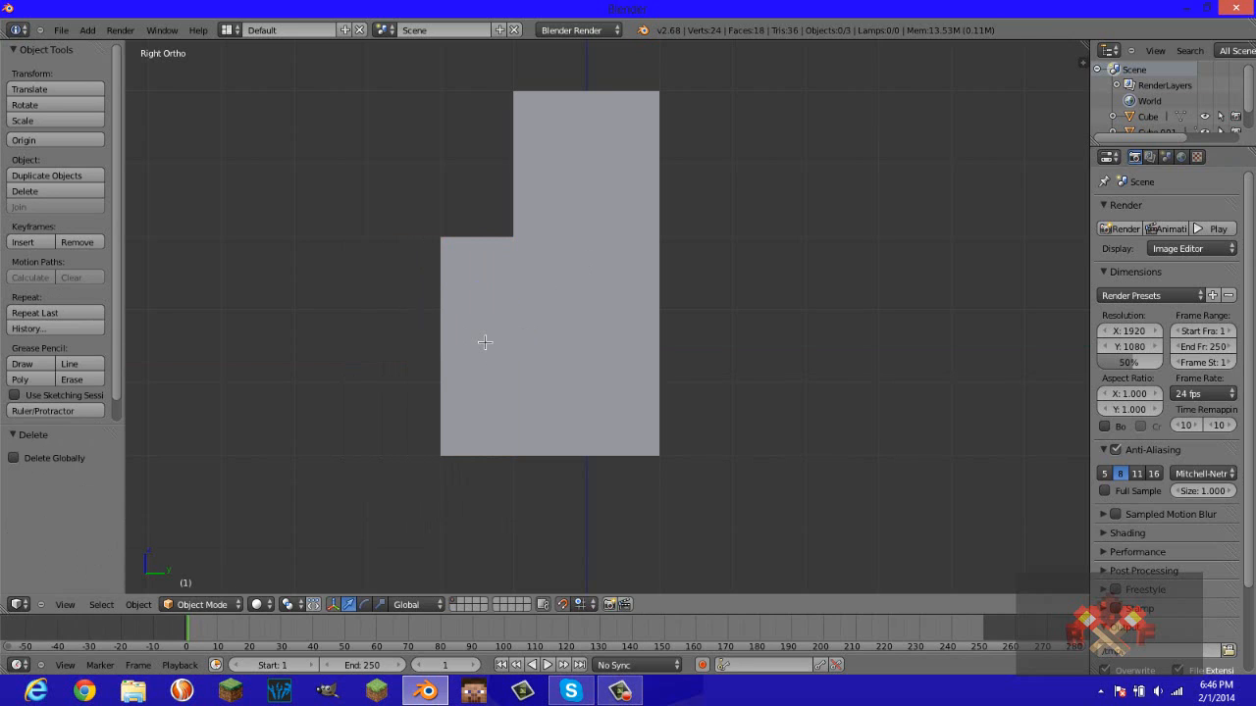
right_click(484, 343)
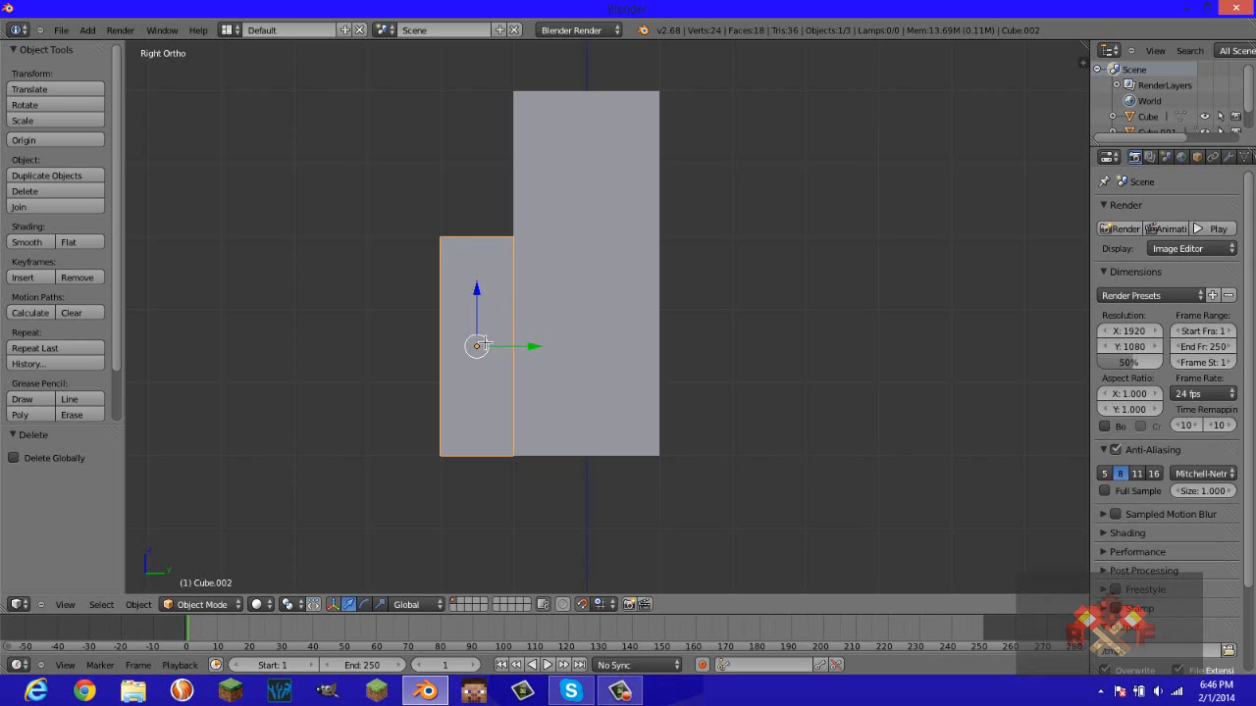
key(a)
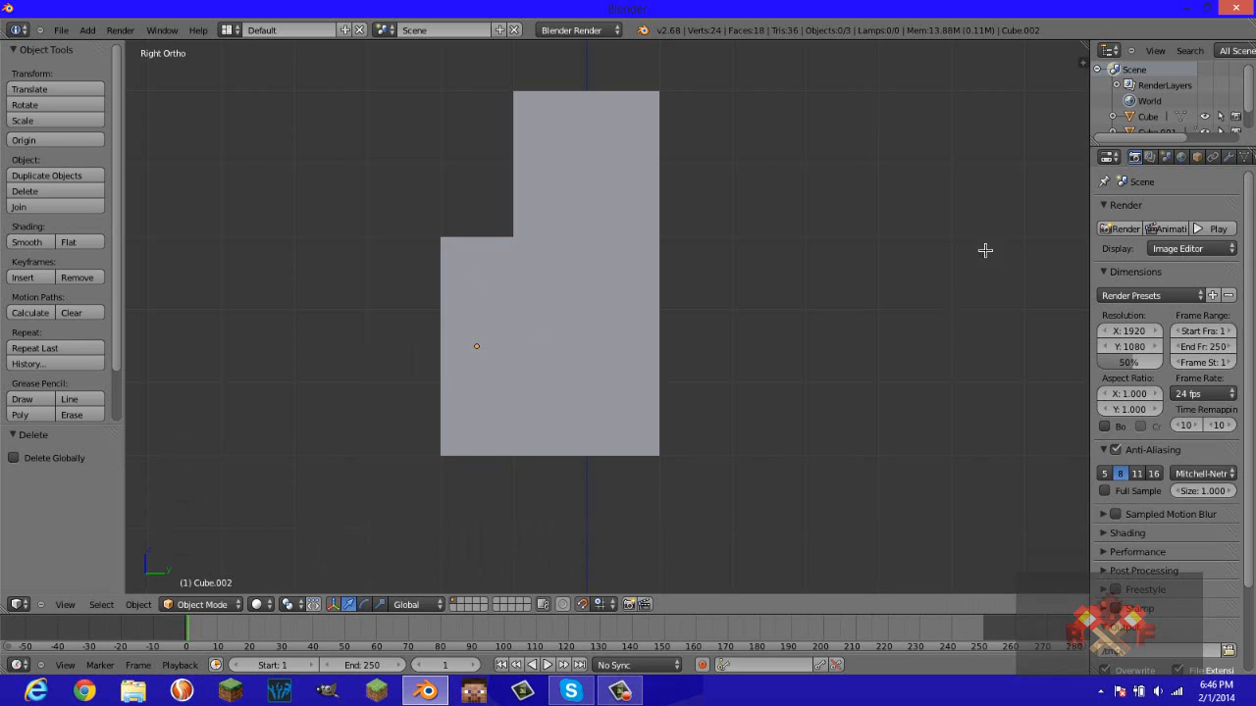
Duplicate the arm block and place the copy on the opposite side of the torso, offset 3 units along Y.
right_click(499, 307)
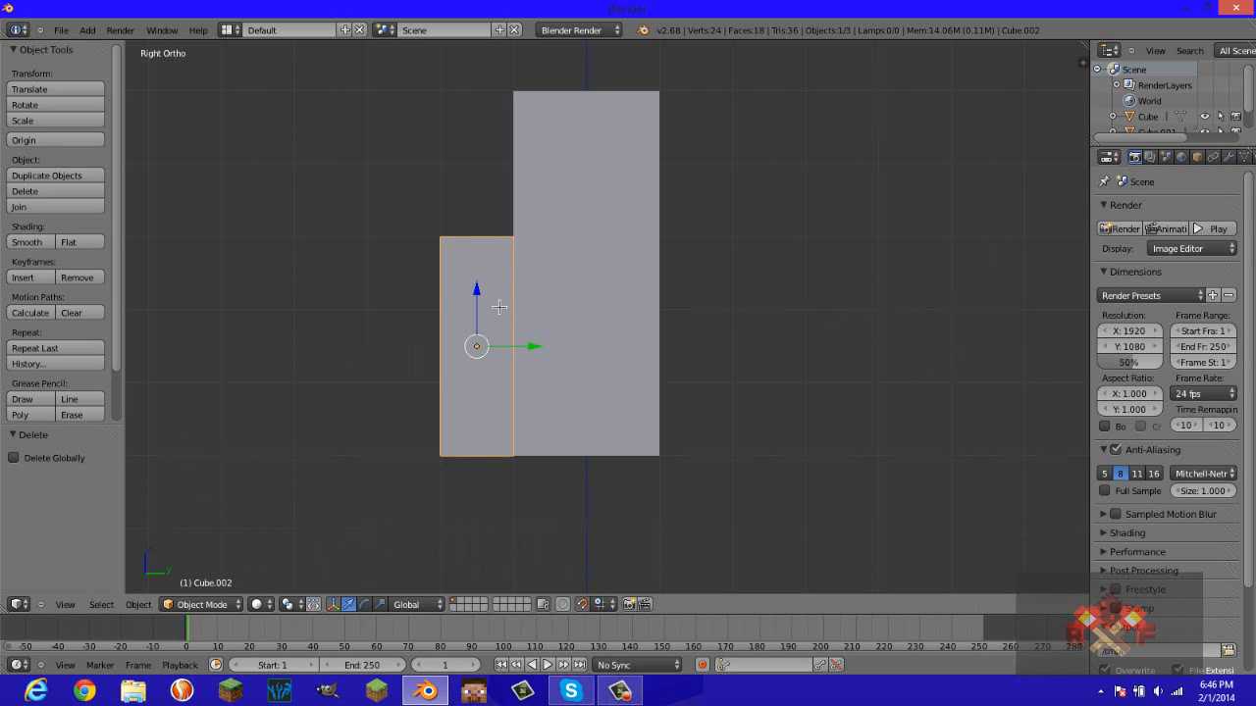
scroll(507, 316, down, 1)
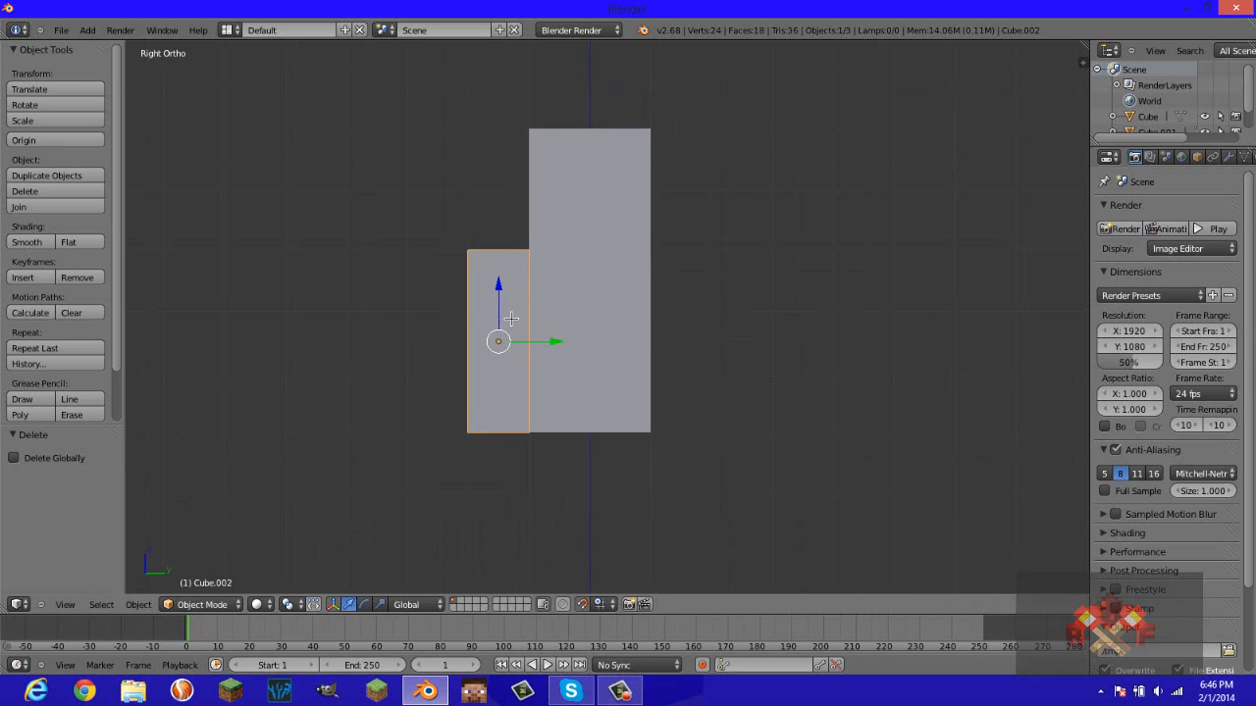
scroll(512, 319, down, 2)
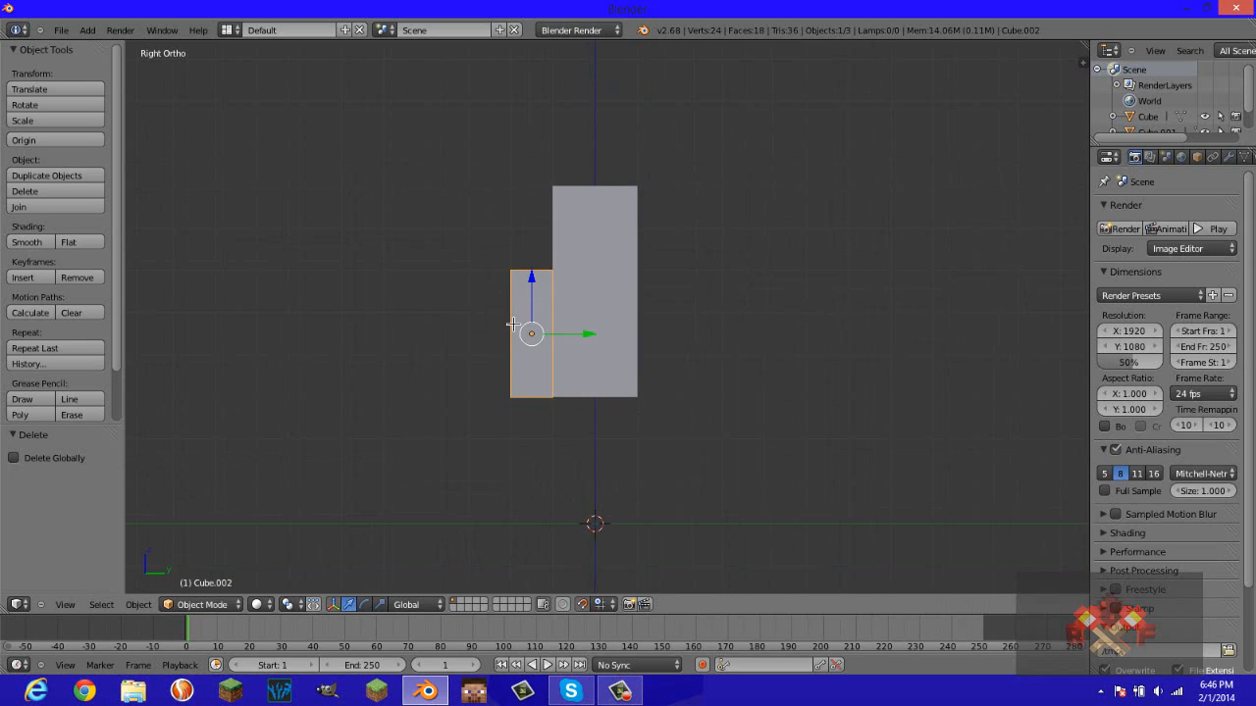
scroll(512, 324, down, 1)
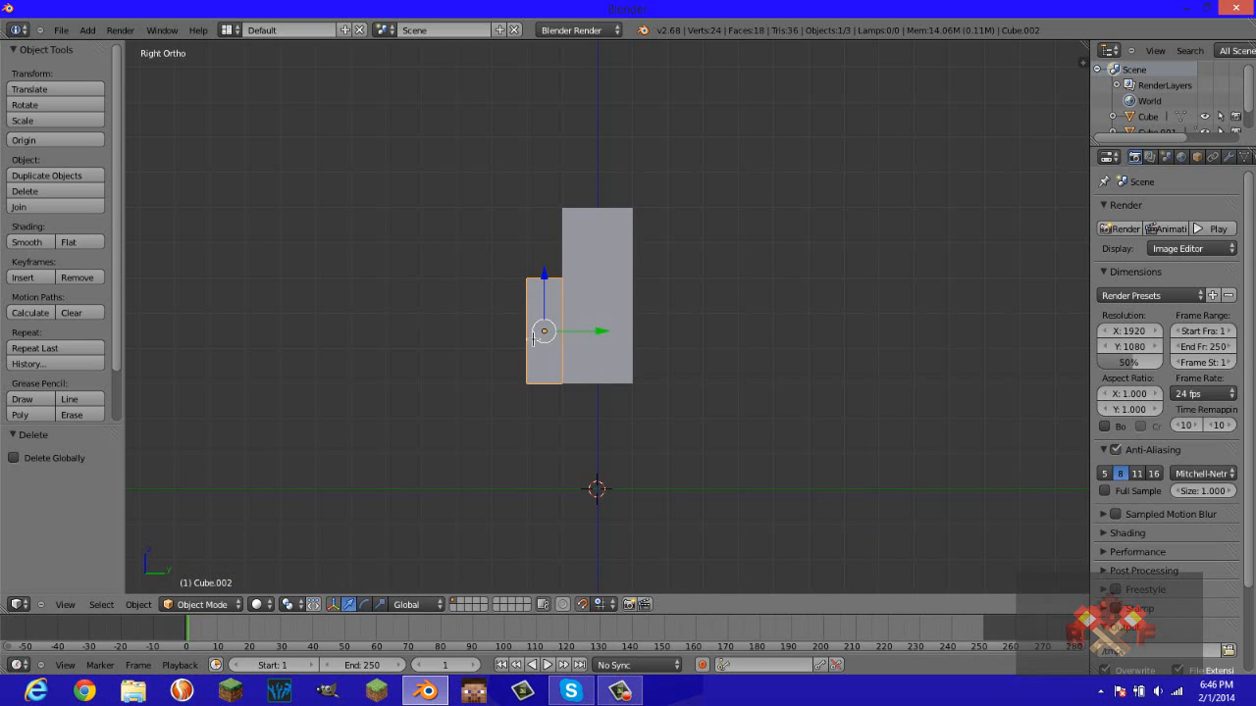
key(shift+d)
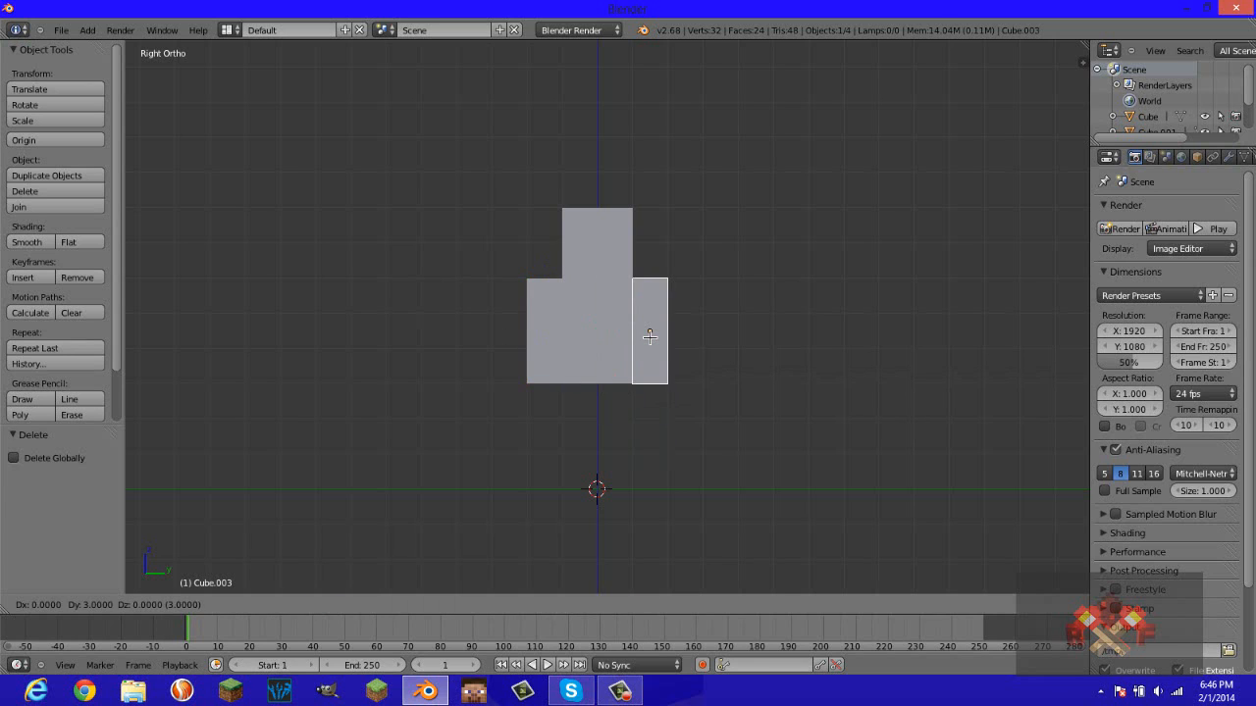
click(649, 336)
Create two legs below the torso: duplicate the arm by -2 along Y and -3 along Z, and copy that leg 1 unit along Y.
key(shift+d)
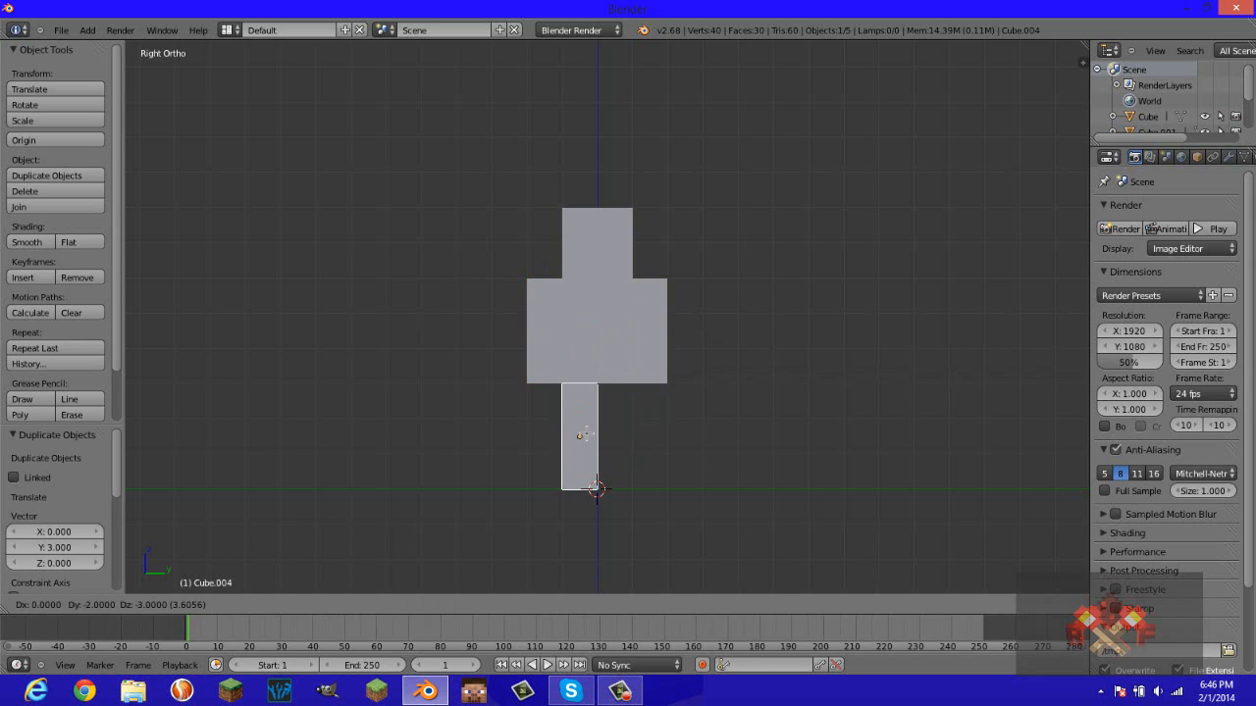
click(586, 435)
key(shift+d)
click(628, 427)
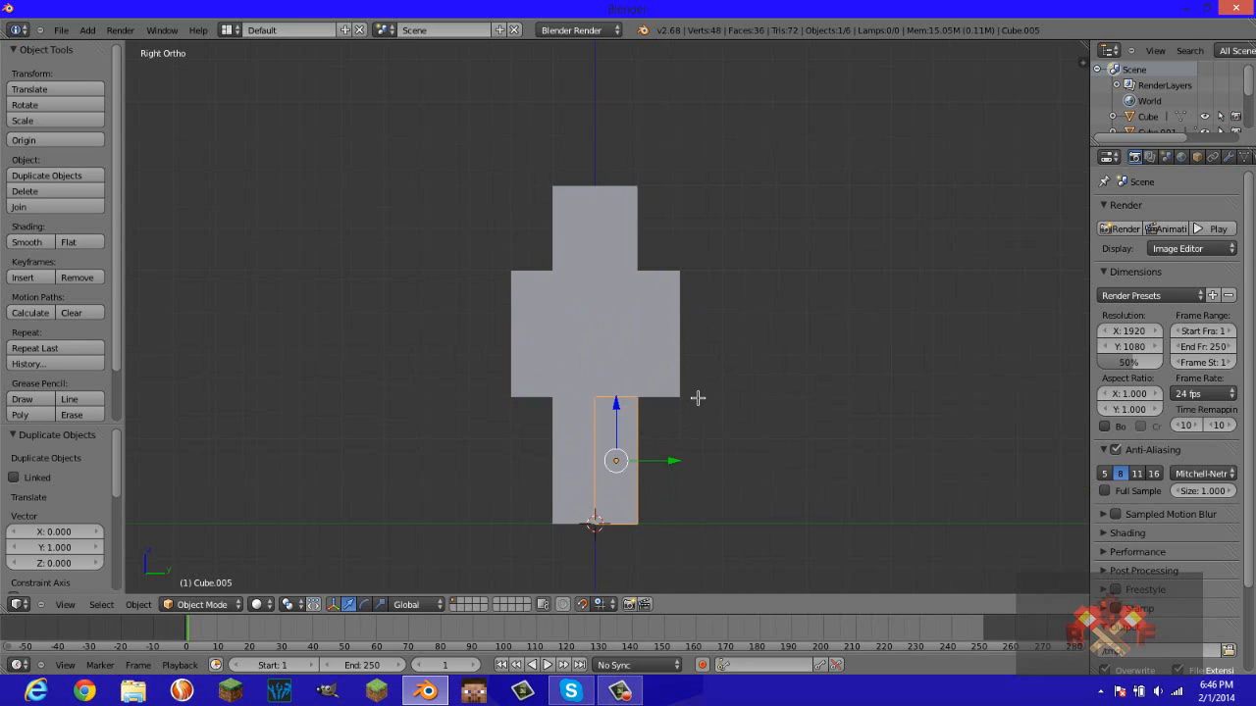
Select the head cube and examine the blocky figure from several angles and from the right side.
middle_drag(774, 370, 632, 232)
right_click(629, 233)
middle_drag(797, 417, 752, 433)
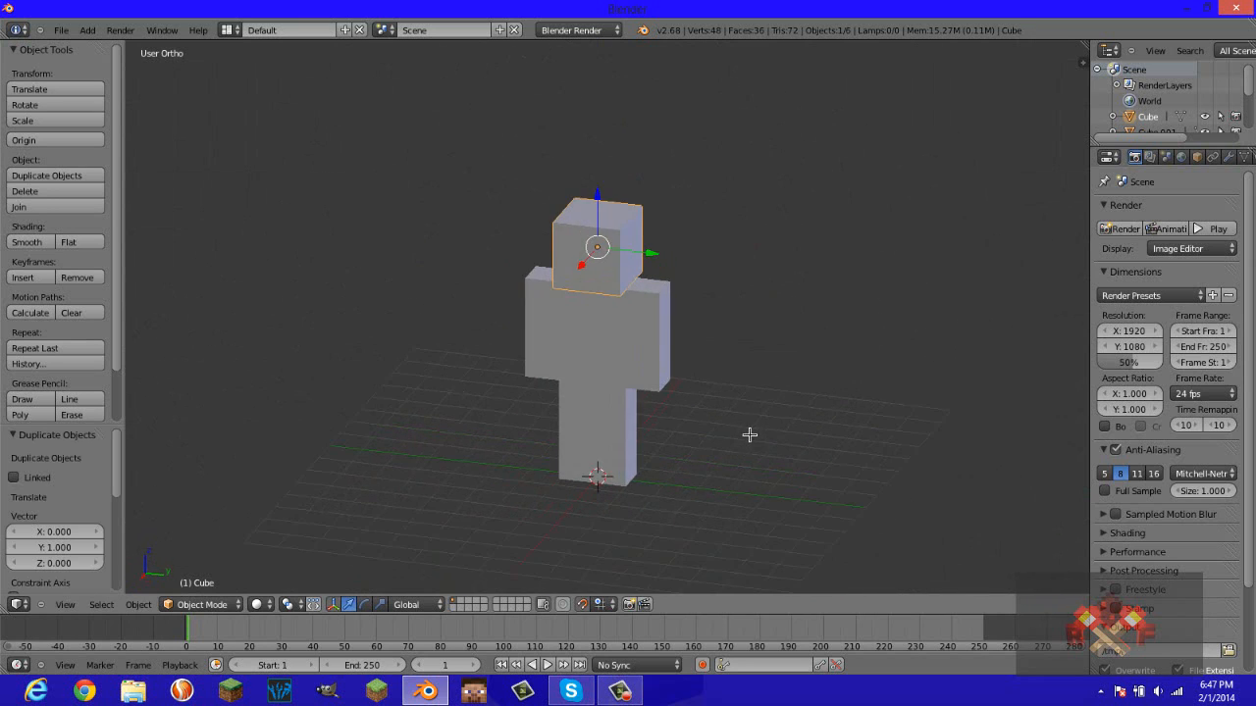
scroll(802, 420, up, 1)
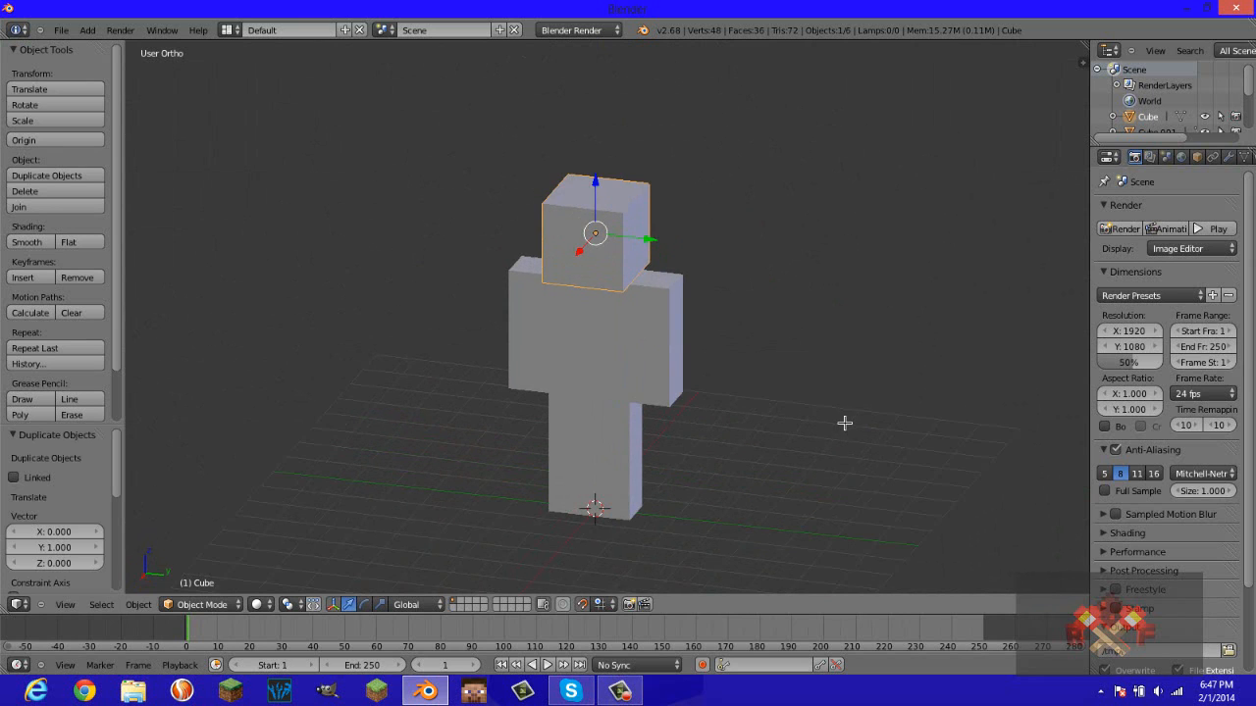
middle_drag(843, 423, 806, 420)
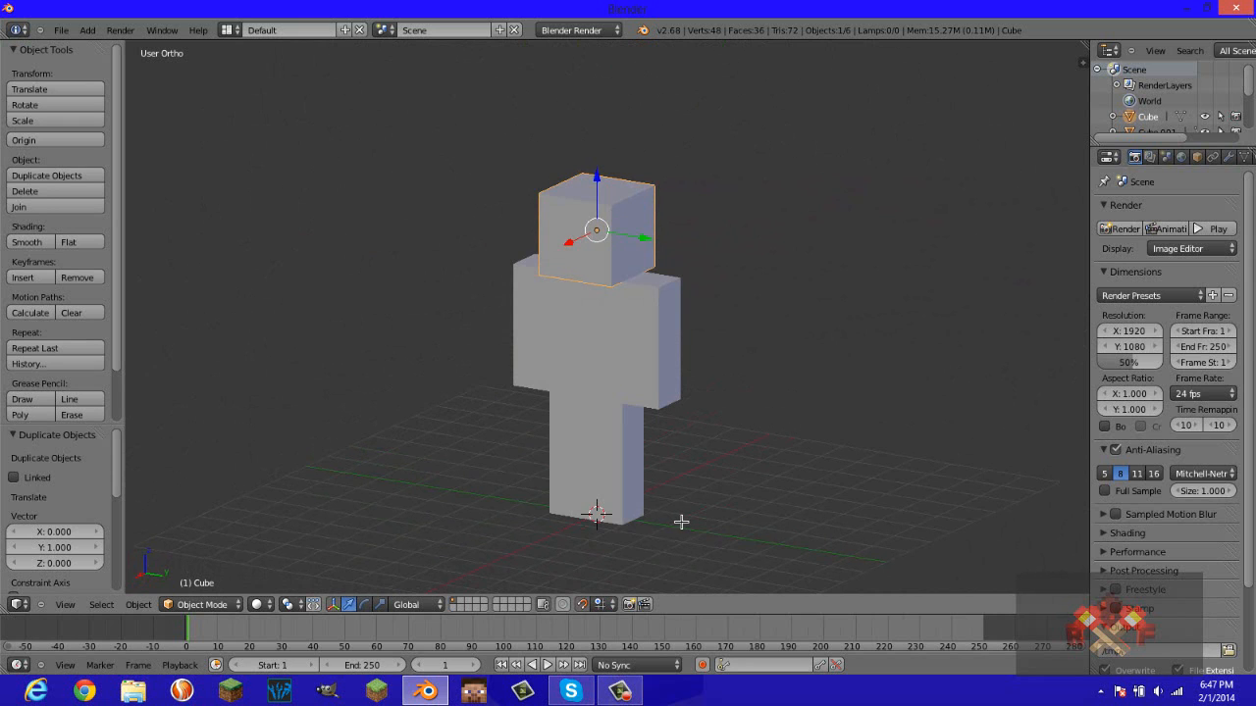
middle_drag(681, 521, 710, 529)
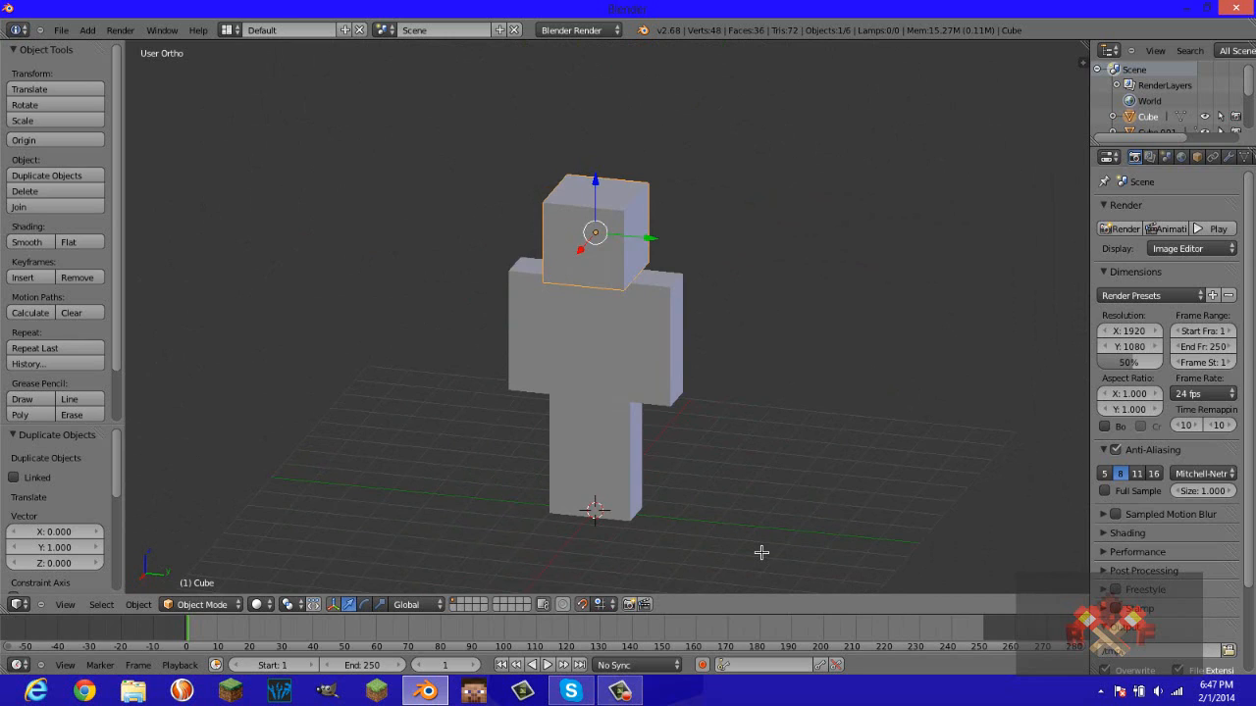
key(KP_3)
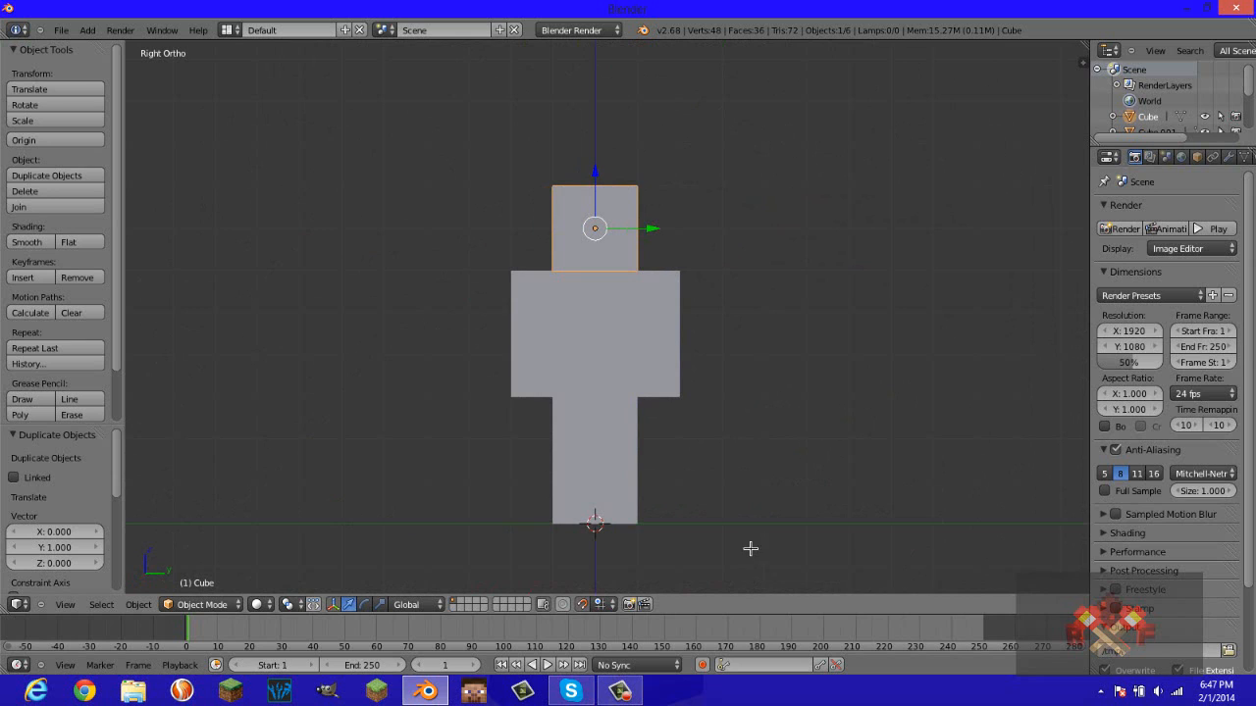
Display the blocky figure in wireframe while viewing it from the right side.
shift+middle_drag(751, 540, 735, 507)
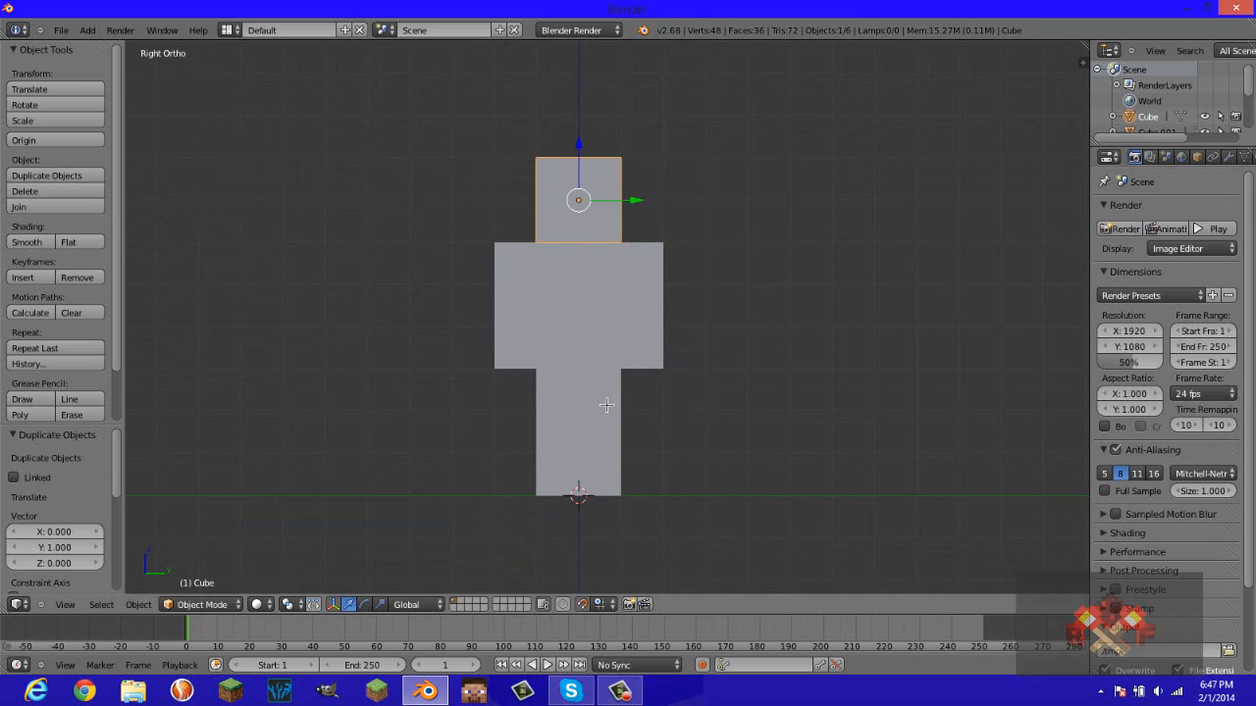
key(z)
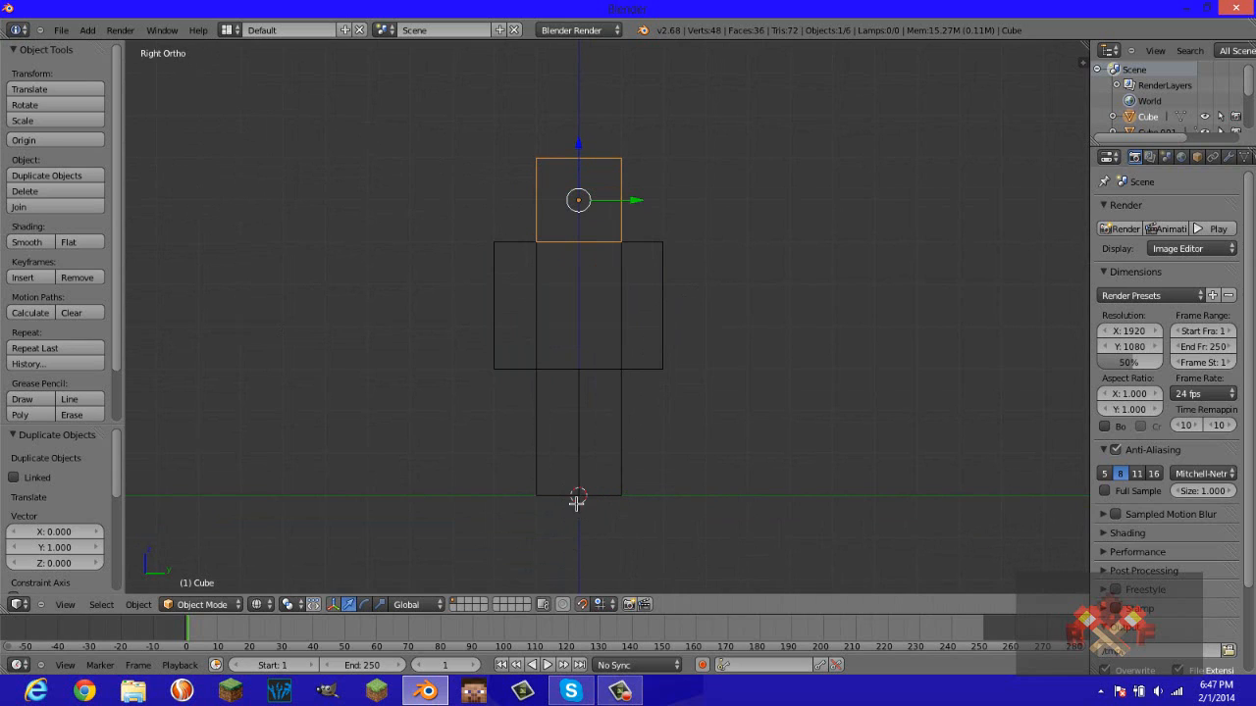
Place the 3D cursor at various spots around the figure and reset it to the world origin.
click(886, 285)
click(753, 146)
click(421, 149)
click(426, 287)
click(335, 324)
click(467, 396)
click(858, 464)
click(883, 264)
click(894, 192)
click(731, 391)
click(720, 404)
click(767, 401)
click(893, 375)
key(shift+c)
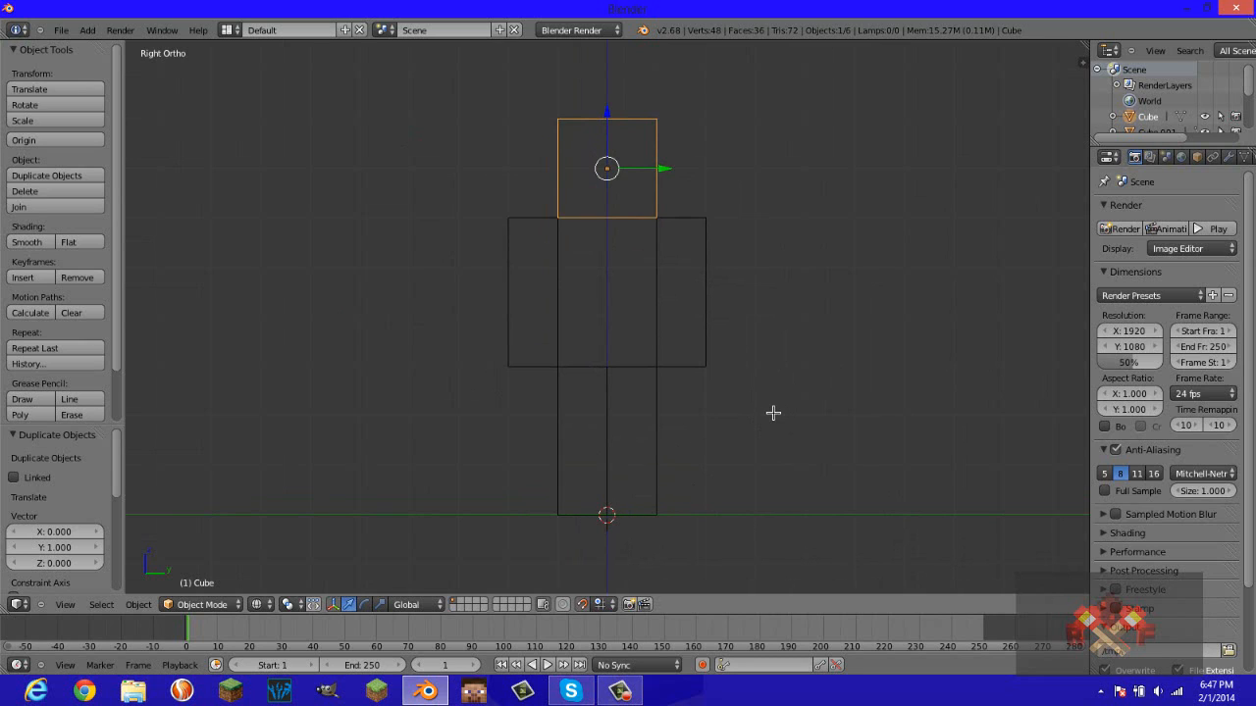
Add a single-bone armature at the world origin and move it 3 units up along Z to the torso's base.
key(shift+a)
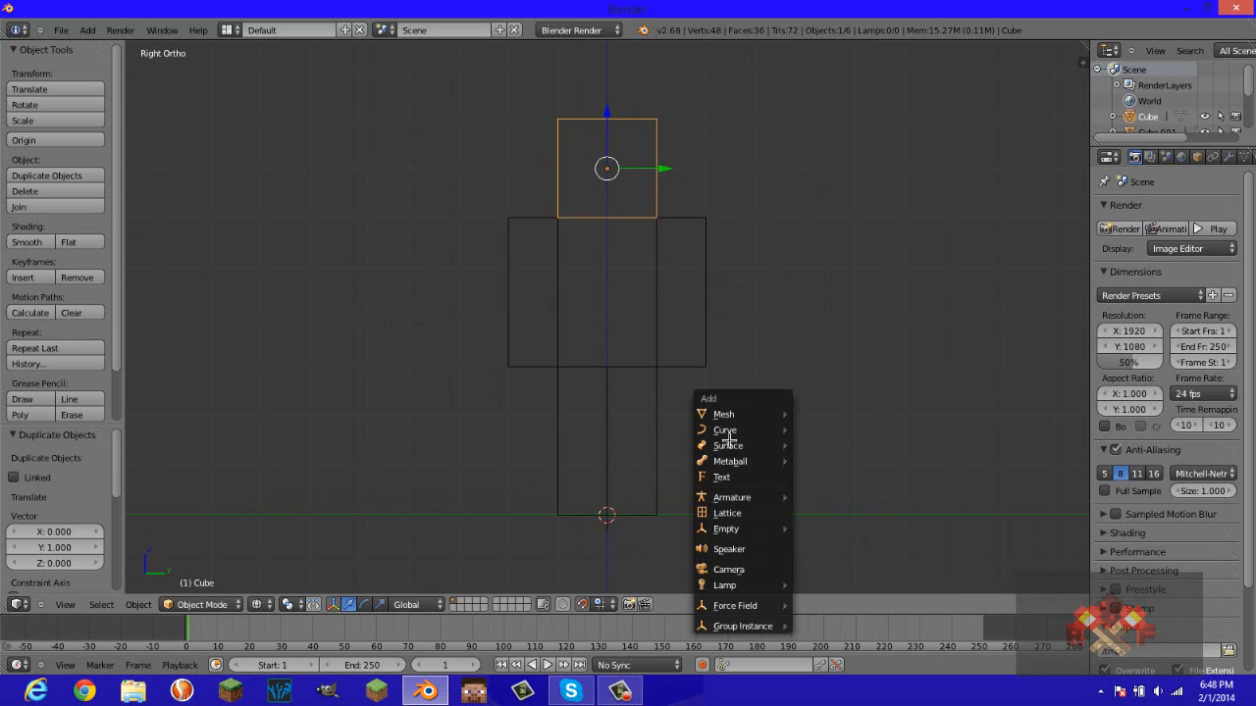
mouse_move(746, 497)
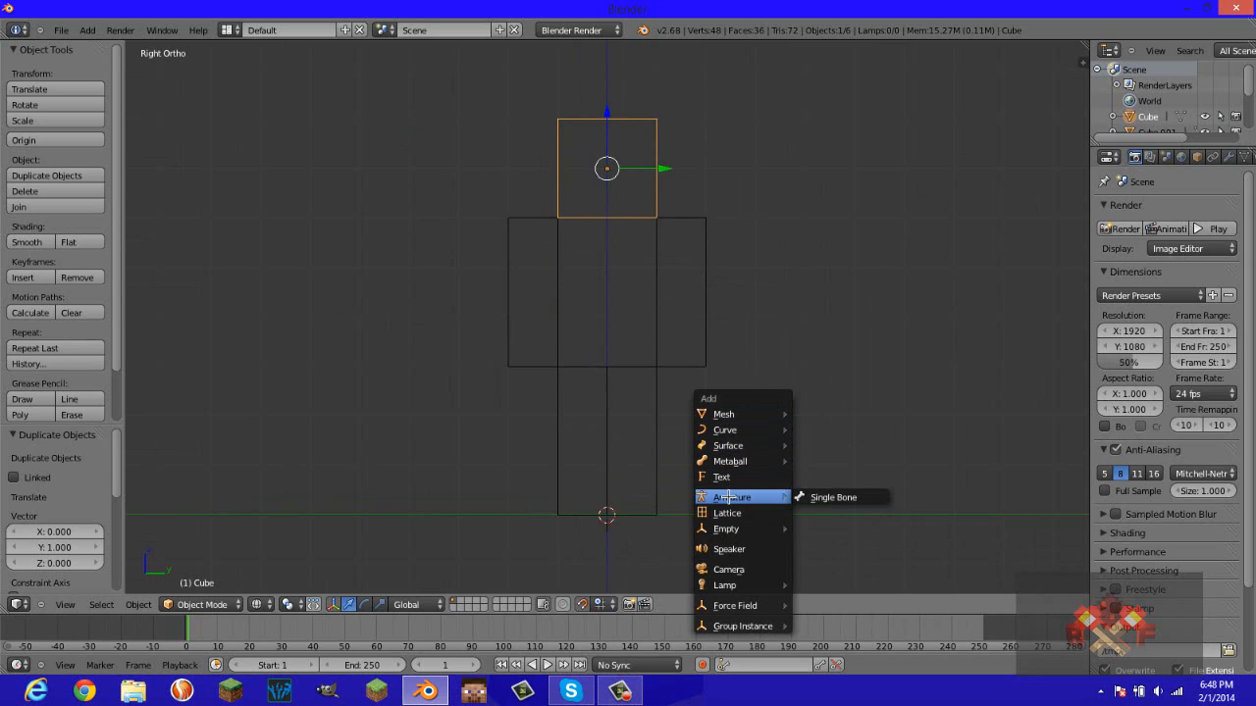
click(822, 498)
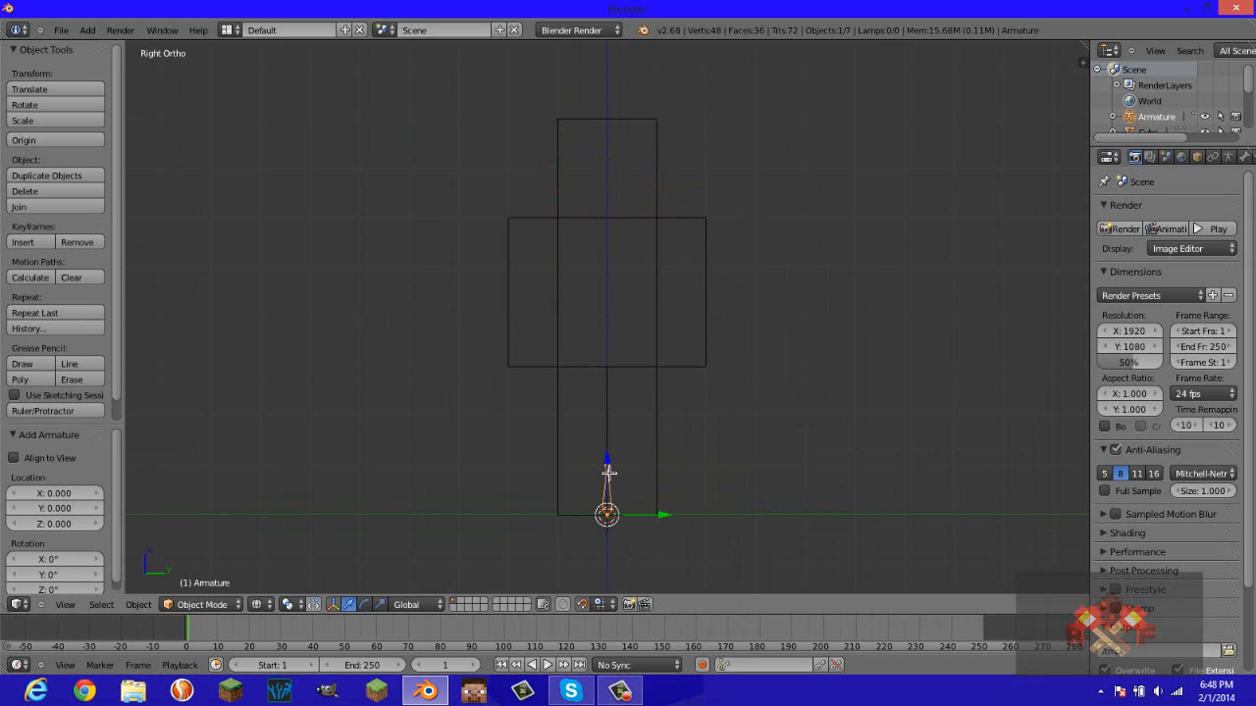
scroll(628, 457, up, 2)
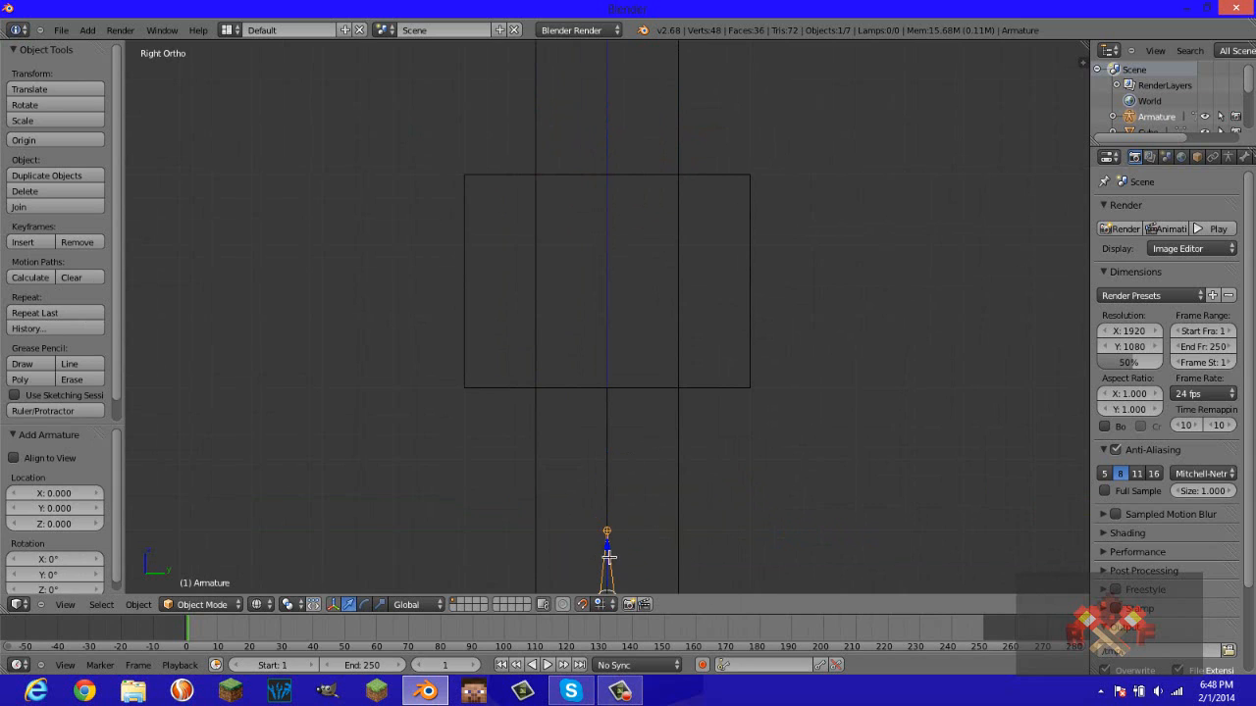
shift+middle_drag(610, 547, 608, 478)
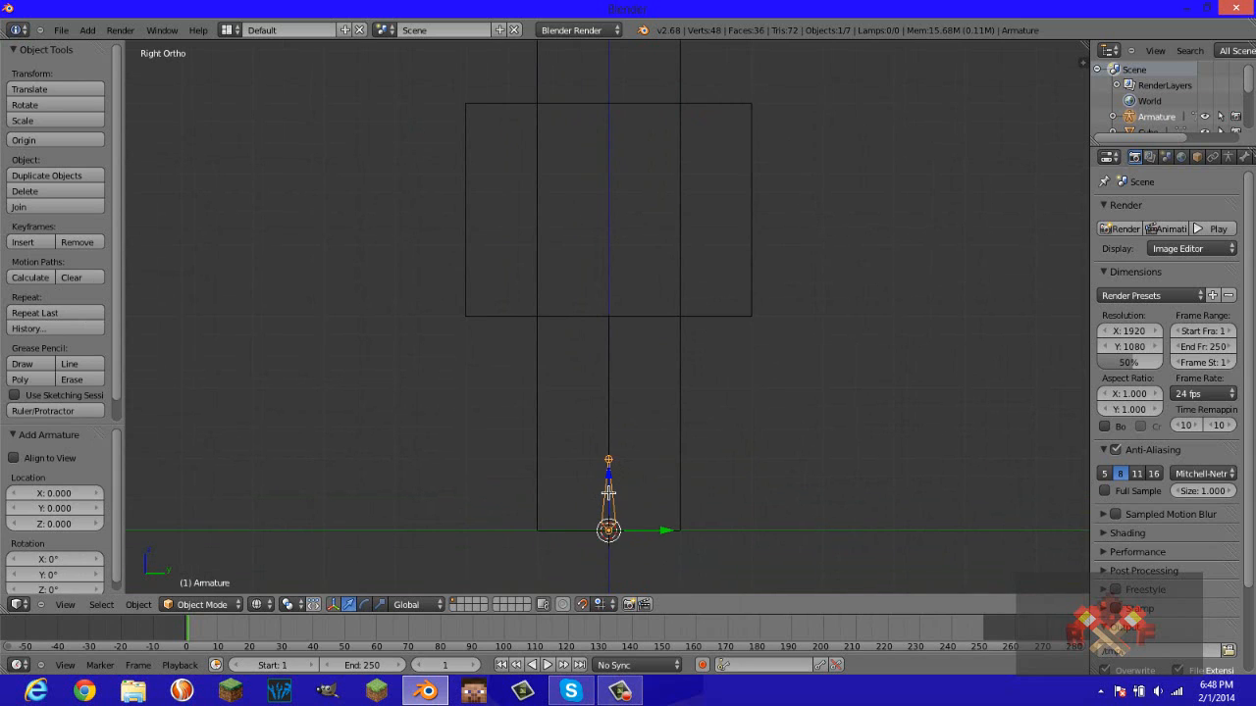
drag(608, 492, 608, 269)
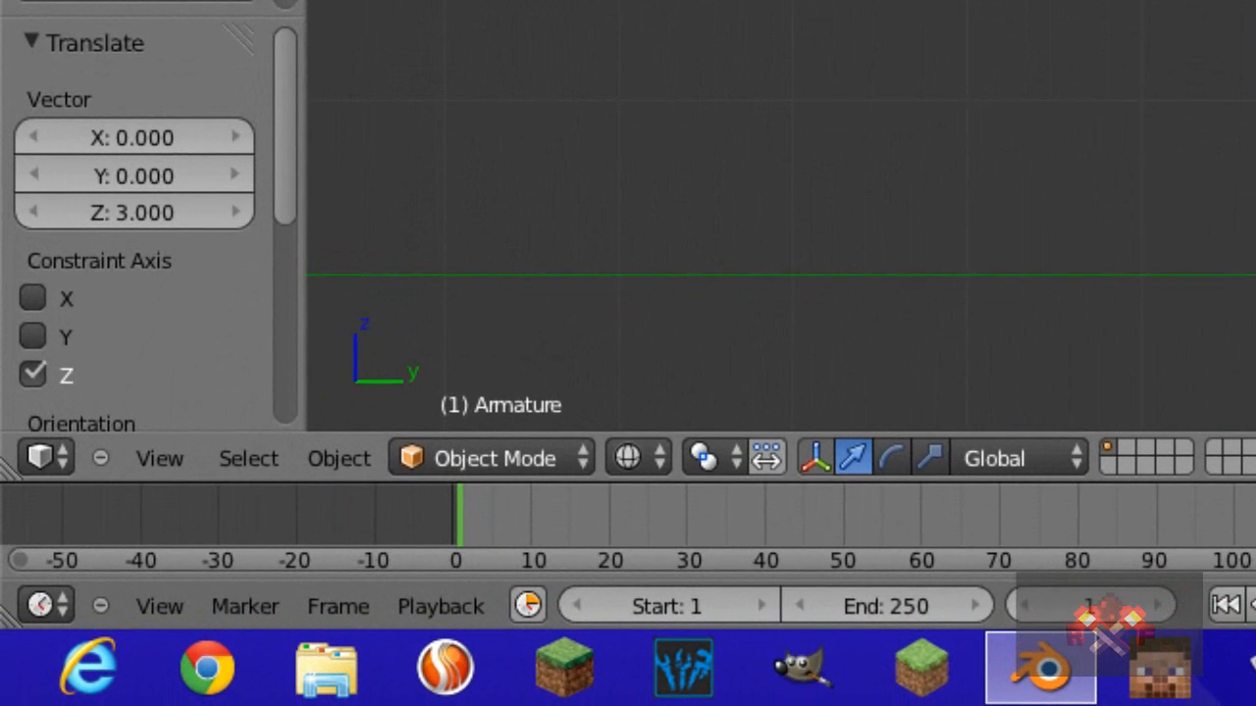
Put the armature in Edit Mode and raise the bone's tip 2 units along Z to the top of the torso.
shift+middle_drag(1041, 10, 1001, 198)
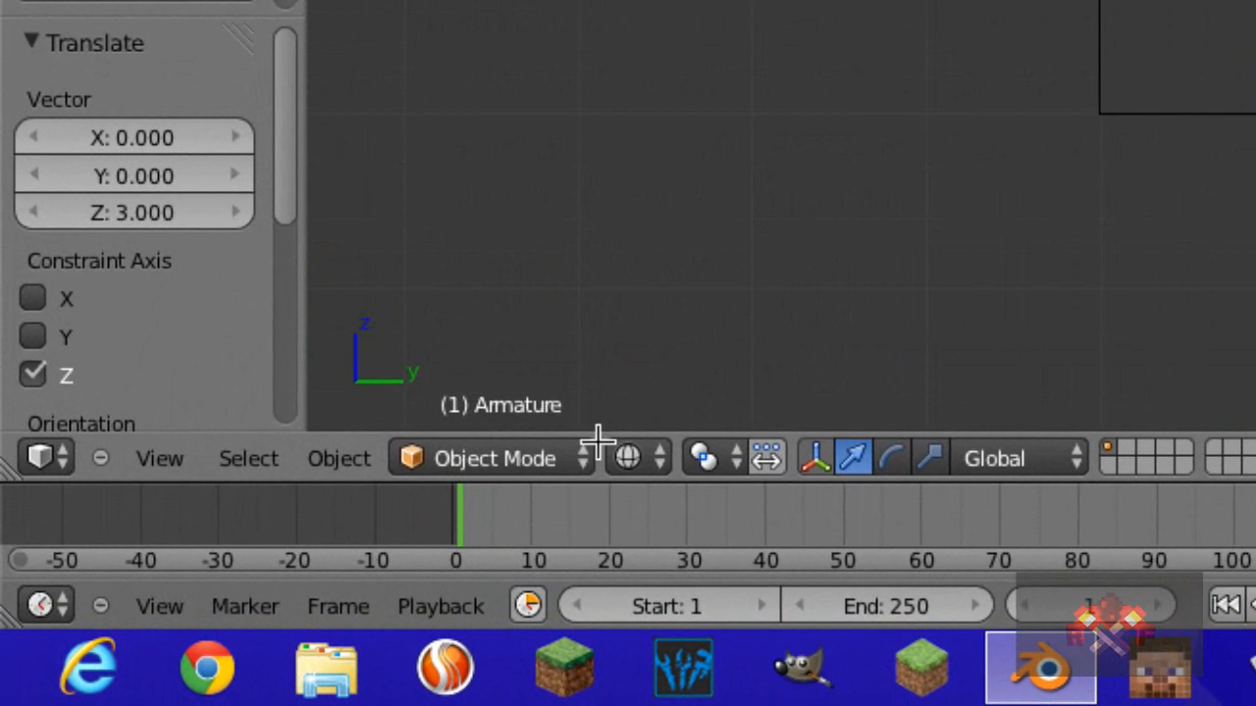
click(555, 458)
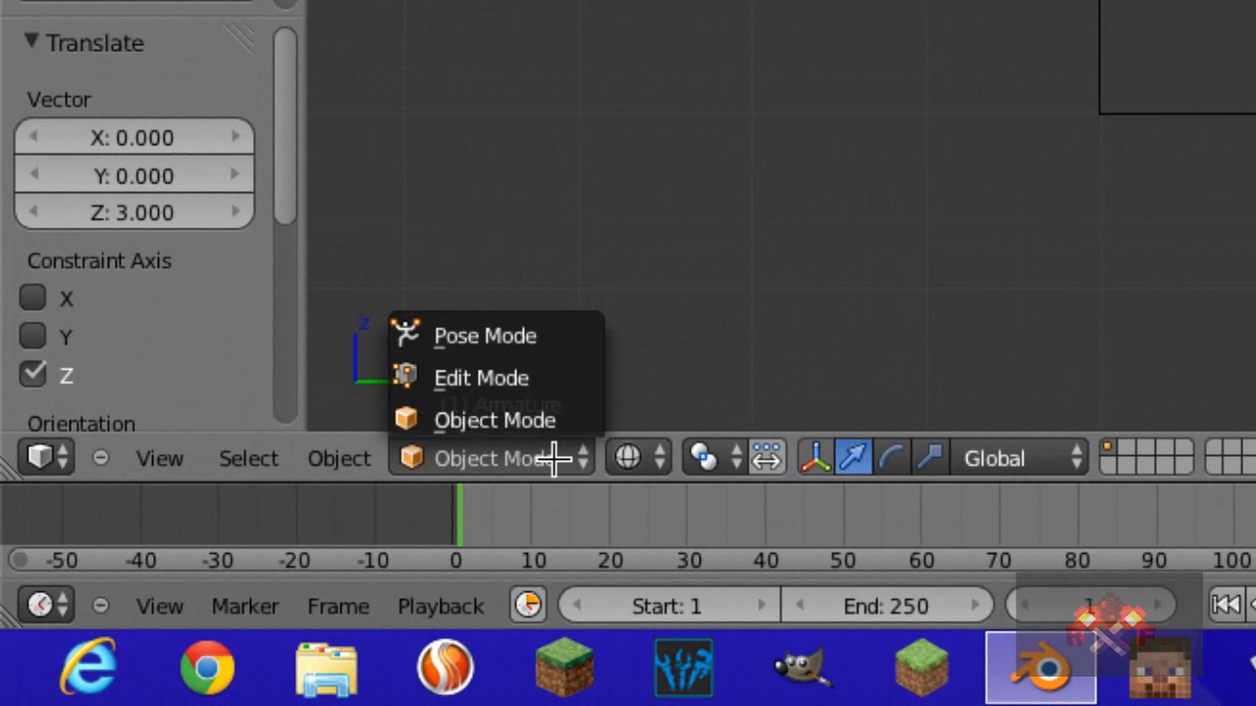
click(570, 373)
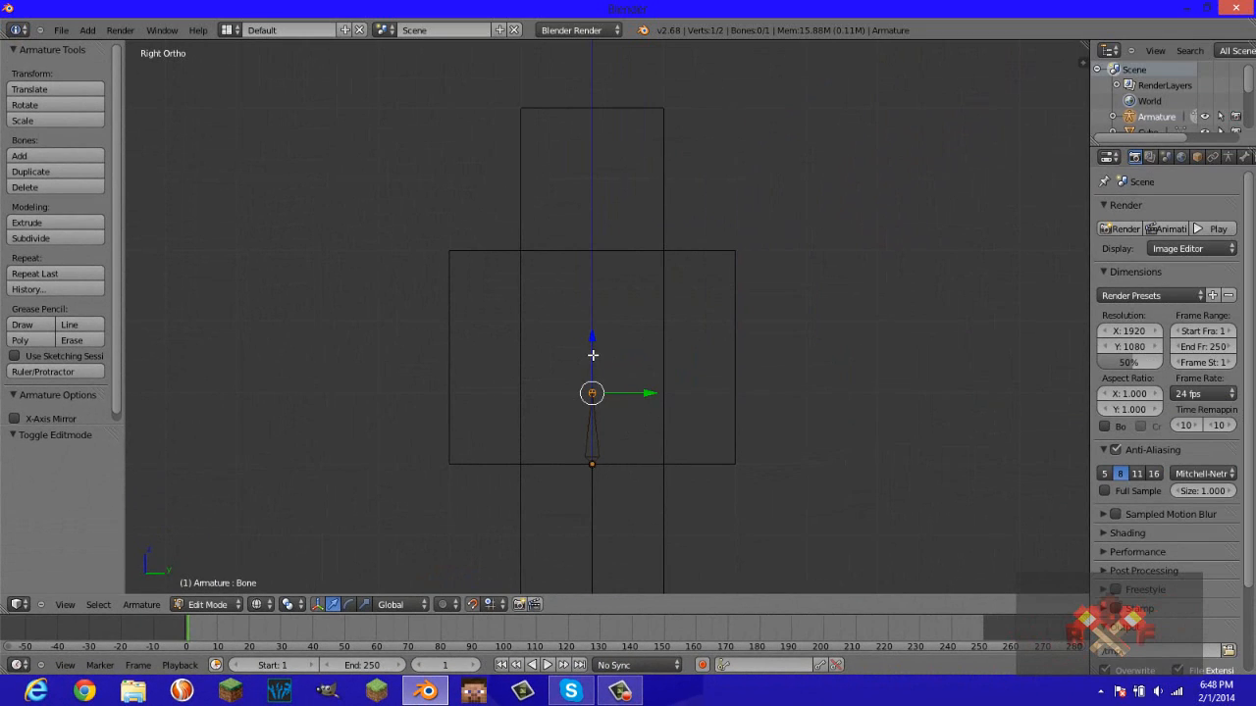
drag(592, 355, 586, 217)
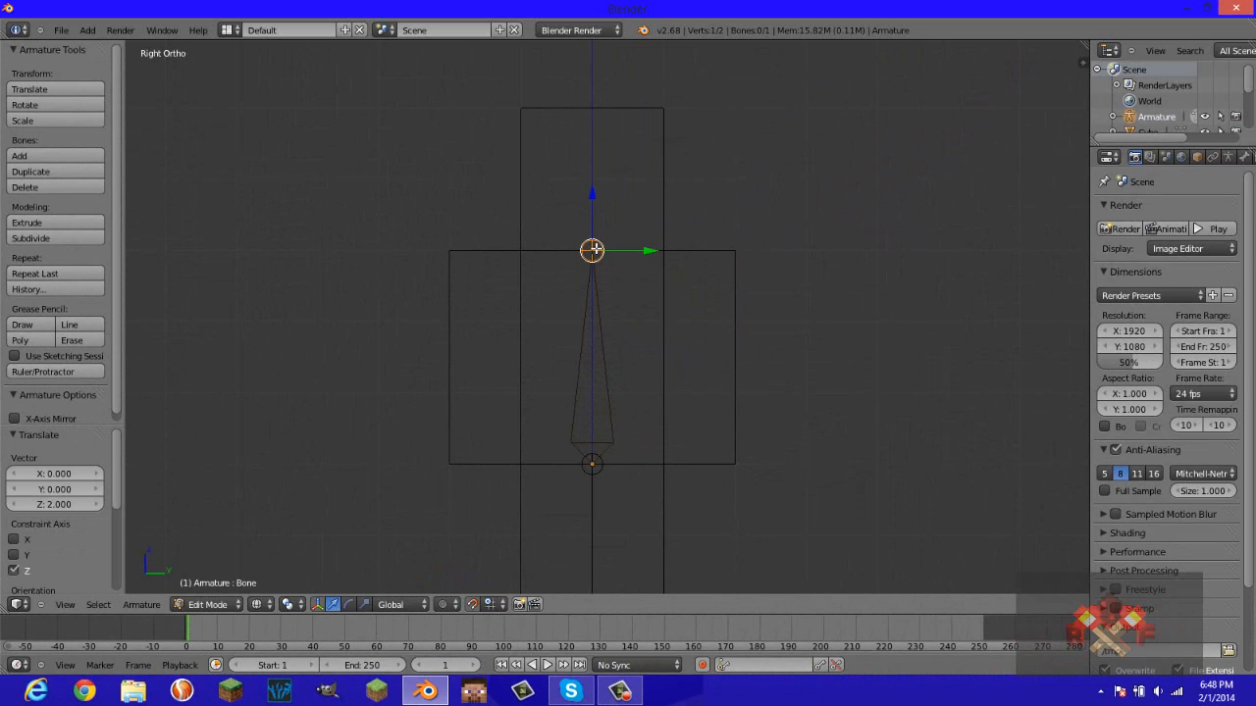
key(ctrl+z)
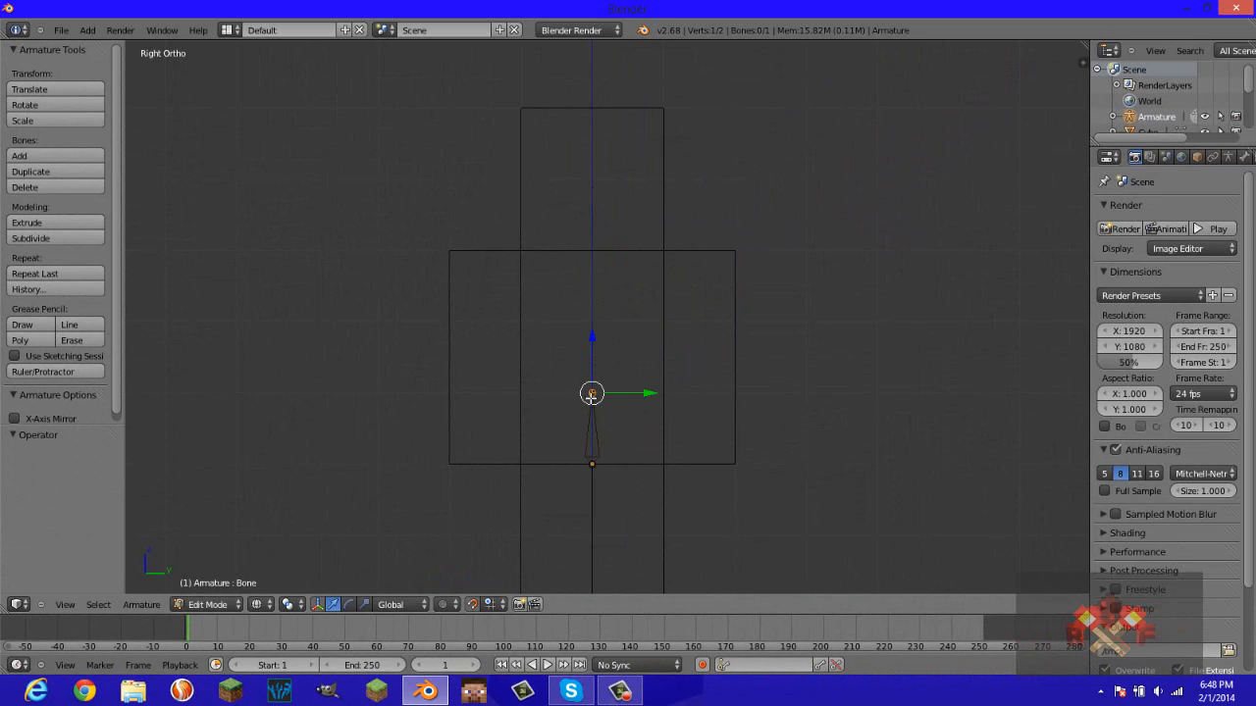
right_click(590, 420)
right_click(592, 463)
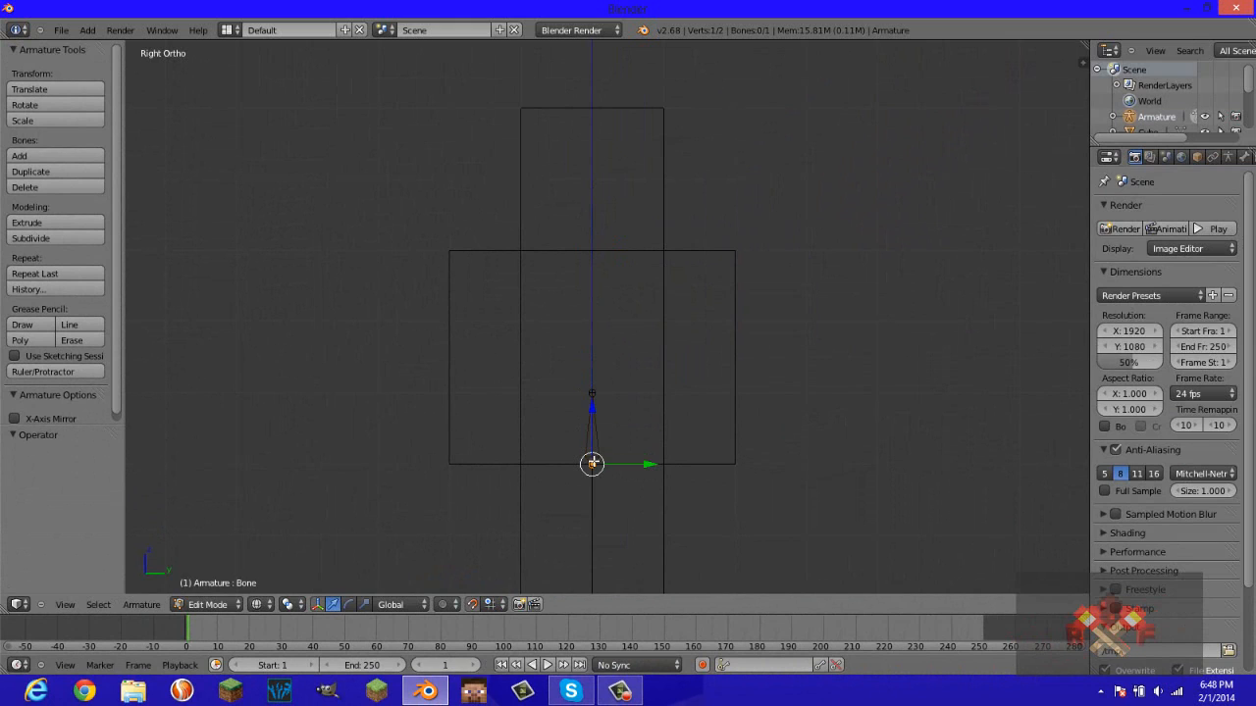
right_click(591, 429)
right_click(591, 394)
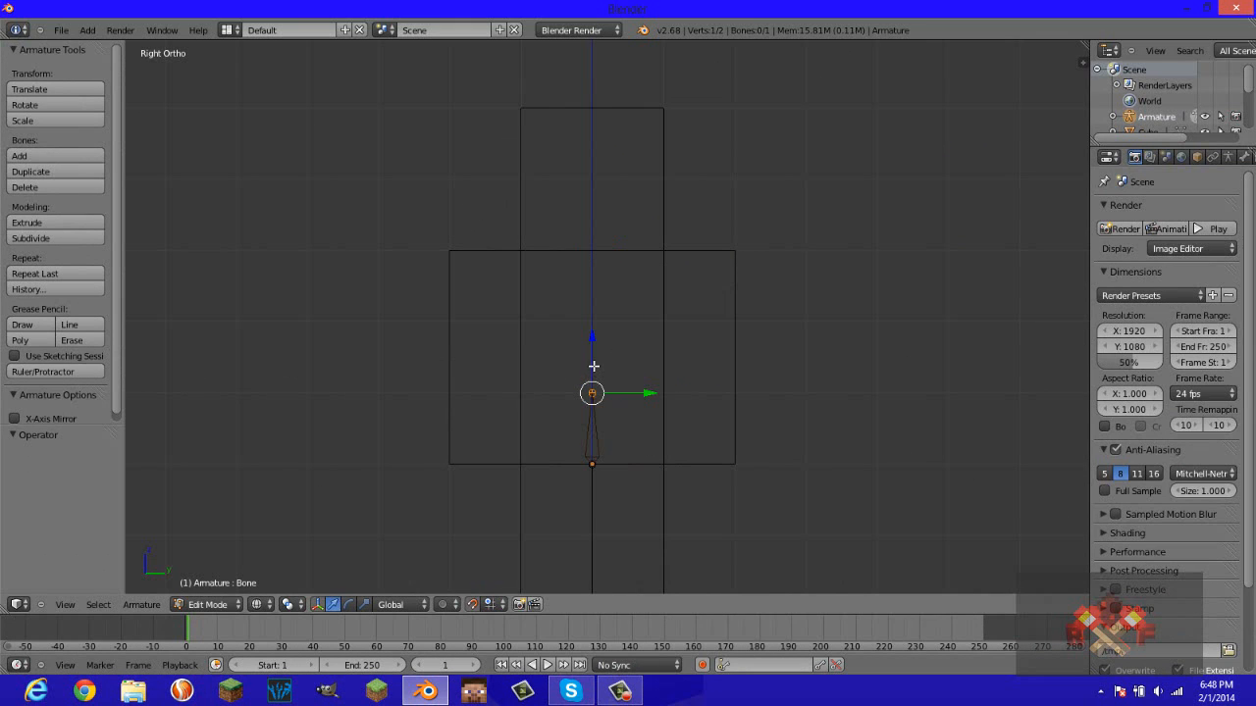
drag(593, 362, 595, 221)
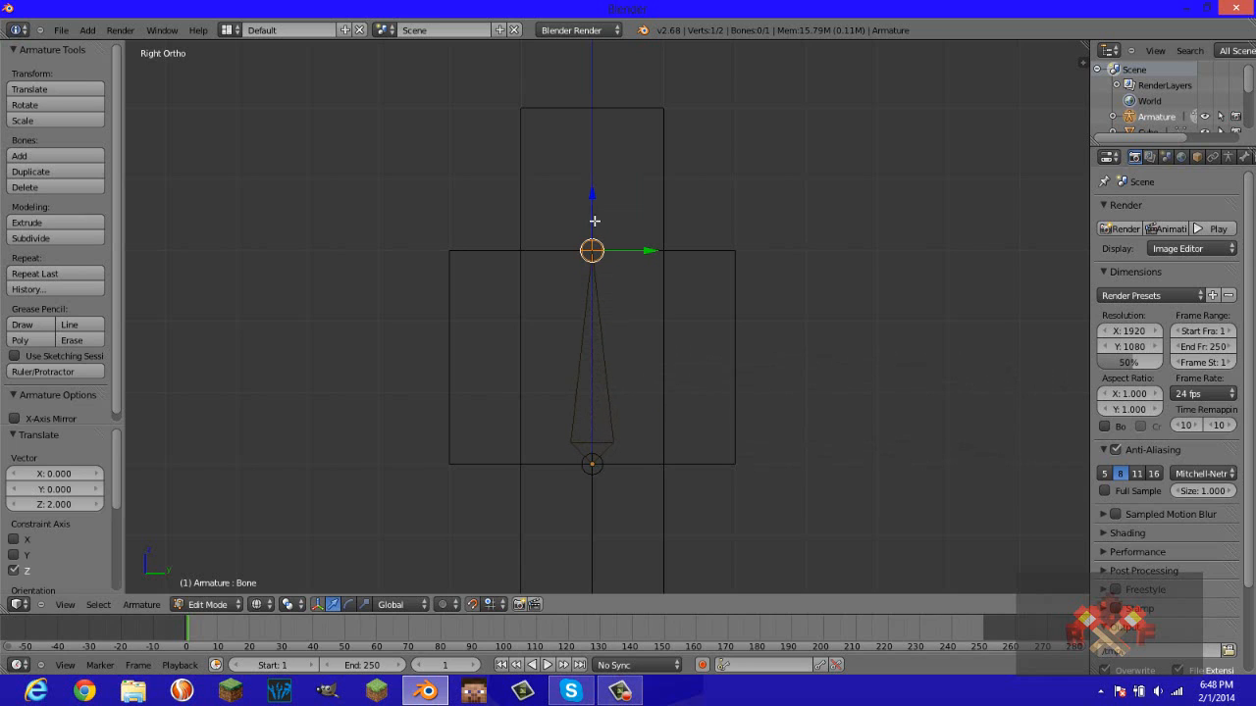
Subdivide the whole torso bone with one cut.
right_click(591, 358)
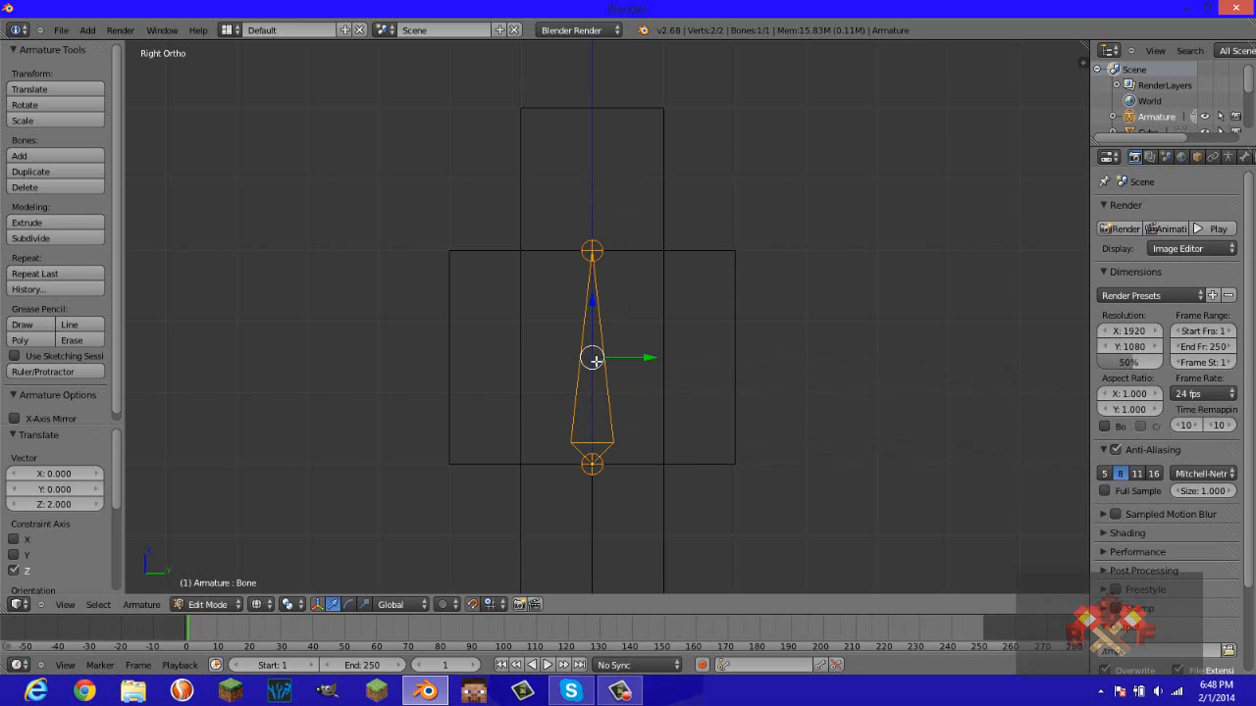
key(w)
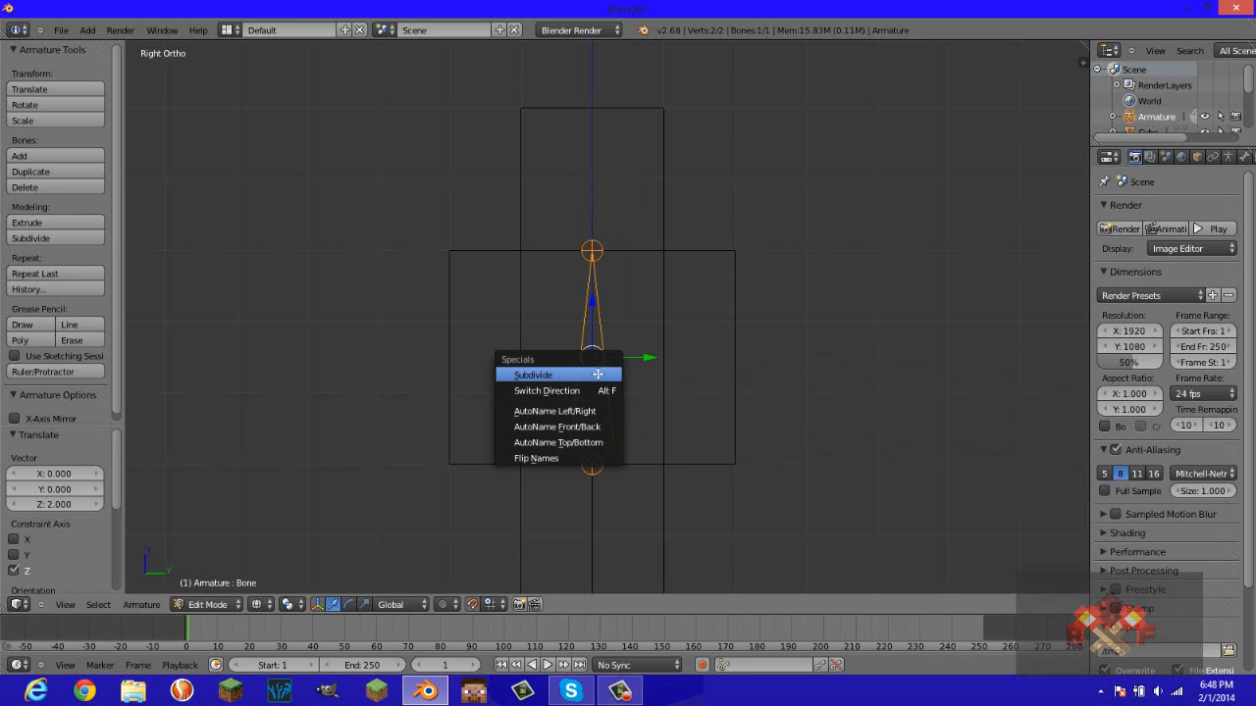
click(597, 374)
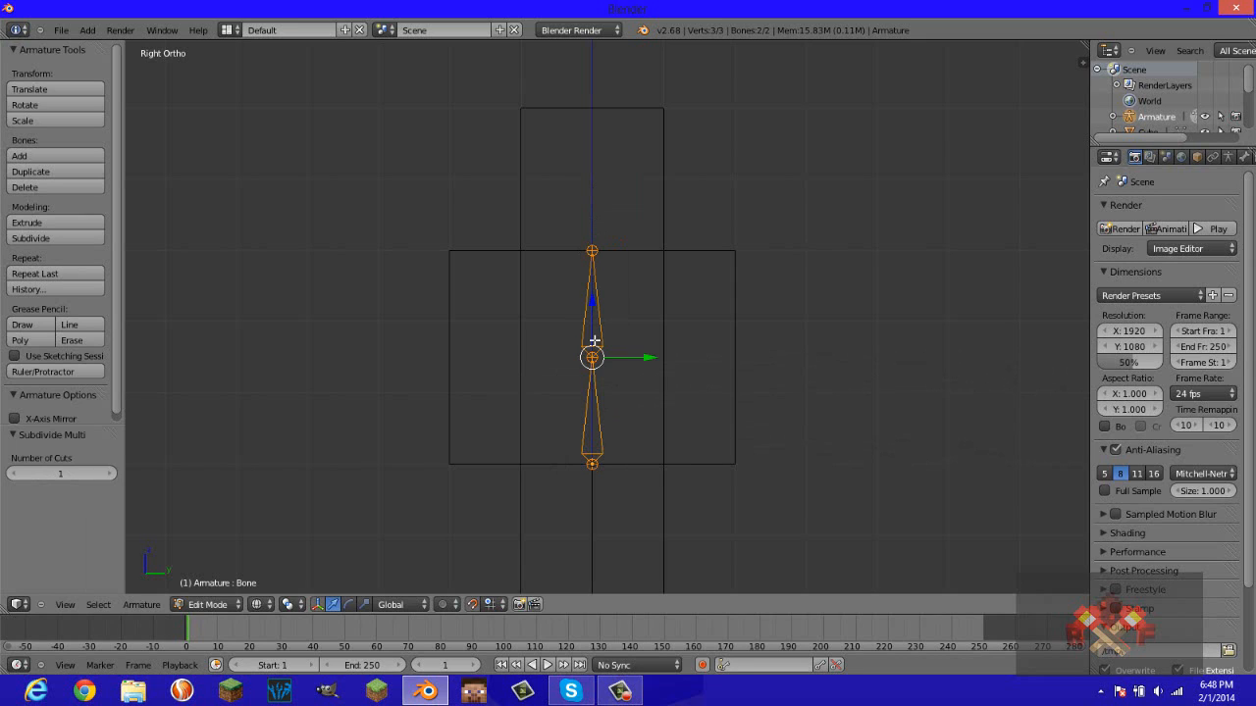
Extrude a head bone from the top joint of the torso, 2 units along Z to the top of the head.
right_click(590, 251)
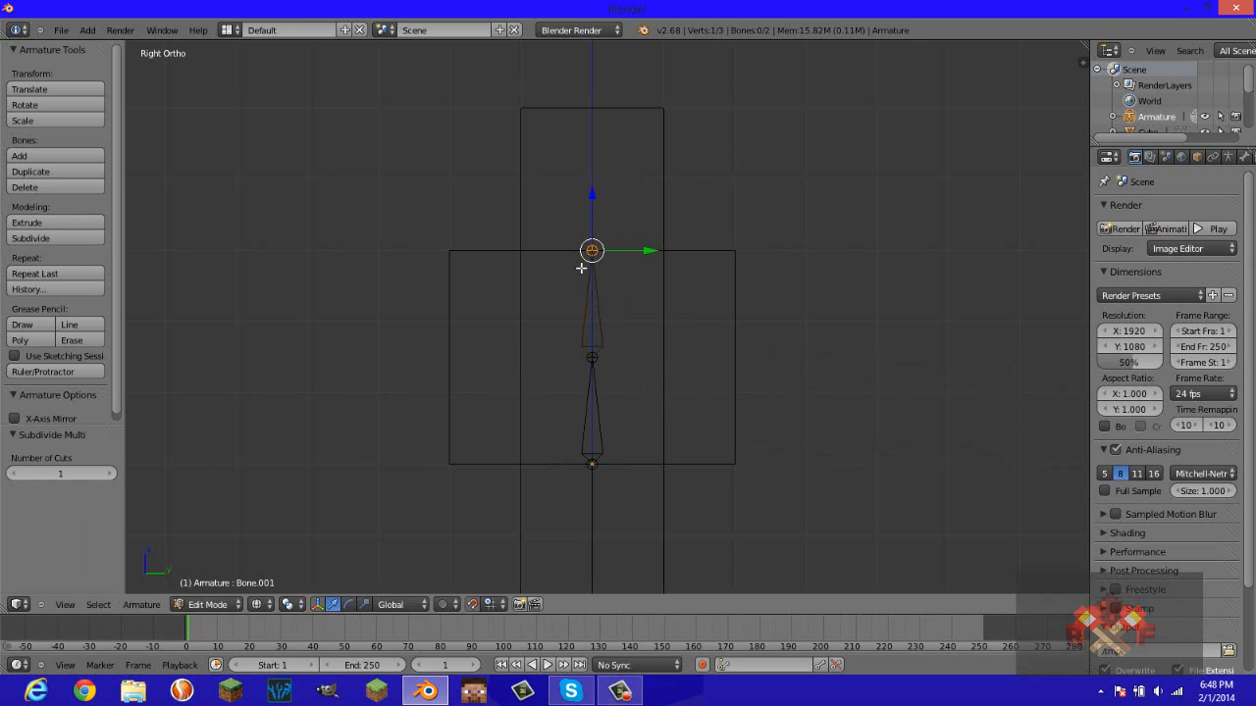
key(e)
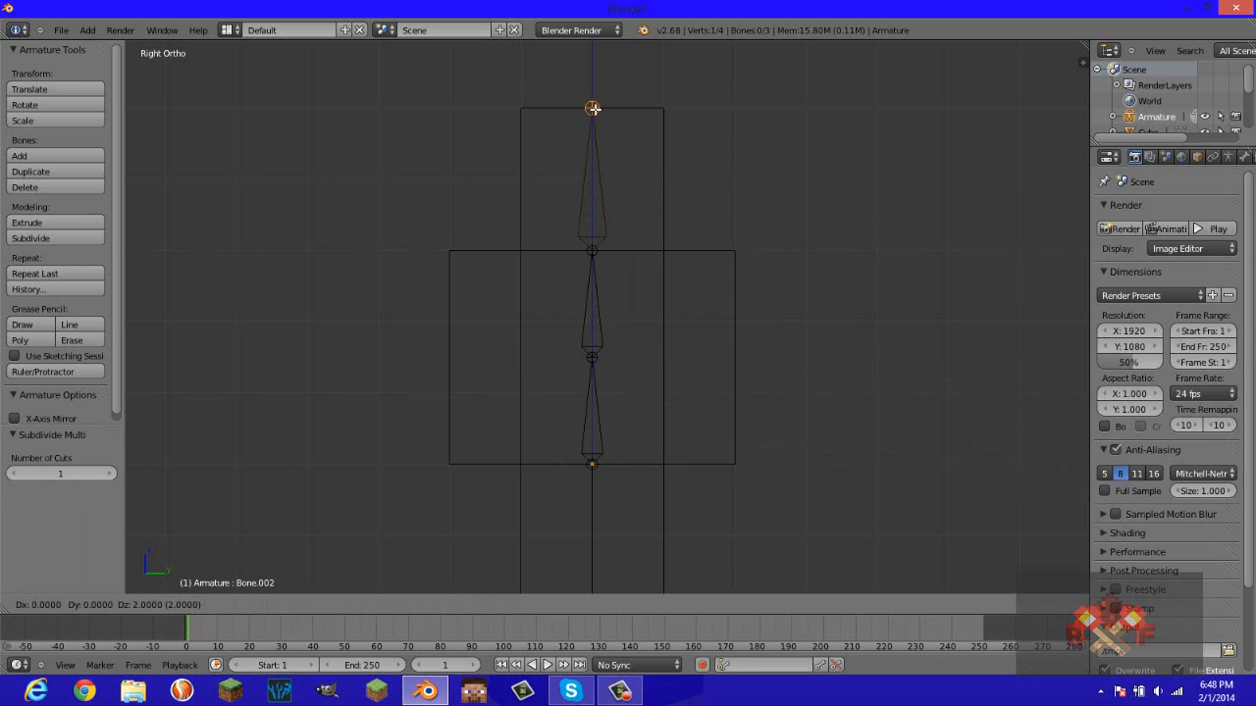
click(594, 109)
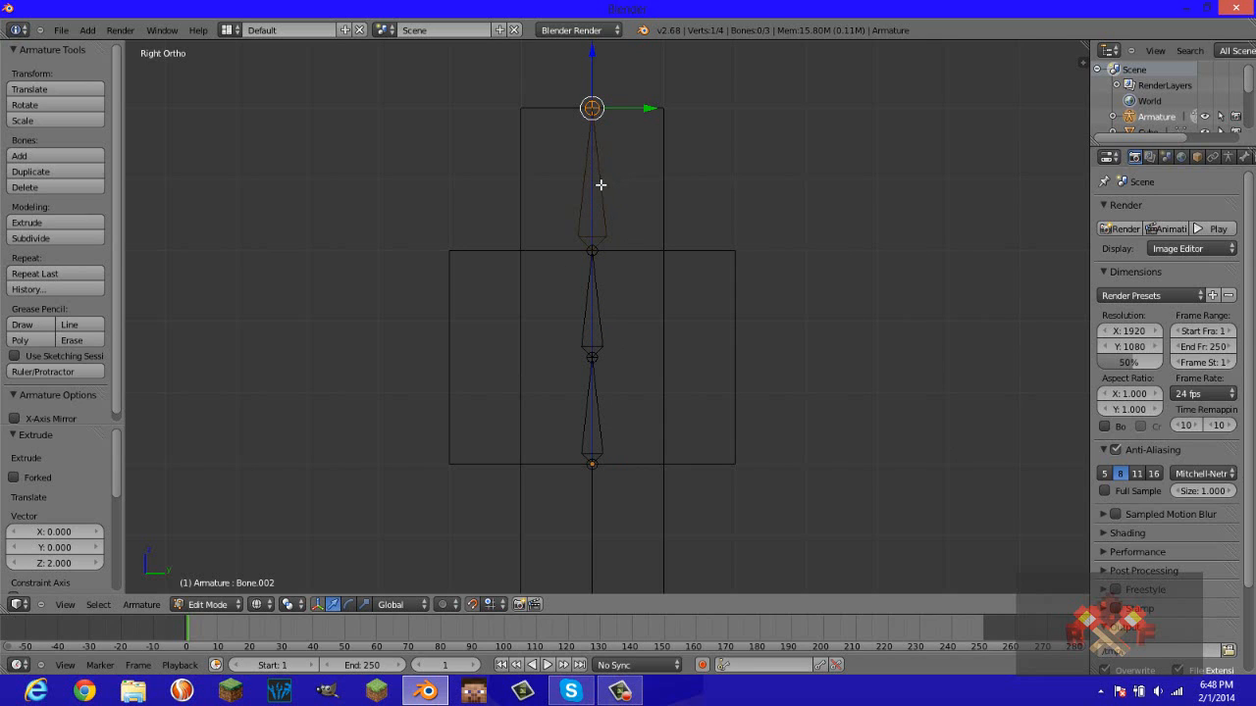
Extrude two shoulder bones from the neck joint, one 1 unit and the other -1 unit along Y.
right_click(594, 253)
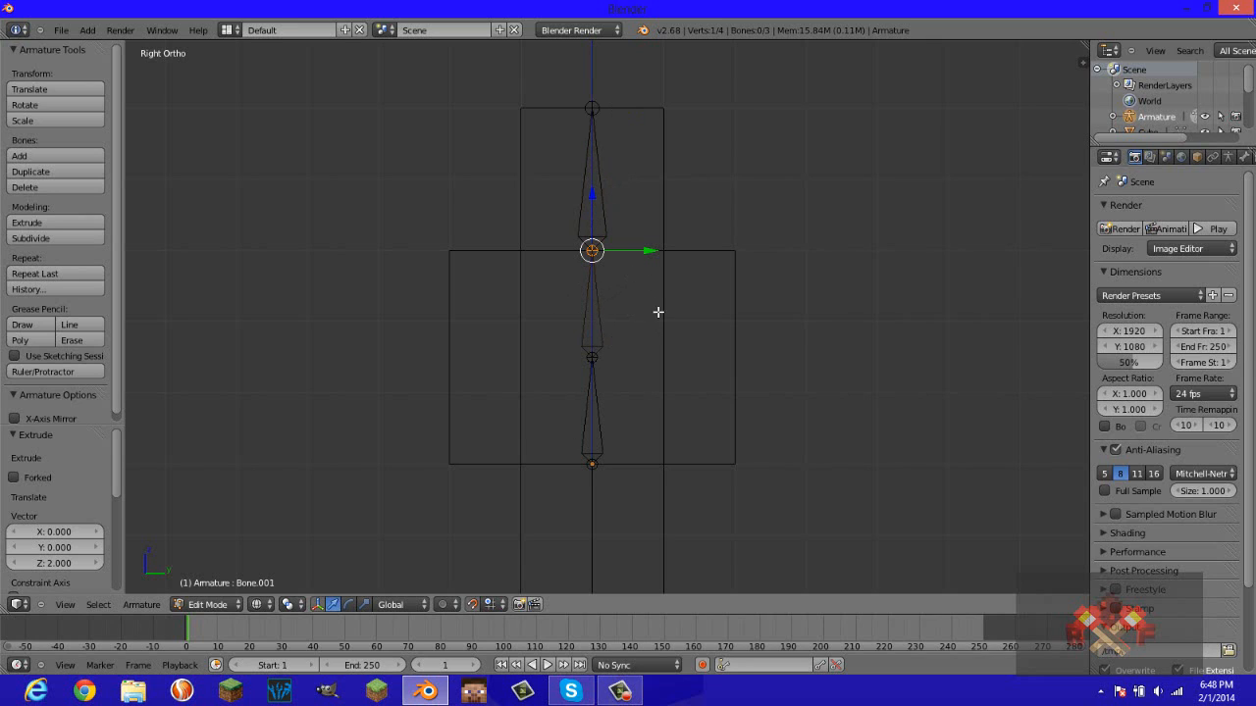
key(e)
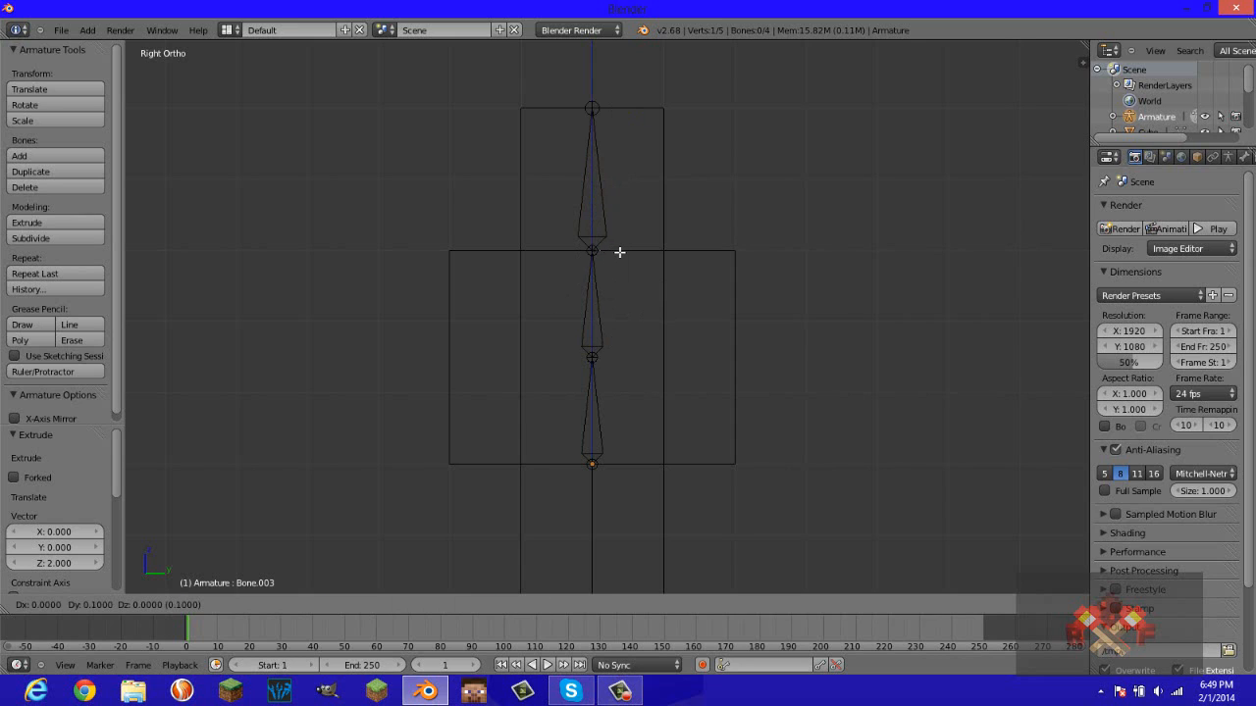
click(683, 254)
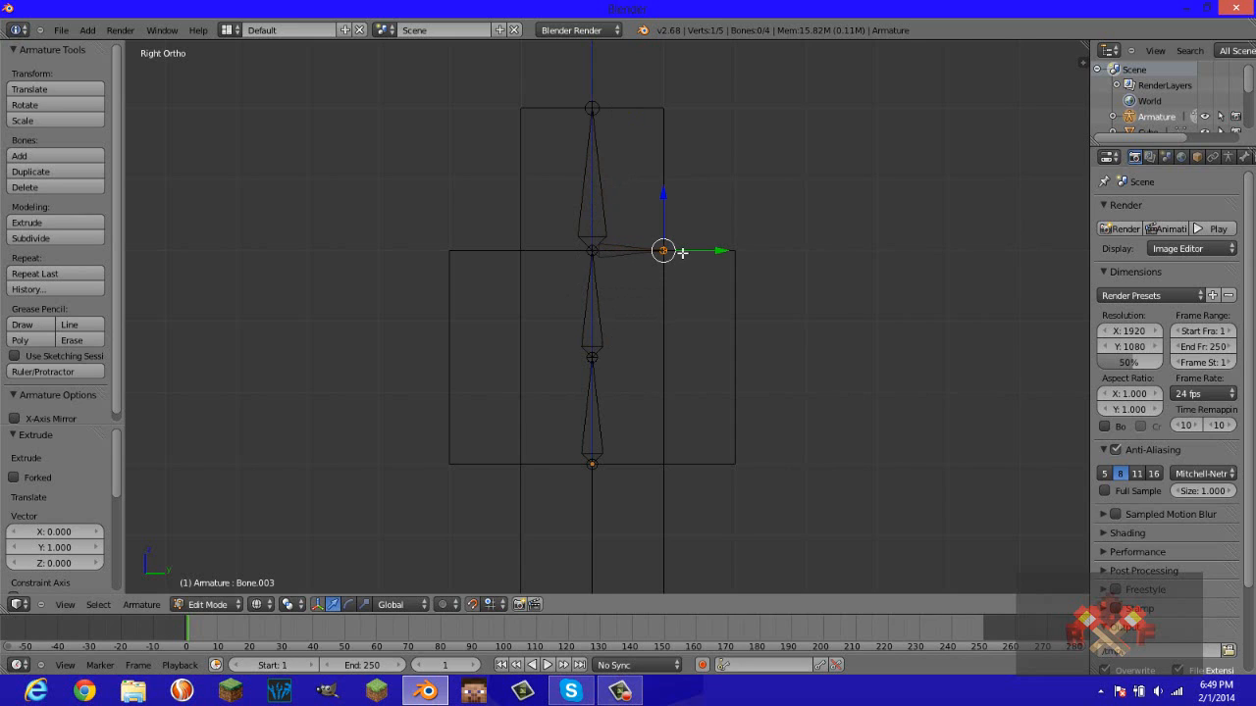
right_click(591, 250)
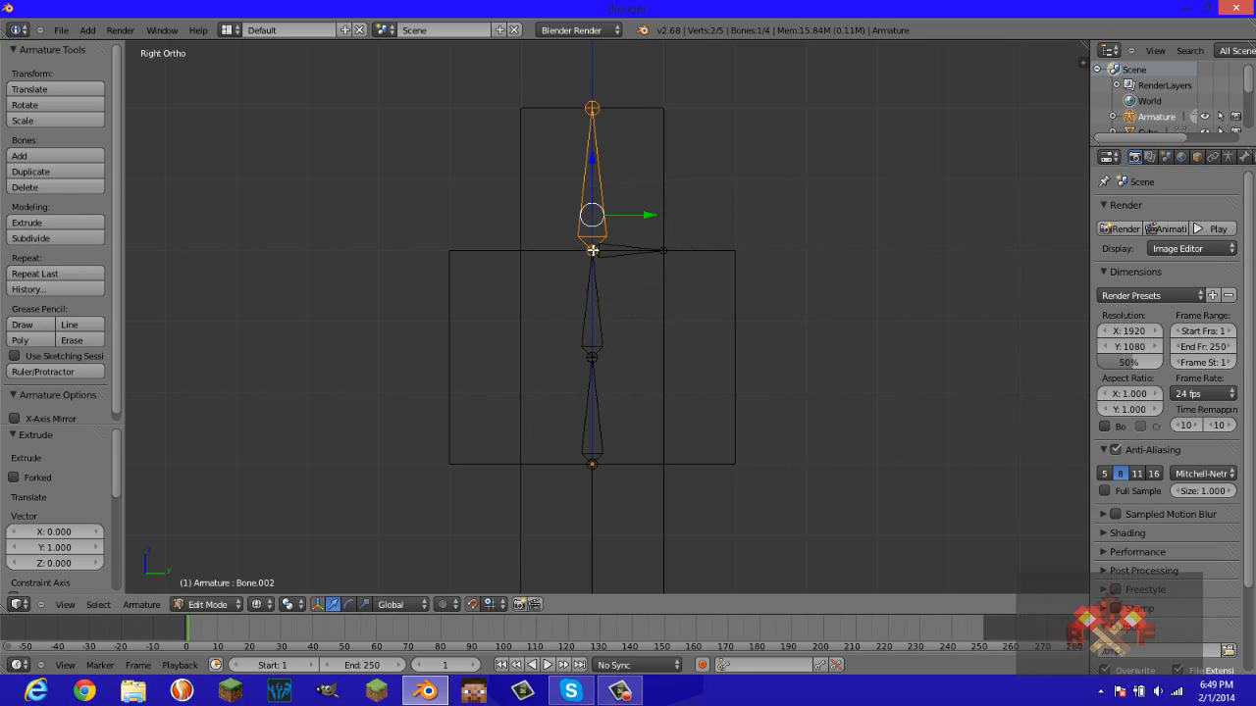
right_click(592, 250)
key(e)
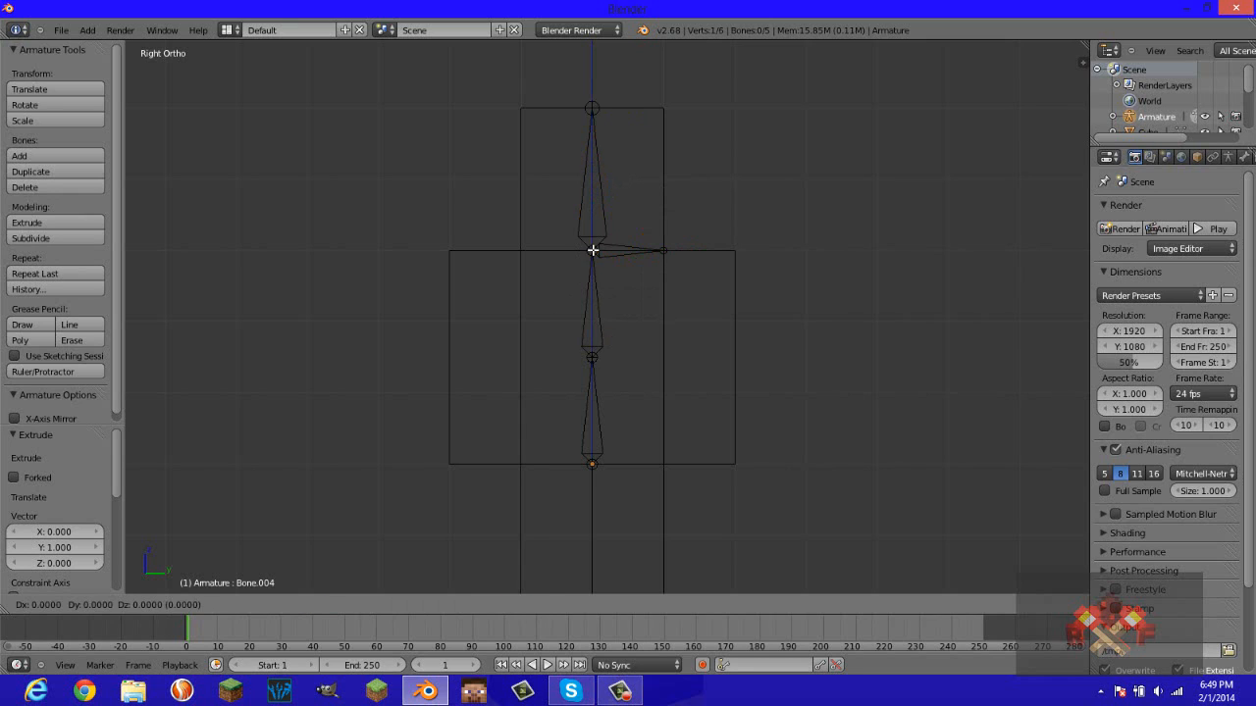
click(520, 251)
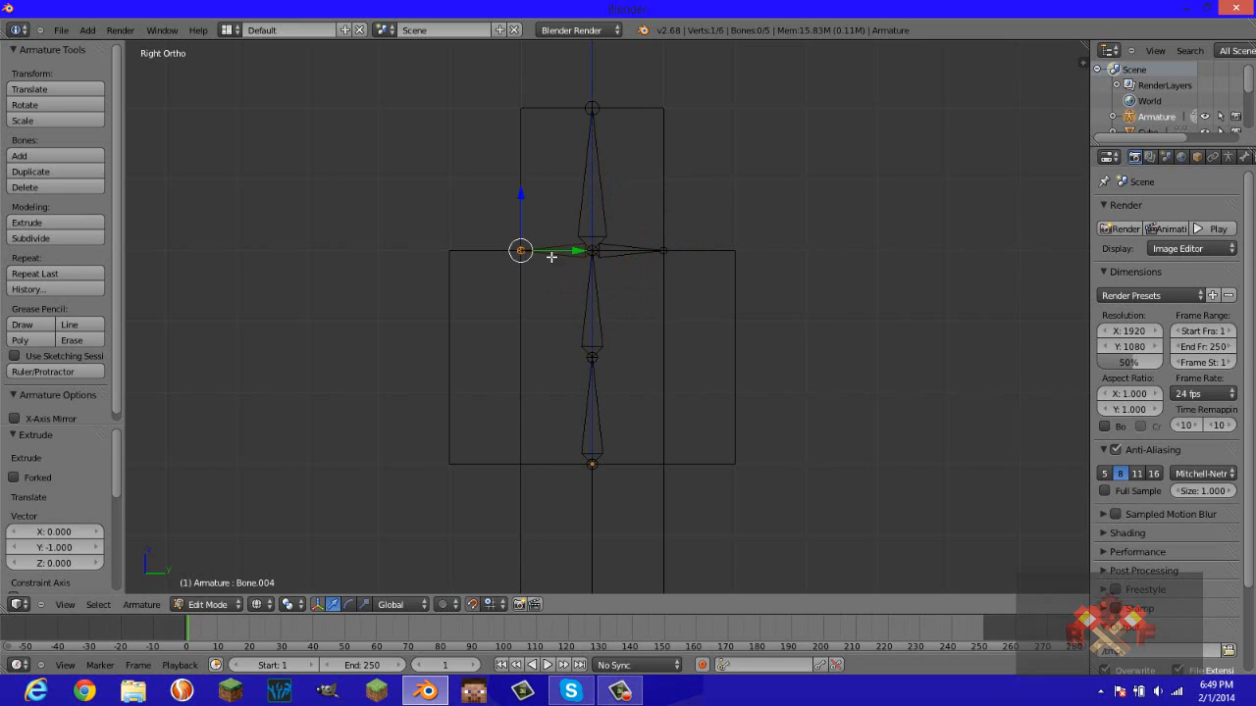
Disconnect the positive-Y shoulder bone from its parent by turning off Connected in its bone relations.
right_click(625, 241)
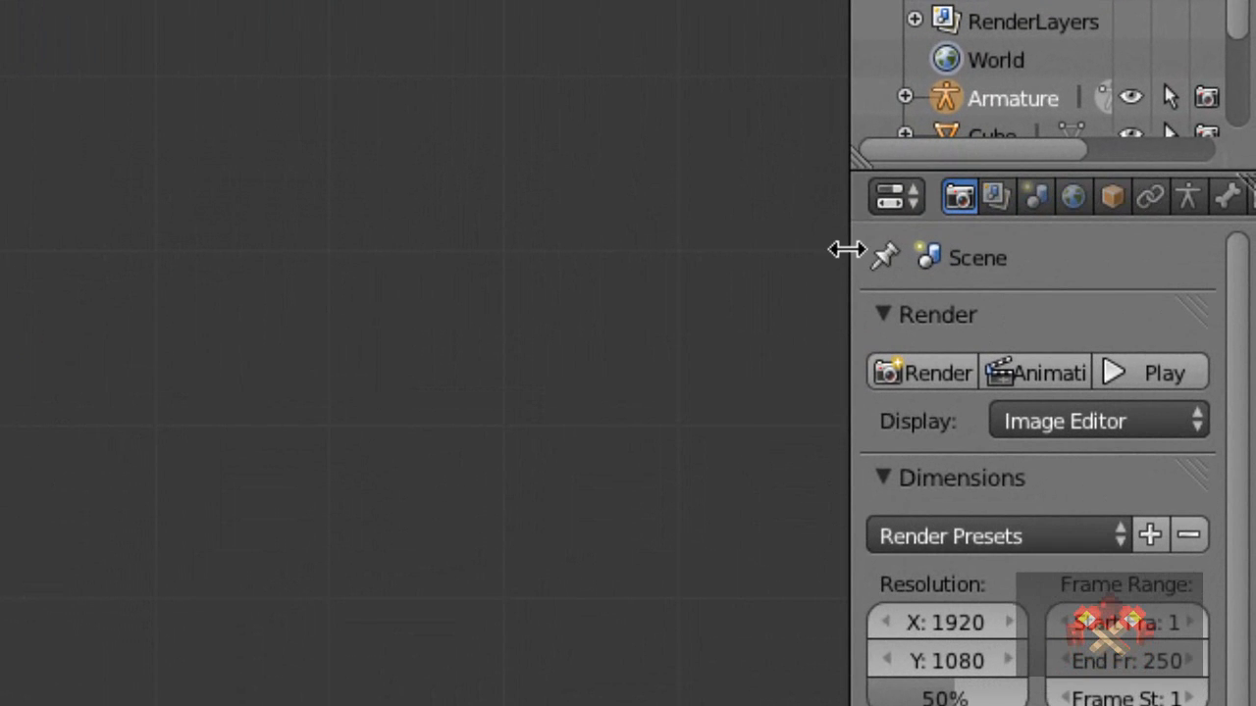
drag(846, 247, 780, 273)
scroll(952, 190, down, 2)
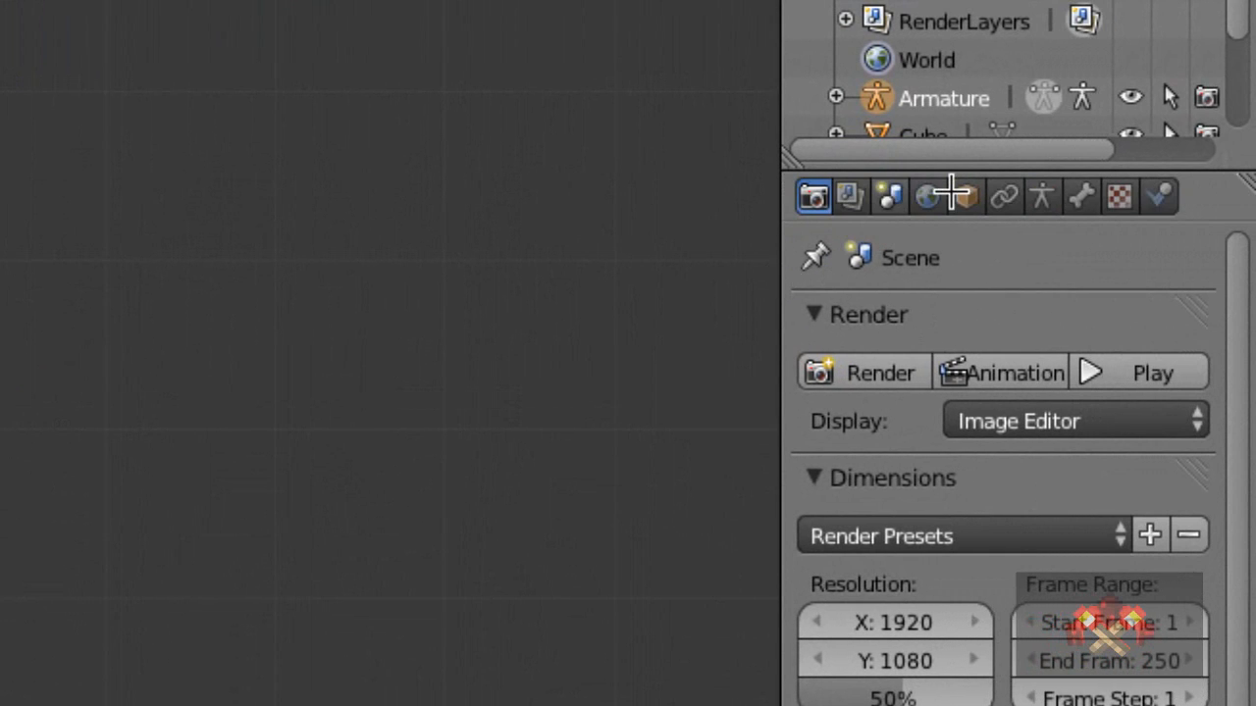
click(1079, 197)
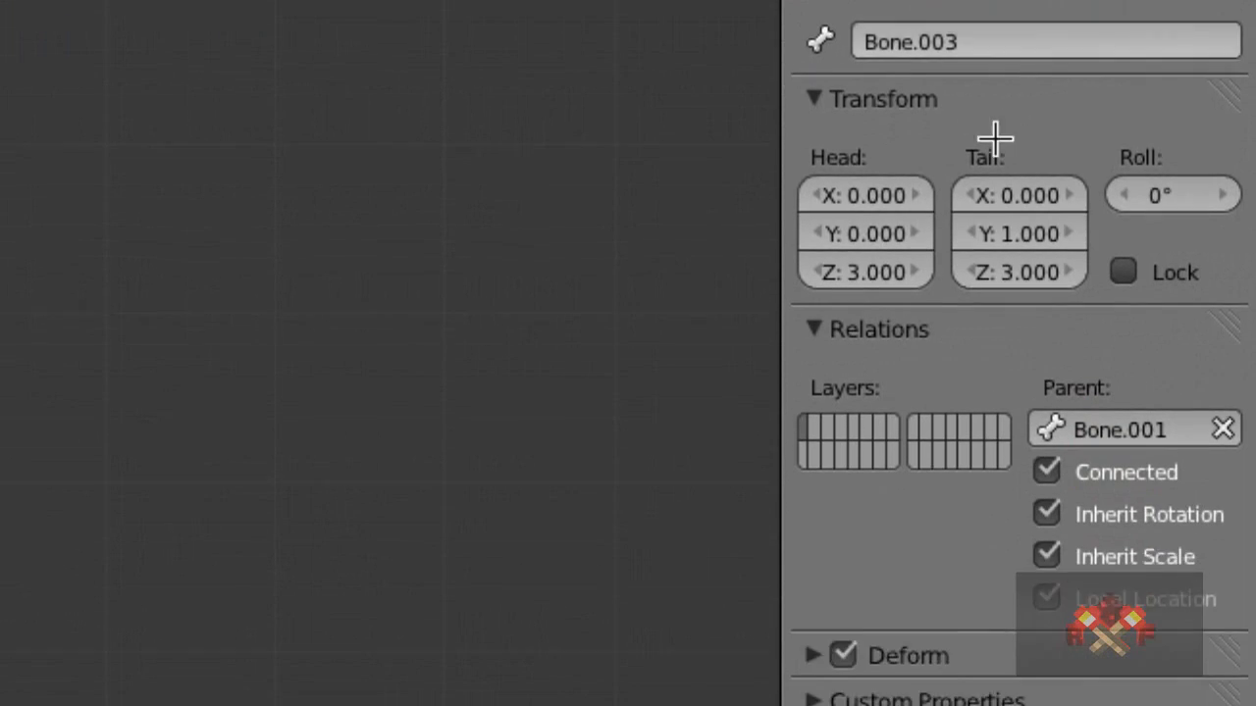
click(1079, 310)
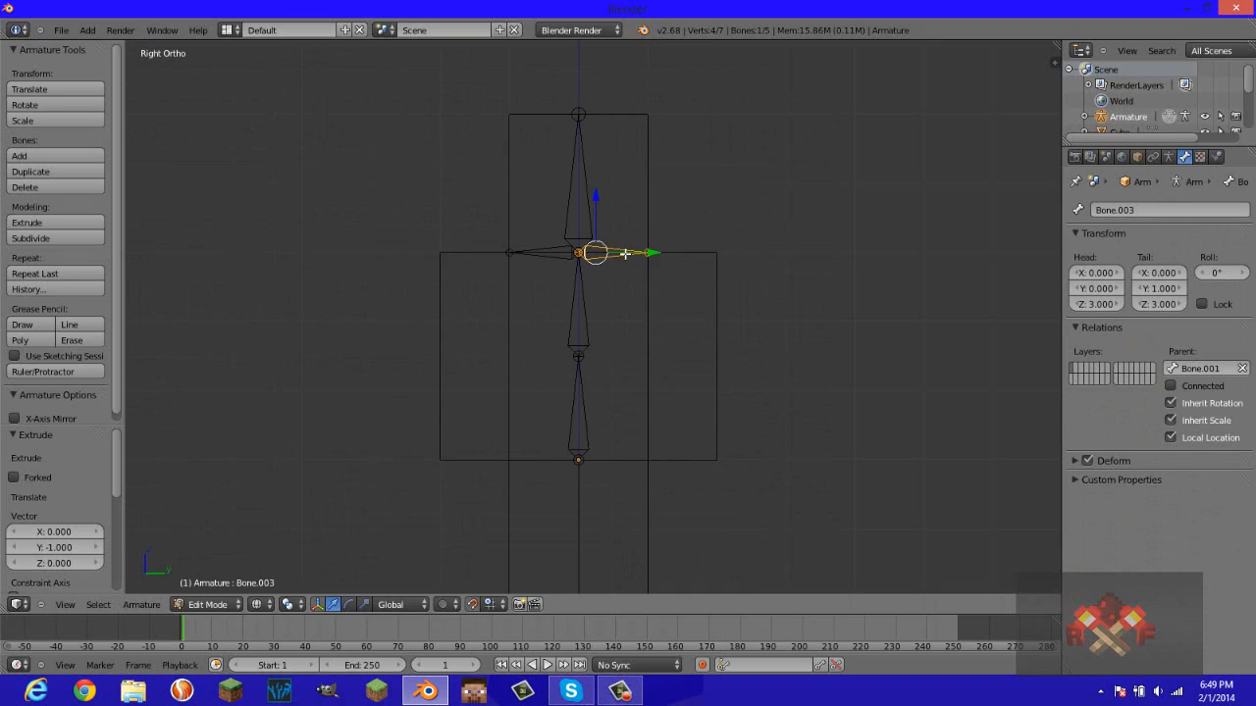
Move the disconnected shoulder bone 1.5 units along Y, out to the arm's upper outer corner.
mouse_move(623, 253)
mouse_down()
mouse_move(657, 251)
mouse_move(623, 247)
mouse_move(658, 225)
mouse_move(642, 245)
mouse_up()
key(ctrl+z)
right_click(642, 245)
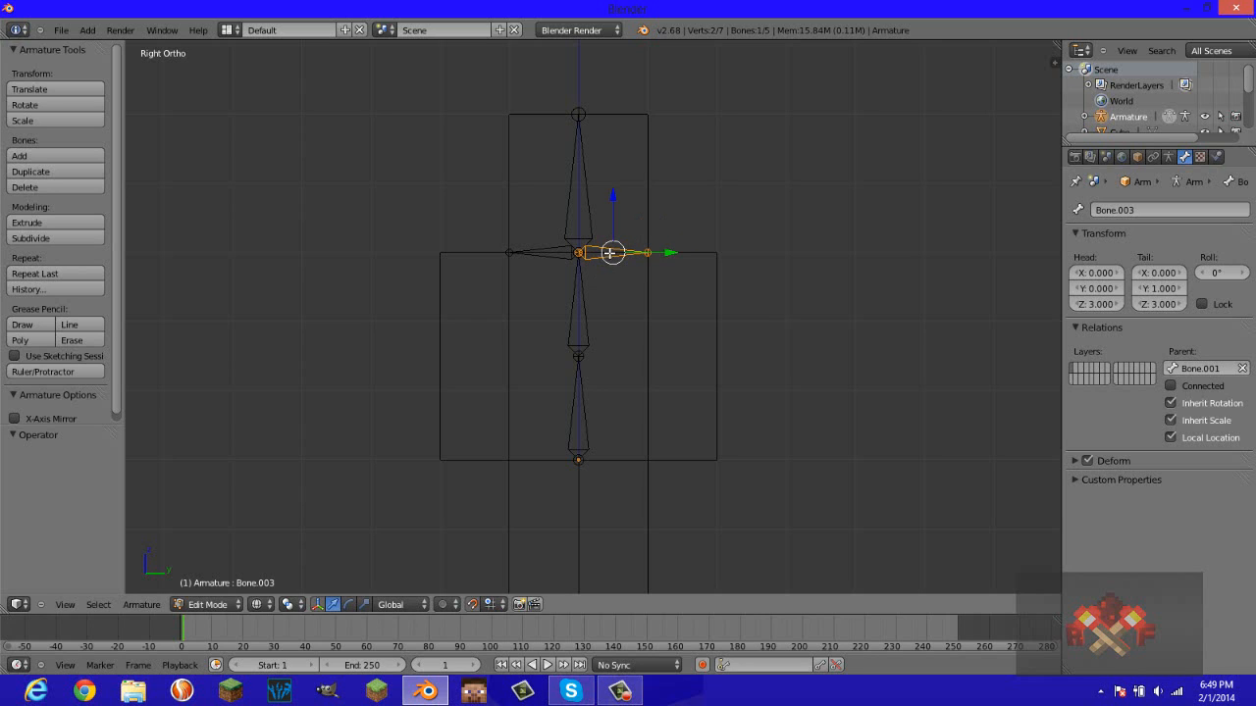
drag(611, 253, 717, 248)
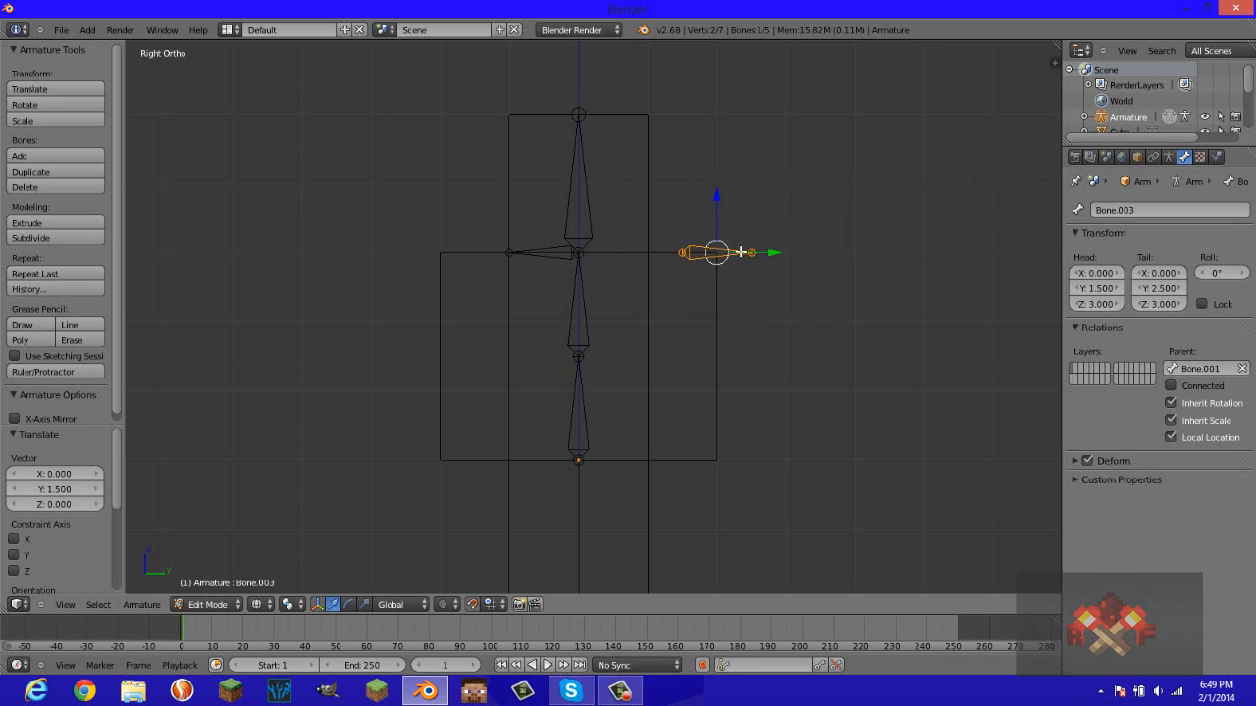
Move the tail of the positive-Y arm bone -1 unit along Y and -3 units along Z, to the arm's lower end.
right_click(750, 252)
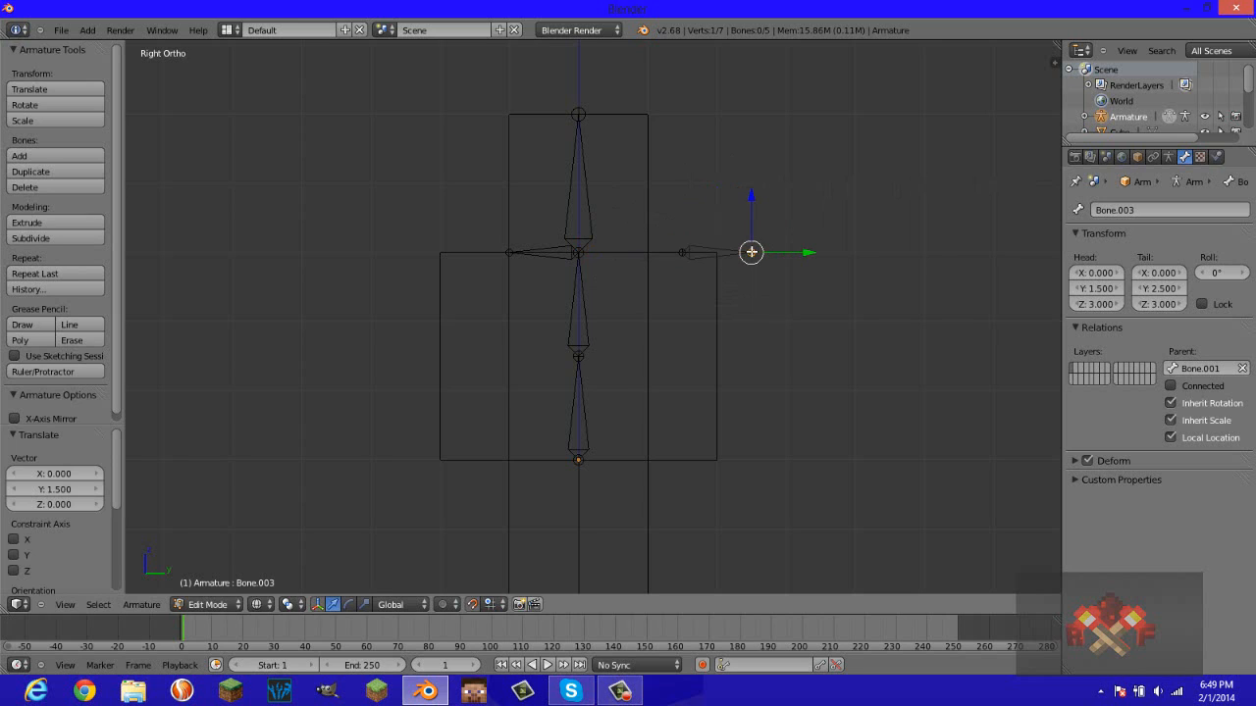
key(g)
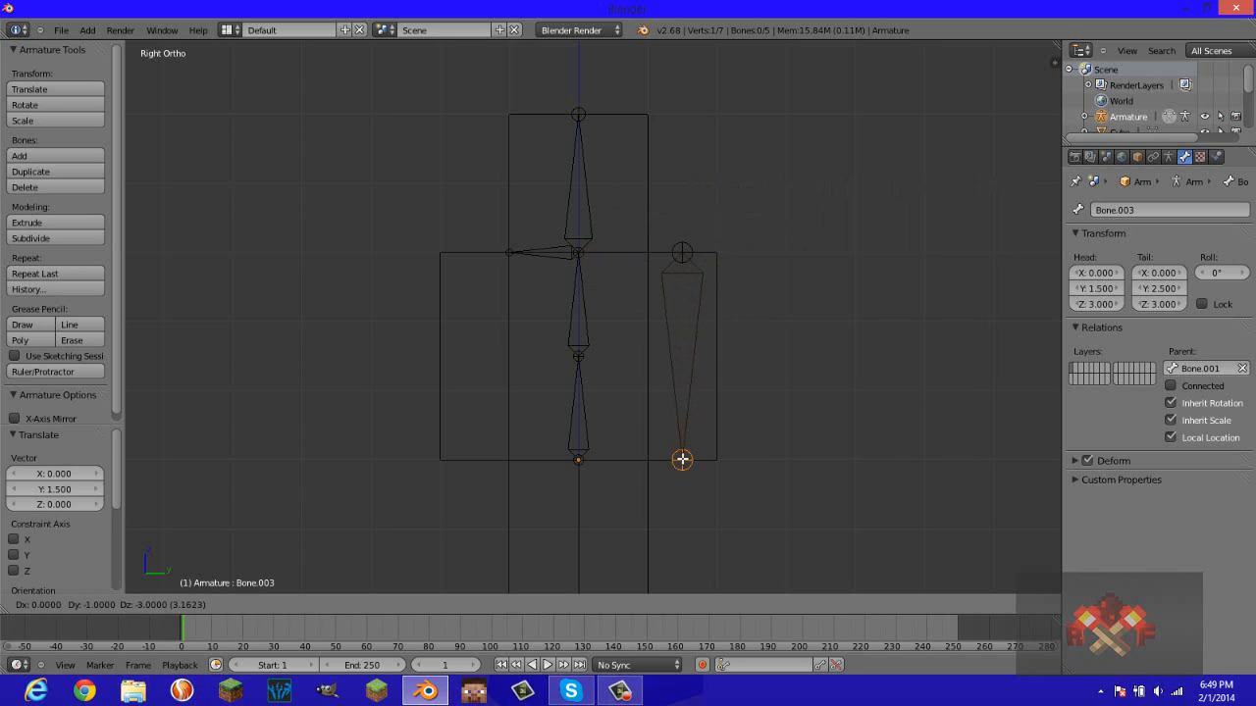
click(682, 459)
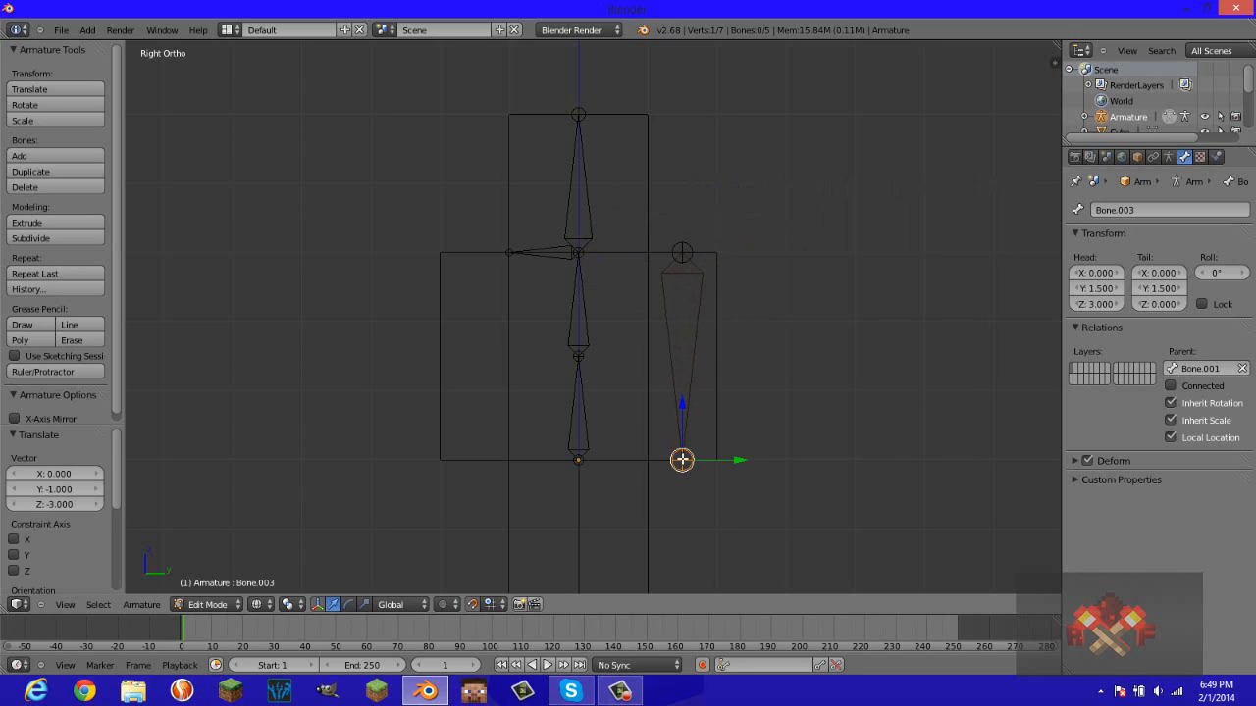
Disconnect the negative-Y shoulder bone from its parent and move it -1.5 units along Y to the top of the arm.
right_click(560, 252)
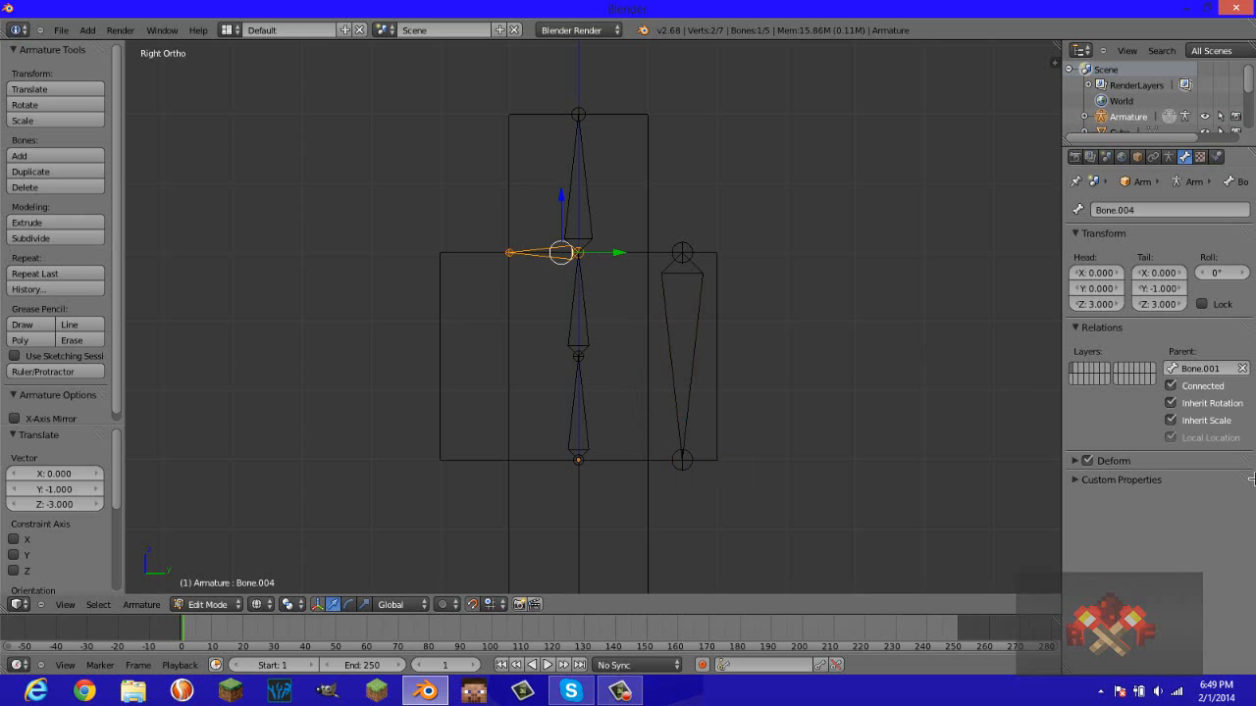
click(1171, 387)
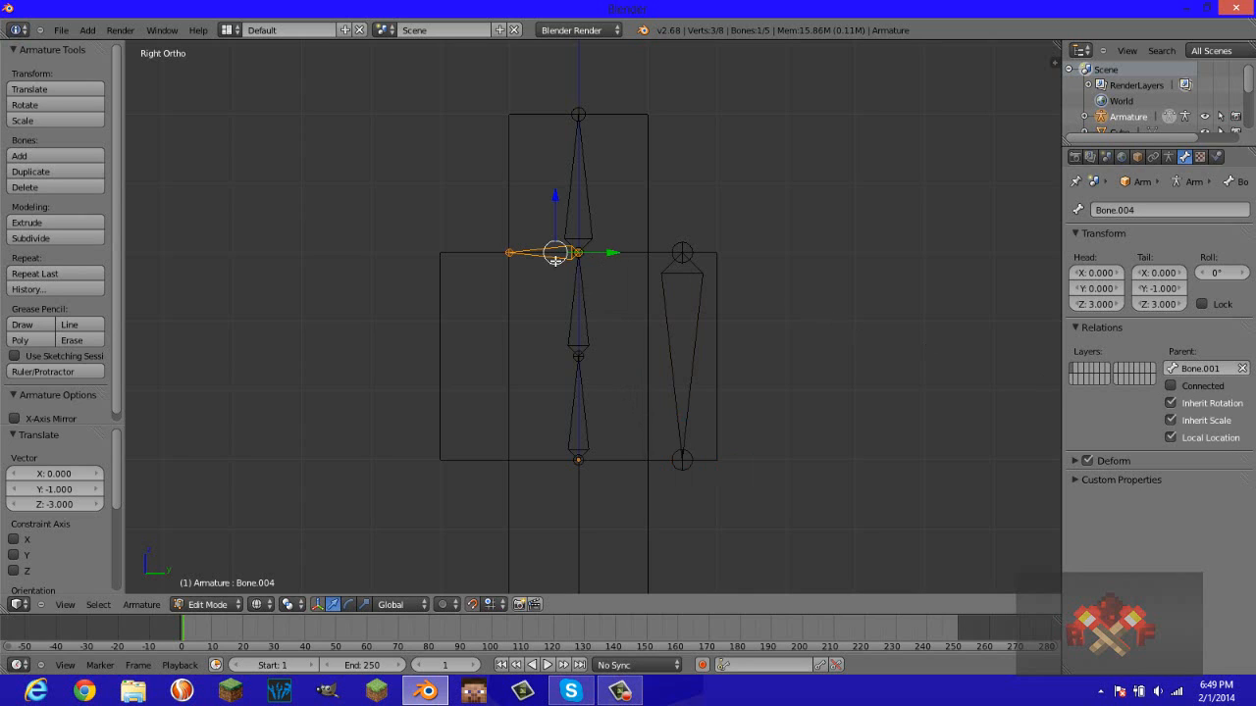
key(g)
right_click(514, 224)
key(g)
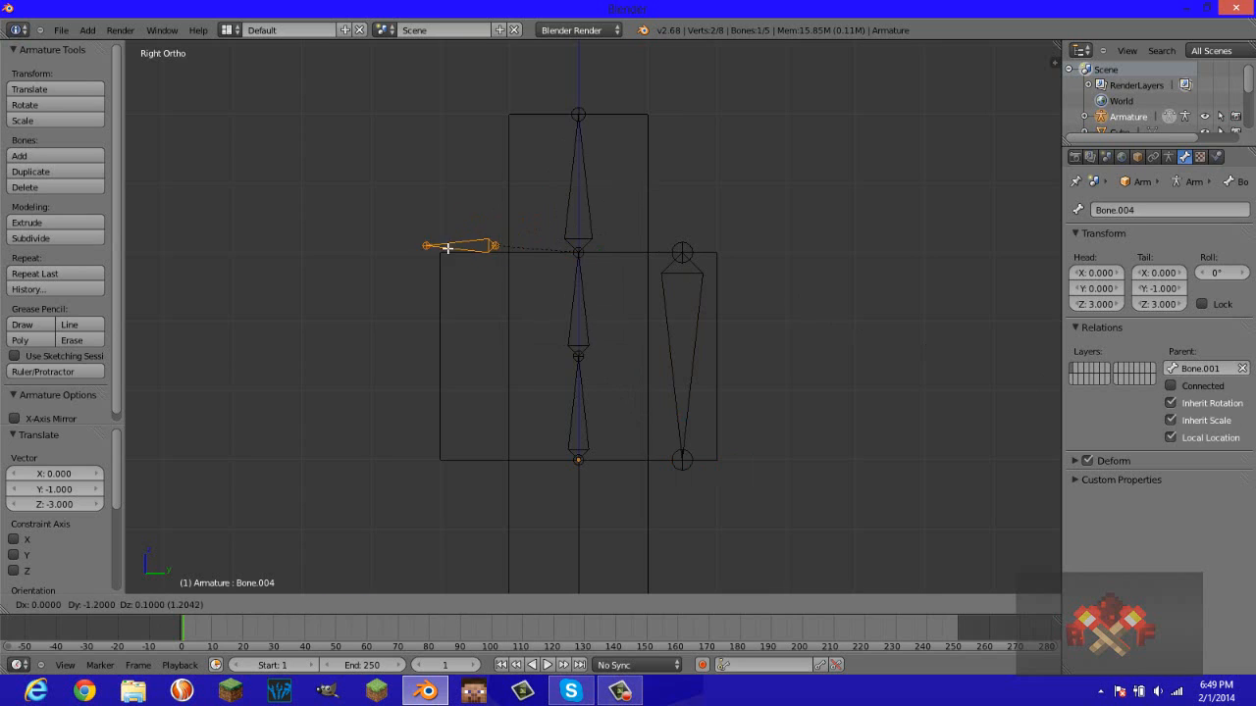
click(440, 245)
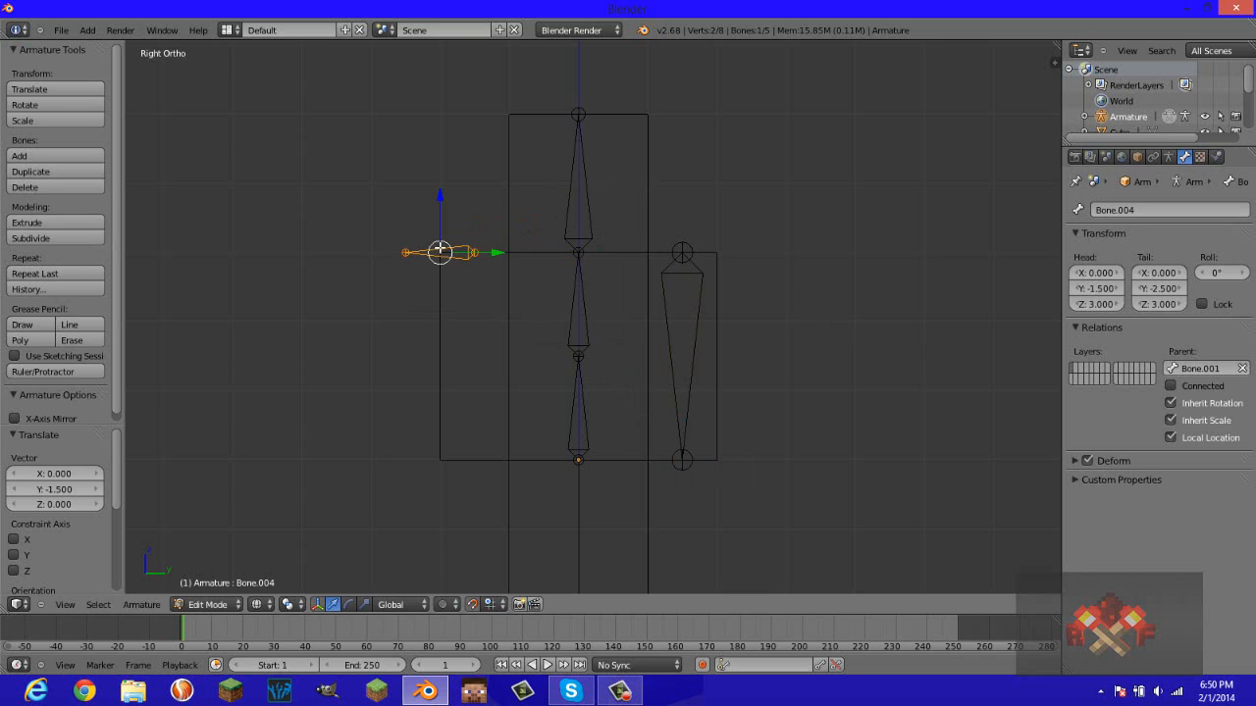
Move the tail of the negative-Y arm bone 1 unit along Y and -3 units along Z, to the arm's lower end.
right_click(406, 254)
key(g)
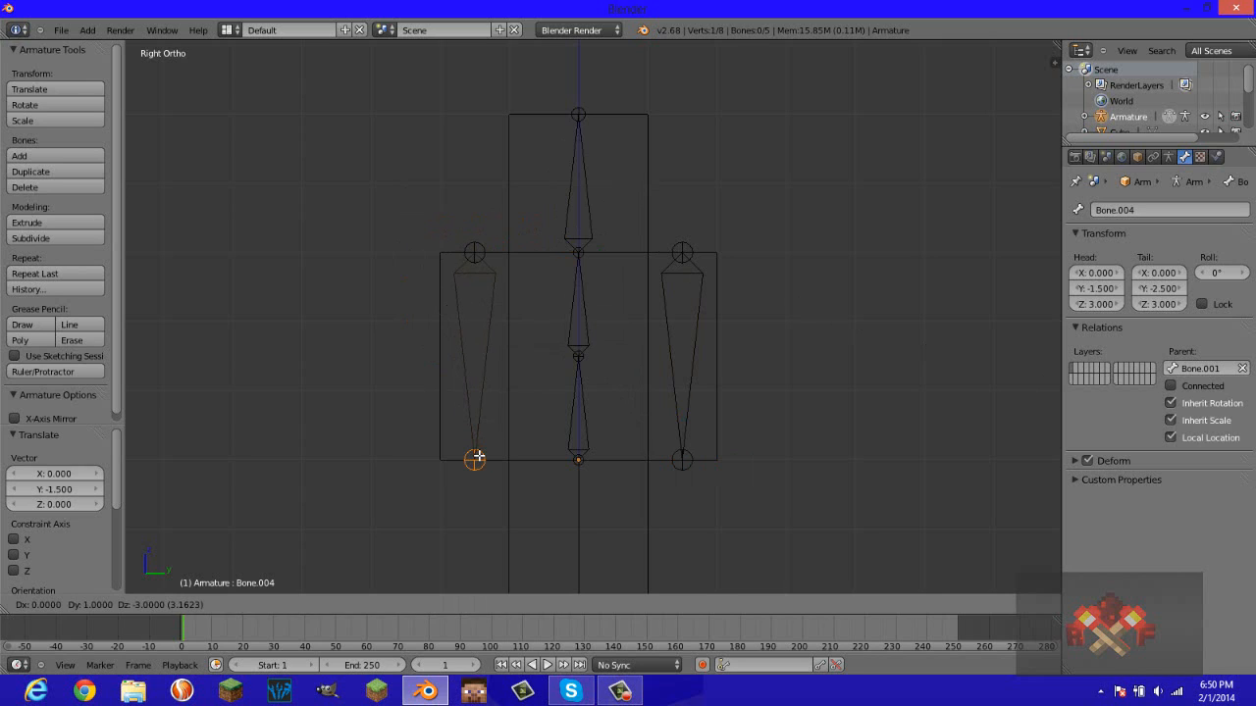
click(478, 457)
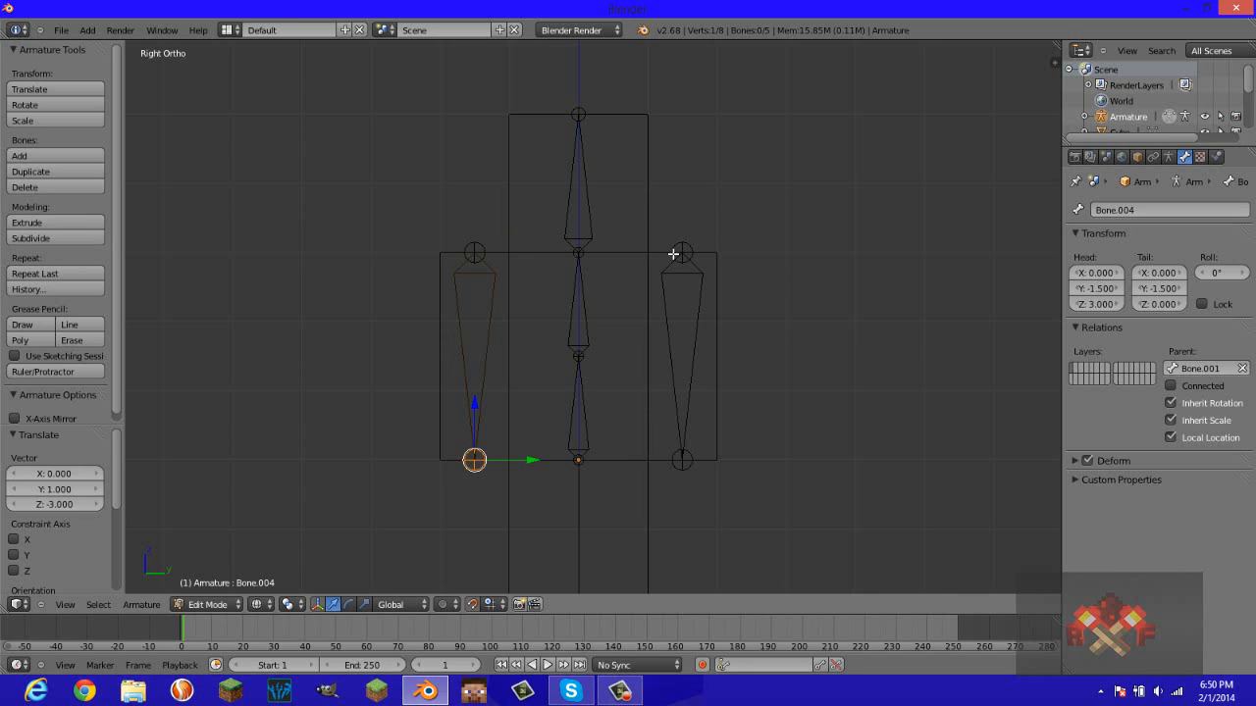
right_click(577, 198)
key(g)
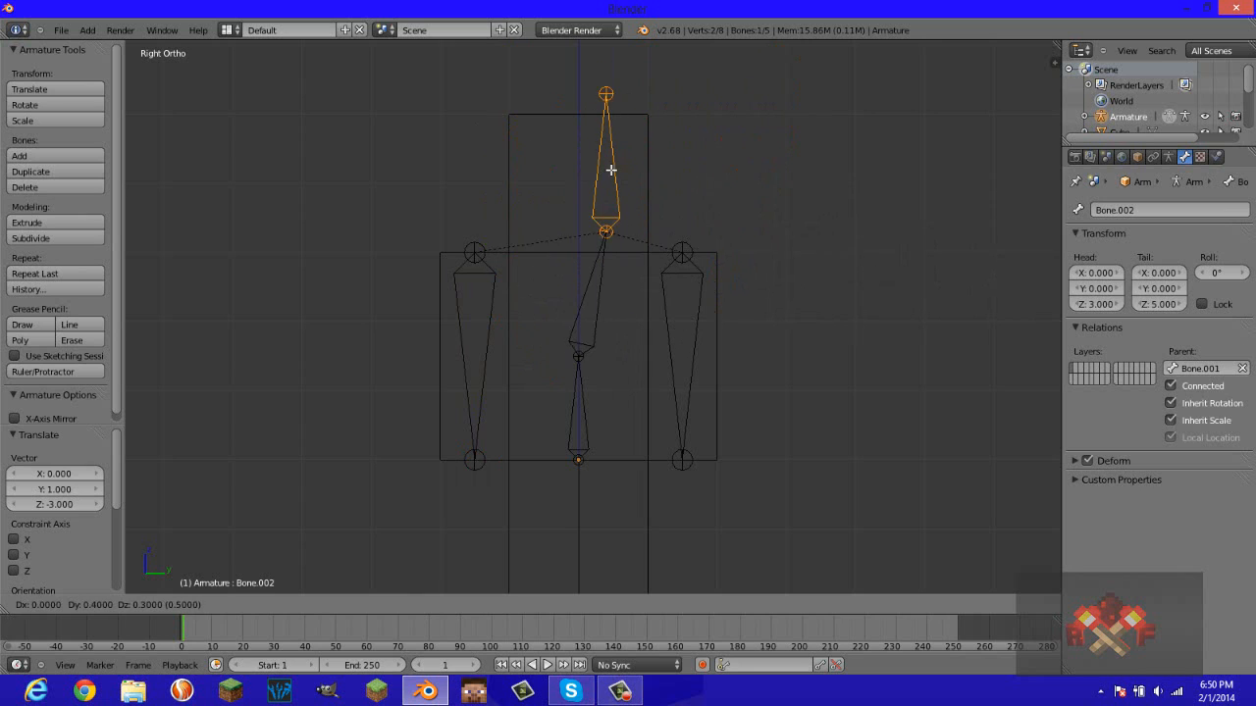
key(Escape)
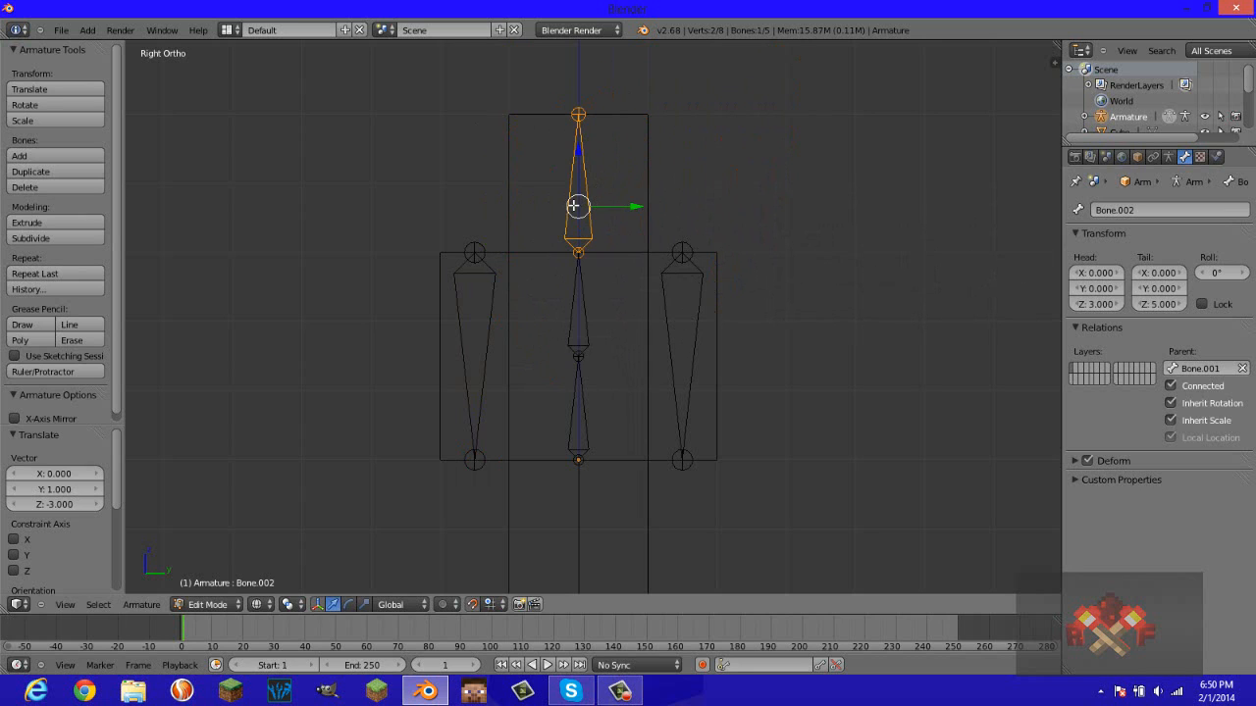
key(g)
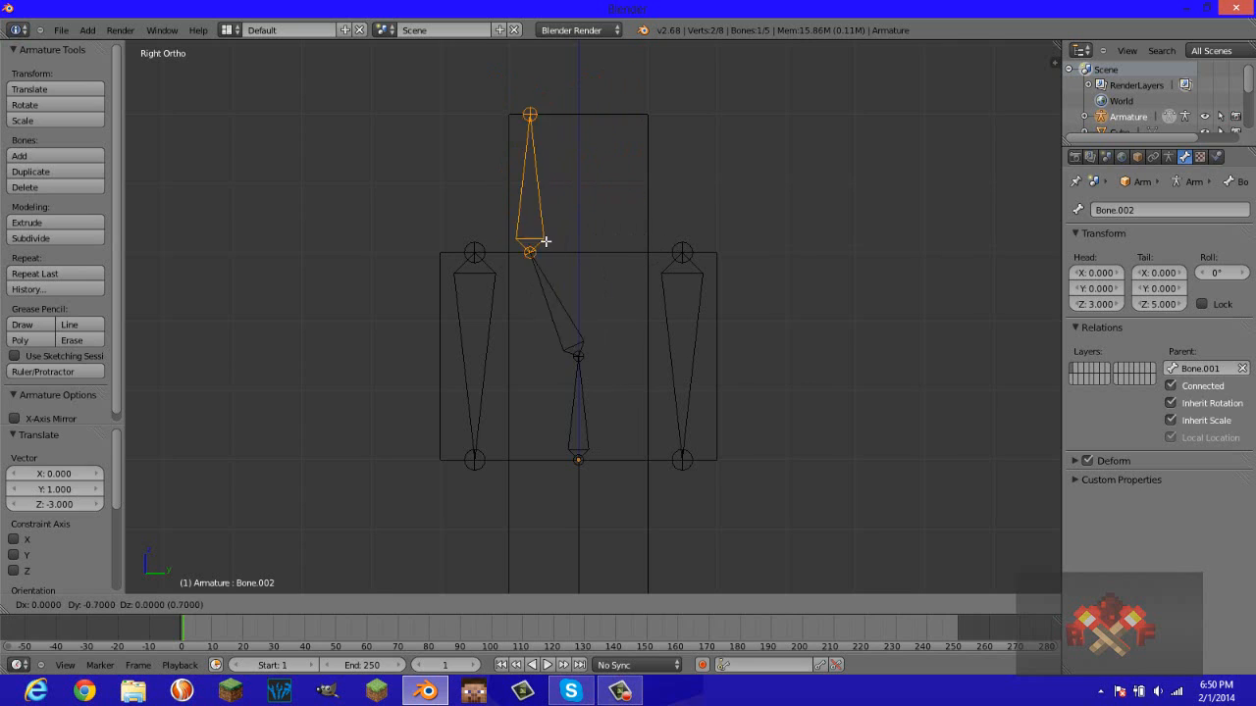
right_click(565, 162)
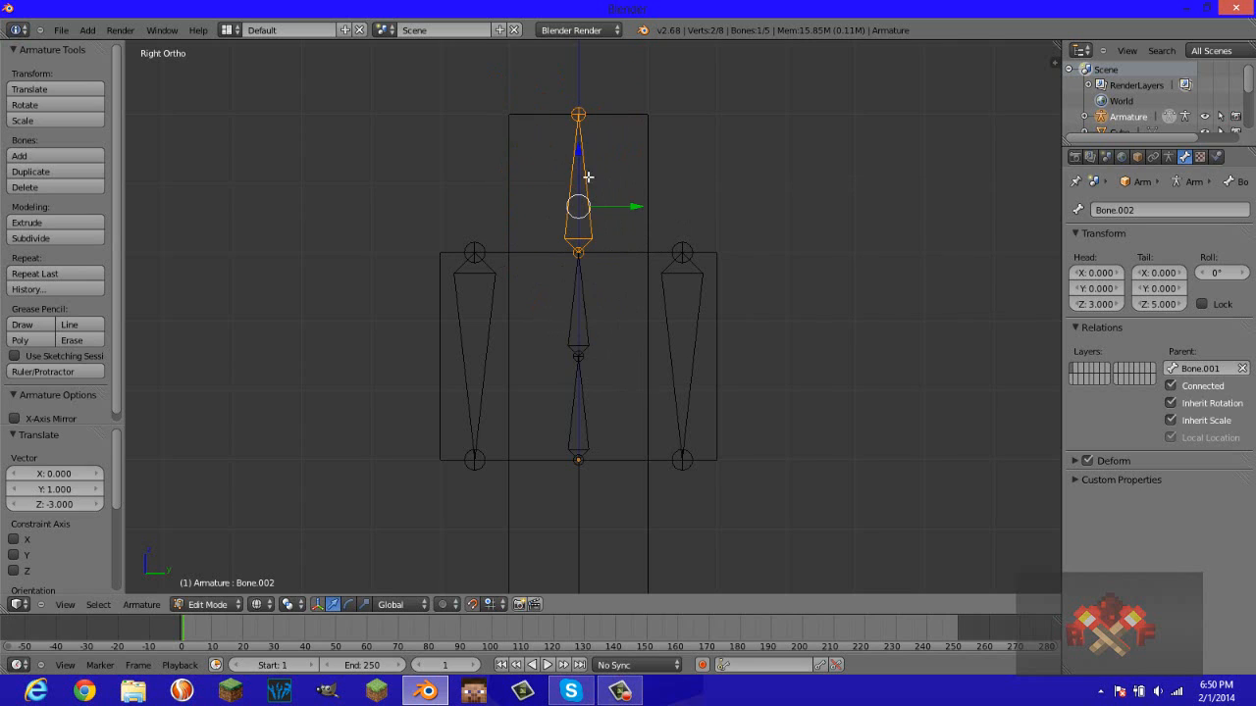
key(g)
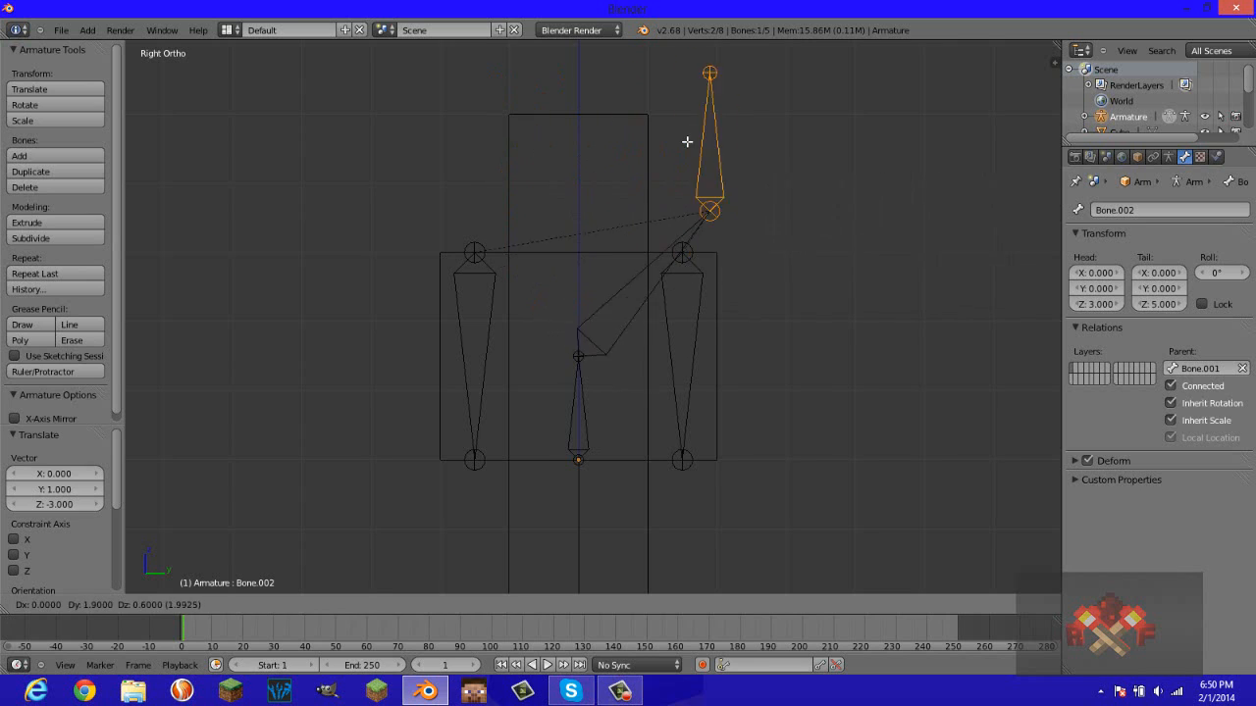
click(761, 140)
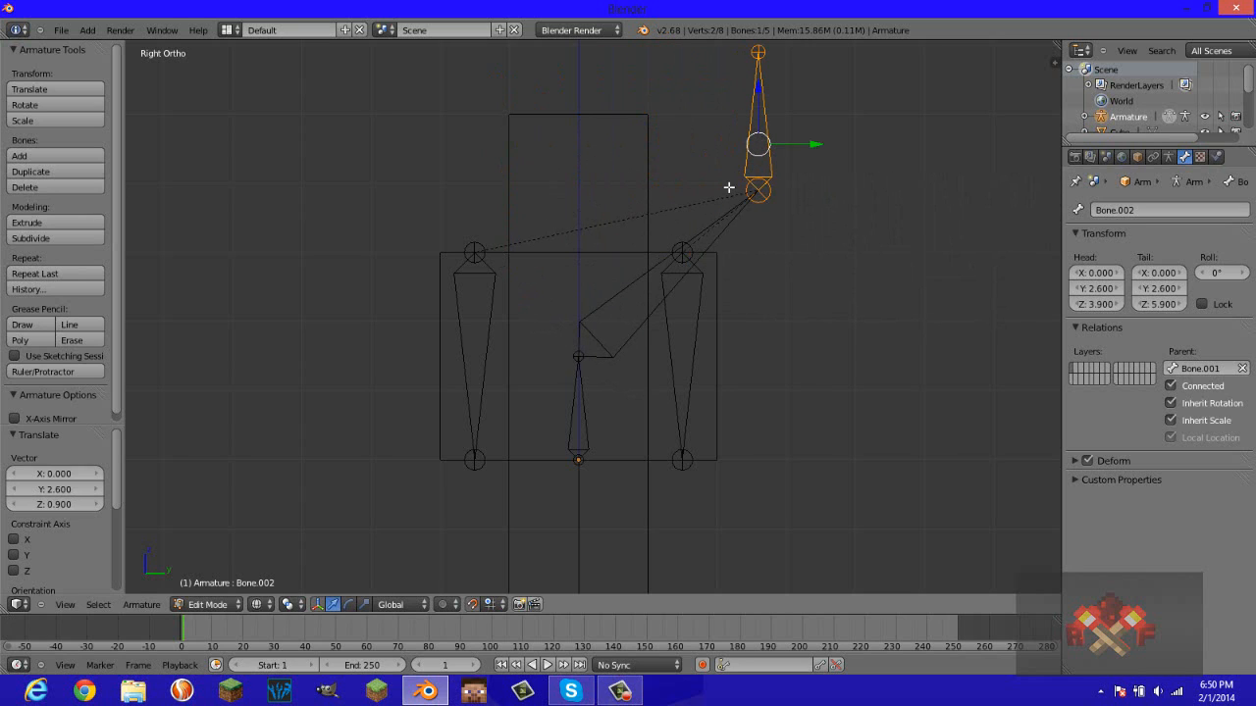
key(ctrl+z)
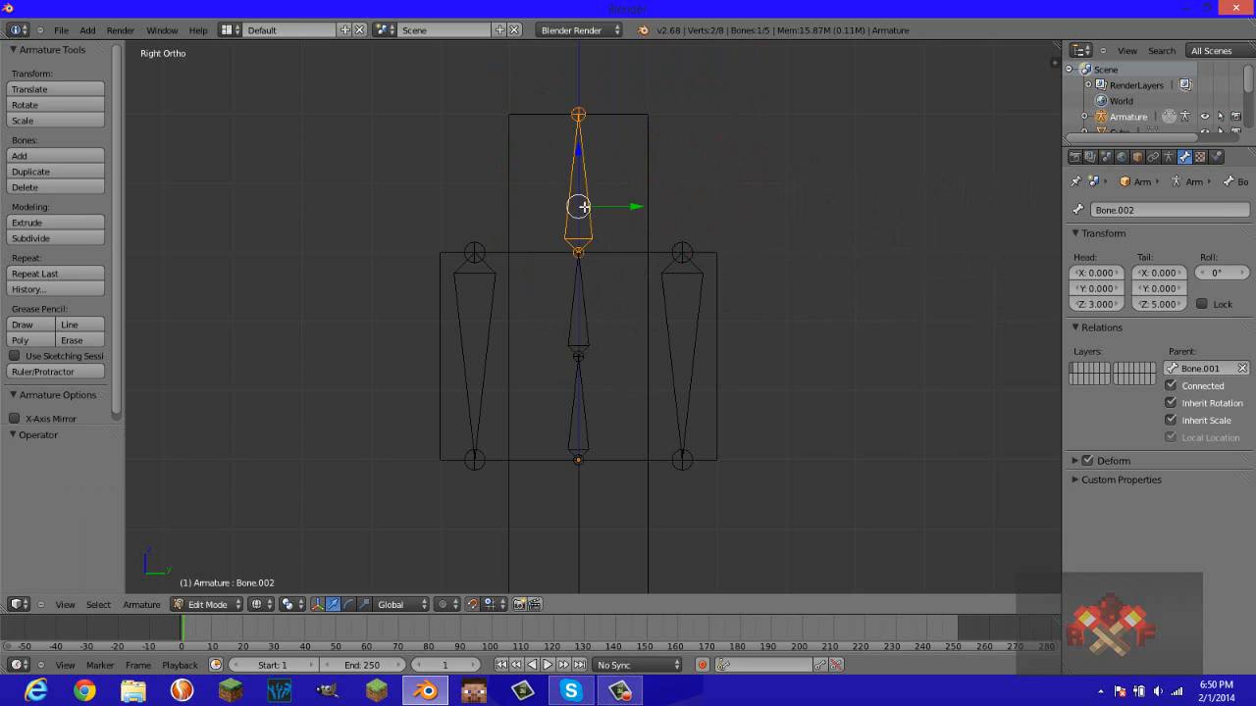
key(g)
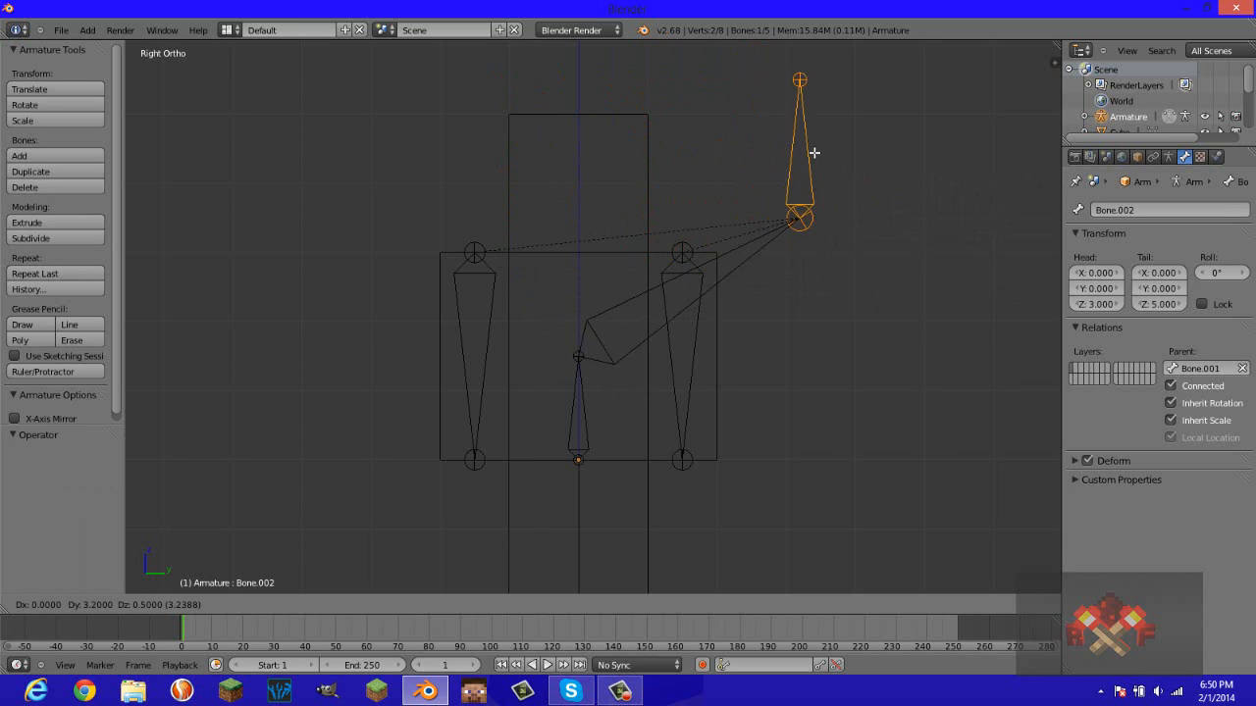
key(Escape)
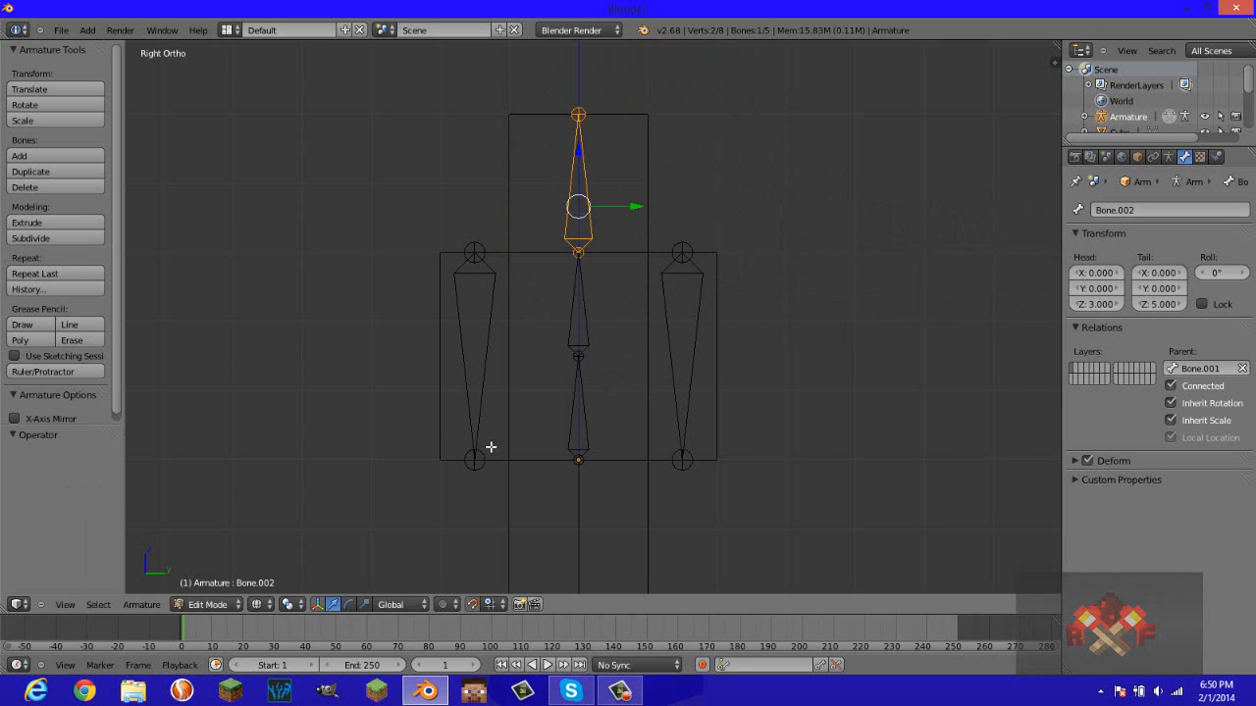
Decline the incoming Skype call.
right_click(477, 359)
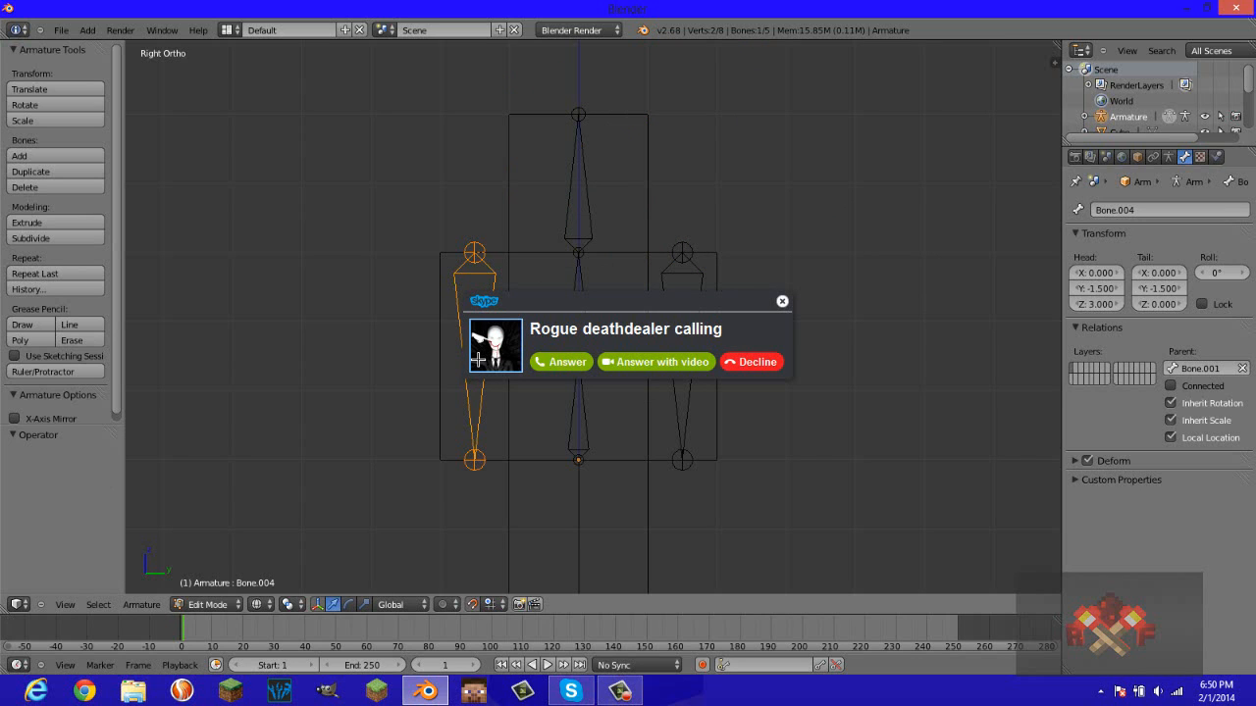
click(741, 366)
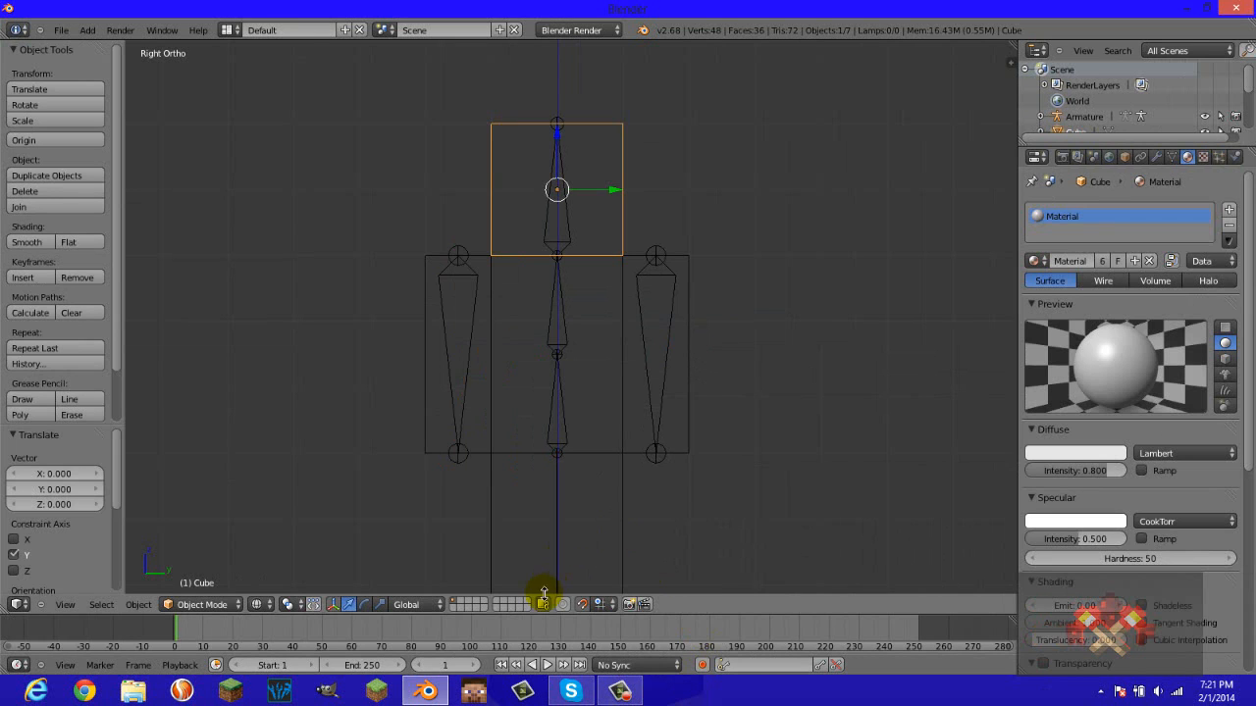
click(627, 693)
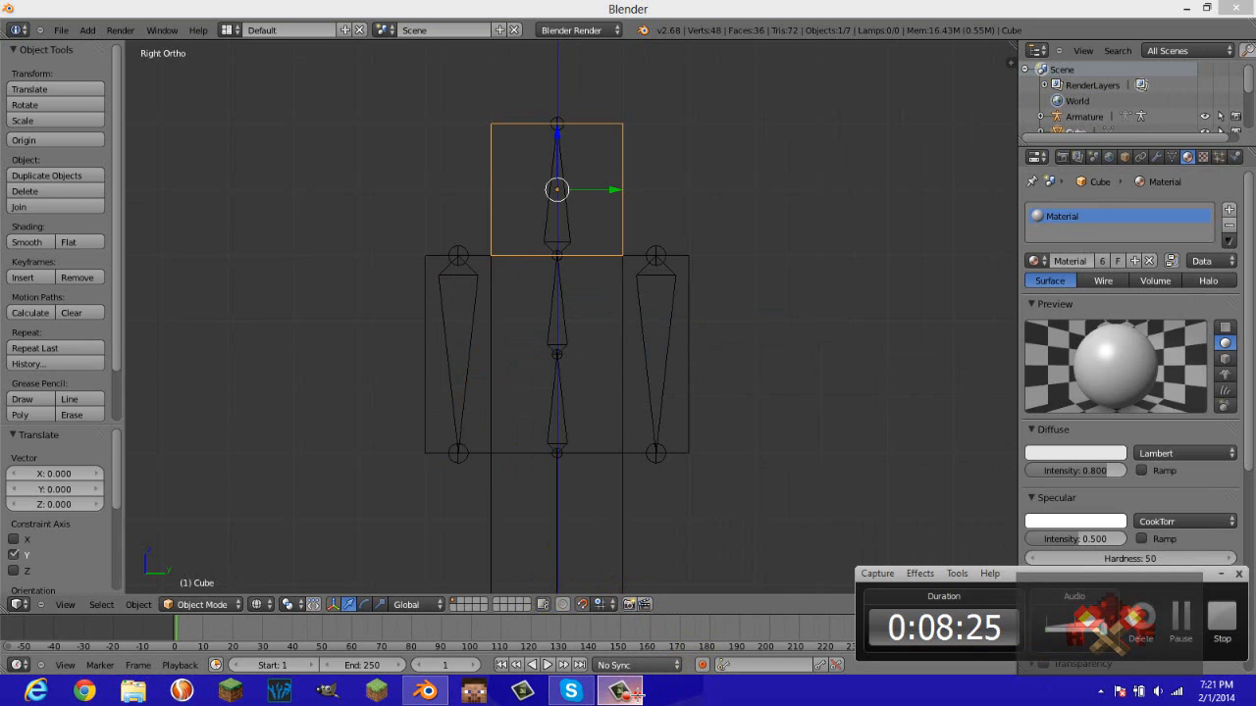
click(1183, 618)
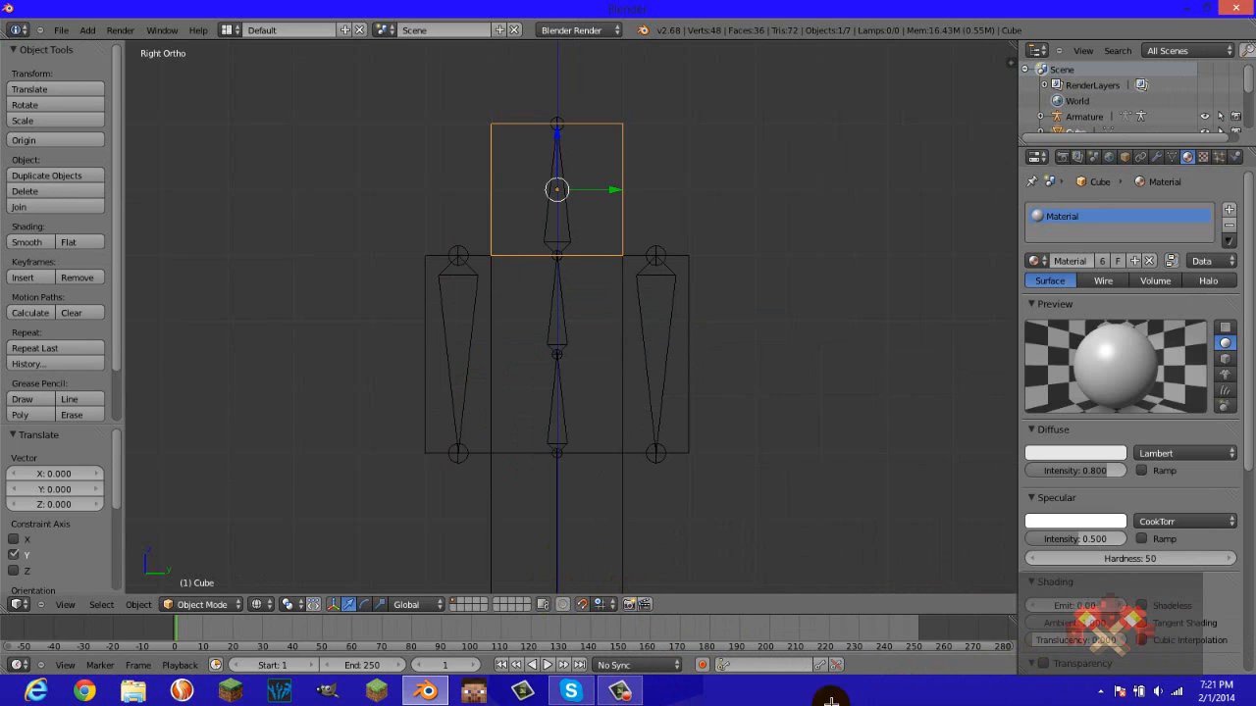
click(620, 692)
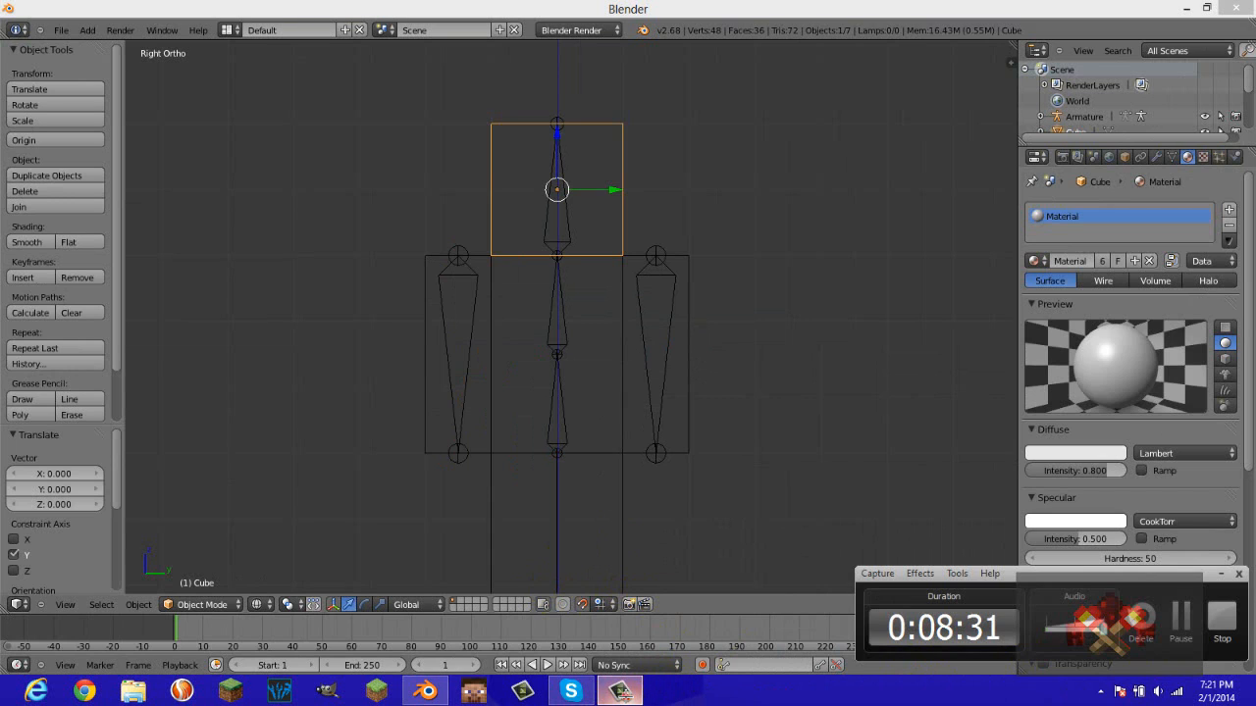
click(622, 693)
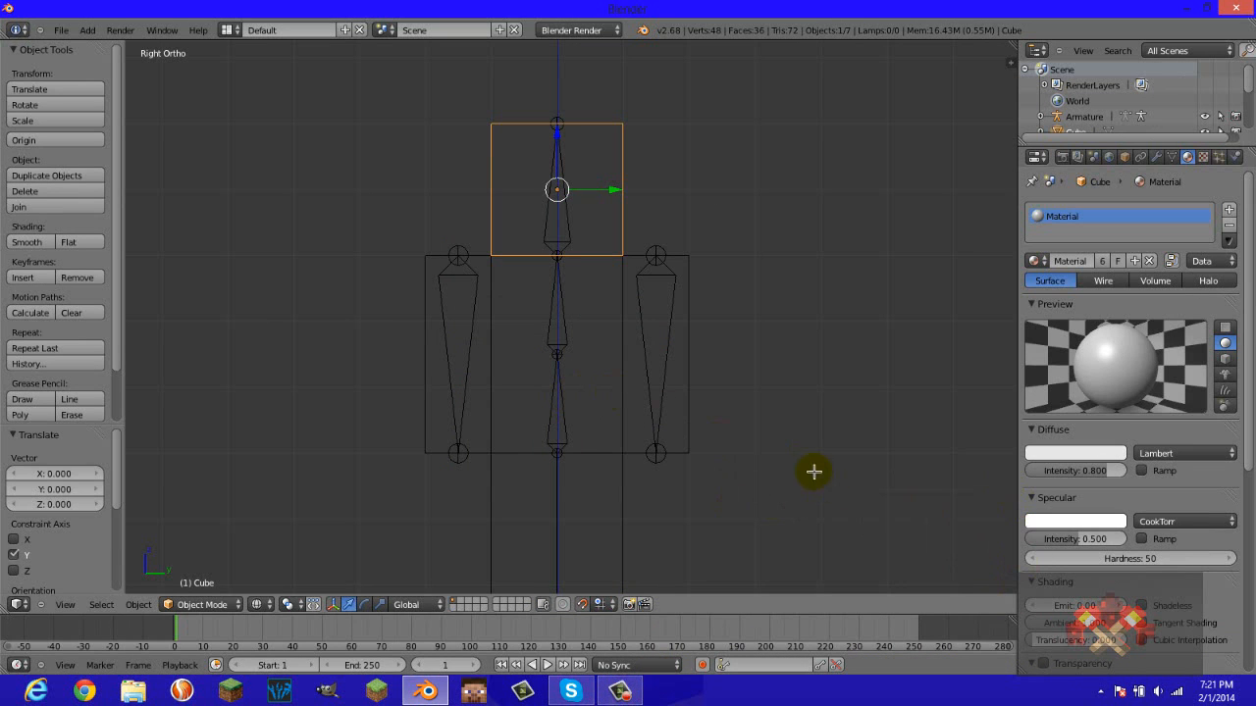
Enter Edit Mode on the armature, show the bone properties, and subdivide the negative-Y arm bone with one cut.
right_click(453, 342)
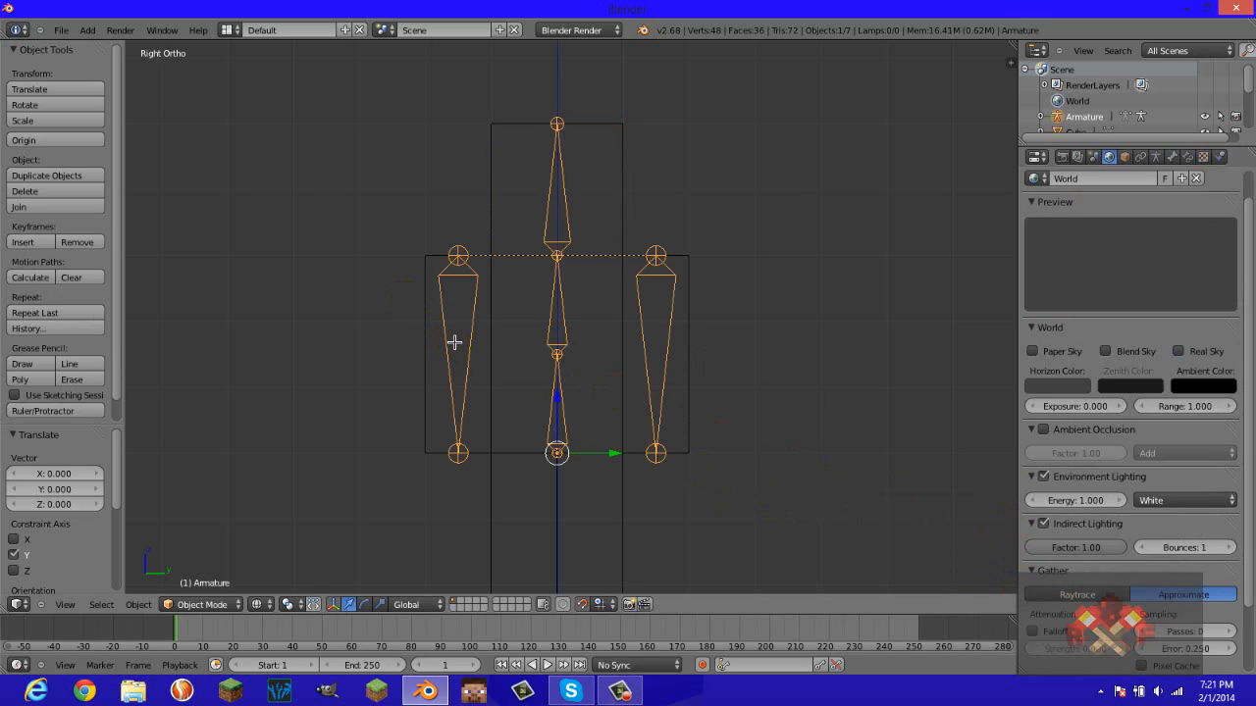
key(Tab)
right_click(455, 343)
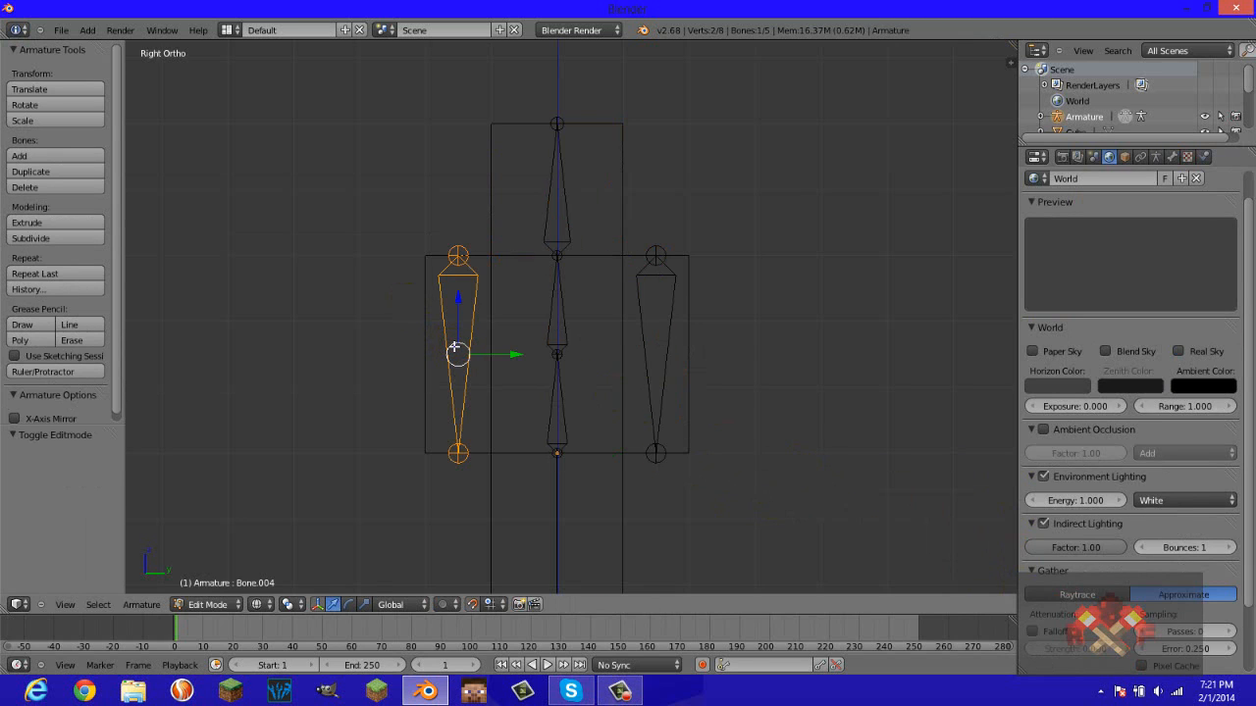
click(1172, 157)
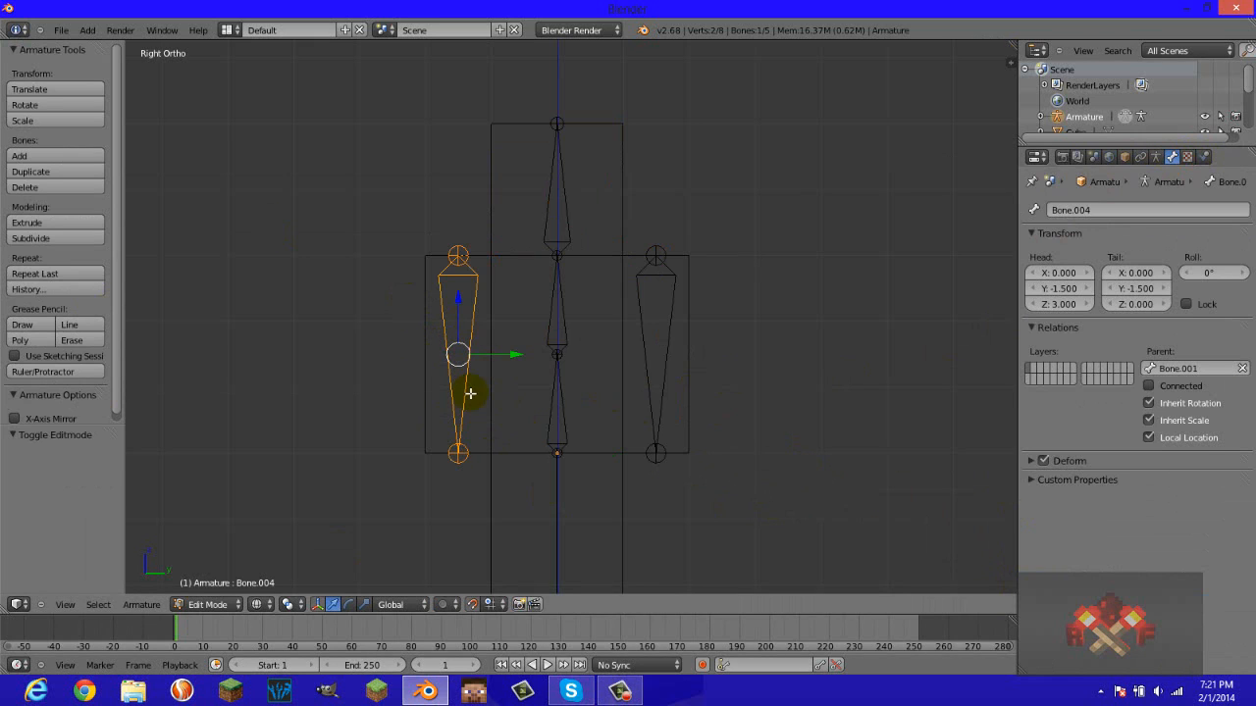
key(w)
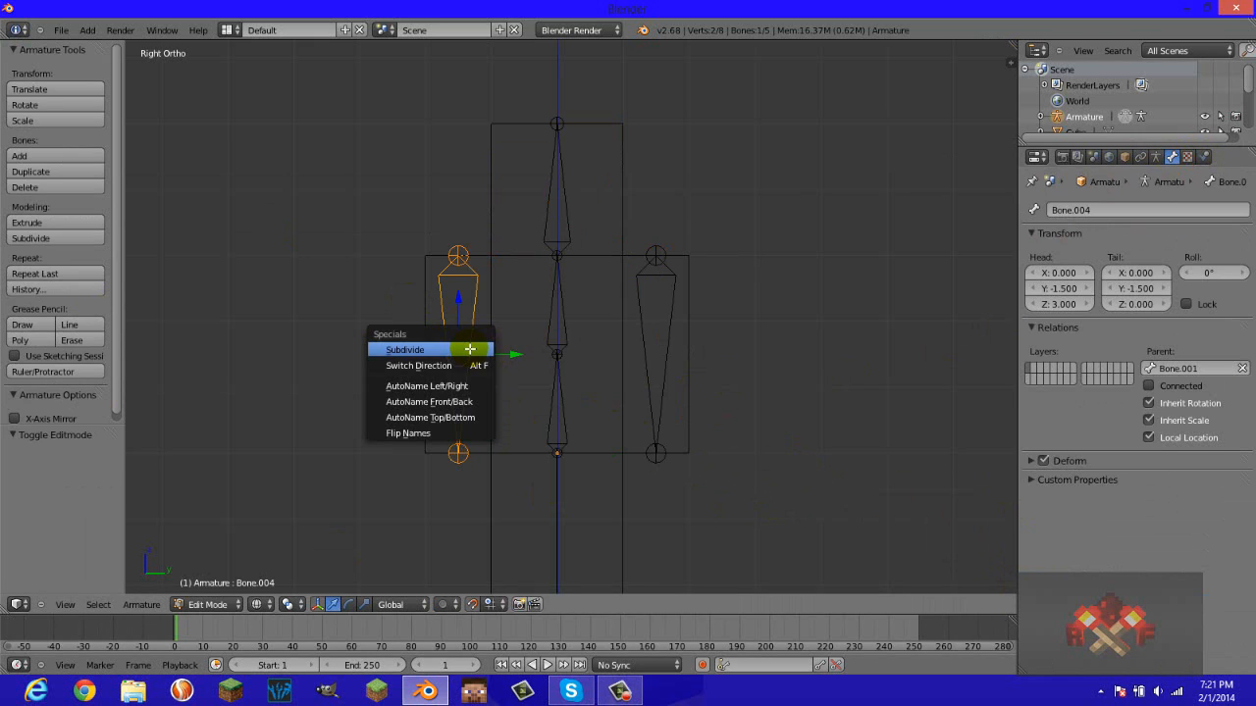
click(470, 350)
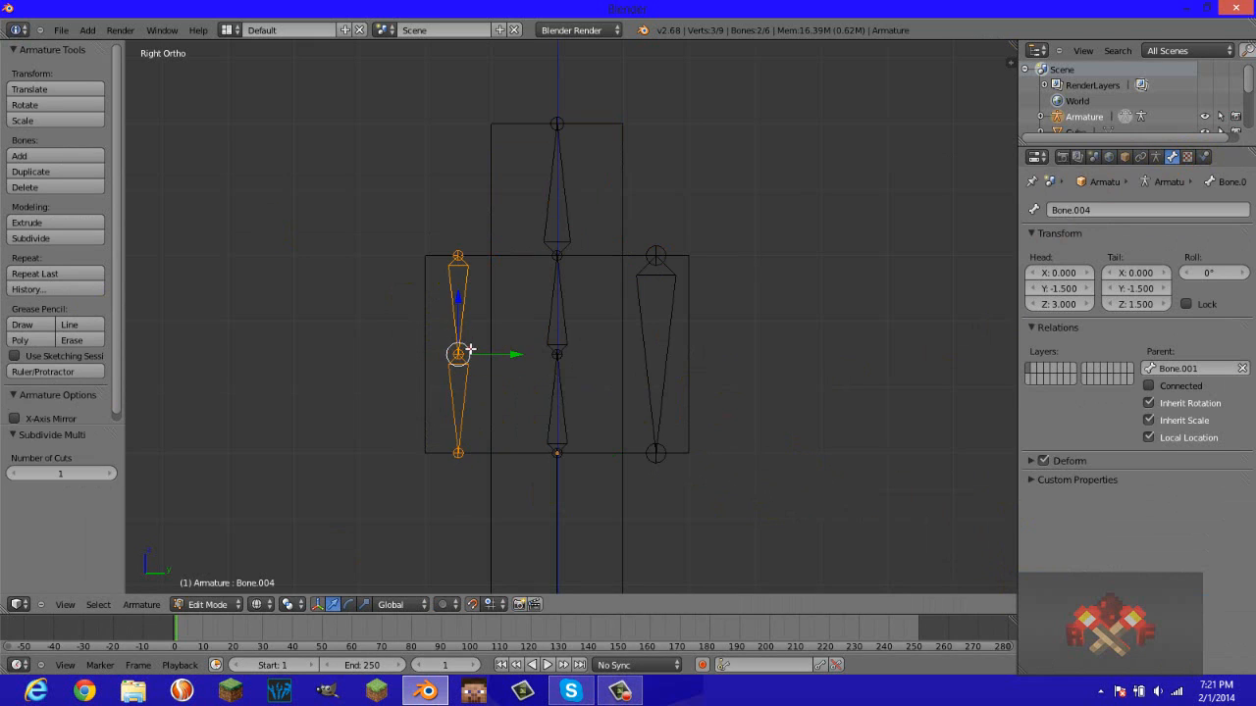
Subdivide the positive-Y arm bone with one cut.
right_click(659, 349)
key(w)
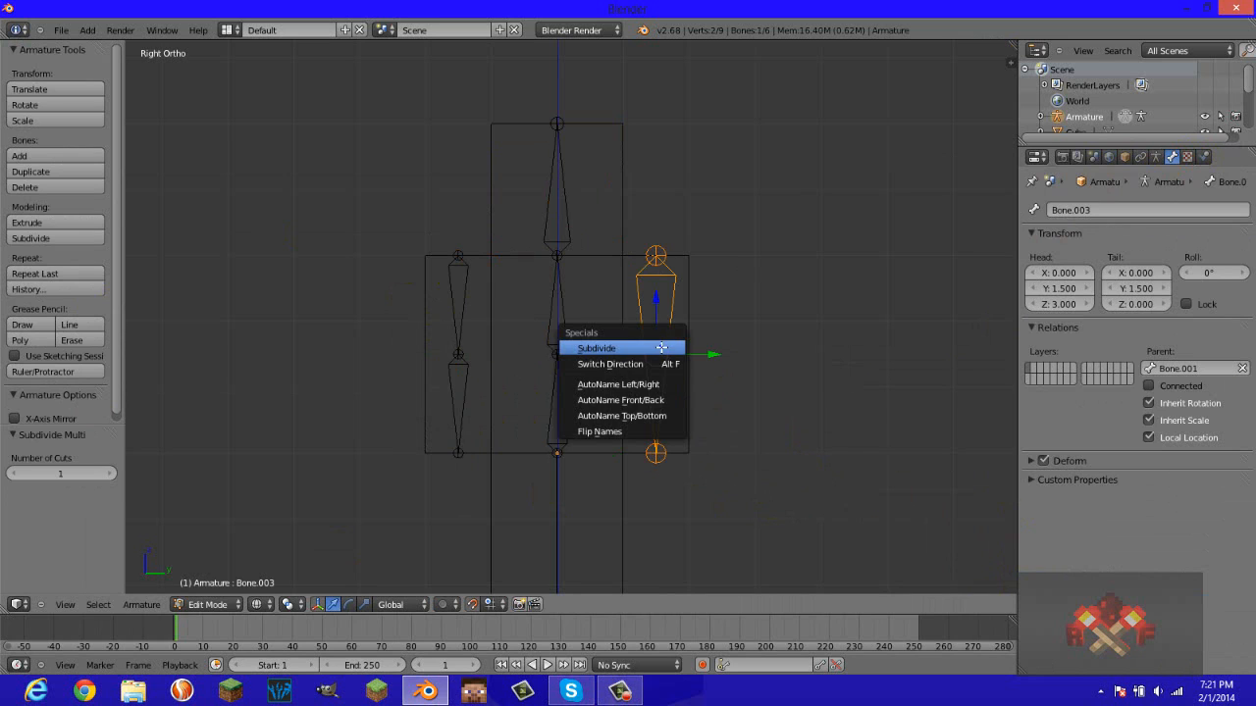
click(659, 349)
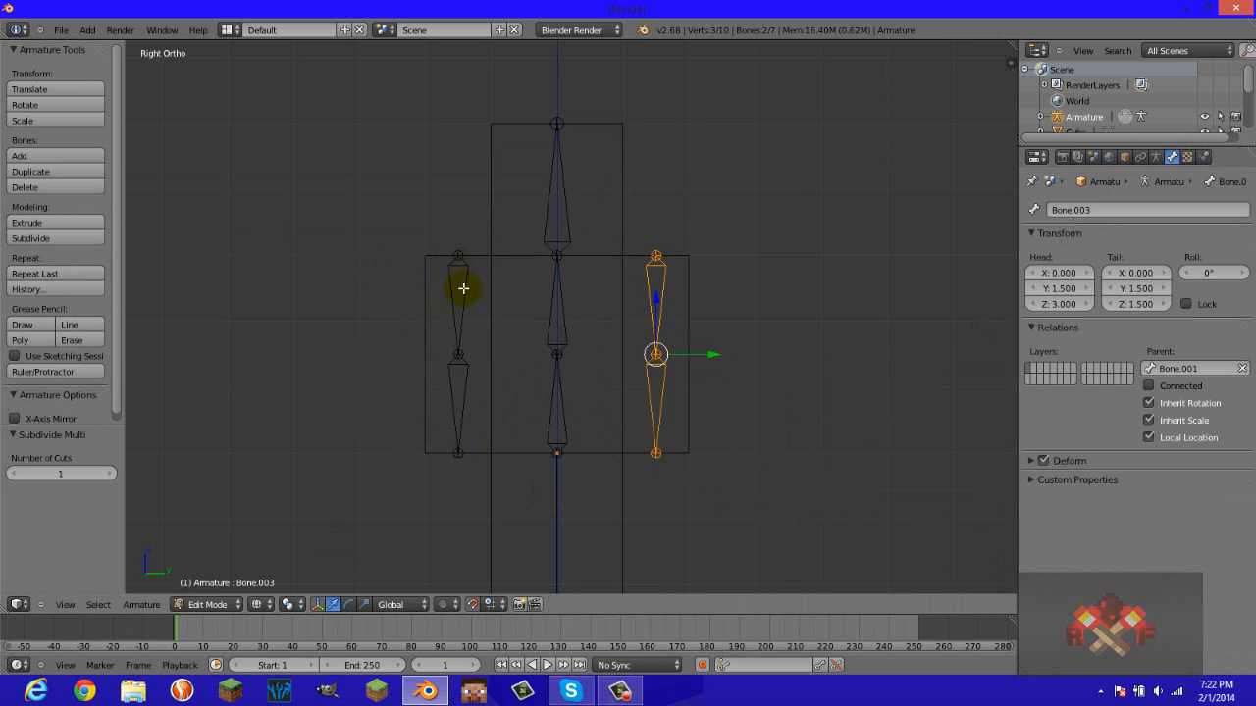
Duplicate both negative-Y arm bones and move the copy 1 unit along Y and -3 units along Z, into the leg.
right_click(459, 258)
right_click(560, 123)
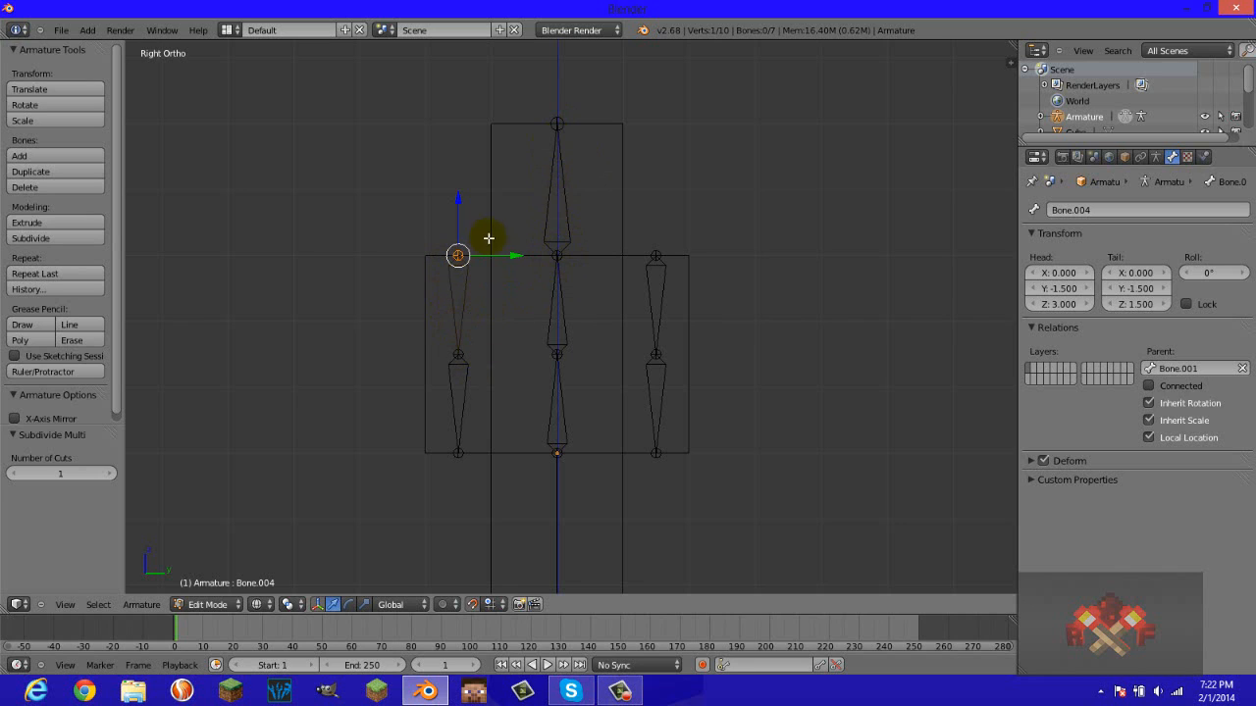
right_click(455, 286)
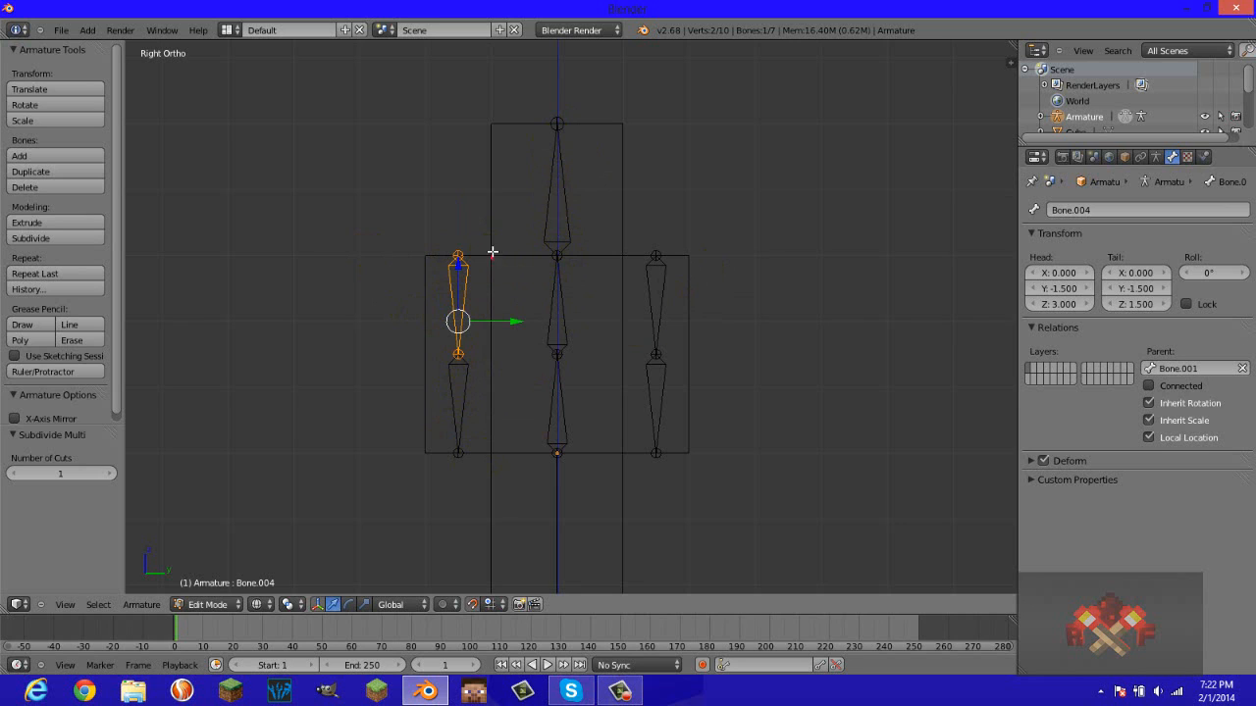
mouse_move(492, 252)
ctrl+mouse_down()
mouse_move(442, 213)
mouse_move(392, 288)
mouse_move(390, 441)
mouse_move(501, 510)
ctrl+mouse_up()
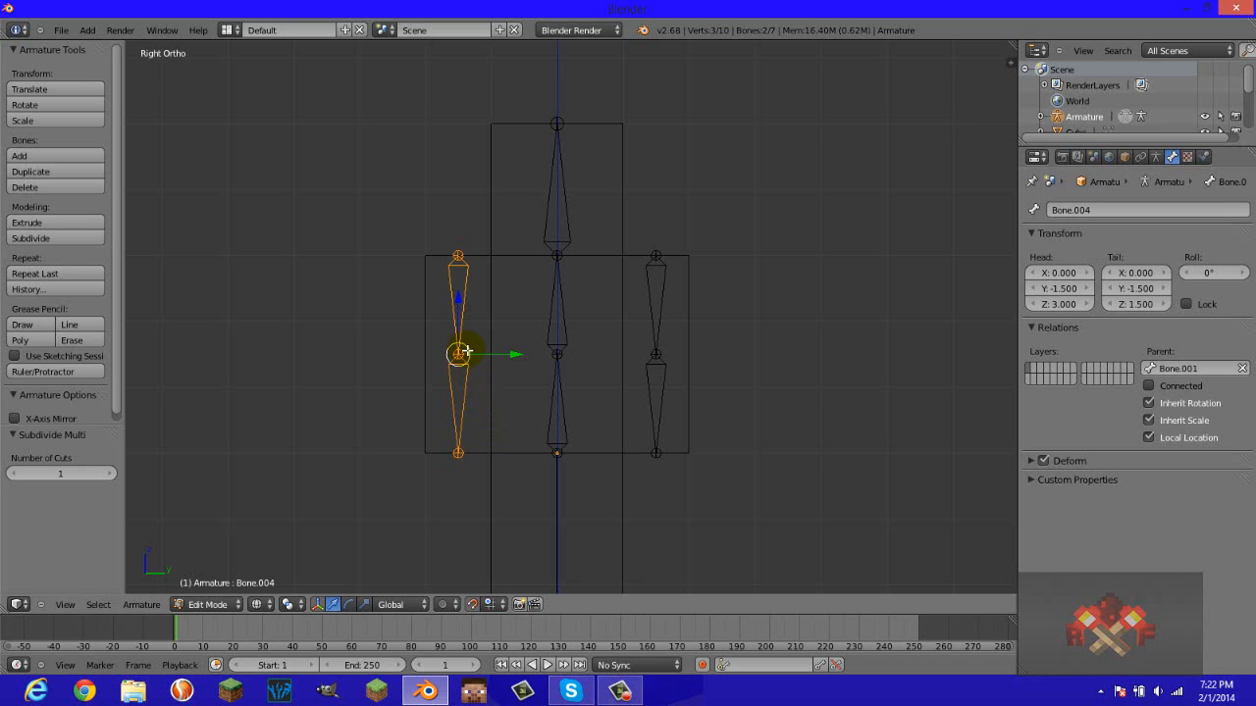
key(shift+d)
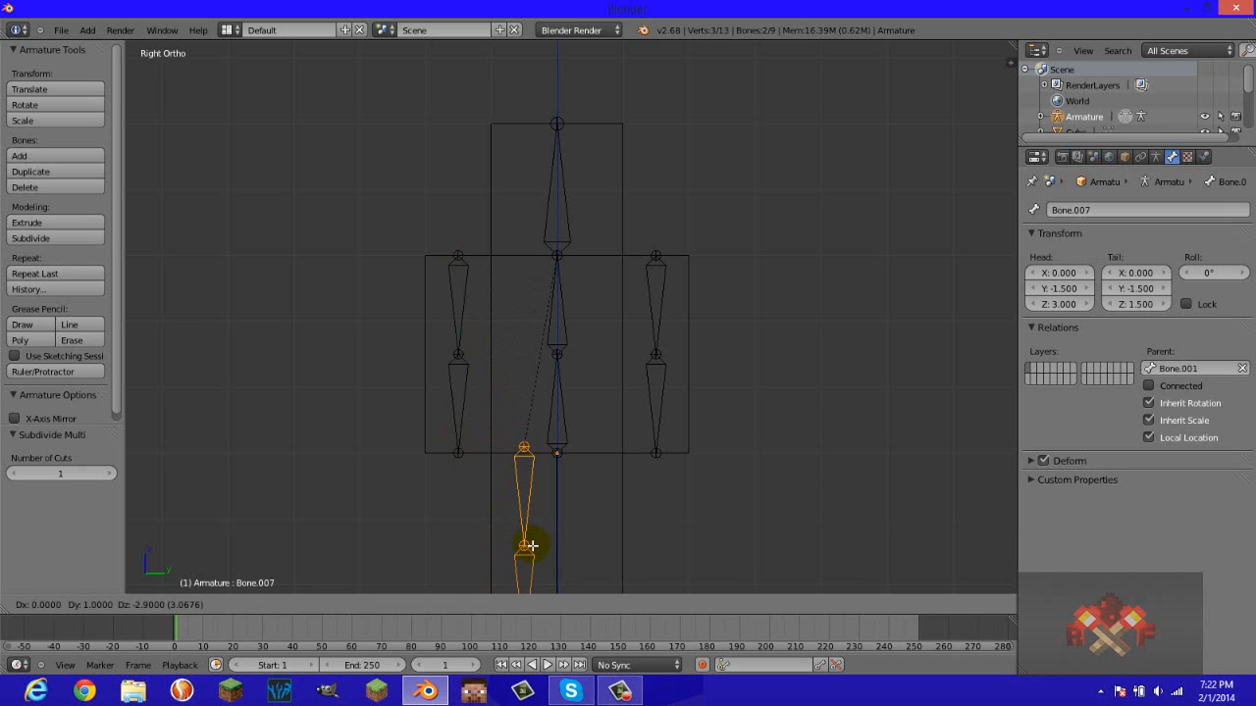
click(527, 551)
Duplicate the two negative-Y leg bones and place the copy 1 unit along Y for the other leg.
key(shift+d)
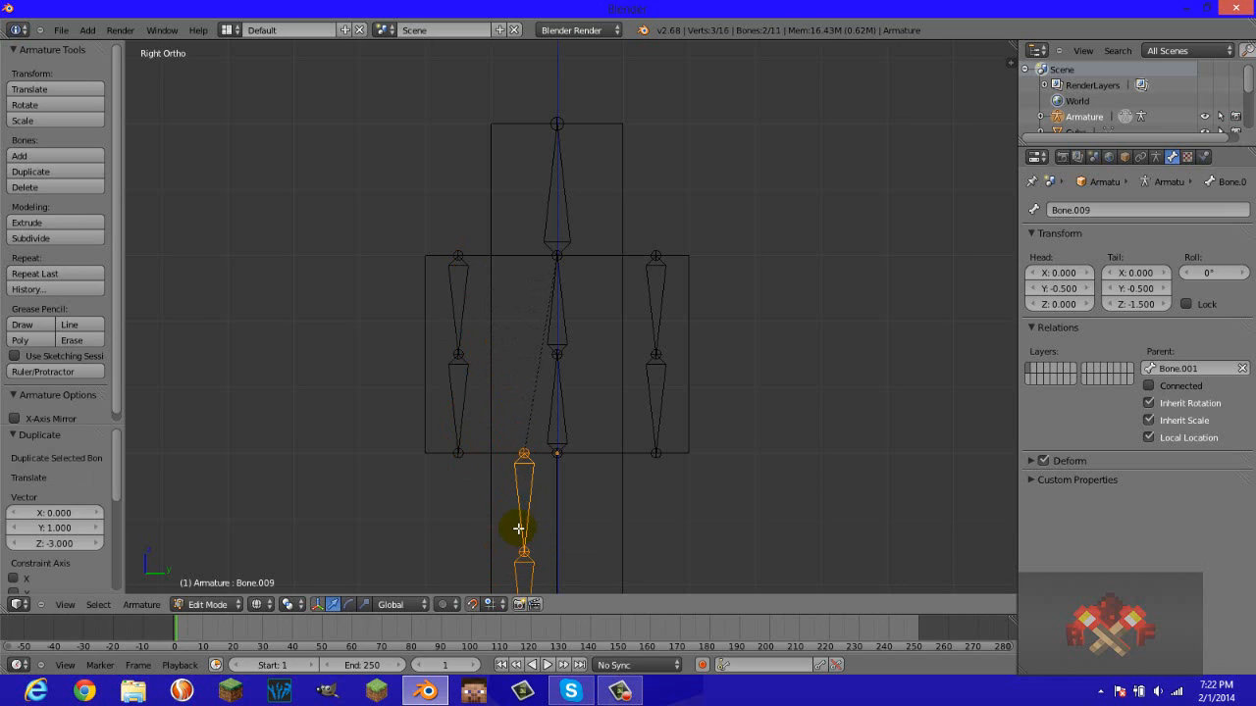
click(585, 530)
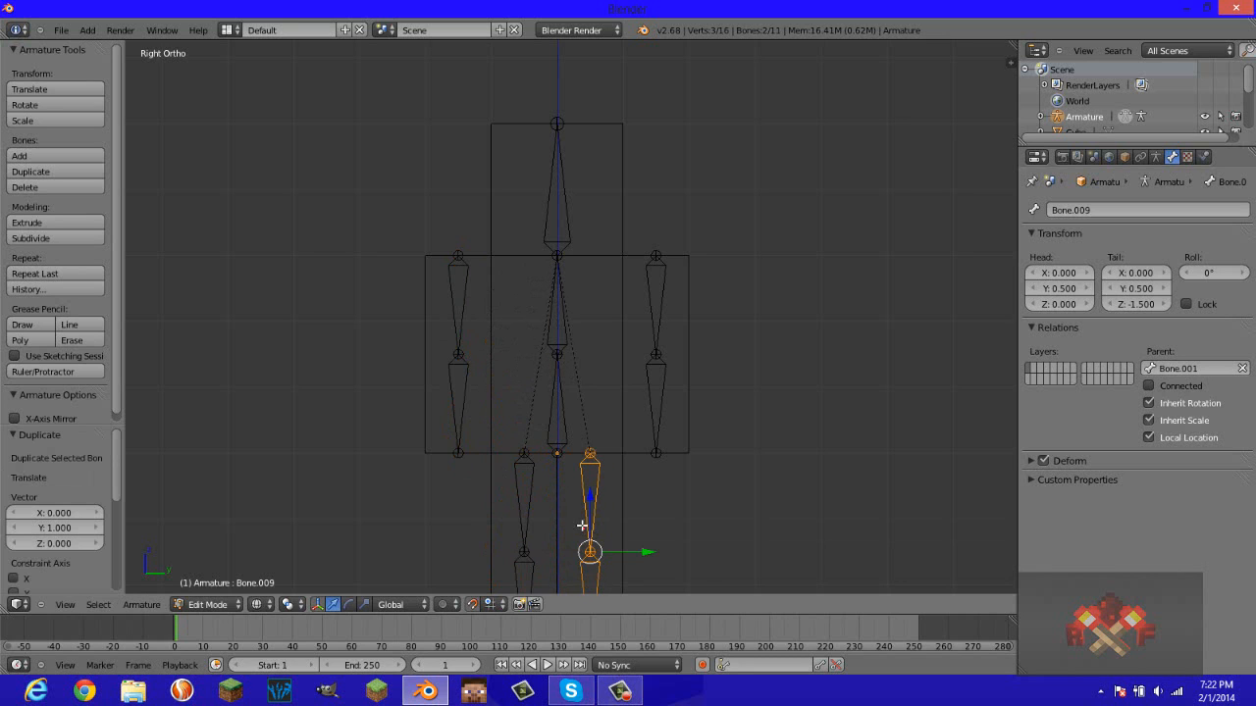
shift+middle_drag(569, 476, 569, 394)
scroll(569, 395, down, 1)
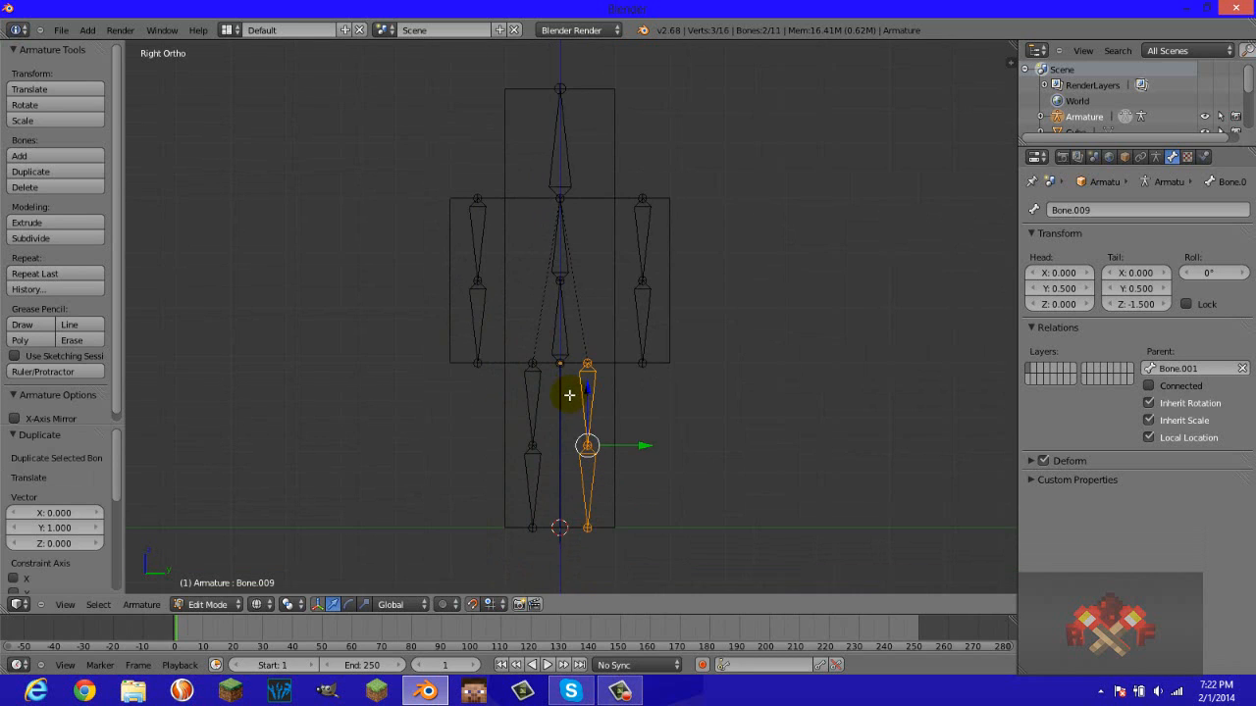
scroll(616, 355, down, 1)
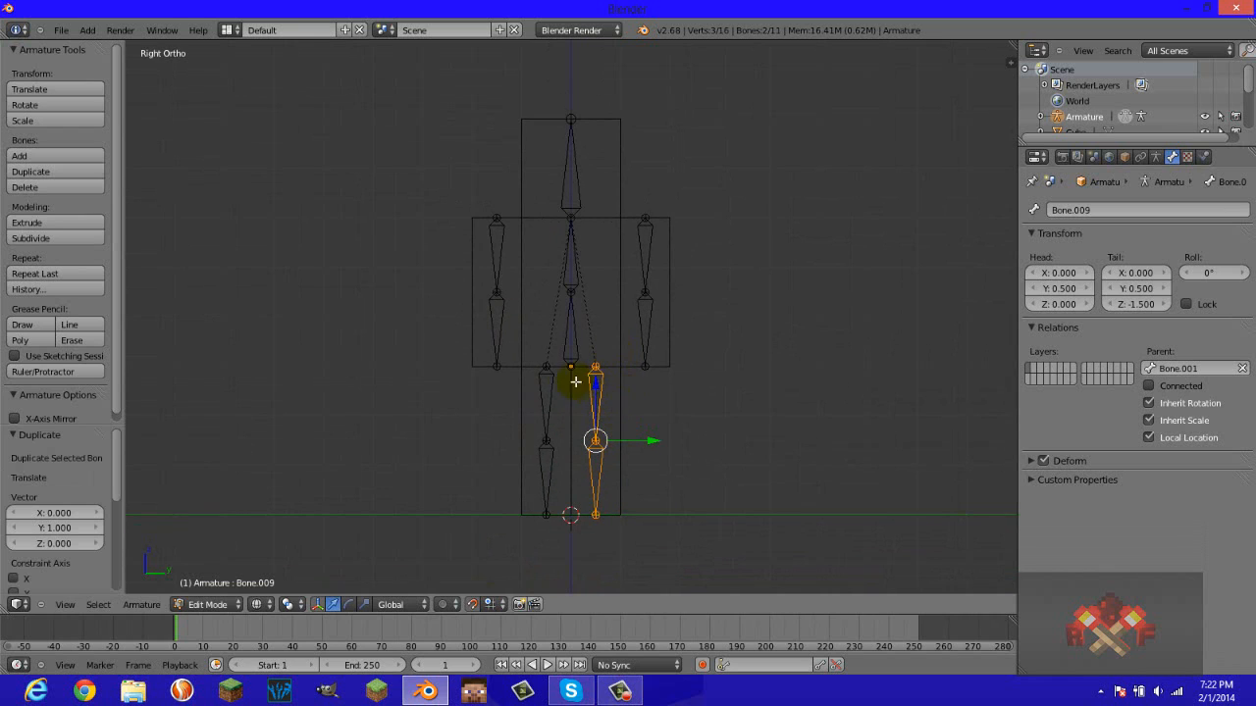
Clear the parent of the upper bone in both legs.
right_click(548, 392)
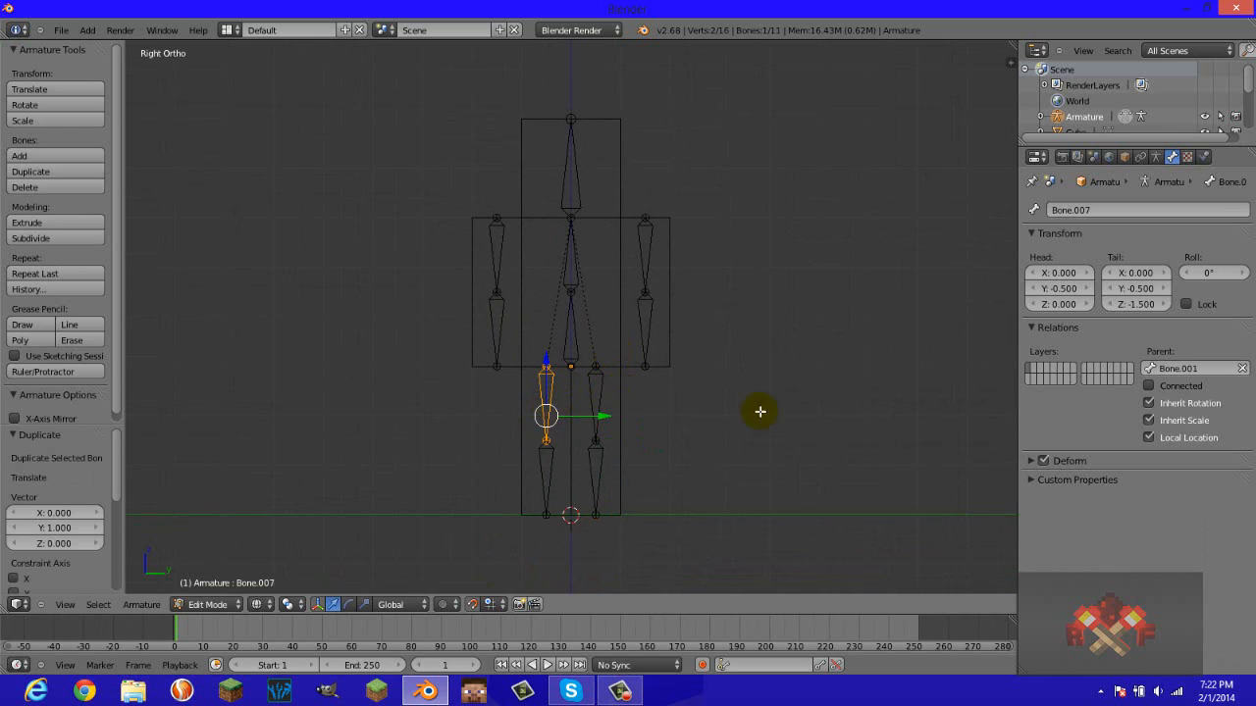
click(1242, 368)
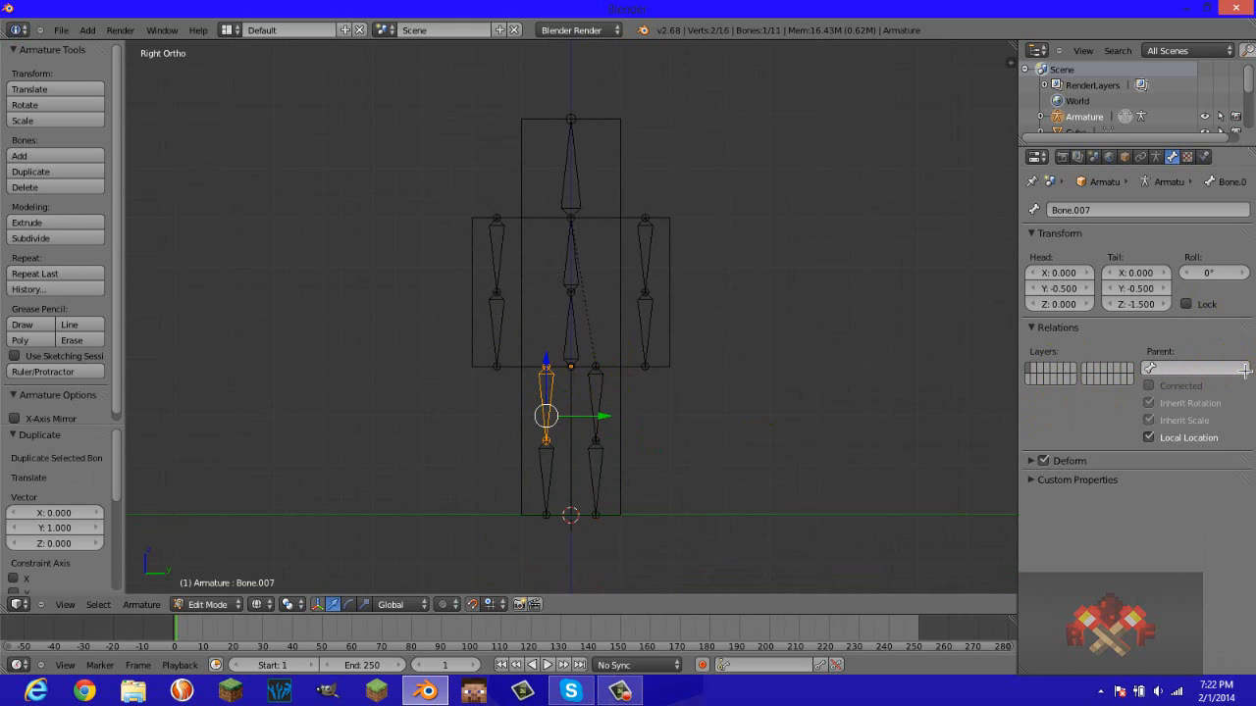
right_click(598, 396)
click(1242, 367)
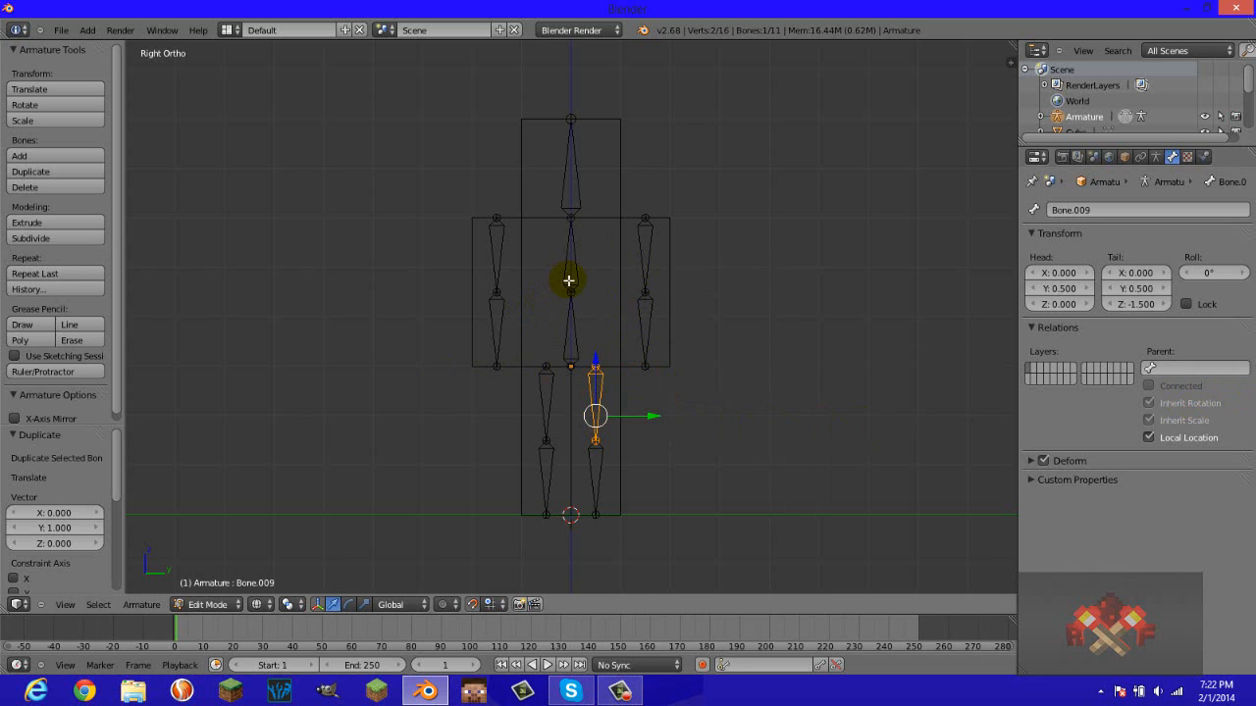
Examine the bones' placement inside the character from several angles, in wireframe and solid shading.
middle_drag(563, 297, 619, 345)
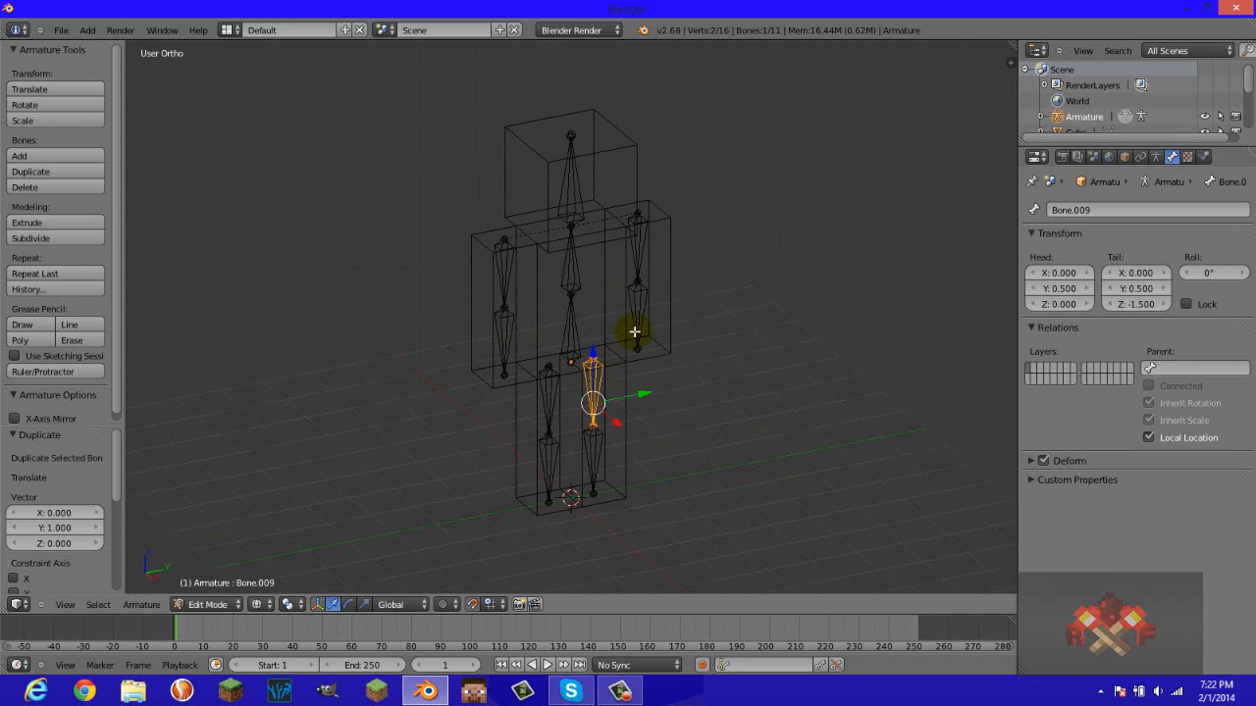
key(KP_3)
mouse_move(622, 219)
middle_down()
mouse_move(558, 258)
mouse_move(439, 404)
mouse_move(625, 281)
mouse_move(617, 269)
middle_up()
key(z)
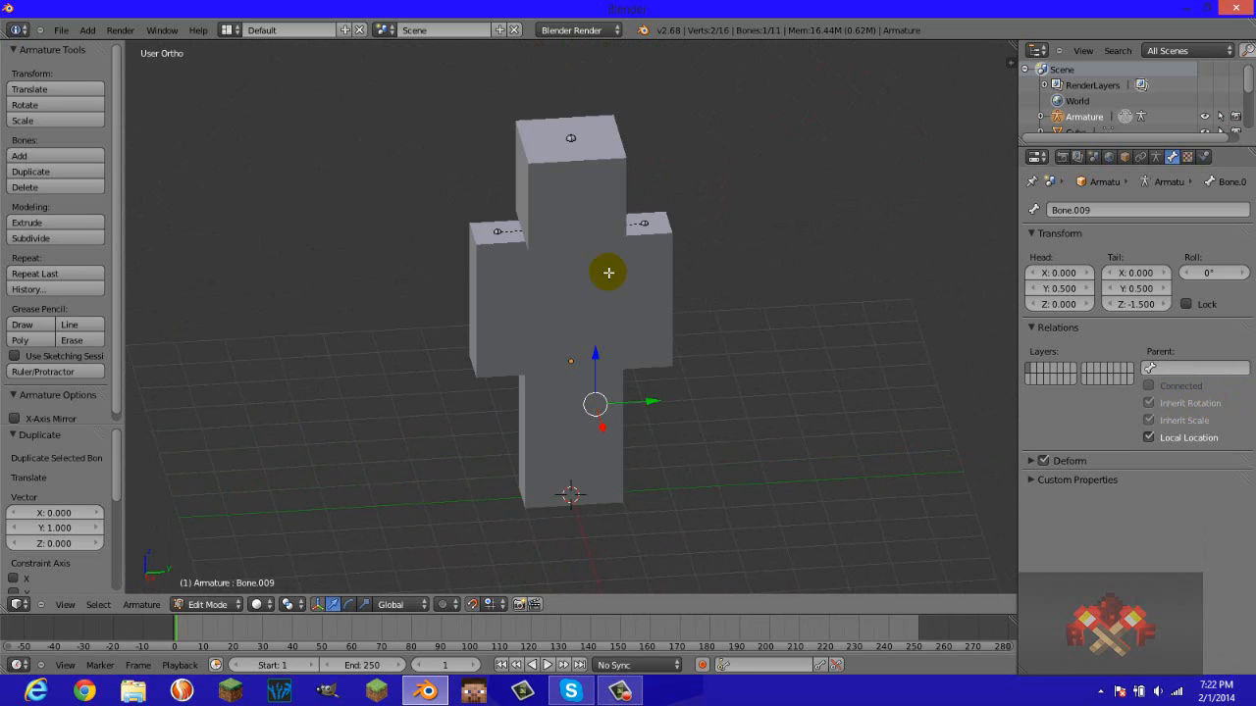
key(z)
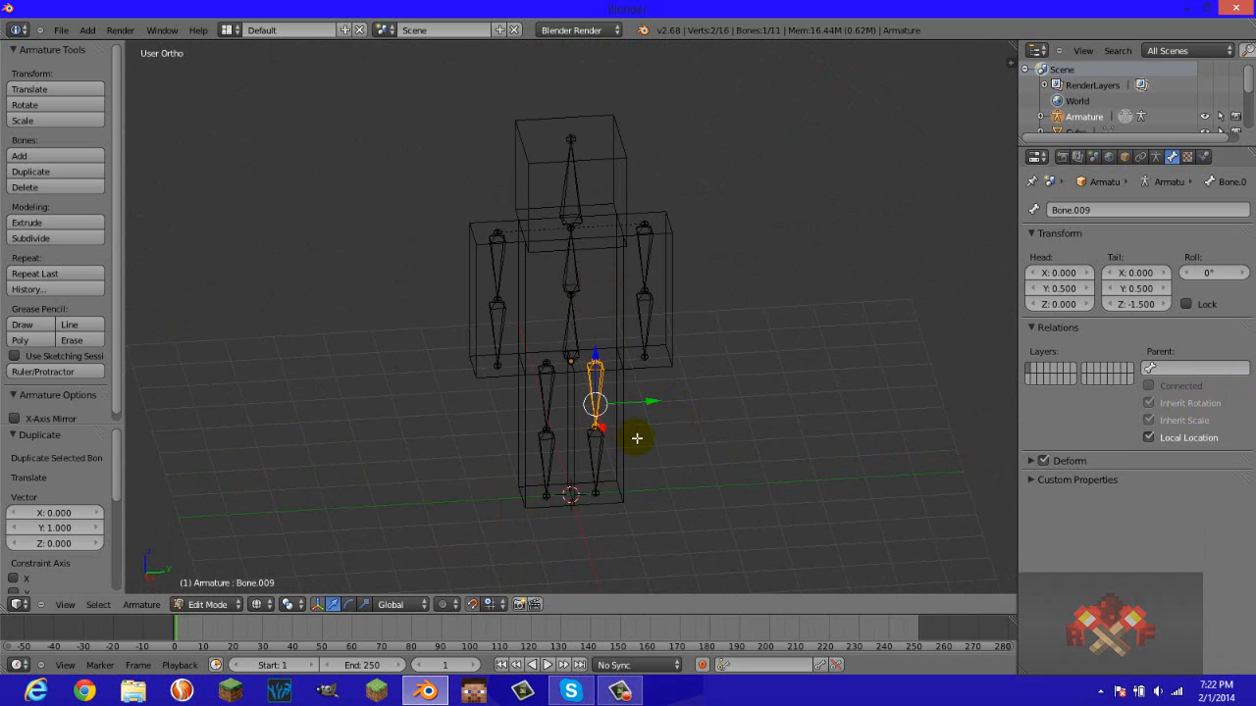
key(KP_Decimal)
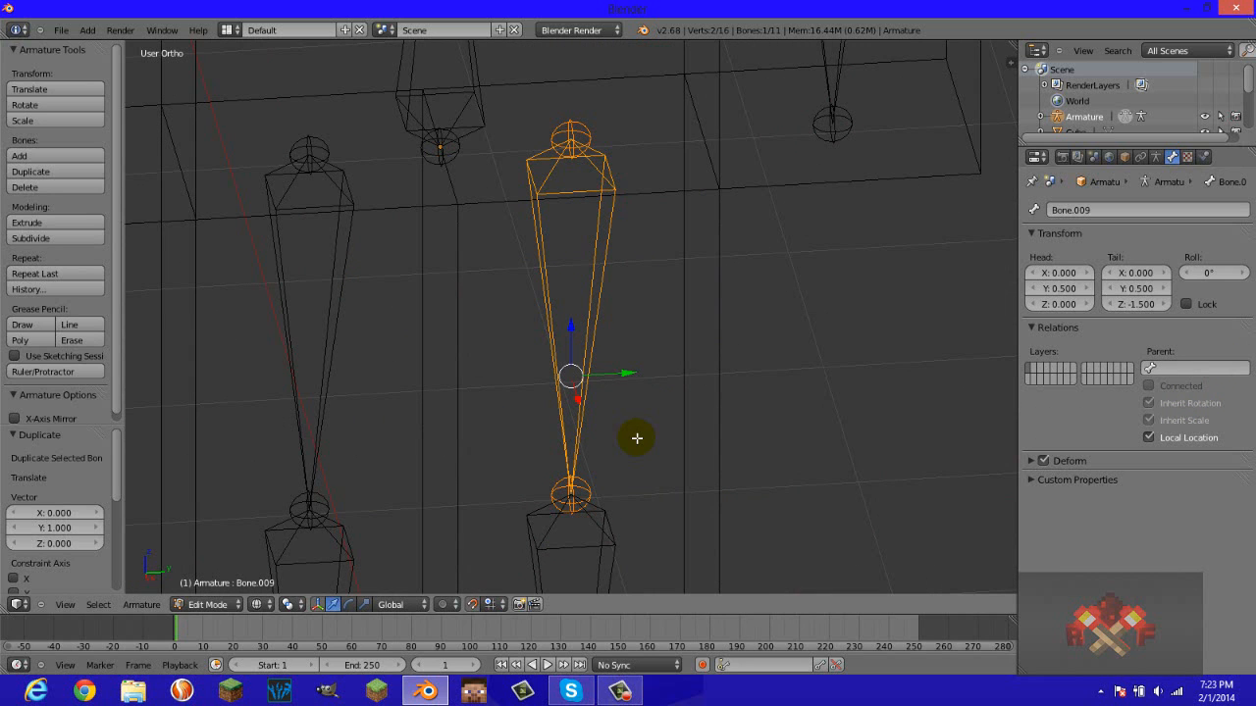
scroll(657, 422, down, 7)
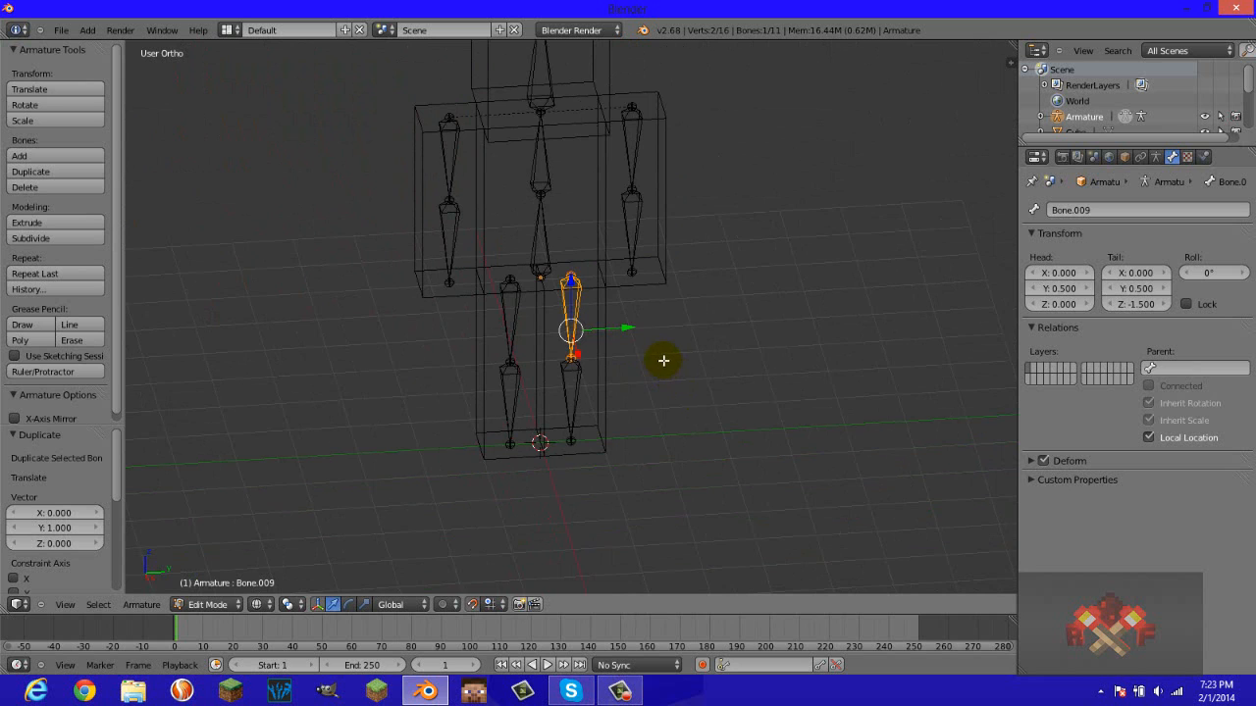
scroll(663, 361, up, 7)
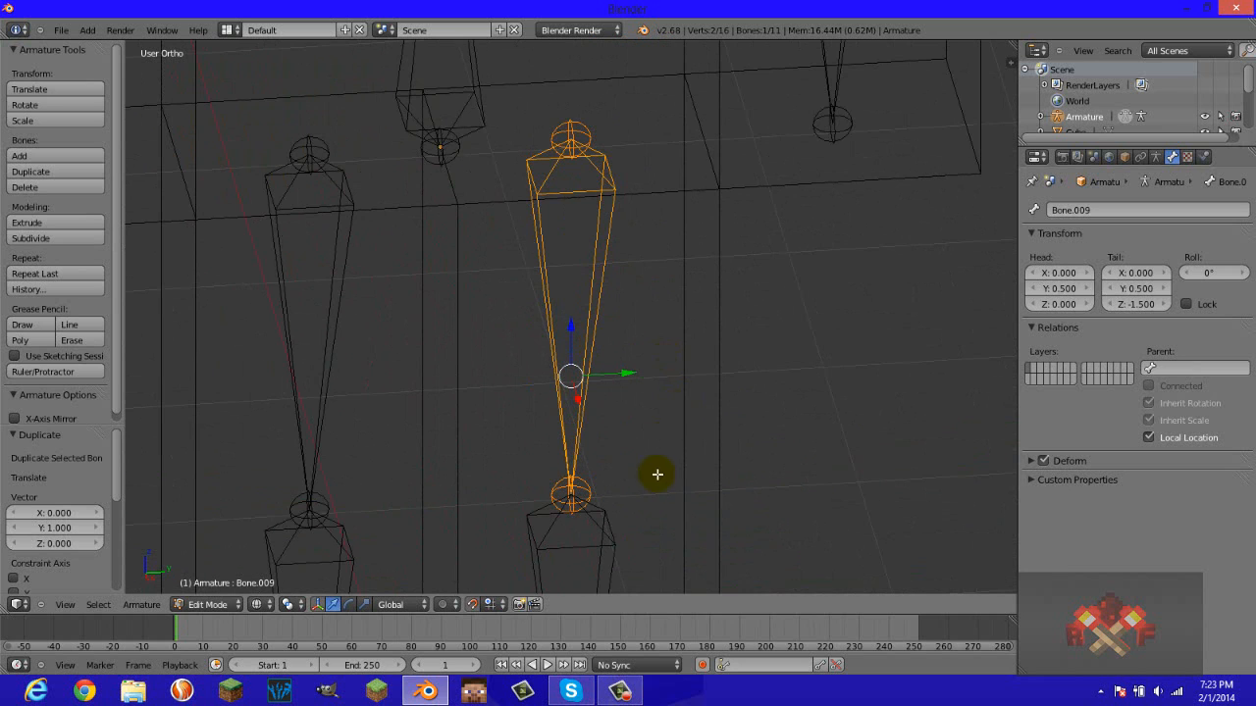
scroll(653, 474, down, 7)
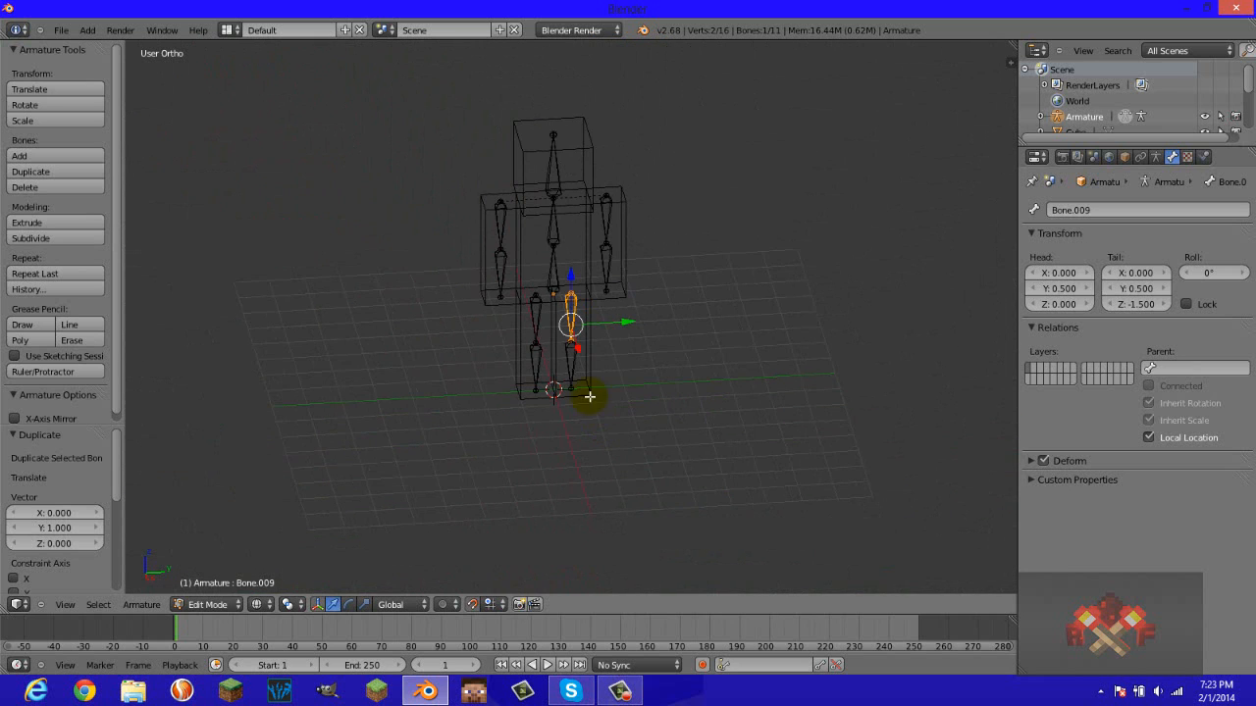
key(KP_3)
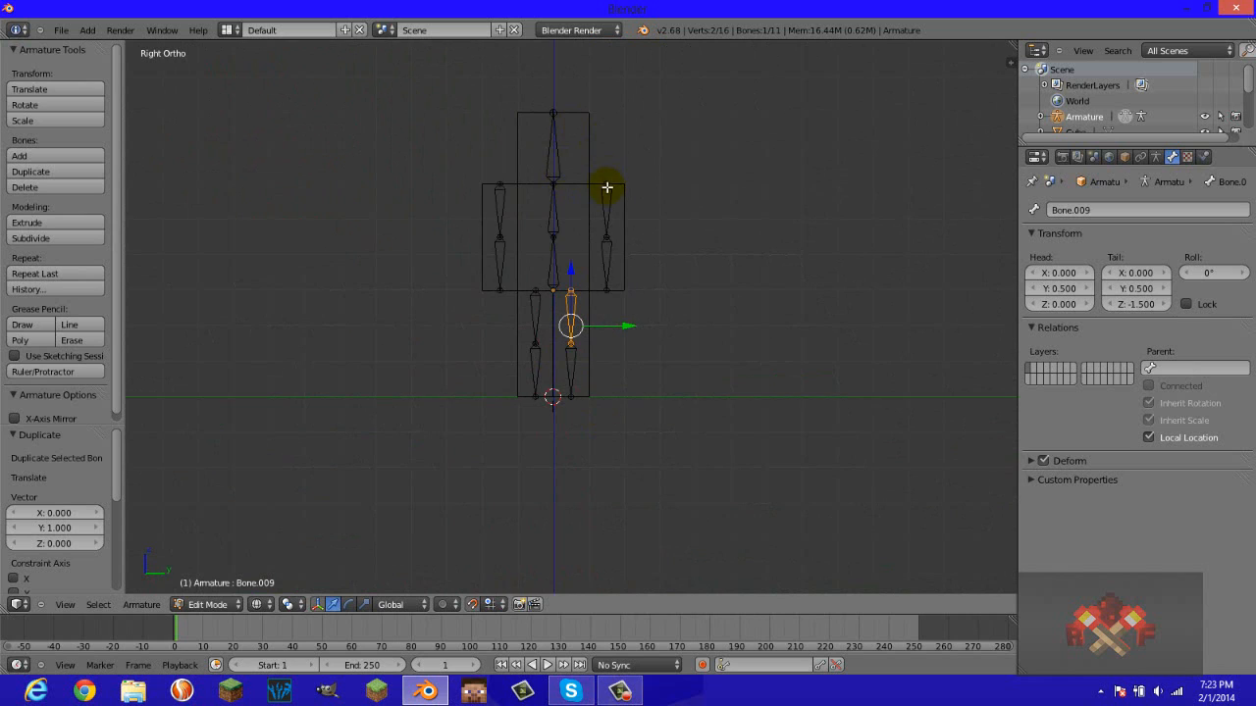
middle_drag(605, 187, 600, 216)
scroll(600, 212, up, 2)
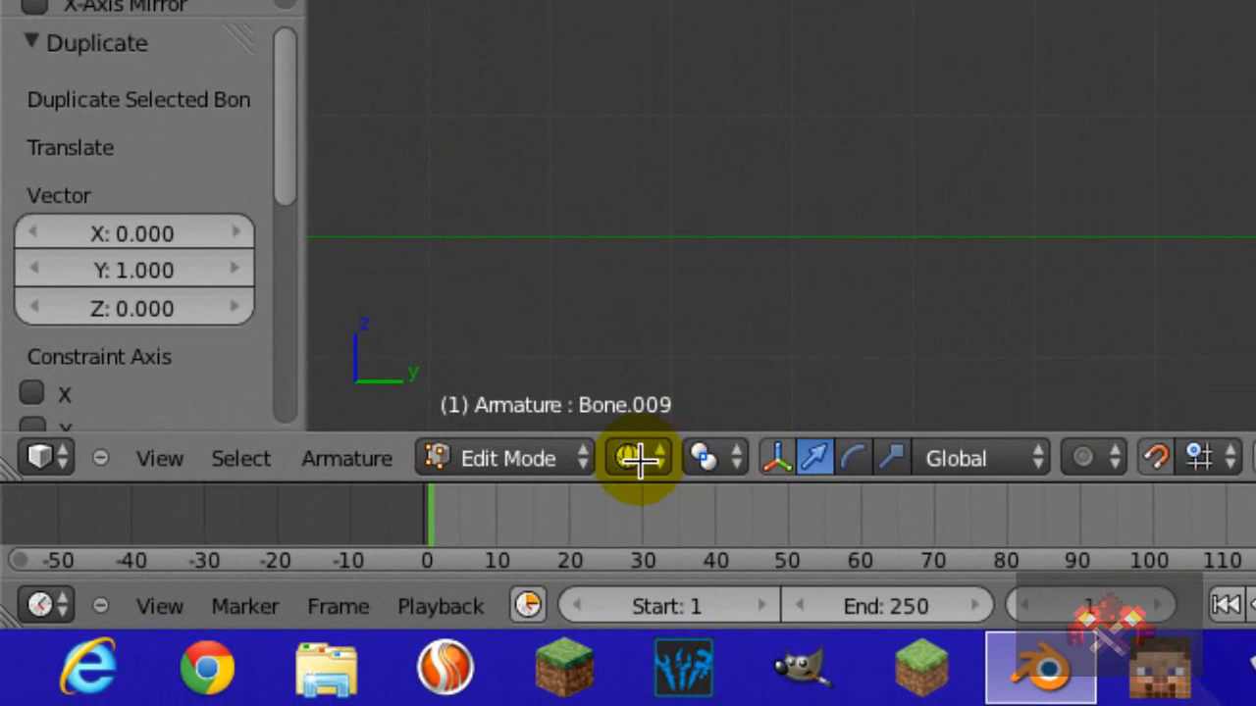
Set the viewport shading to Texture and return the armature to Object Mode.
click(638, 458)
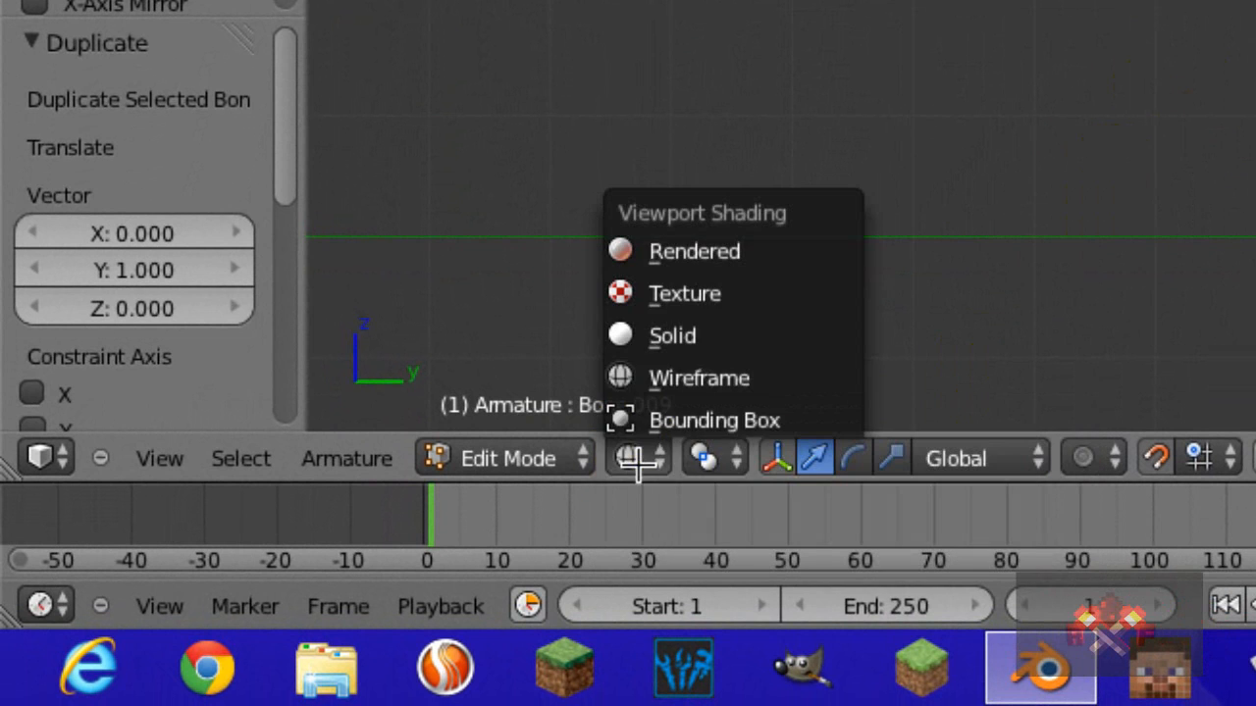
click(682, 294)
key(Tab)
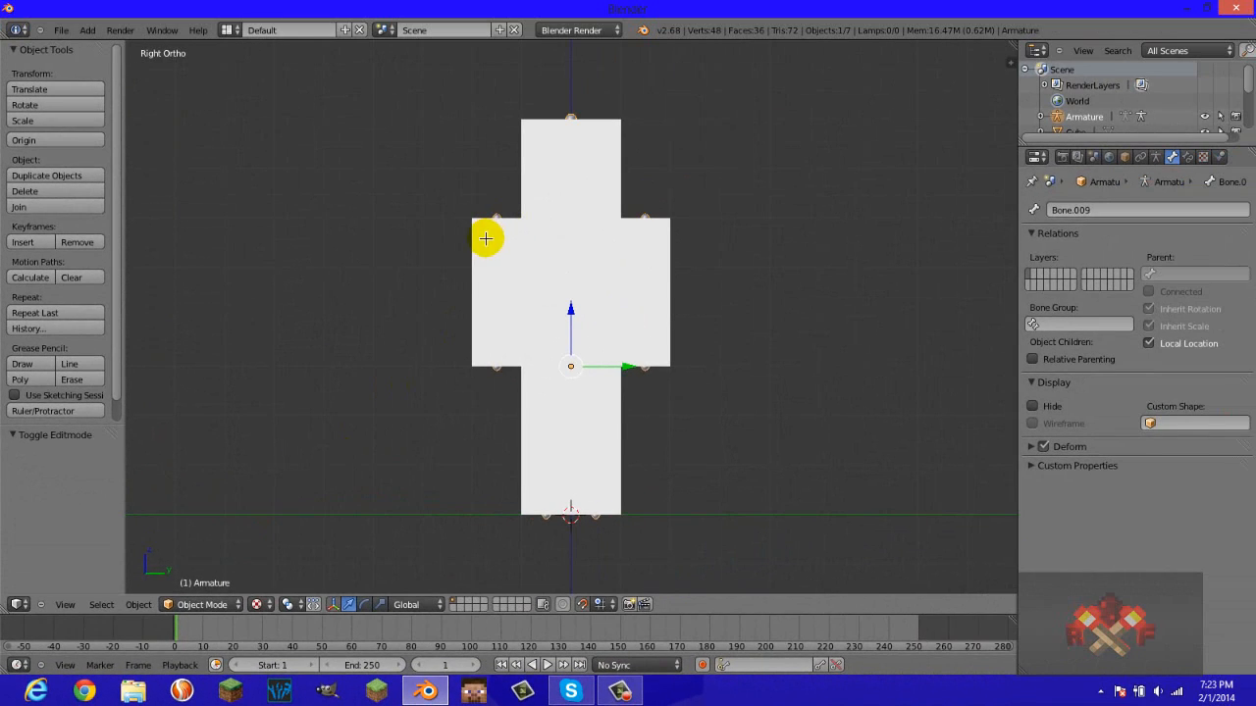
key(Tab)
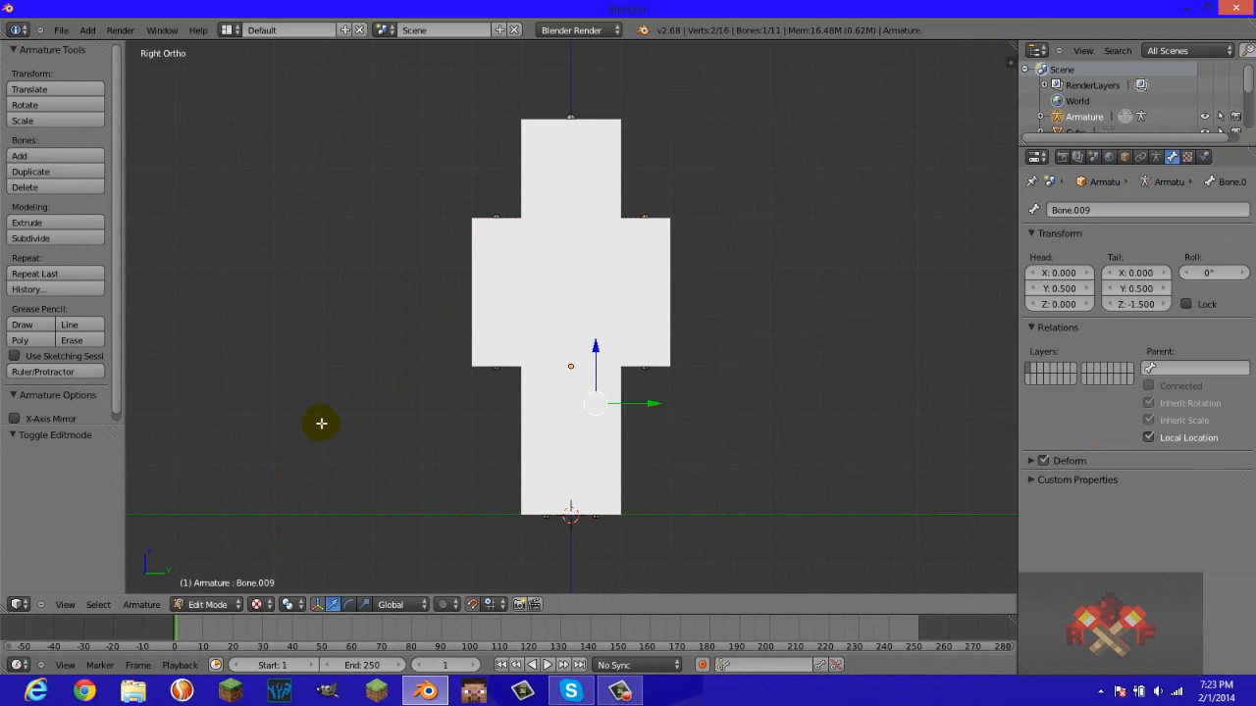
key(Tab)
Move the head cube 3 units up along Z, away from the body.
right_click(470, 247)
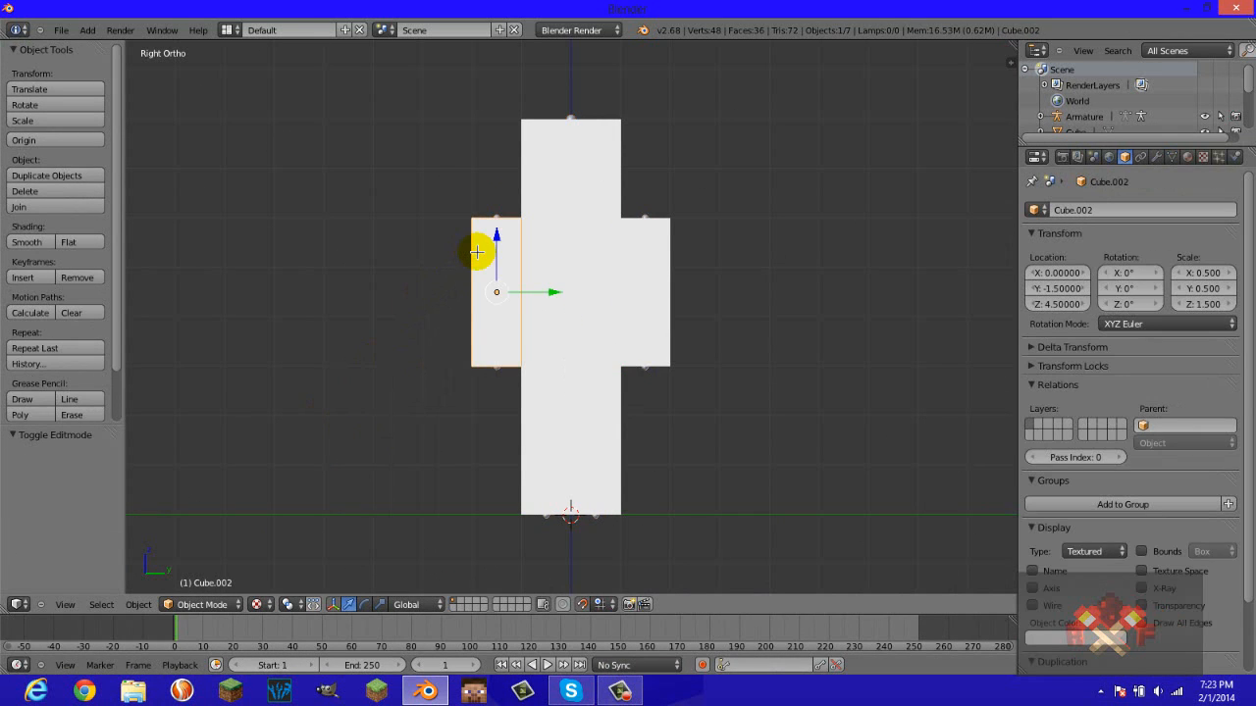
right_click(545, 159)
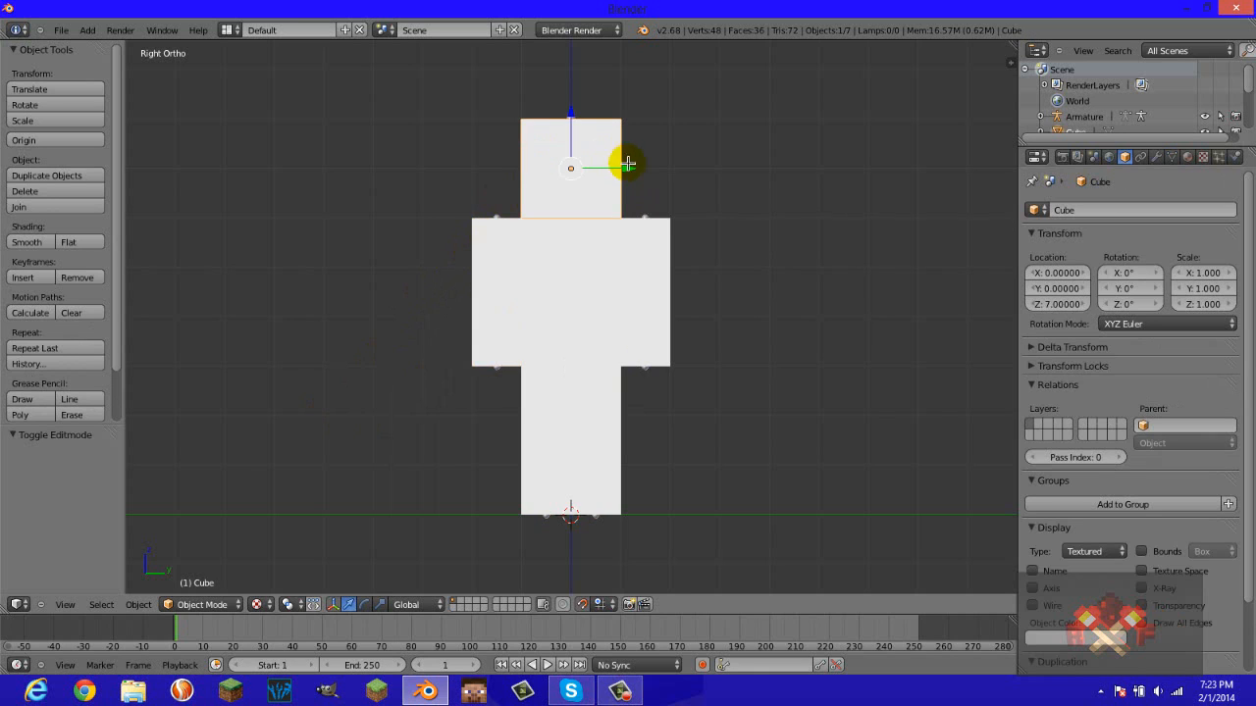
scroll(628, 164, down, 3)
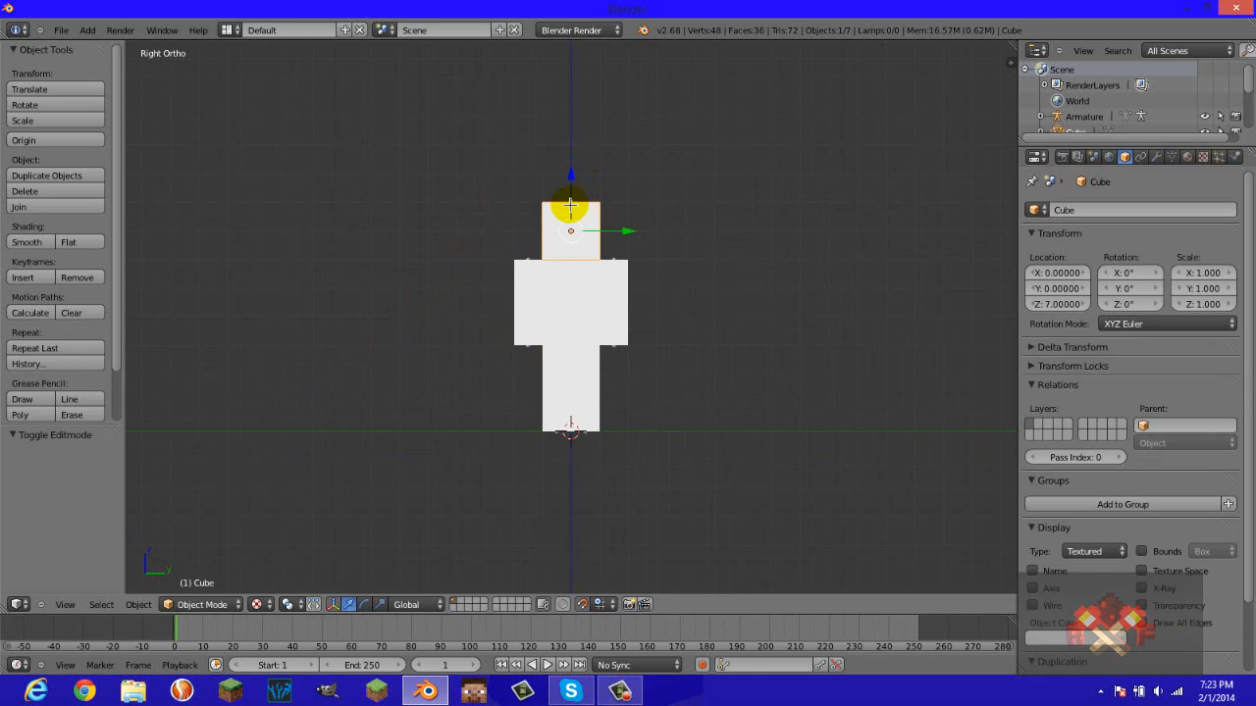
drag(570, 206, 577, 104)
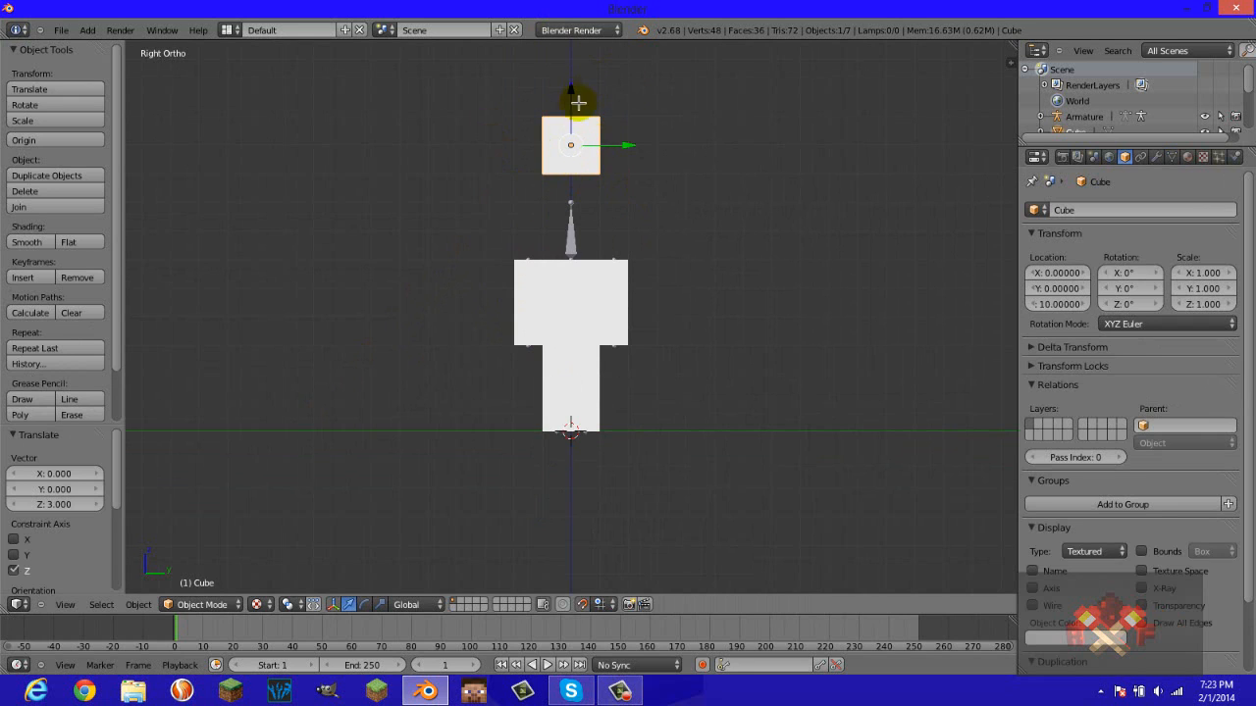
middle_drag(786, 256, 632, 335)
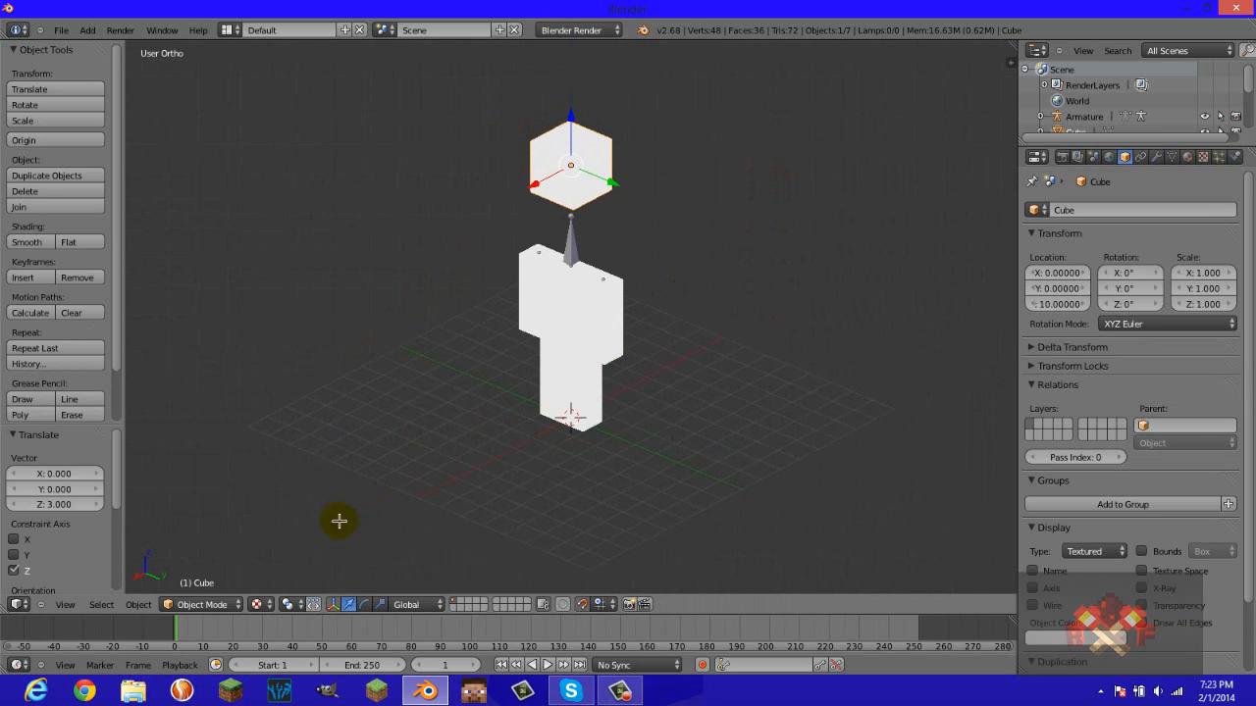
Split the 3D view into two side-by-side areas of roughly equal width.
drag(2, 615, 110, 613)
right_click(114, 610)
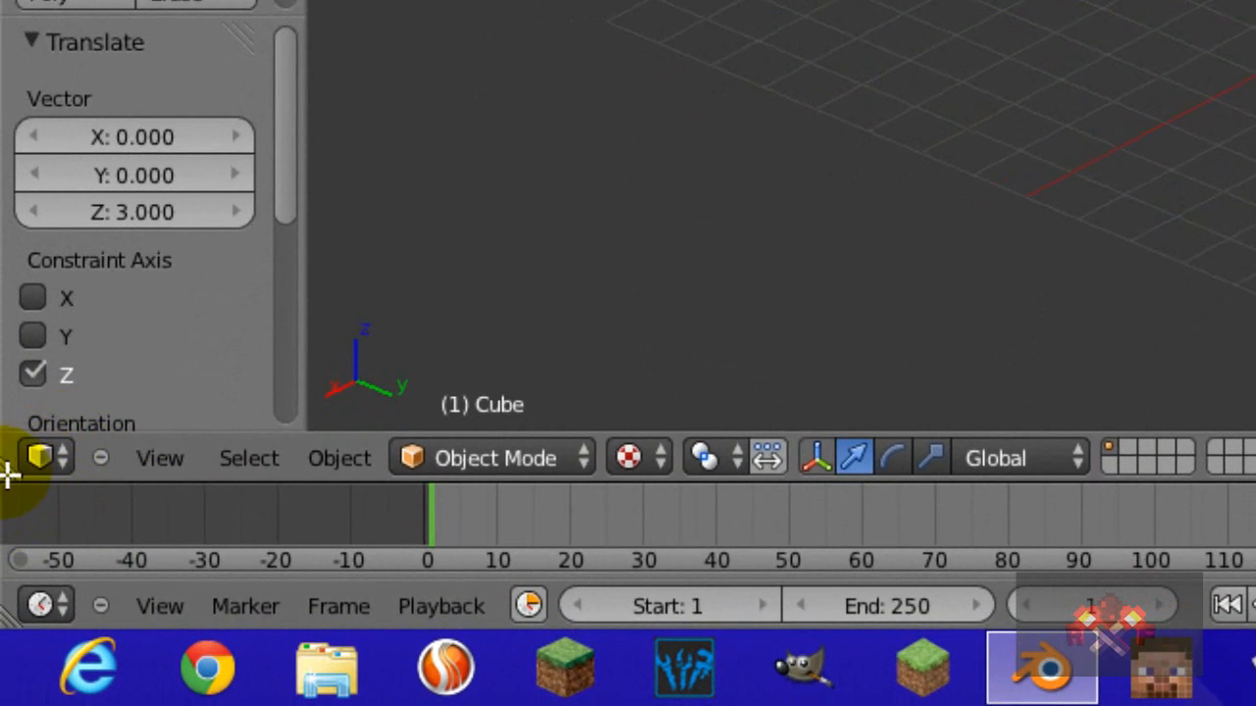
drag(4, 473, 1010, 420)
drag(549, 550, 667, 524)
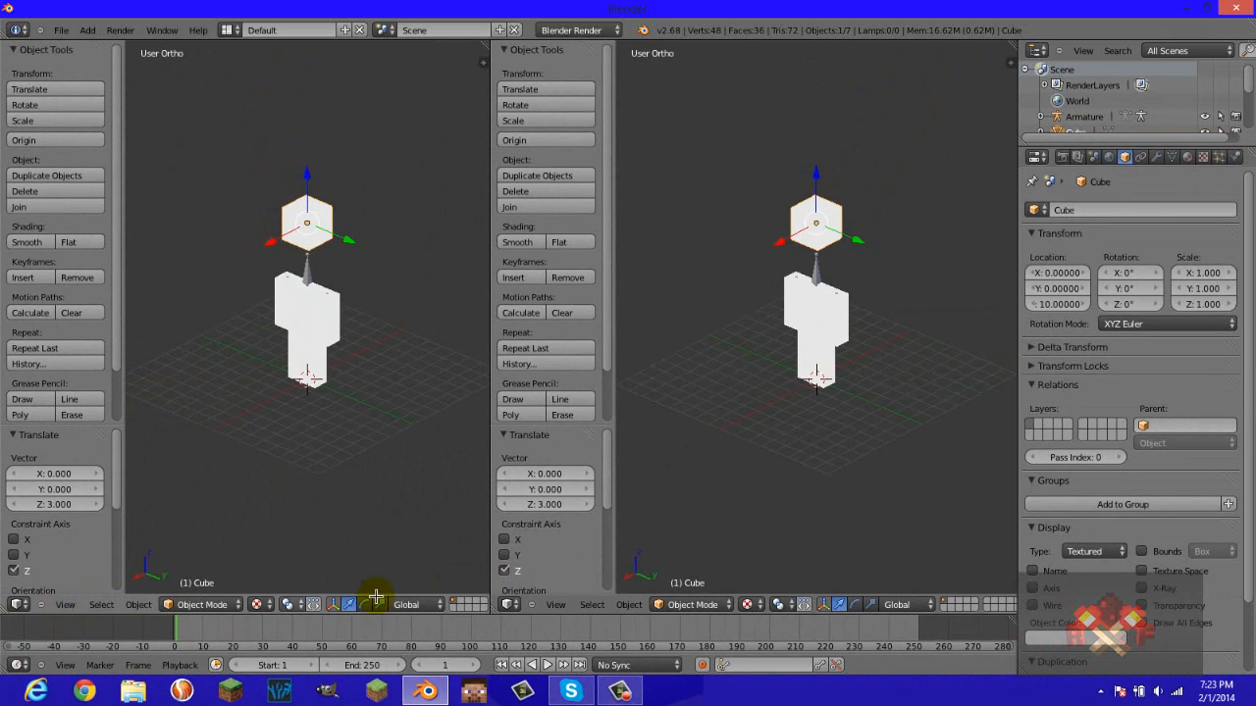
drag(488, 573, 460, 574)
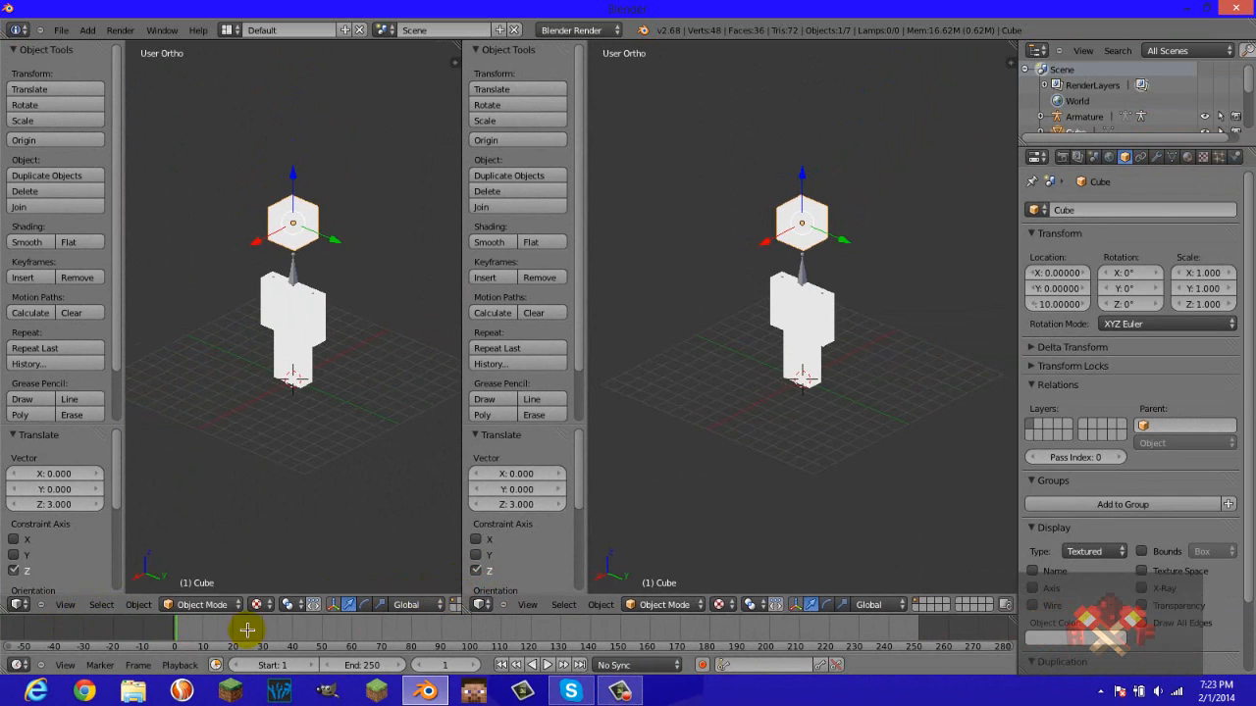
Change the 3D view farther from the properties editor into a UV/Image Editor.
click(20, 603)
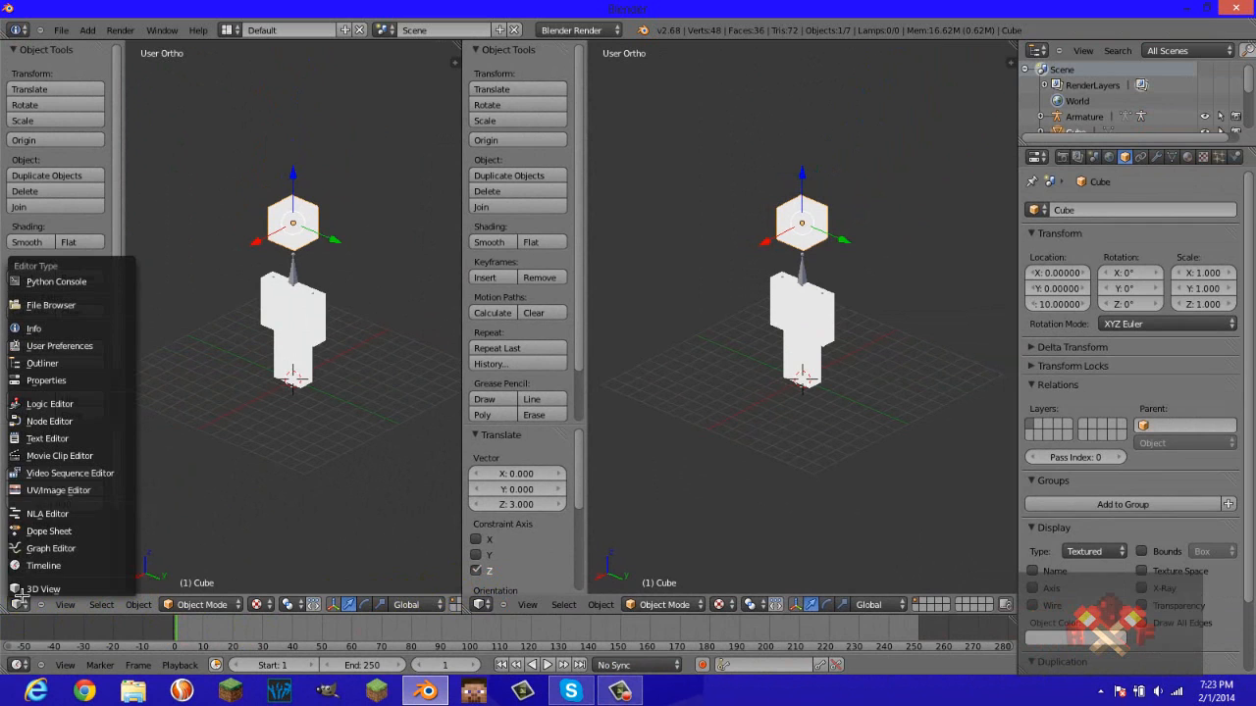
click(37, 493)
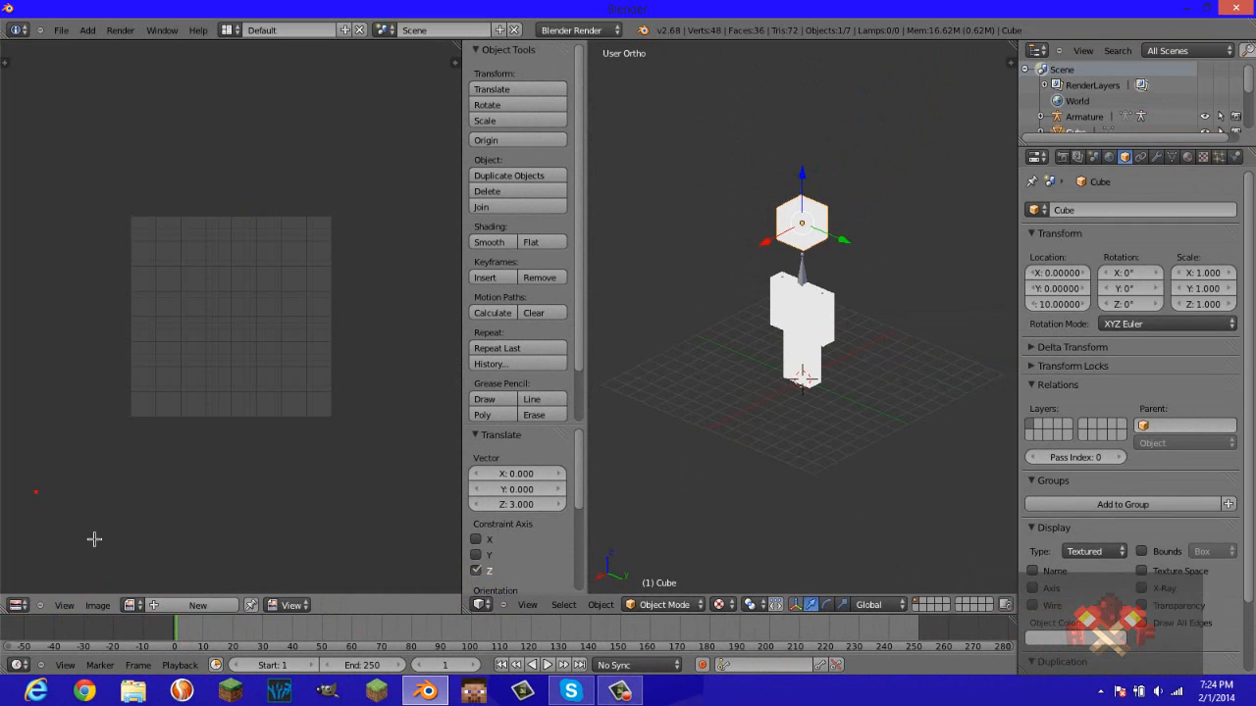
scroll(324, 383, up, 2)
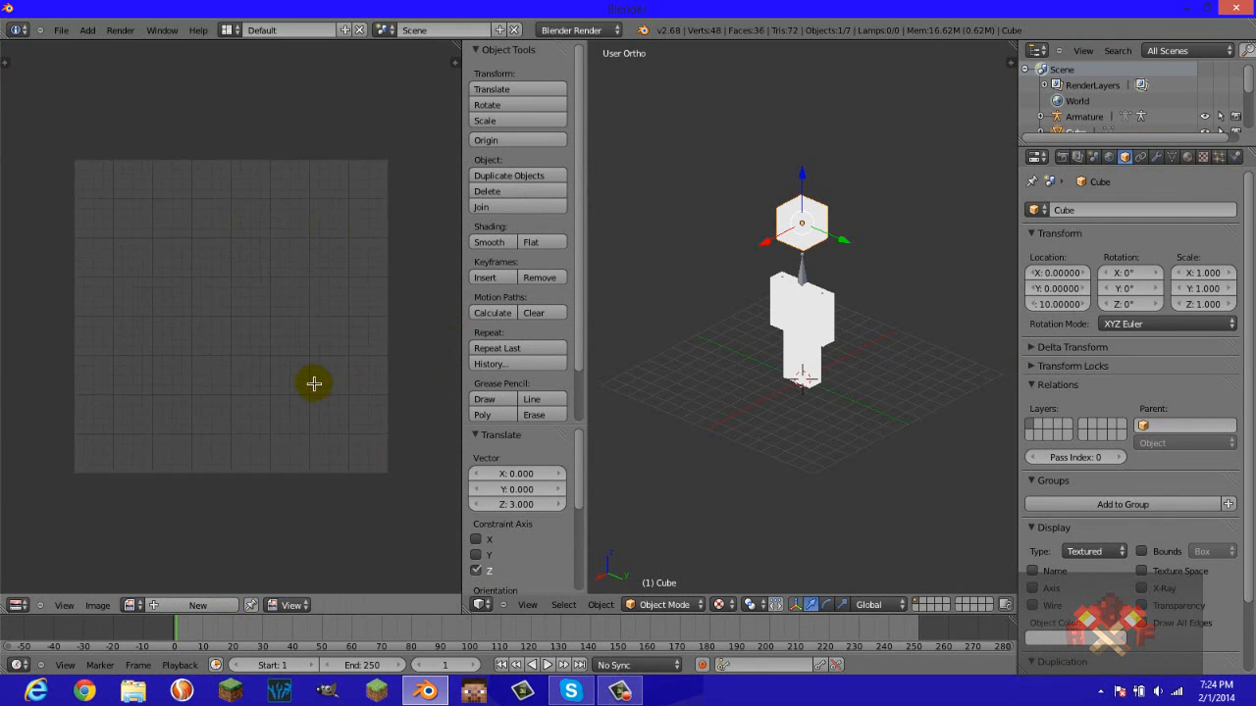
scroll(305, 399, up, 1)
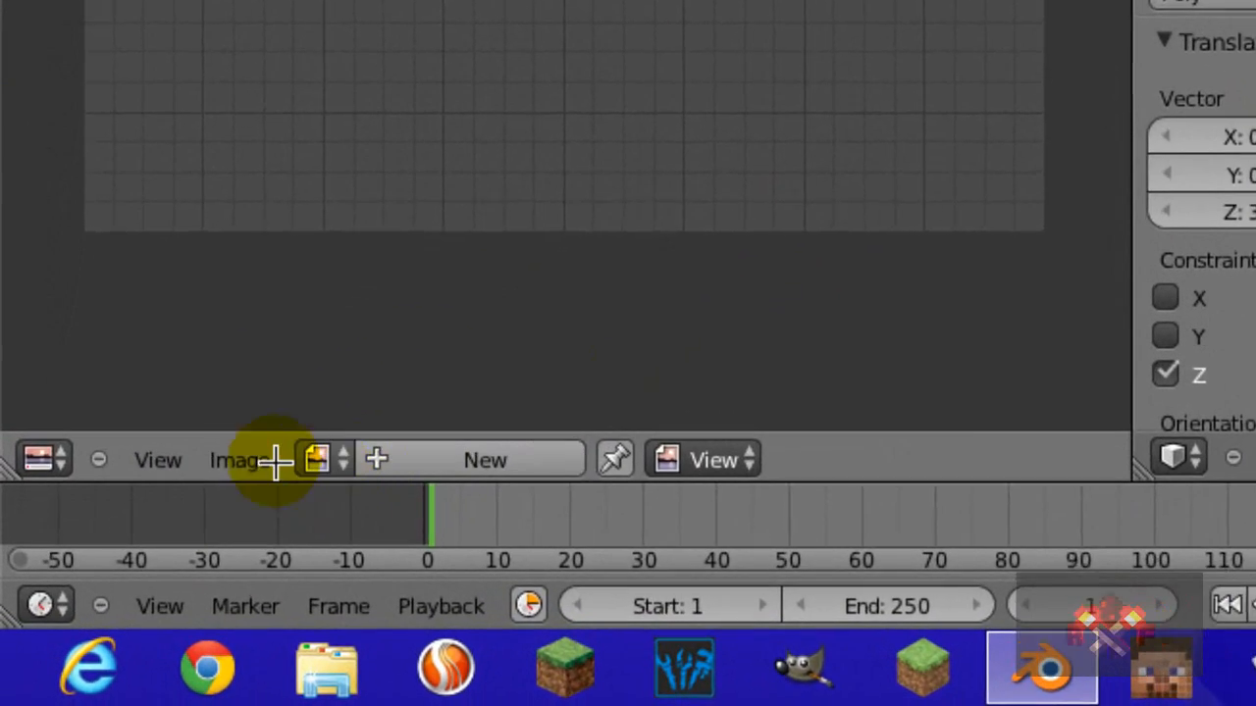
Load the skin image Steve- A2.png from the Skins bookmark folder into the UV/Image Editor.
click(108, 605)
click(304, 379)
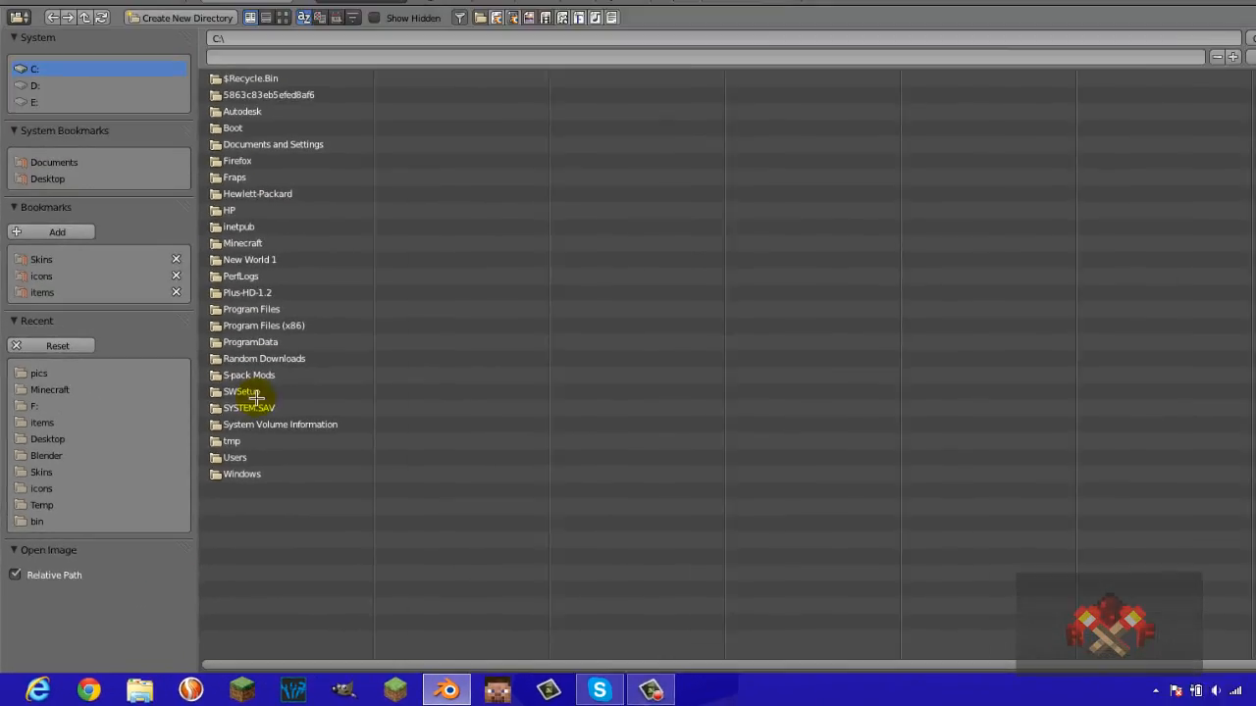
click(62, 261)
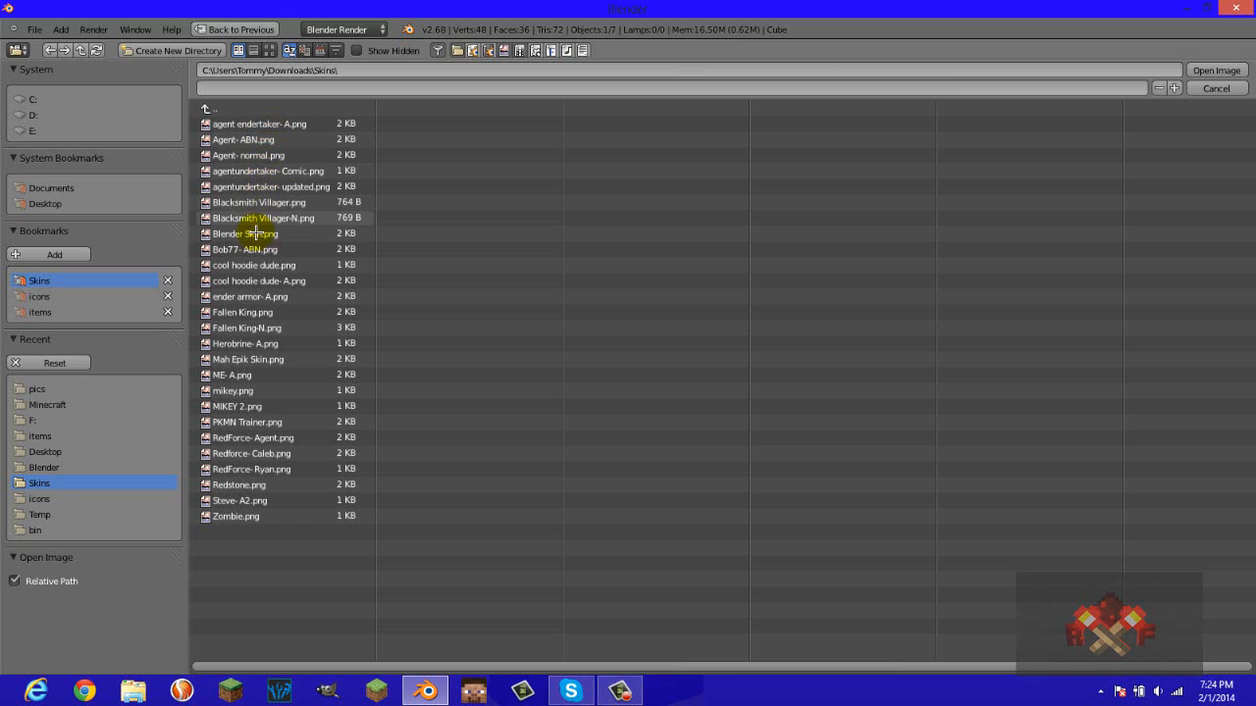
double_click(252, 498)
scroll(239, 326, up, 6)
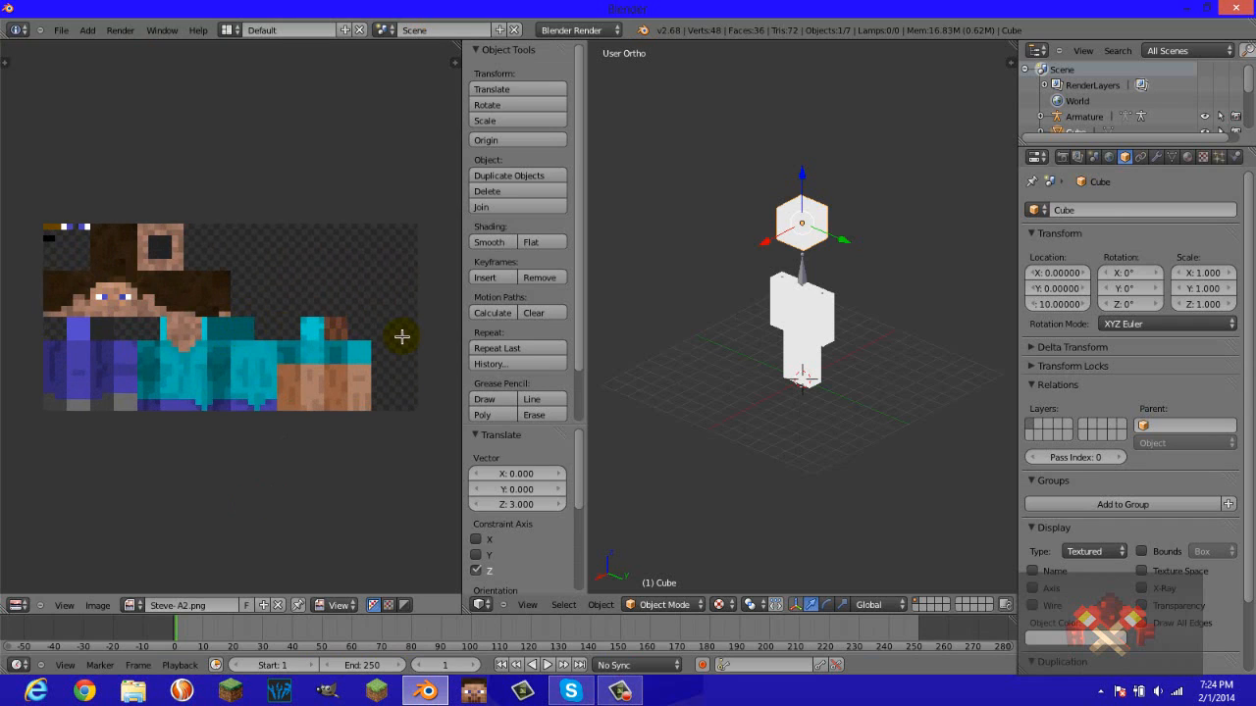
scroll(364, 336, up, 1)
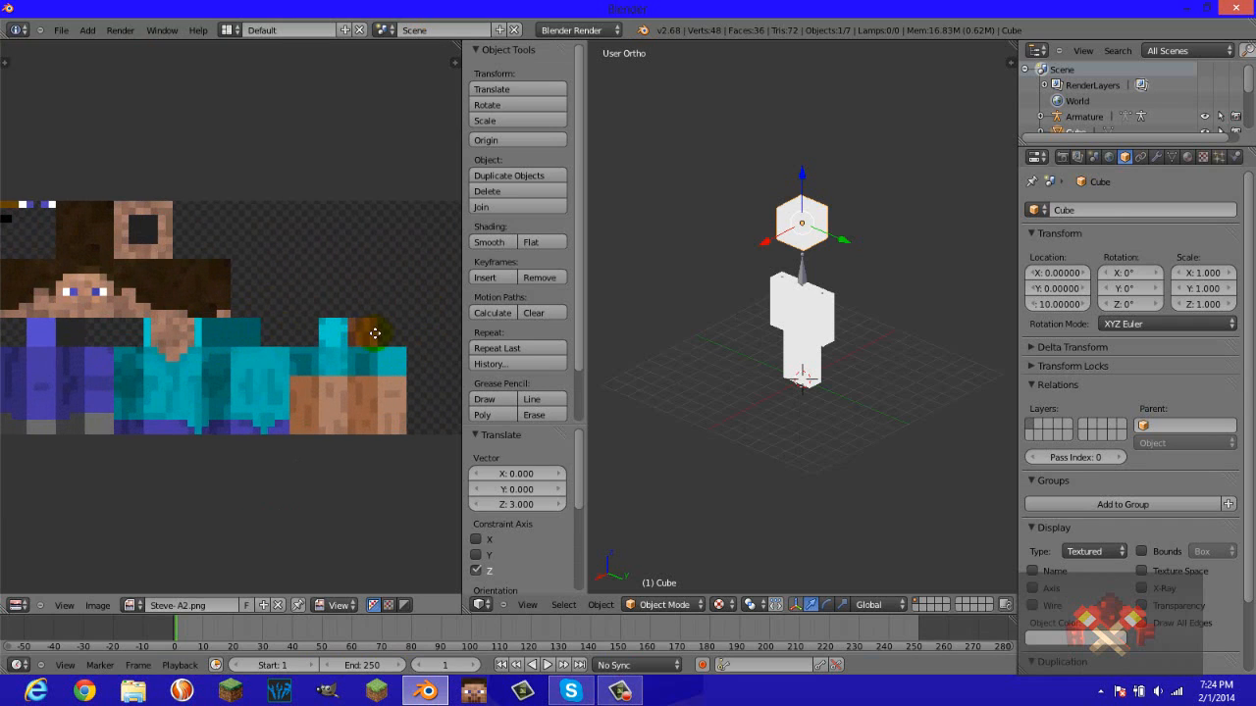
middle_drag(375, 334, 407, 337)
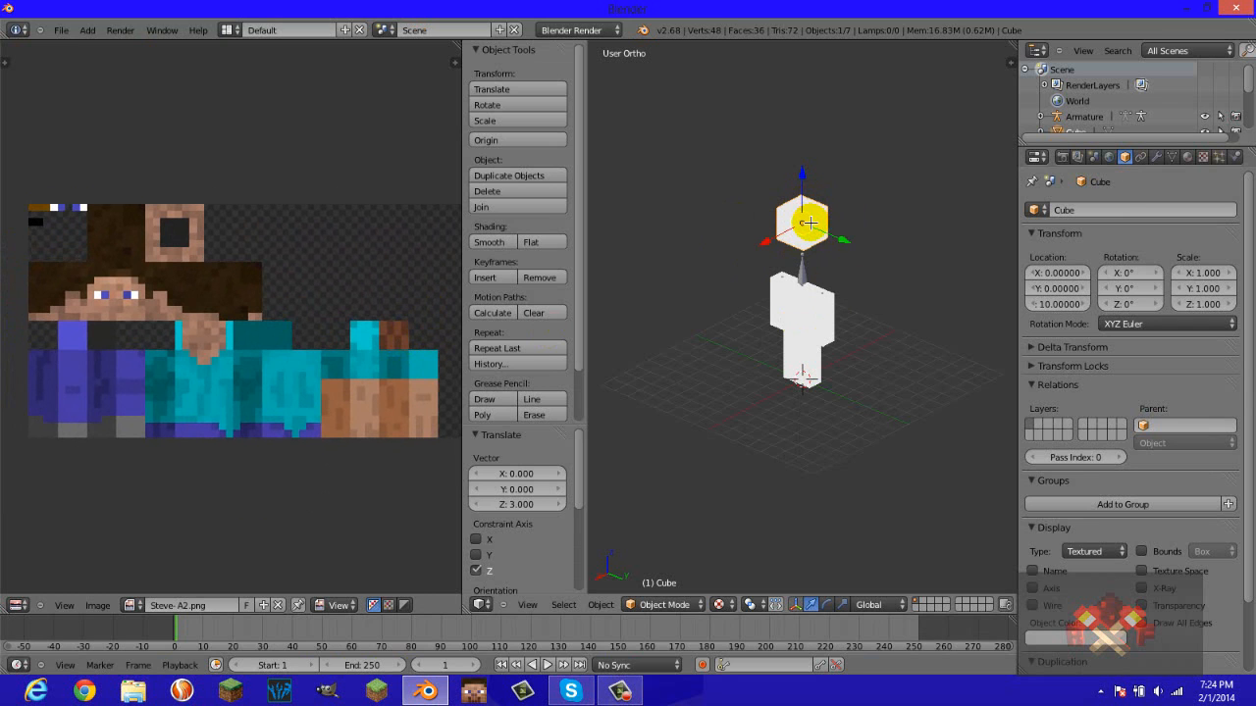
Mark all edges of the head cube as seams, unwrap it onto the skin image, and return to Object Mode.
key(Tab)
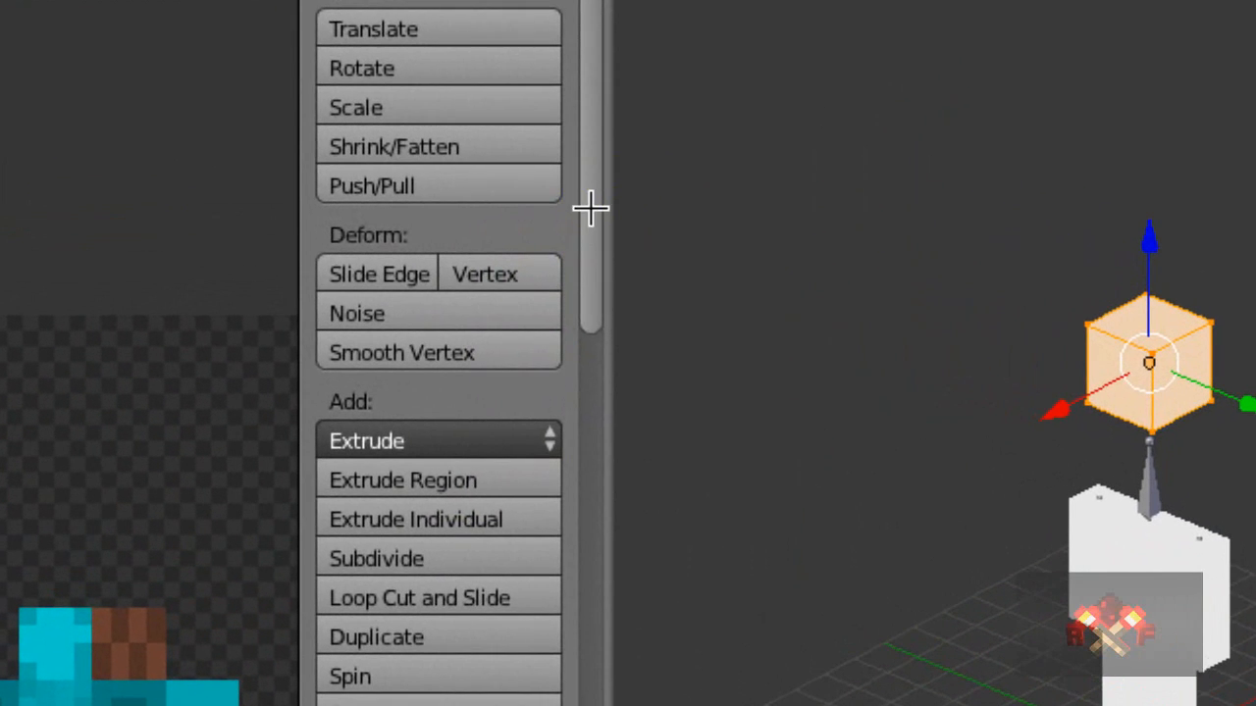
drag(577, 159, 572, 200)
mouse_move(575, 303)
mouse_down()
mouse_move(575, 415)
mouse_move(608, 587)
mouse_up()
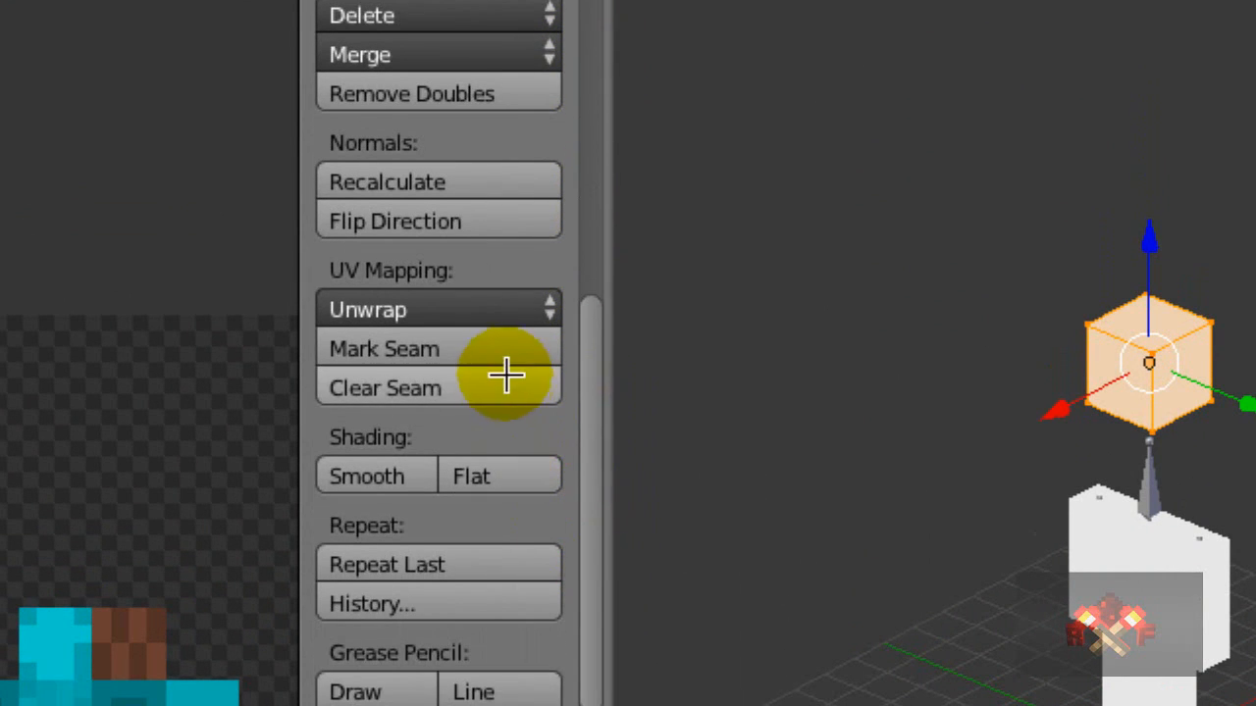
click(435, 348)
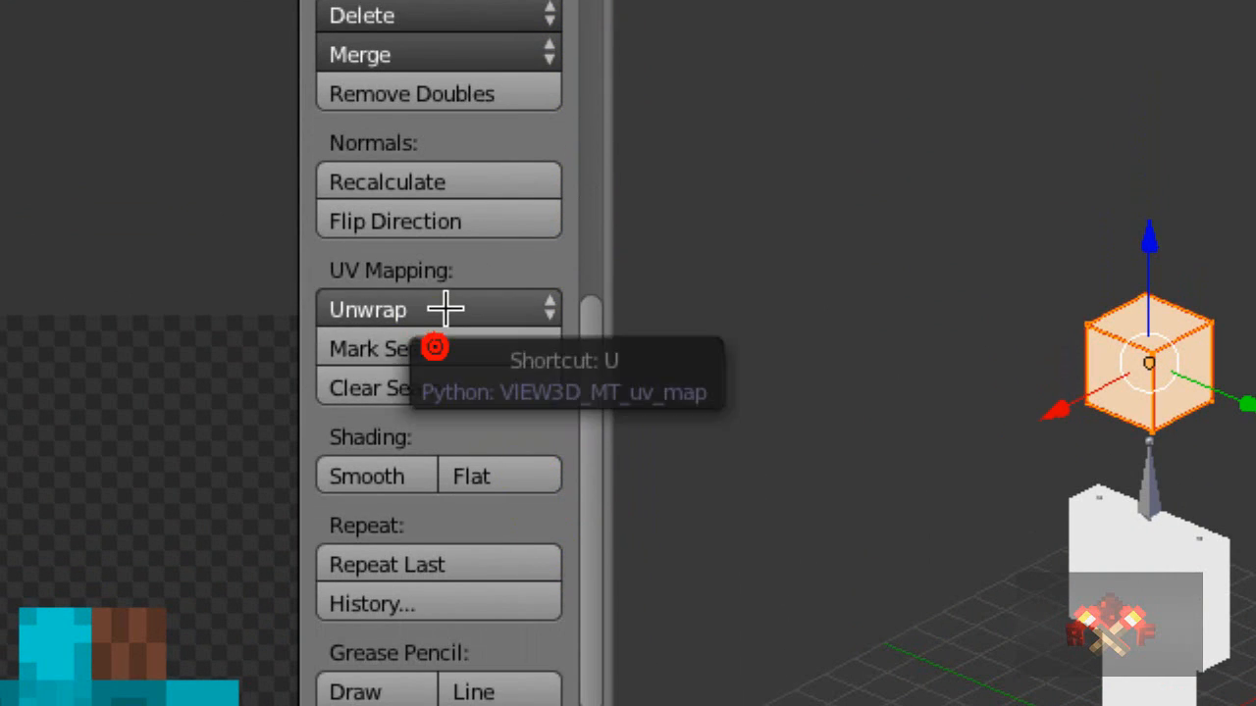
click(446, 309)
click(444, 348)
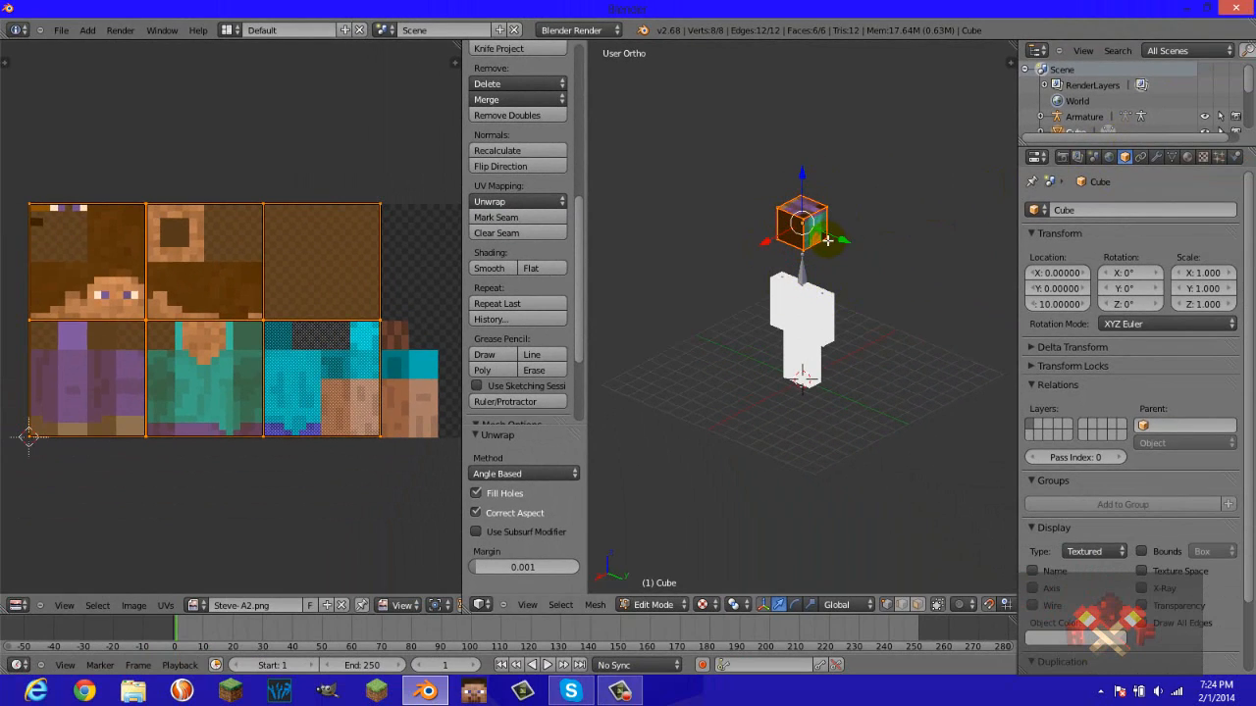
key(Tab)
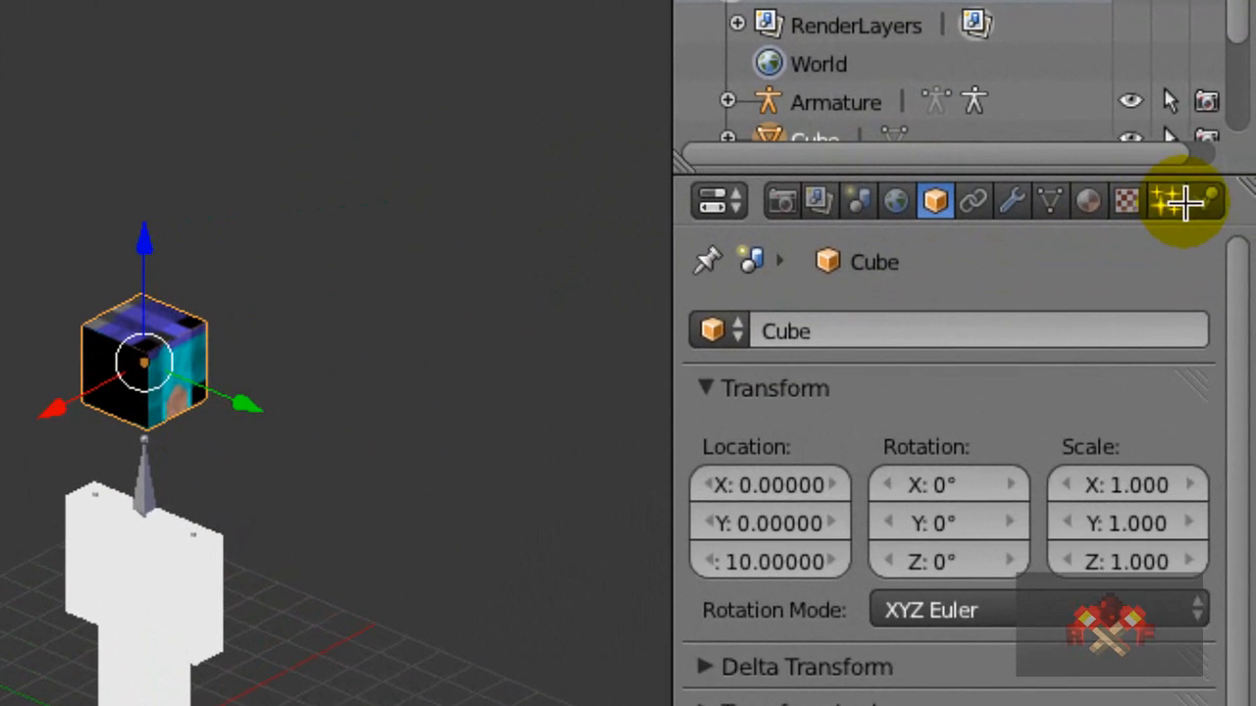
Remove the head cube's shared material and create a new one named Head.
click(1187, 157)
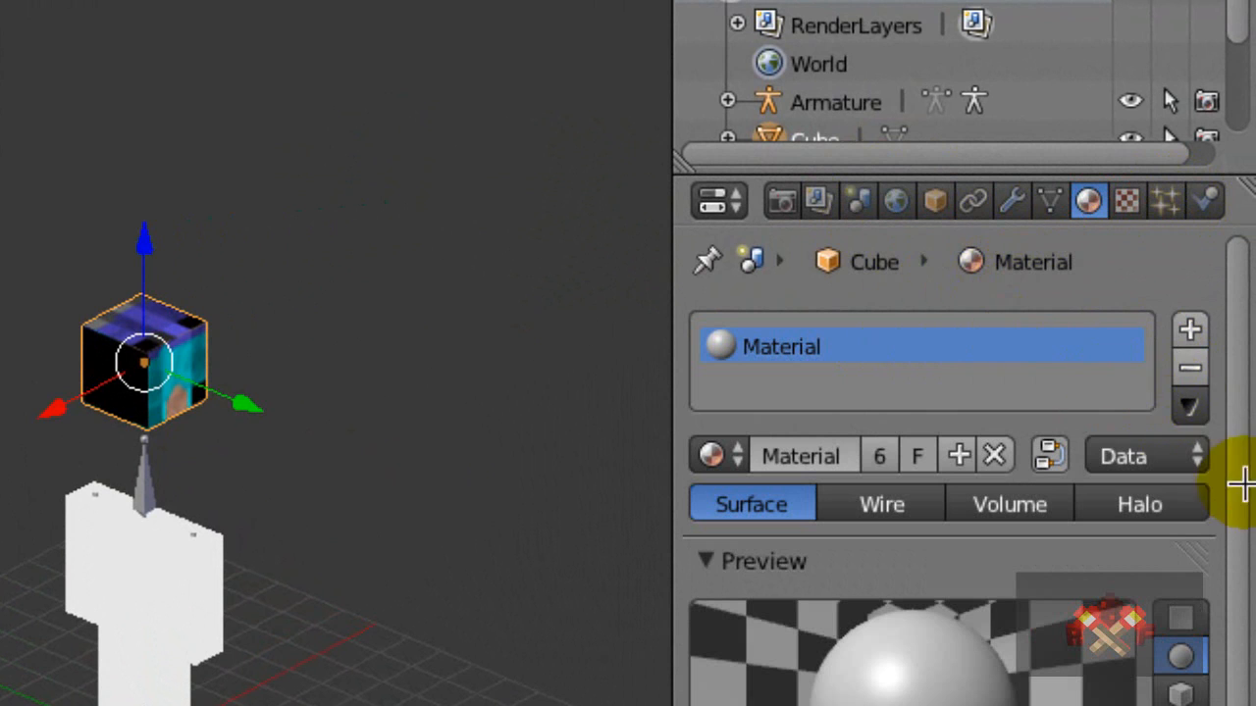
click(1195, 367)
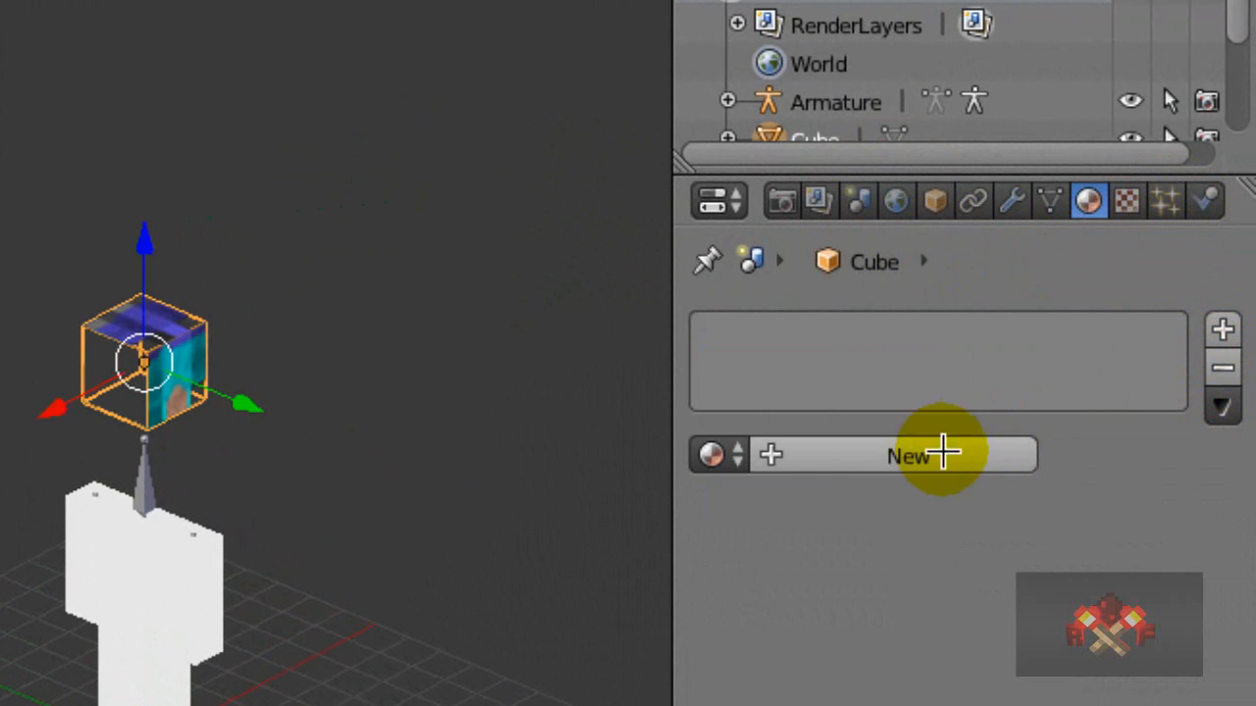
click(865, 458)
click(867, 456)
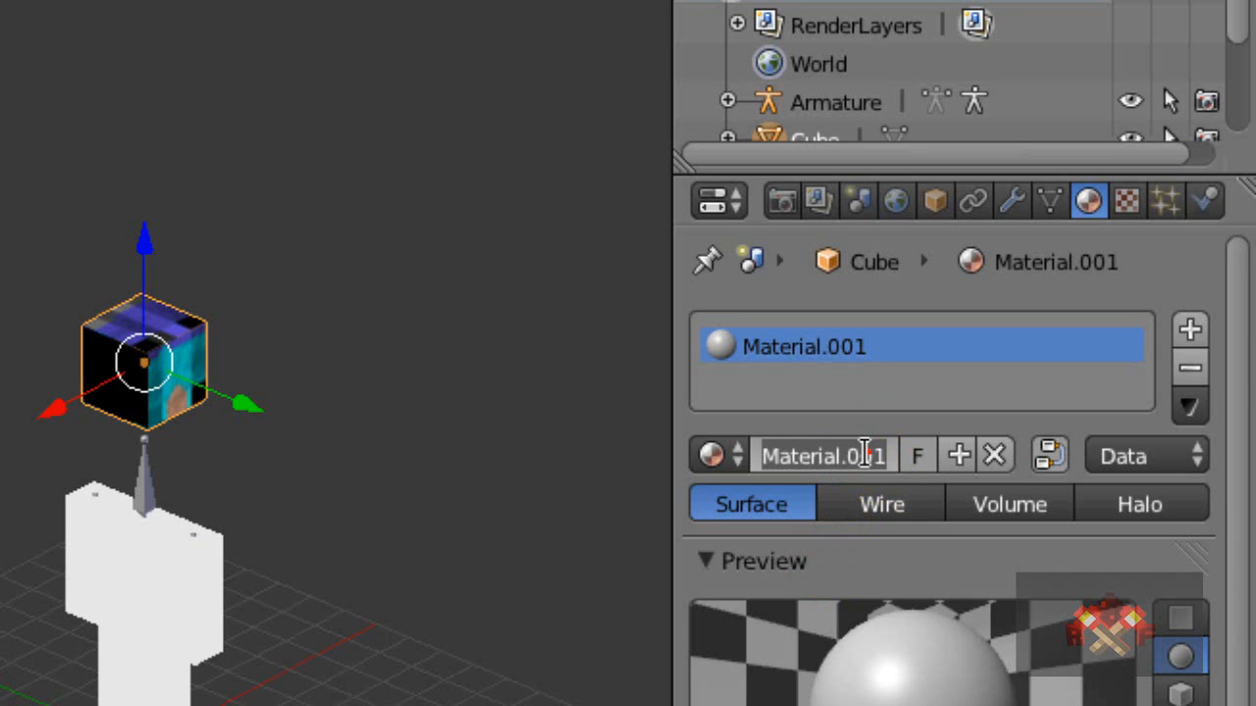
text(Head)
click(877, 454)
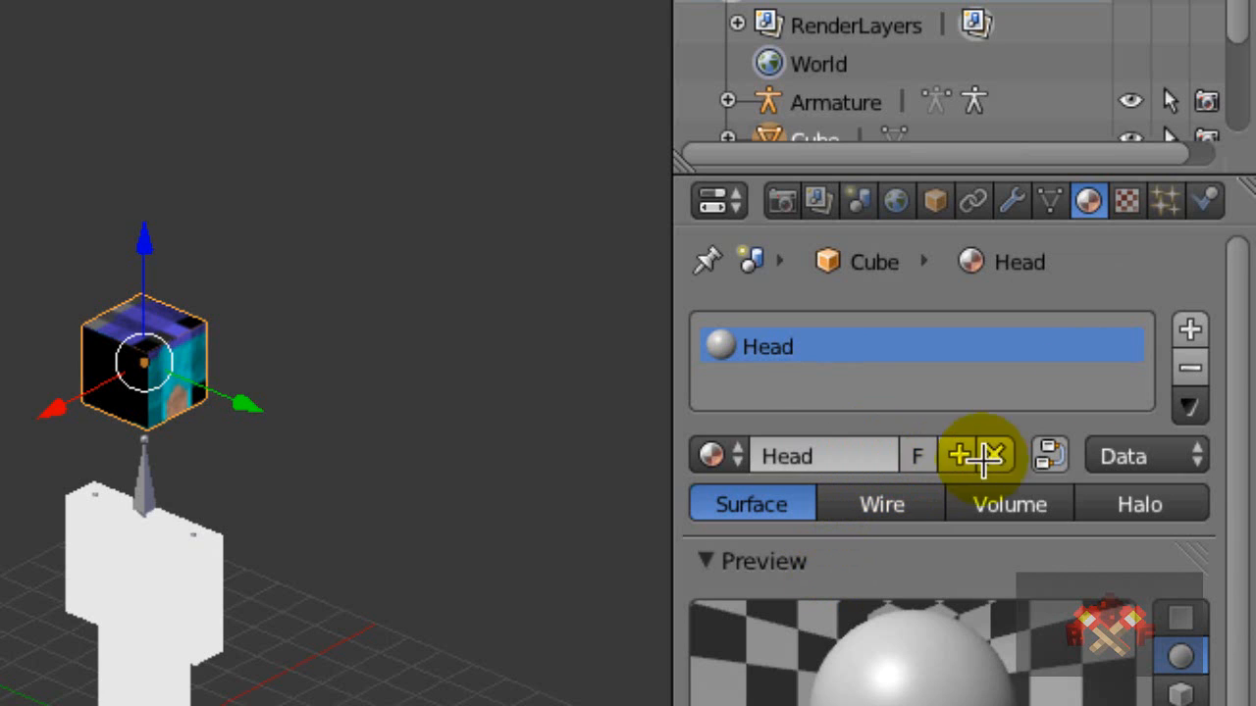
Add a new Image or Movie texture to the Head material, using Steve- A2.png as its image.
click(1126, 200)
click(1128, 192)
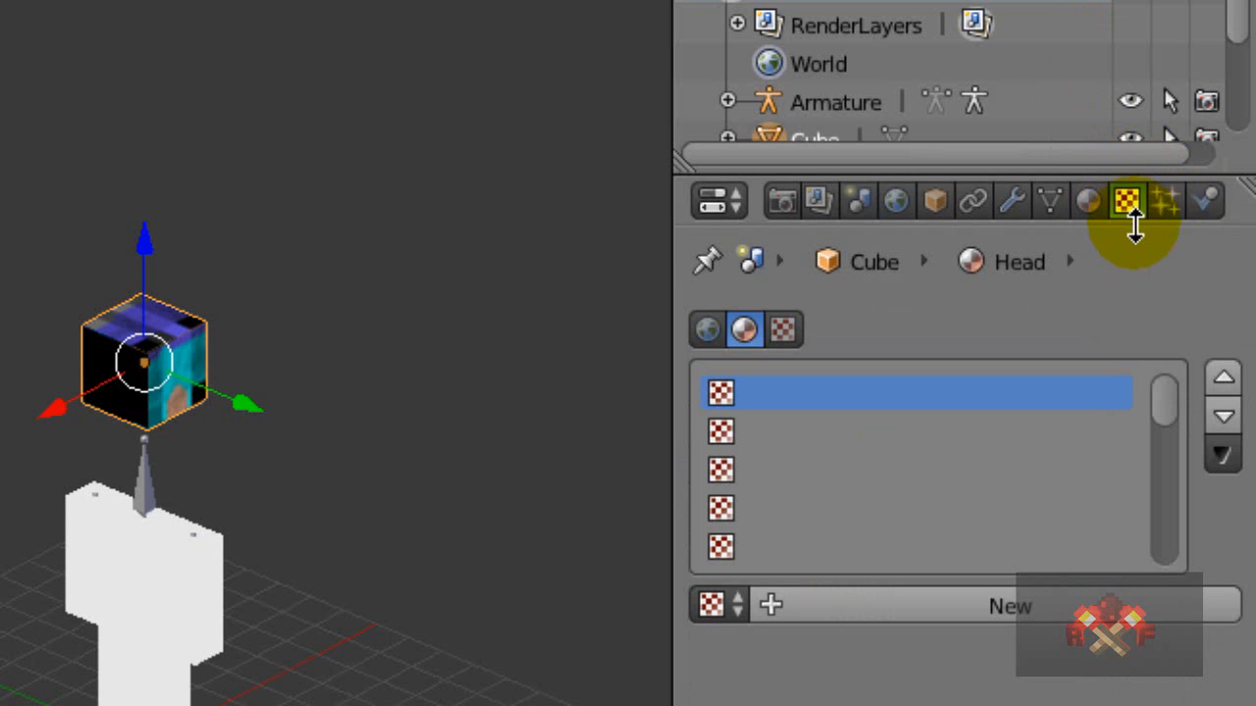
click(1127, 201)
click(922, 469)
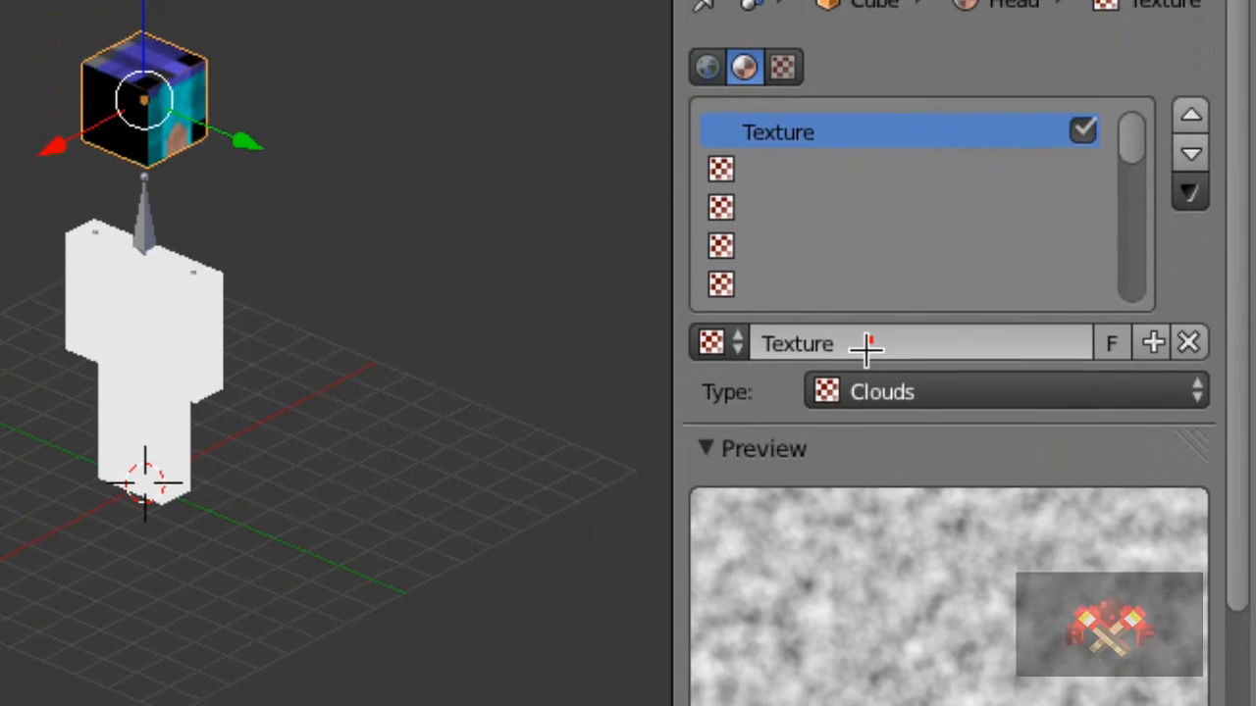
click(883, 535)
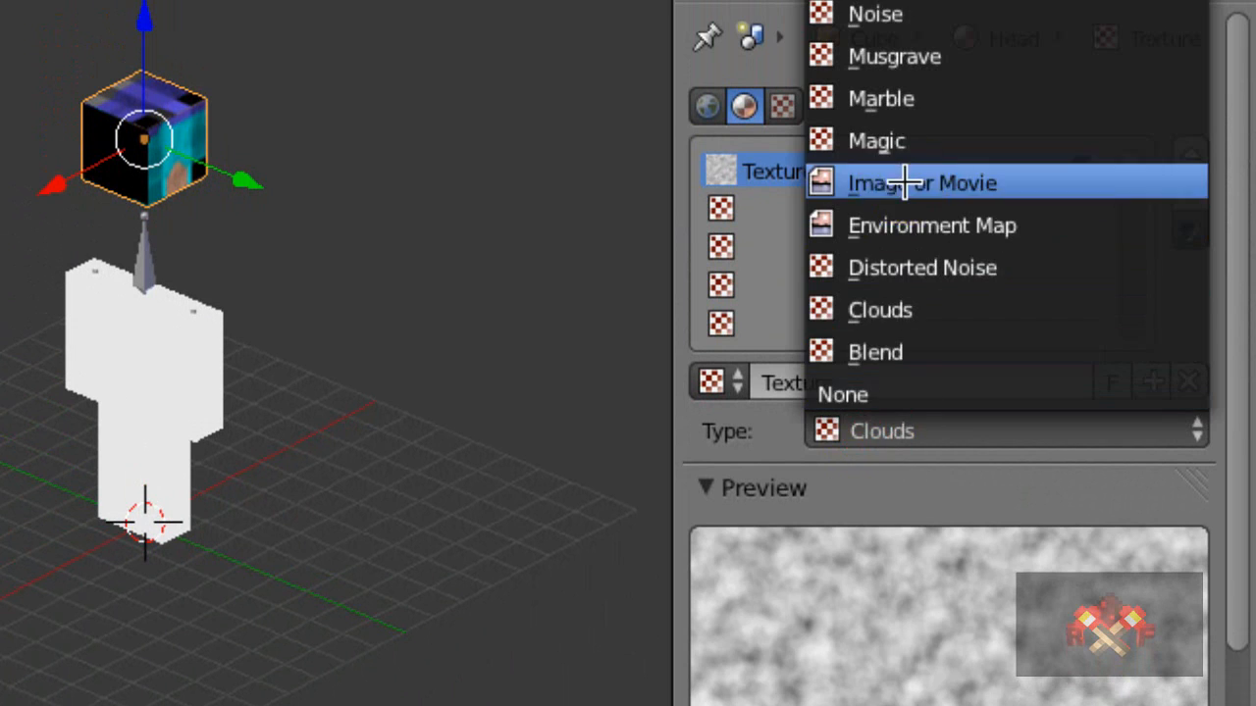
click(896, 183)
scroll(769, 516, down, 10)
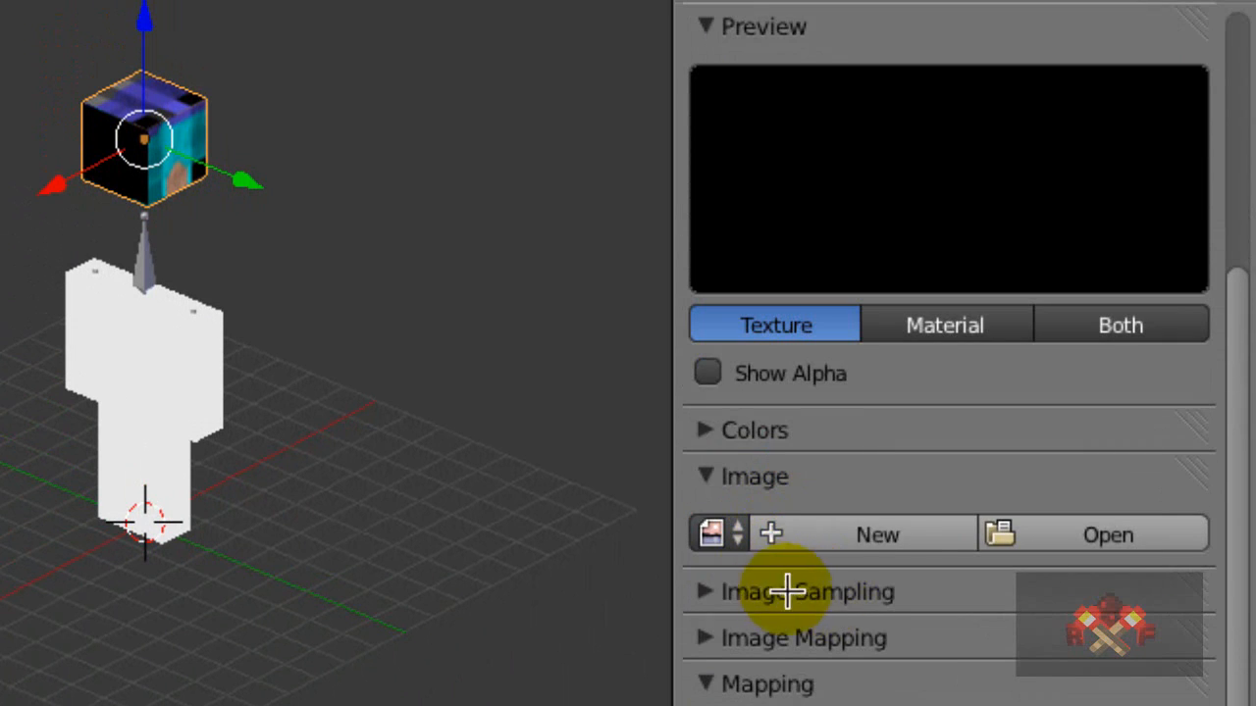
click(710, 533)
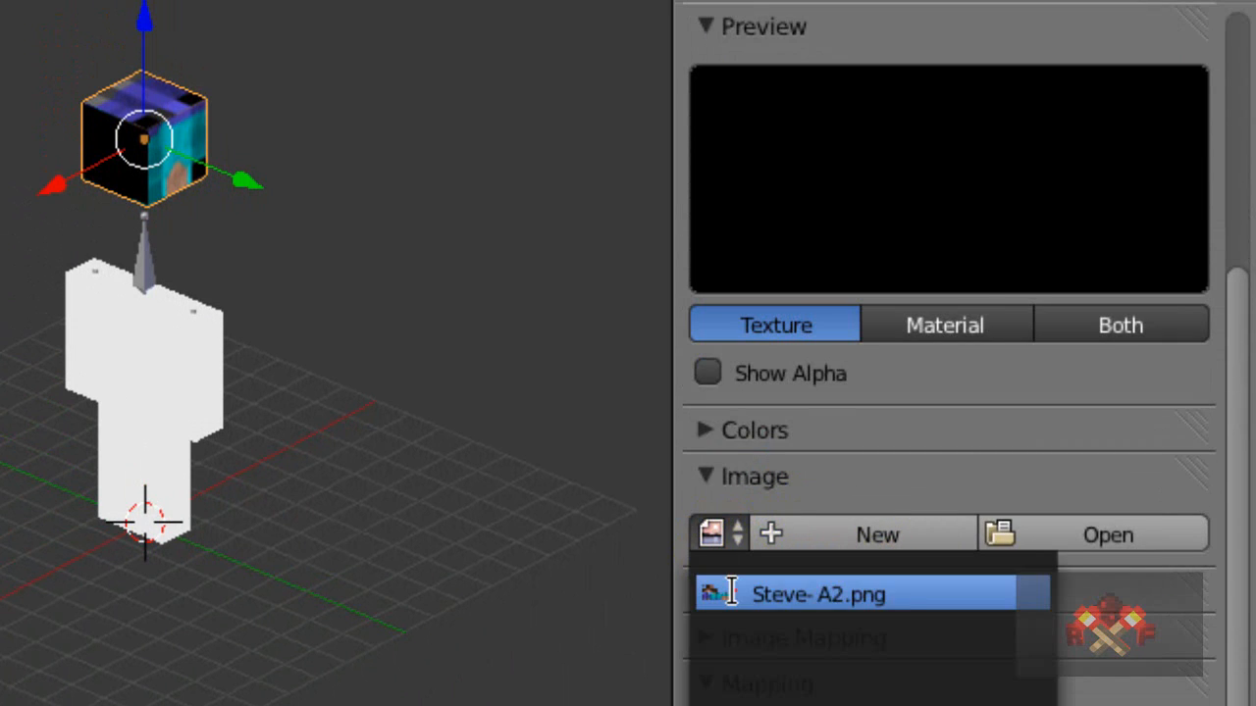
click(726, 589)
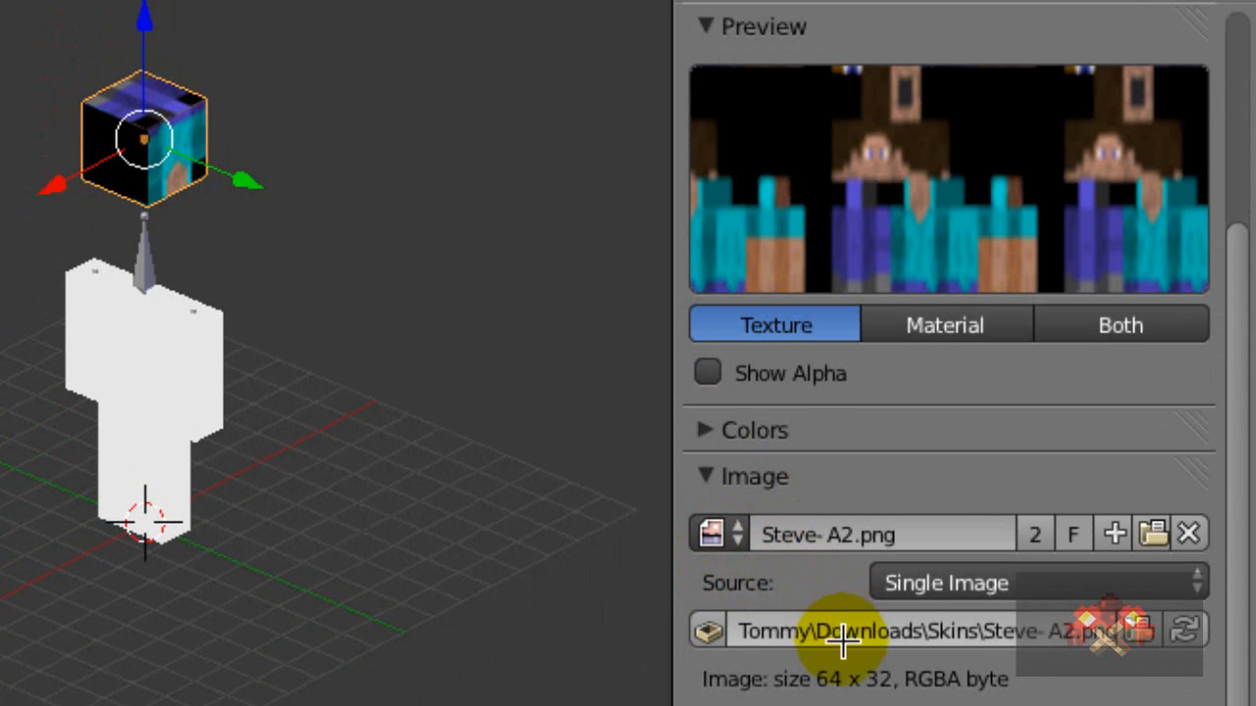
Set the head texture's mapping coordinates to UV.
scroll(835, 638, down, 10)
scroll(848, 613, down, 3)
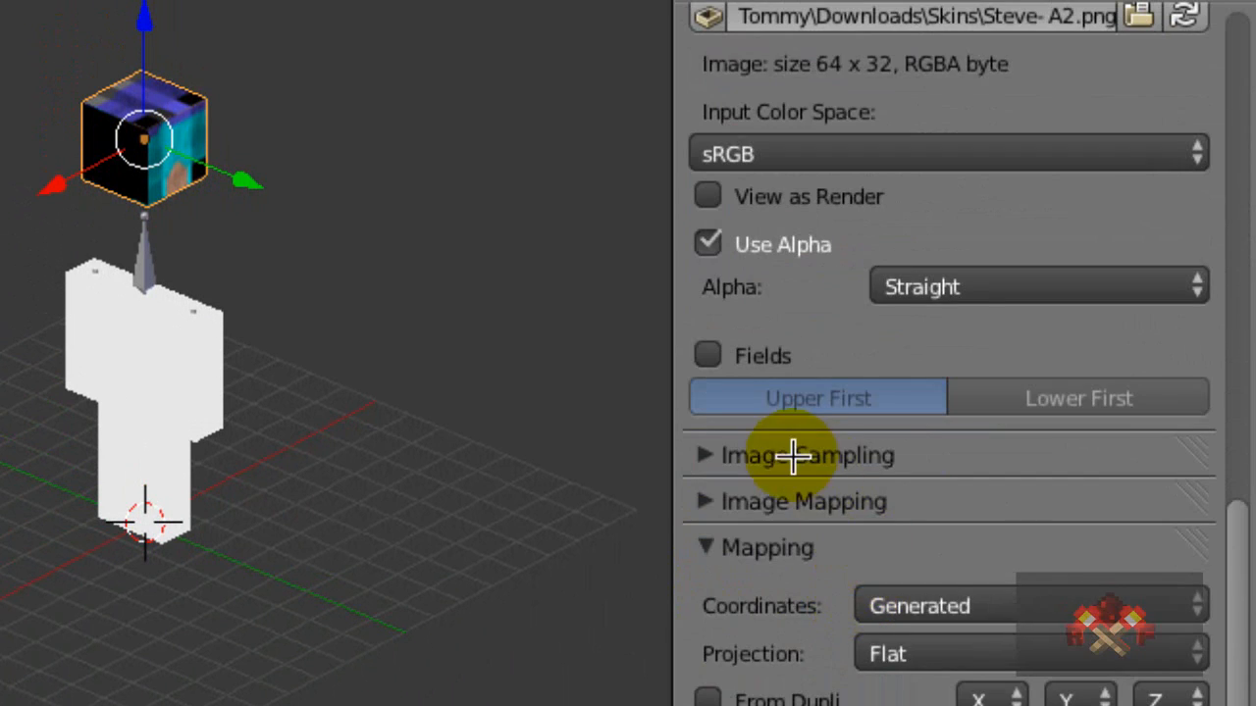
click(891, 606)
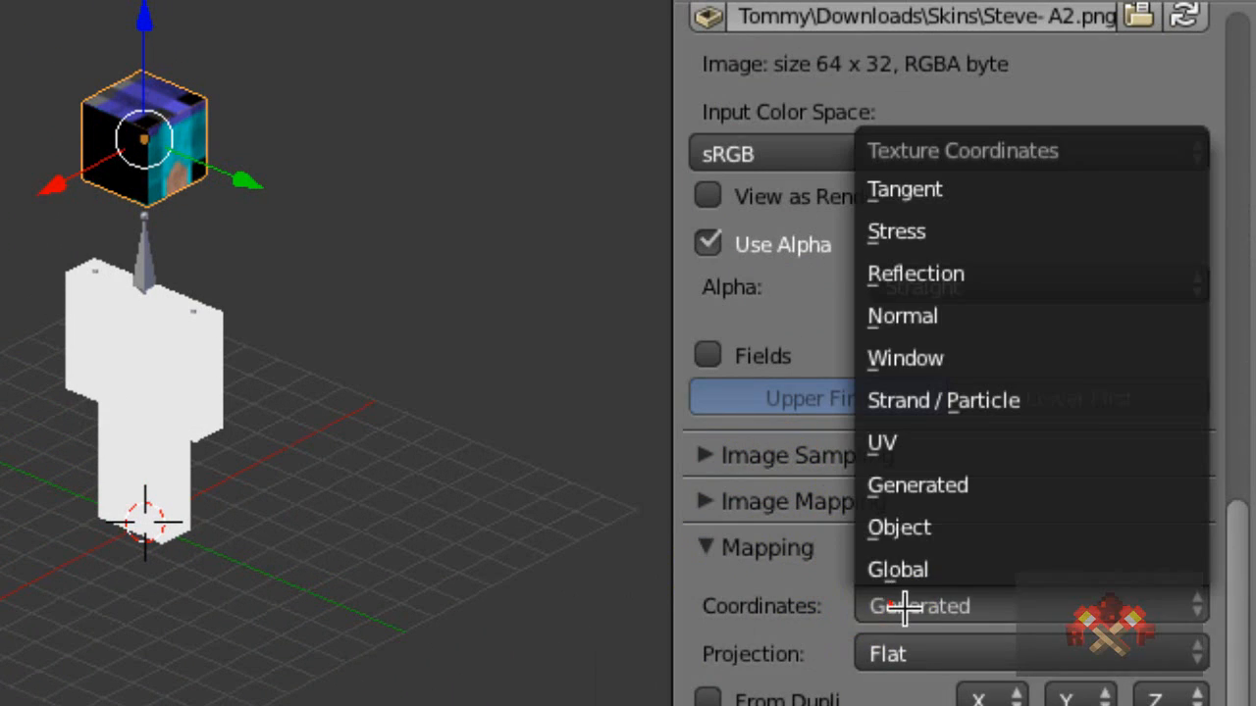
click(909, 601)
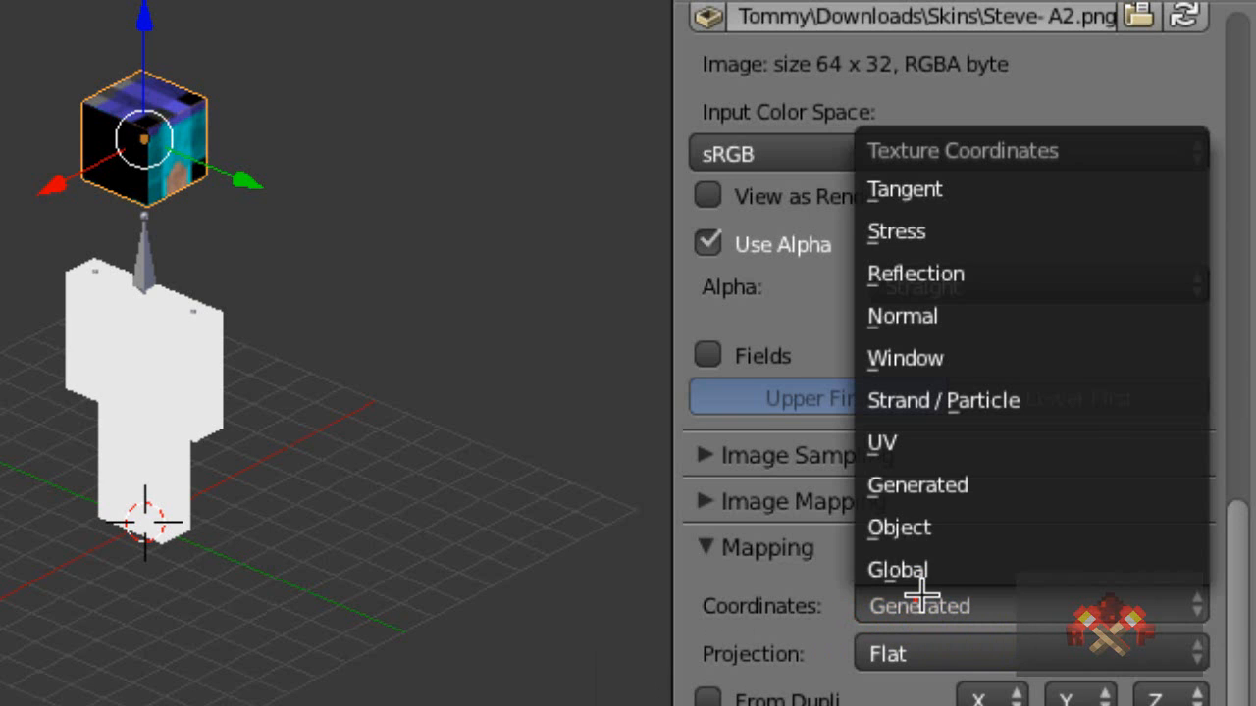
click(971, 441)
Turn off Interpolation in the head texture's image sampling and return to the material properties.
click(830, 467)
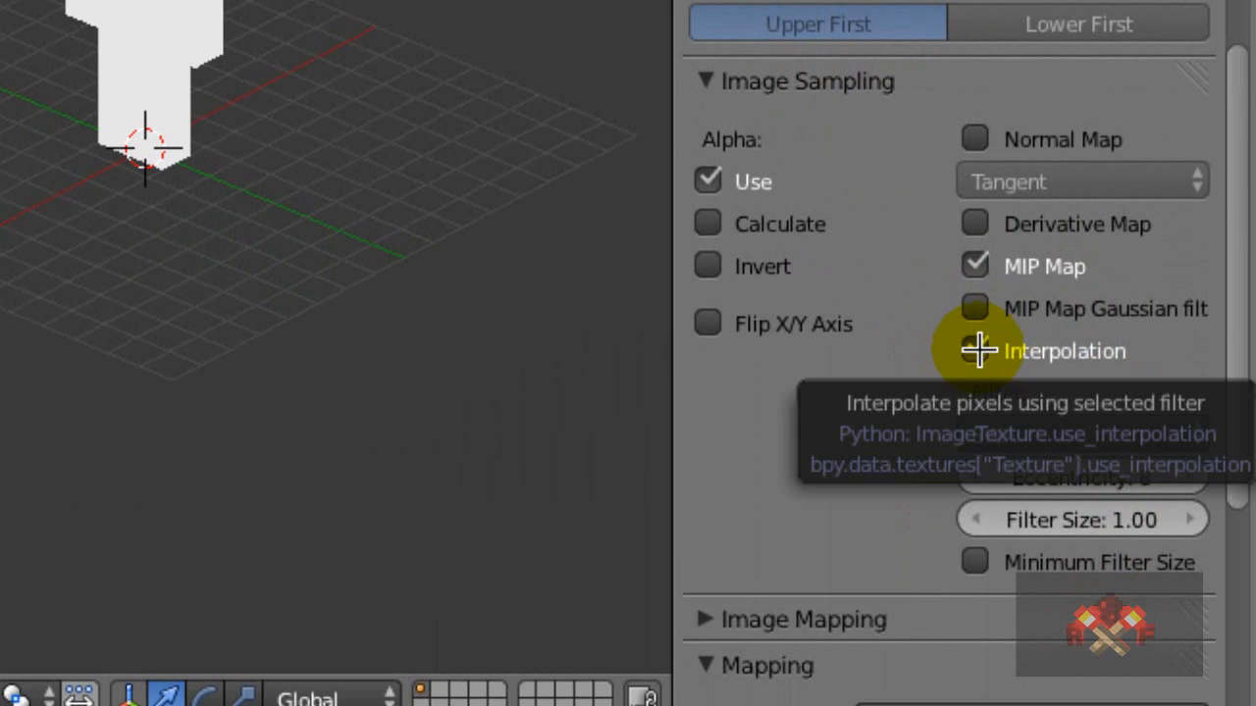
click(976, 350)
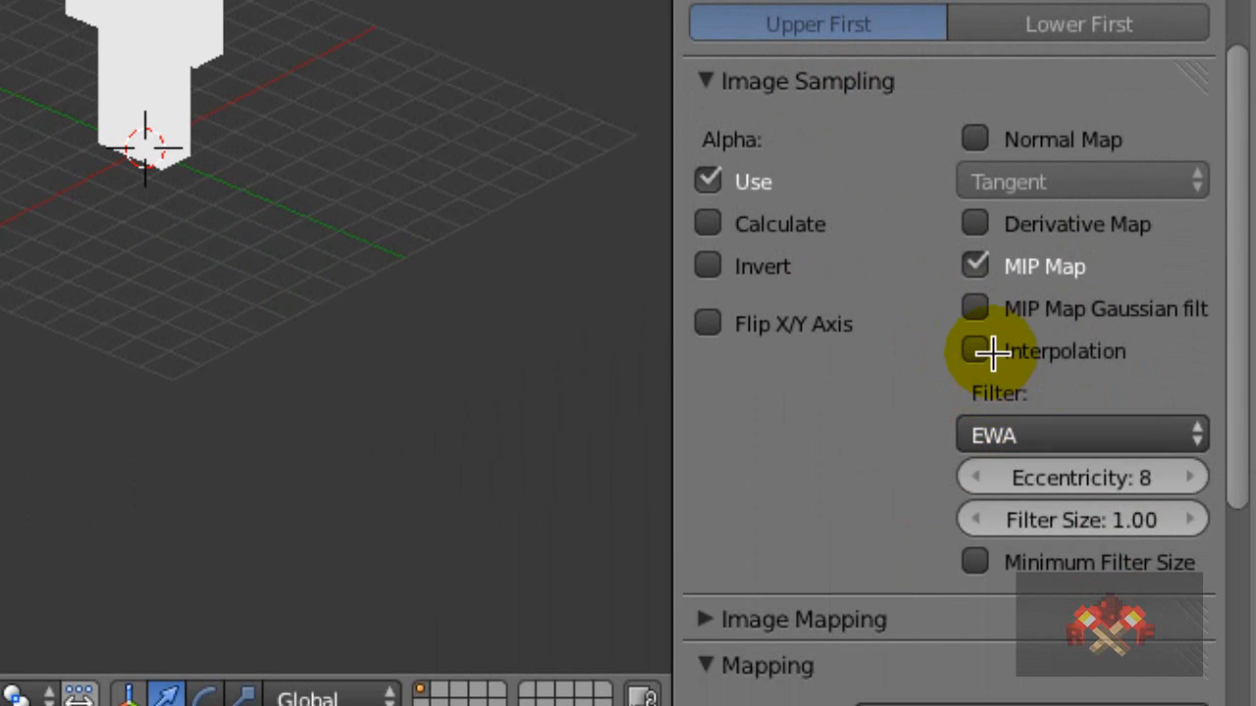
click(991, 353)
scroll(966, 294, up, 15)
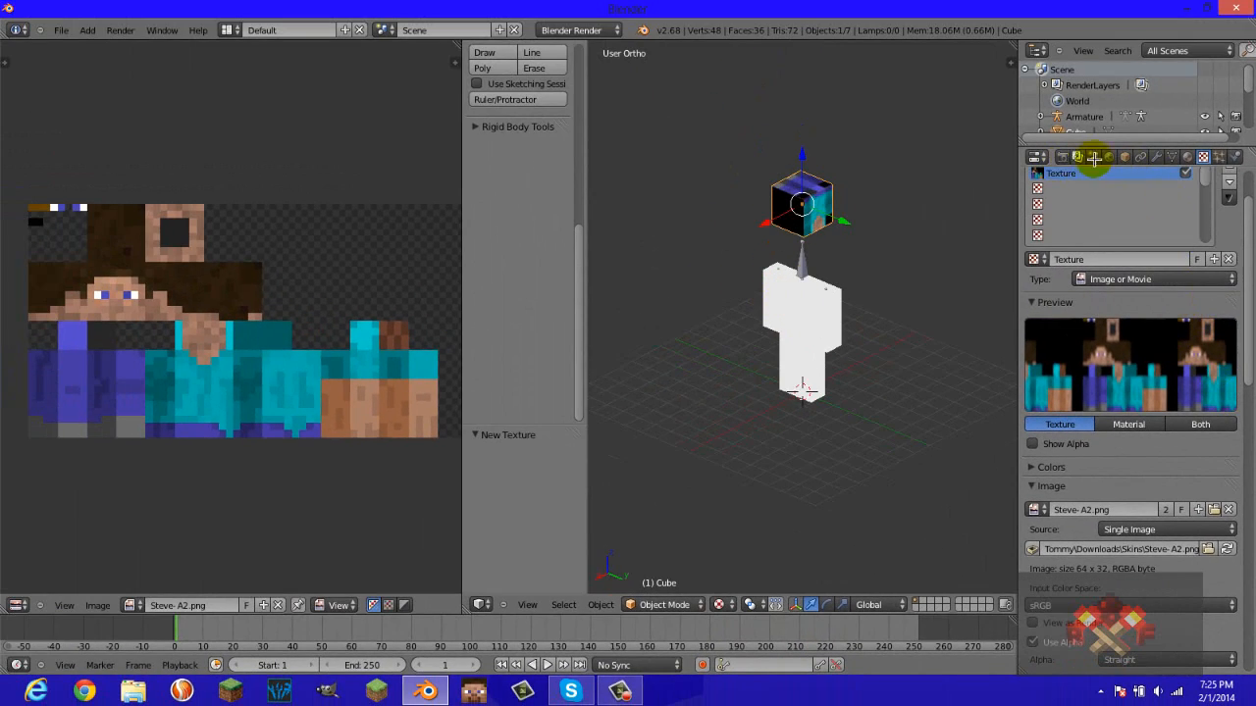
click(1189, 157)
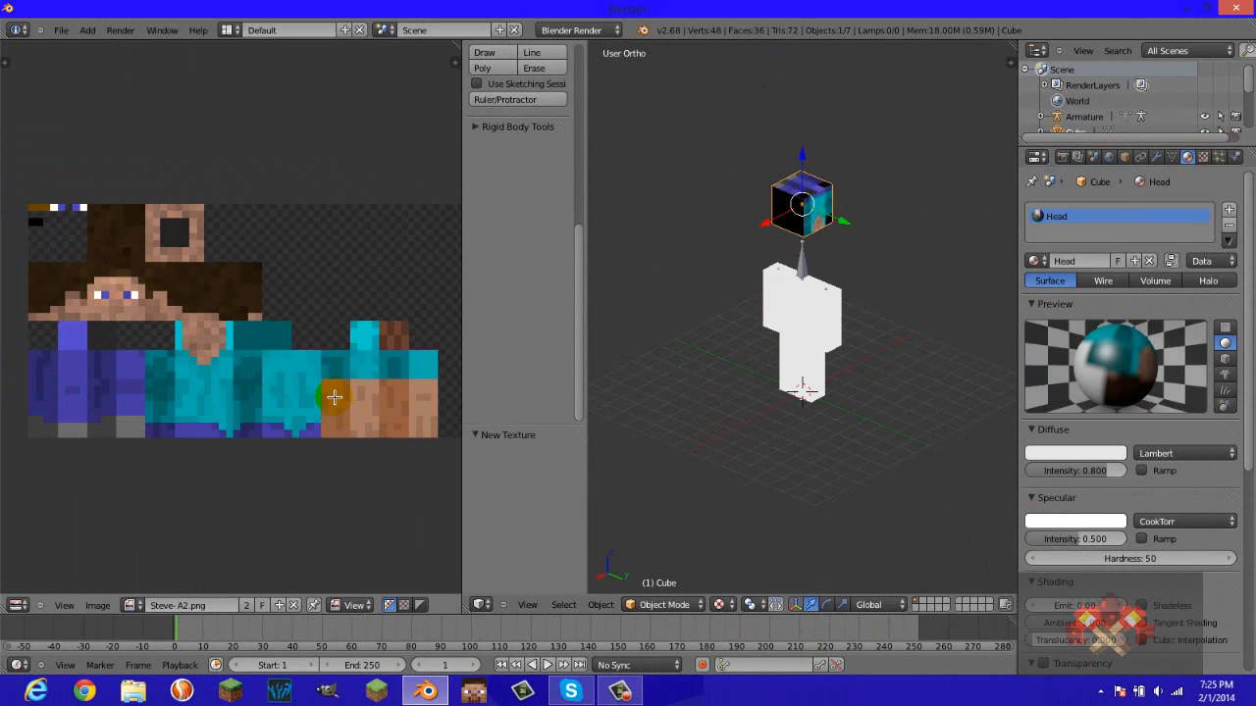
Put the head cube in Edit Mode with face selection and select its faces one at a time.
key(Tab)
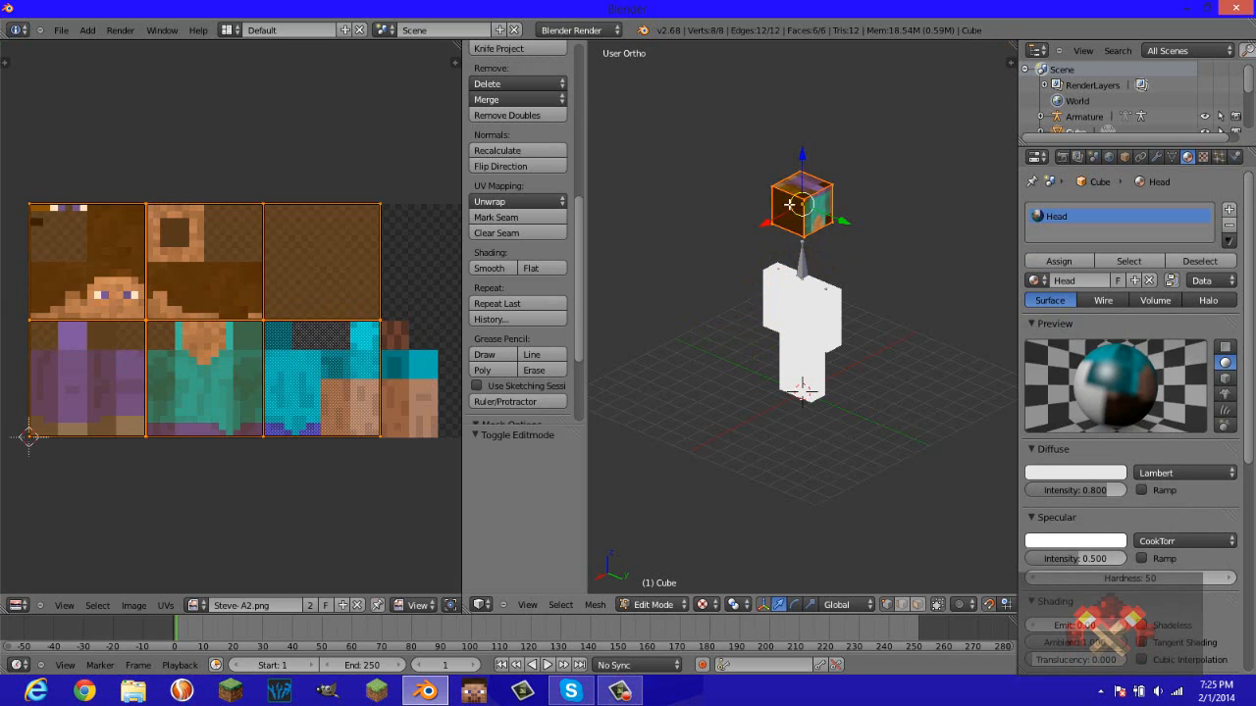
right_click(785, 197)
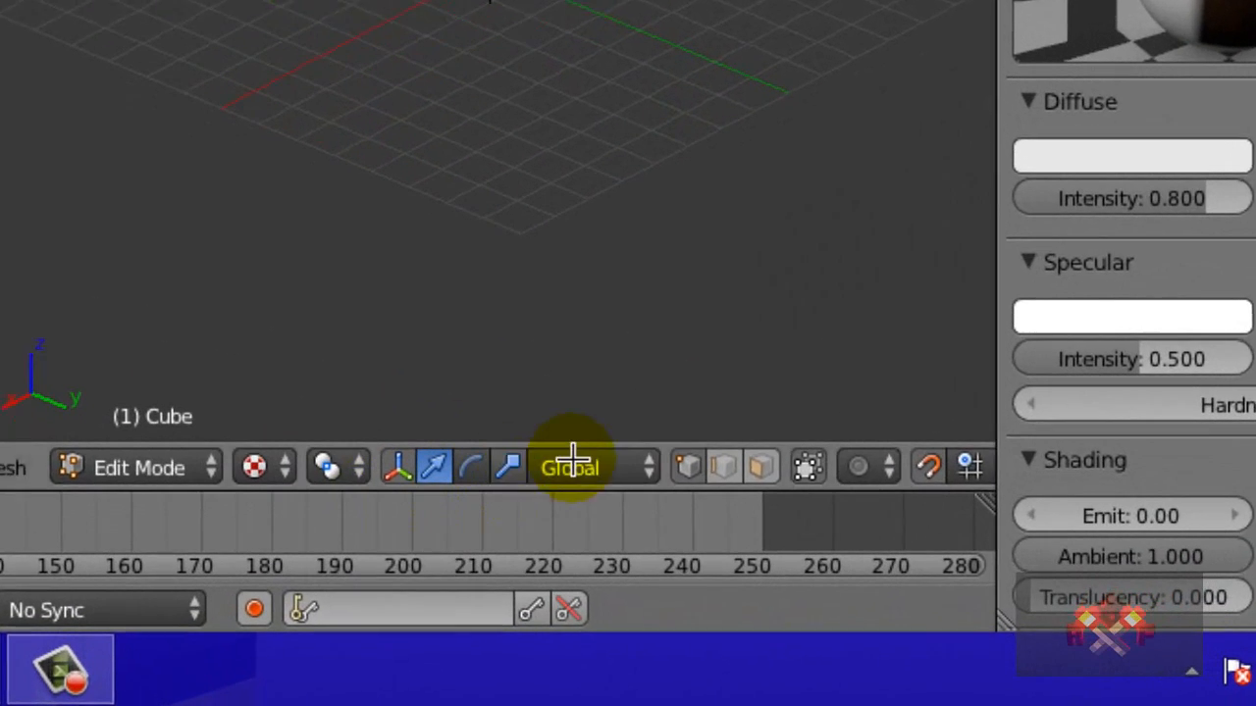
scroll(818, 606, down, 3)
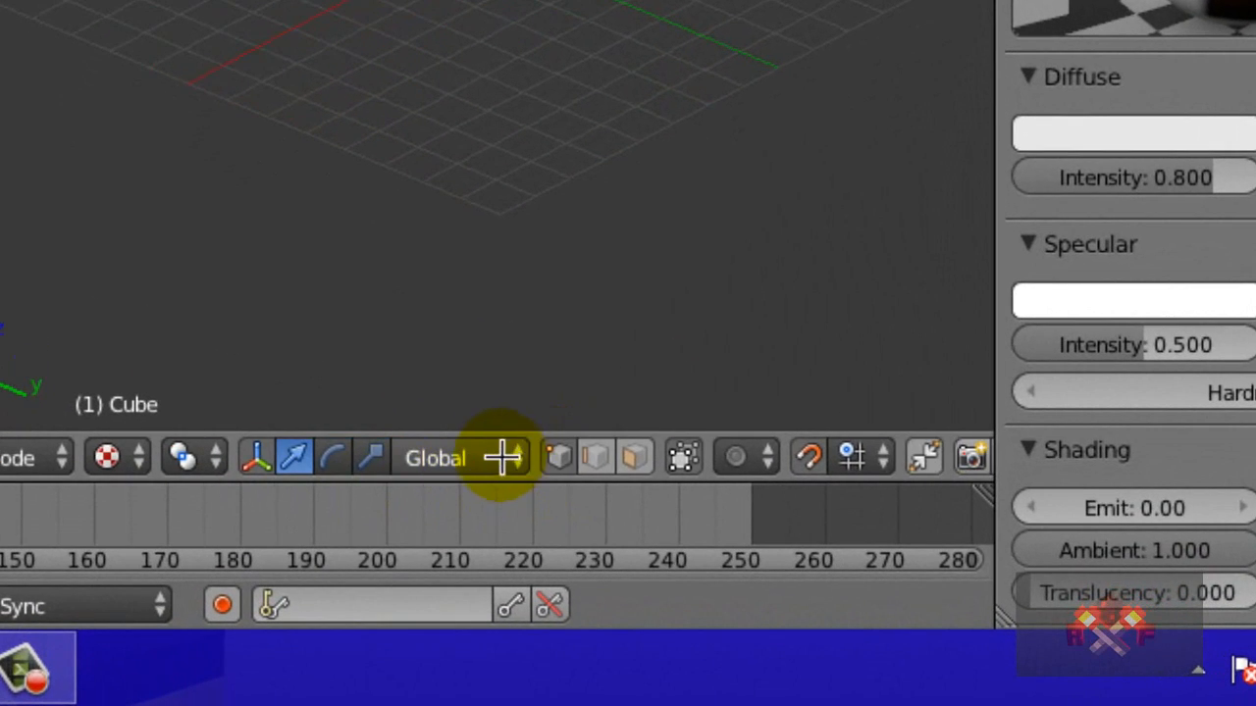
click(633, 459)
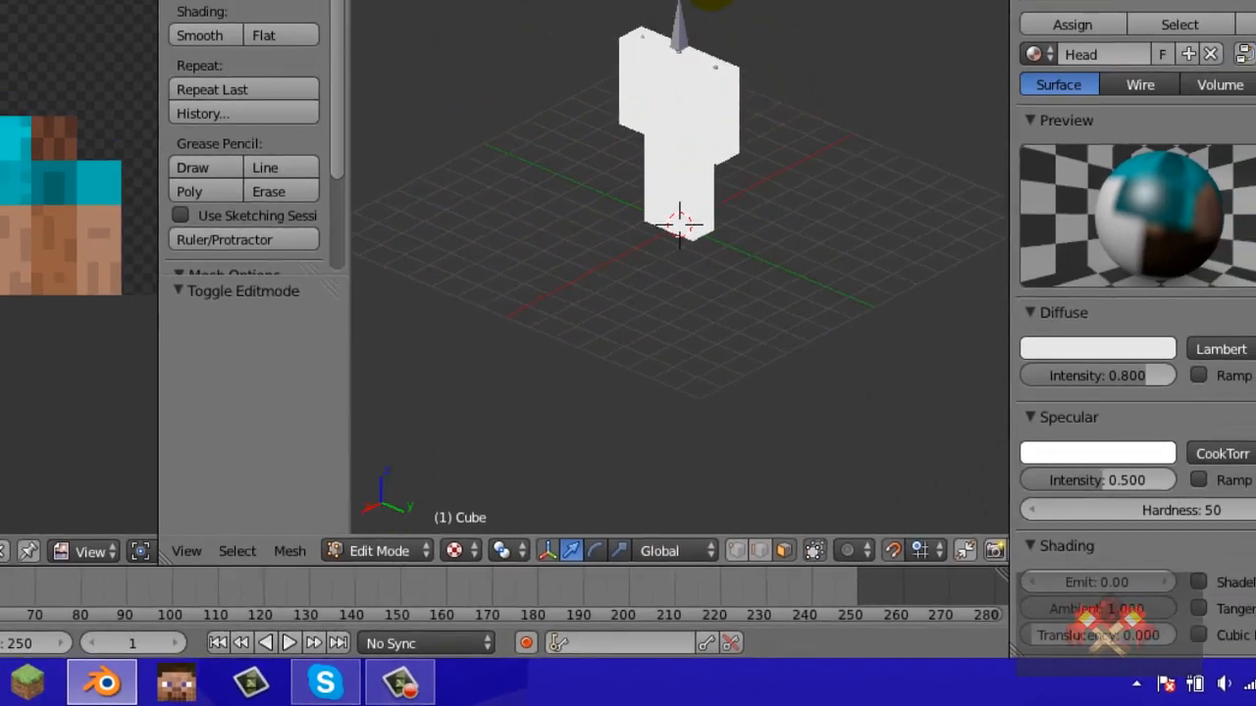
right_click(794, 217)
right_click(810, 212)
right_click(808, 207)
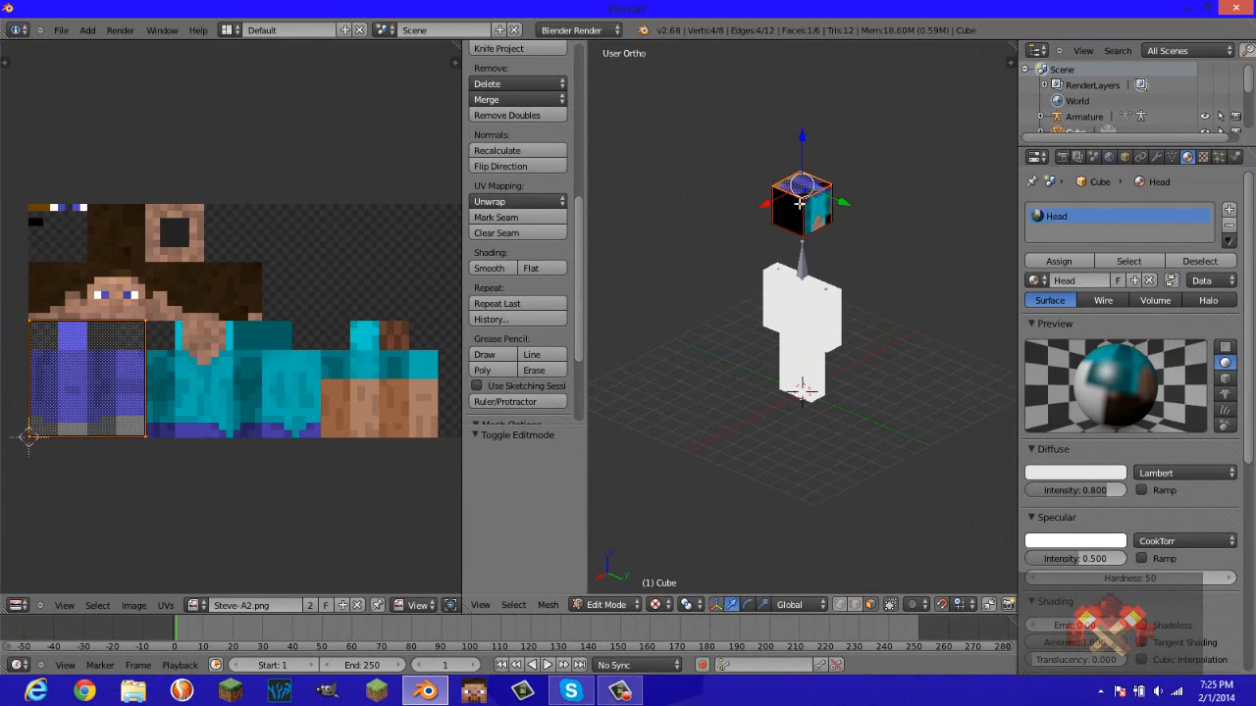
right_click(800, 205)
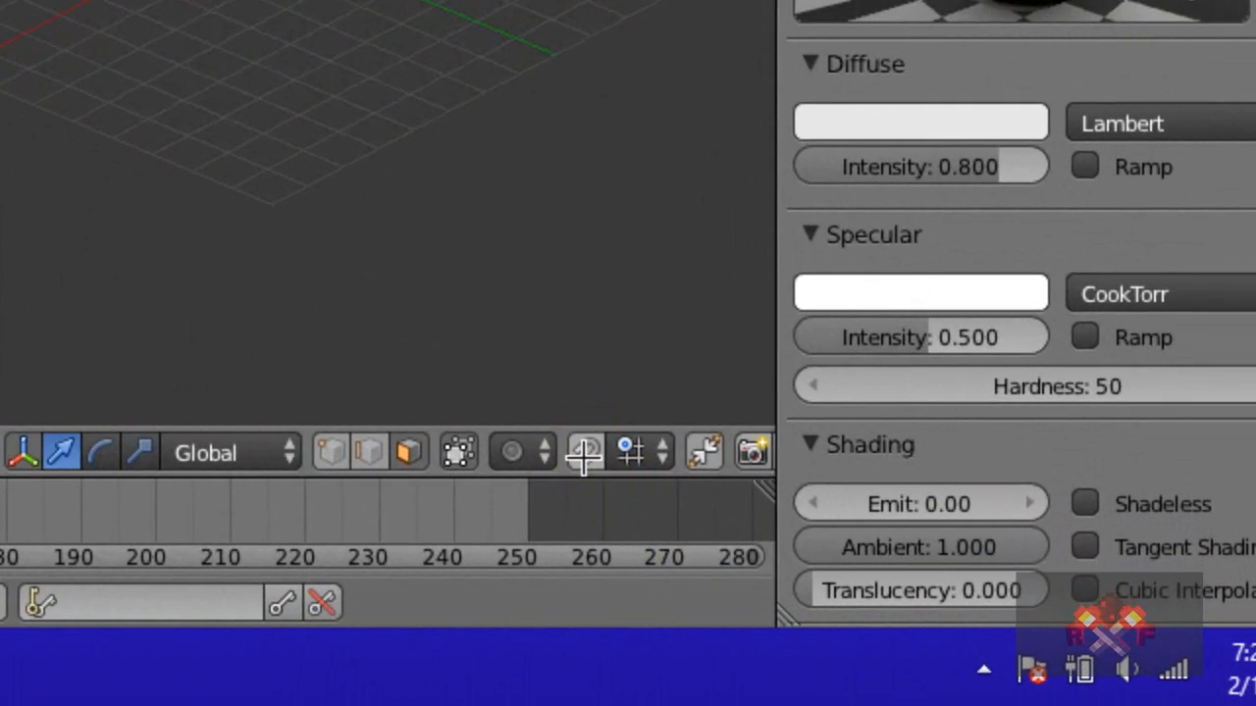
Turn on Snap to Pixels for the UVs and move the head's front-face UV square over the face area of the skin.
click(584, 453)
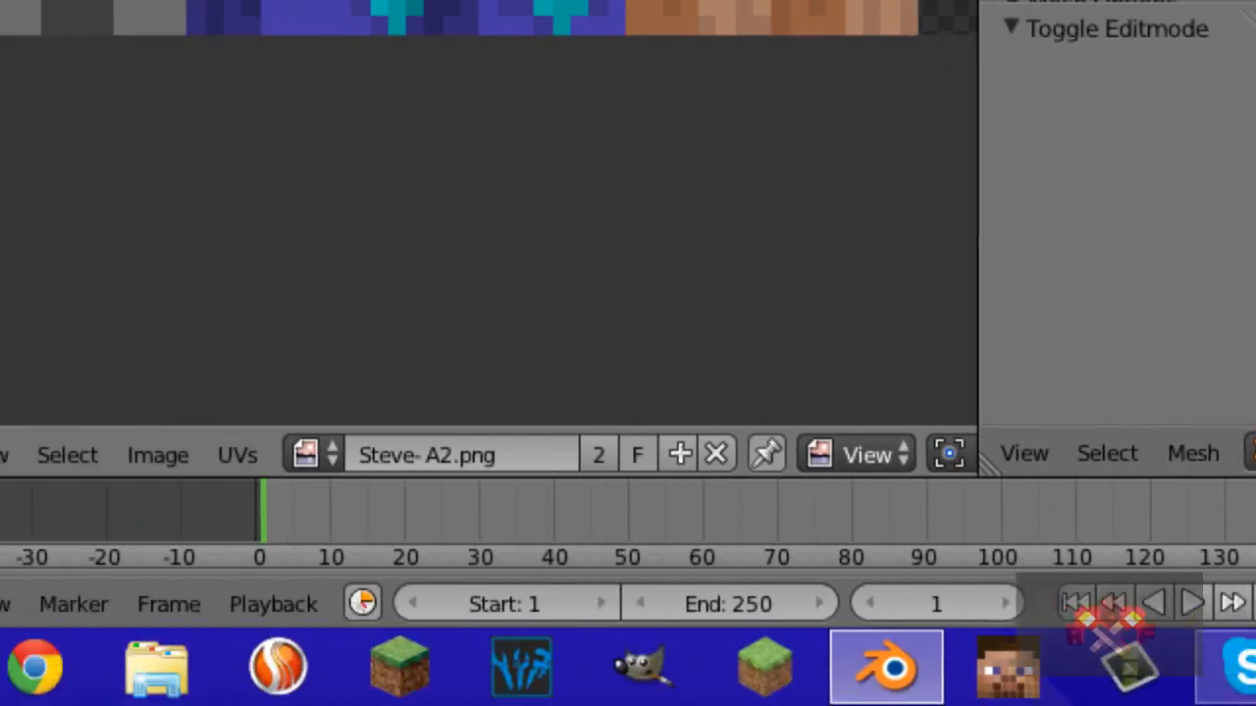
click(236, 455)
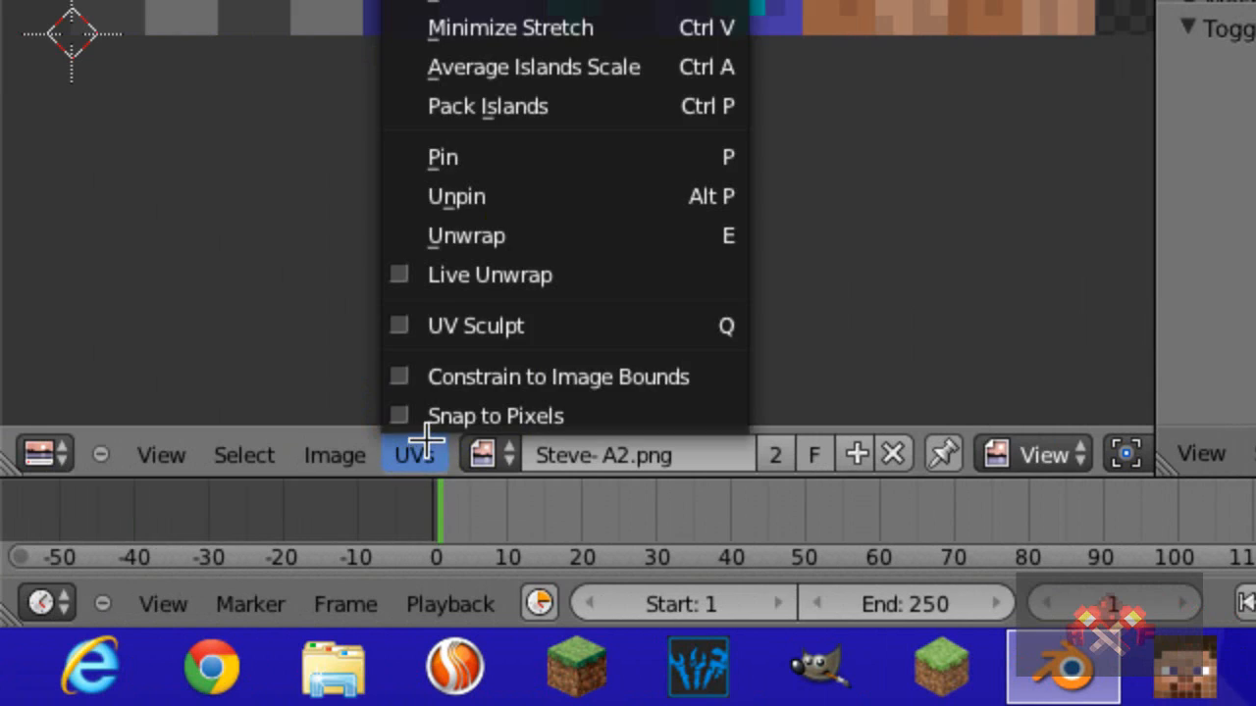
click(257, 415)
right_click(482, 45)
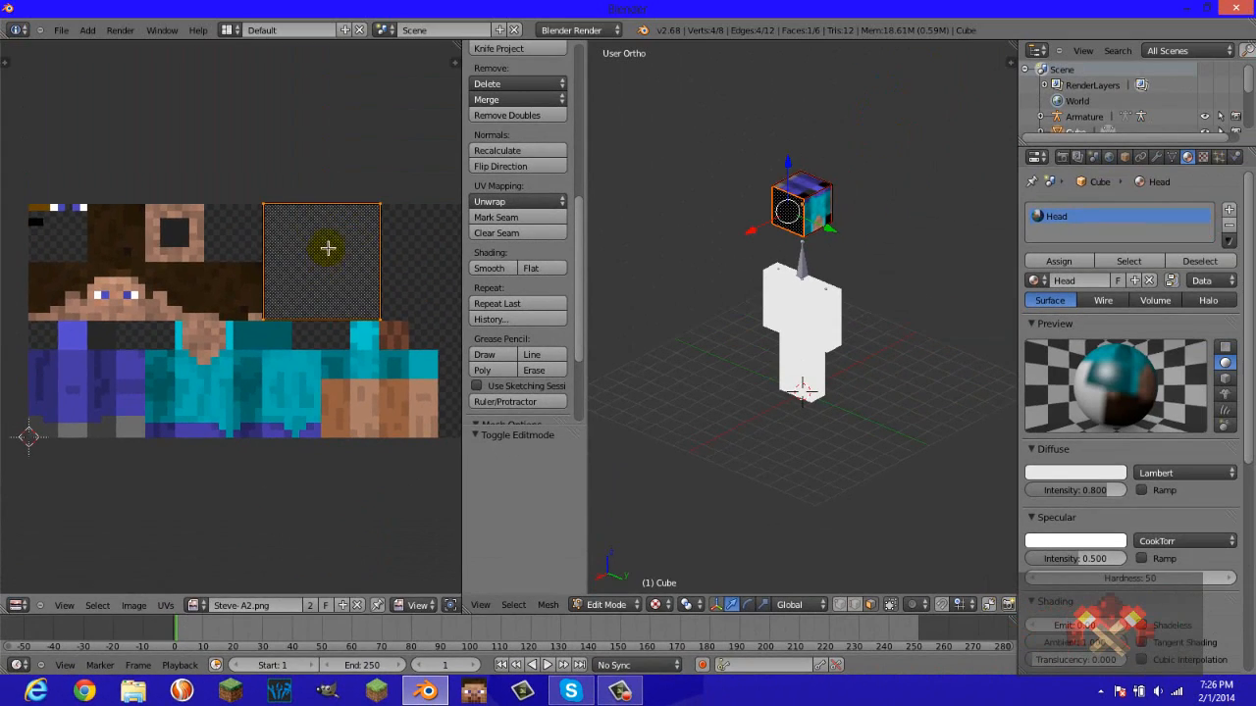
key(g)
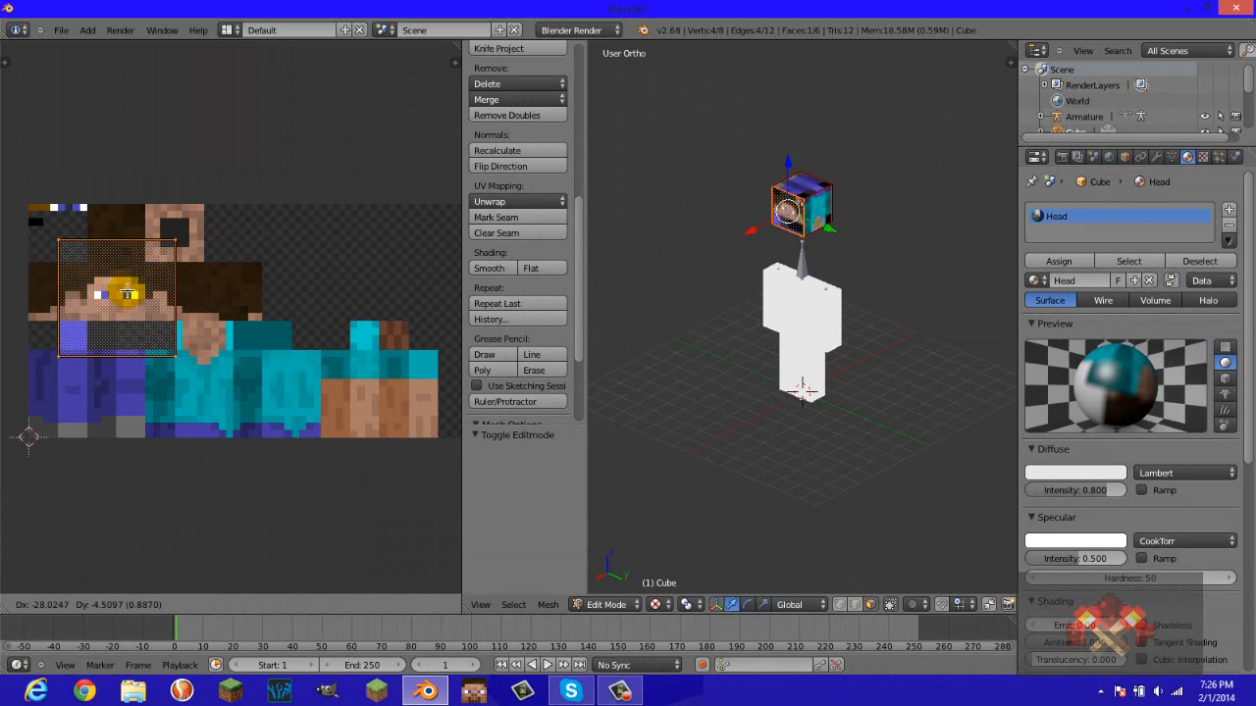
click(159, 255)
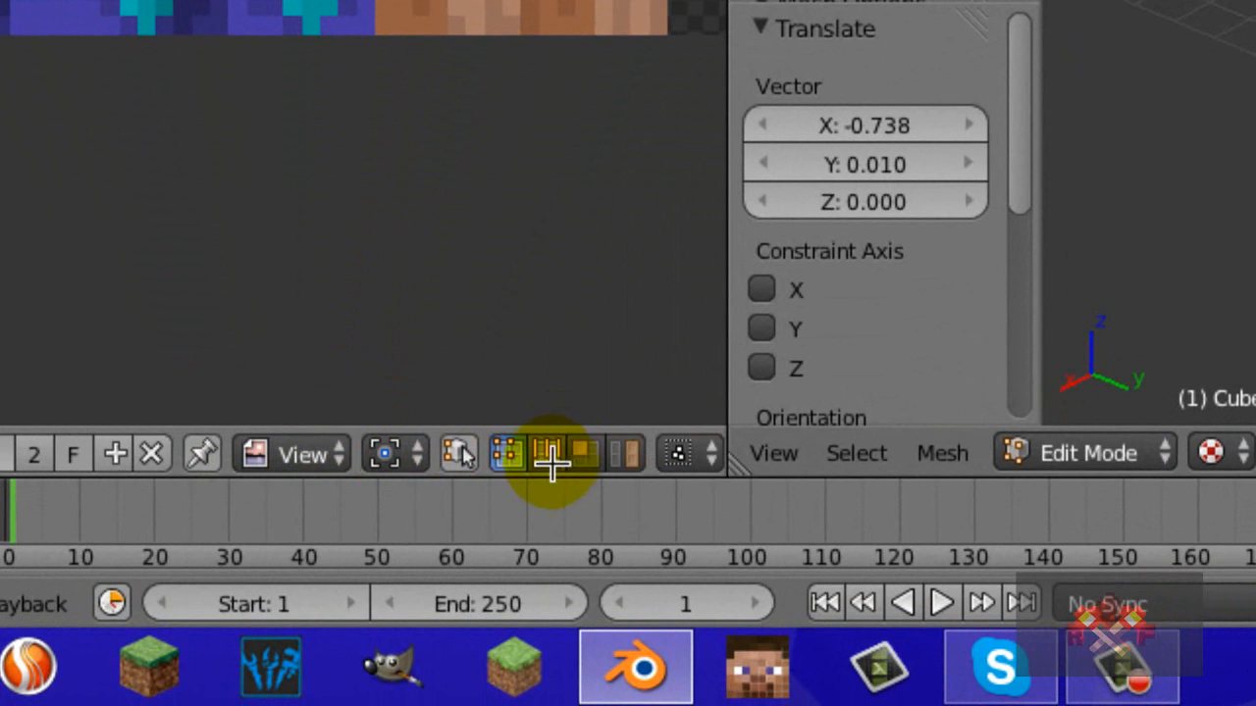
In UV edge selection, pull in the upper and right edges of the front-face UV square until it frames only Steve's face.
click(549, 456)
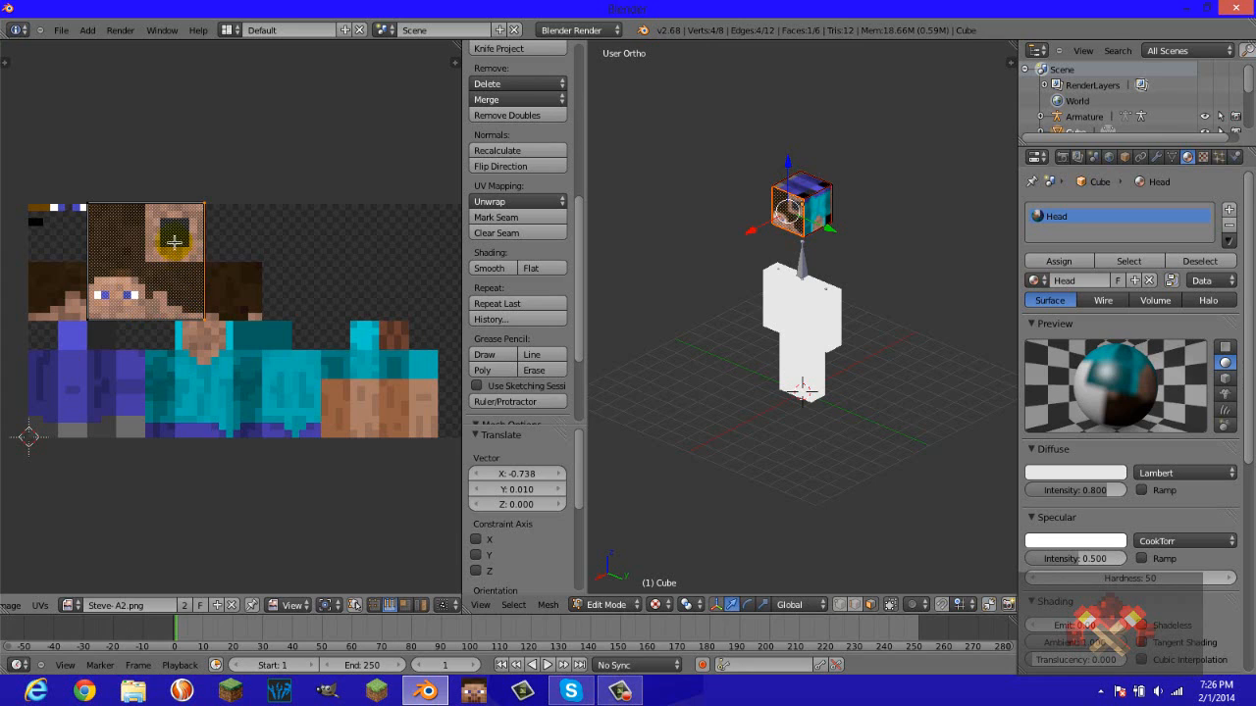
key(g)
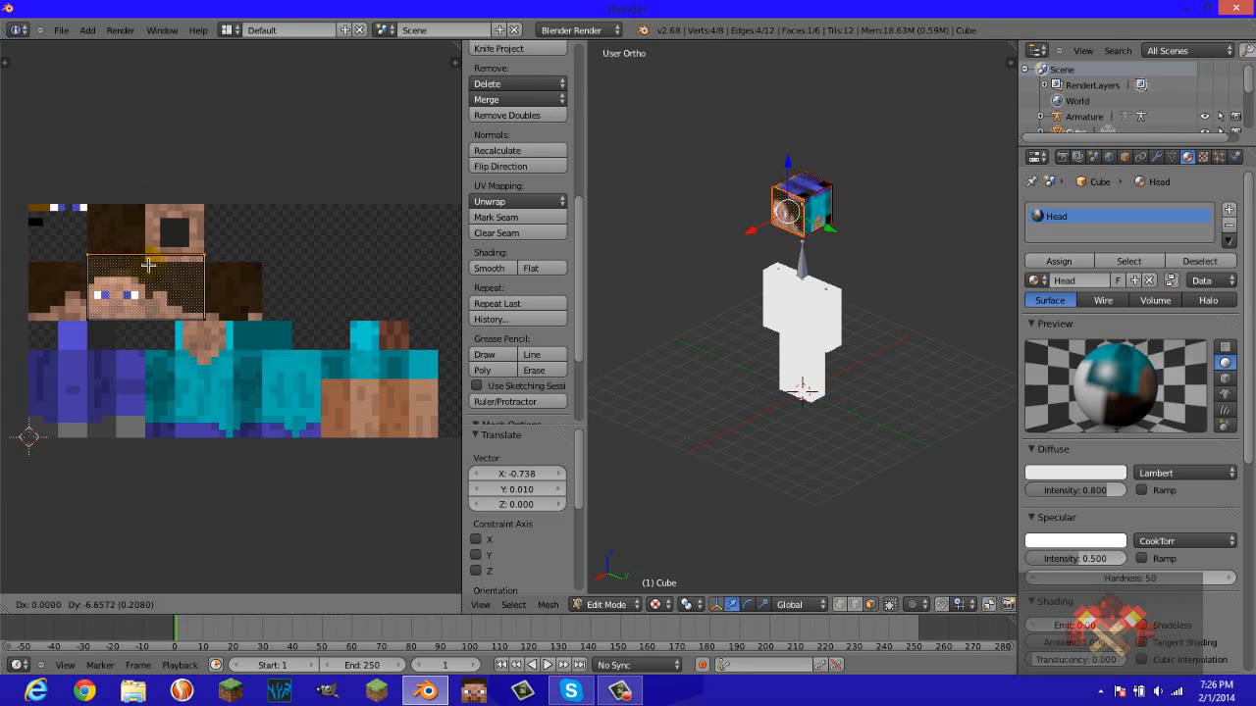
click(148, 271)
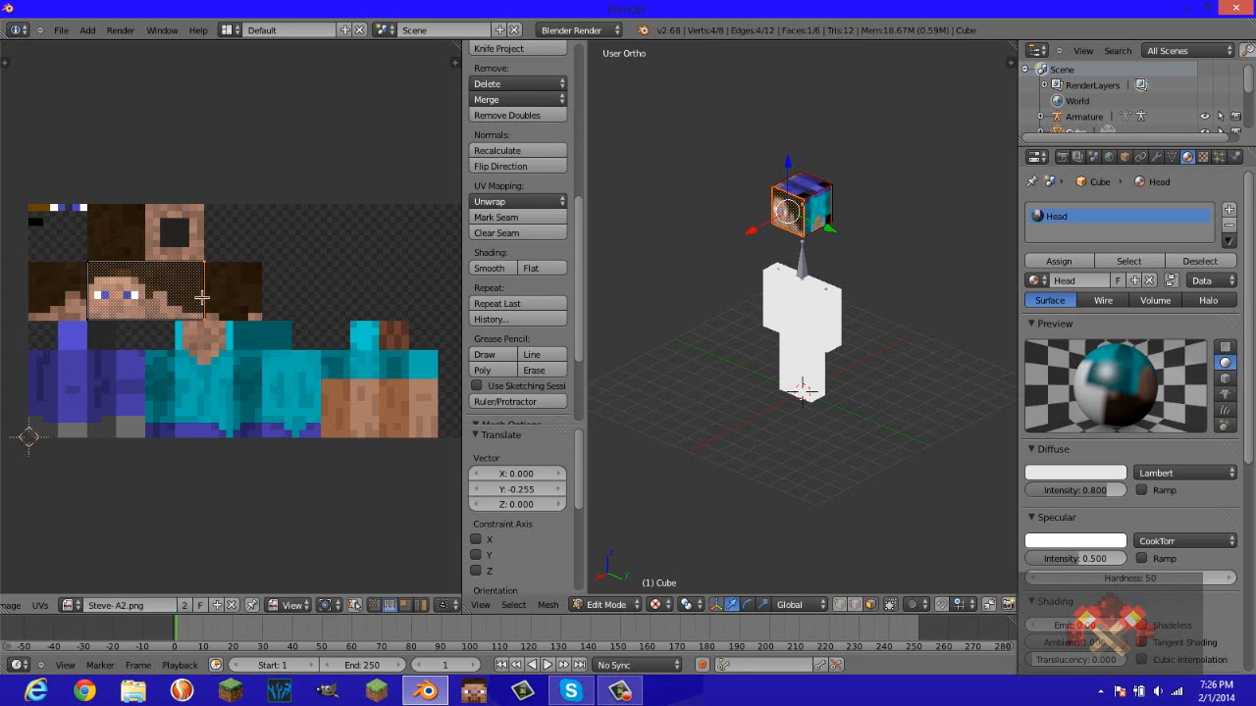
key(g)
click(137, 297)
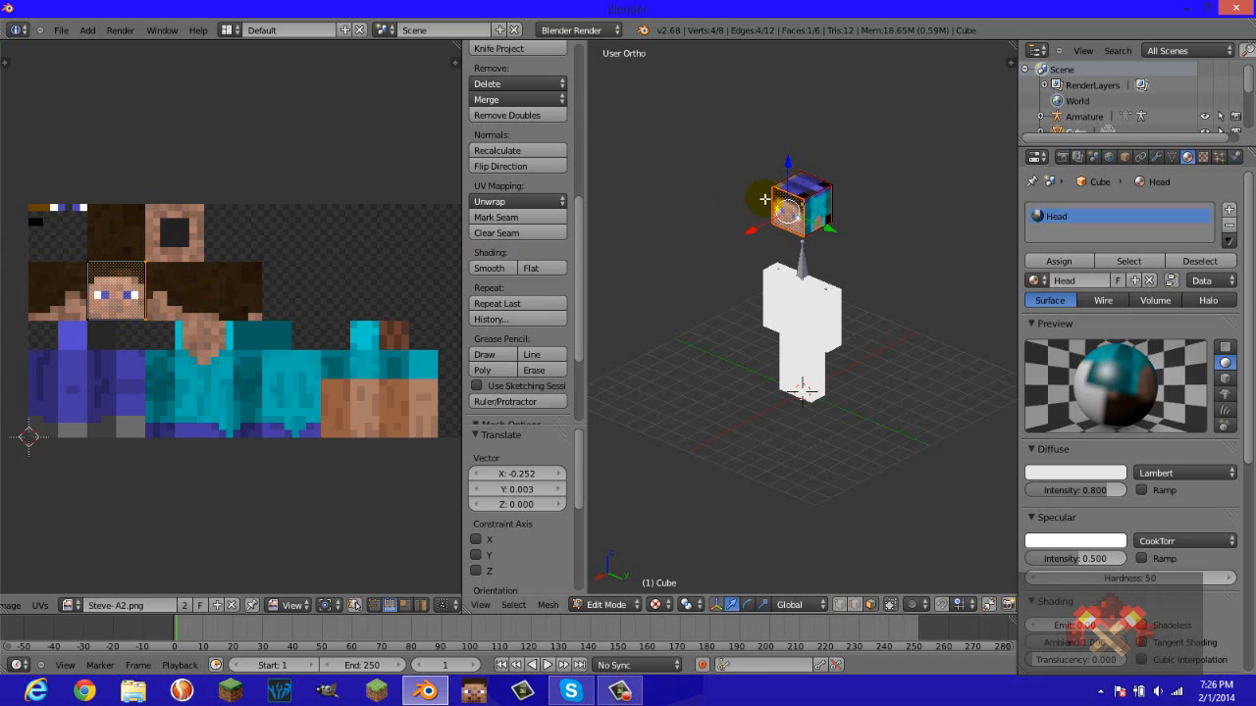
scroll(797, 245, up, 3)
shift+middle_drag(820, 275, 822, 395)
scroll(819, 394, up, 3)
shift+middle_drag(823, 330, 830, 390)
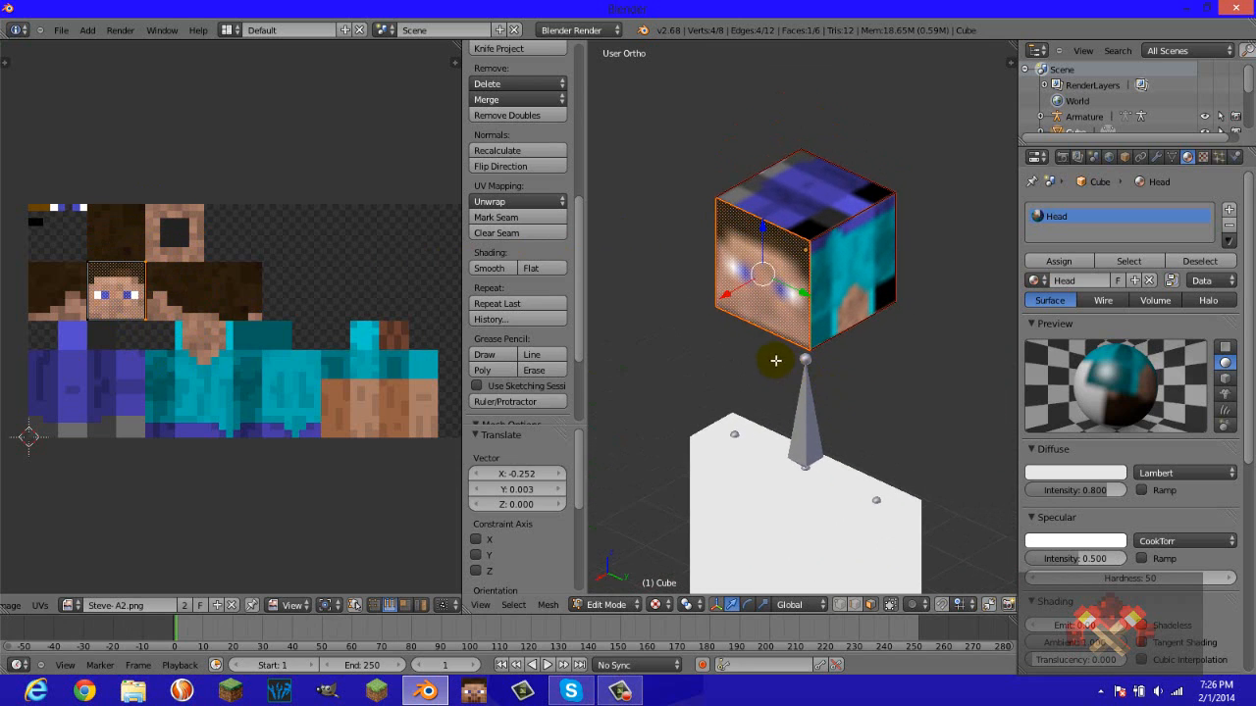
Save the Blender file as Tutorial.blend in the Minecraft folder.
key(ctrl+s)
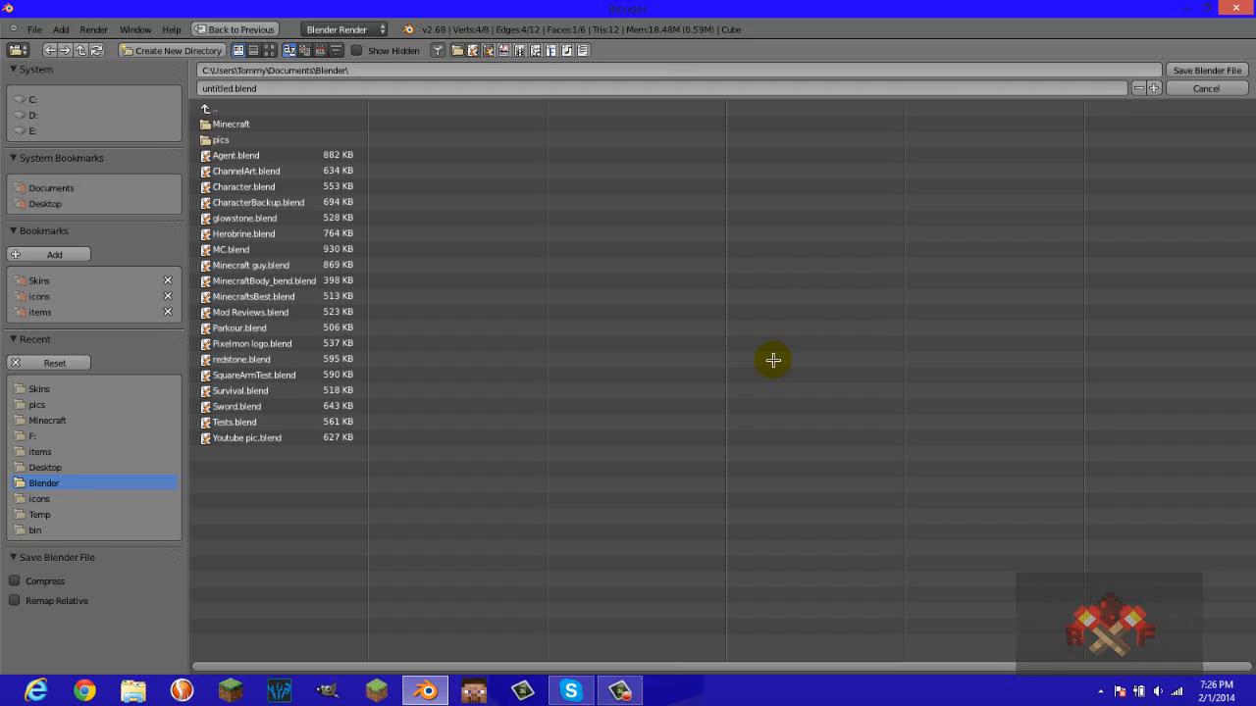
click(276, 89)
text(Tu)
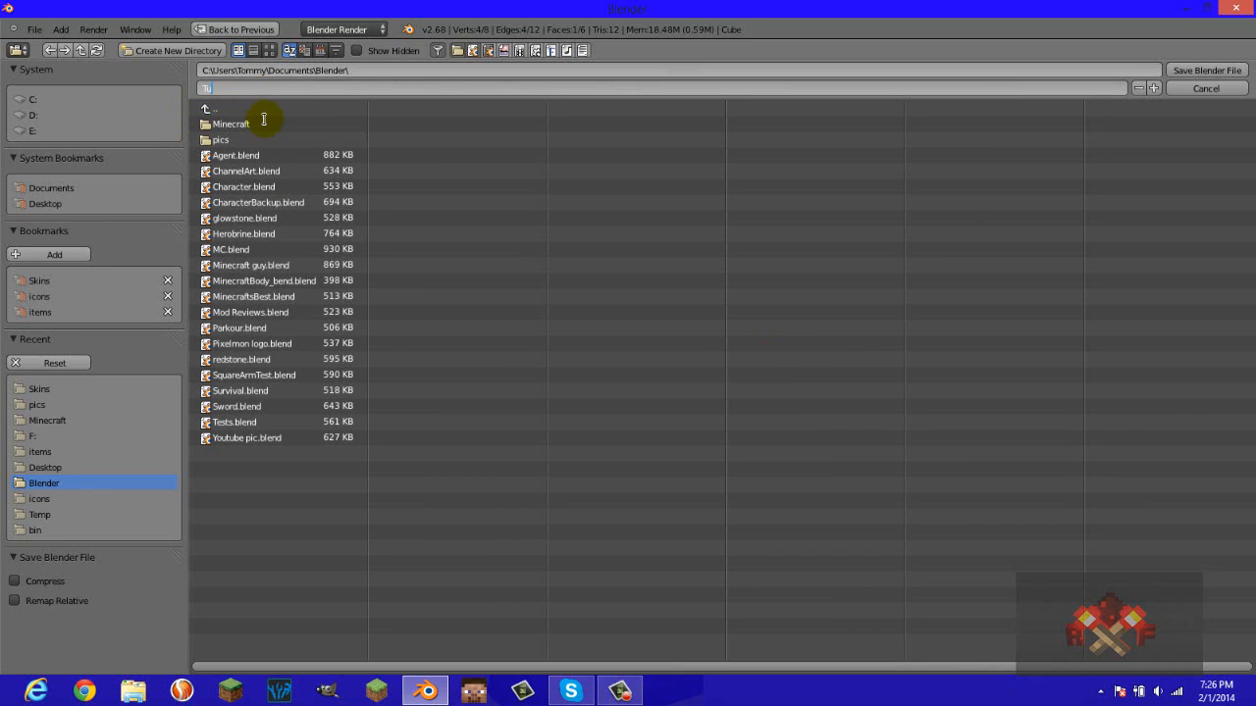
text(torial)
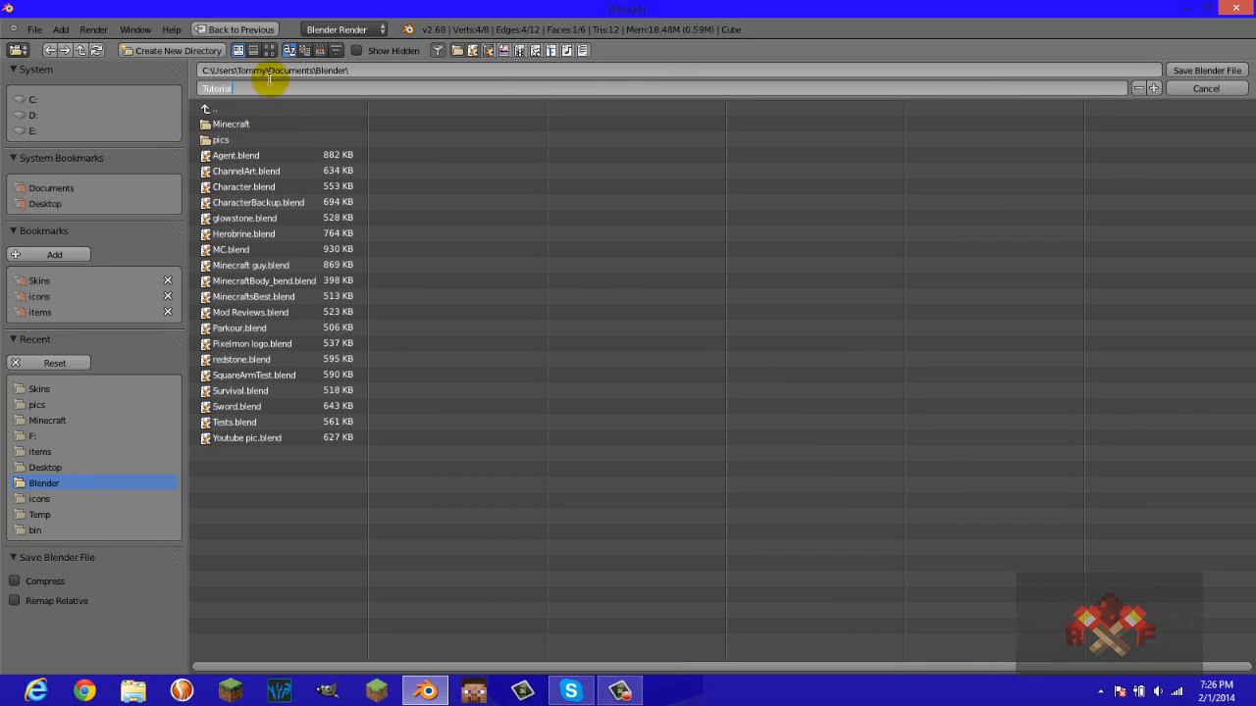
key(Return)
click(236, 124)
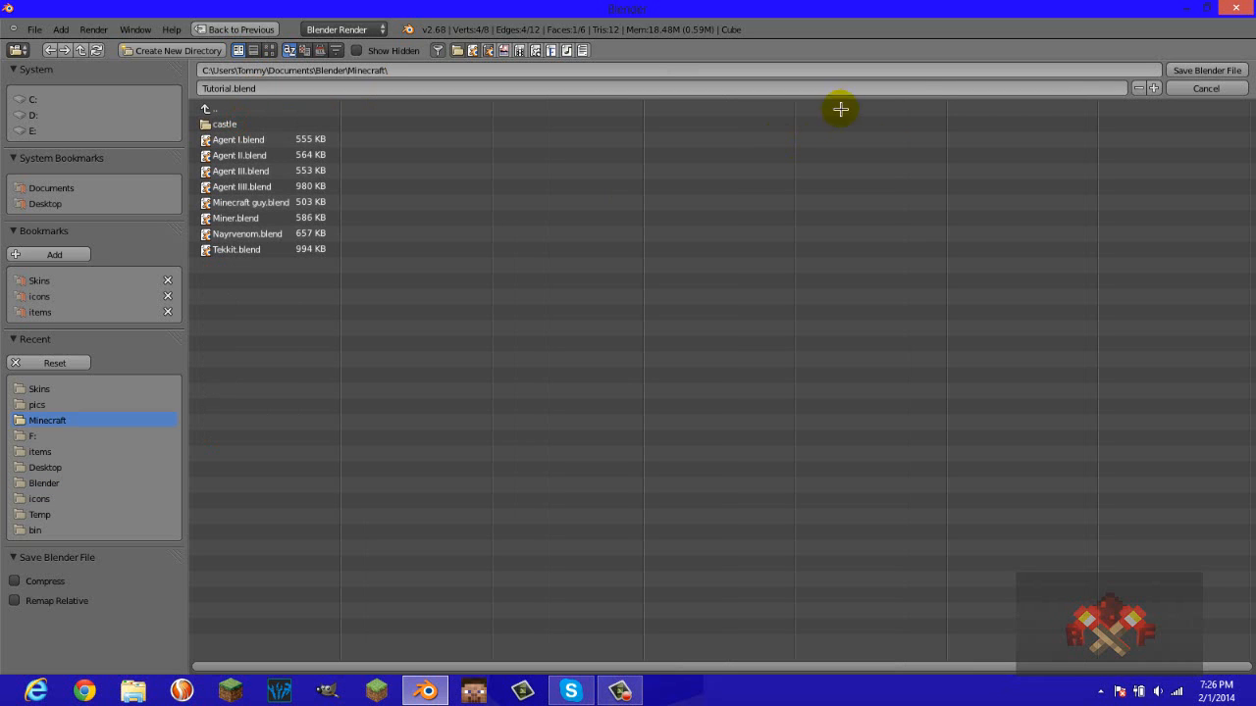
click(1207, 71)
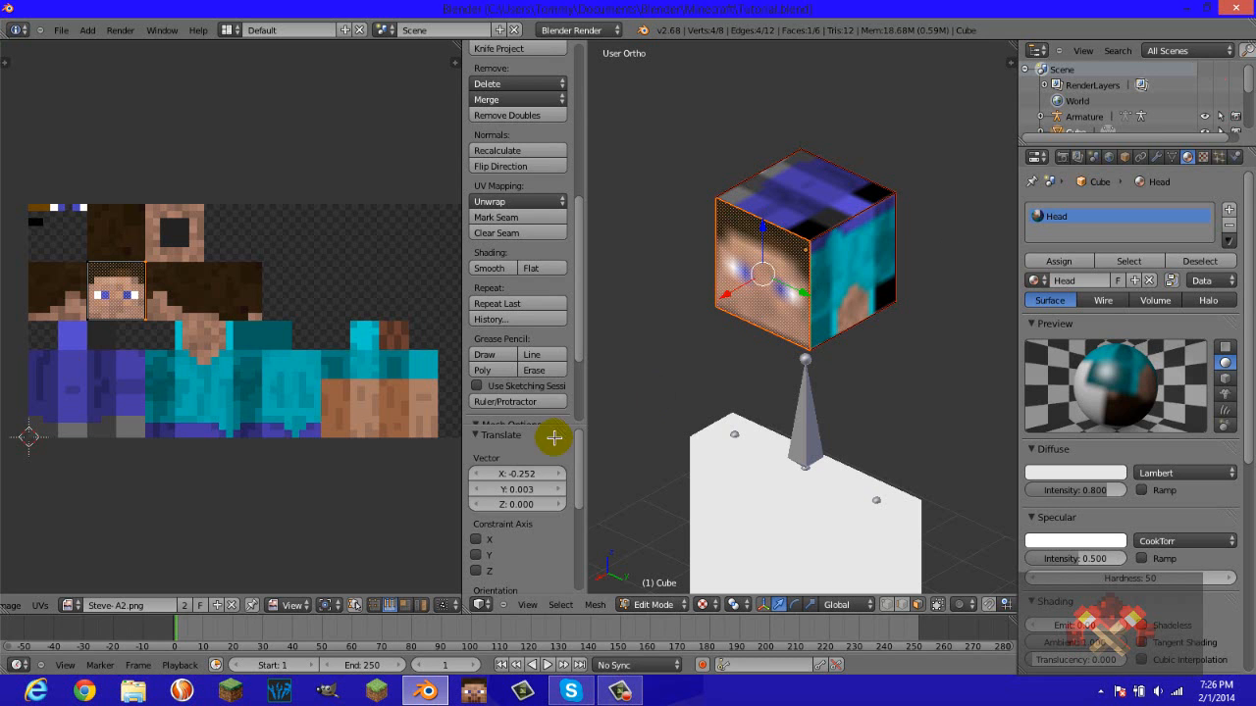
Select the head's side face adjoining the front and move its UV square up to just beside Steve's face on the skin.
scroll(695, 353, down, 6)
scroll(735, 418, up, 3)
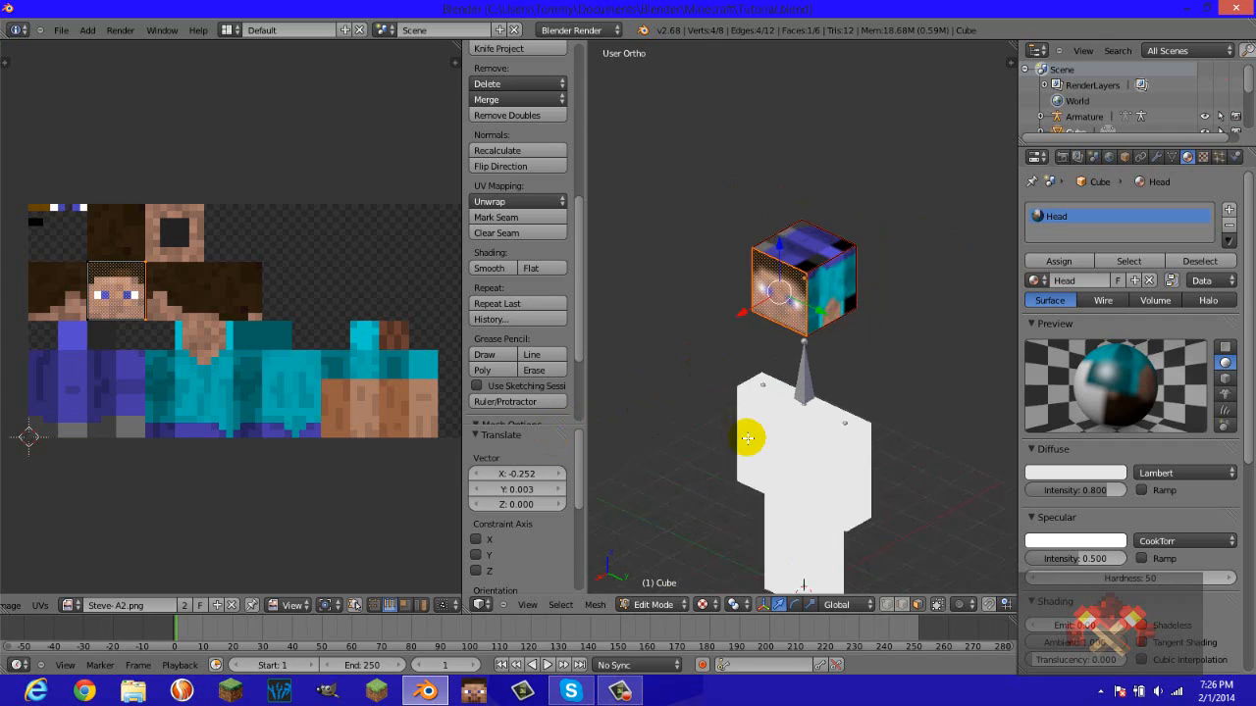
scroll(747, 437, up, 3)
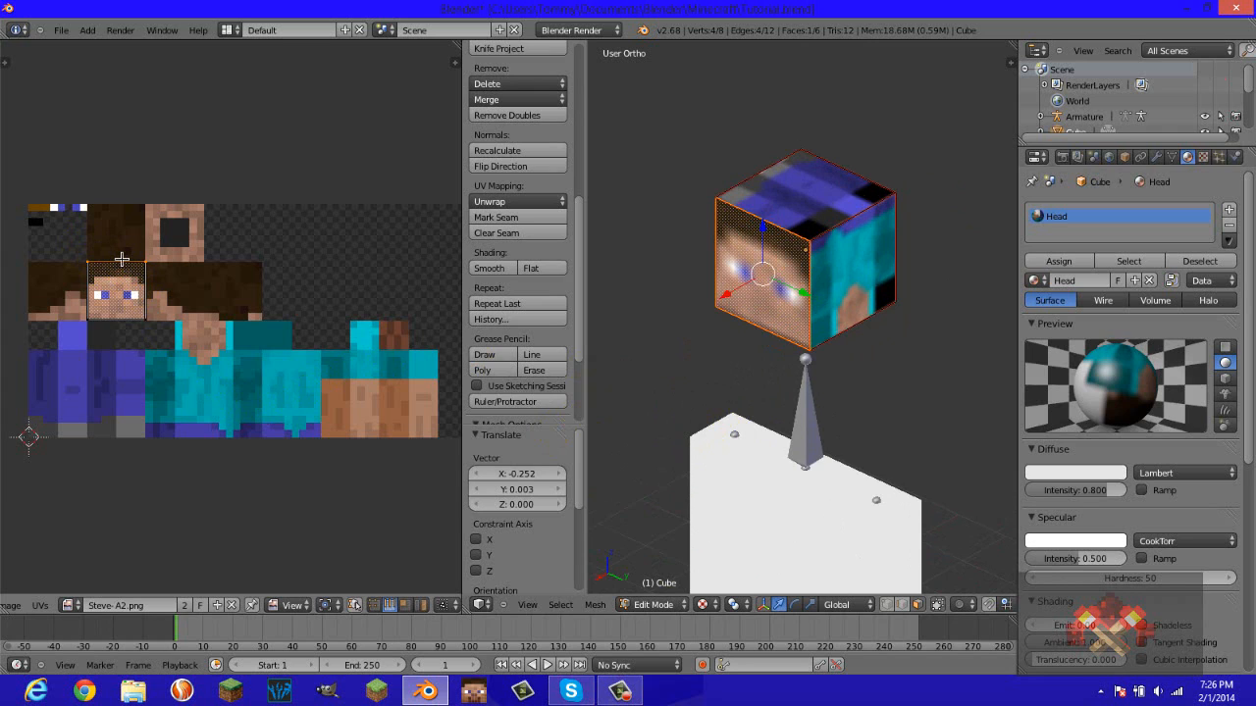
right_click(837, 279)
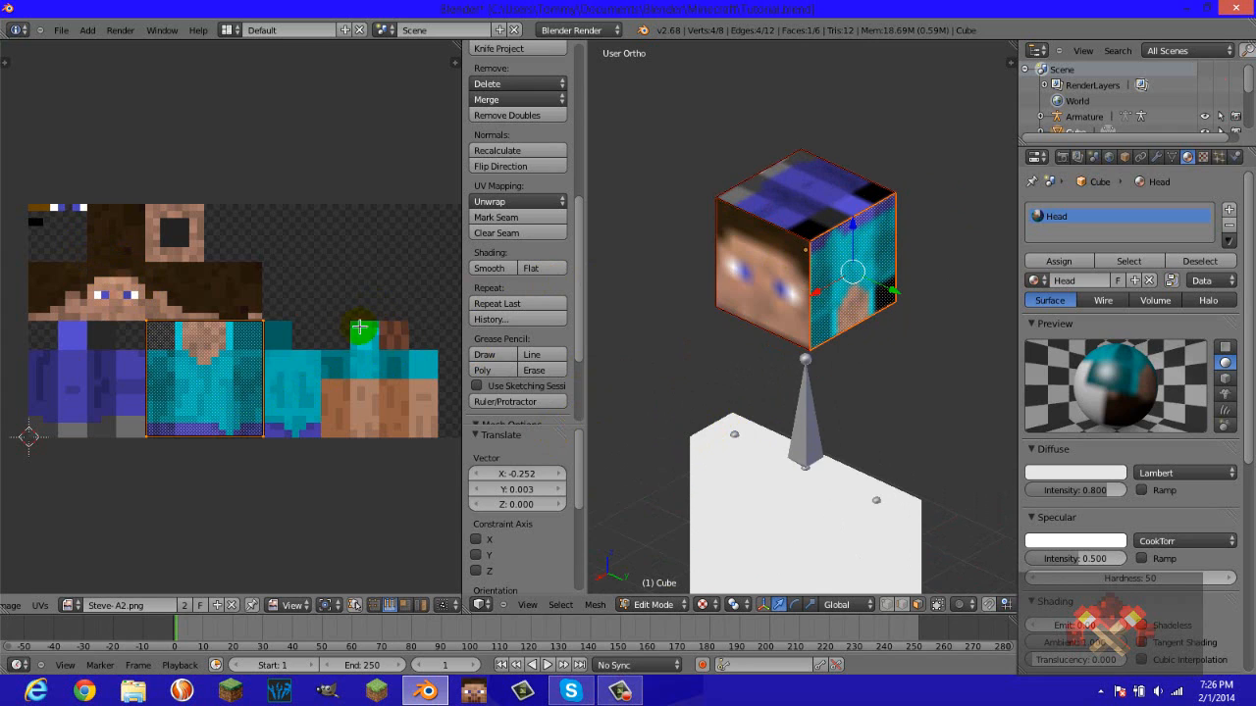
key(g)
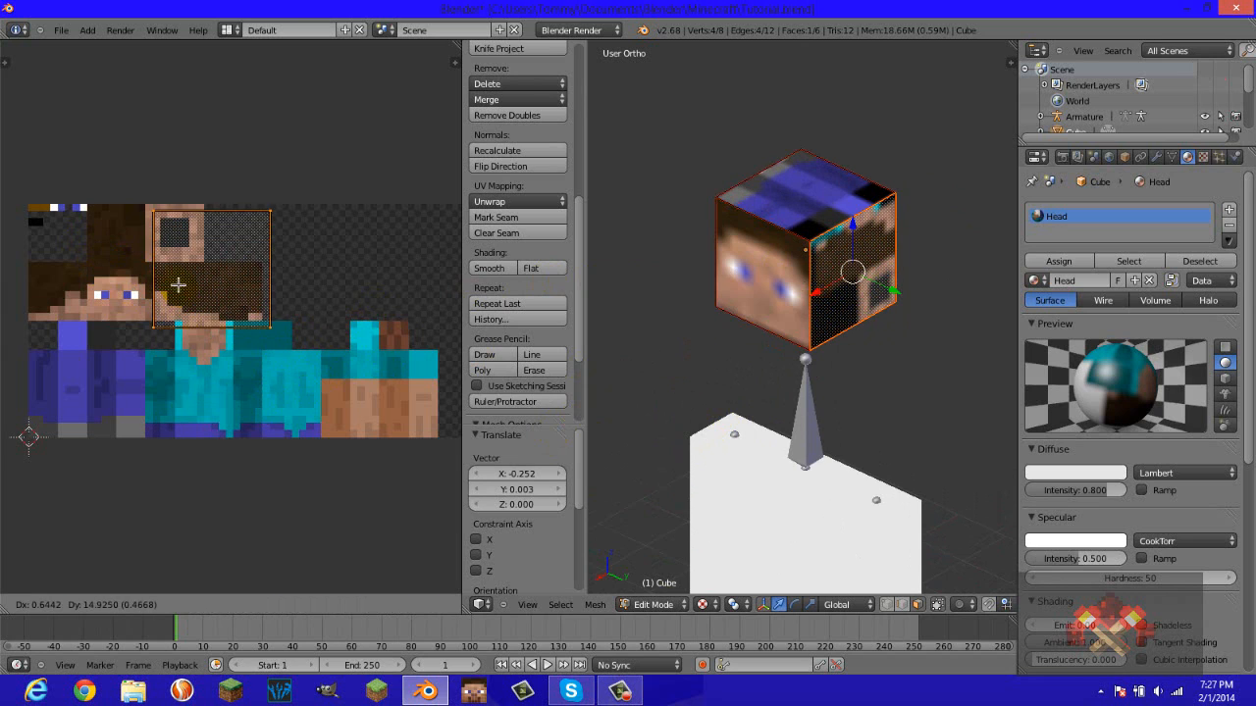
click(175, 271)
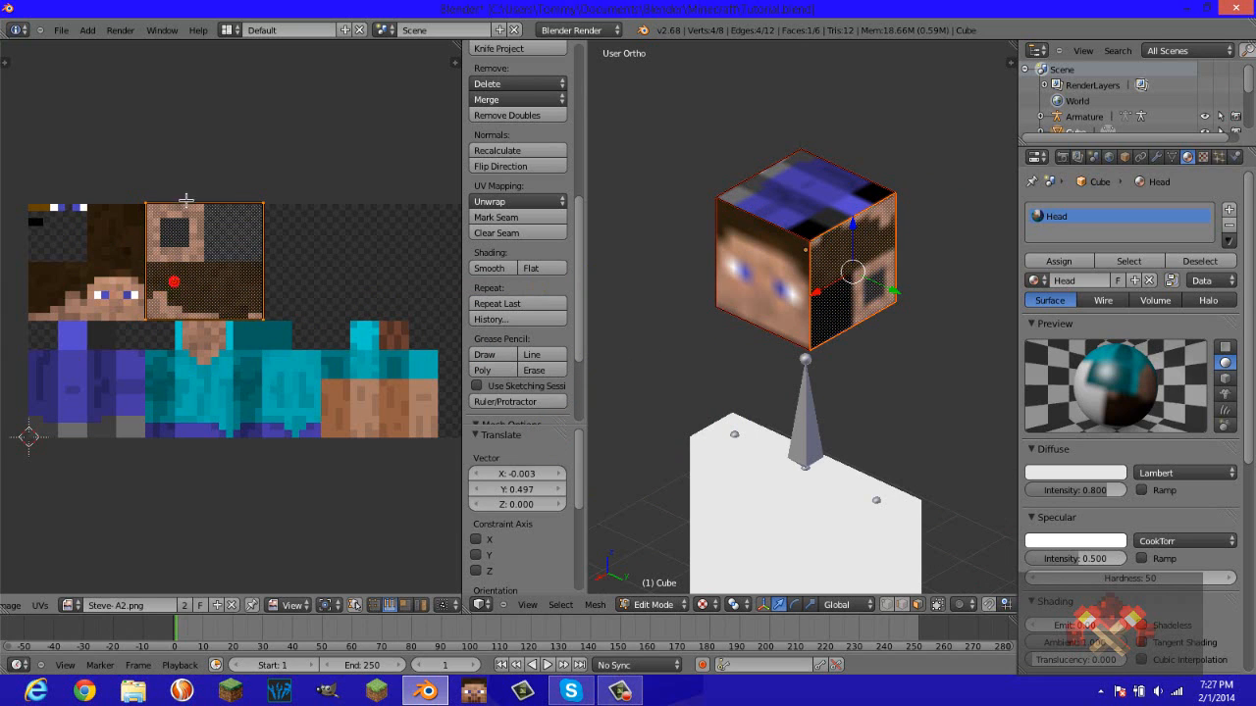
Pull in the upper and right edges of the side-face UV square to fit the side-of-head area beside the face.
key(g)
click(187, 274)
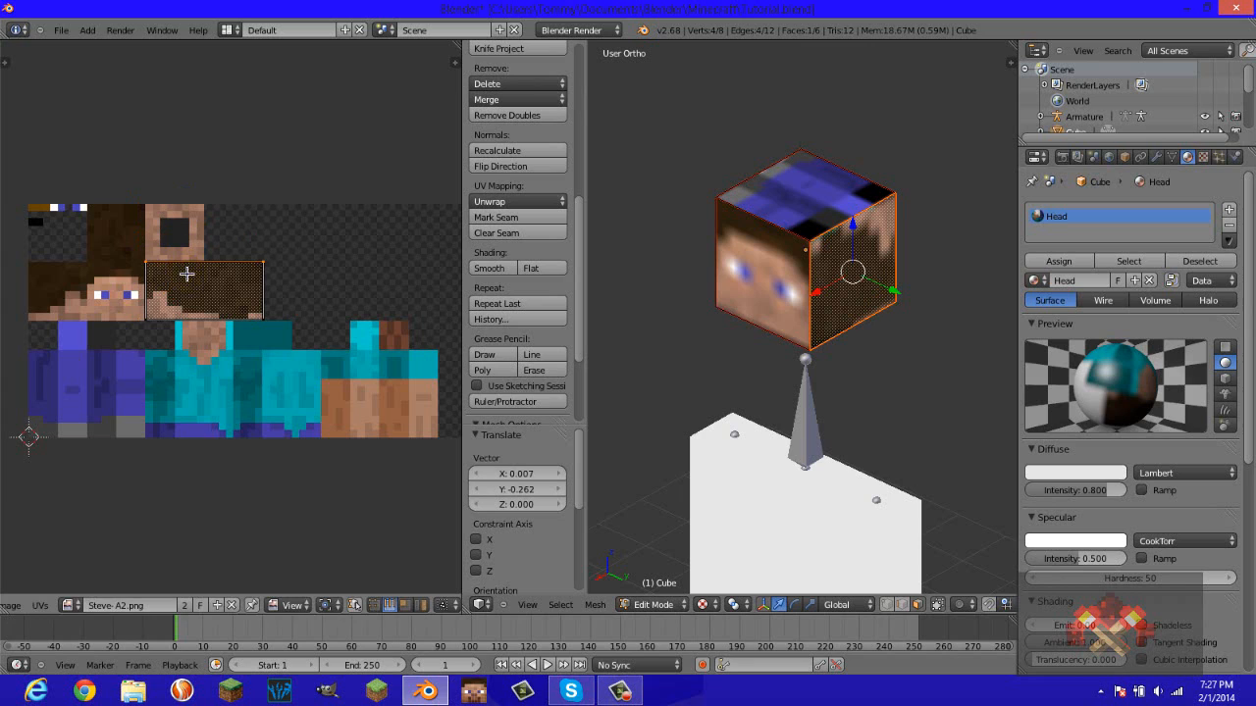
key(g)
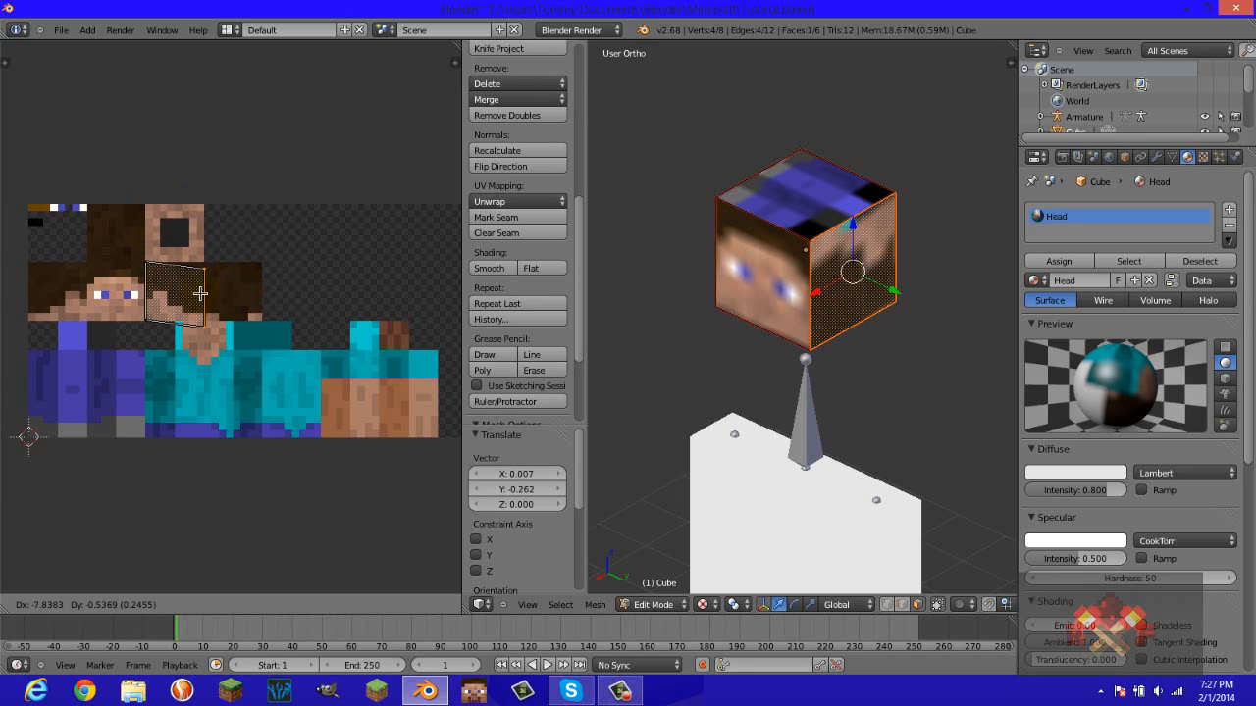
click(201, 291)
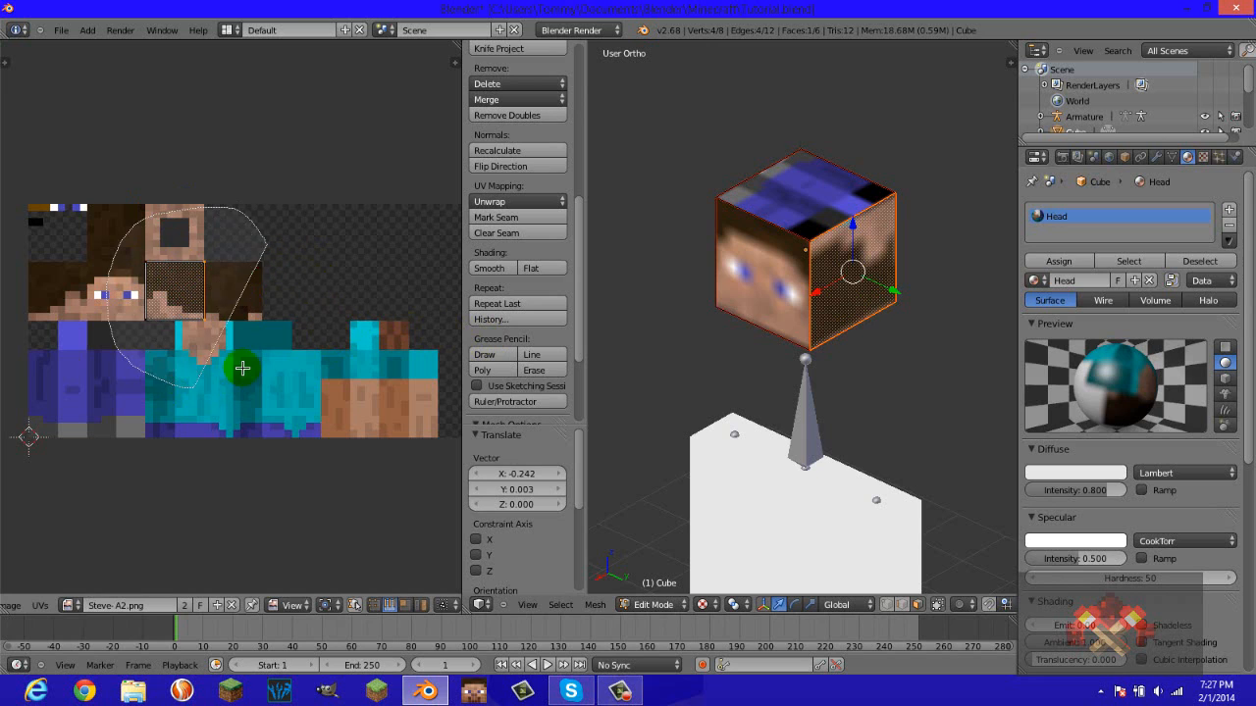
Rotate the side-face UV square by about -184.6° so the hair sits at the top of the head's side.
key(r)
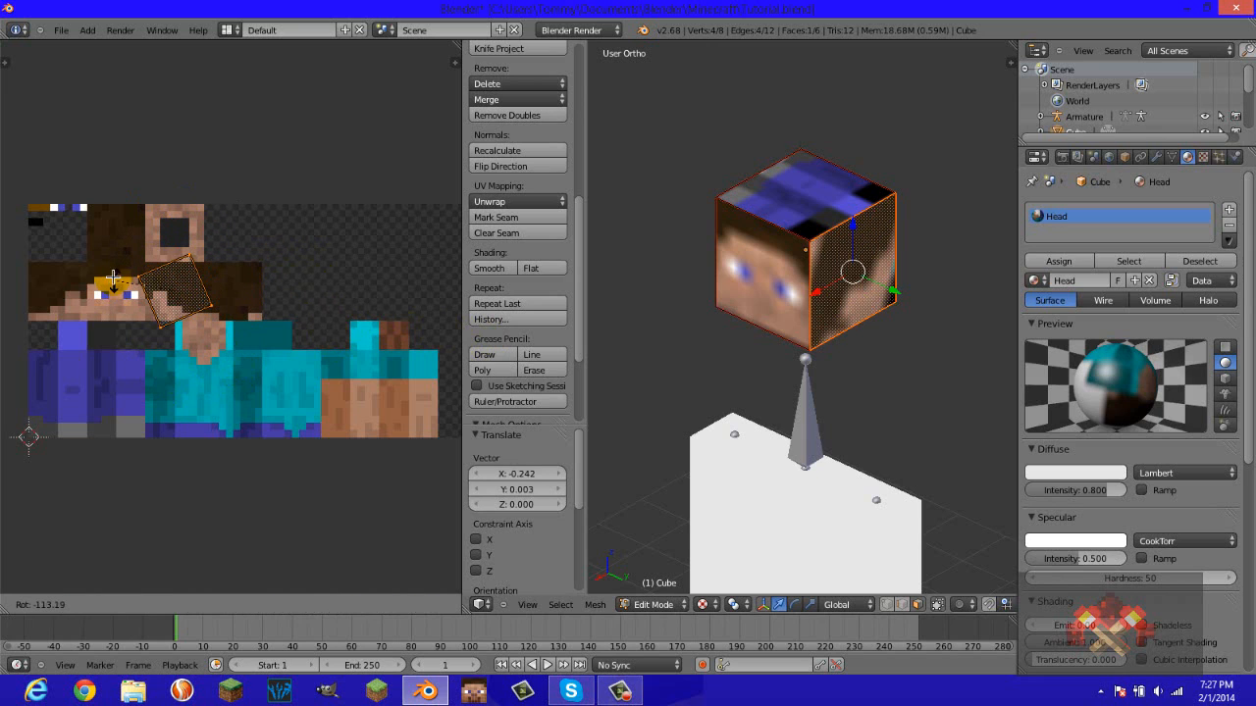
right_click(122, 240)
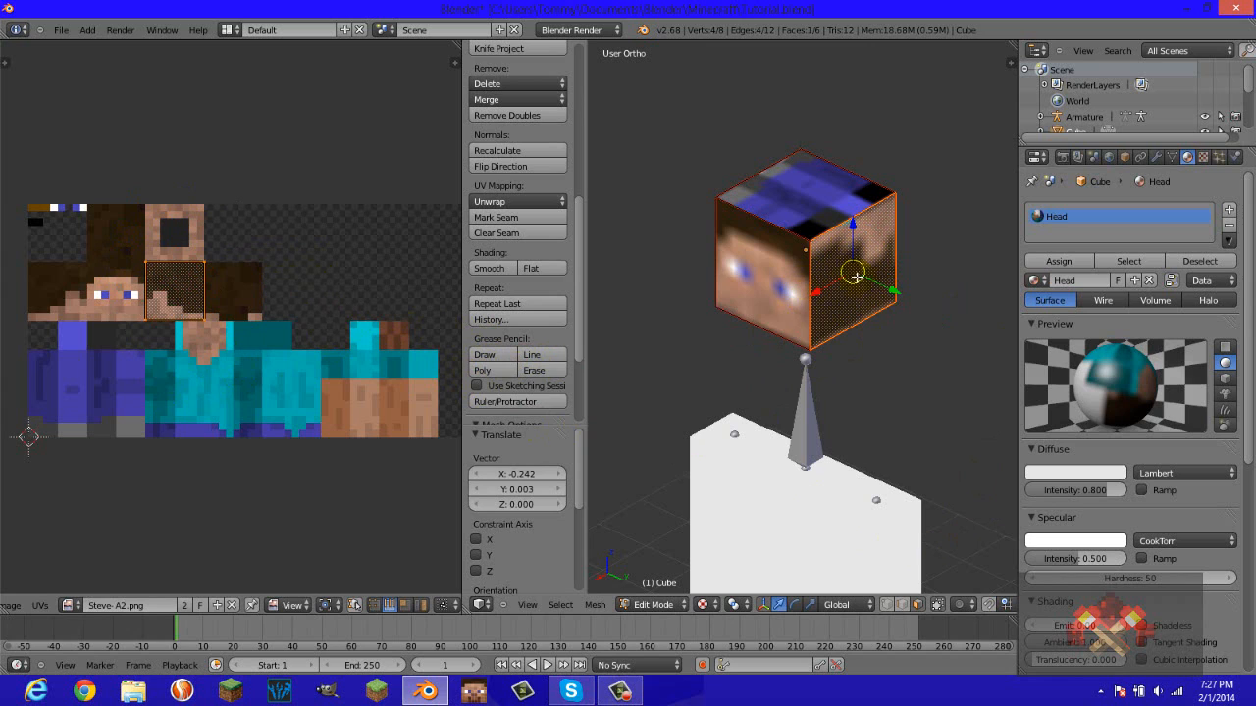
right_click(163, 311)
key(r)
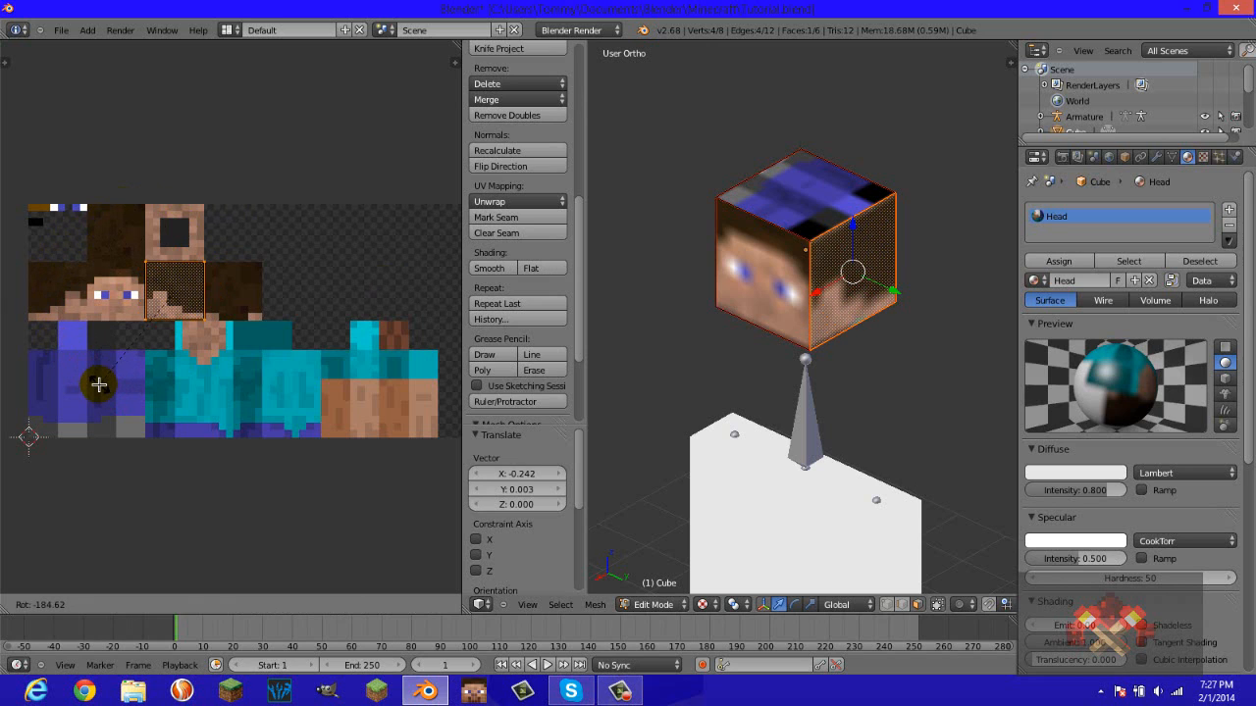
click(98, 384)
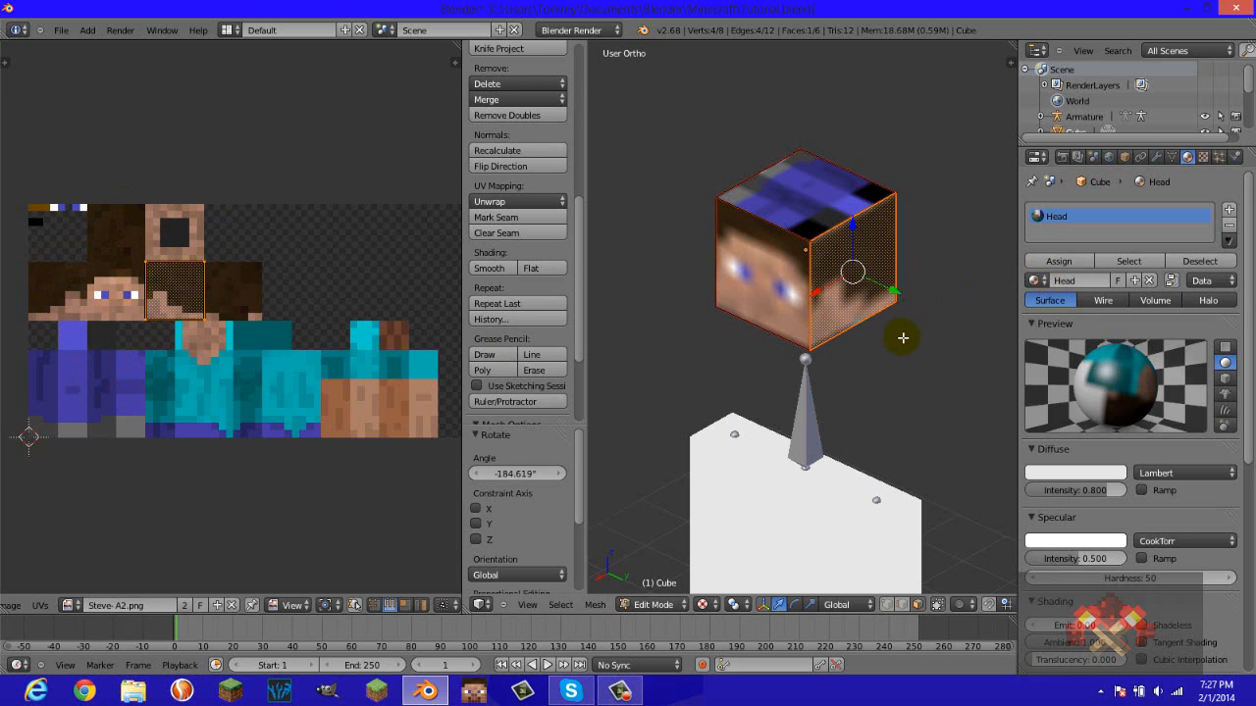
Switch the 3D view to Rendered shading to preview the textured head.
scroll(272, 323, up, 3)
scroll(275, 325, down, 2)
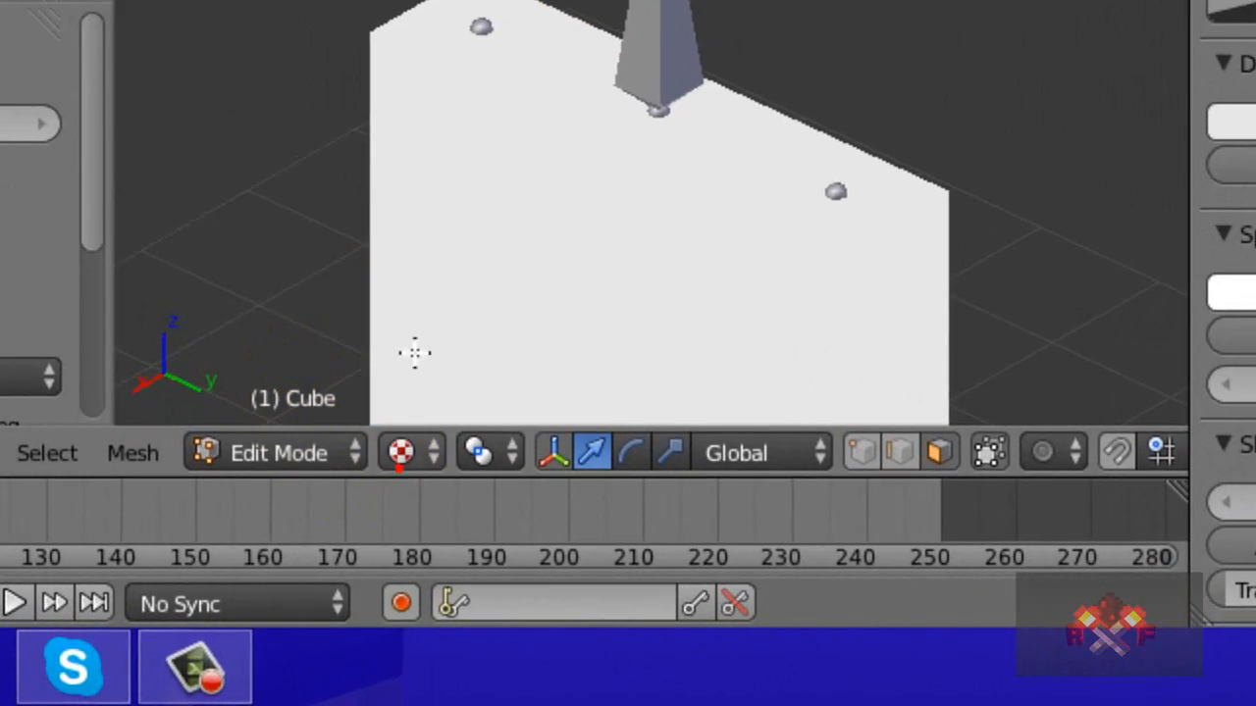
click(402, 452)
click(417, 241)
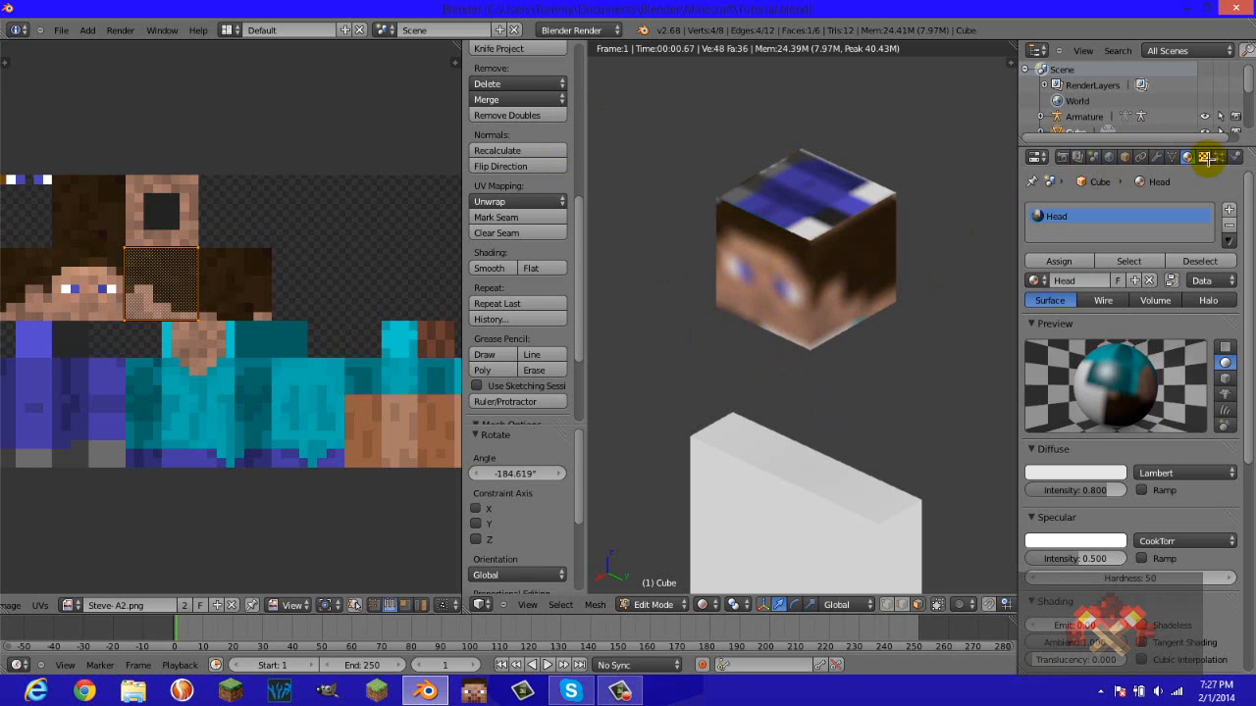
Turn off Interpolation and set the filter to FELINE in the head texture's image sampling.
scroll(1040, 511, down, 5)
scroll(1055, 461, down, 3)
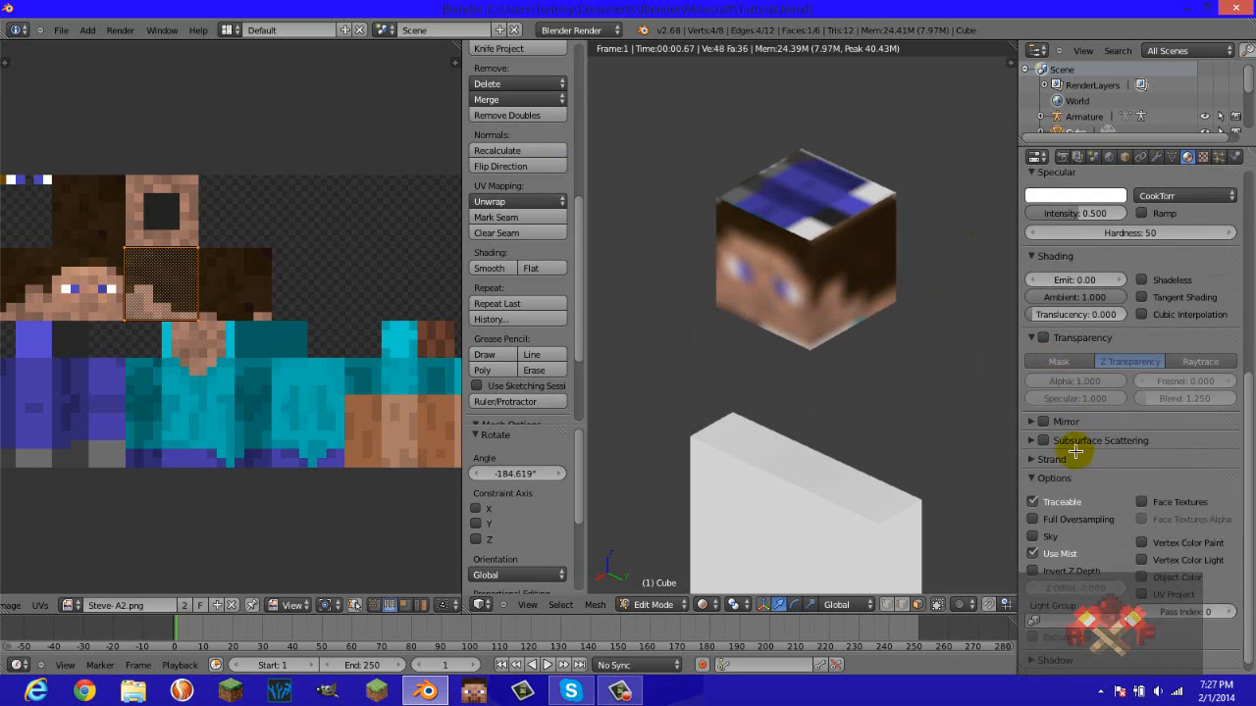
scroll(1099, 432, up, 10)
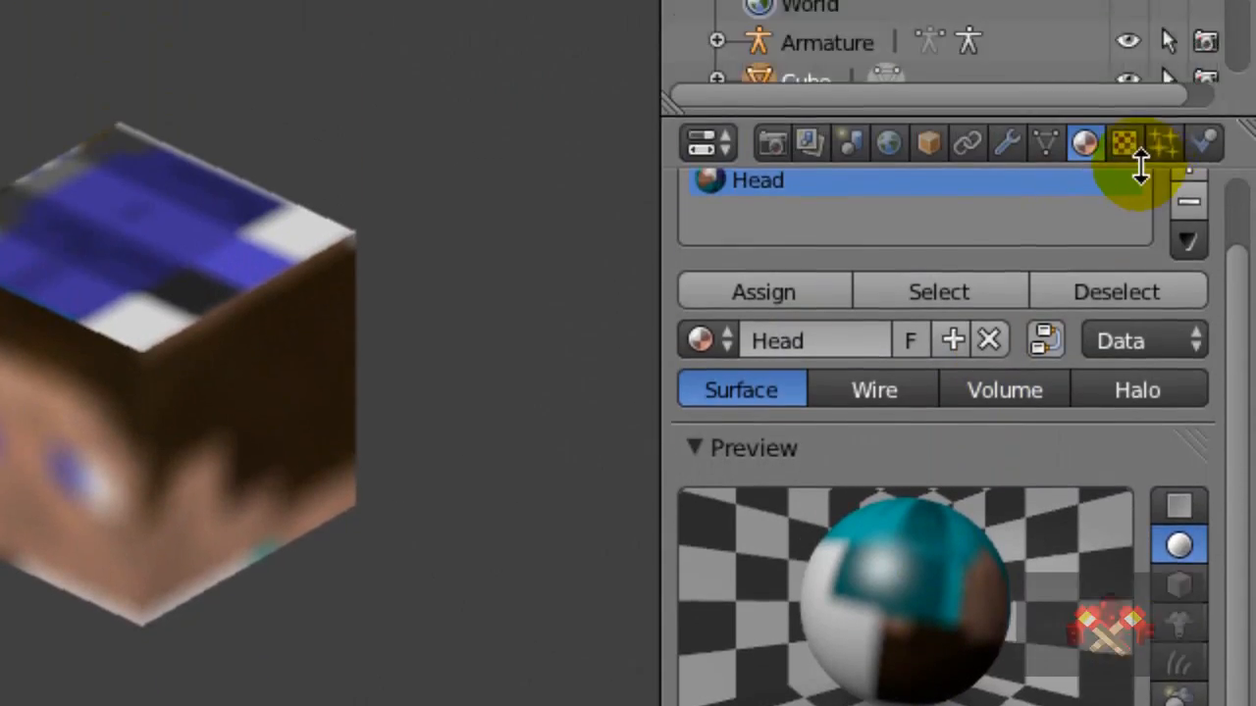
click(1129, 0)
scroll(878, 705, down, 5)
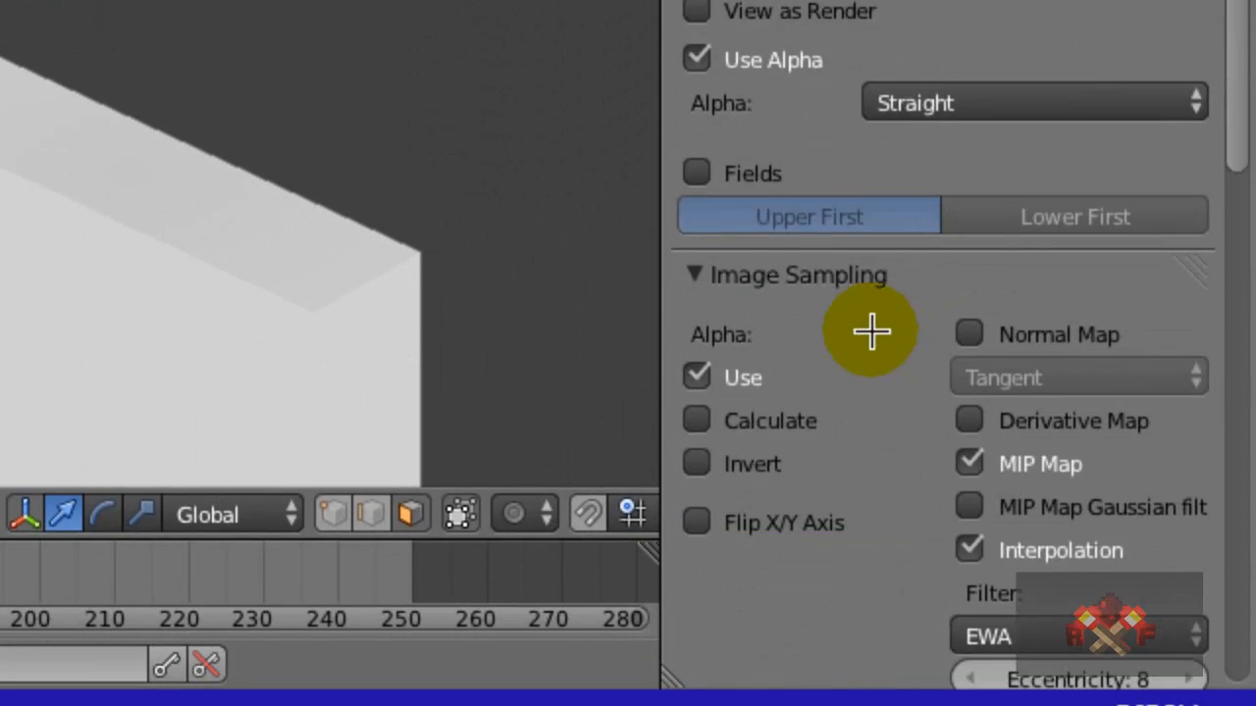
scroll(872, 333, down, 7)
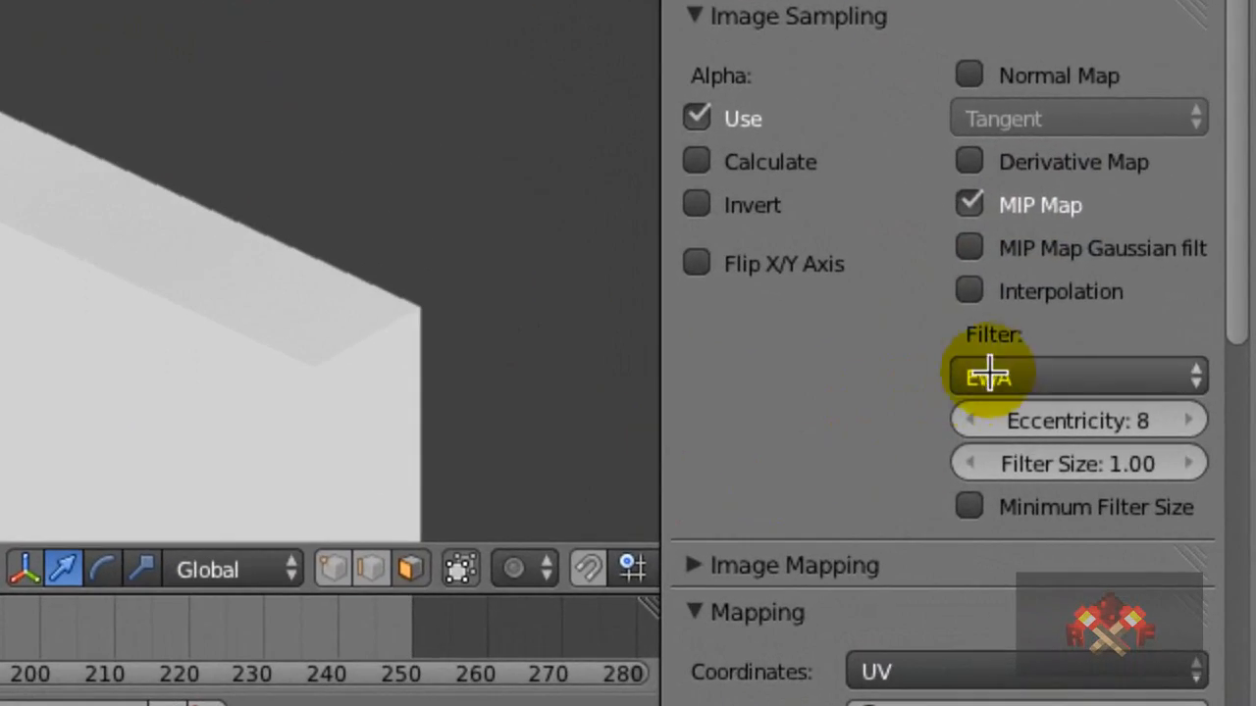
click(1150, 526)
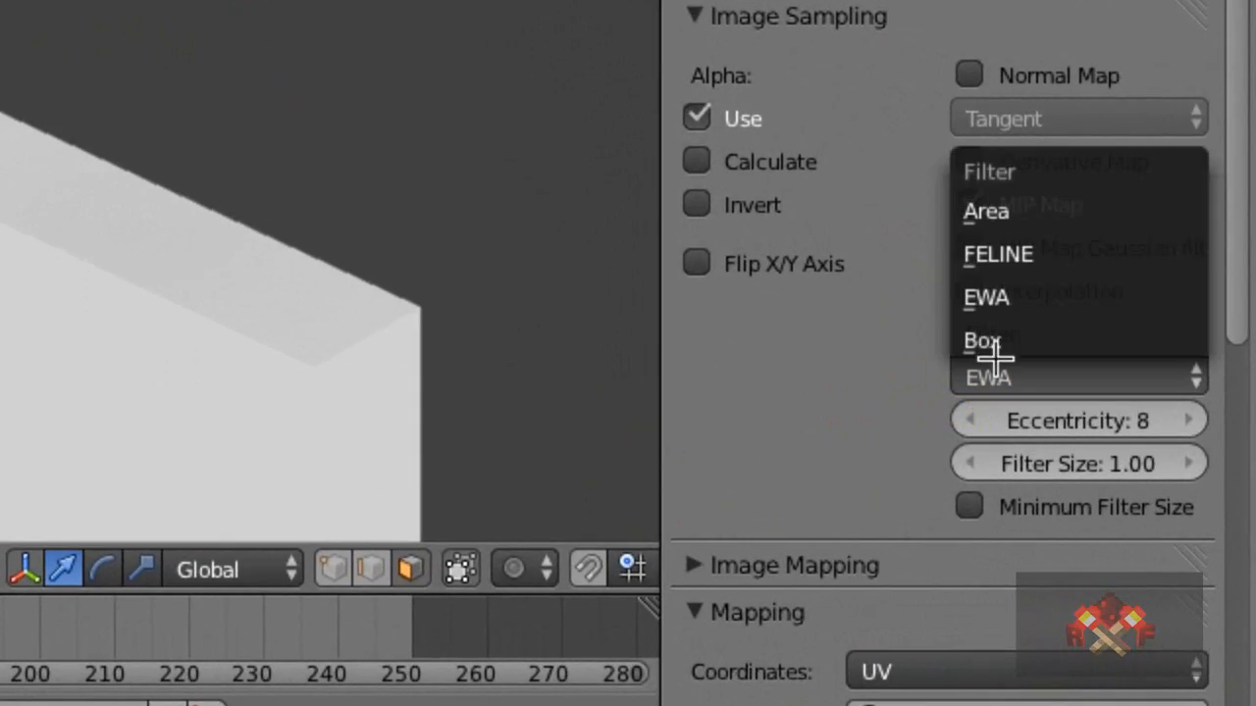
click(995, 254)
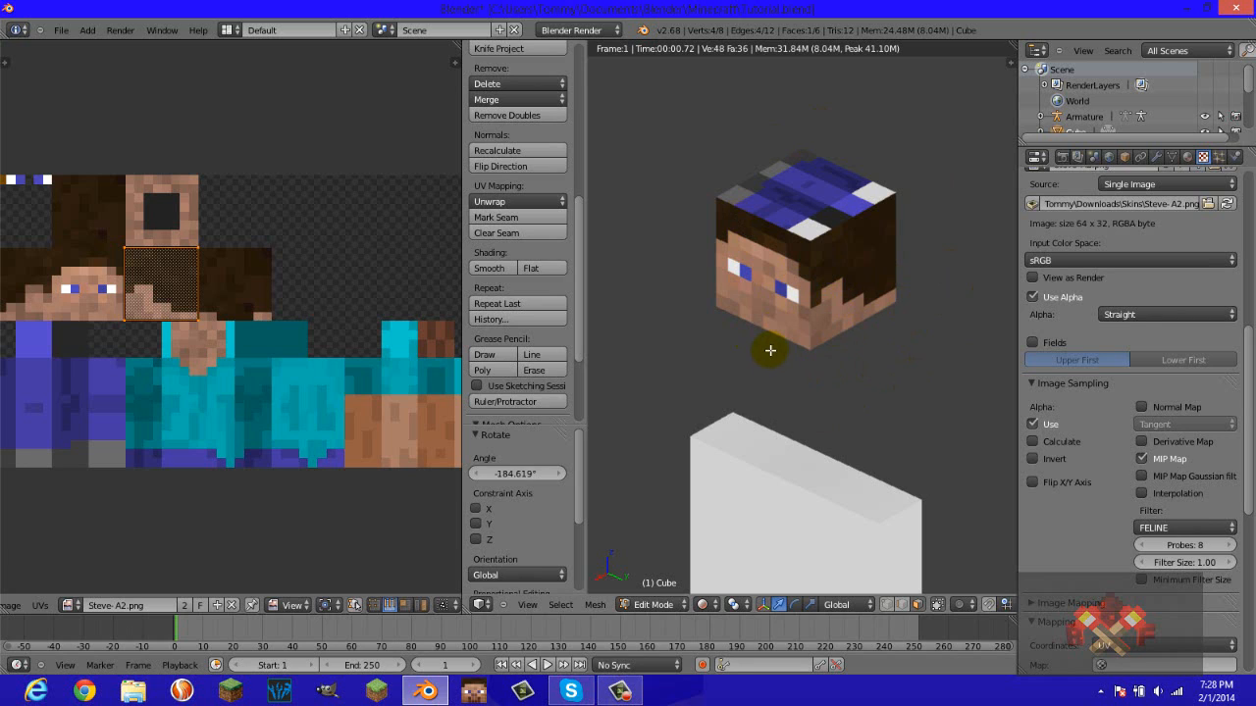
Return the 3D view to Texture shading and fit the head's top-face UVs to the brown hair square above the face.
click(701, 604)
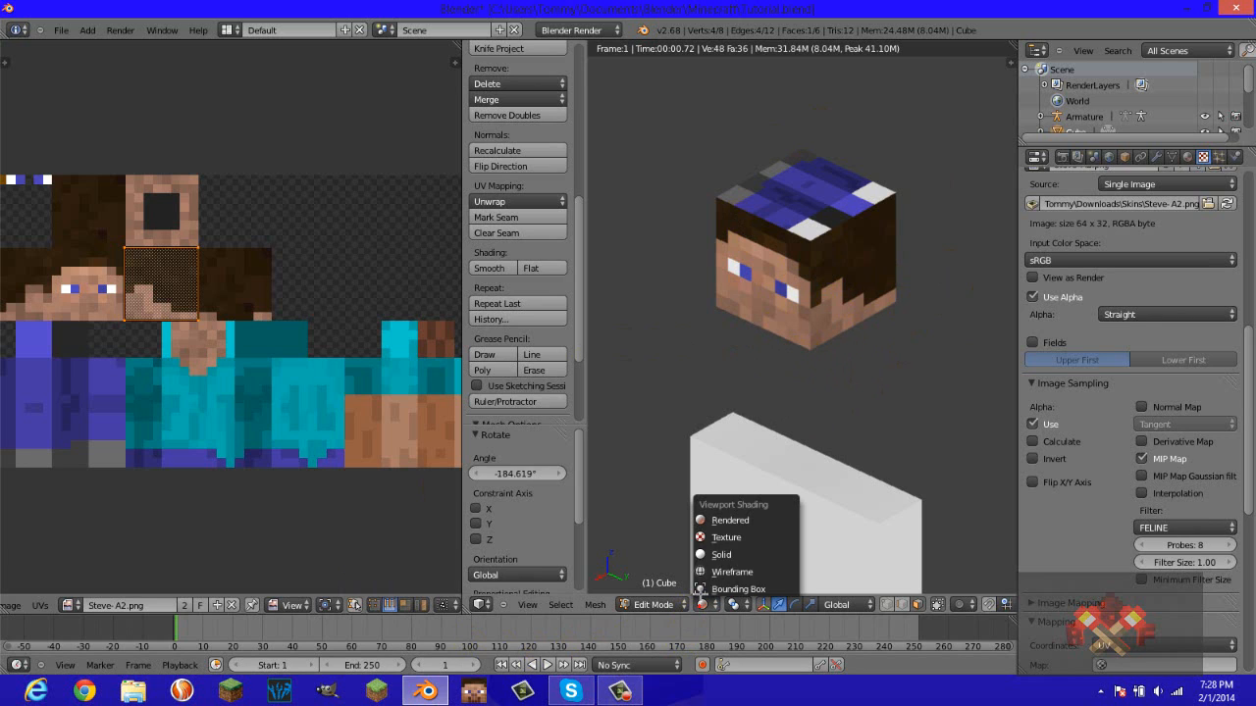
click(706, 539)
right_click(810, 176)
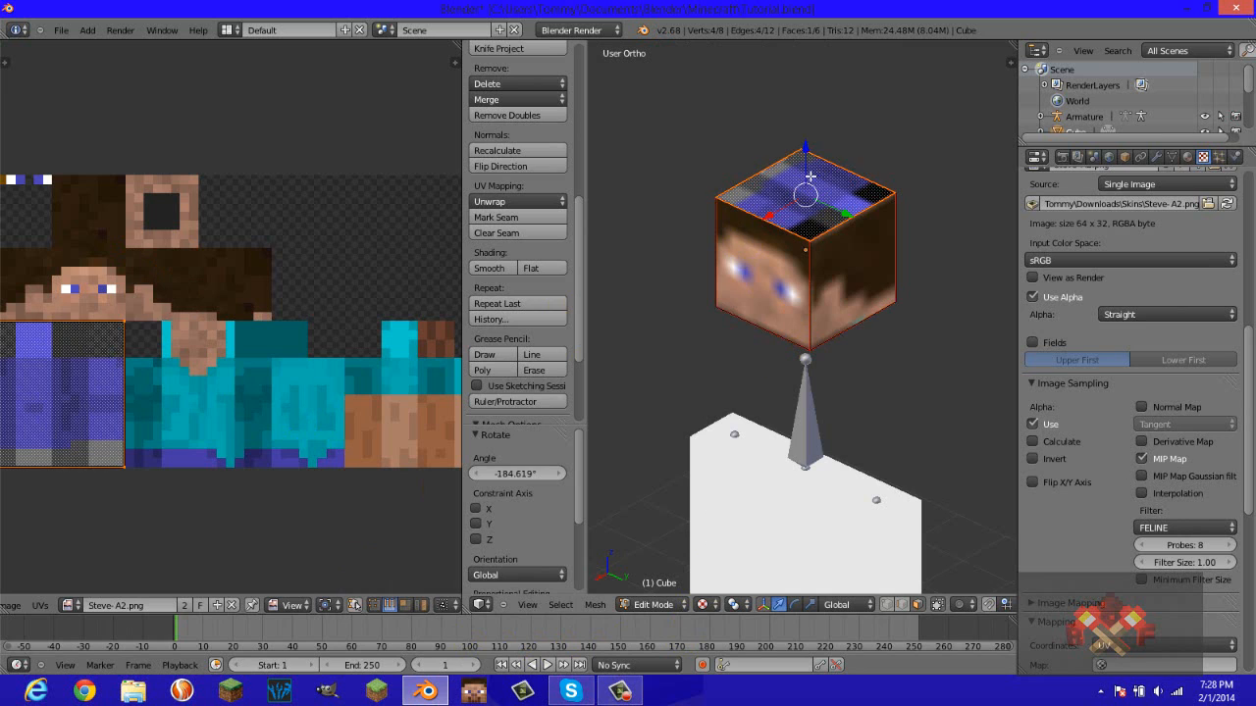
key(g)
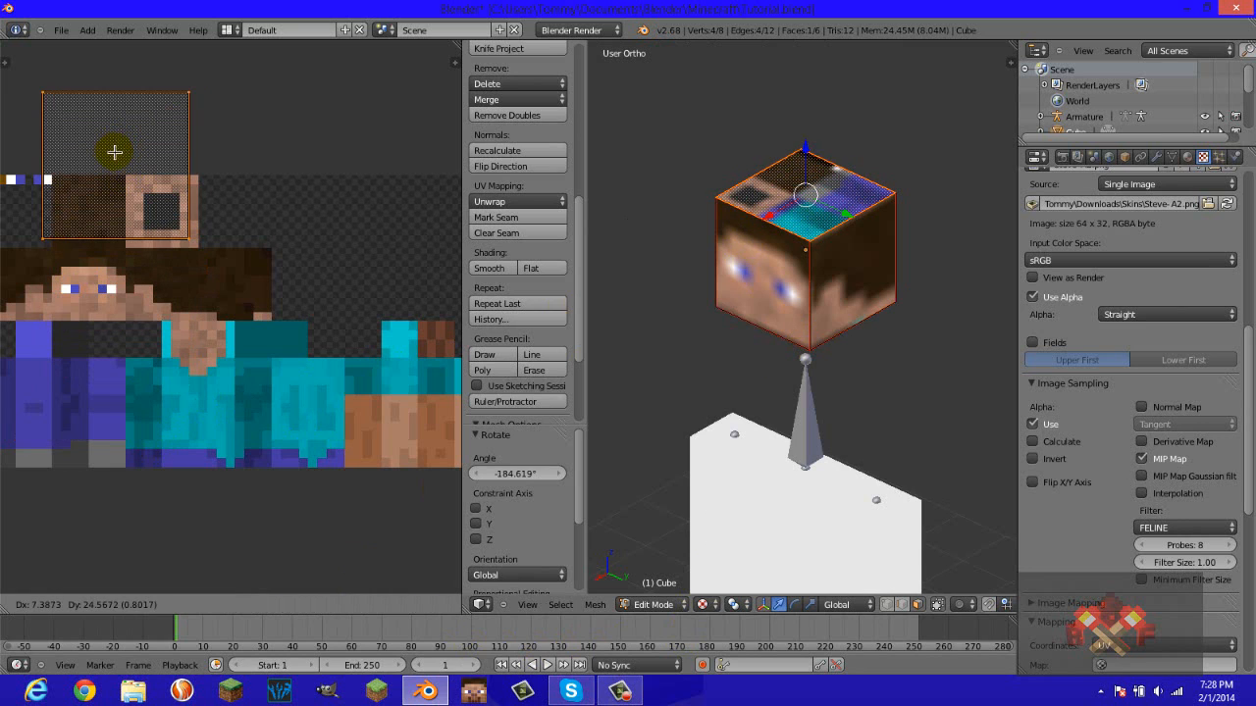
click(117, 153)
key(g)
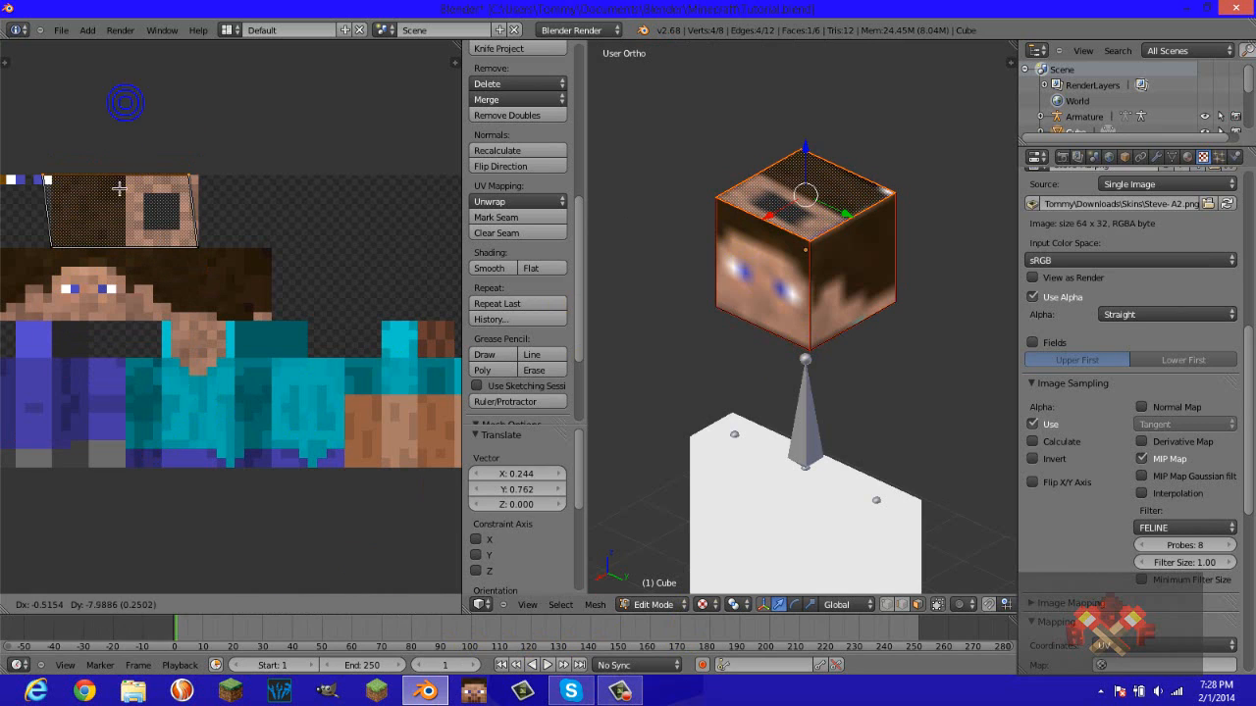
click(121, 186)
key(g)
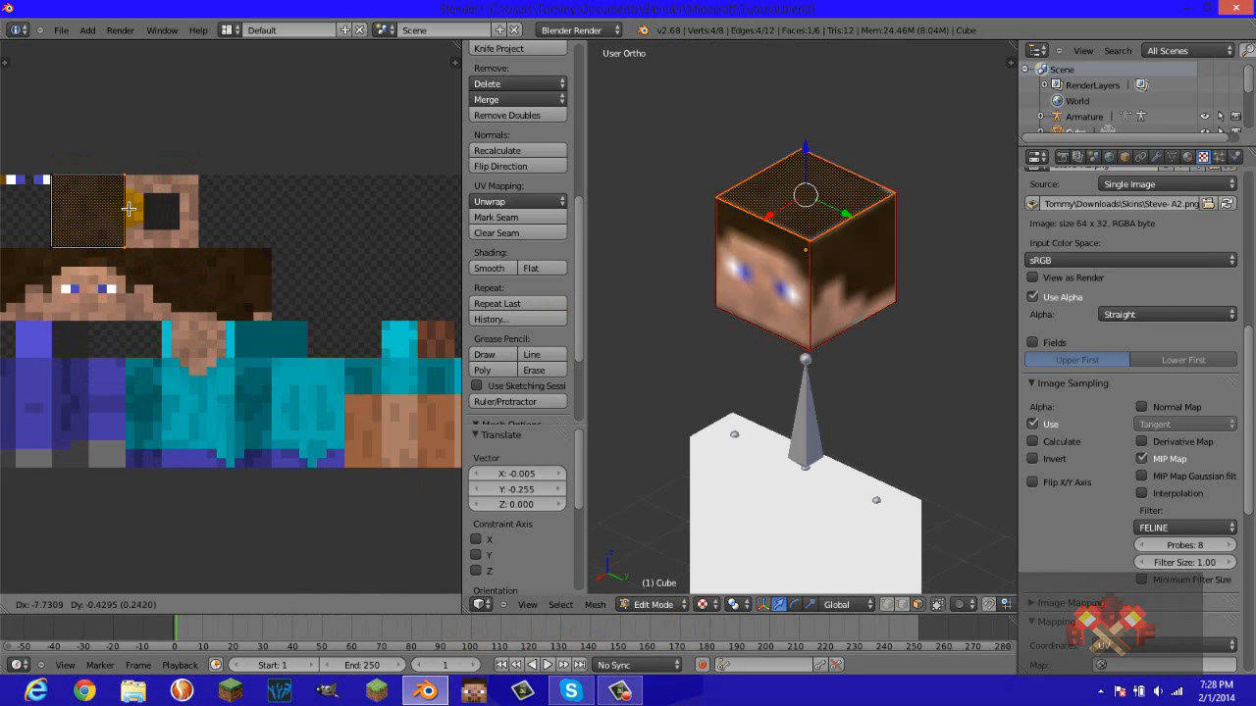
click(121, 216)
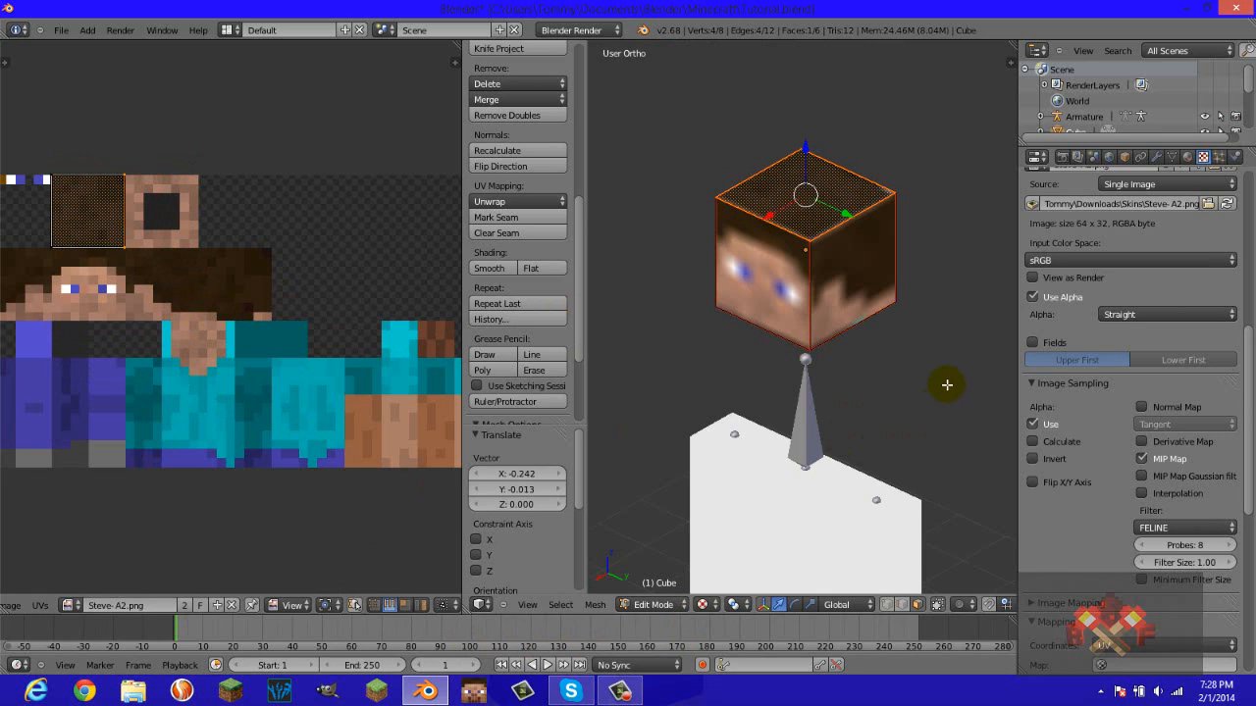
Fit the head's back-face UVs to the back-of-head area of the skin and rotate them by about -178.7°.
middle_drag(948, 384, 581, 285)
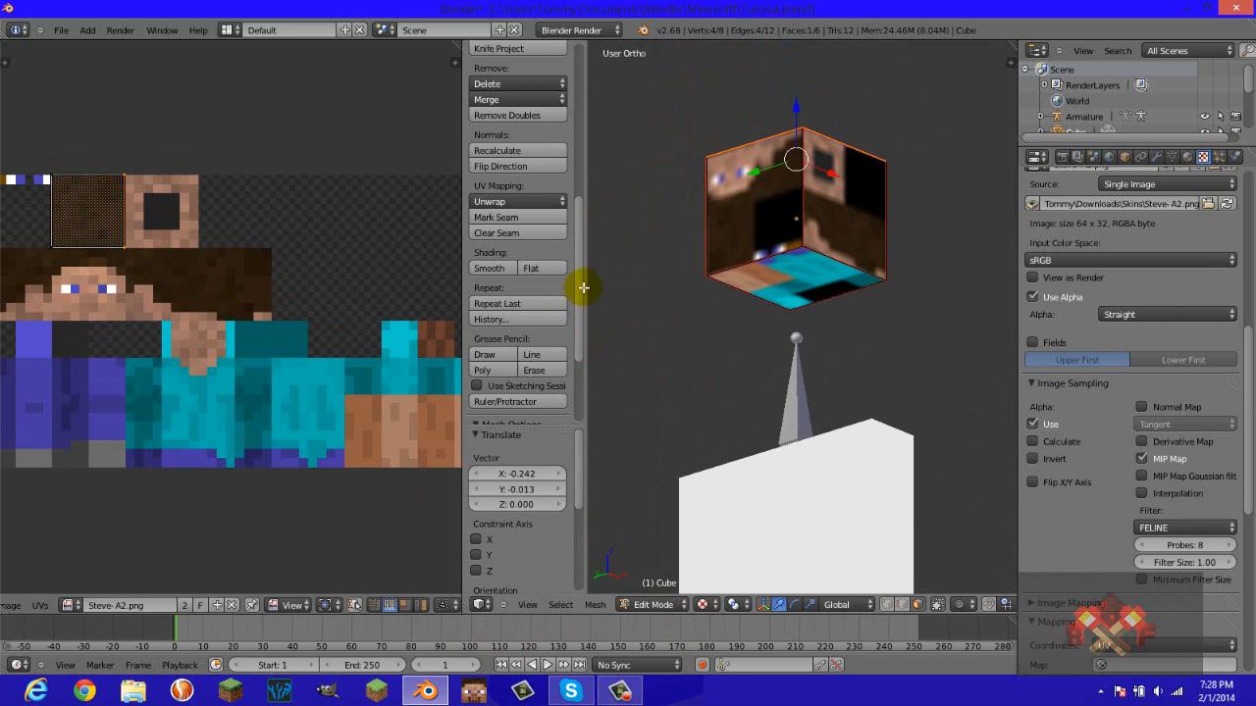
right_click(711, 224)
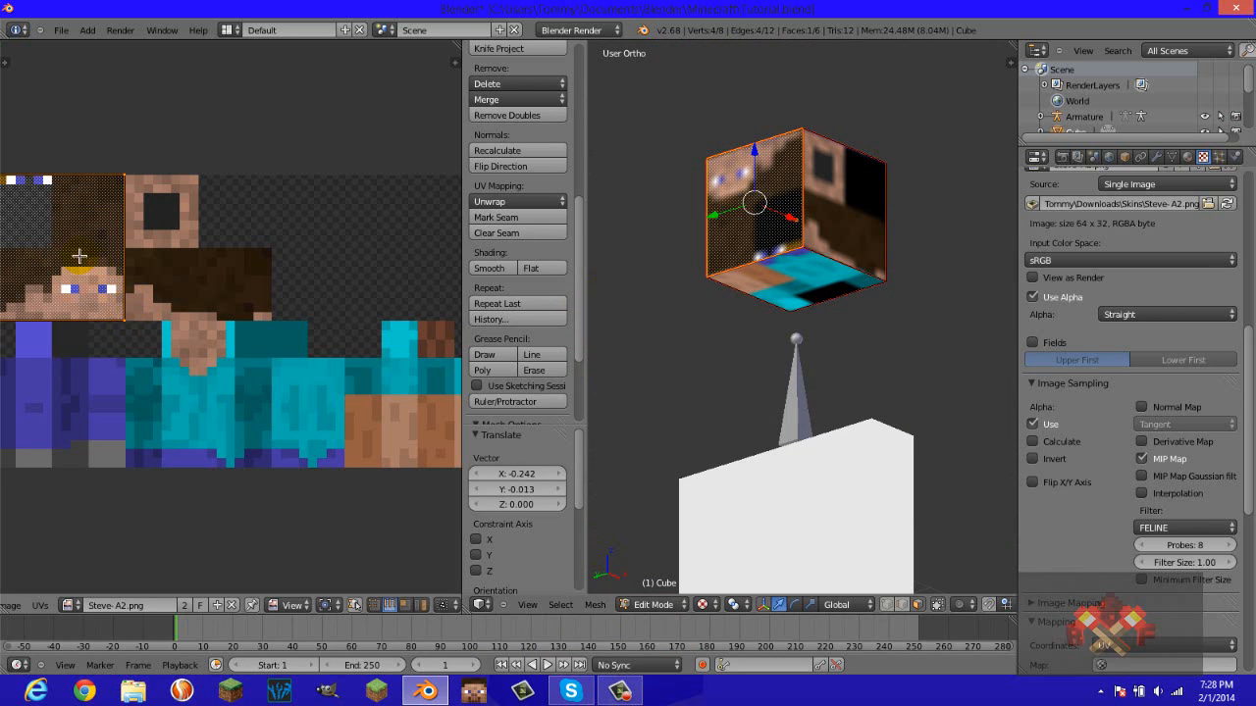
key(g)
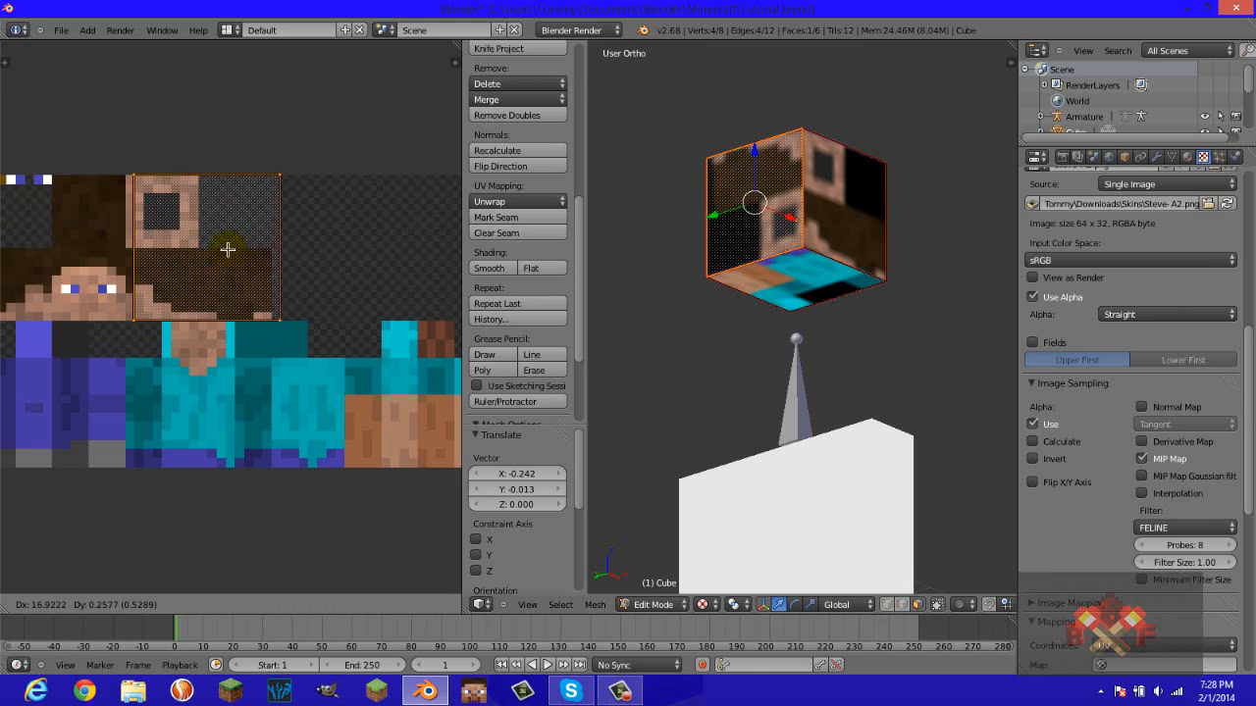
click(223, 241)
key(g)
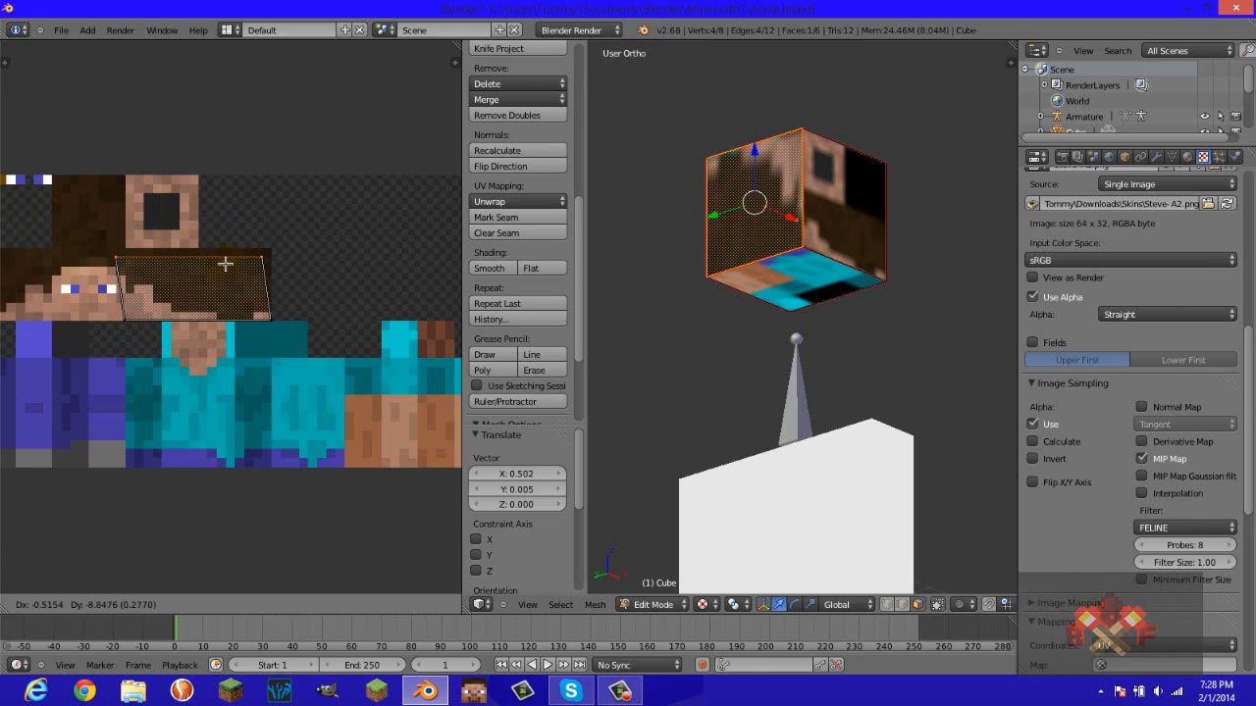
click(226, 260)
key(g)
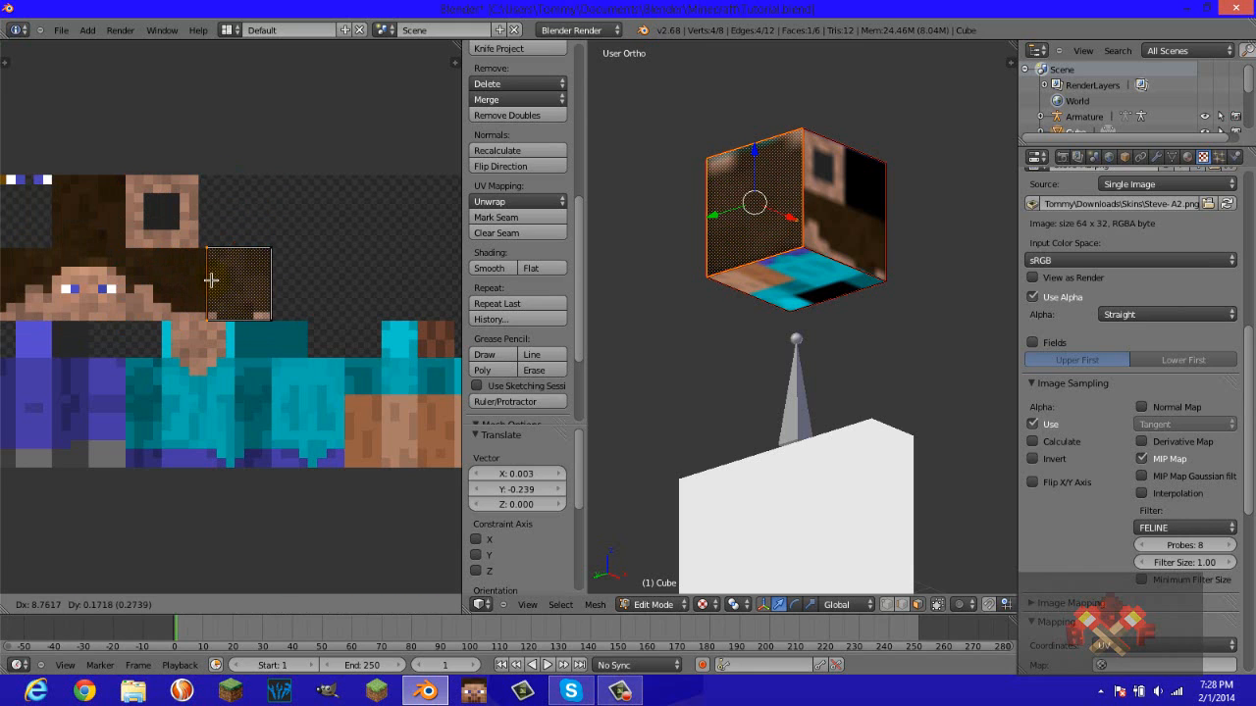
click(206, 280)
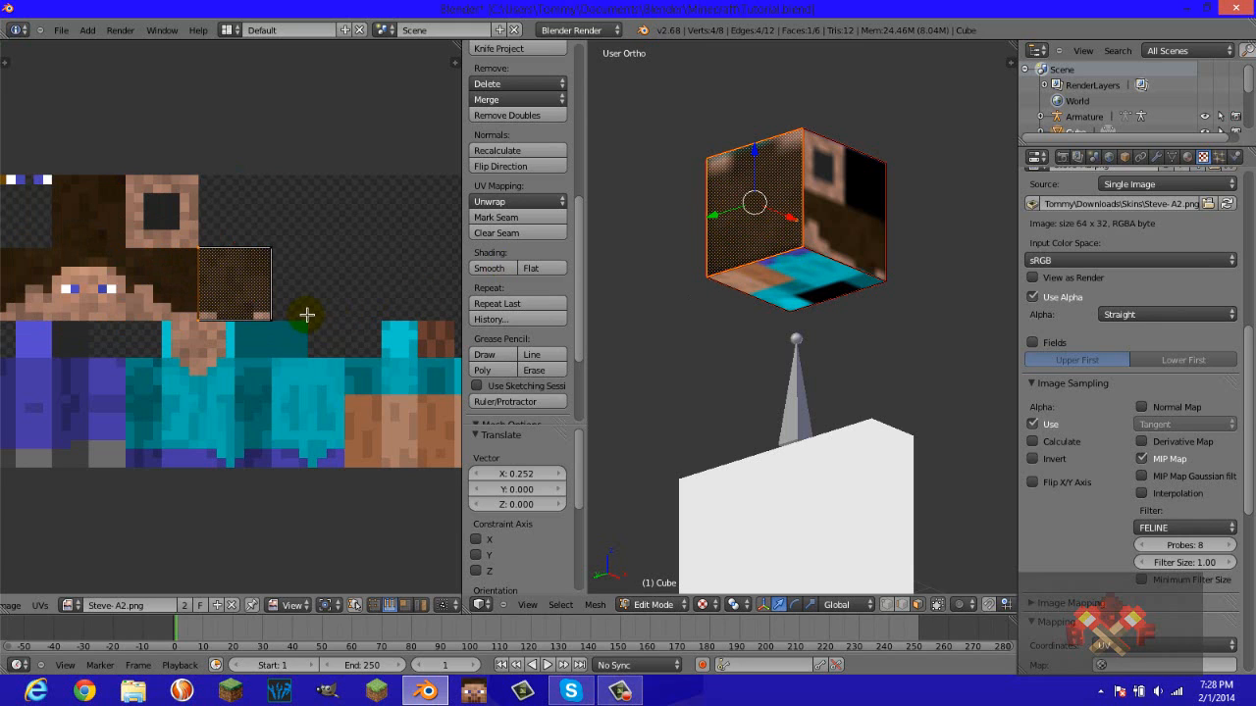
key(r)
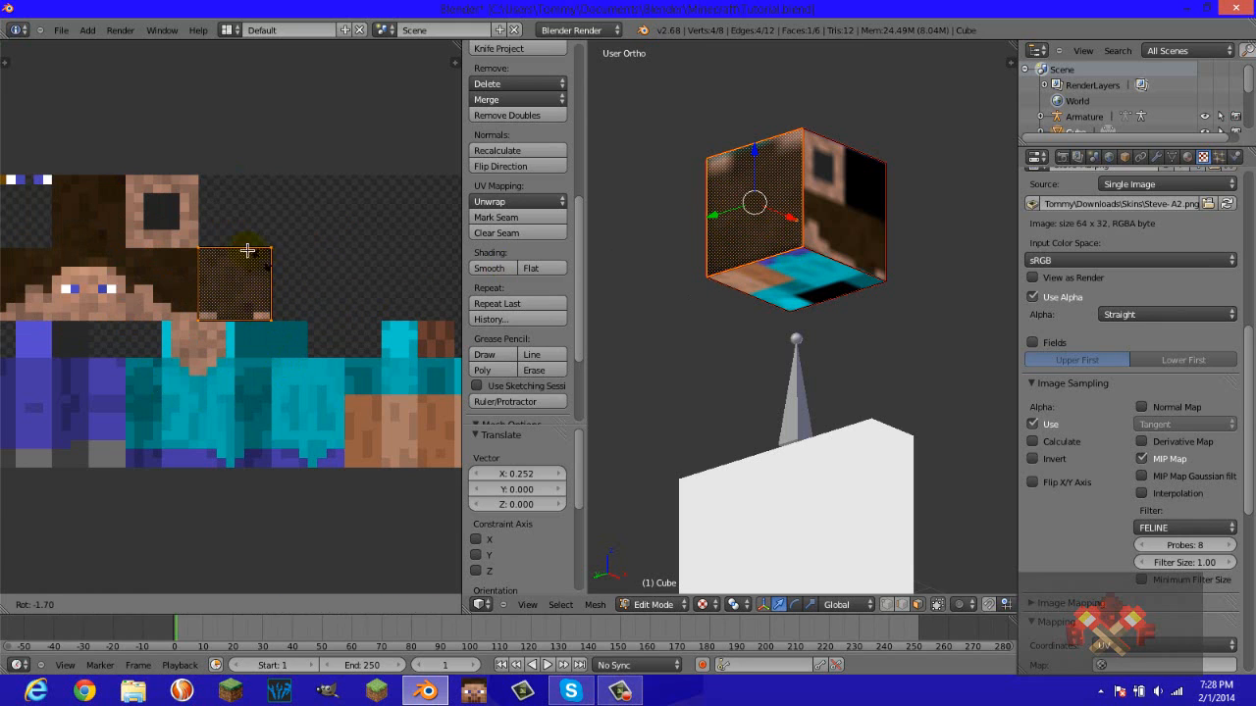
click(175, 330)
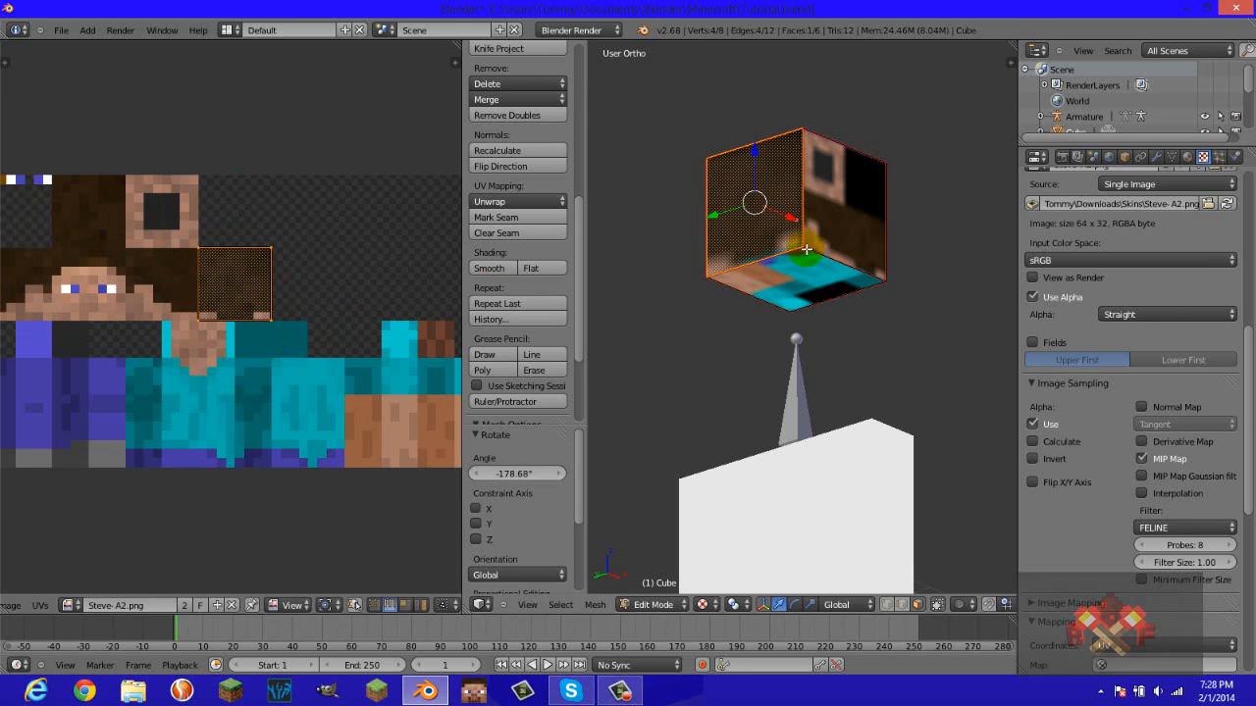
Move the remaining side face's UVs onto the skin and pull in their edges to fit the side-of-head area left of the face.
right_click(822, 214)
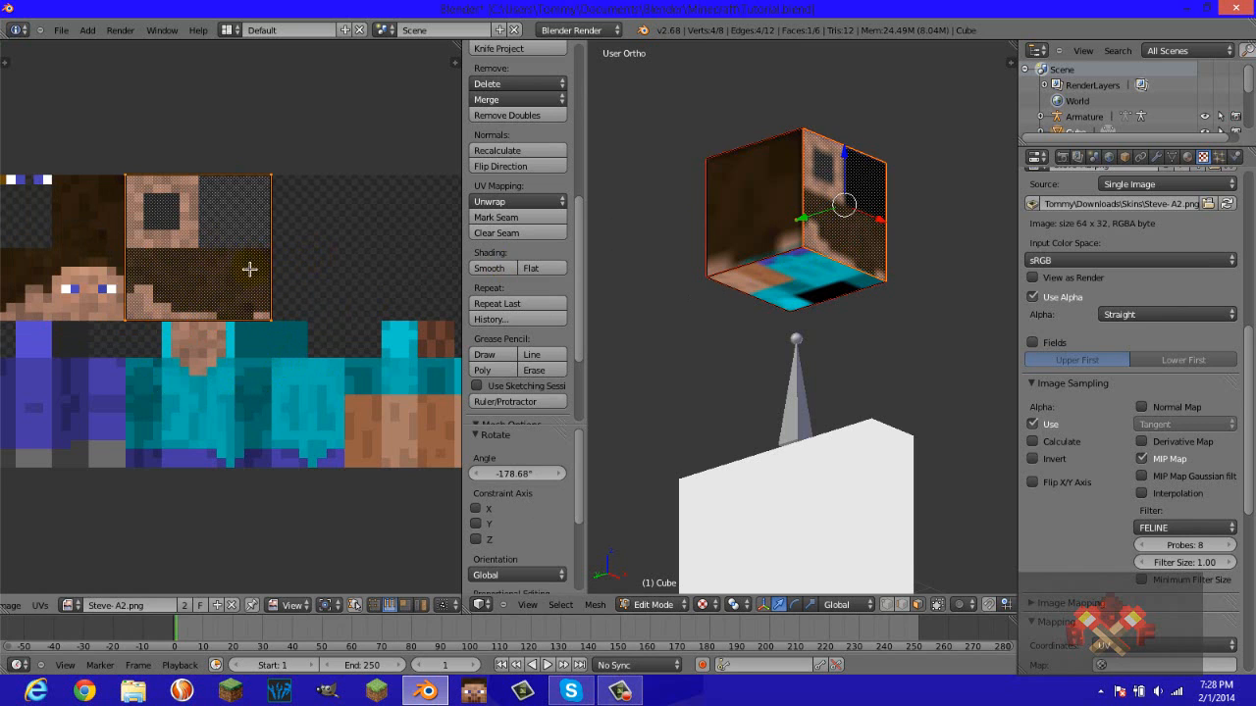
middle_drag(202, 312, 234, 333)
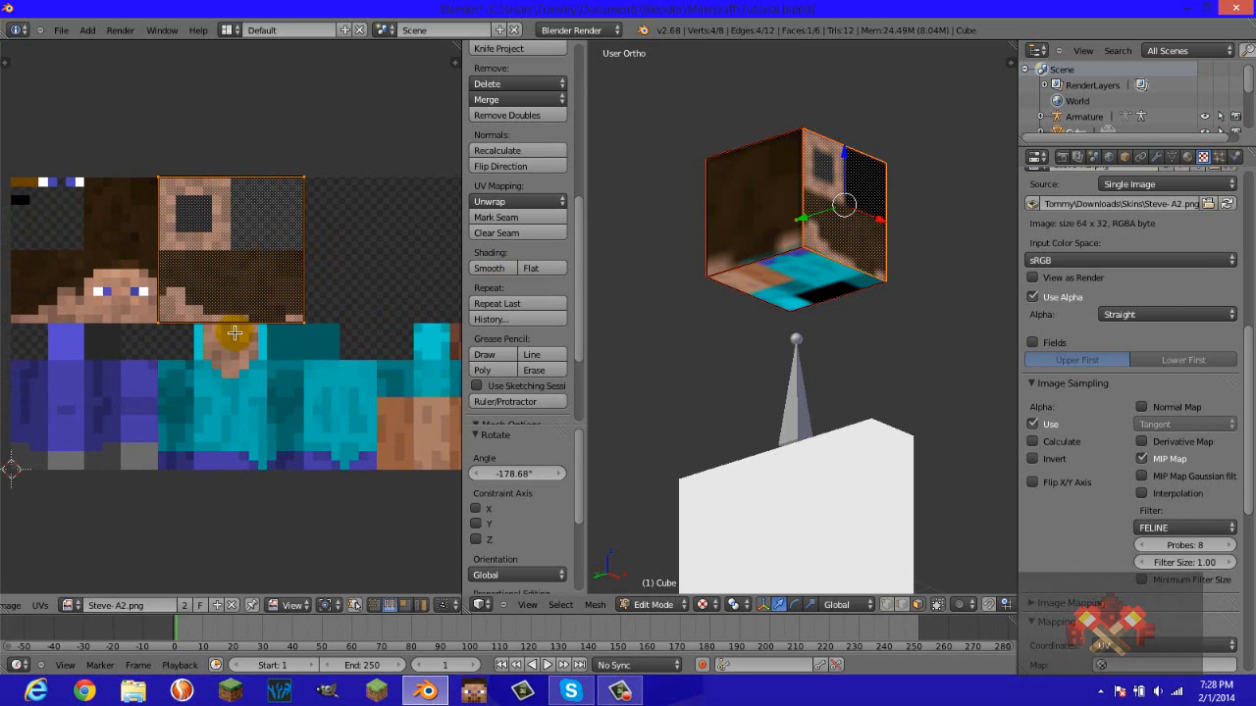
key(g)
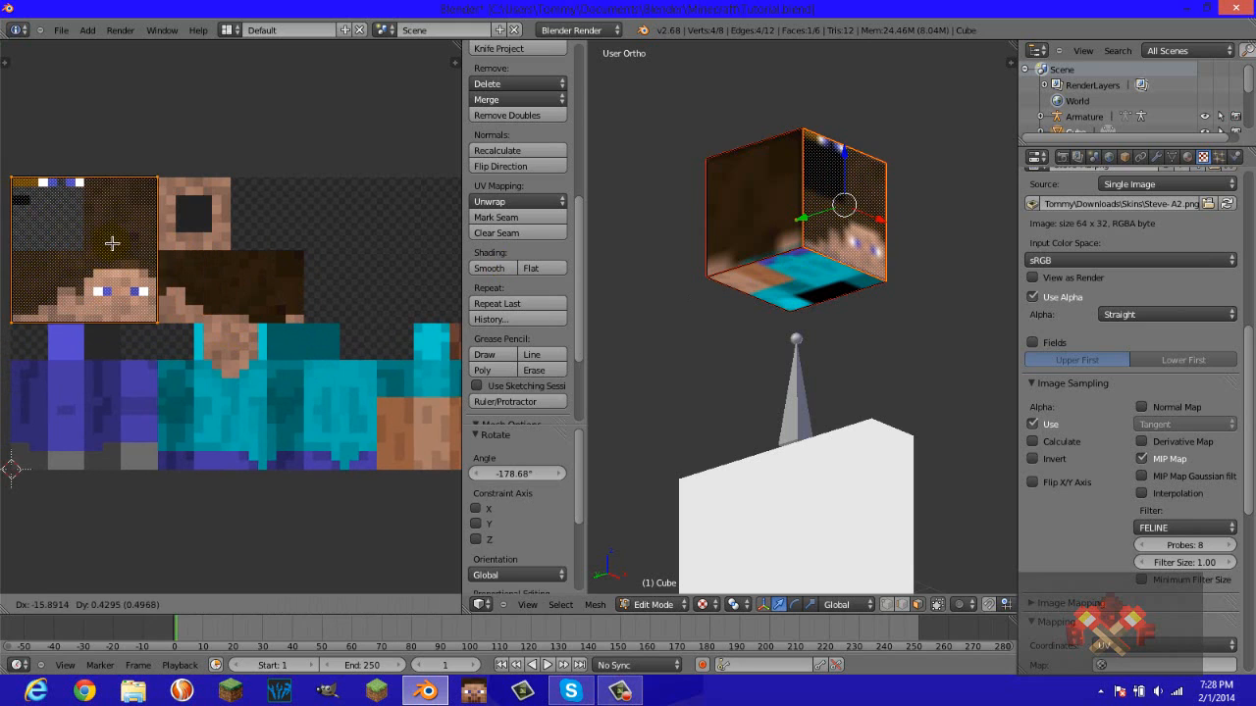
click(120, 201)
right_click(121, 182)
key(g)
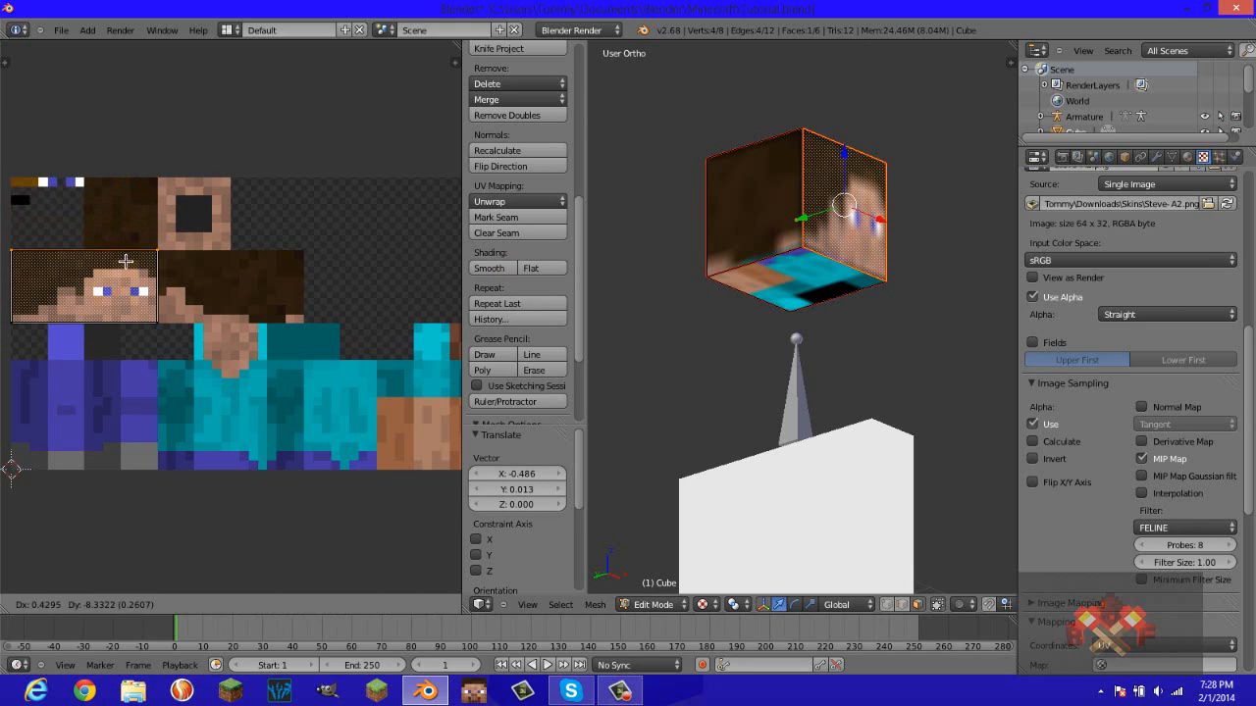
click(145, 266)
key(g)
click(164, 269)
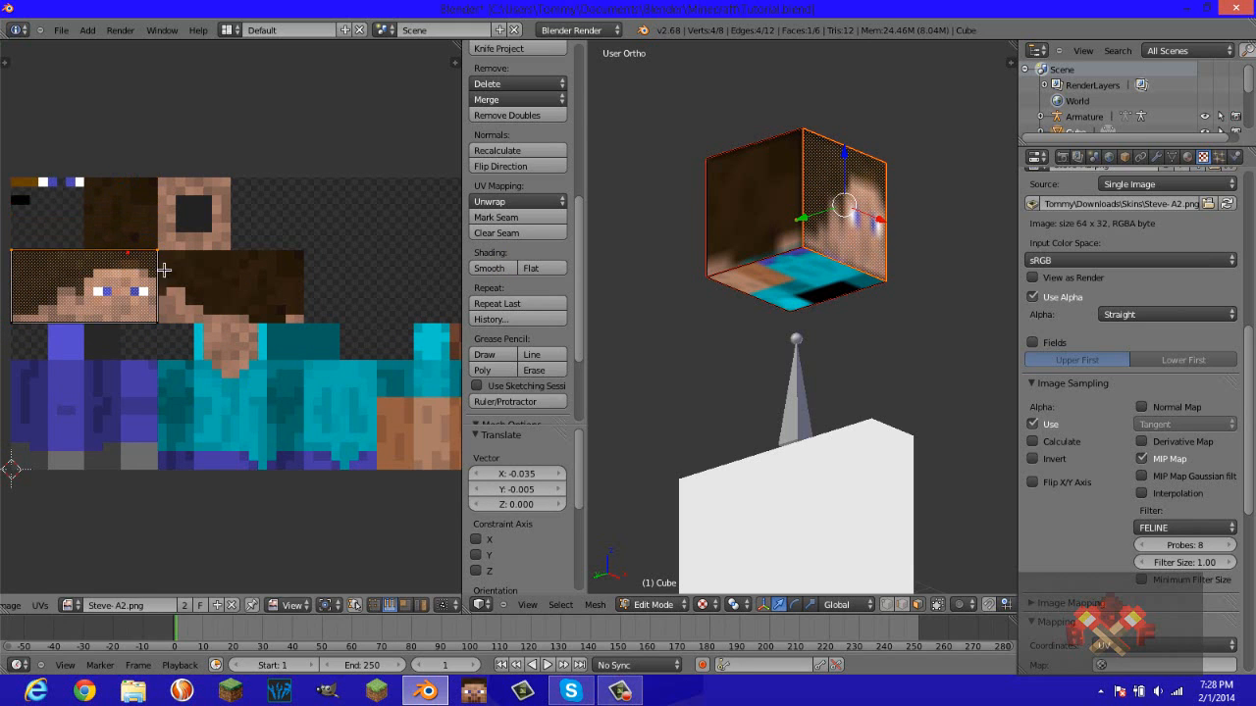
key(g)
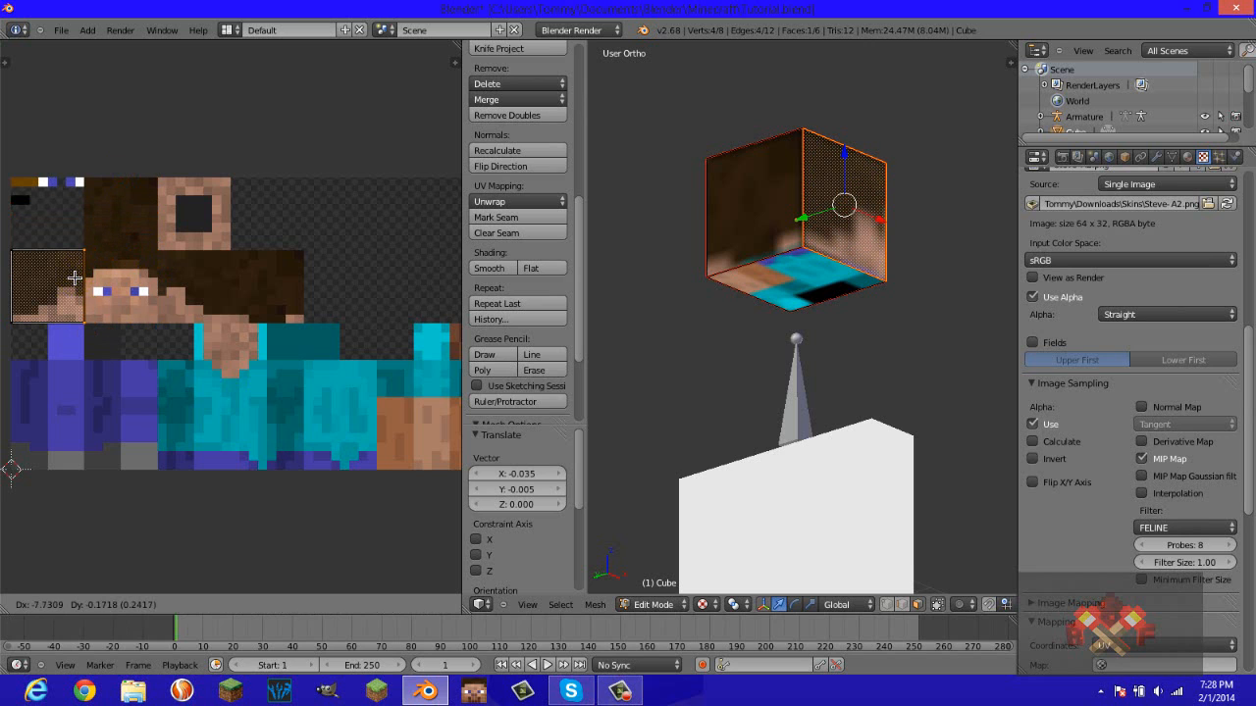
click(78, 279)
Center the head's bottom-face UVs over the skin-colored square with the dark middle and scale them to about 0.475 to fit it.
right_click(834, 271)
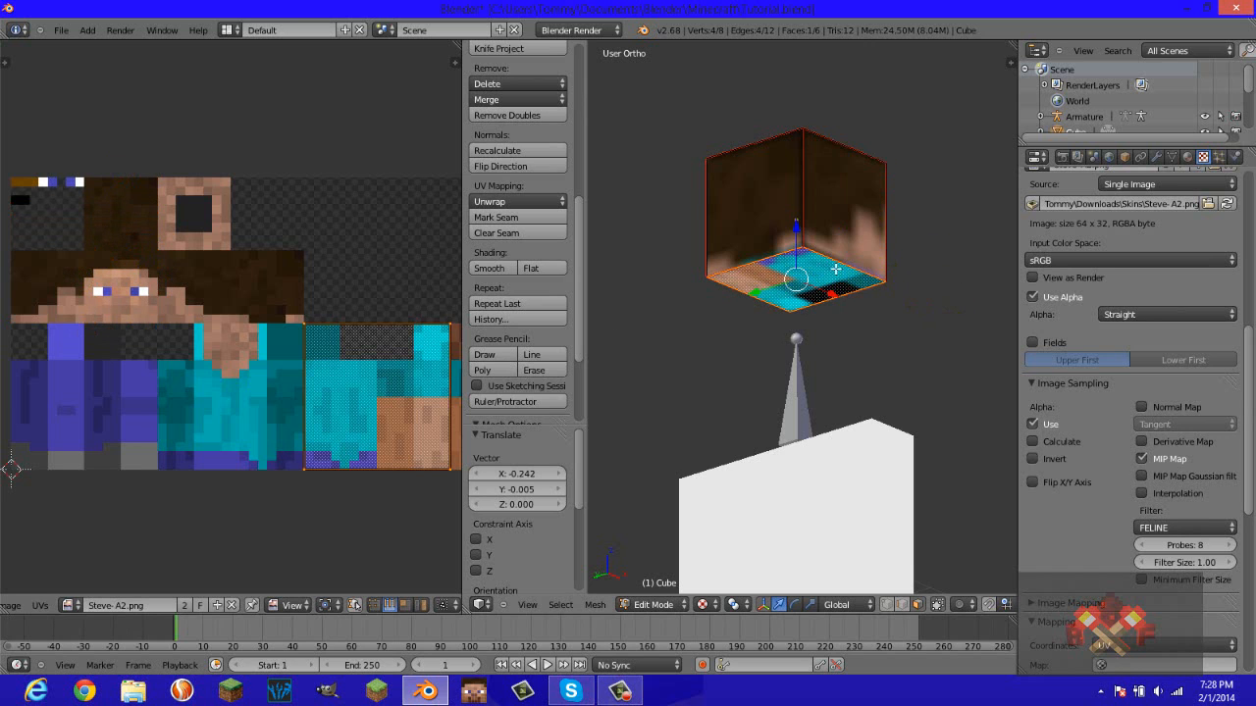
key(g)
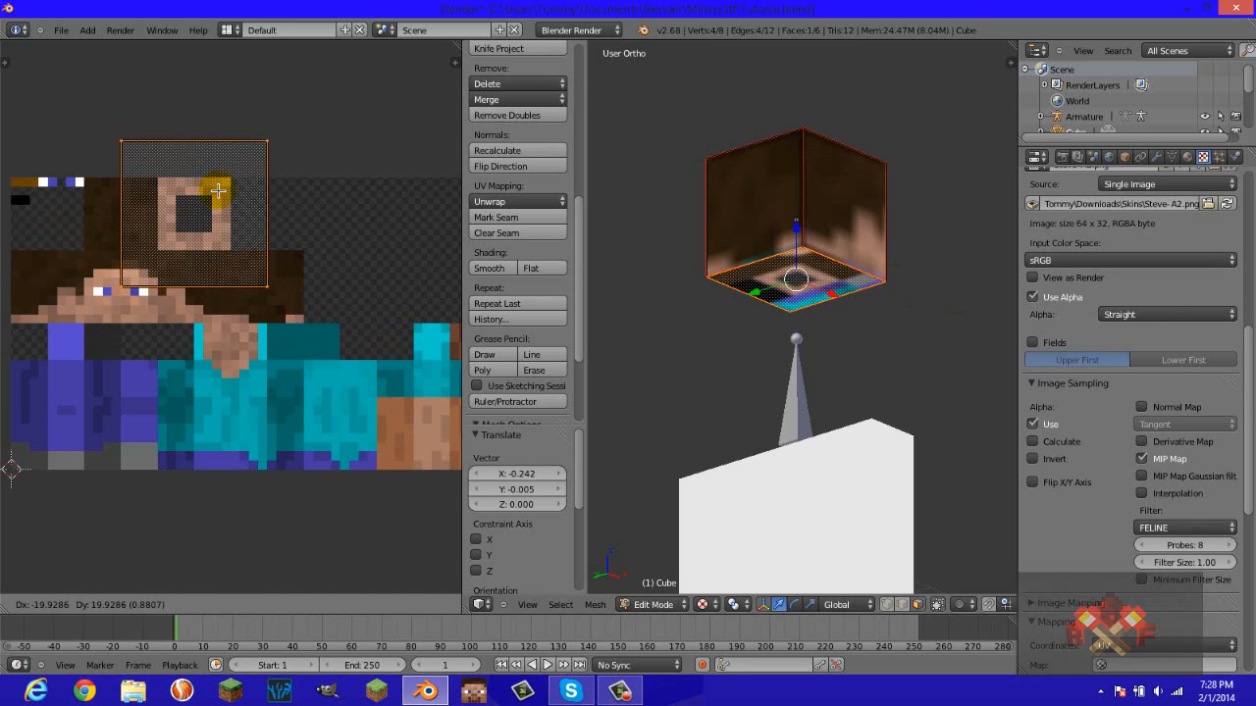
click(218, 190)
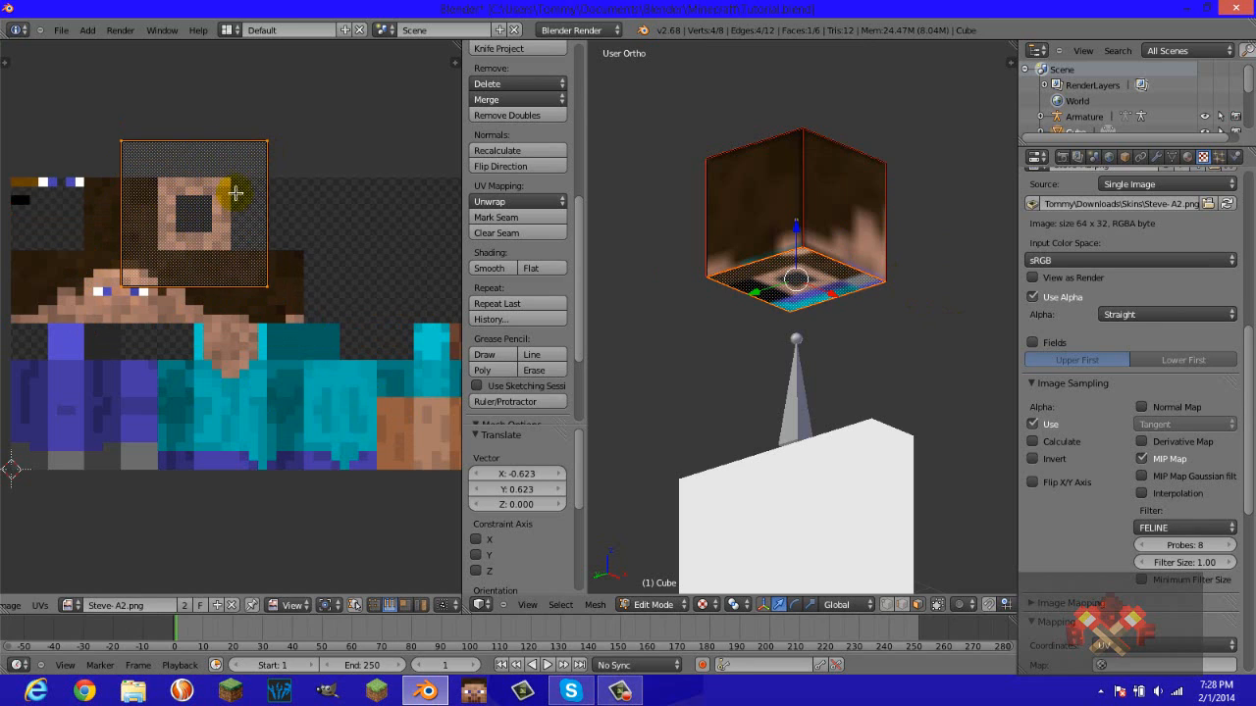
key(s)
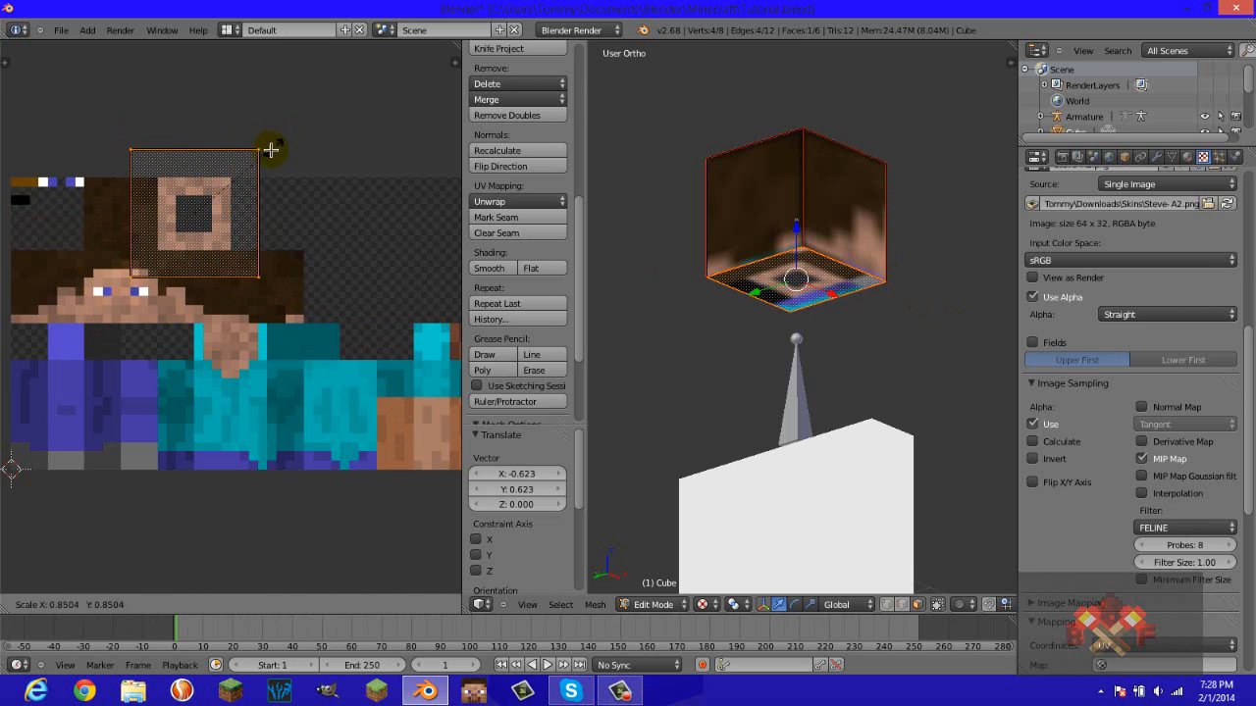
click(240, 180)
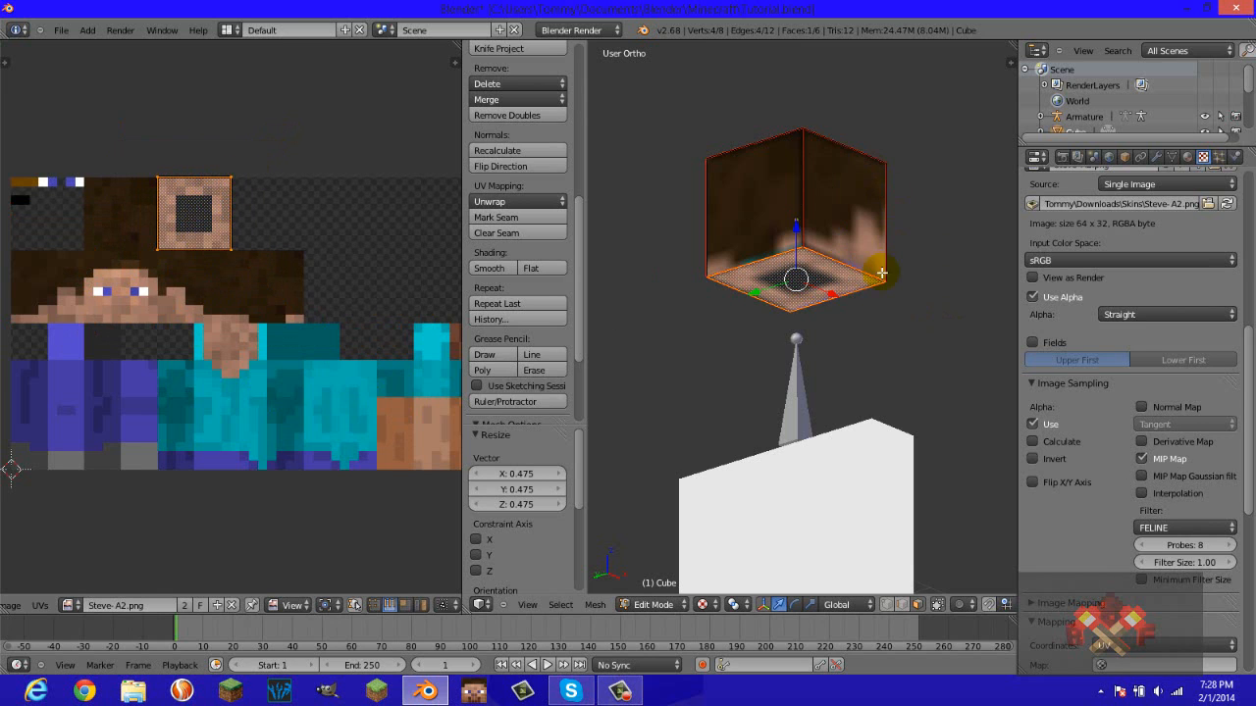
Preview the head from the front in Rendered shading and return the view to Texture shading.
middle_drag(806, 279, 874, 300)
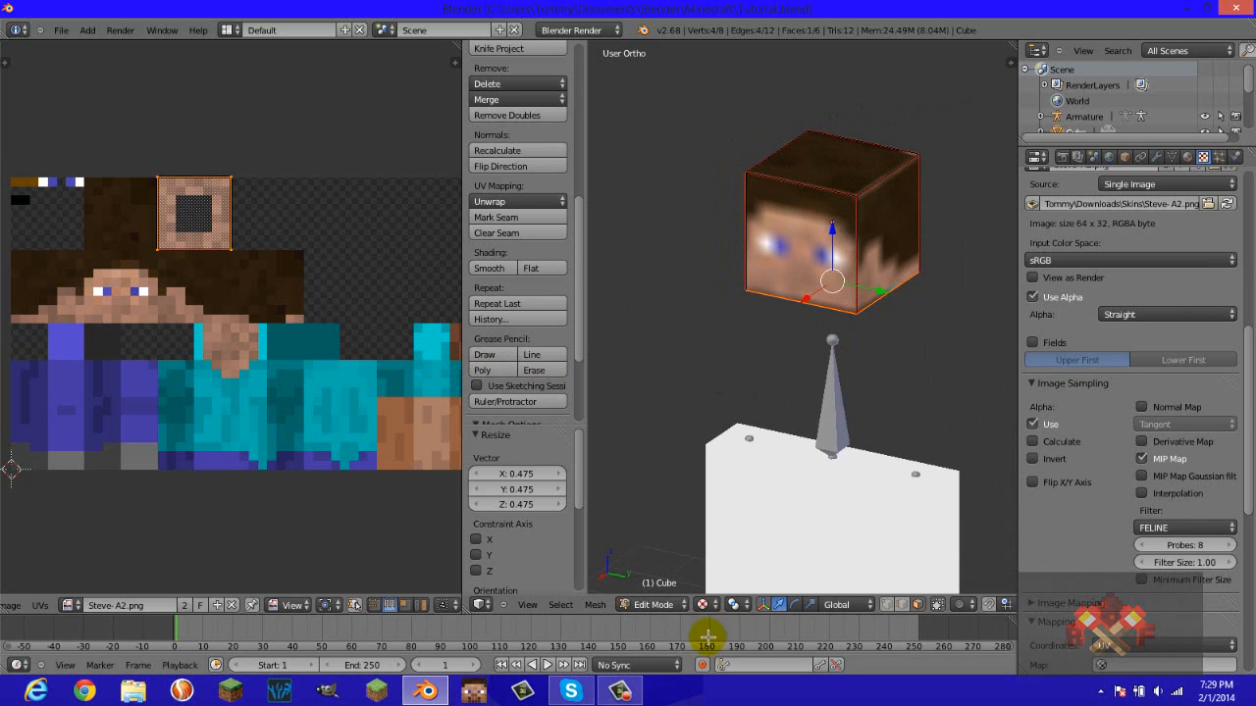
click(702, 604)
click(721, 518)
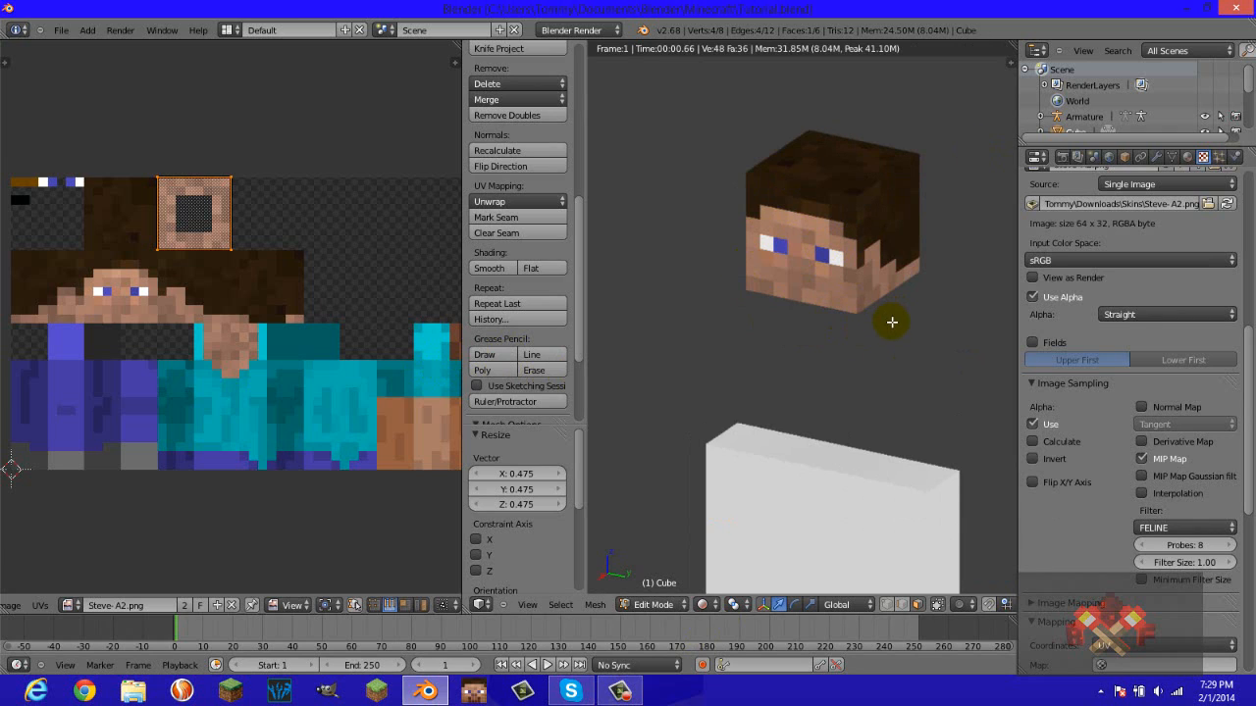
click(703, 604)
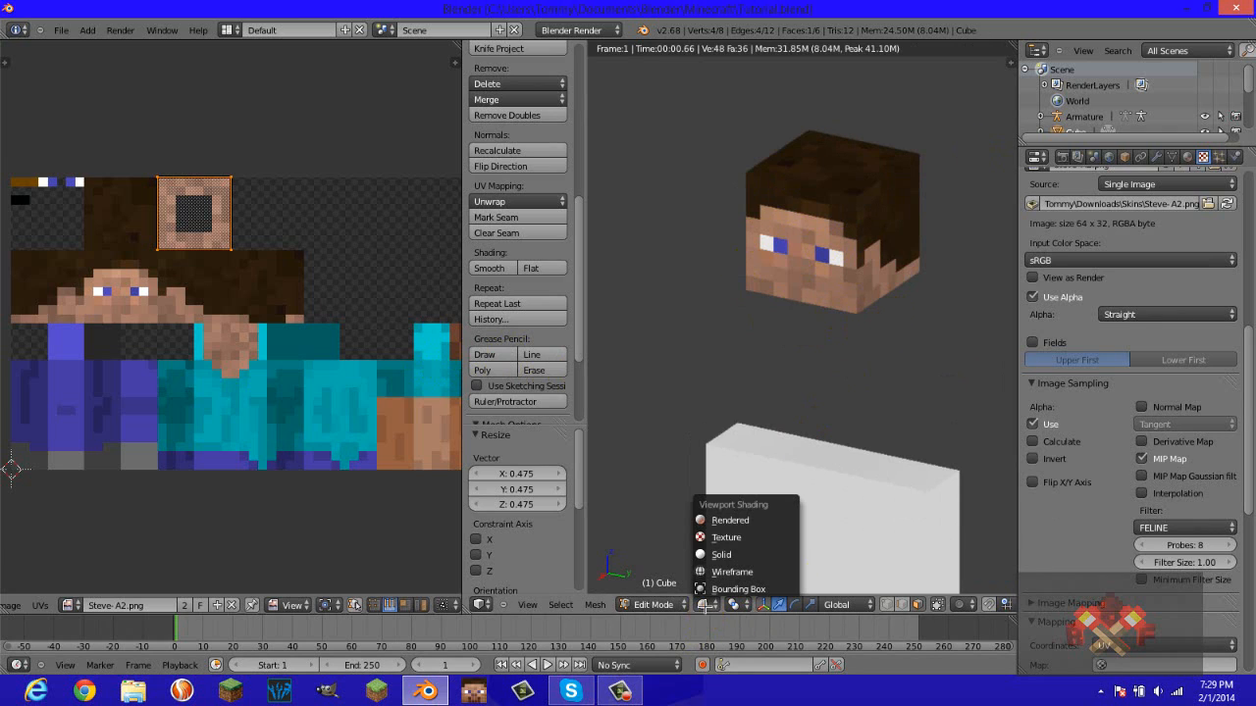
click(754, 536)
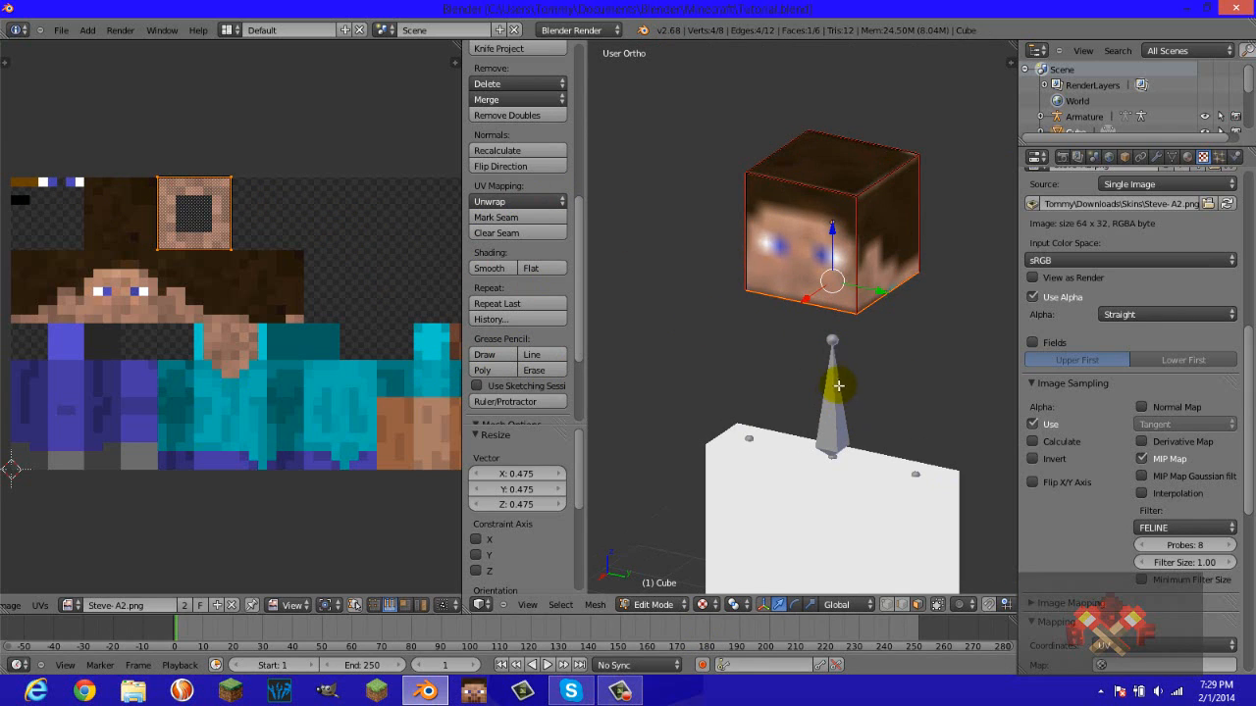
Leave the head's Edit Mode and edit the arm block beside the torso, unwrapping its mesh with Smart UV Project.
key(Tab)
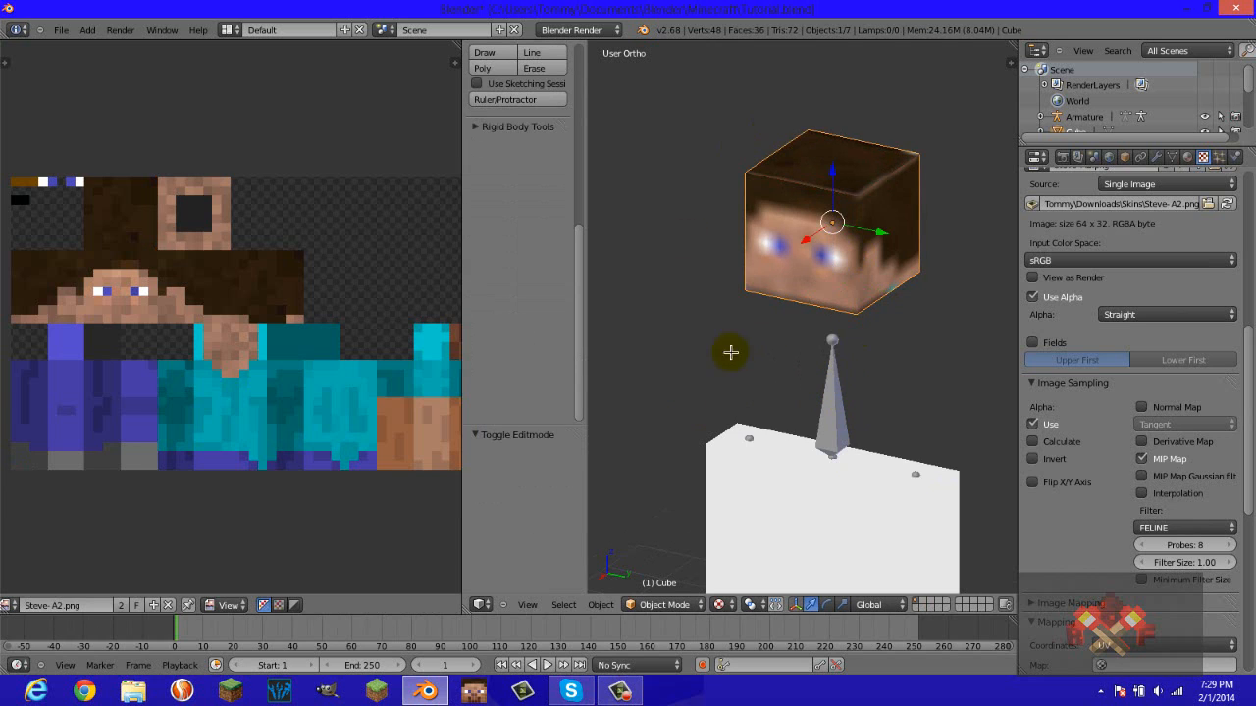
right_click(705, 453)
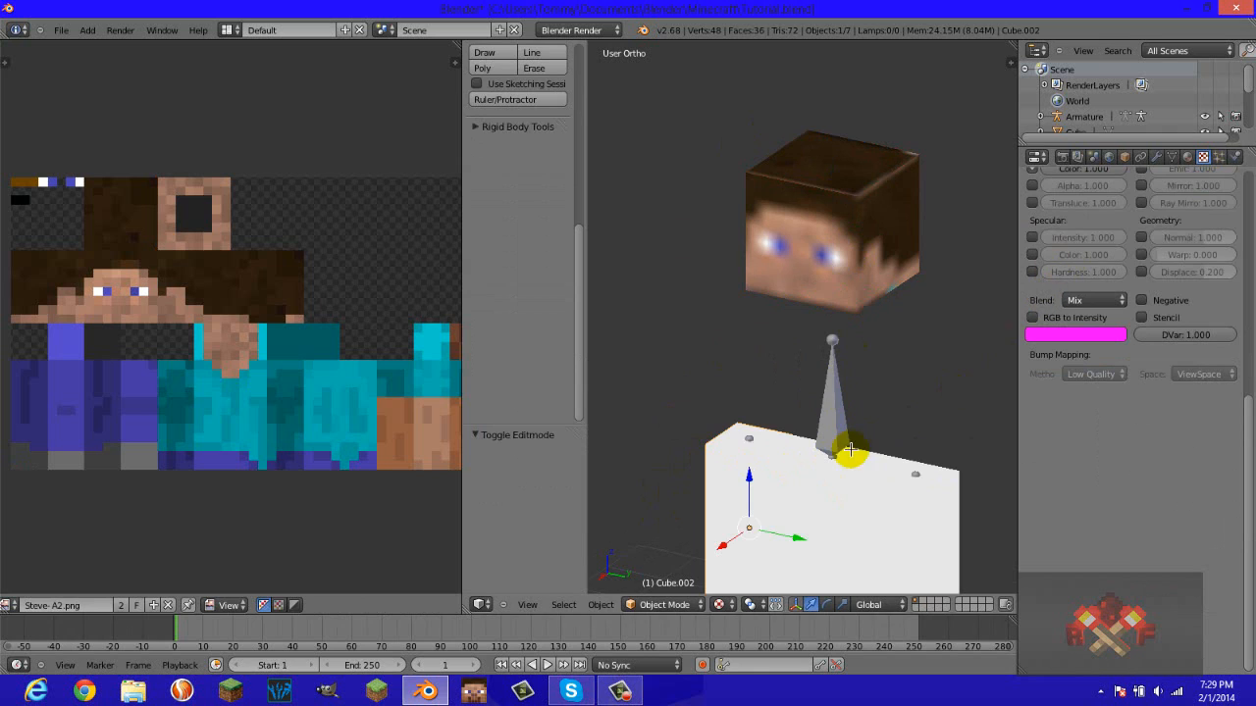
key(Tab)
scroll(521, 323, down, 1)
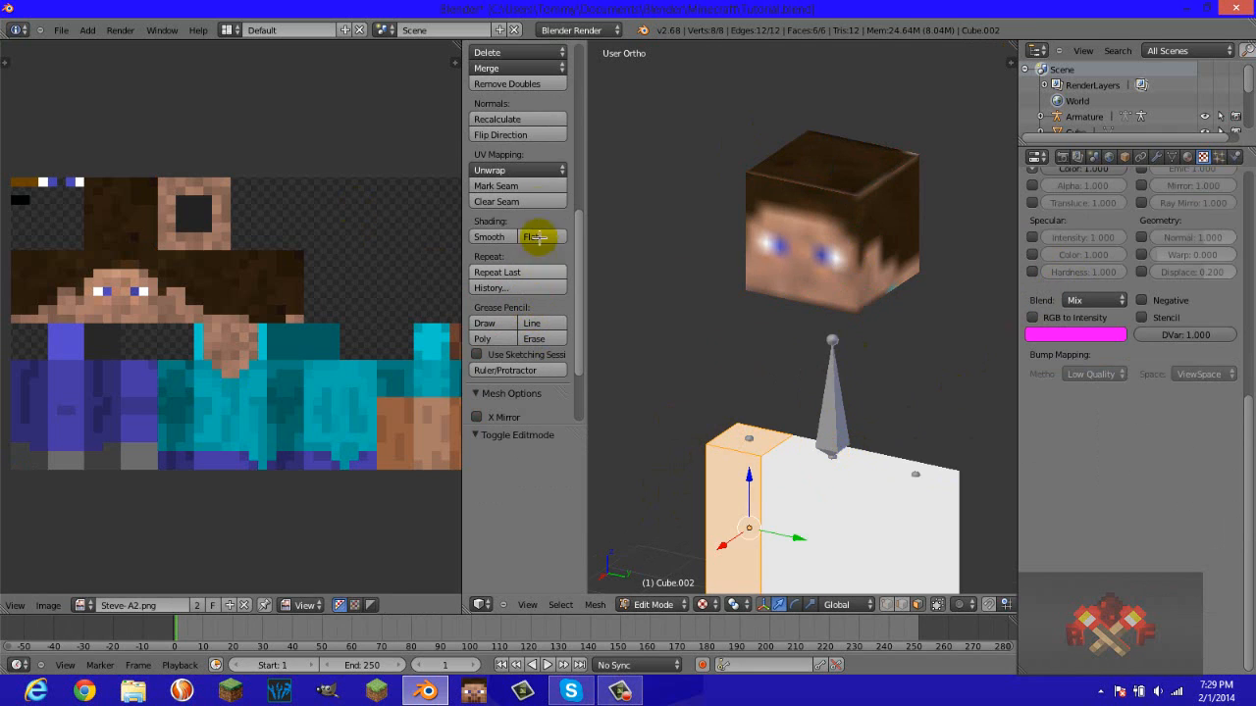
click(530, 185)
click(530, 170)
click(534, 195)
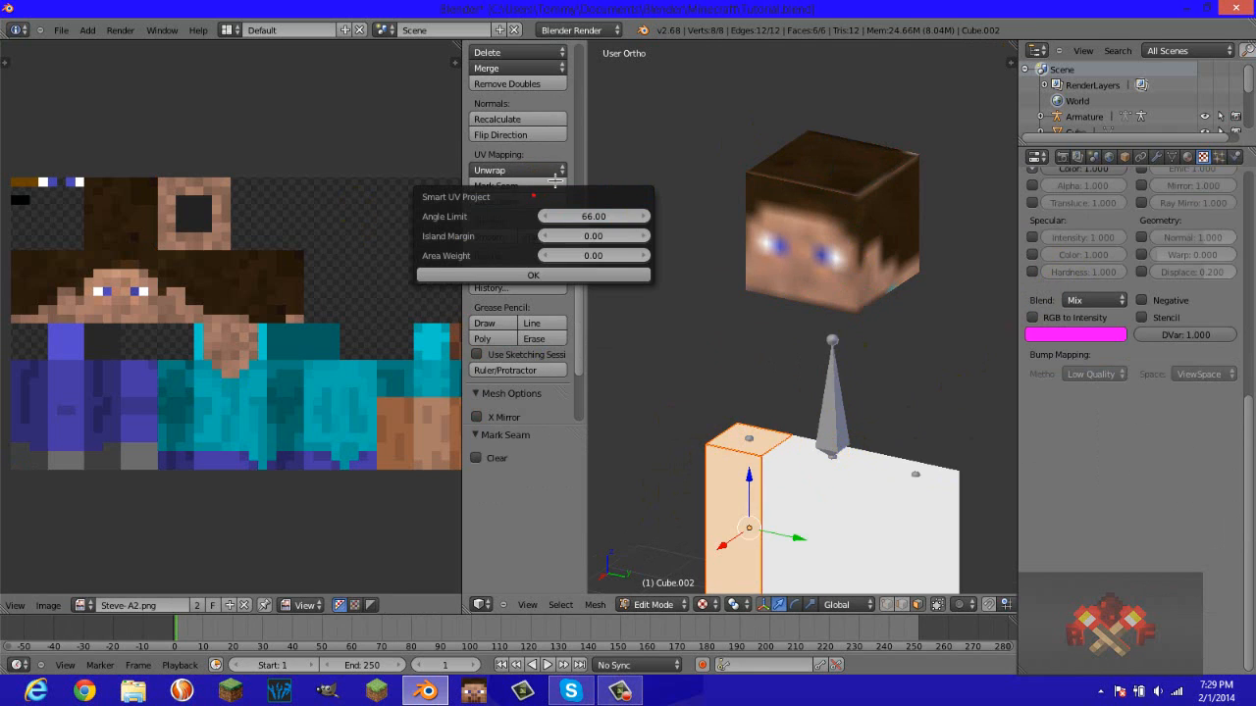
click(517, 169)
click(504, 176)
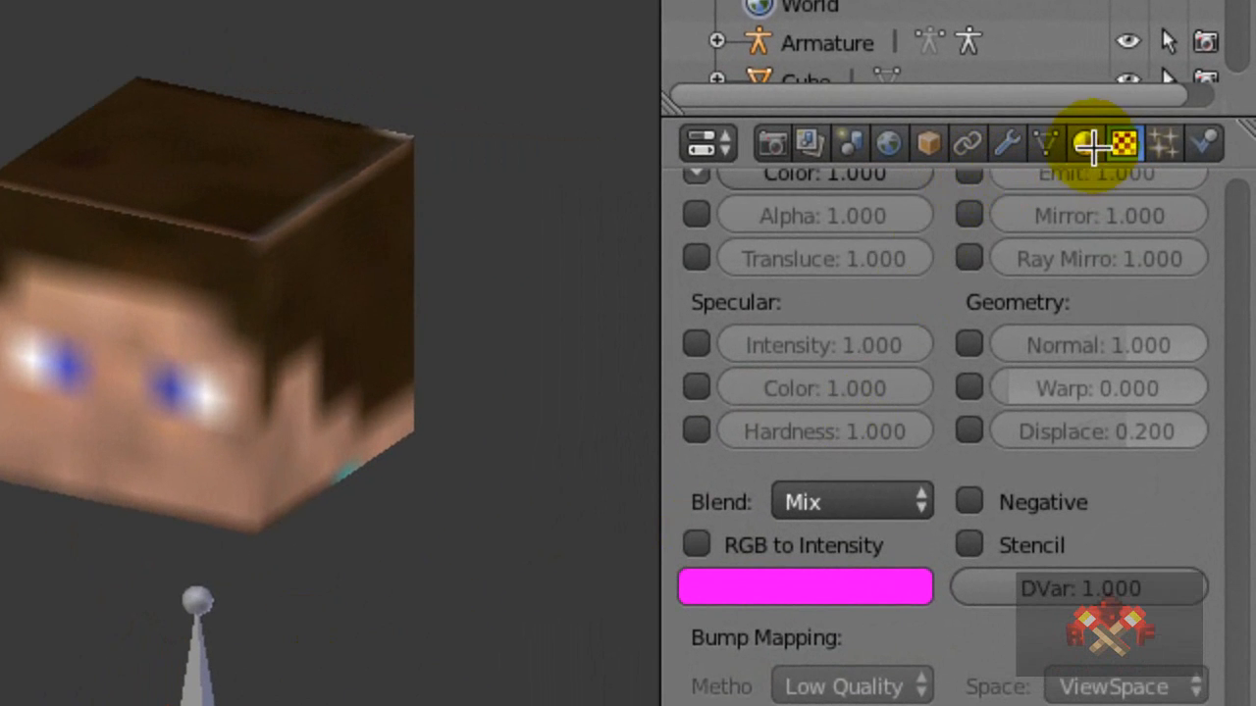
Assign the existing Head material to the arm block and check its image texture settings.
click(1094, 144)
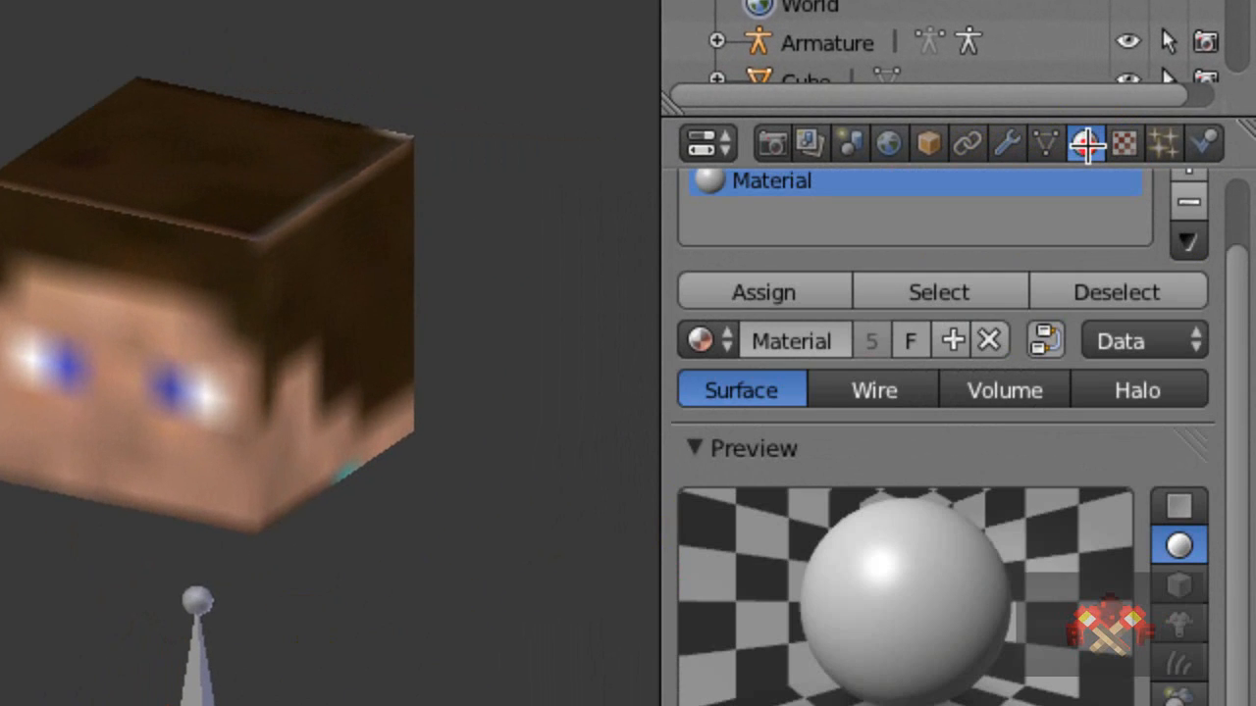
click(699, 340)
click(724, 390)
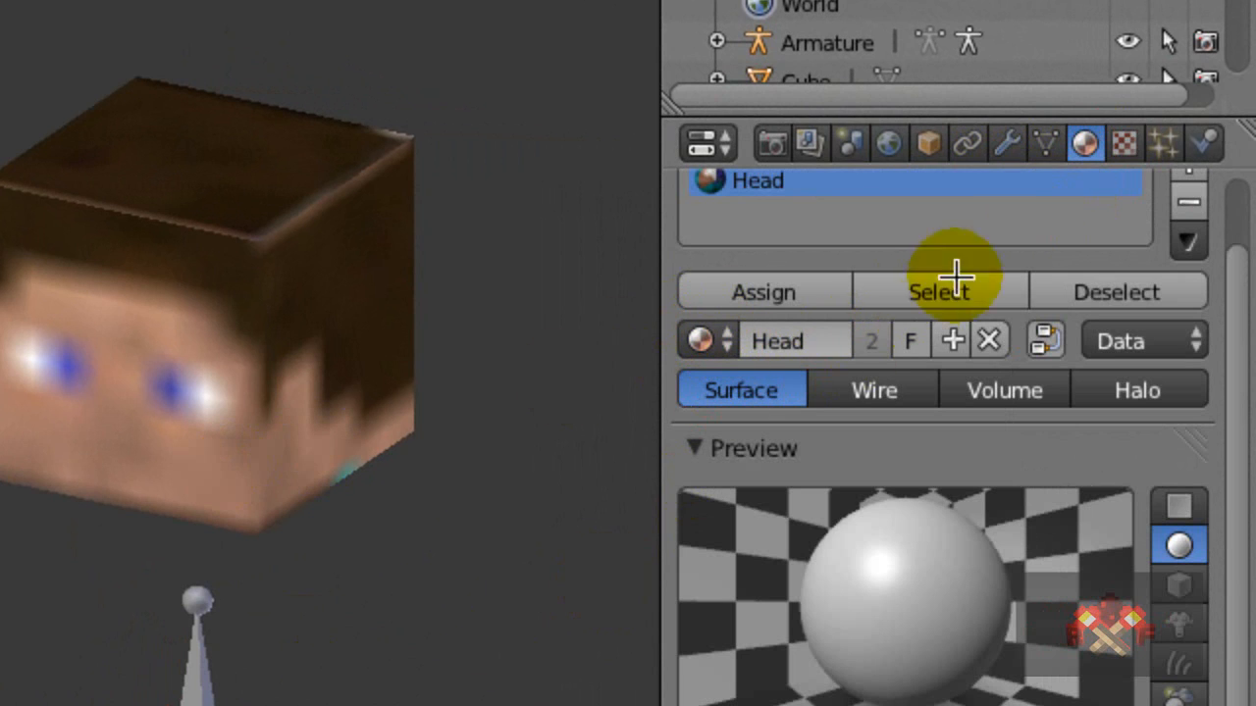
click(1122, 145)
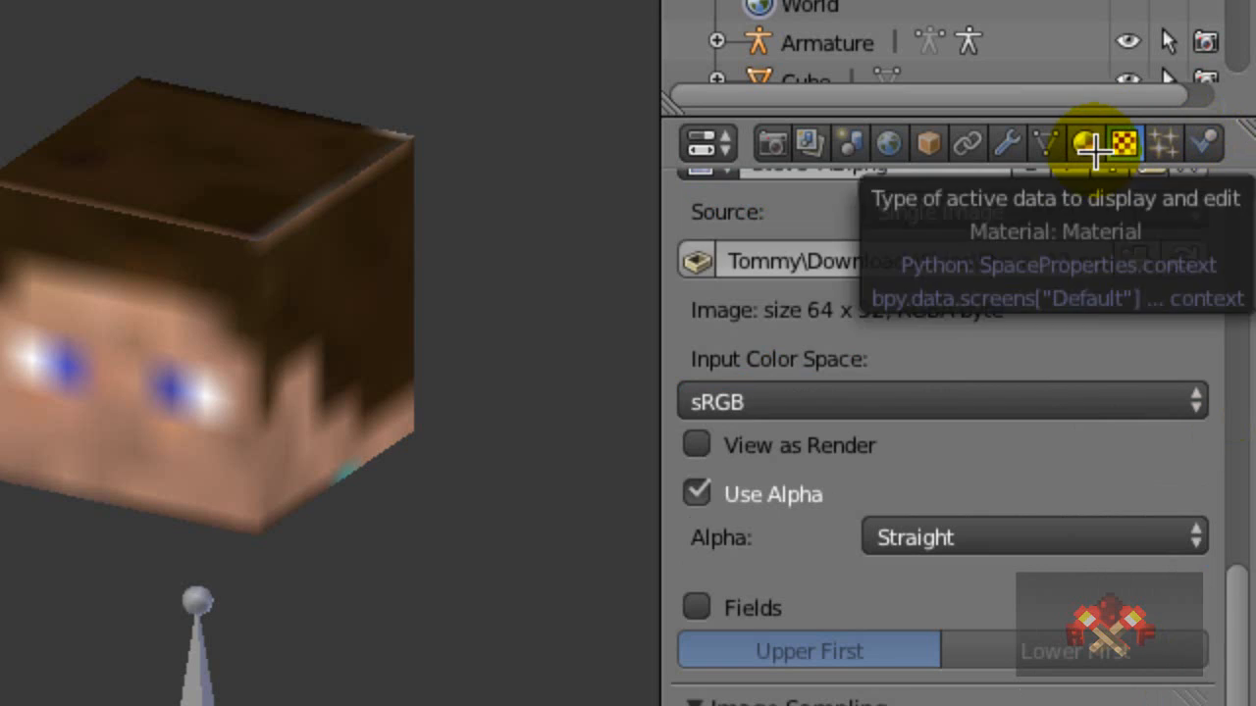
click(1089, 145)
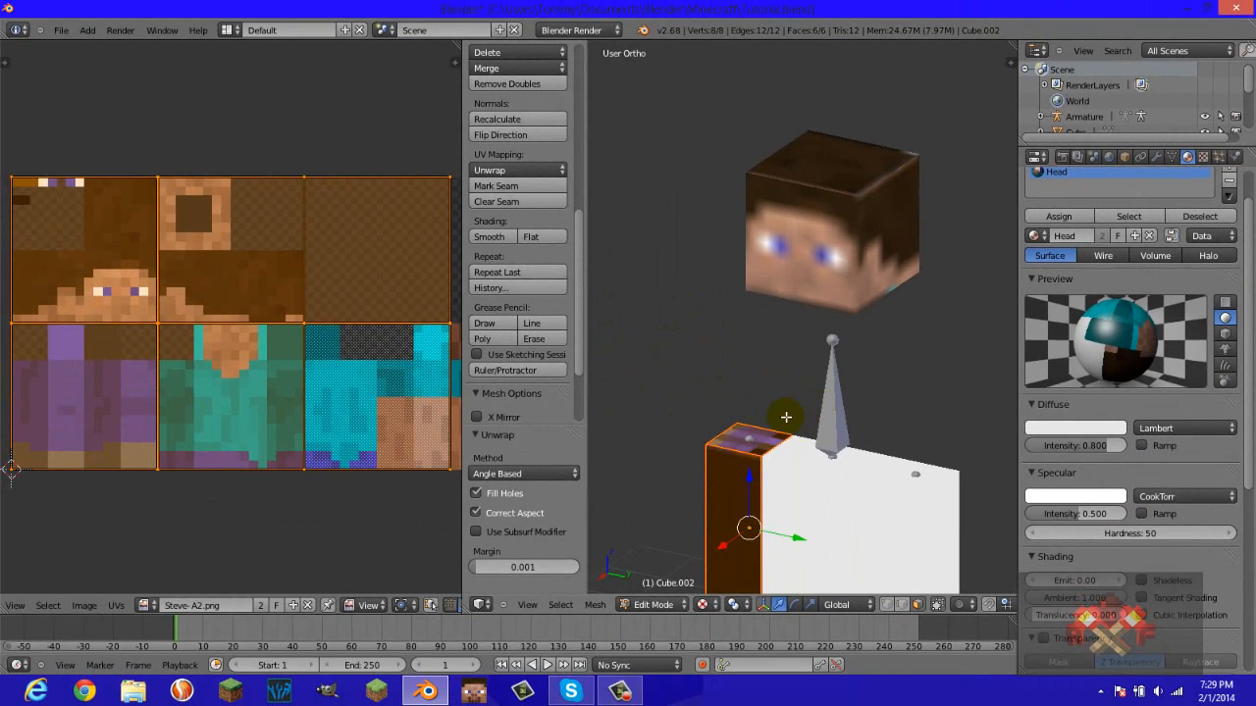
Rename the Head material shared by the head and arm to skin, and save the file over the existing one.
scroll(783, 398, down, 1)
shift+middle_drag(798, 379, 740, 215)
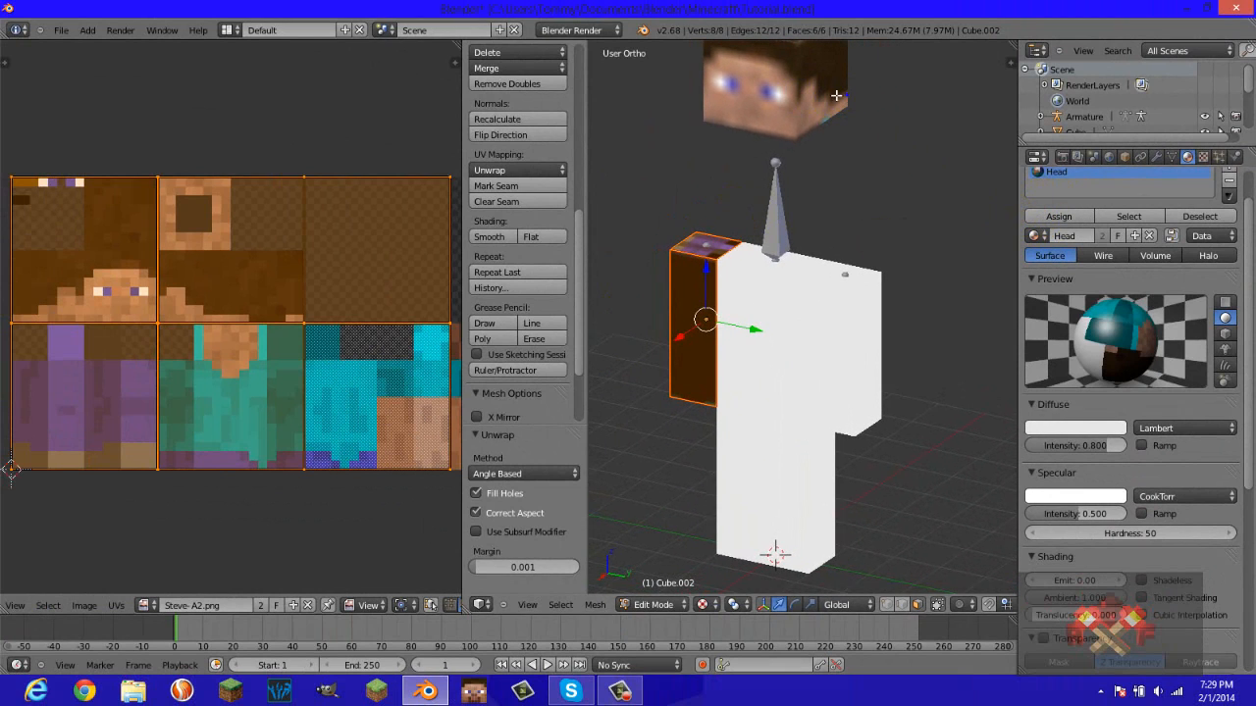
key(Tab)
key(Tab)
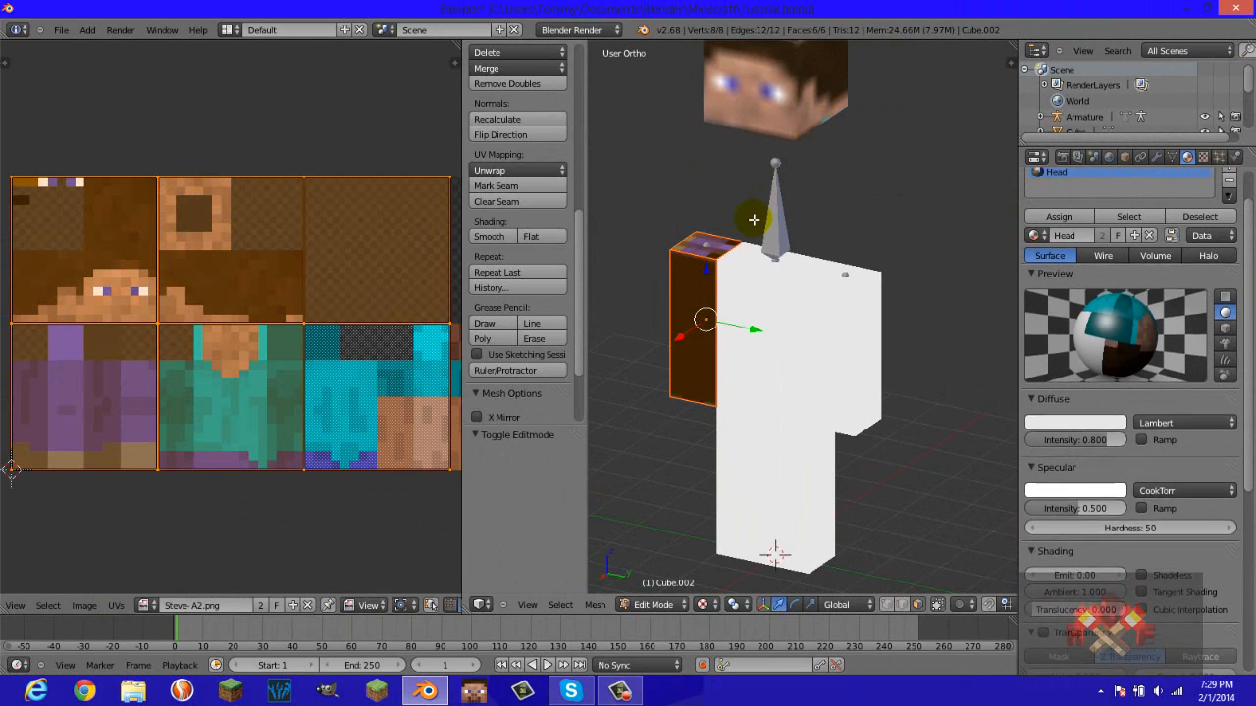
click(1060, 235)
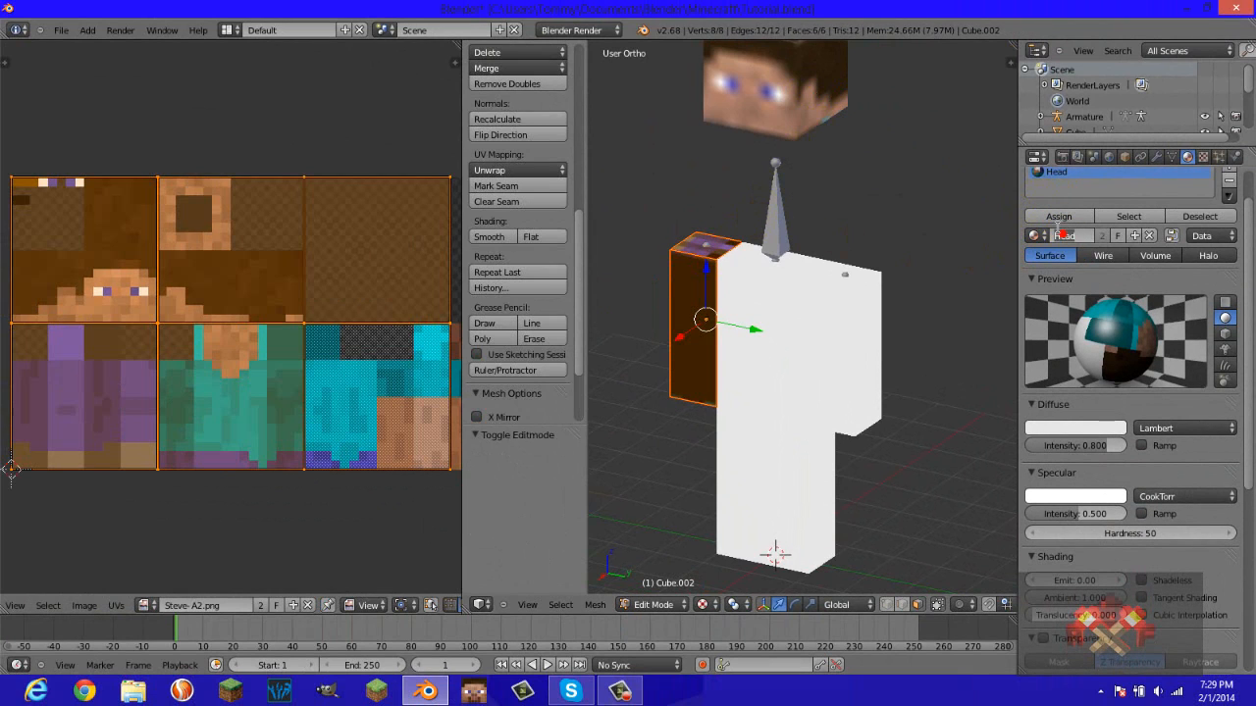
text(Sin)
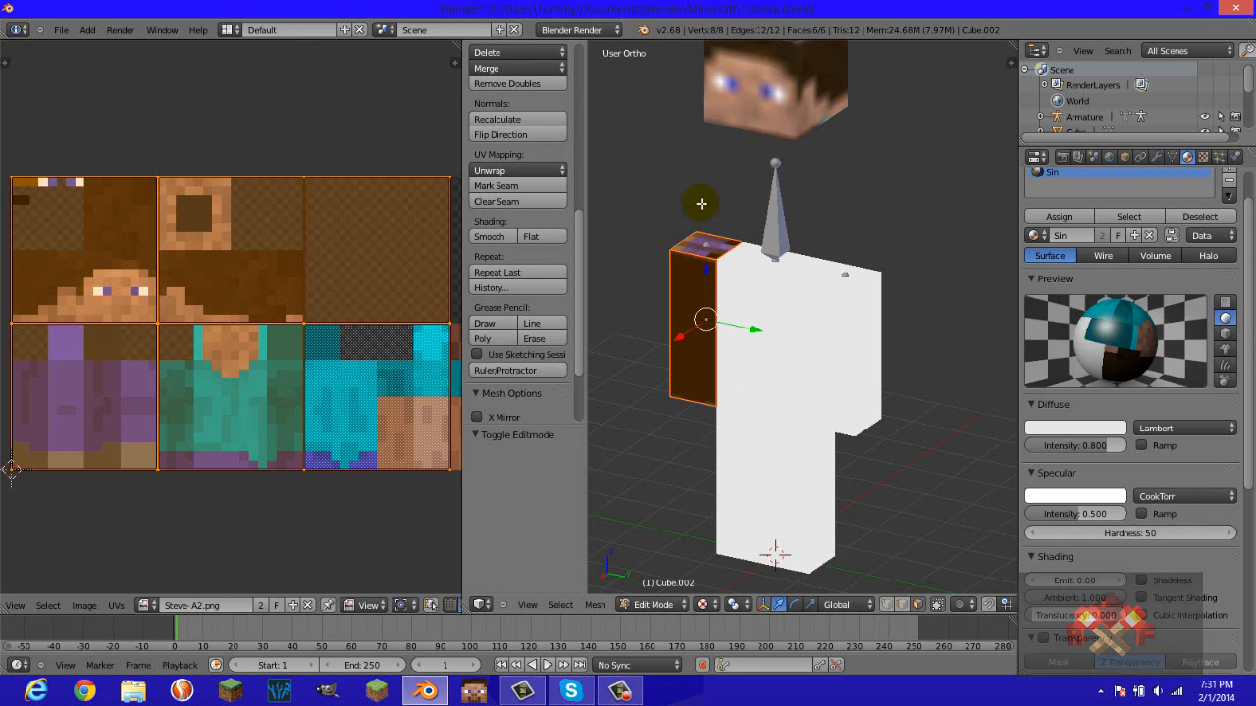
key(ctrl+s)
click(792, 282)
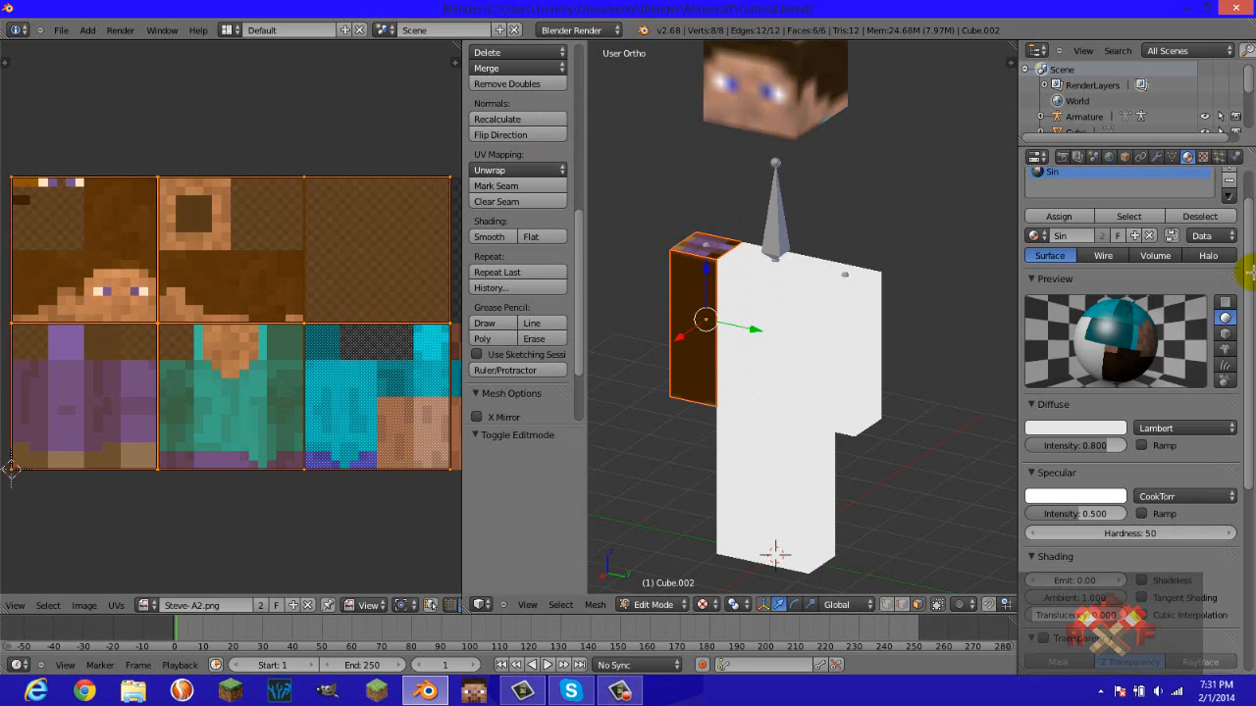
click(1075, 233)
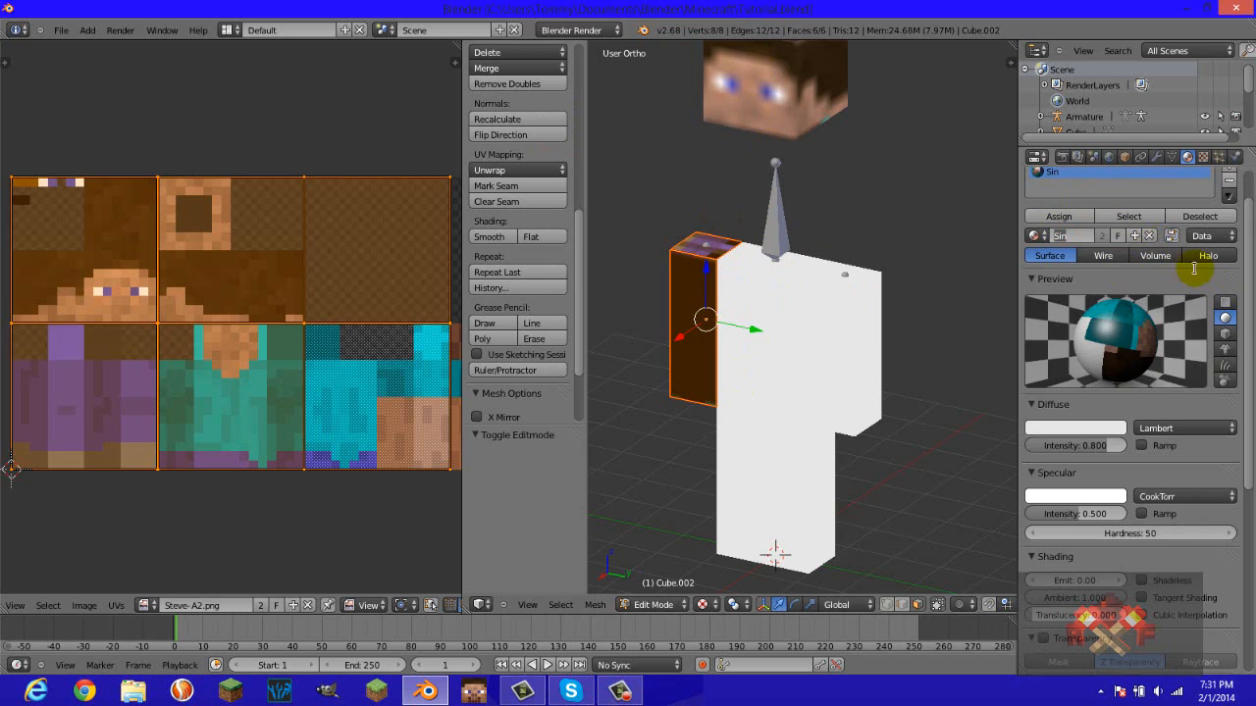
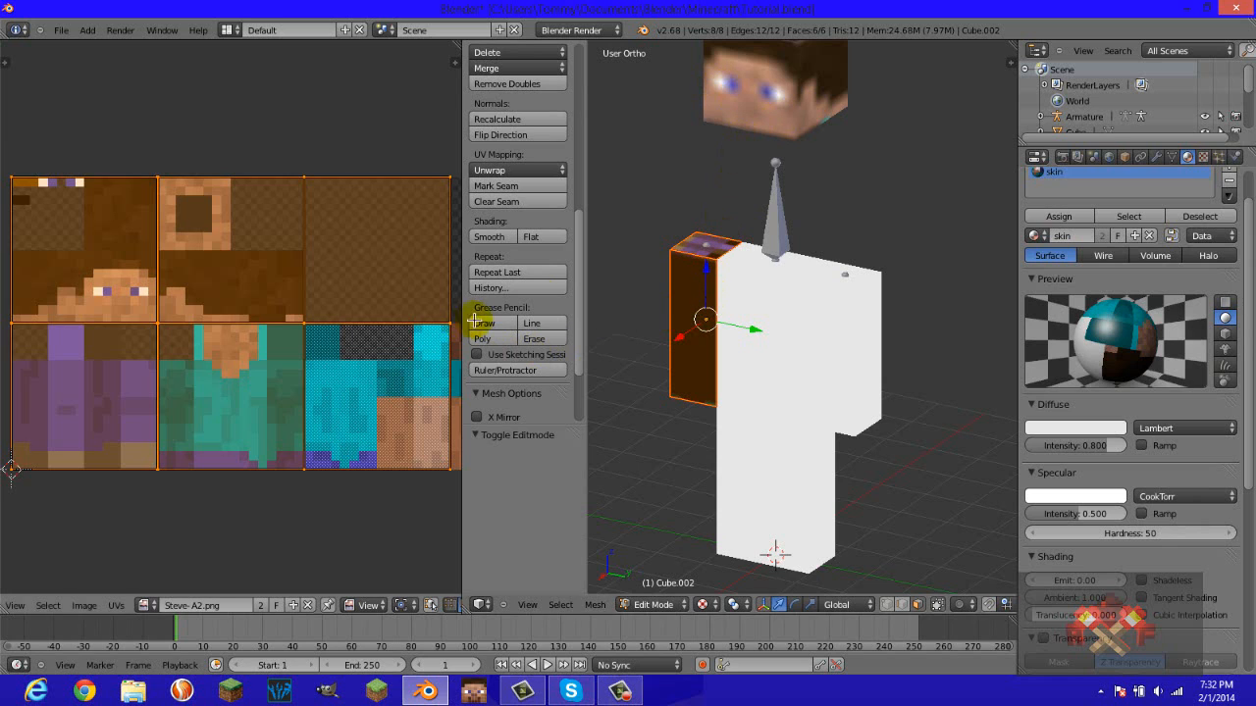
Move the arm's front-face UVs onto the second of the skin's four arm strips, pull in their edges to fit, and leave Edit Mode.
right_click(674, 279)
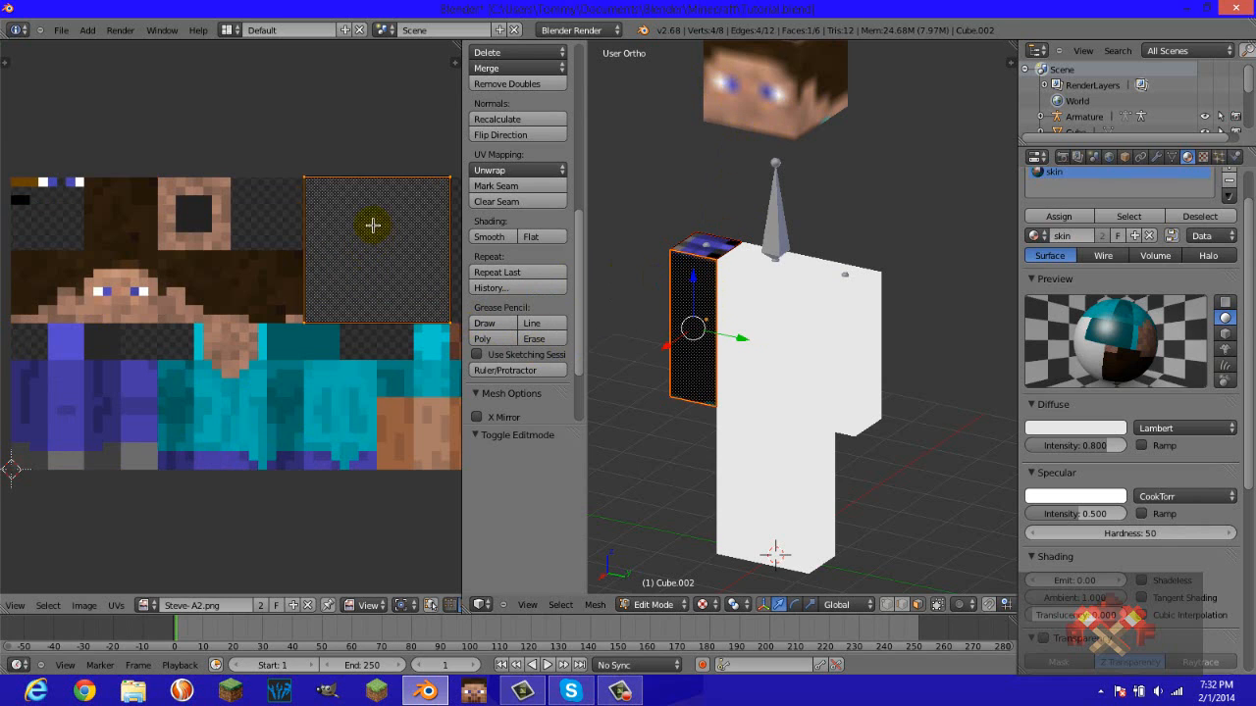
middle_drag(359, 327, 196, 291)
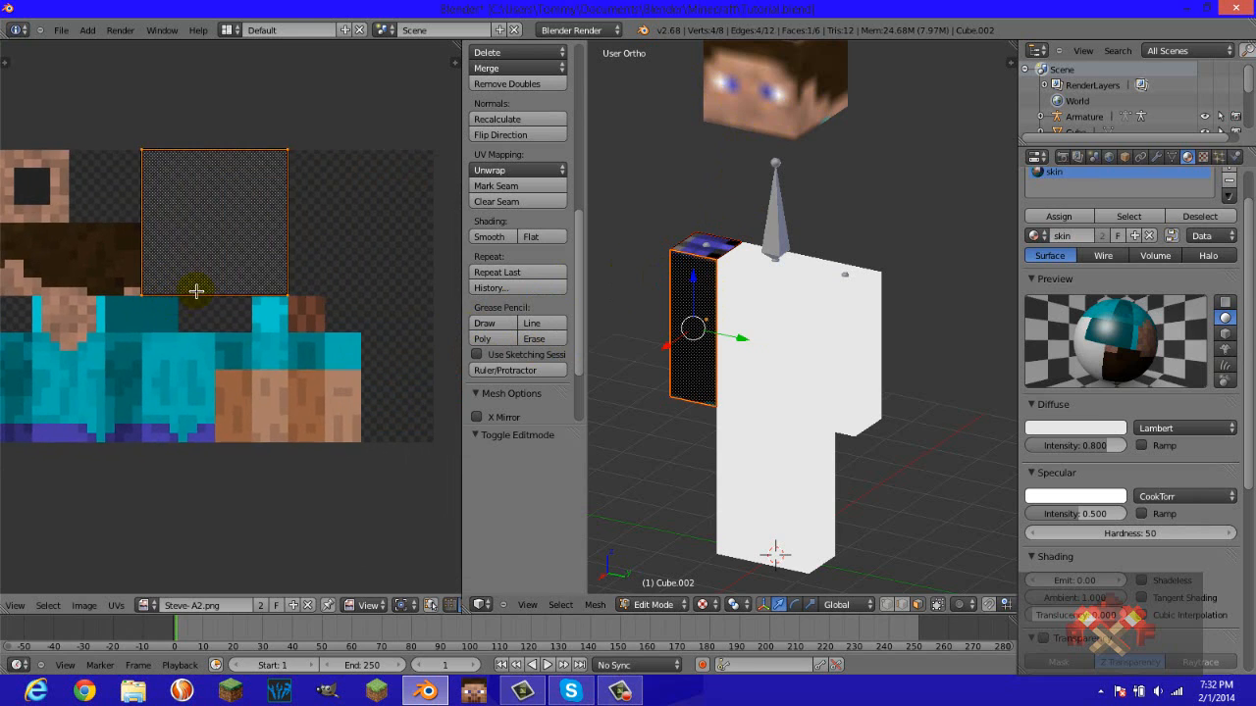
key(g)
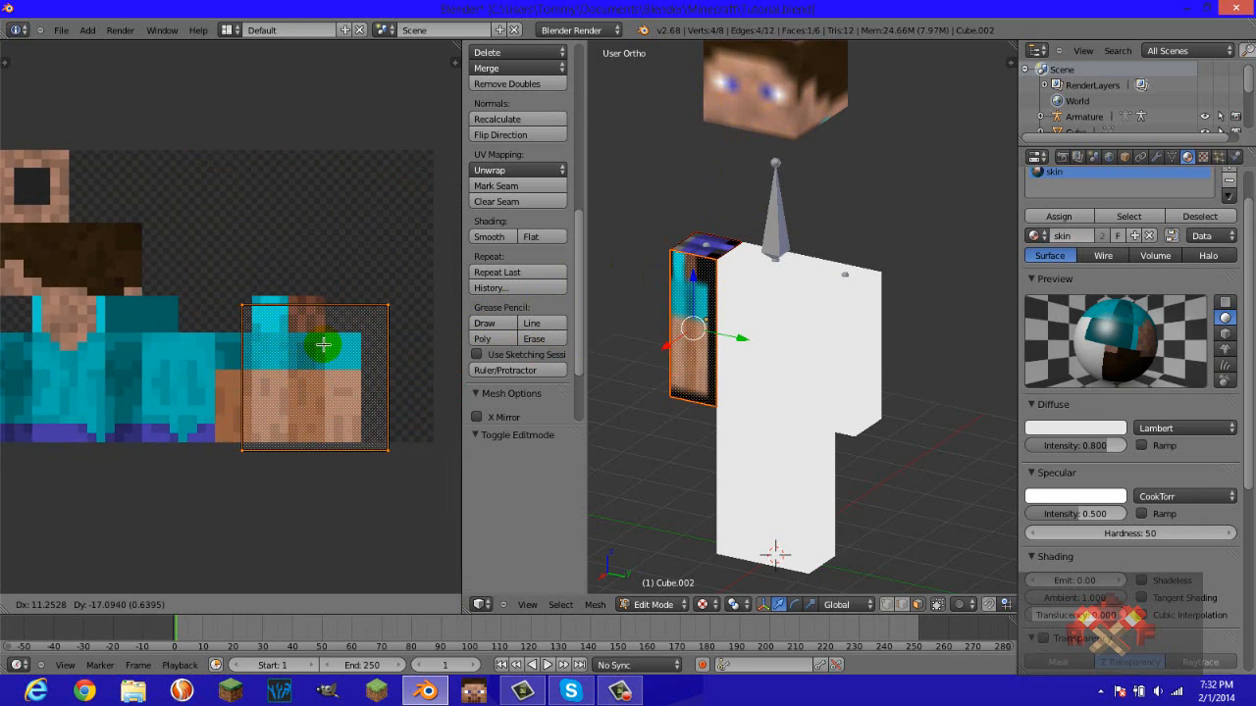
click(329, 342)
key(g)
key(y)
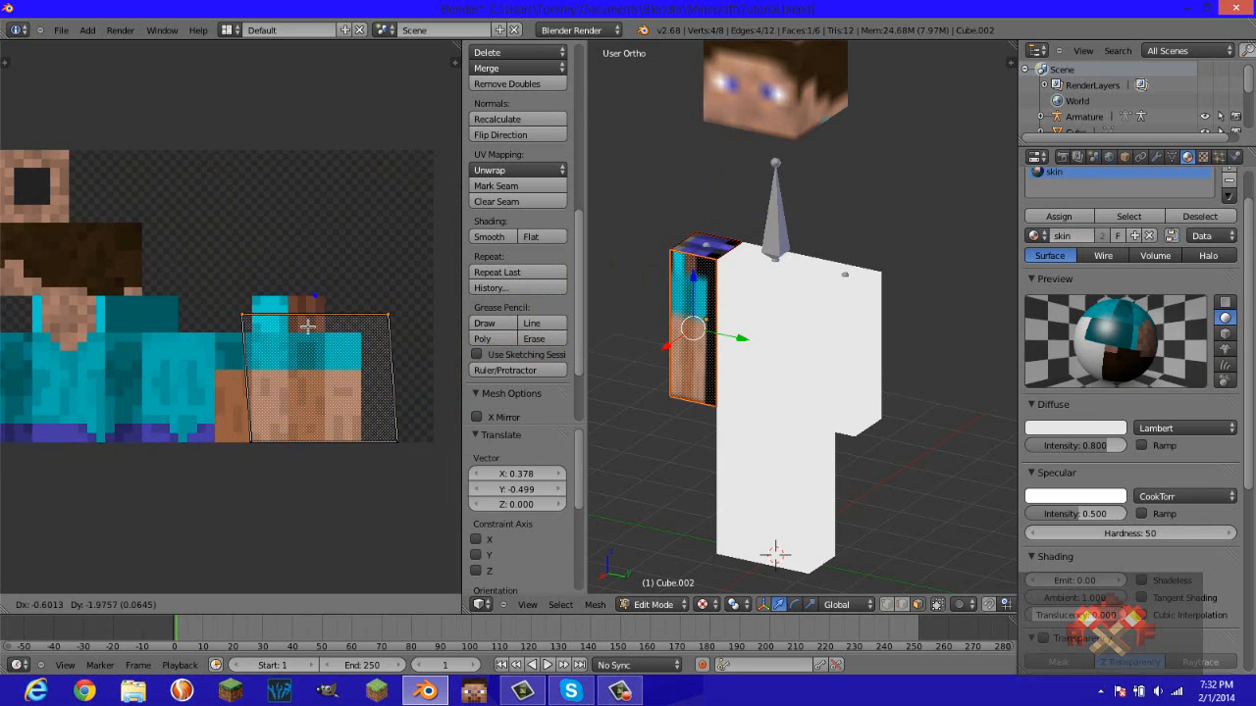
click(314, 339)
key(g)
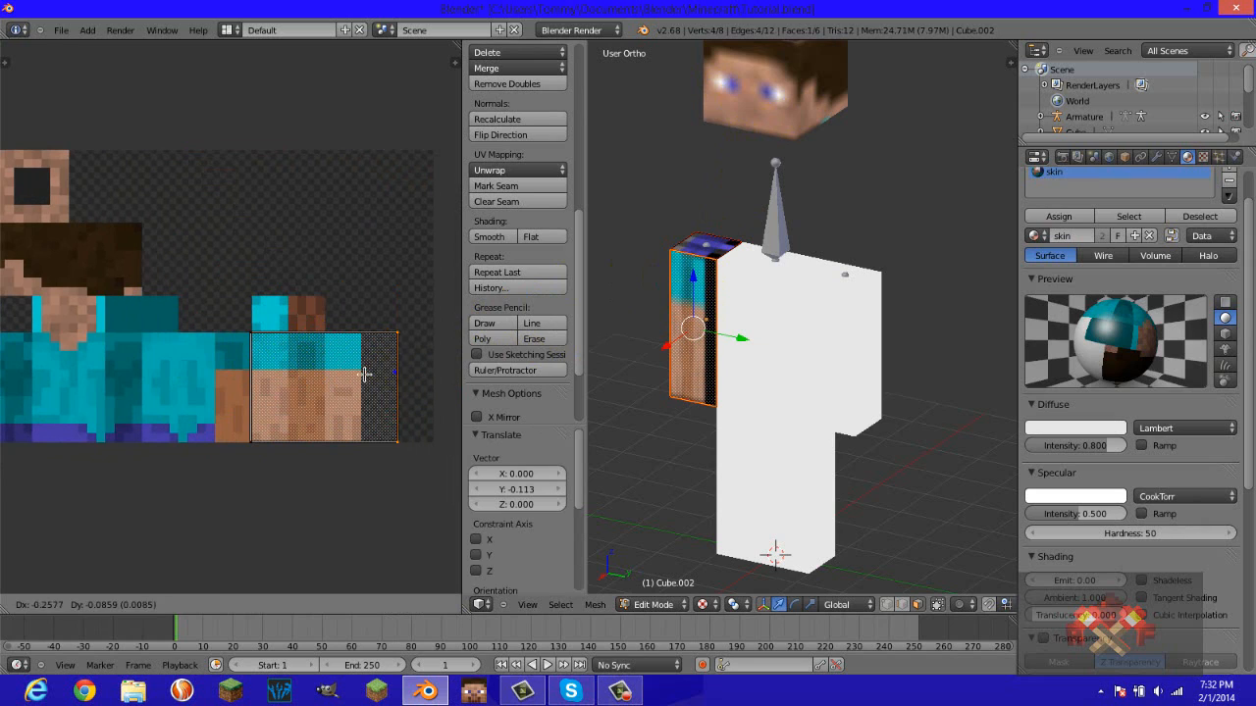
click(279, 371)
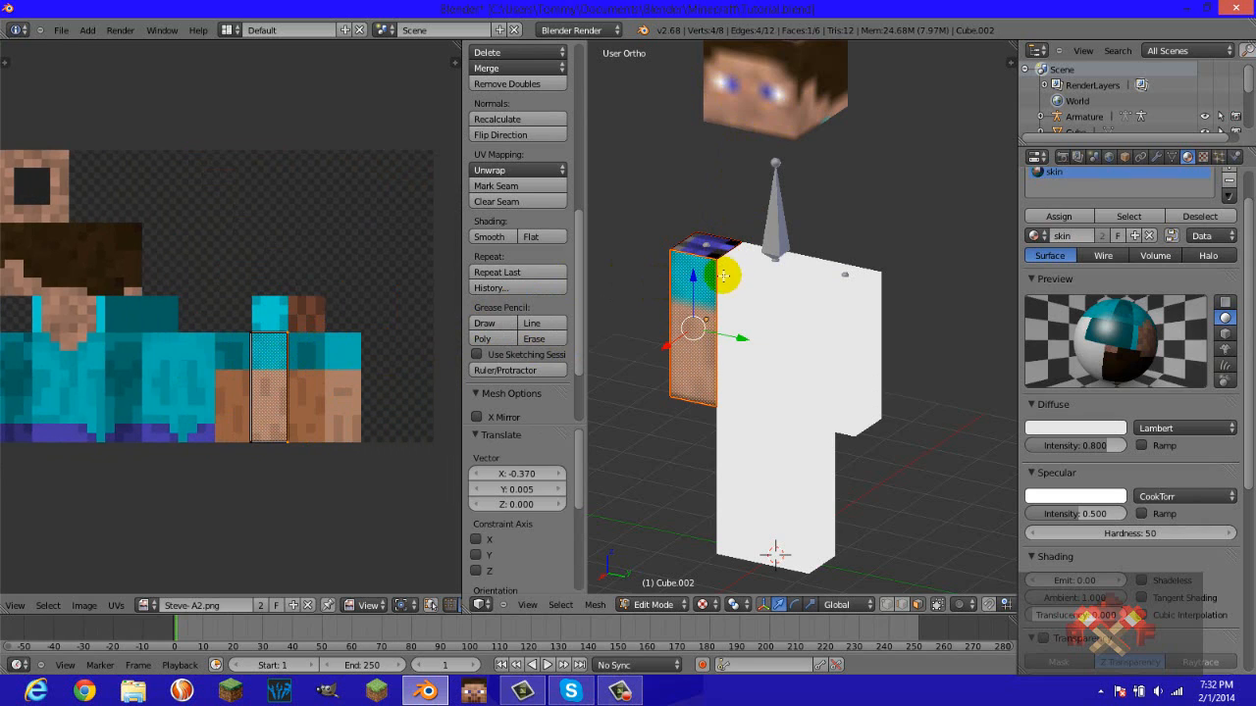
key(Tab)
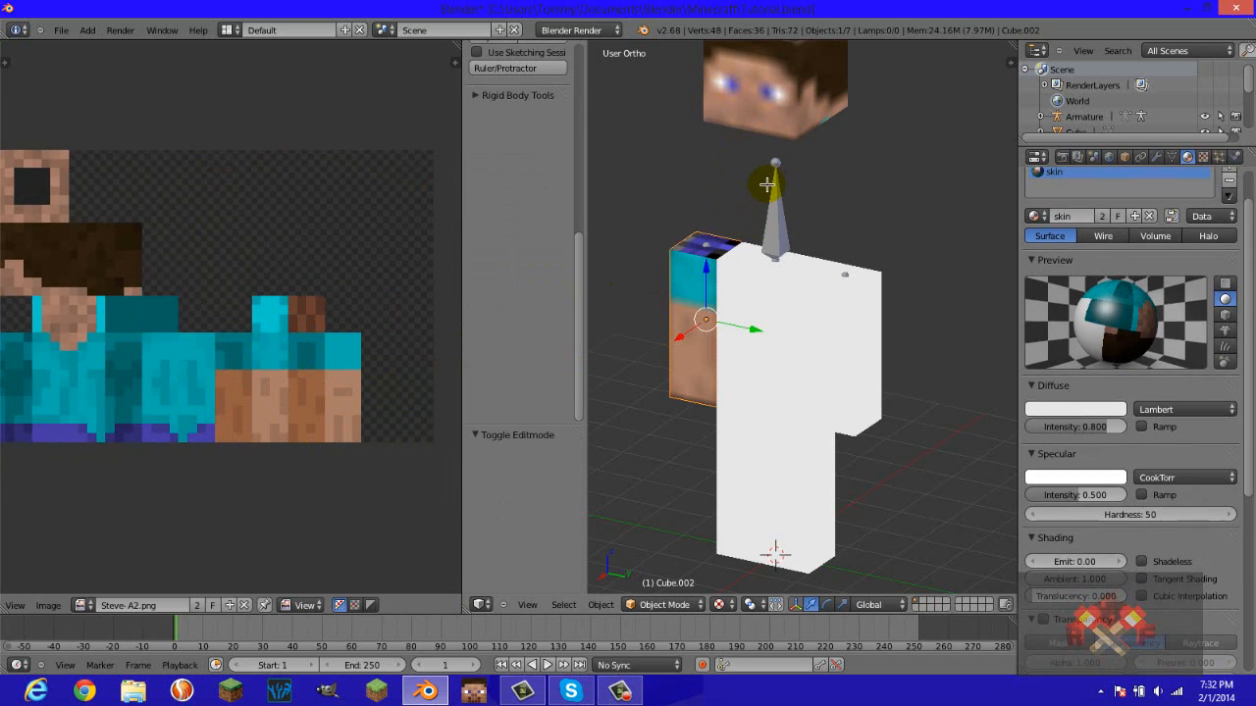
Select the head and lower it 3 units along Z onto the torso.
right_click(729, 86)
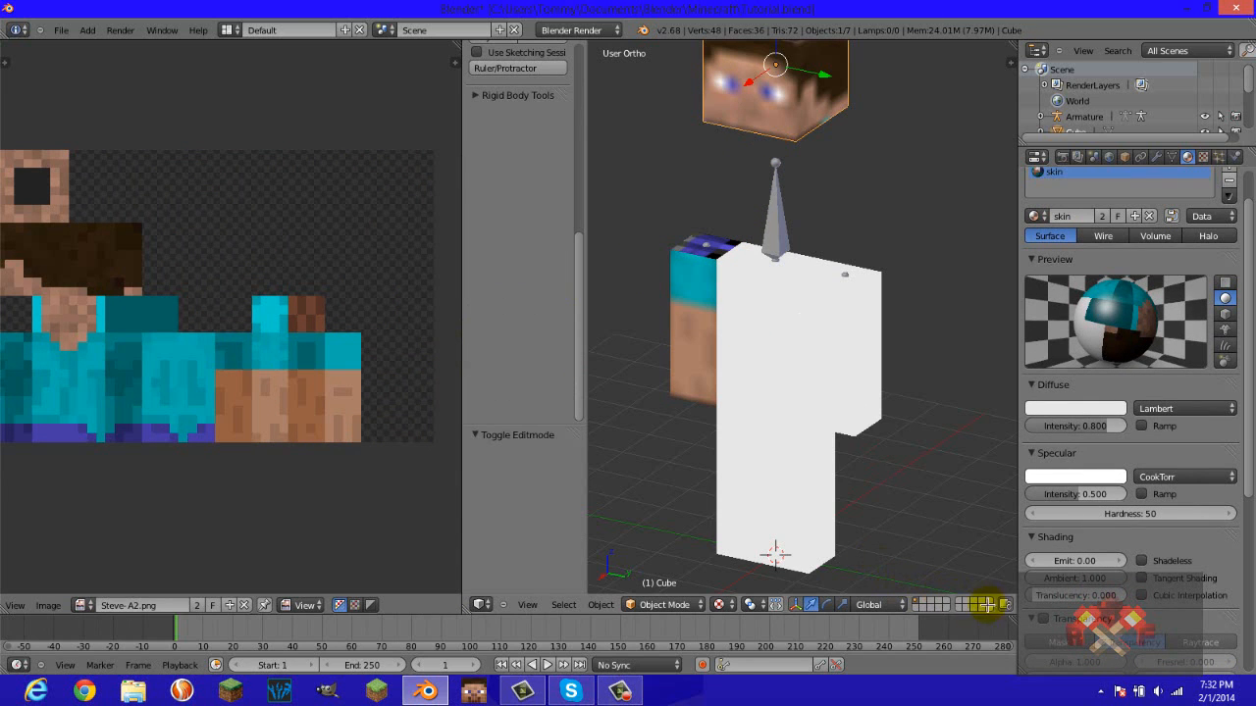
scroll(983, 604, down, 3)
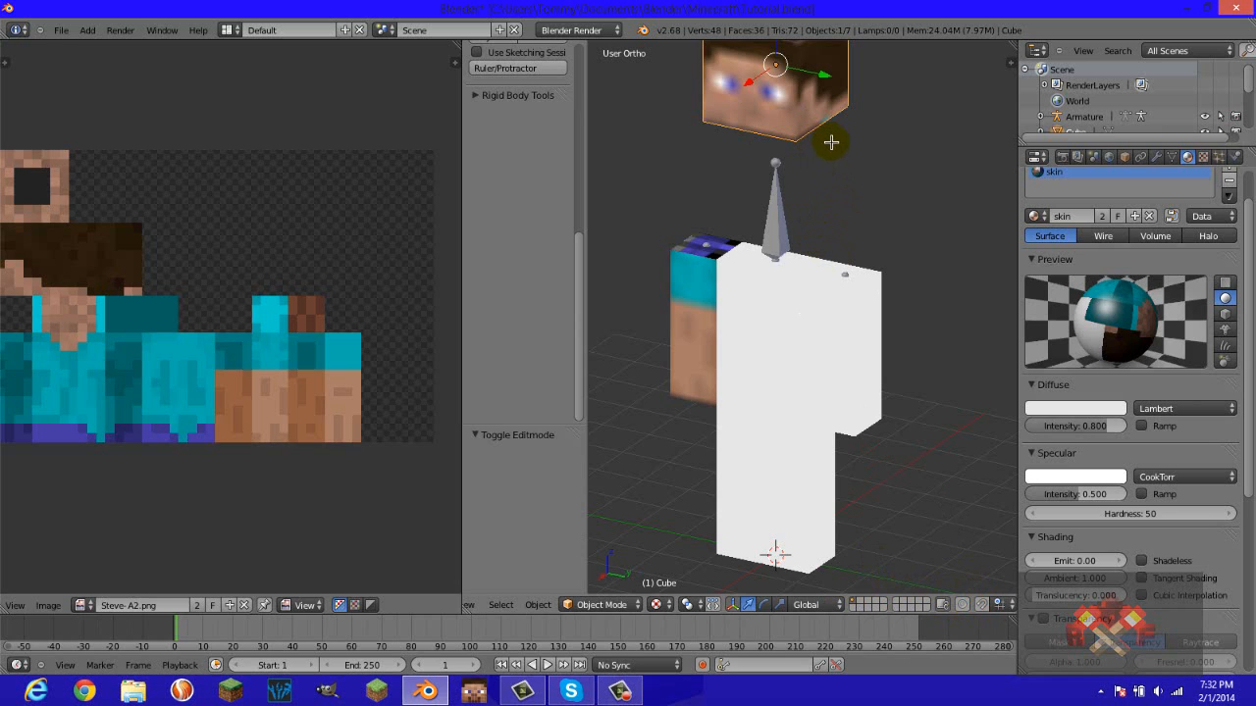
shift+middle_drag(831, 142, 834, 208)
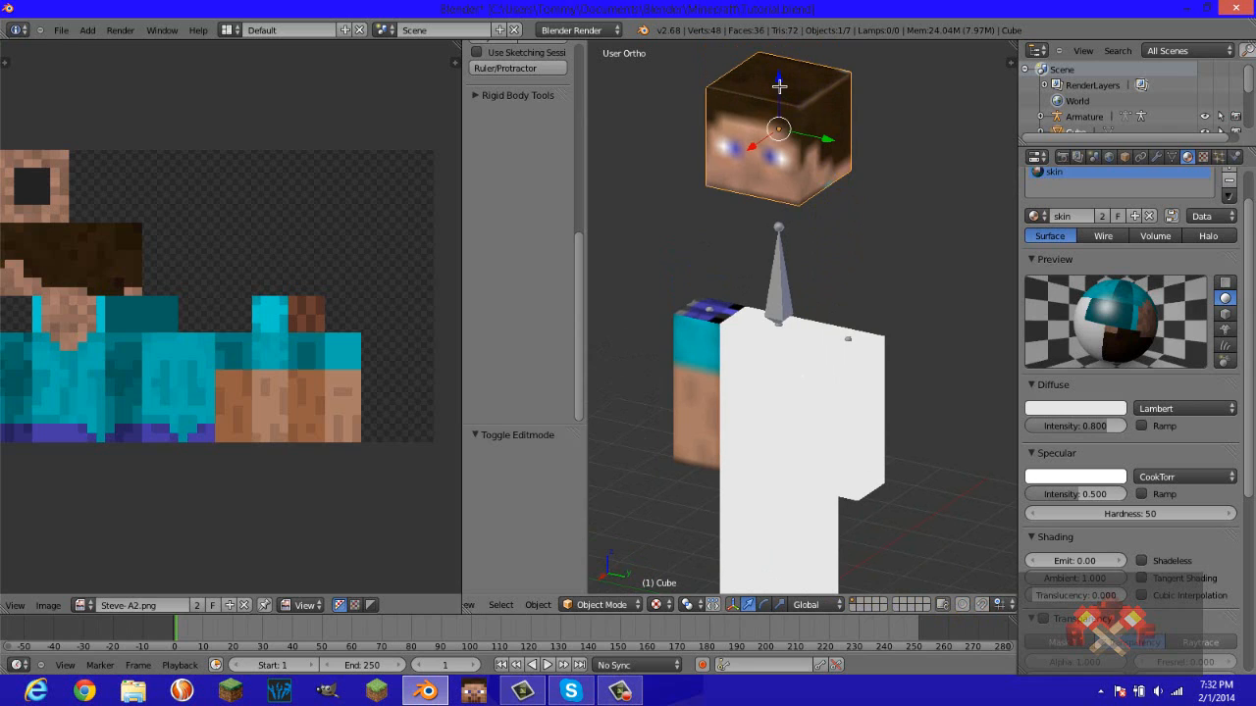
drag(779, 86, 777, 214)
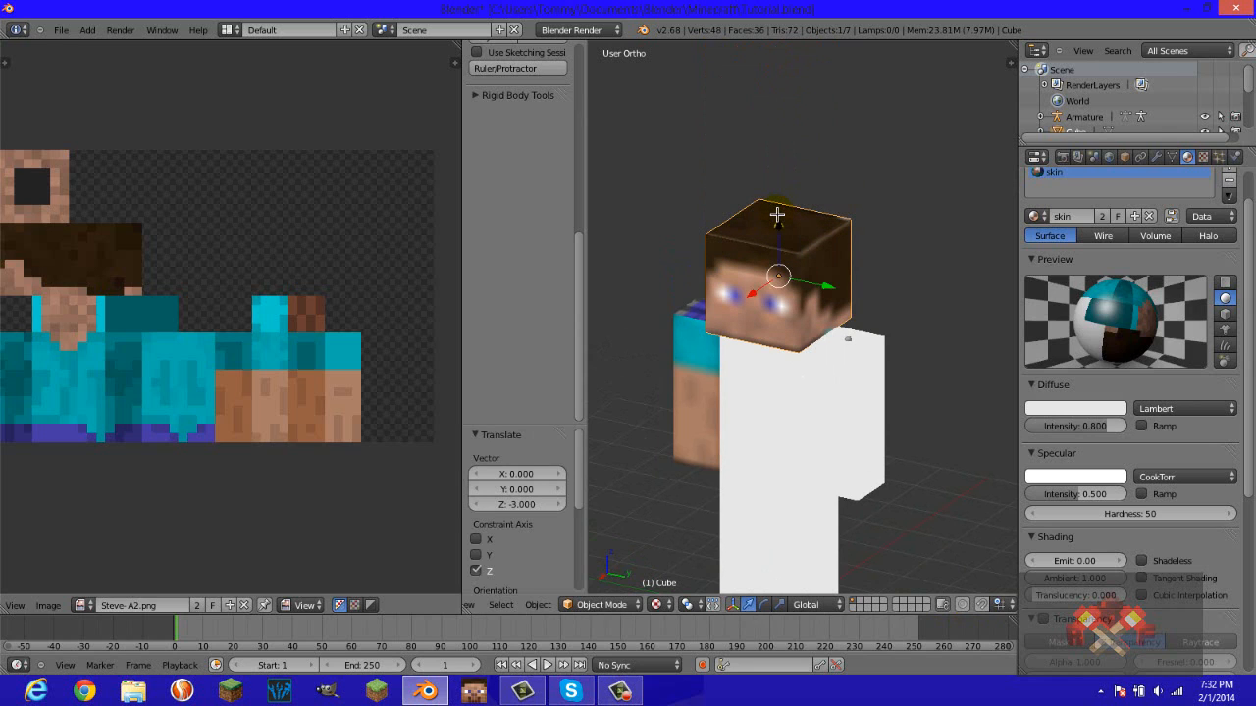
shift+middle_drag(771, 216, 779, 110)
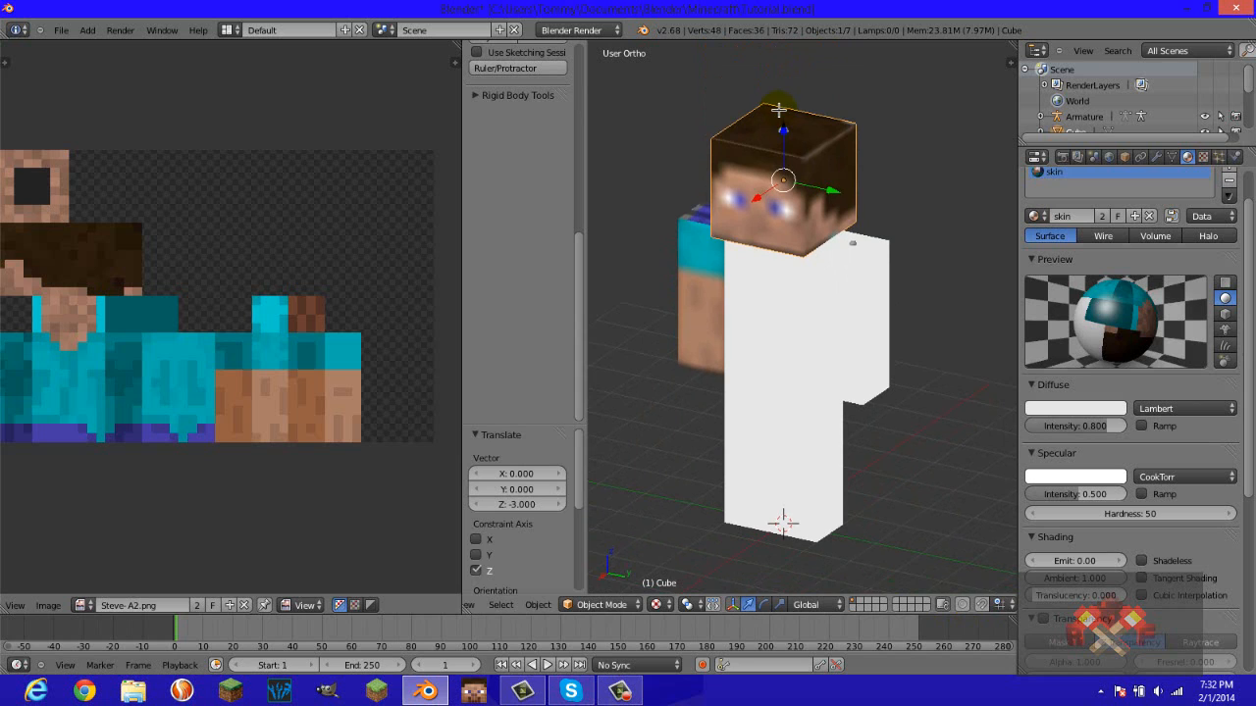
key(Tab)
key(Tab)
Move the textured arm block 3 units along X, out in front of the body.
right_click(711, 272)
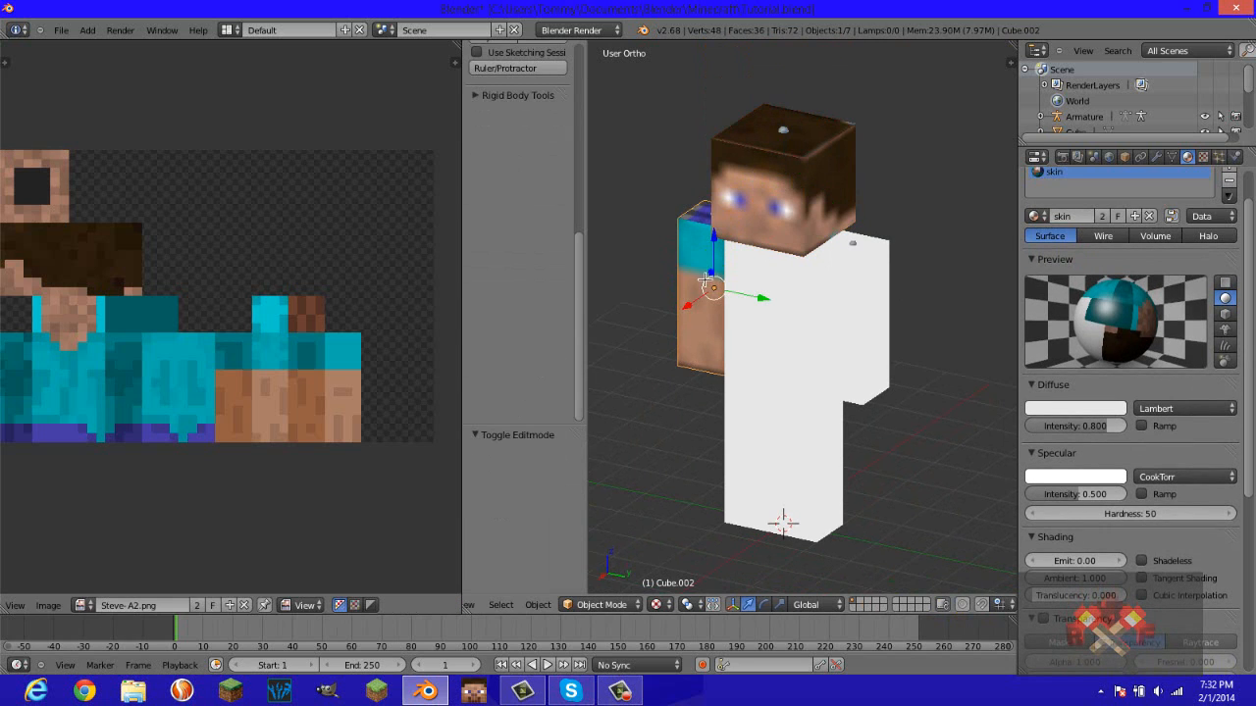
drag(698, 304, 640, 346)
click(640, 346)
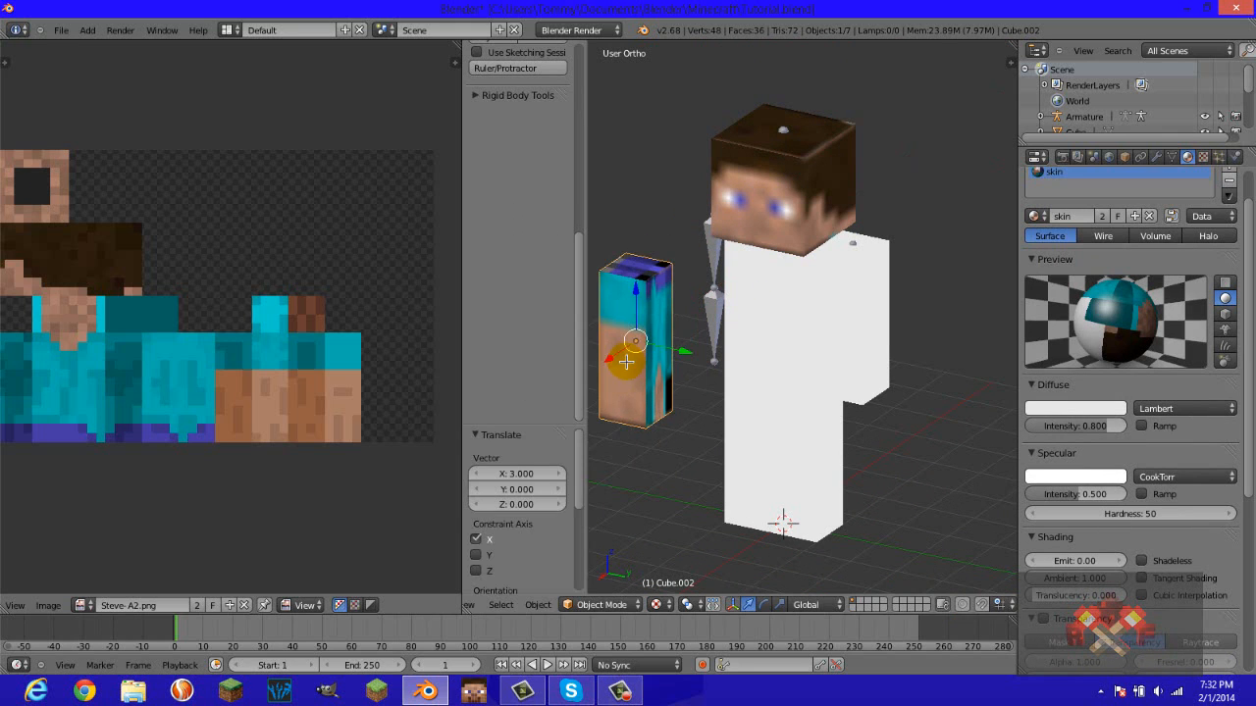
shift+middle_drag(733, 317, 875, 232)
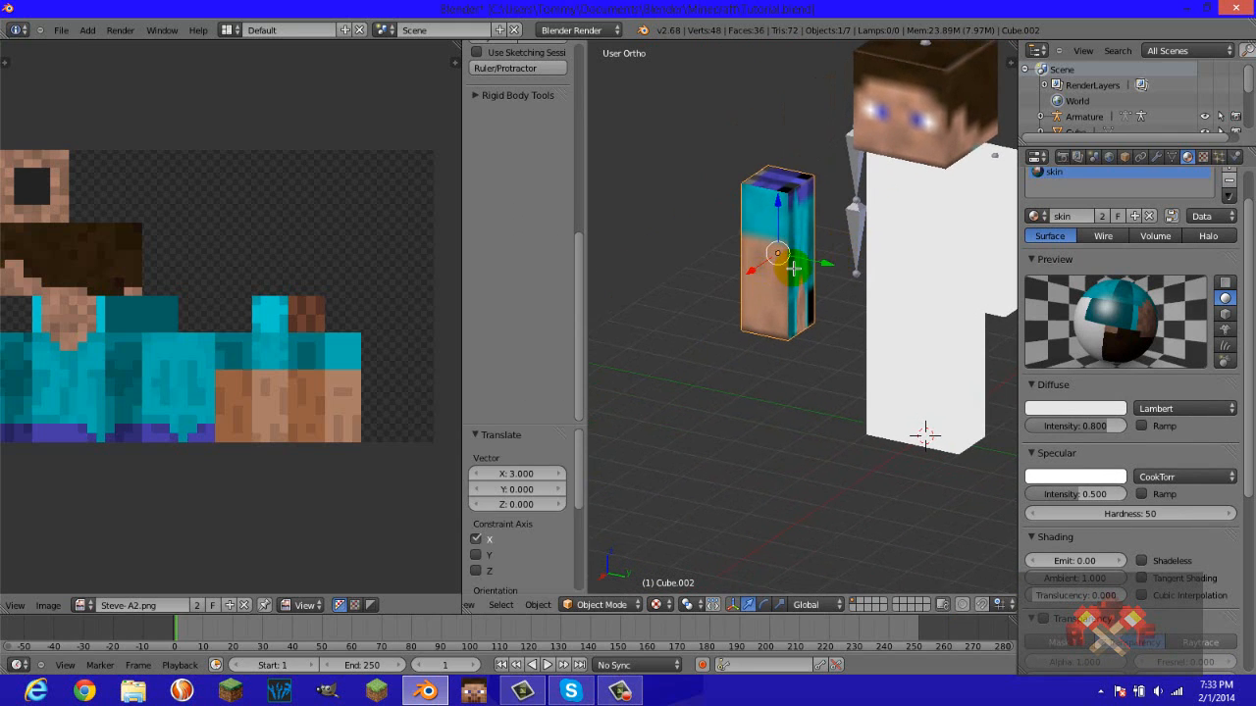
Edit the arm and fit the UVs of its side face next to the front to the third of the skin's four arm strips.
key(Tab)
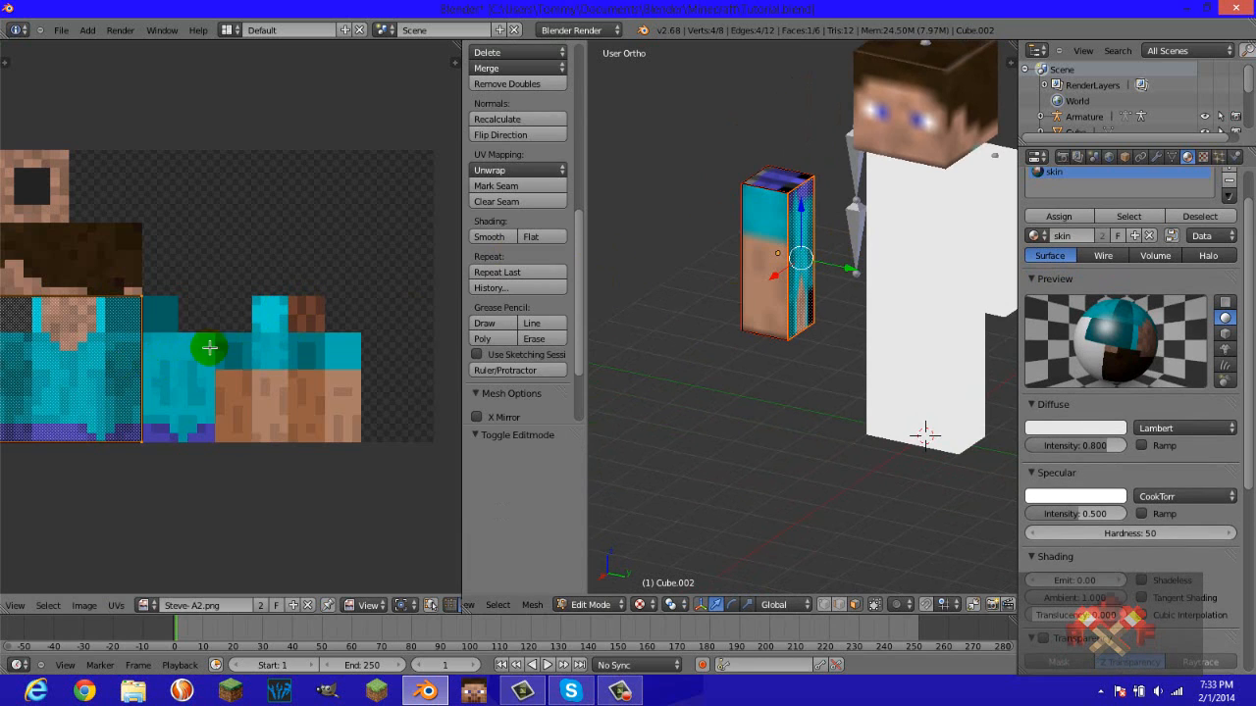
key(g)
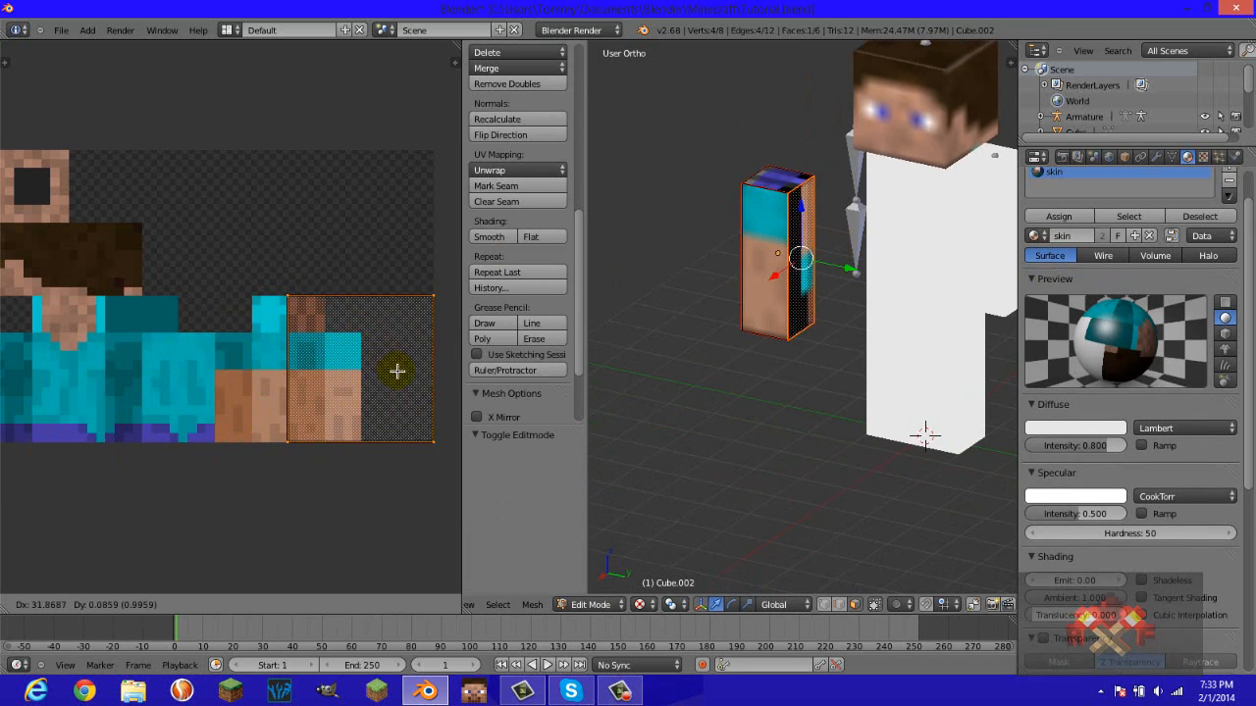
click(398, 368)
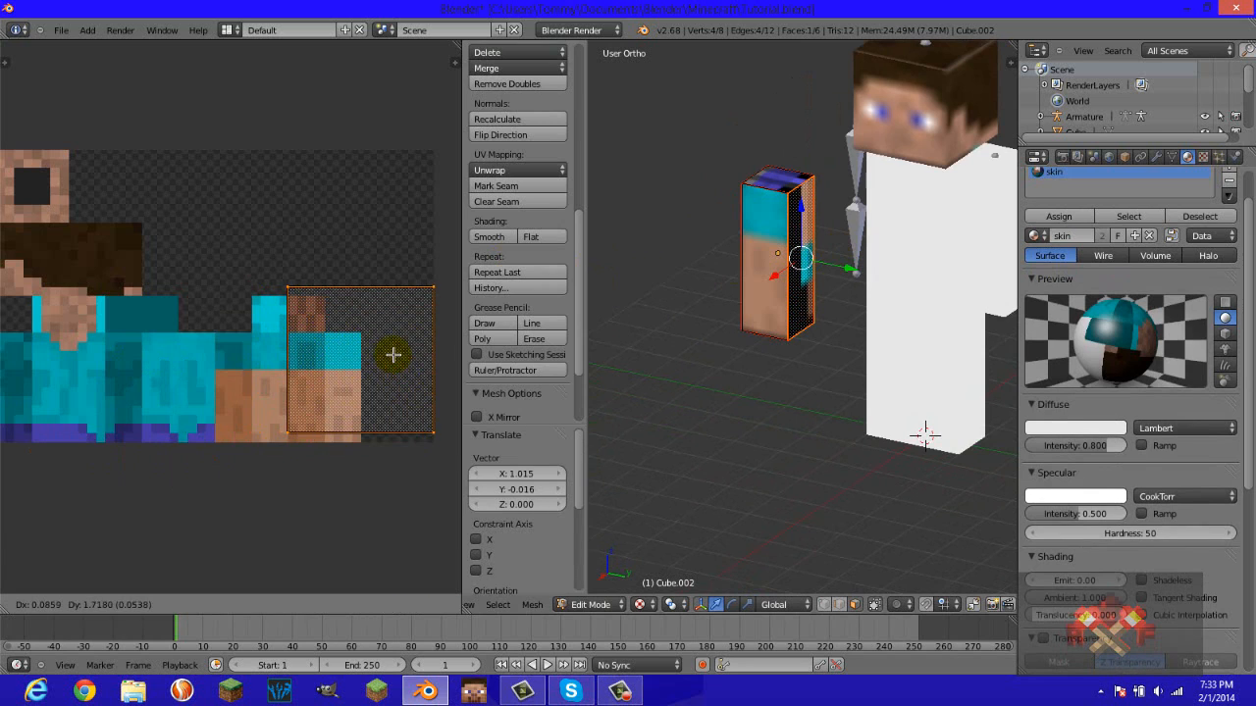
click(395, 356)
key(g)
click(391, 367)
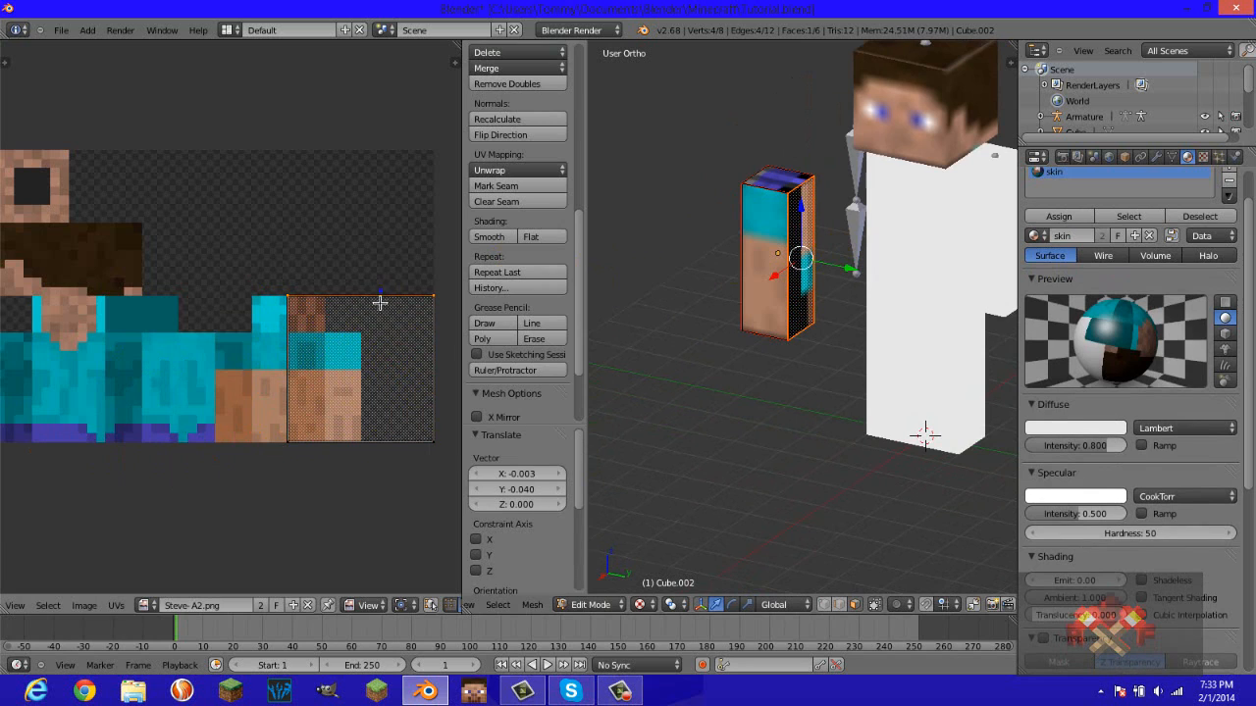
key(g)
click(385, 340)
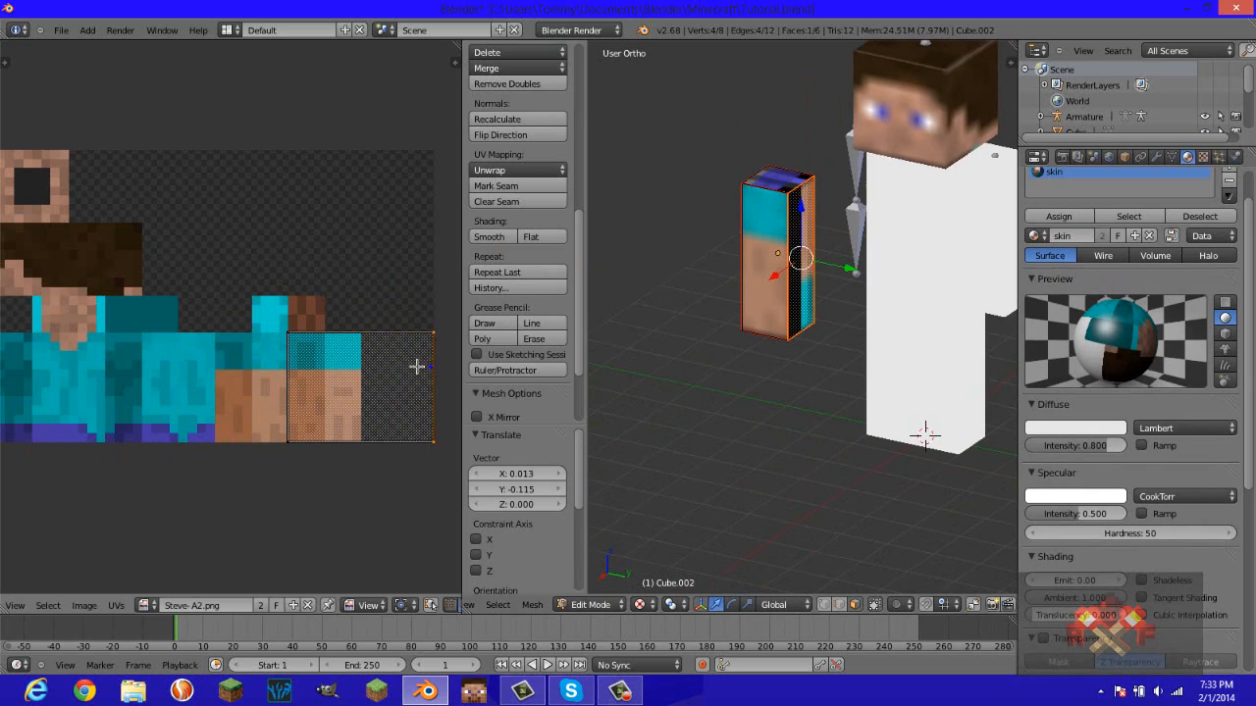
key(g)
click(319, 363)
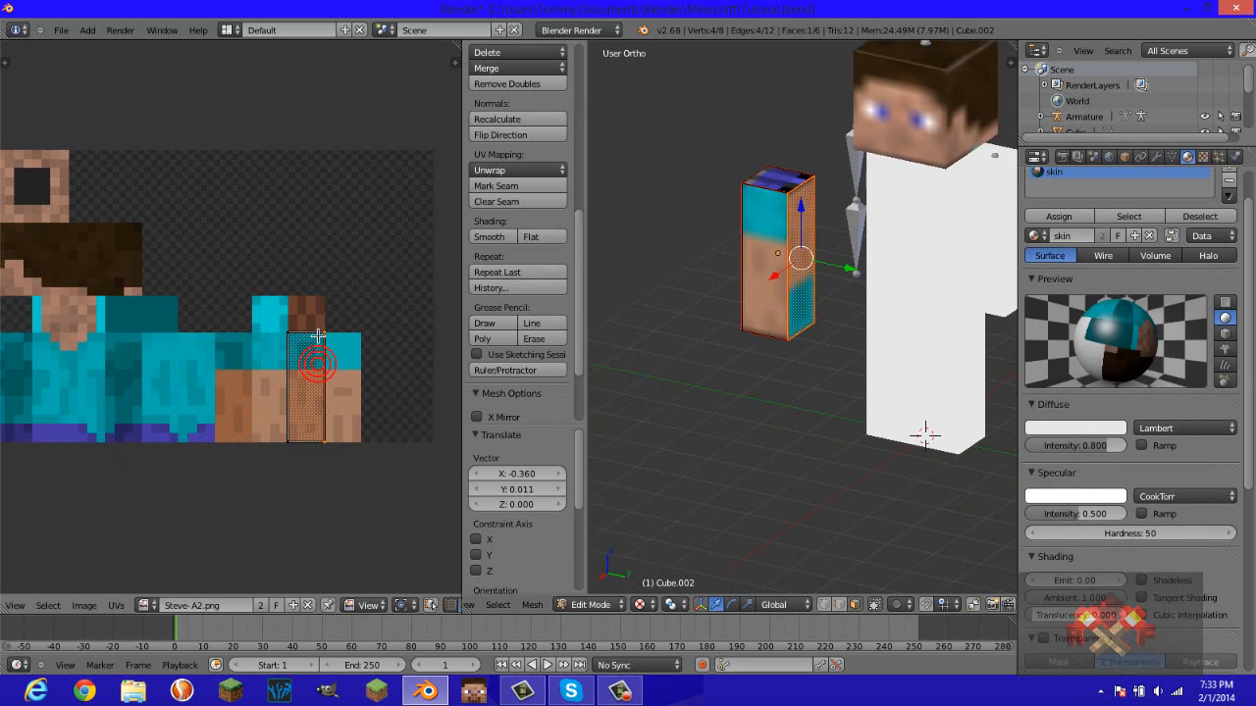
Rotate the UV island of the arm's side face by about -179 degrees so the sleeve end faces the shoulder.
ctrl+drag(386, 317, 231, 427)
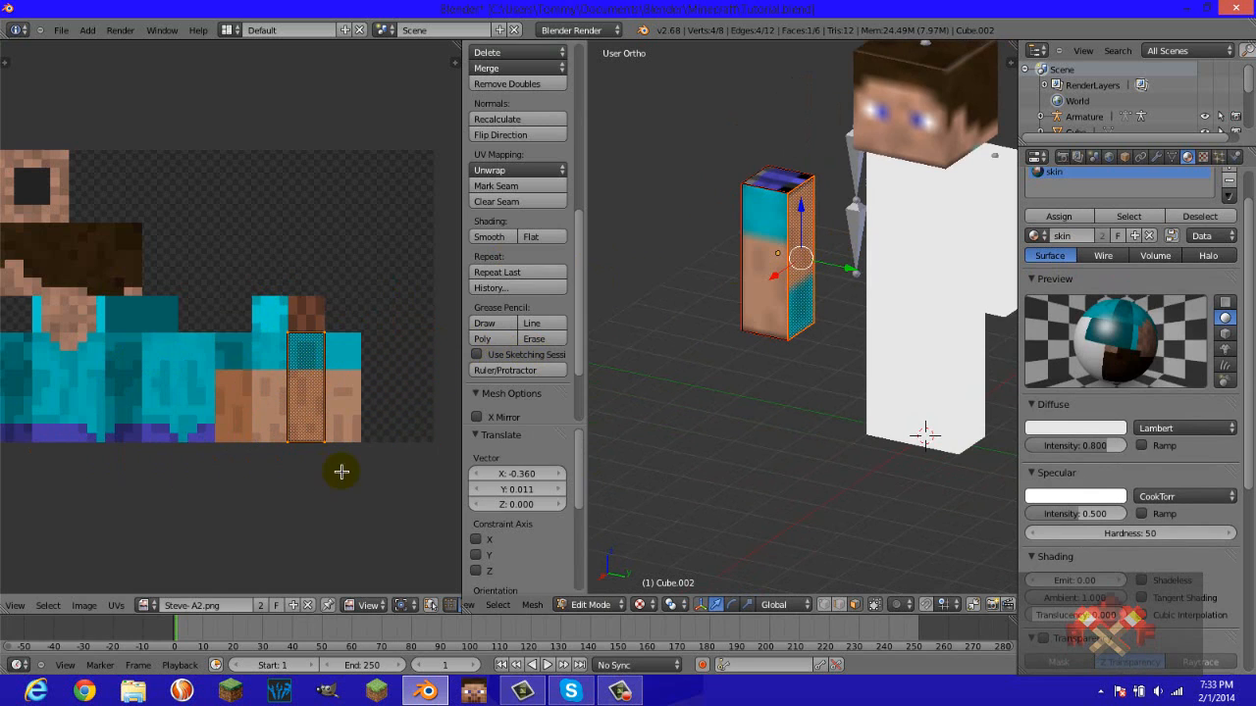
key(r)
click(286, 442)
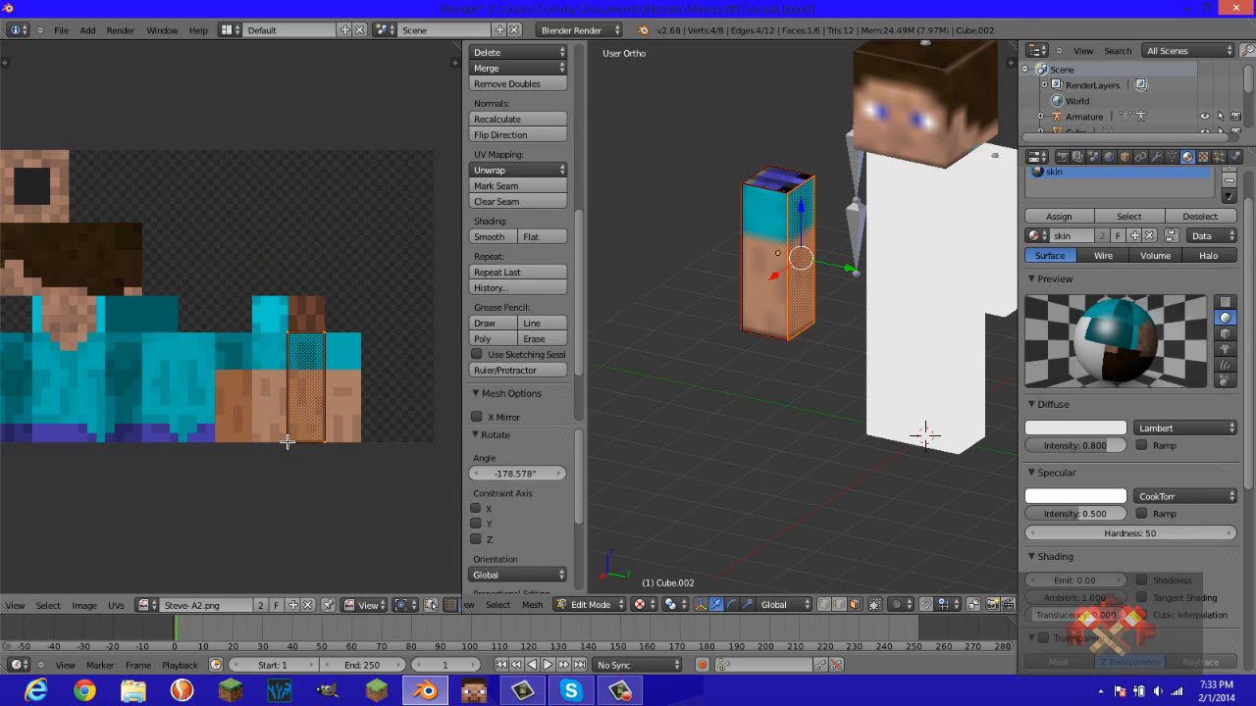
Move the UVs of the arm's top face onto the light-blue shoulder square and scale them to about 0.254 to fit.
right_click(775, 180)
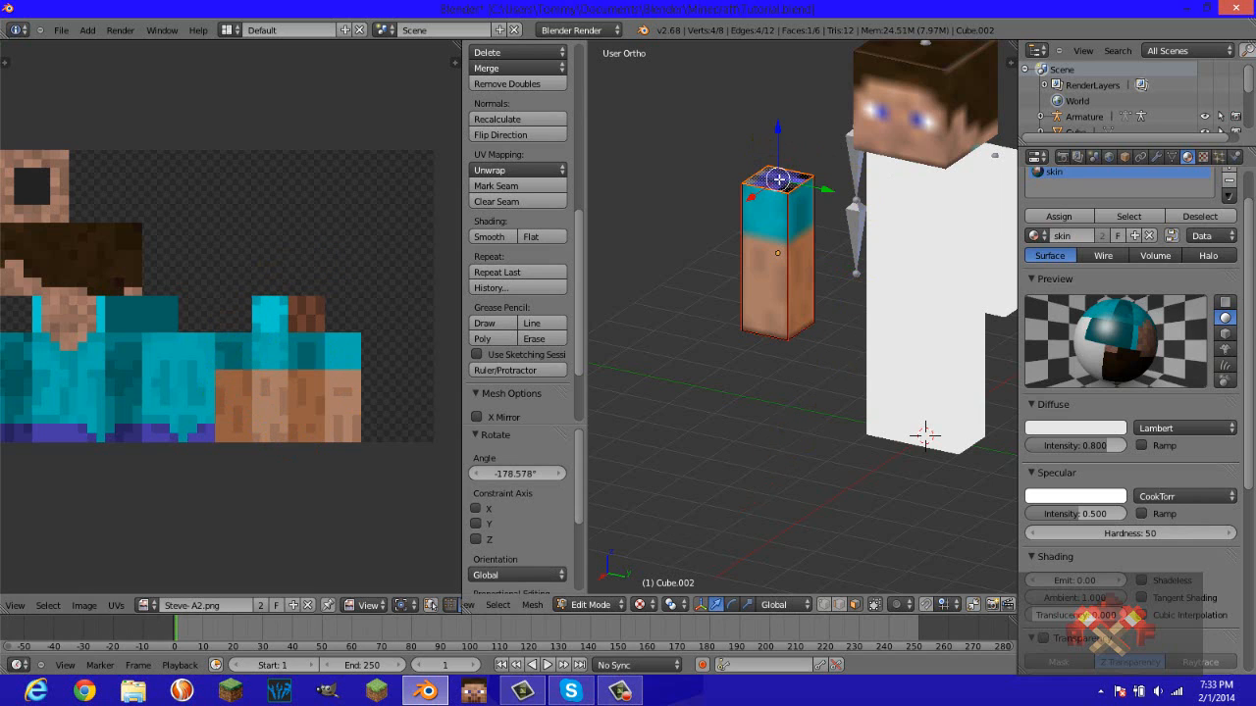
middle_drag(127, 326, 218, 369)
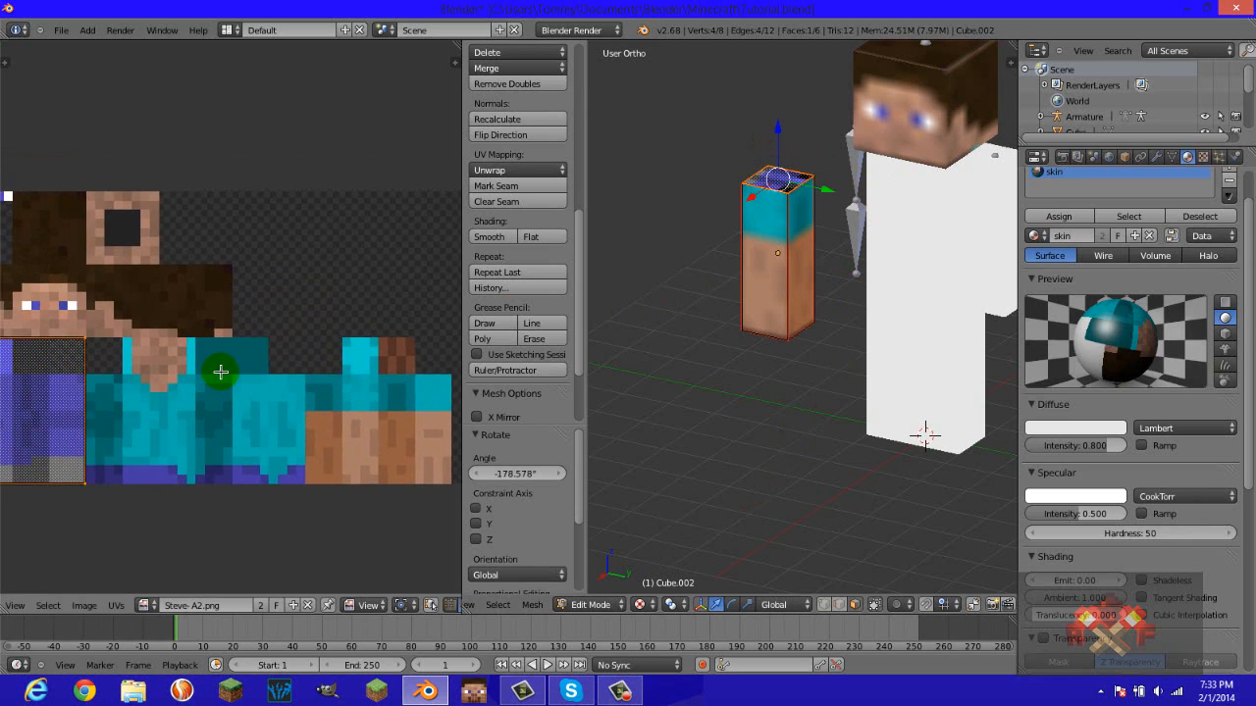
scroll(215, 370, down, 1)
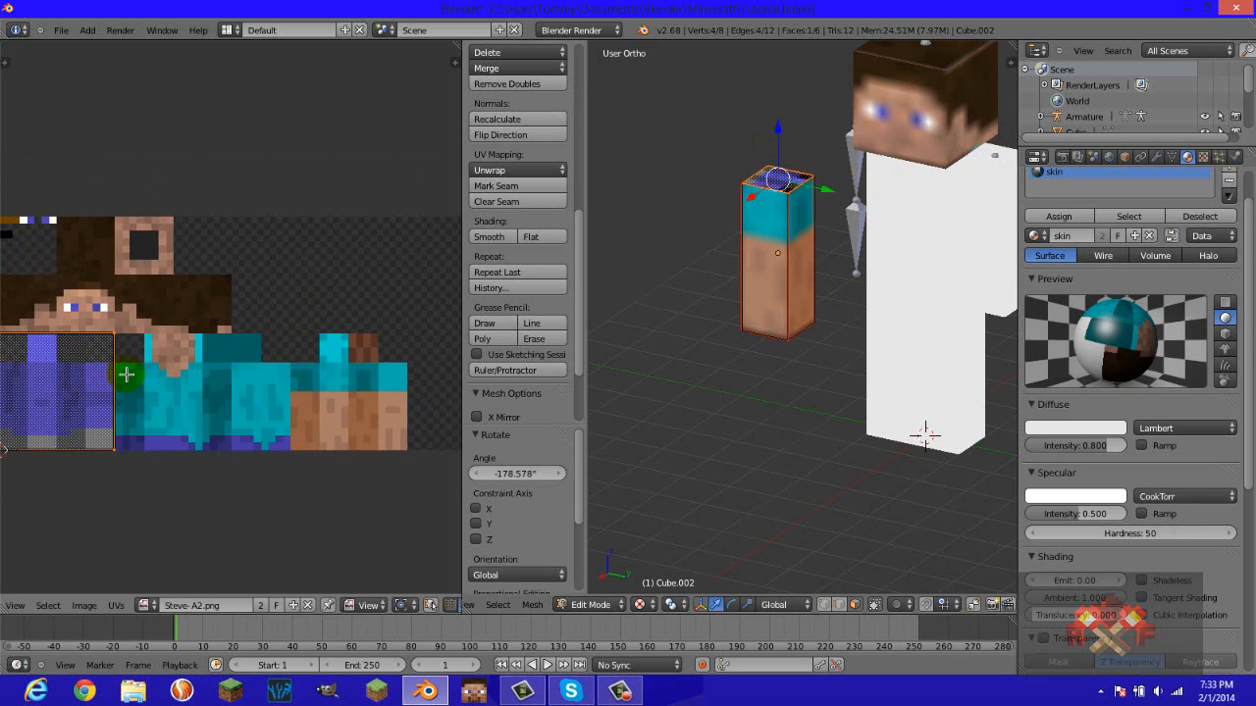
key(g)
click(353, 336)
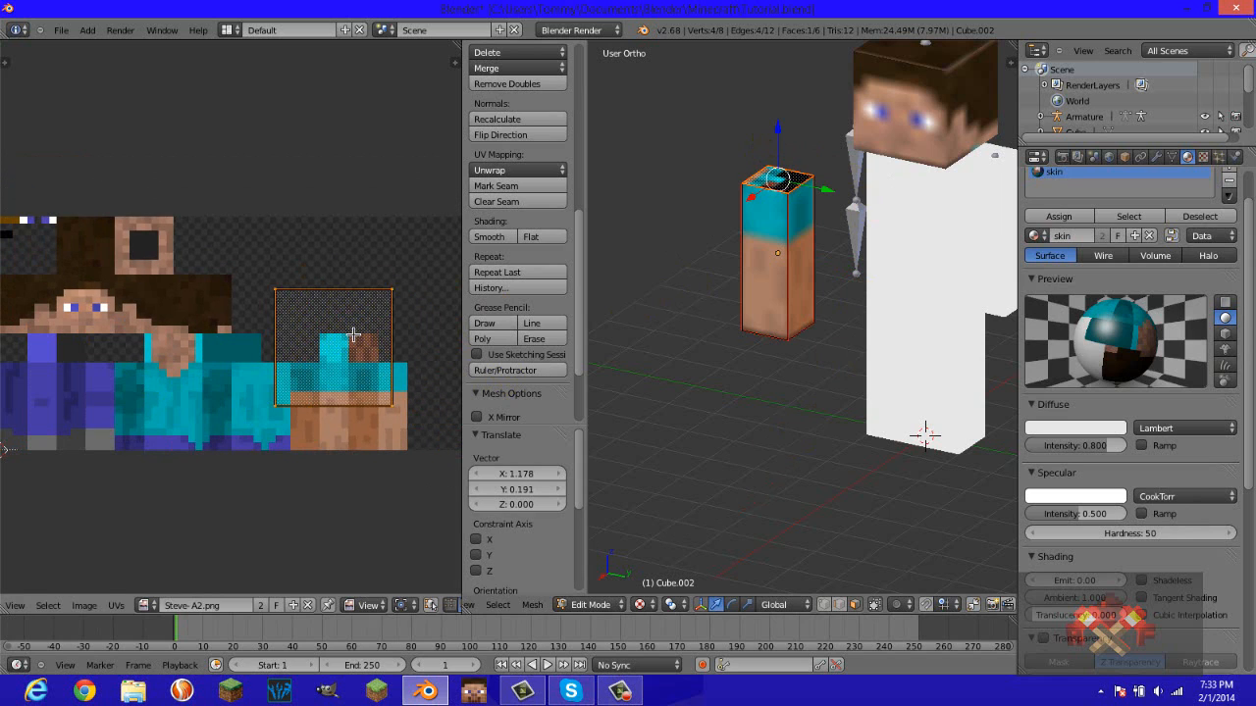
key(s)
click(346, 330)
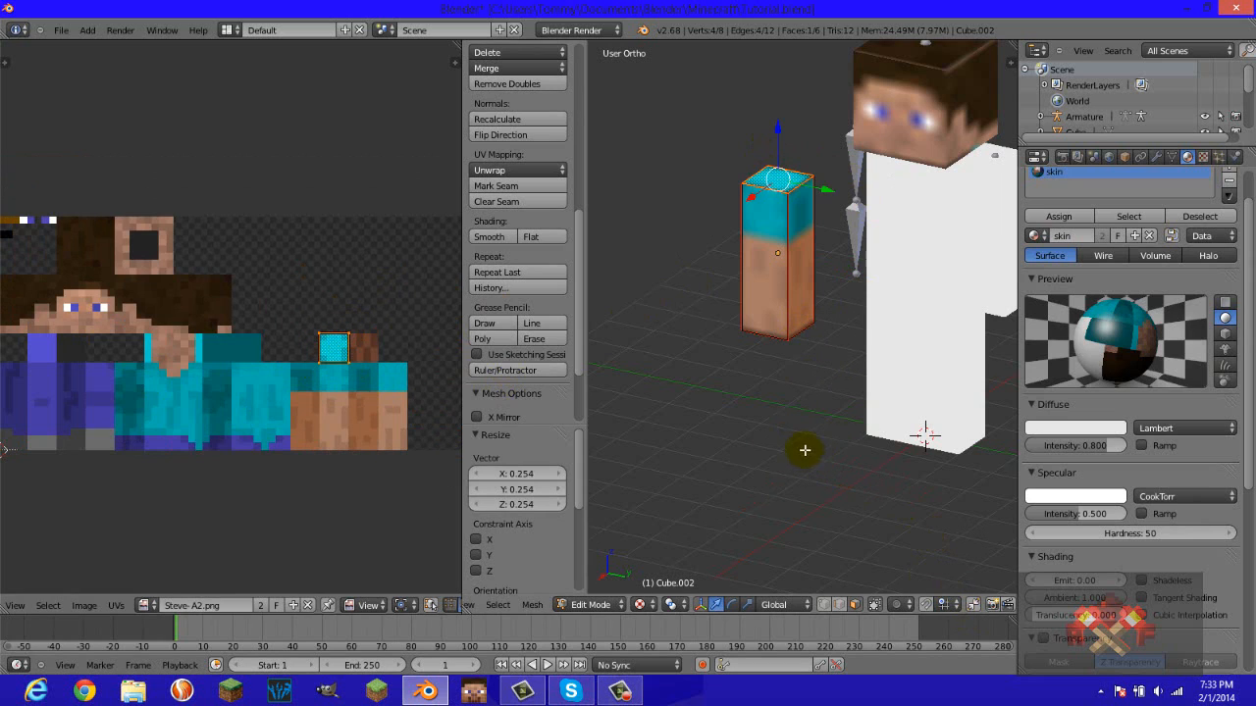
click(600, 691)
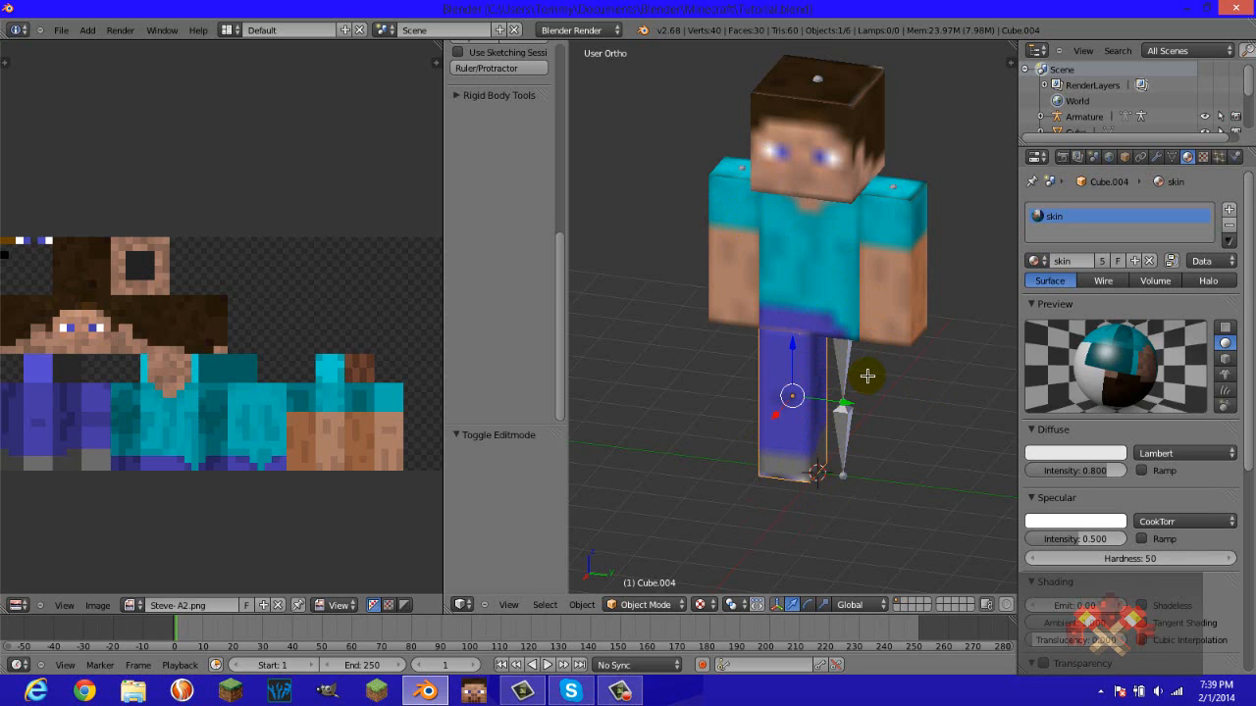
Duplicate the textured leg and place the copy 1 unit along Y, beside the original under the body.
key(KP_3)
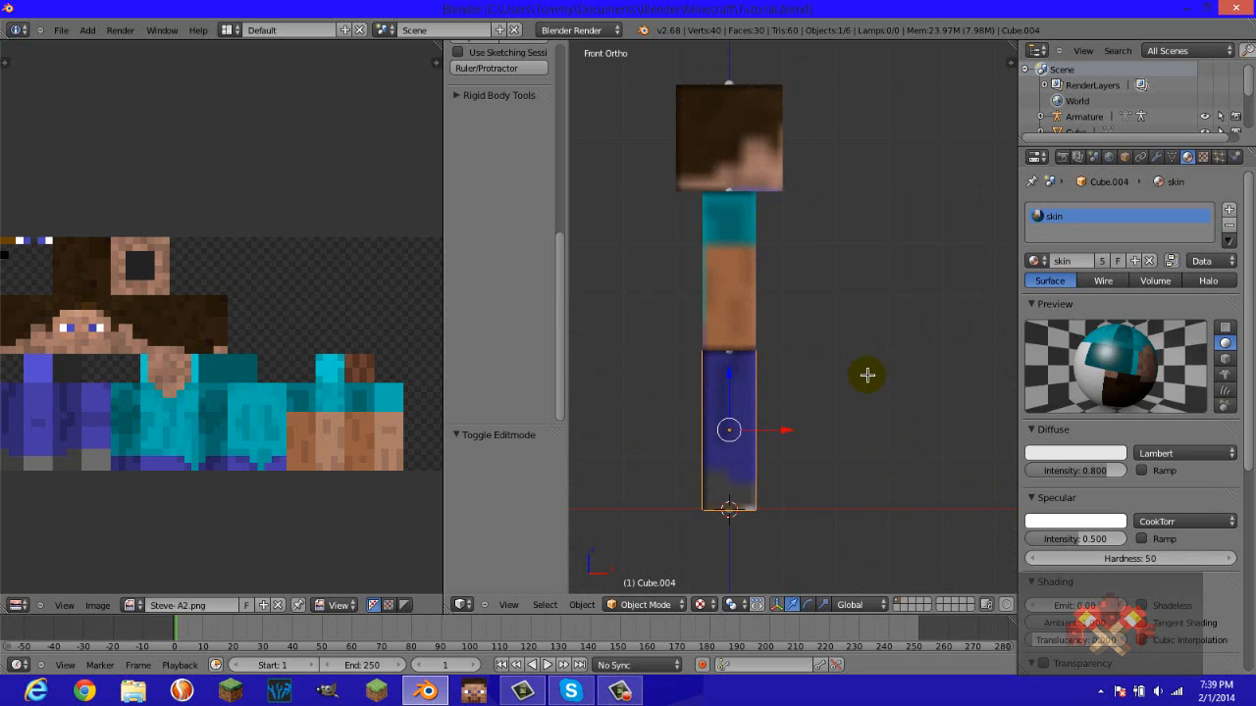
scroll(850, 380, down, 1)
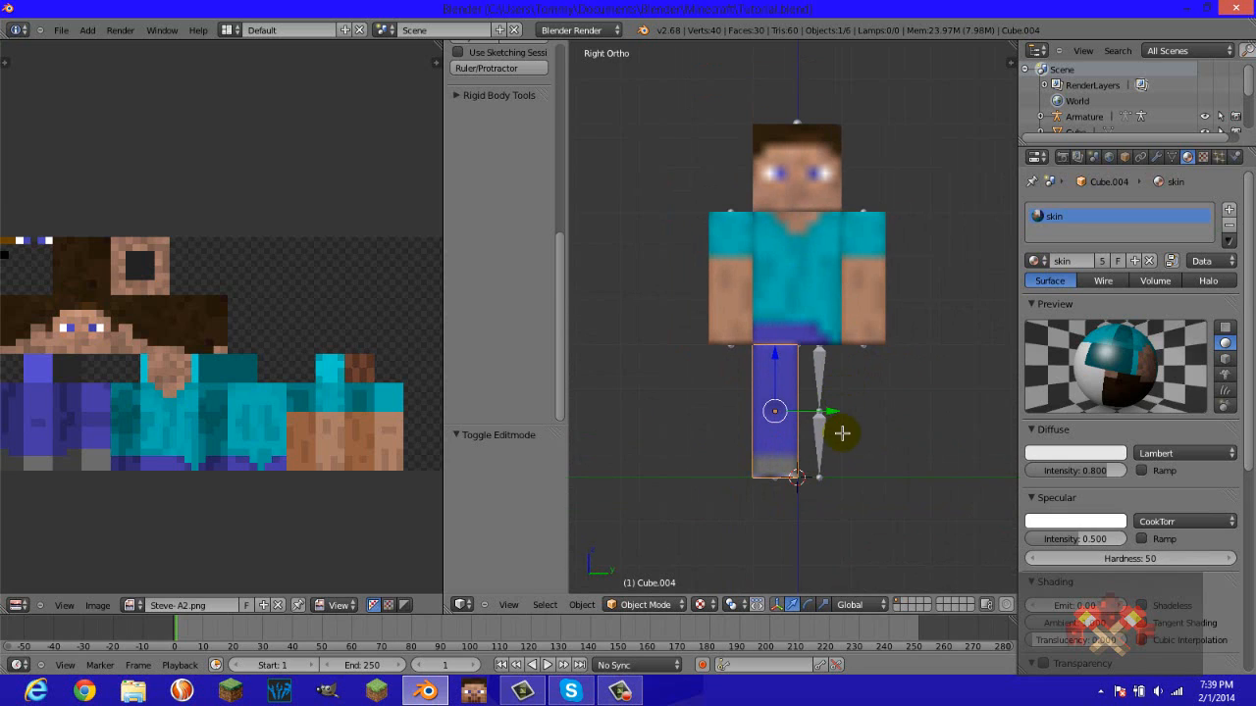
scroll(991, 605, down, 2)
click(989, 605)
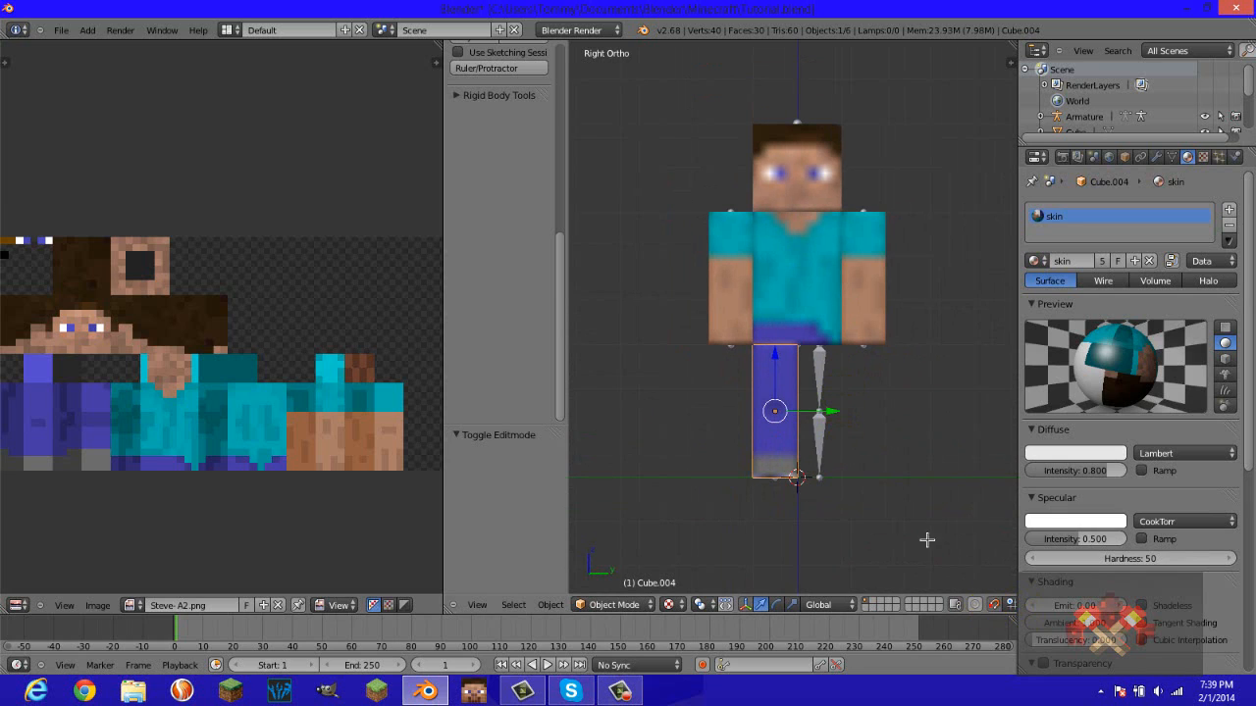
key(shift+d)
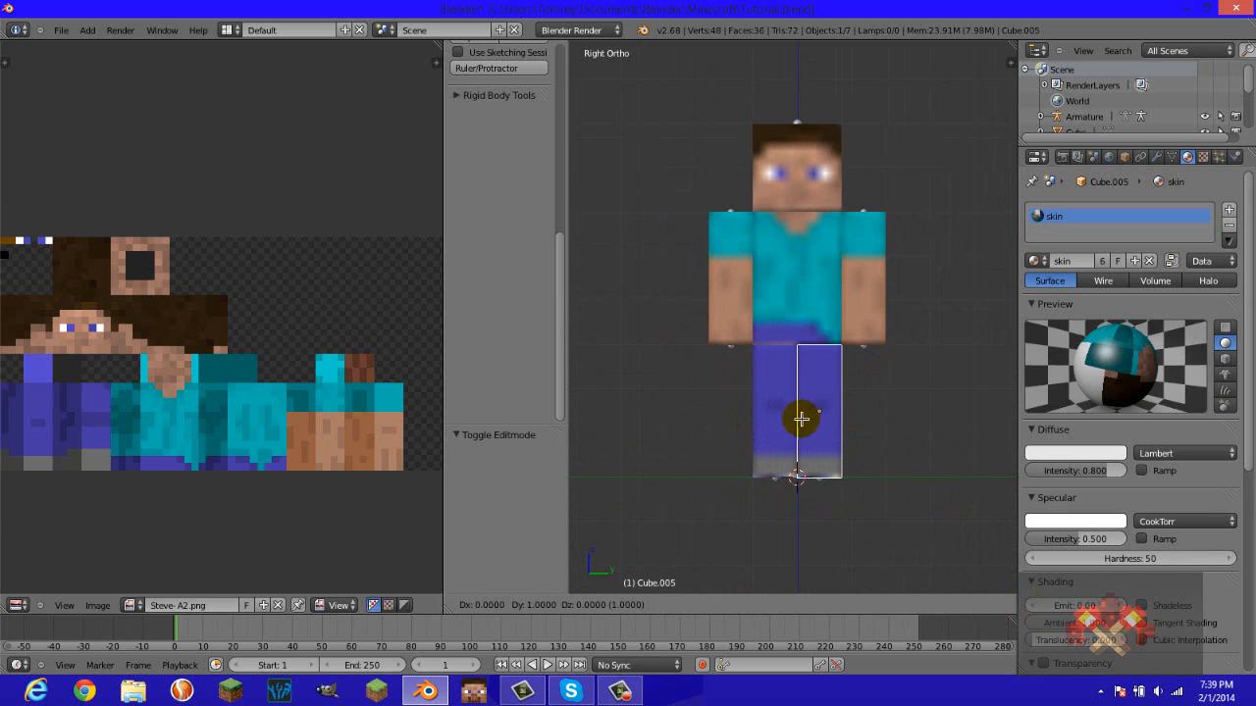
click(804, 418)
middle_drag(915, 428, 855, 392)
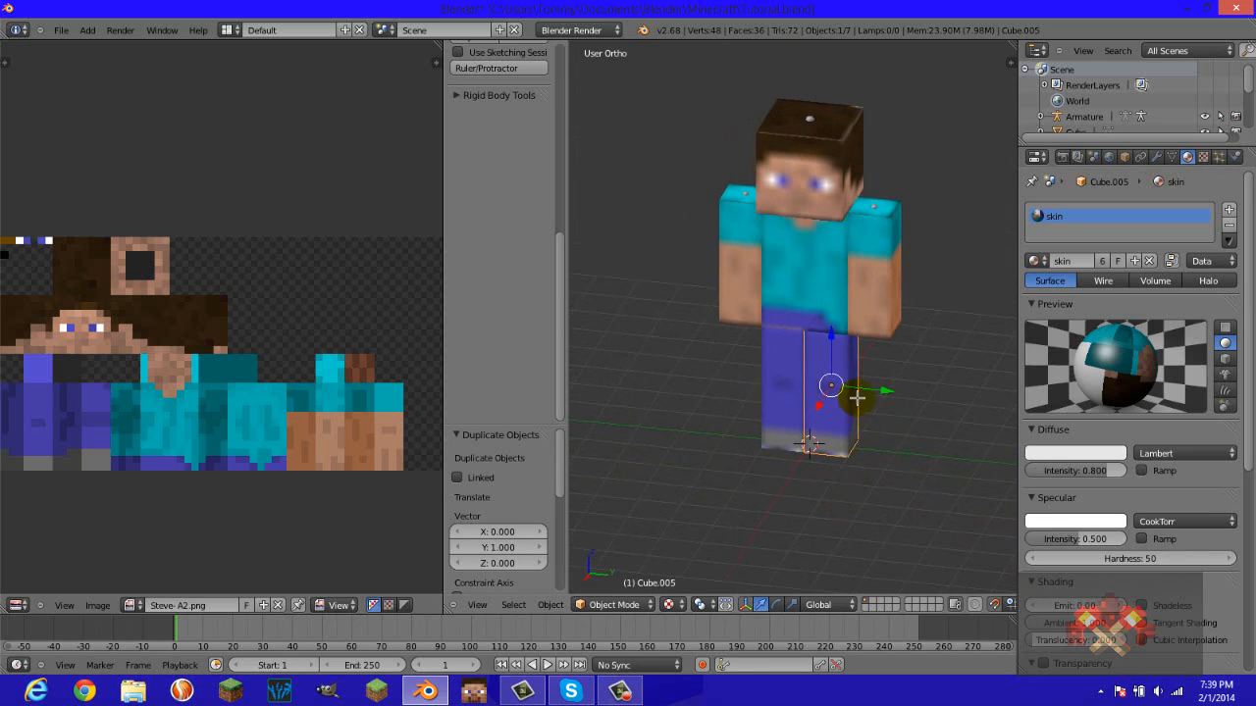
Preview the textured character in Rendered viewport shading and return to Texture shading.
click(668, 604)
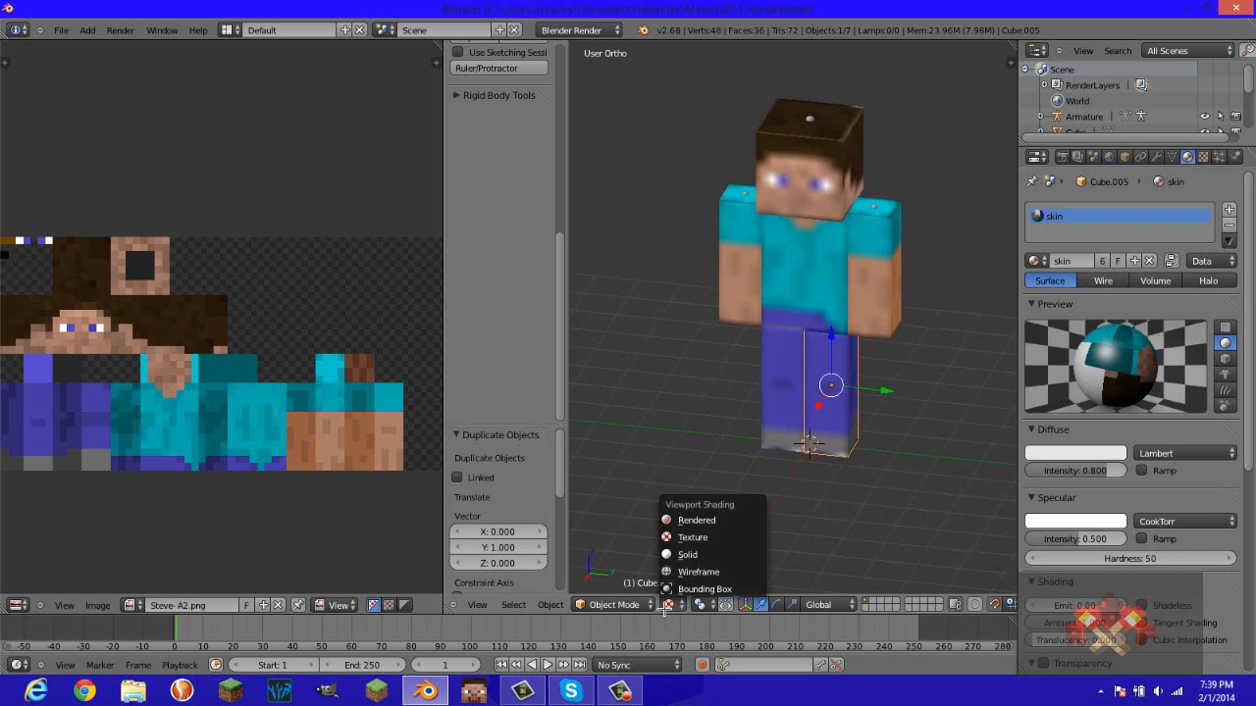
click(687, 520)
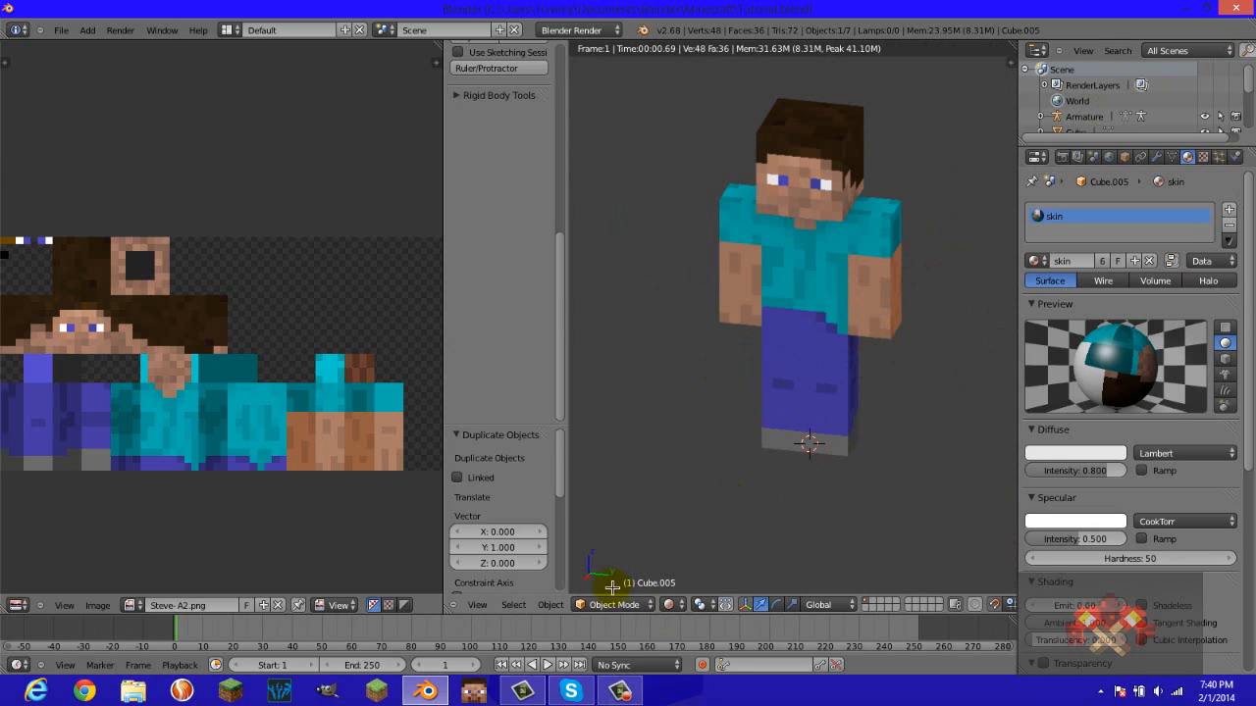
click(671, 603)
click(693, 539)
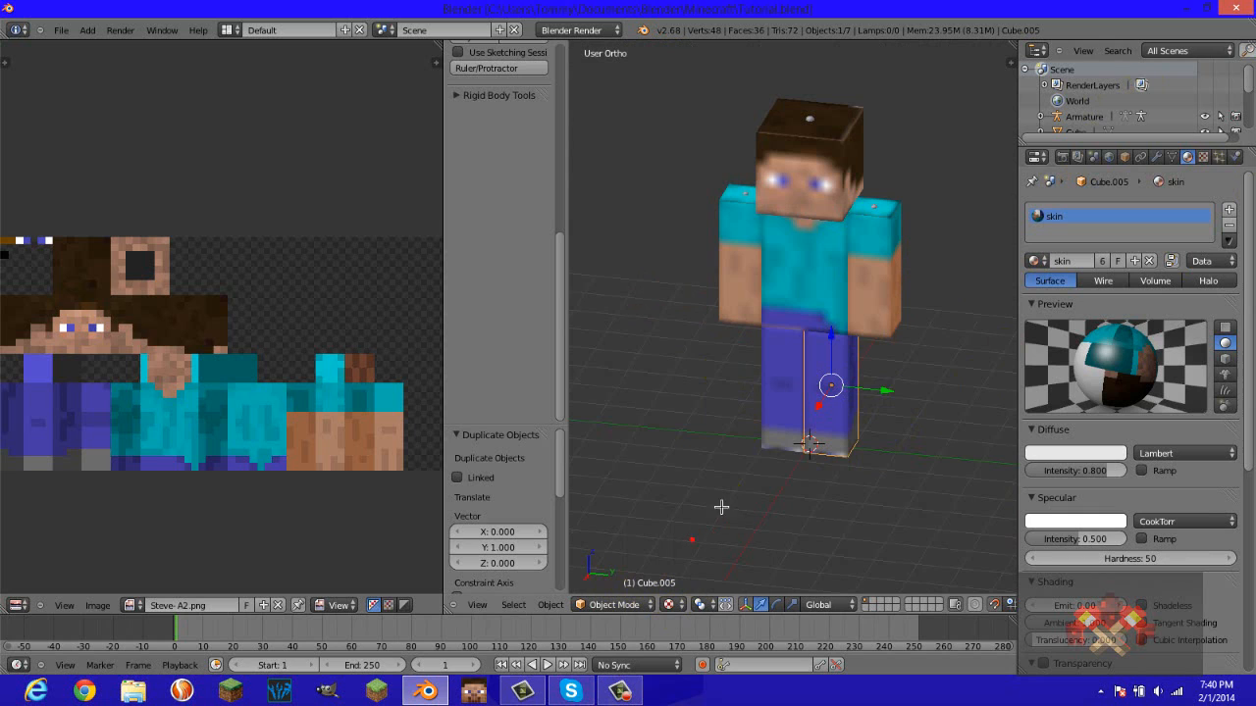
Open the recent Blender file Agent in a separate window and maximize it.
right_click(424, 690)
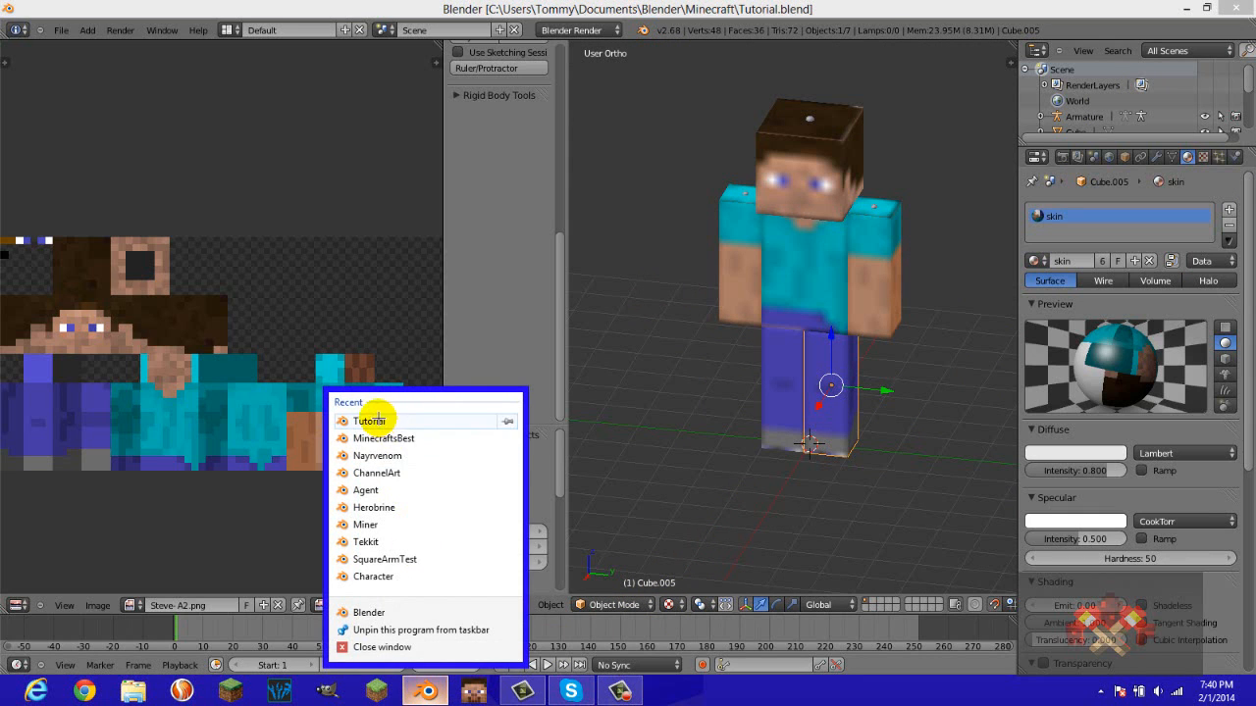
click(411, 488)
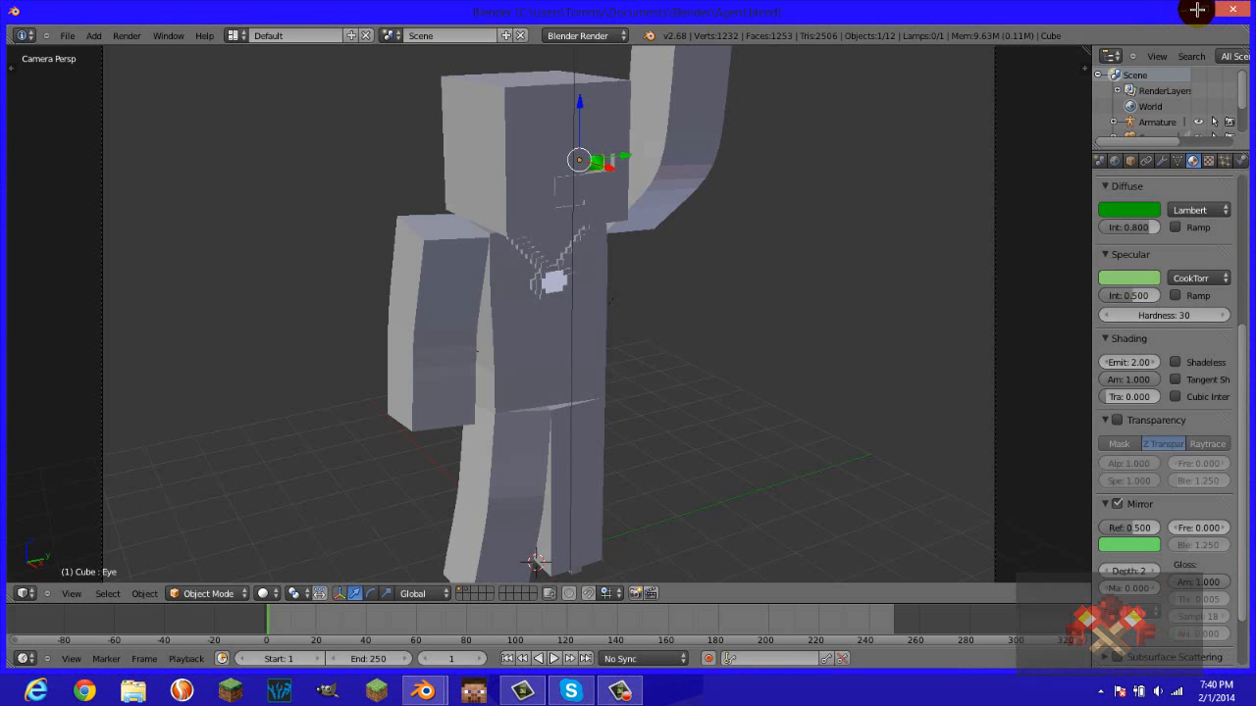
click(1197, 10)
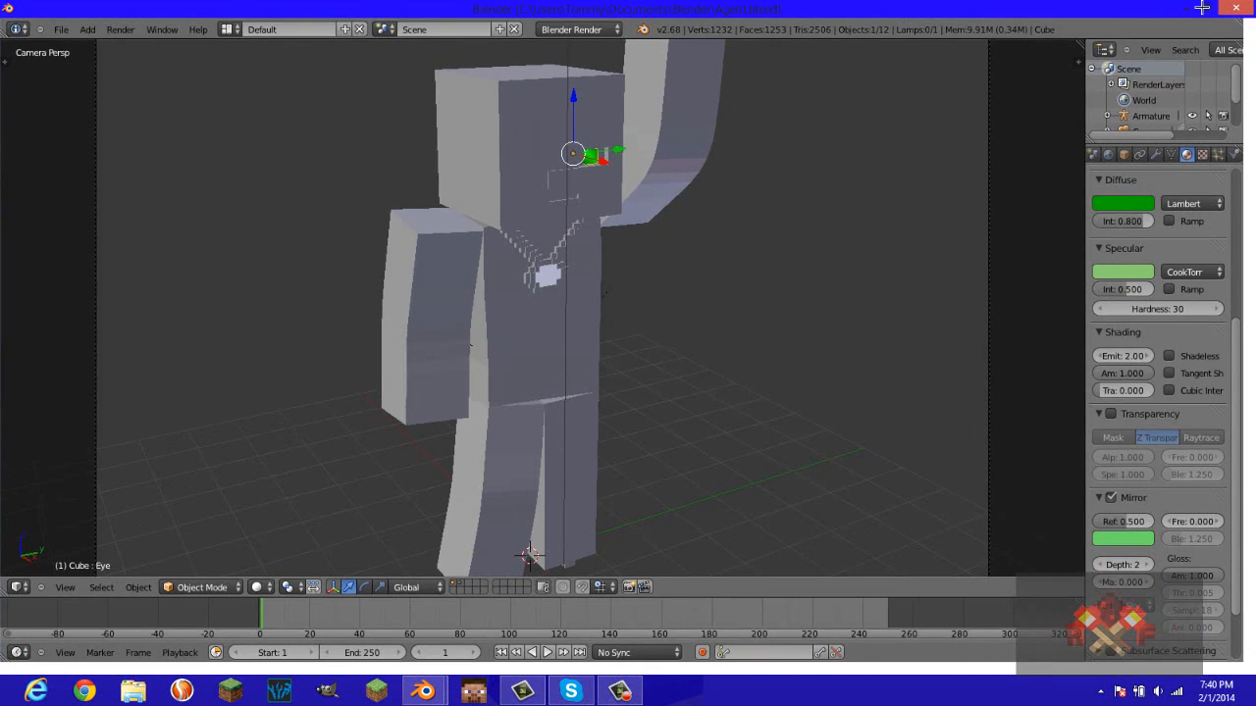
Show the Agent character in Texture viewport shading with the whole camera frame in view, and select the camera.
click(258, 597)
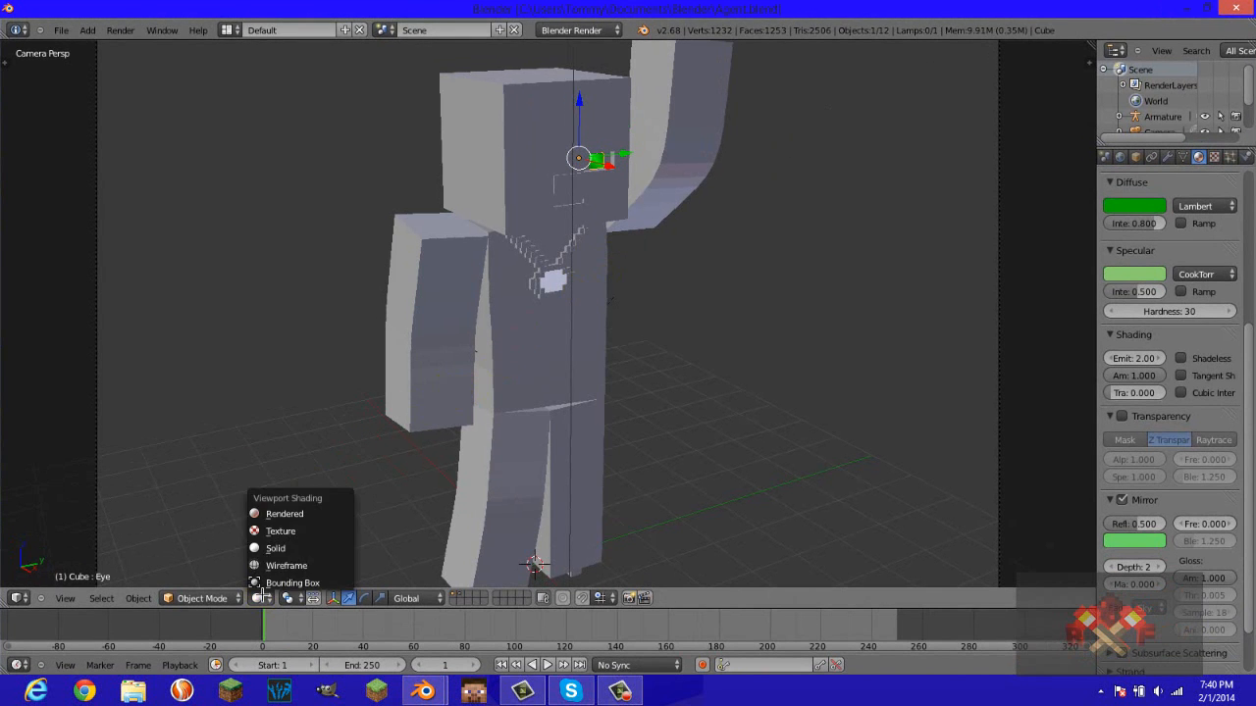
click(273, 534)
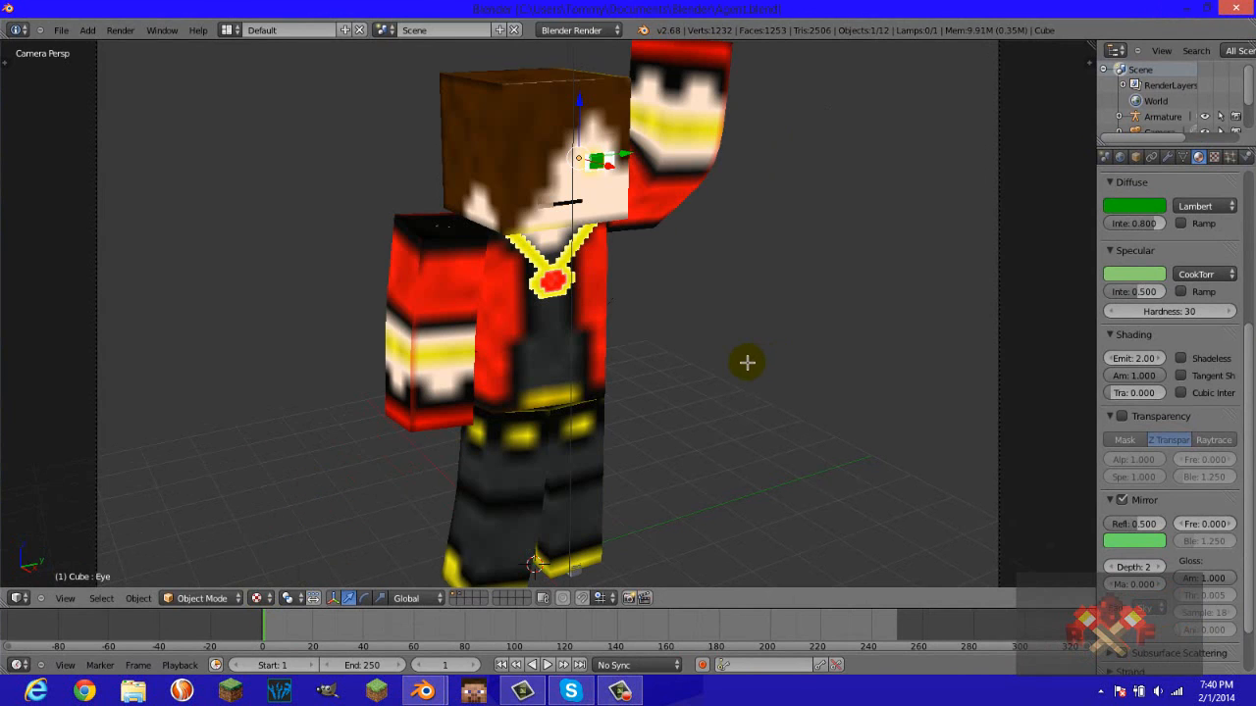
scroll(607, 408, down, 1)
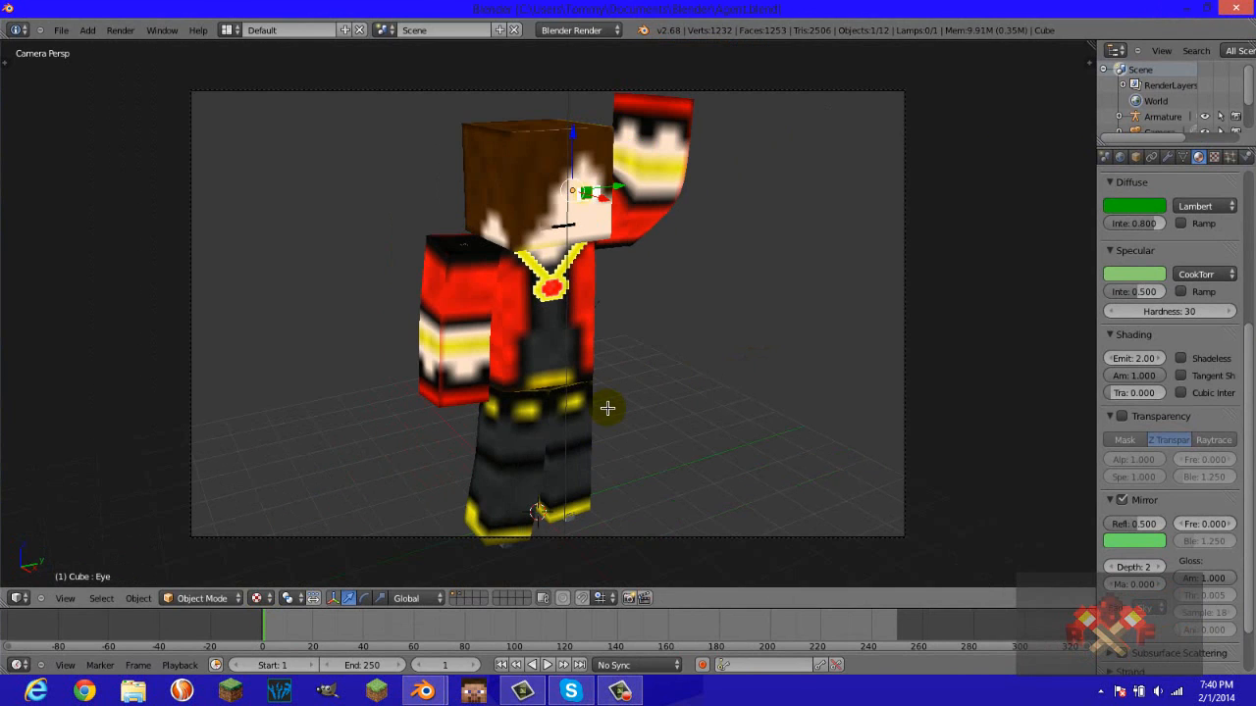
right_click(628, 543)
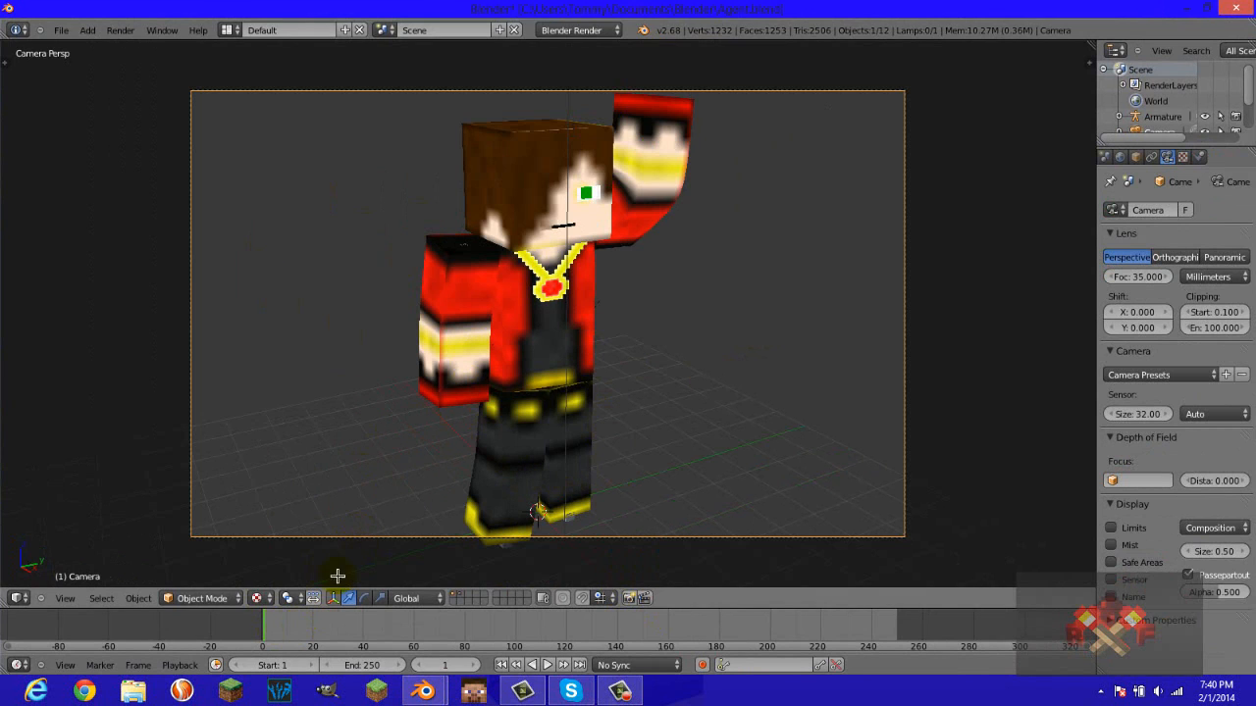
Preview the Agent scene in Rendered viewport shading and close its window to return to the Tutorial file.
click(256, 597)
click(288, 514)
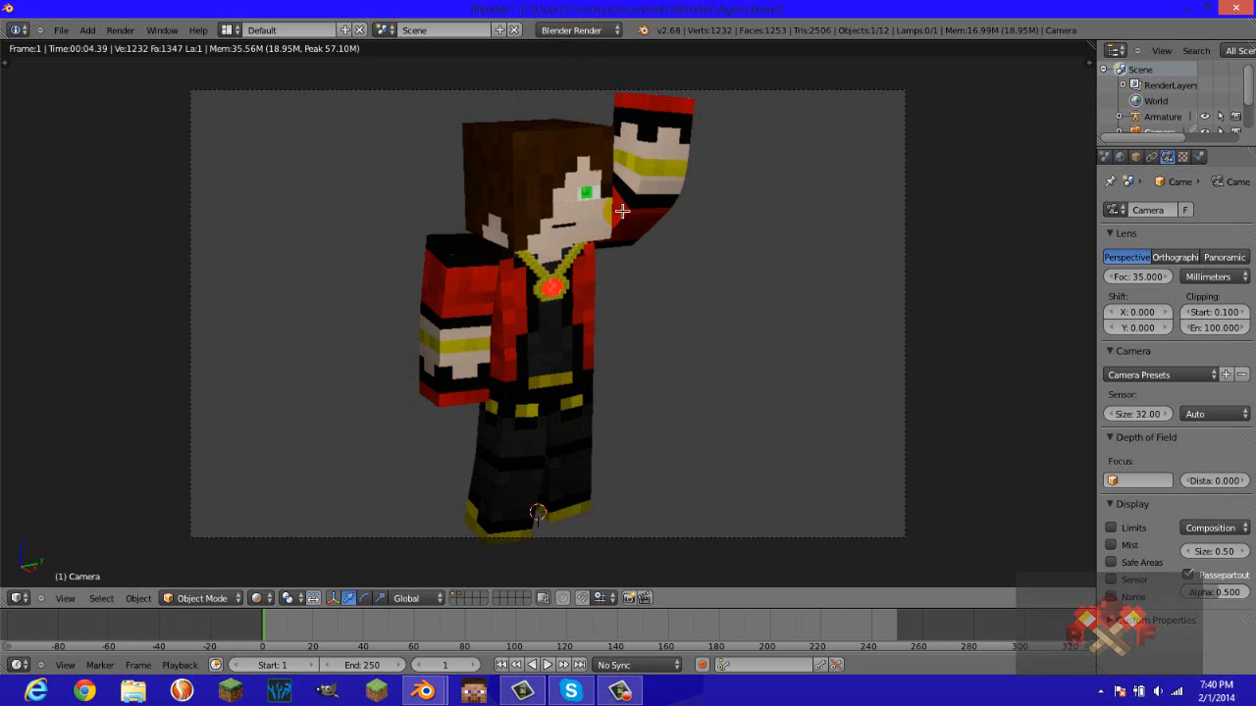
click(1234, 7)
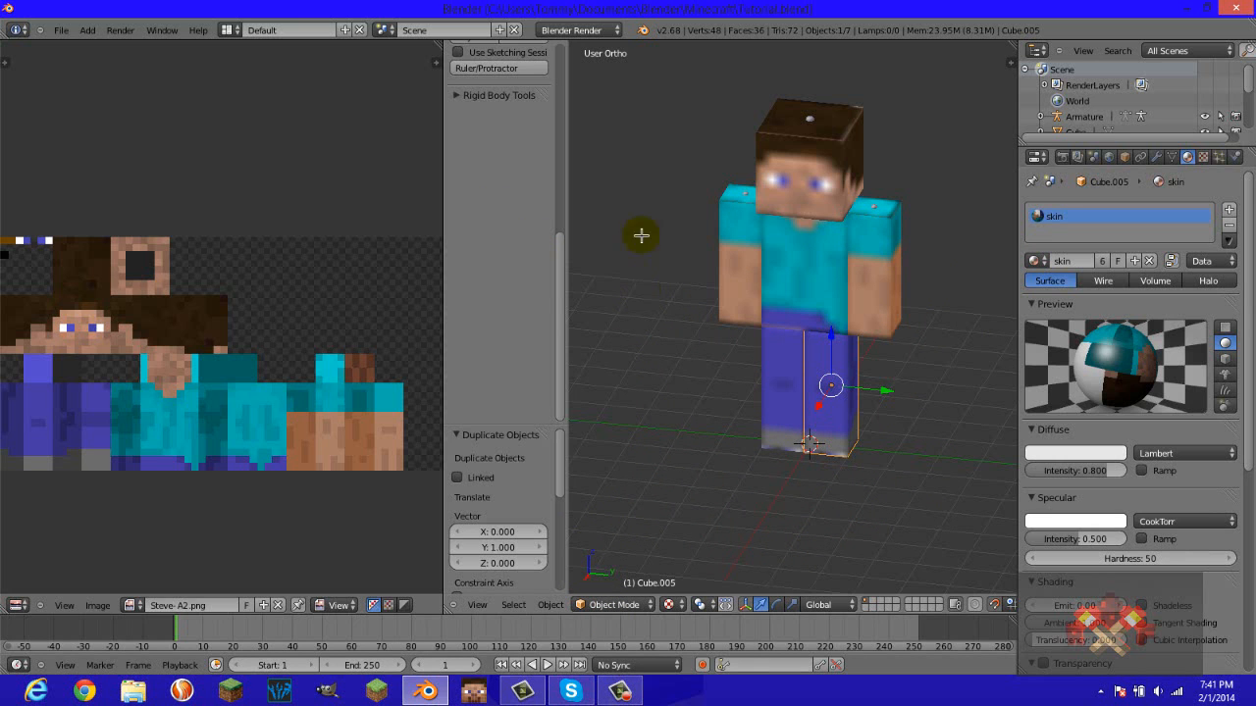
Rename the character's head cube as "head" in its object properties.
right_click(862, 119)
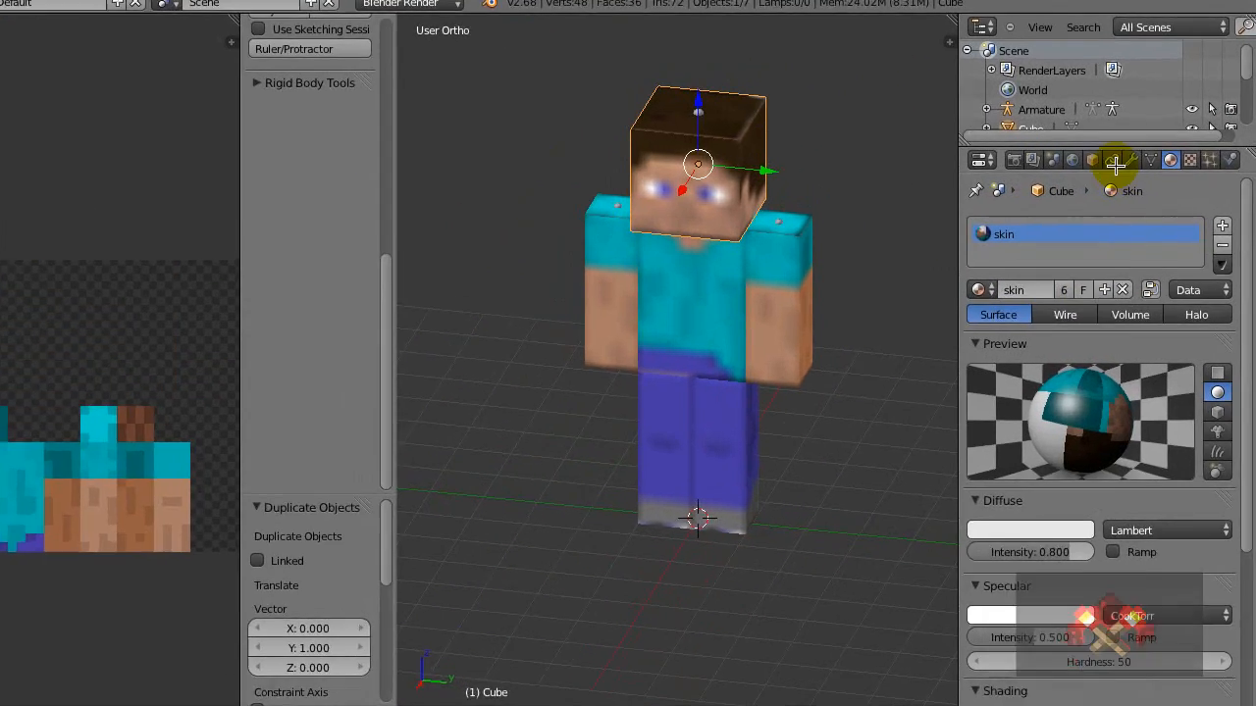
click(1125, 157)
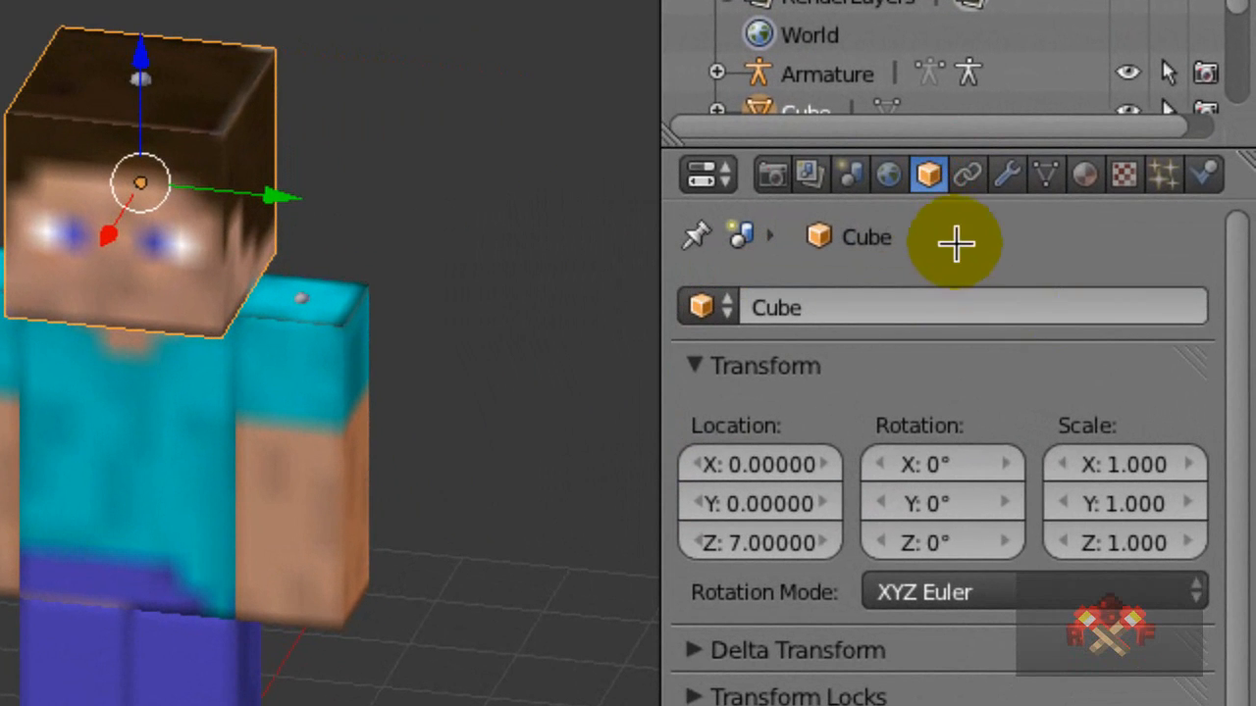
click(875, 302)
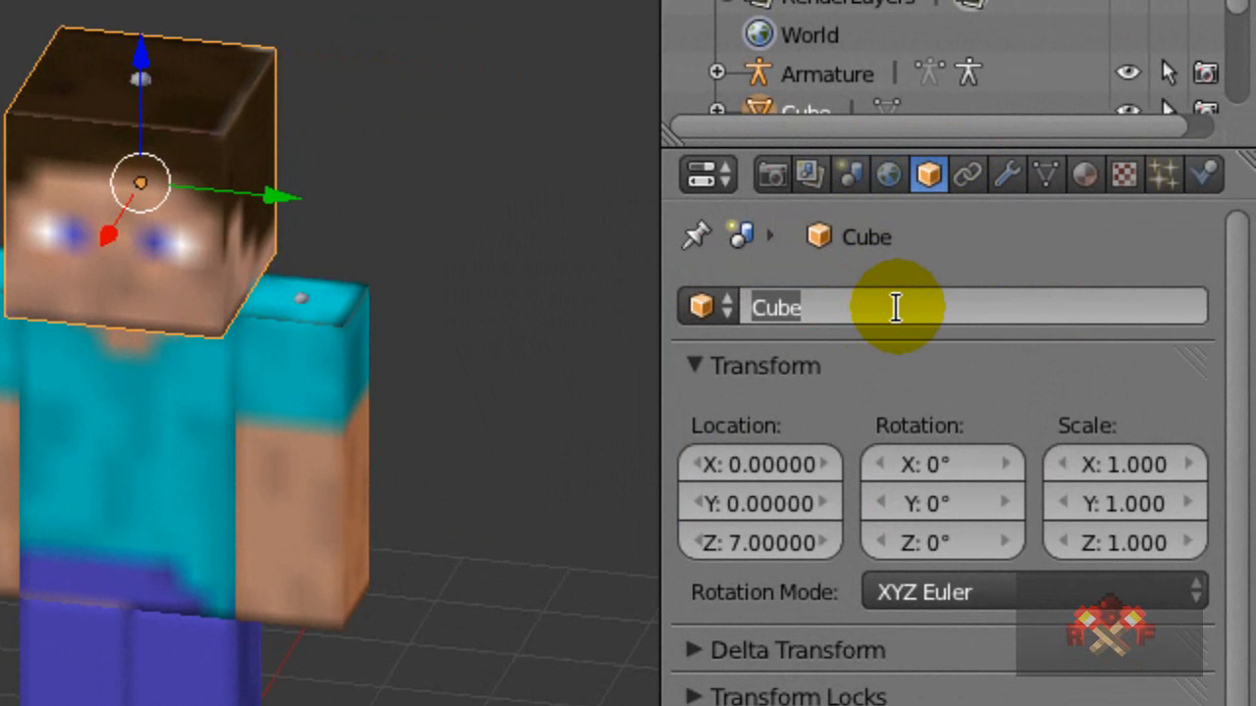
text(head)
key(Return)
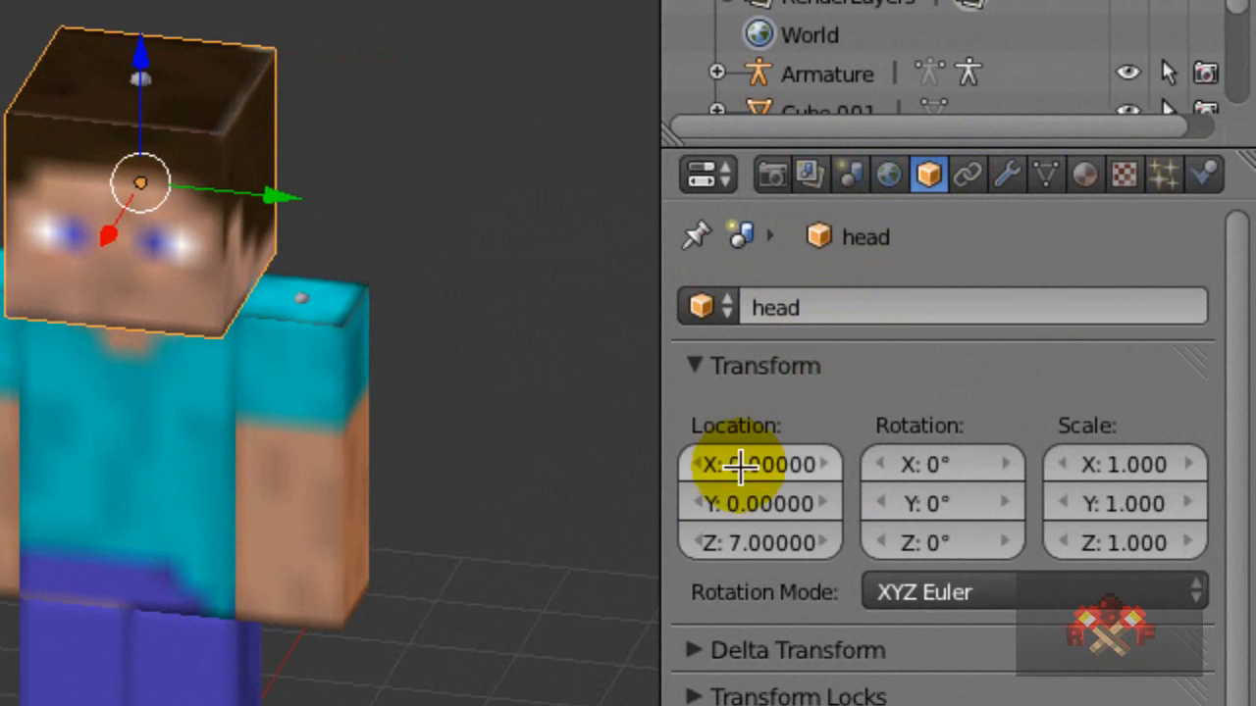
Rename the arm on the character's left side, on positive Y, as "leftarm".
right_click(330, 392)
click(791, 312)
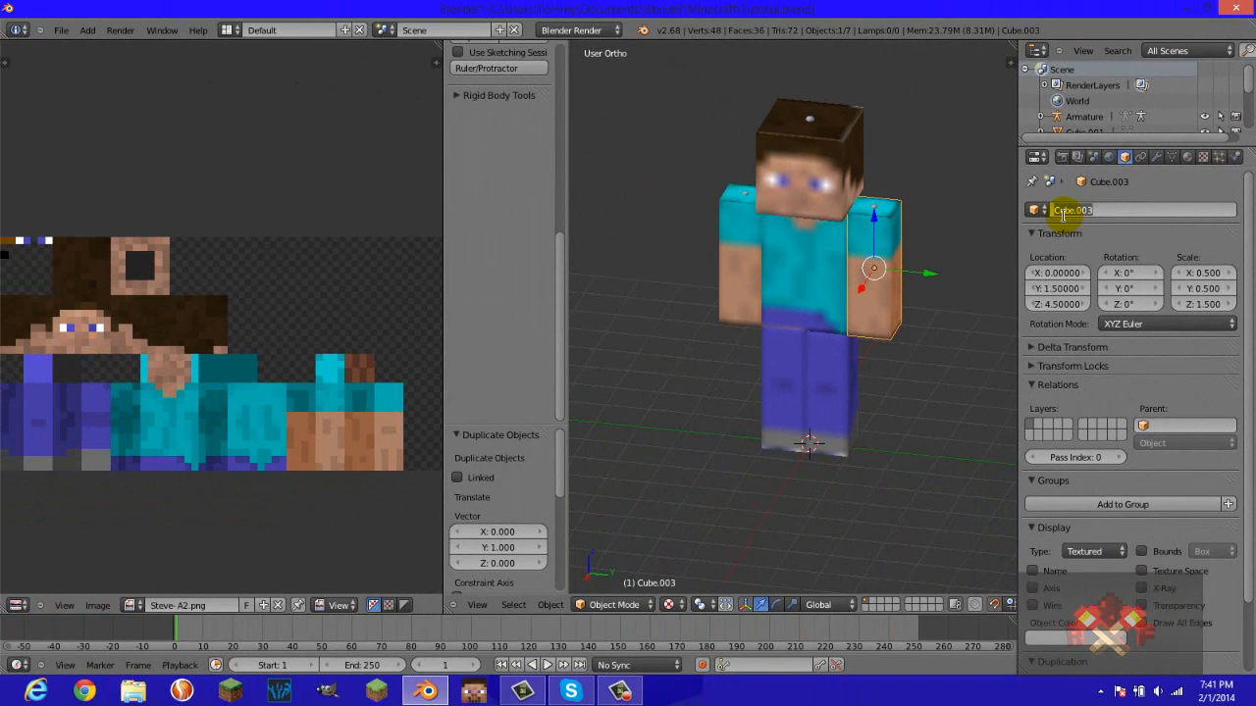
key(BackSpace)
key(Return)
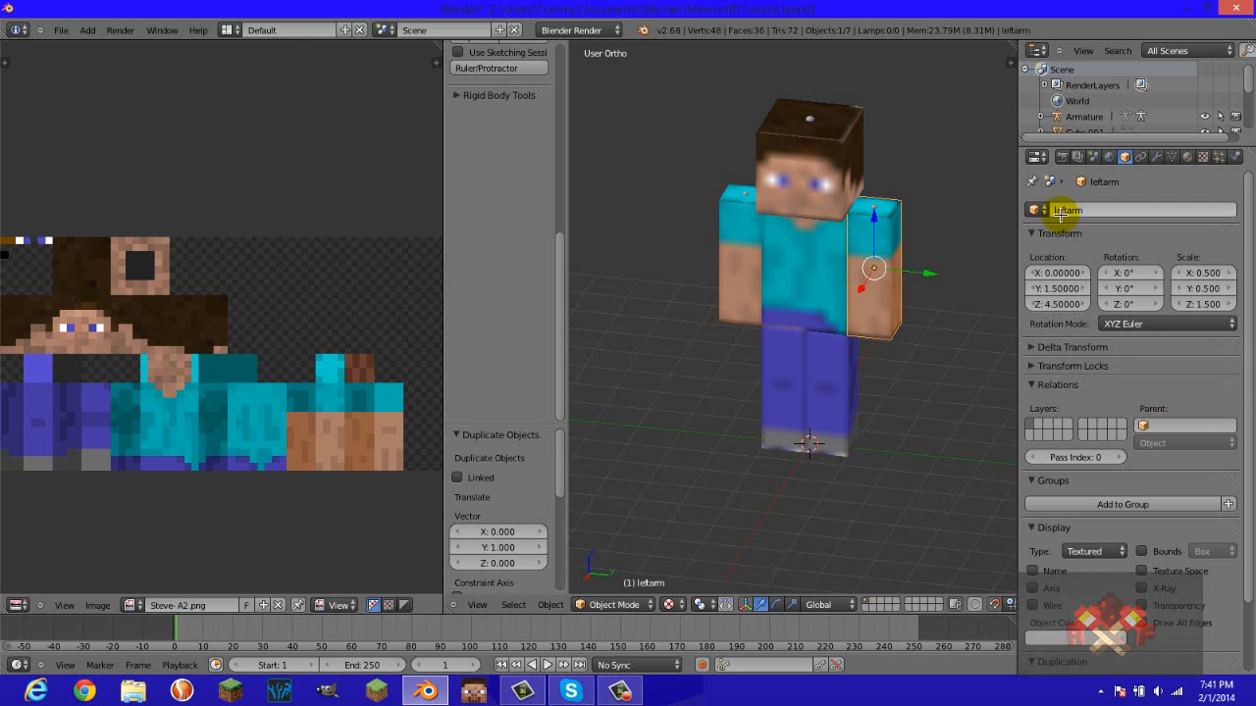
Rename the arm on the character's right side, on negative Y, as "rightarm".
right_click(748, 242)
click(1119, 209)
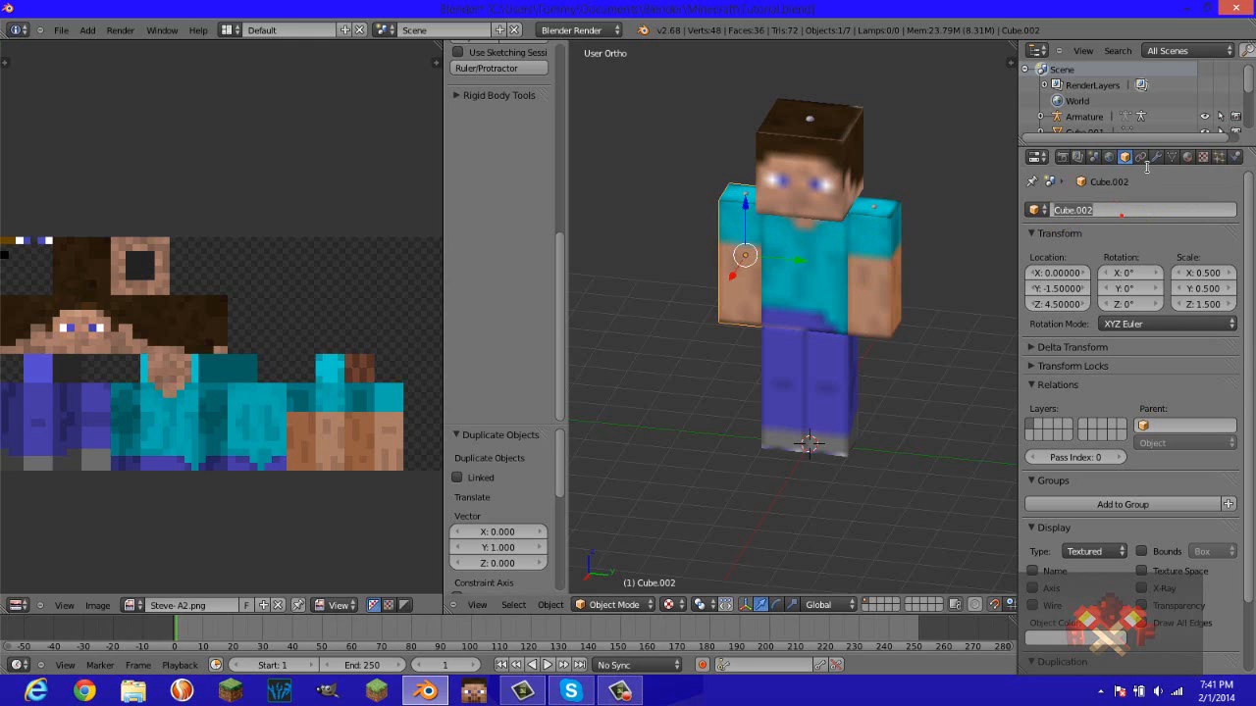
text(rightar)
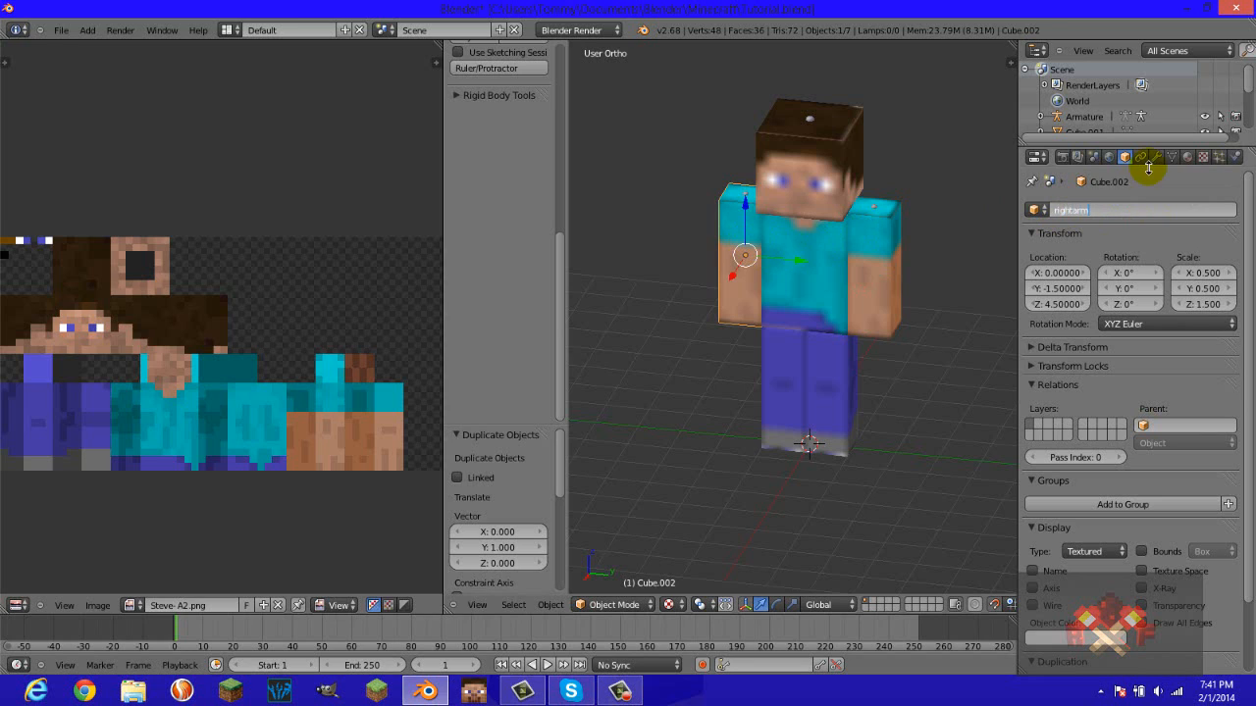
text(m)
key(Return)
Rename the leg on the character's left side, on positive Y, as "leftleg" in its object properties.
right_click(830, 387)
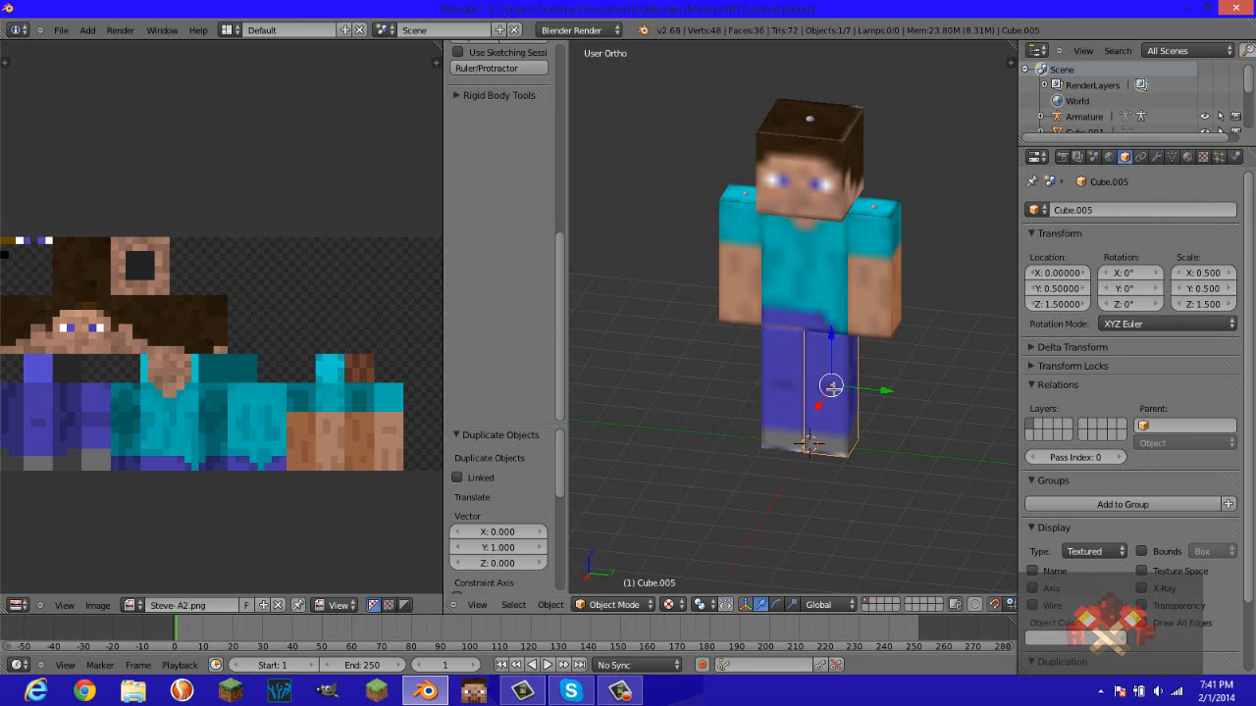
click(1129, 212)
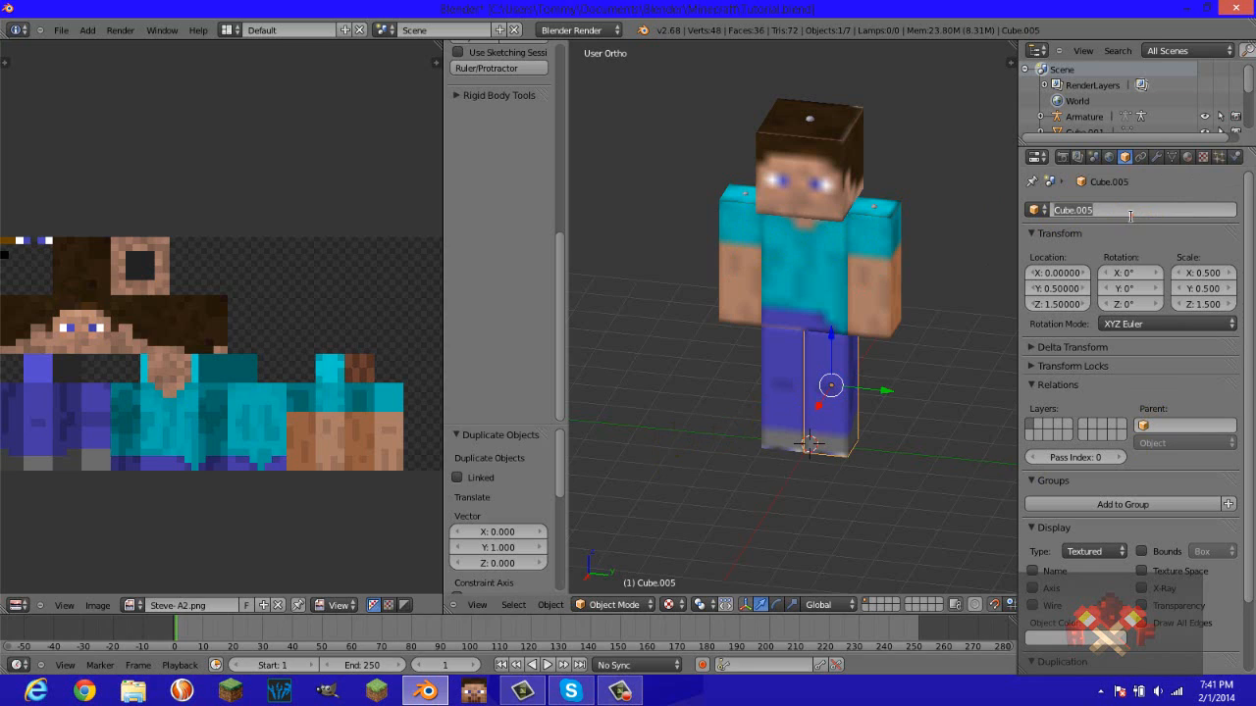
text(left)
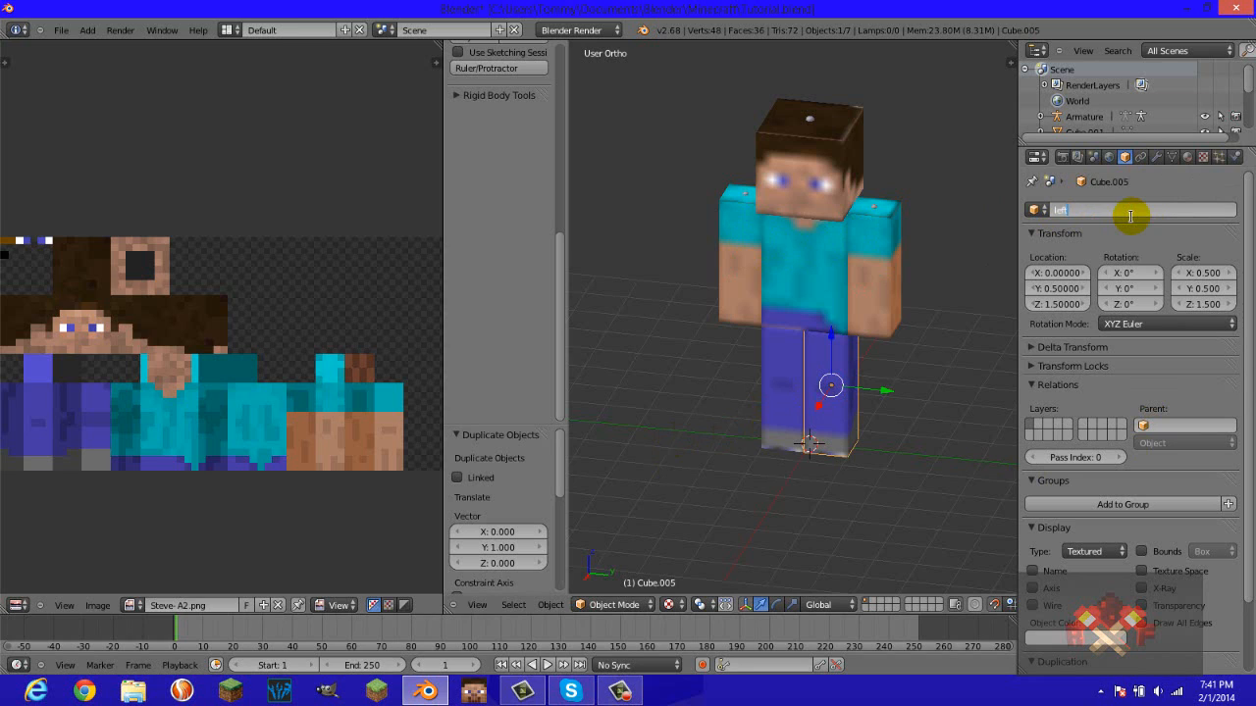
text(leg)
key(Return)
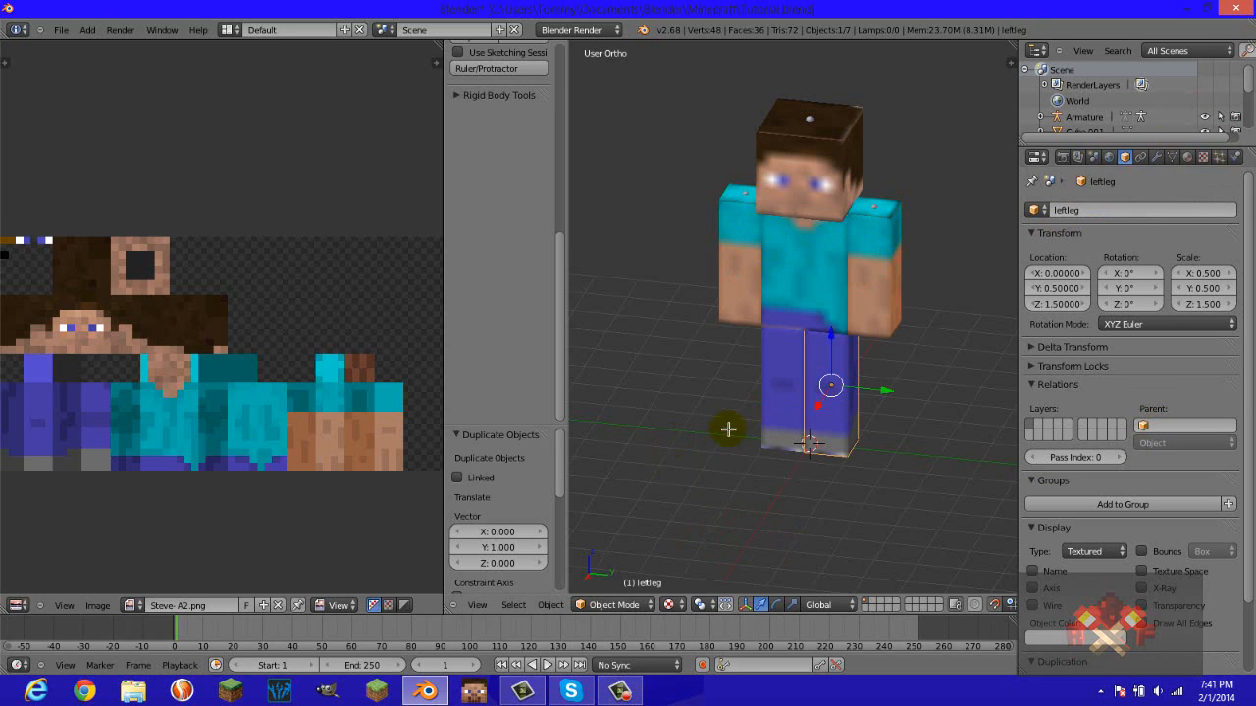
Rename the leg on the character's right side, on negative Y, as "rightleg".
right_click(770, 387)
click(1100, 210)
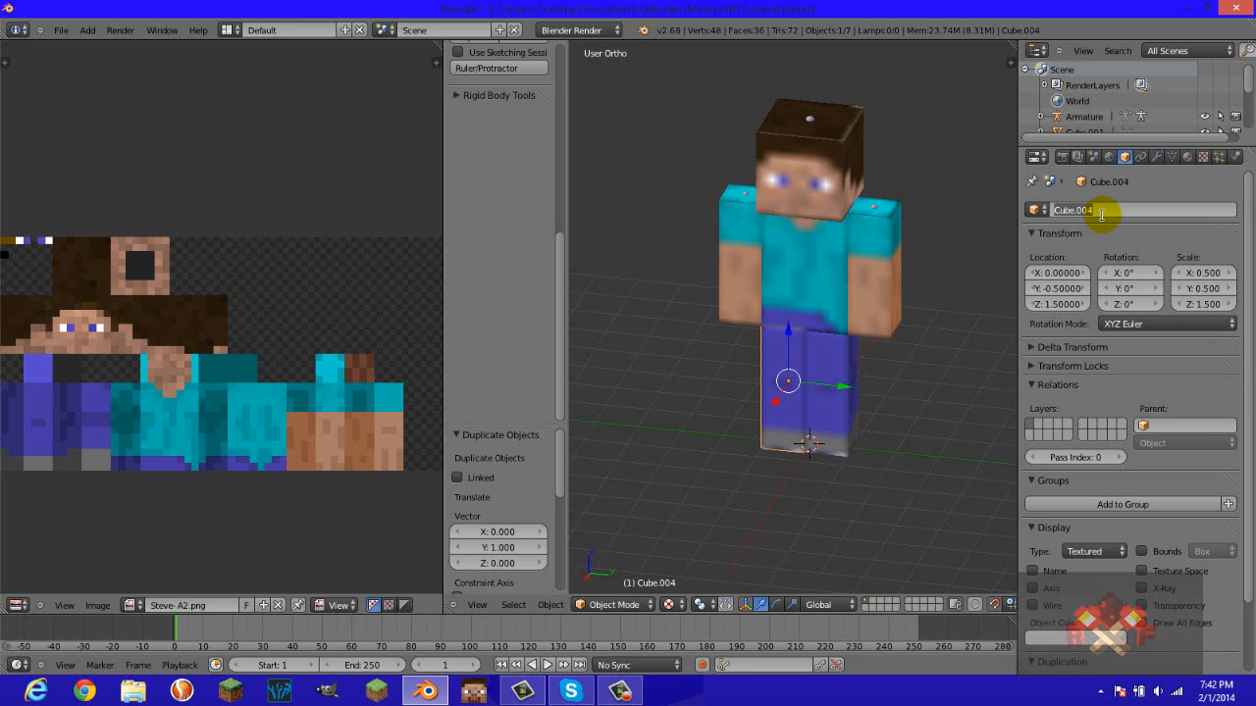
key(BackSpace)
text(rightleg)
key(Return)
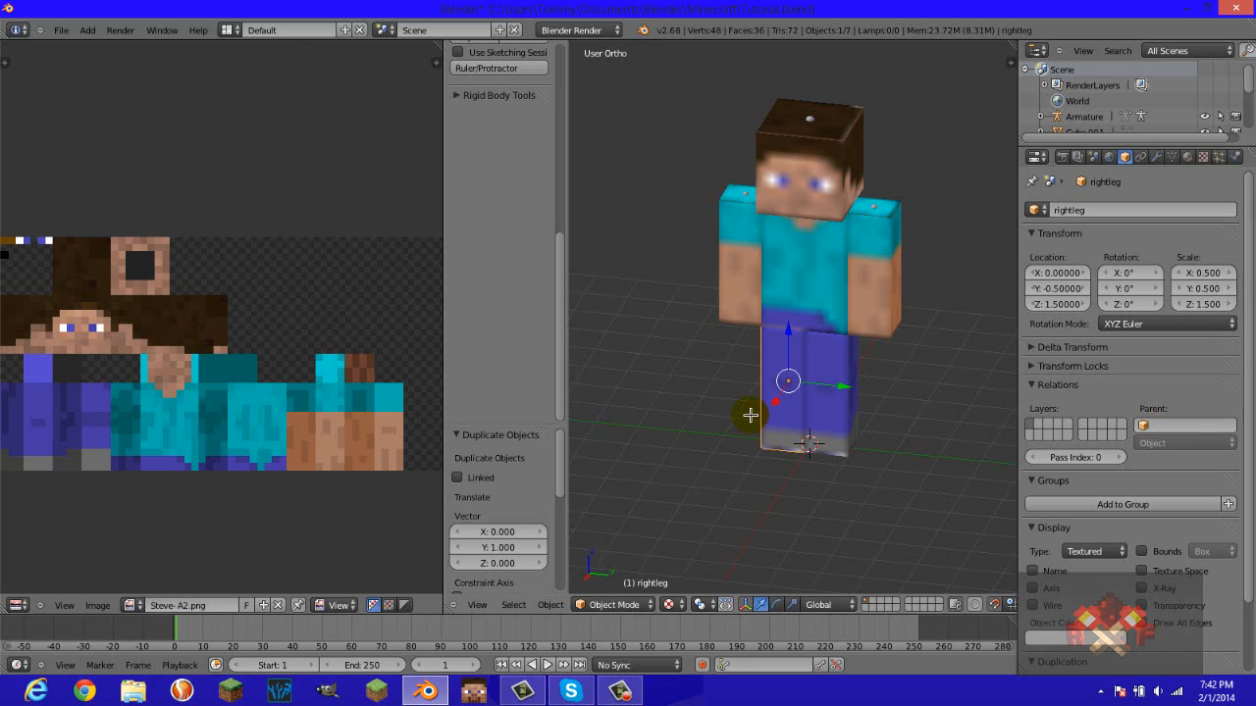
Rename the character's torso object as "body".
right_click(850, 403)
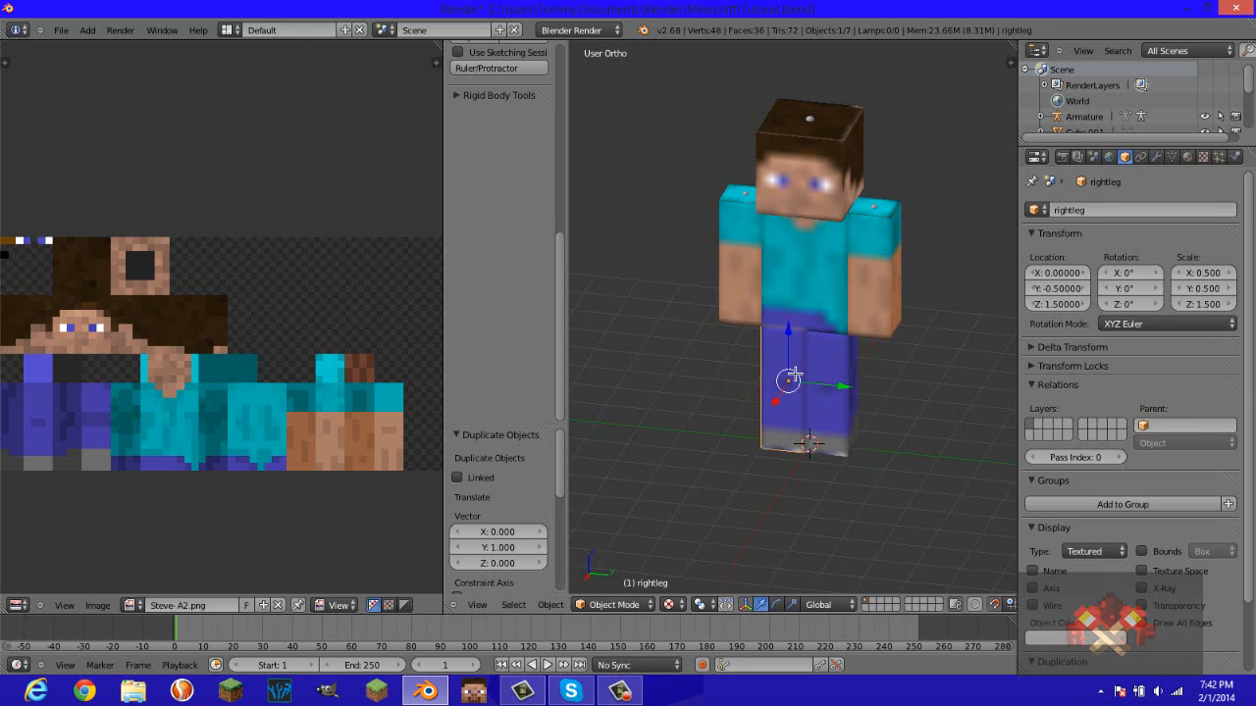
right_click(821, 321)
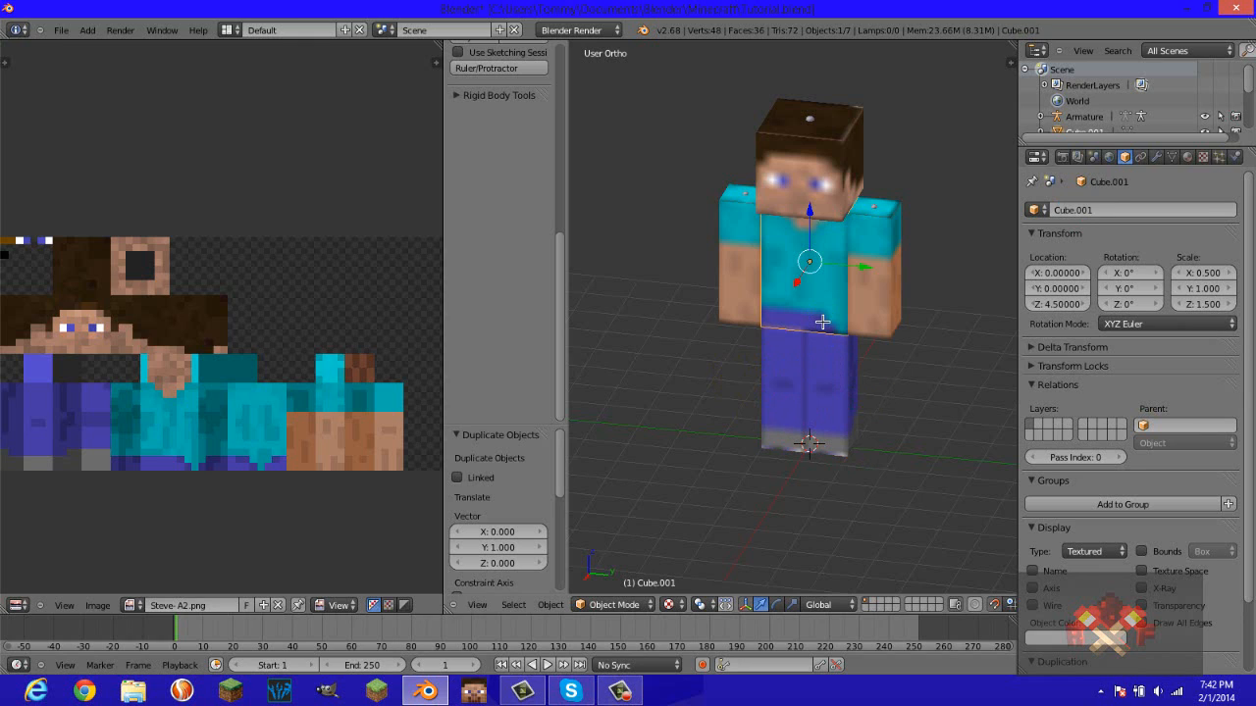
click(1070, 210)
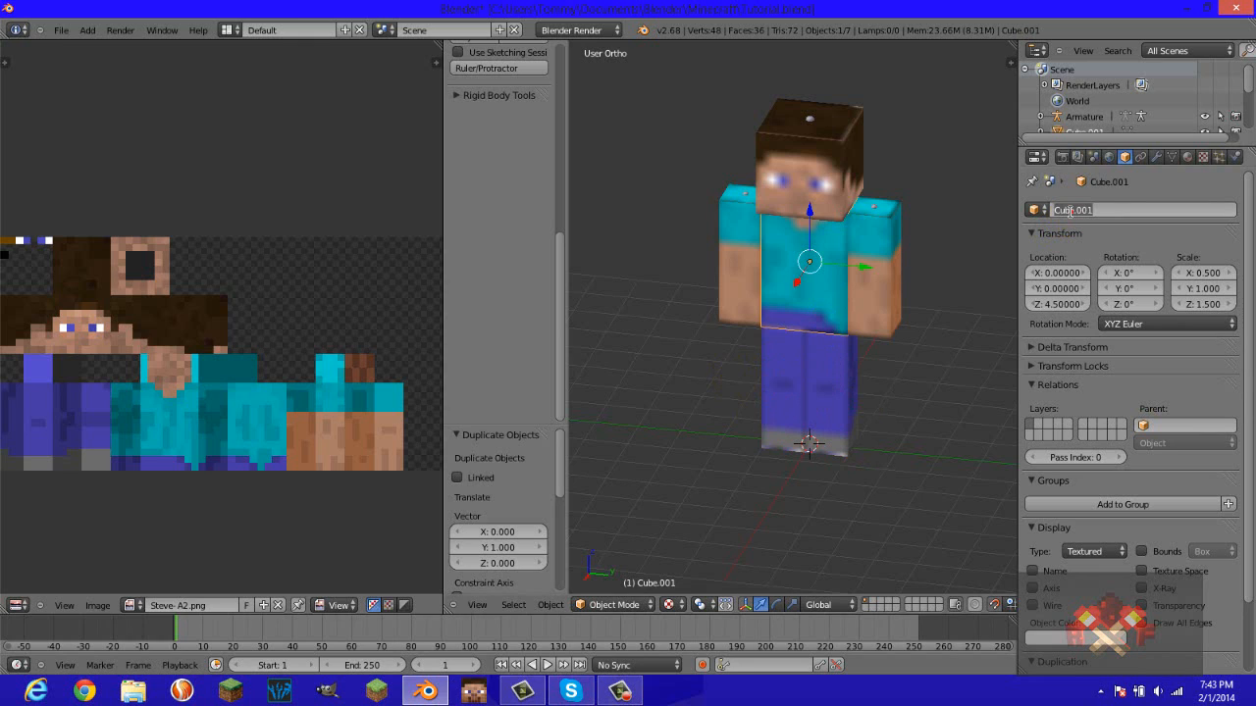
key(BackSpace)
text(bod)
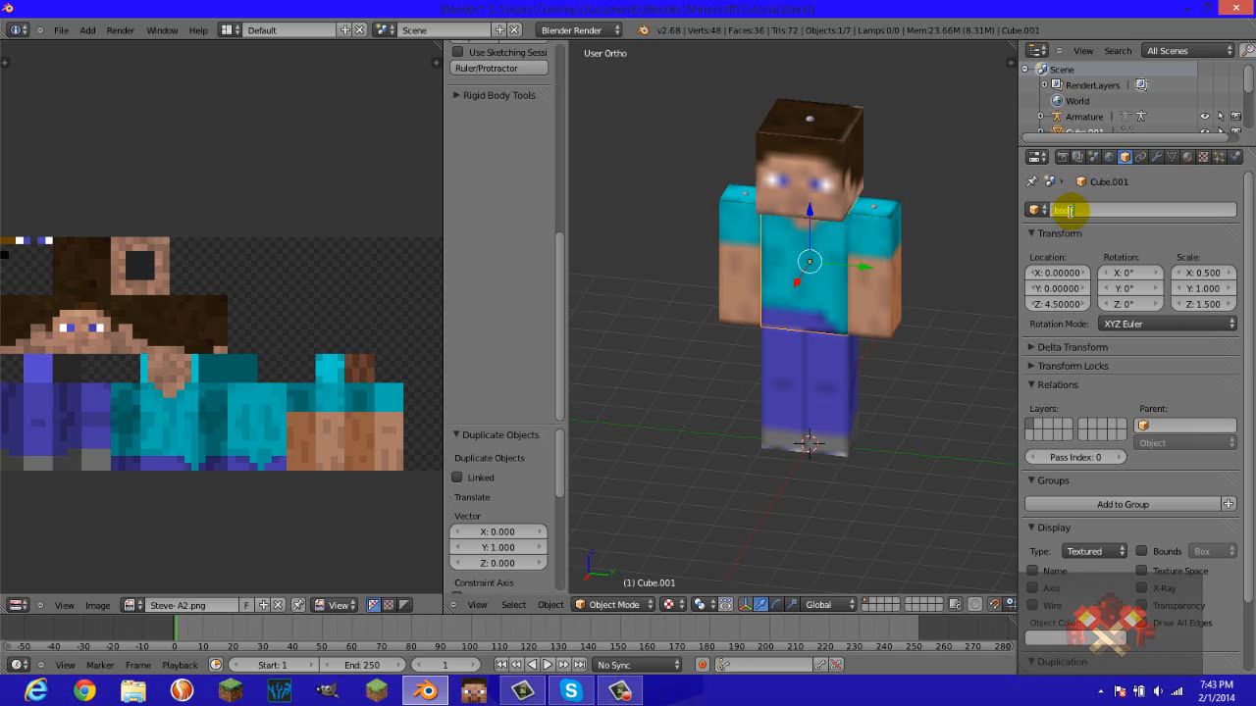
text(y)
key(Return)
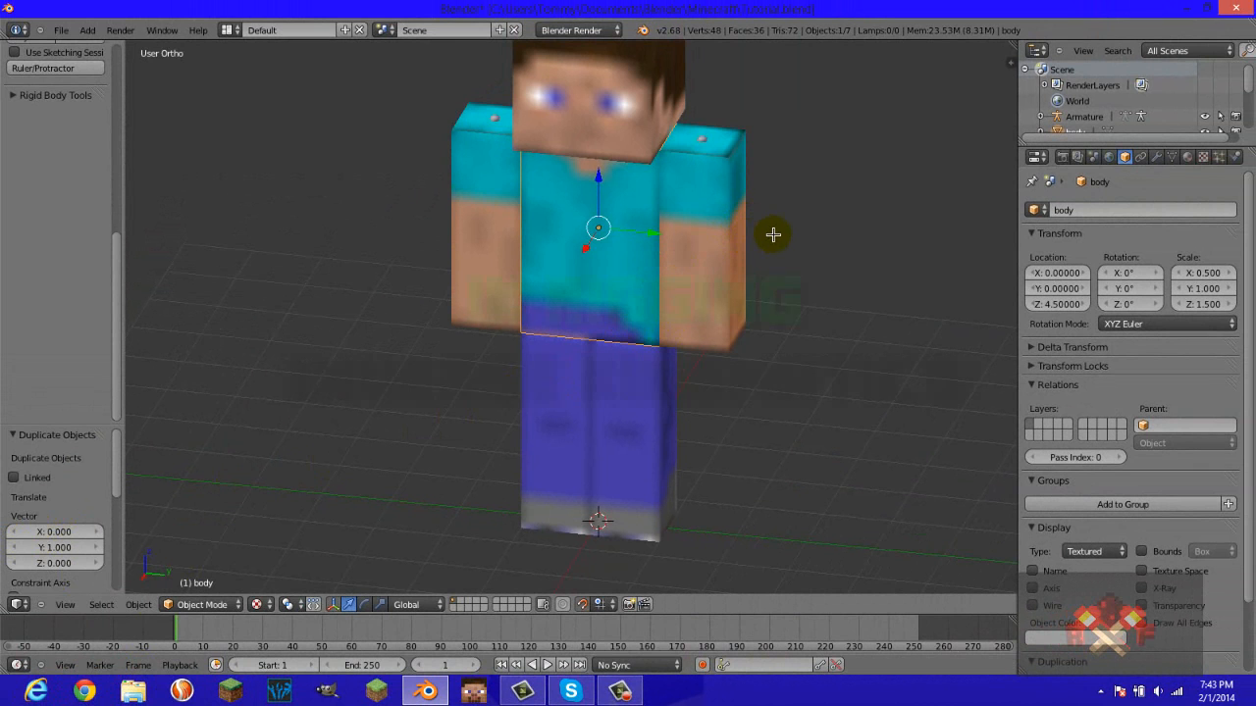
Select the right arm and display the model in wireframe from the Right orthographic view.
middle_drag(709, 263, 778, 268)
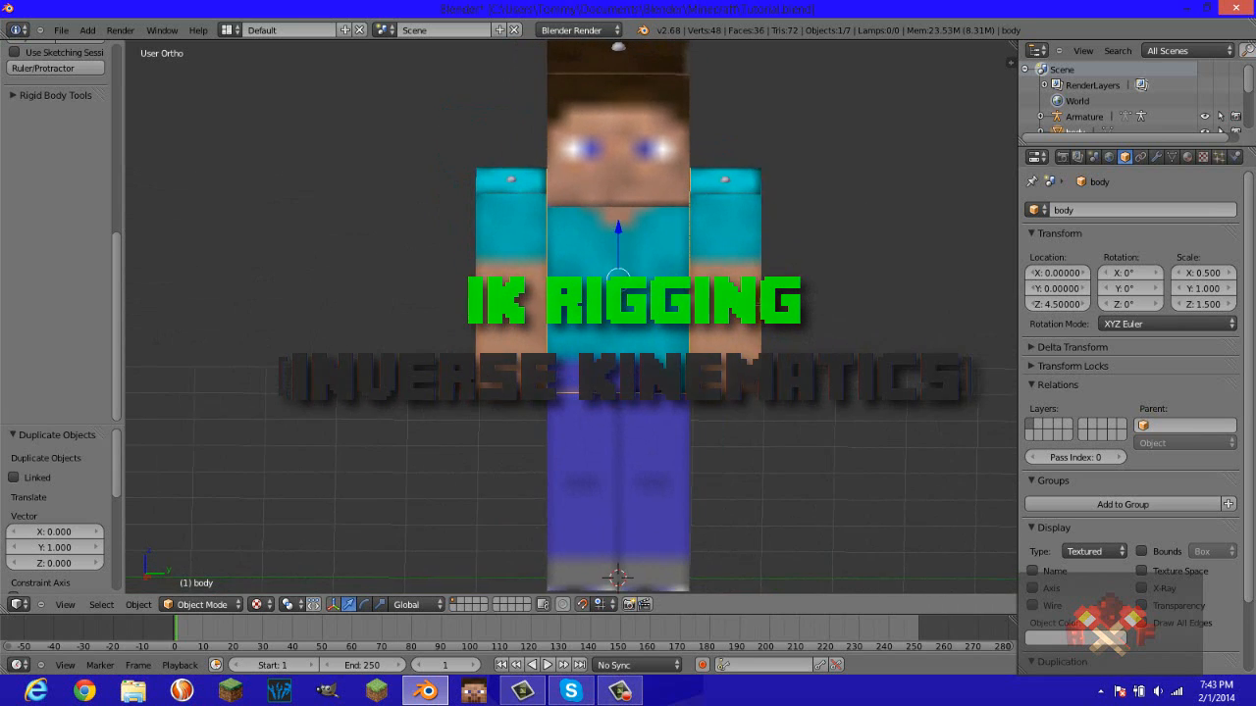
scroll(766, 285, down, 2)
middle_drag(739, 313, 743, 300)
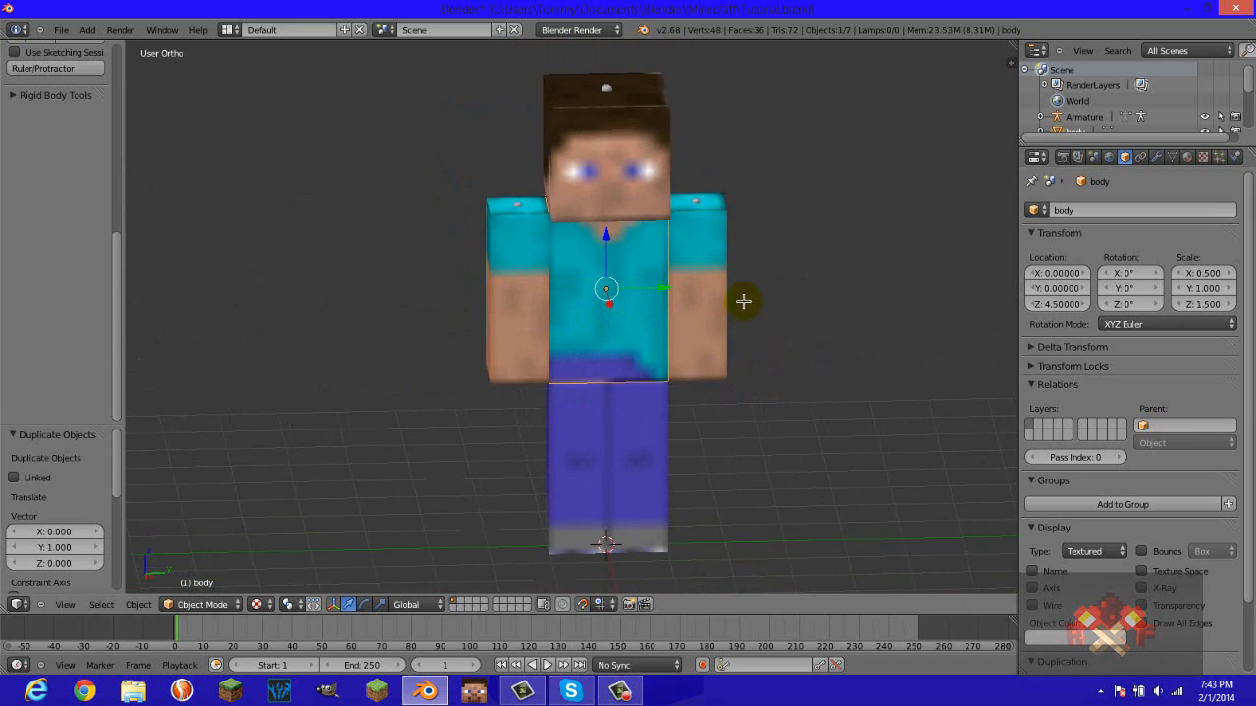
right_click(541, 258)
middle_drag(575, 328, 592, 334)
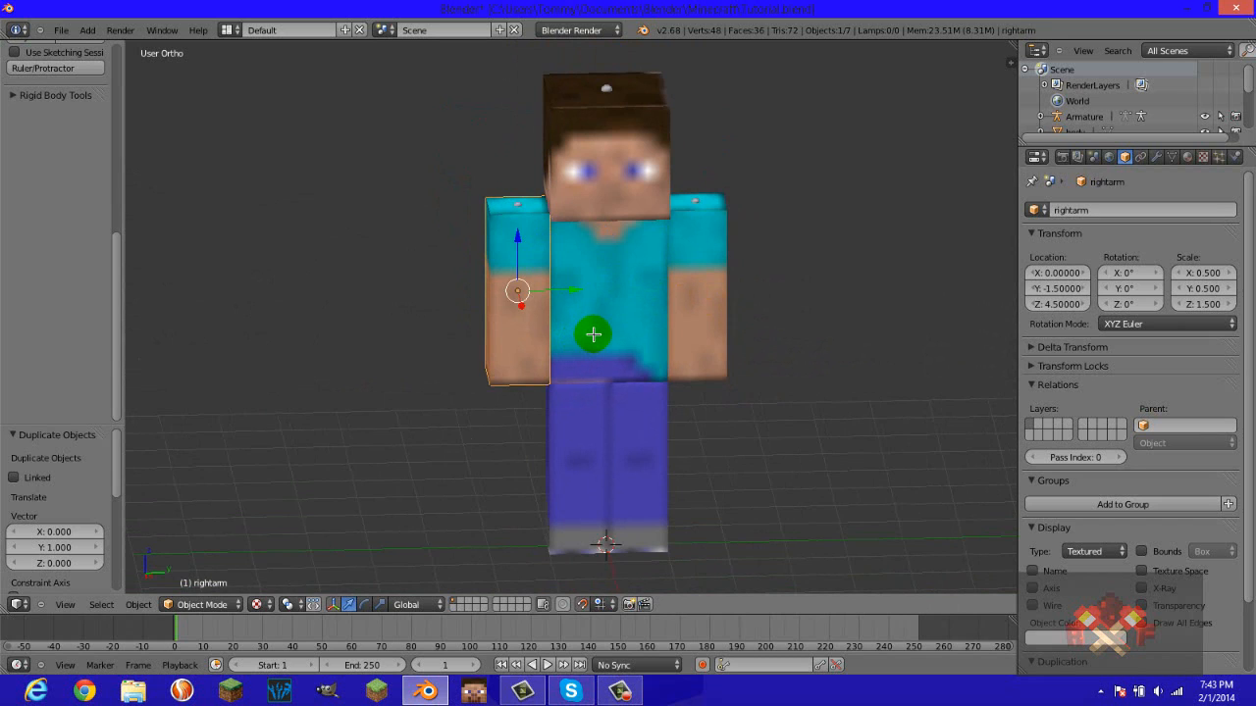
key(z)
key(KP_3)
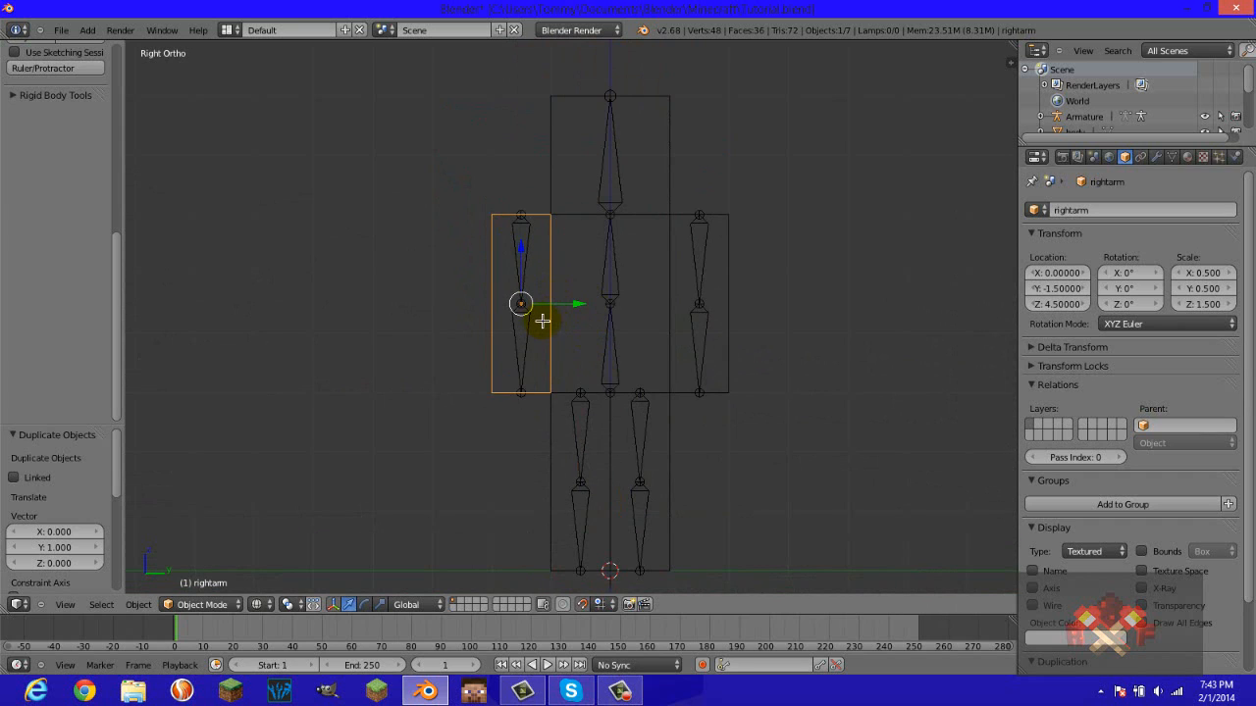
scroll(542, 321, up, 3)
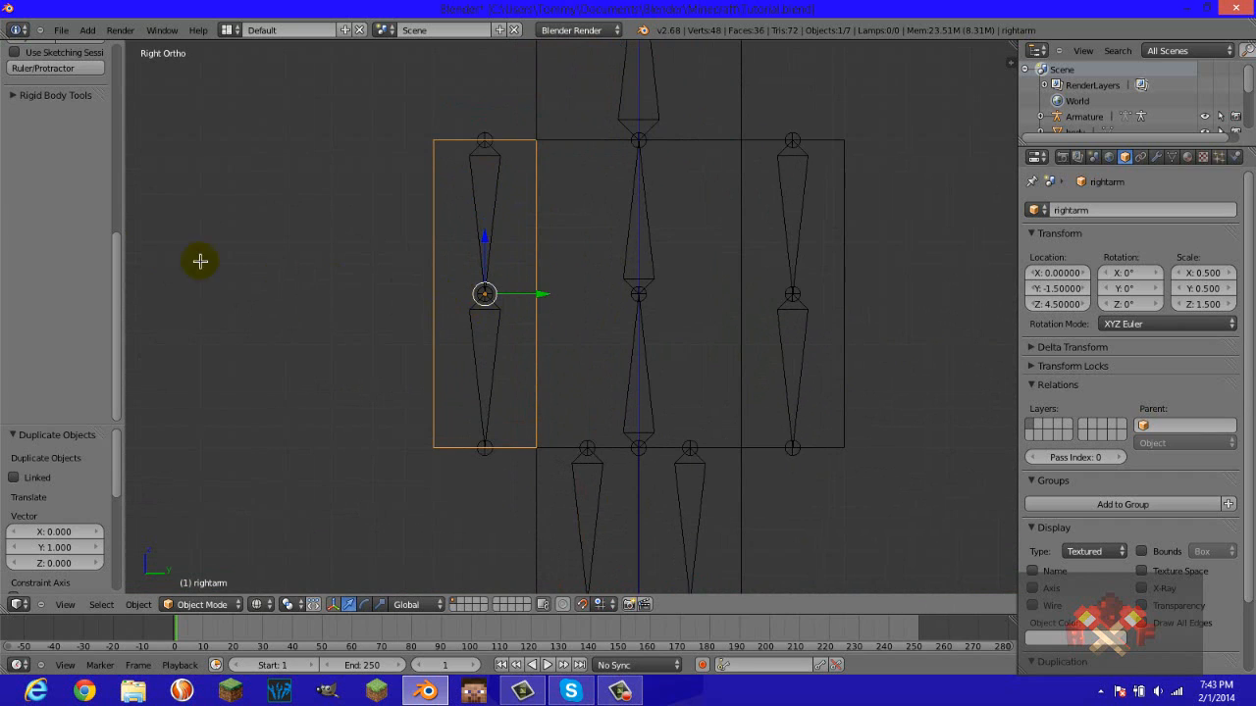
drag(117, 257, 118, 246)
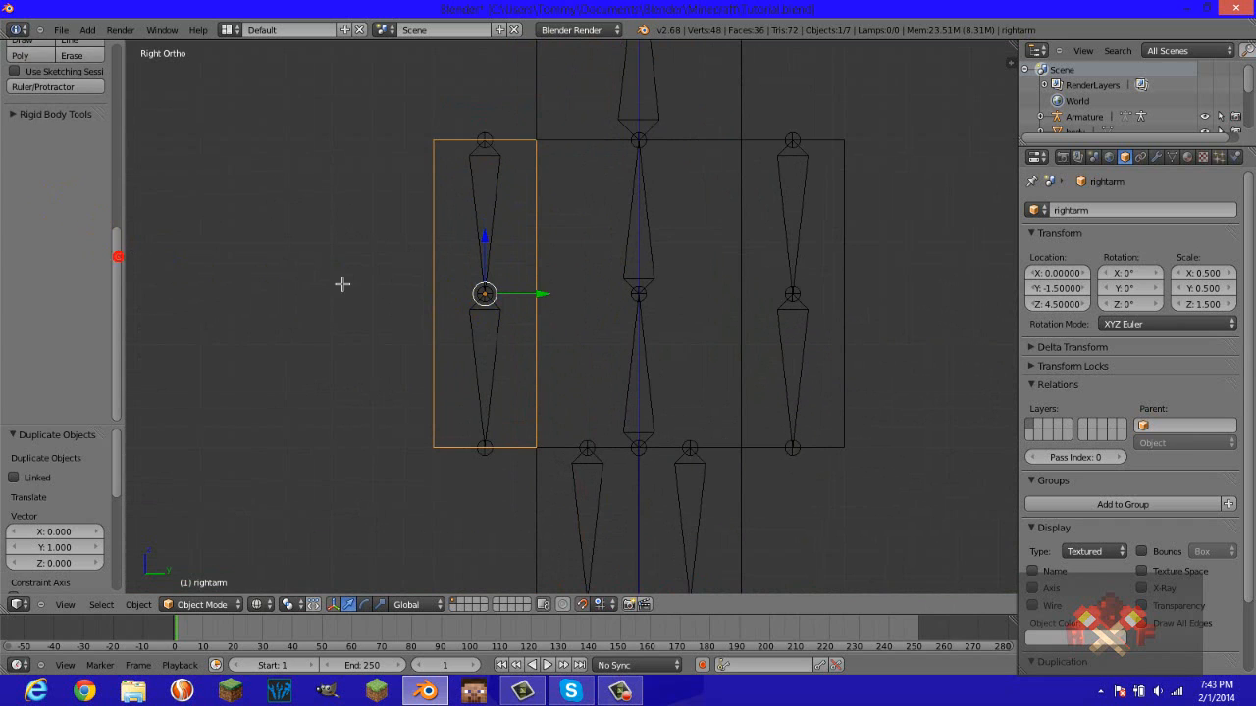
key(Tab)
scroll(465, 311, down, 4)
key(Tab)
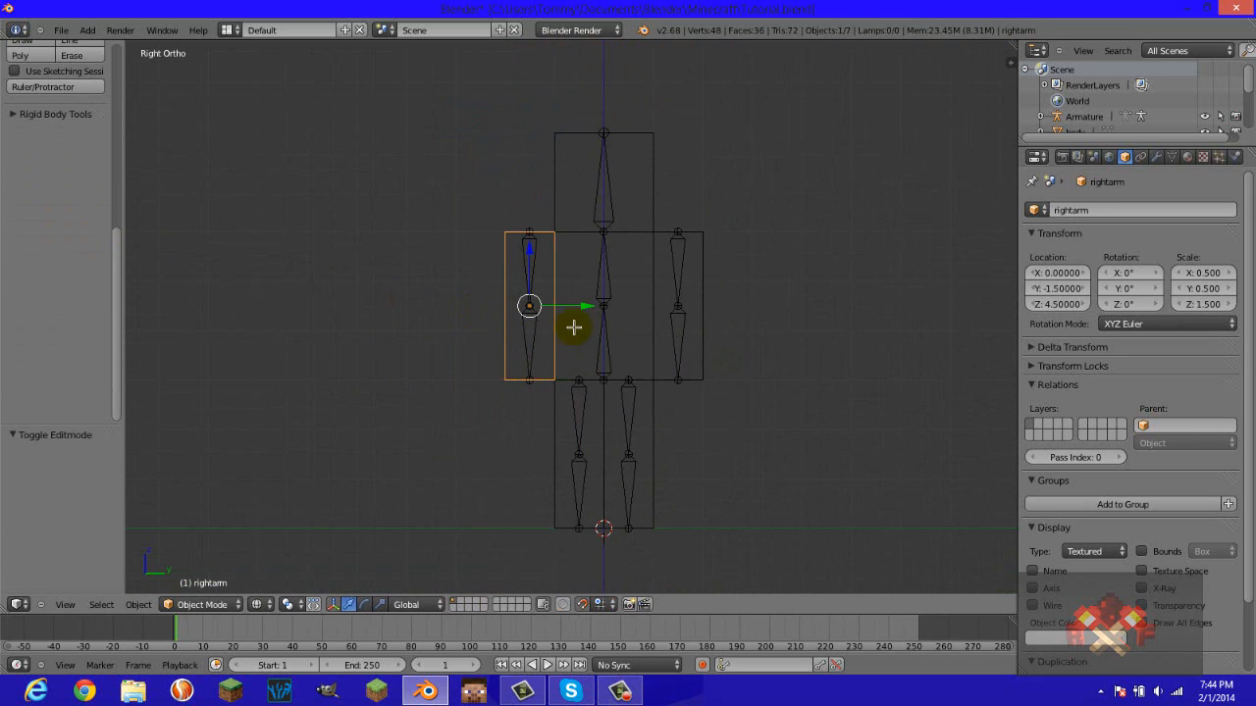
Delete the left arm and left leg meshes on the positive Y side.
right_click(696, 323)
shift+right_click(653, 422)
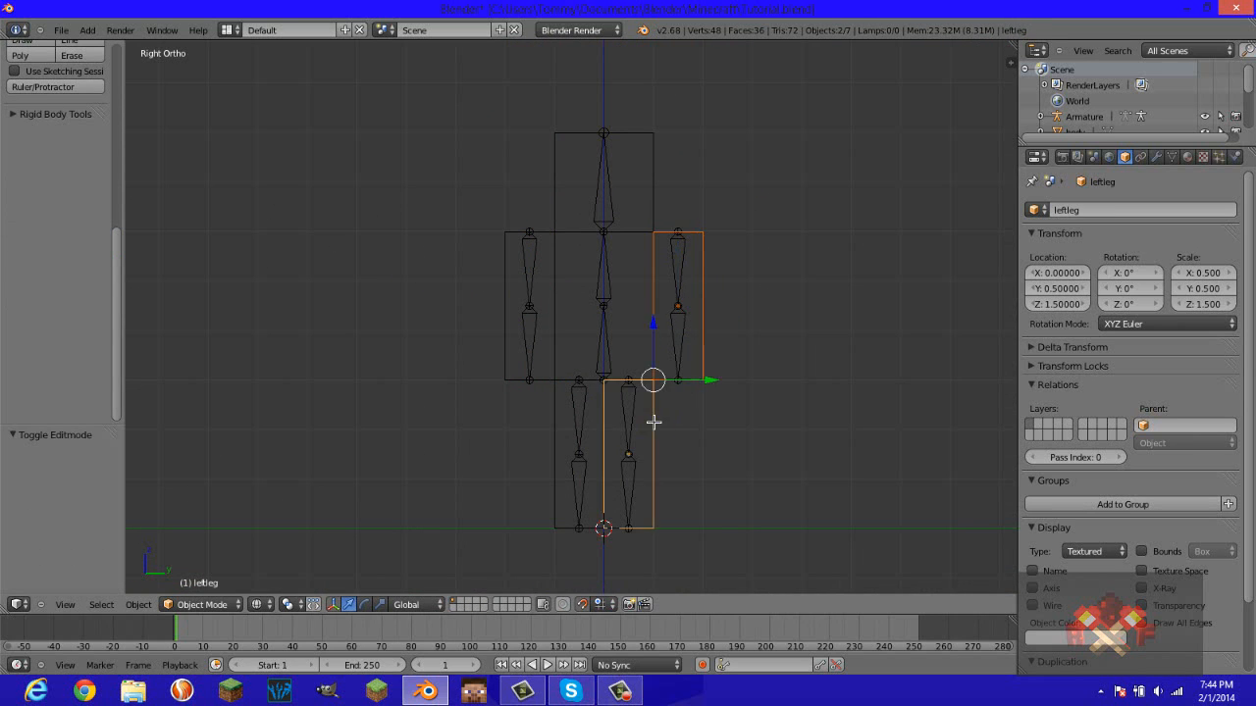
key(x)
click(653, 421)
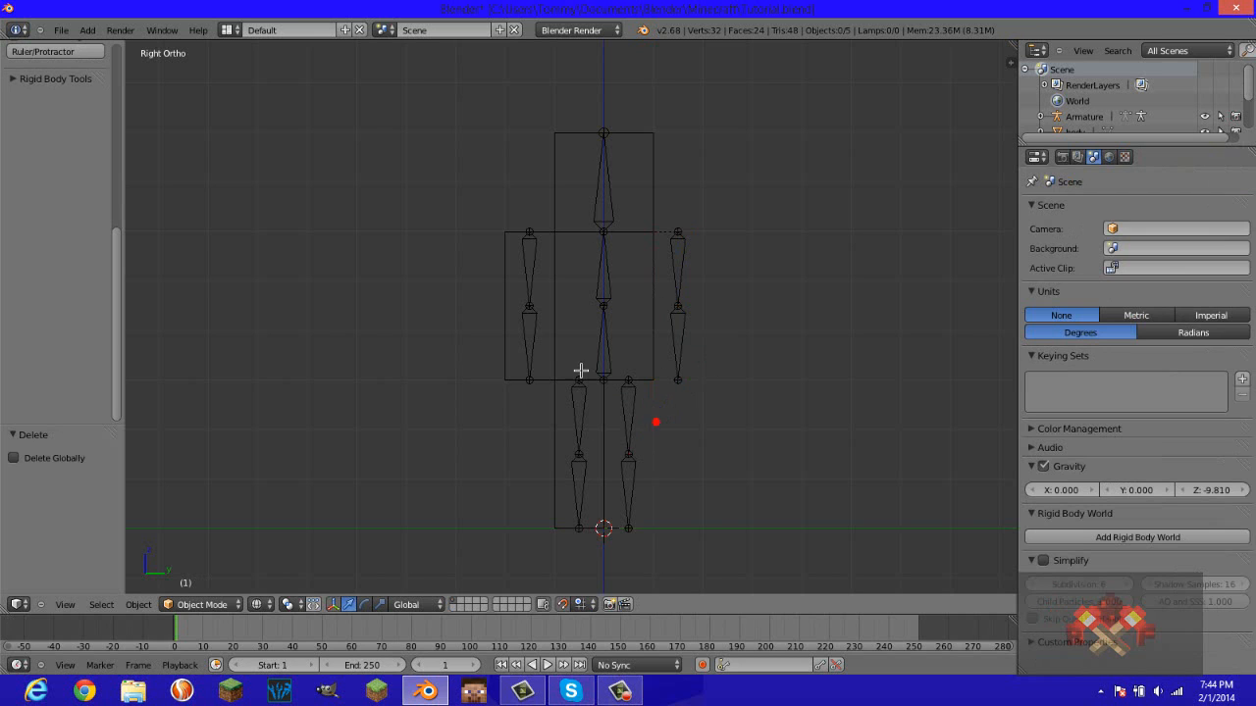
Enter Edit Mode on the right arm and select all of its geometry, including the hidden back faces.
right_click(546, 330)
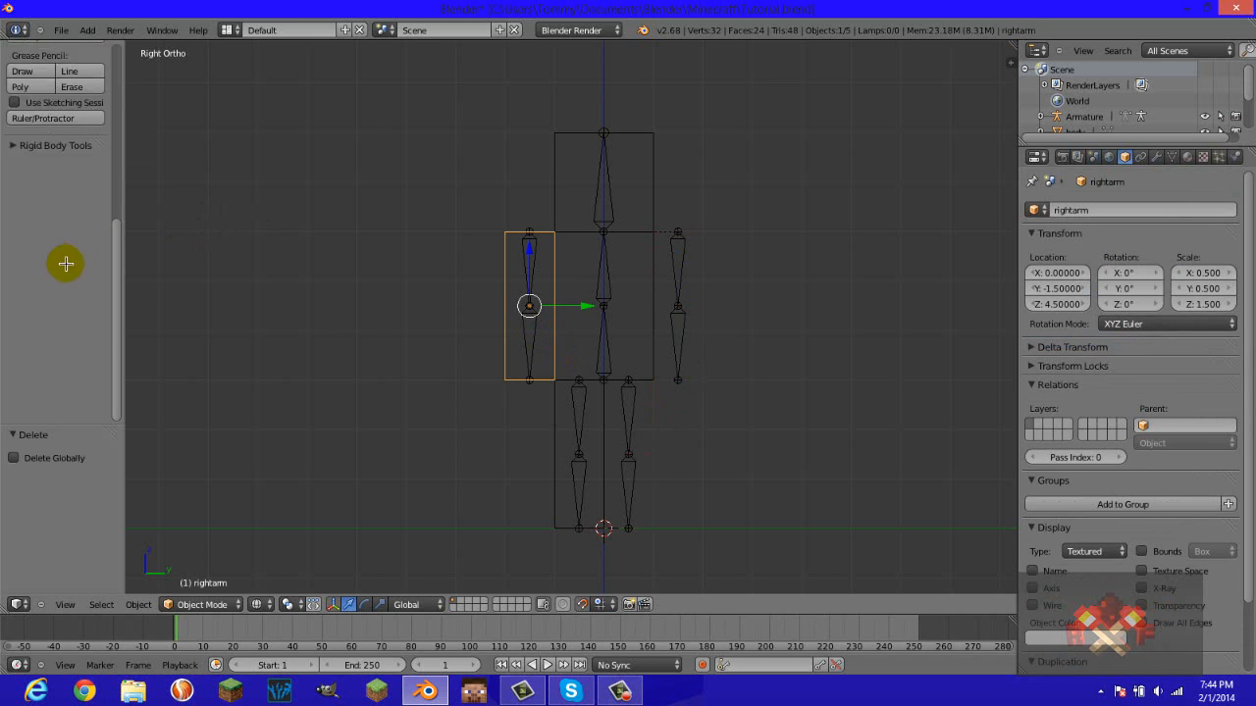
scroll(67, 262, up, 2)
key(Tab)
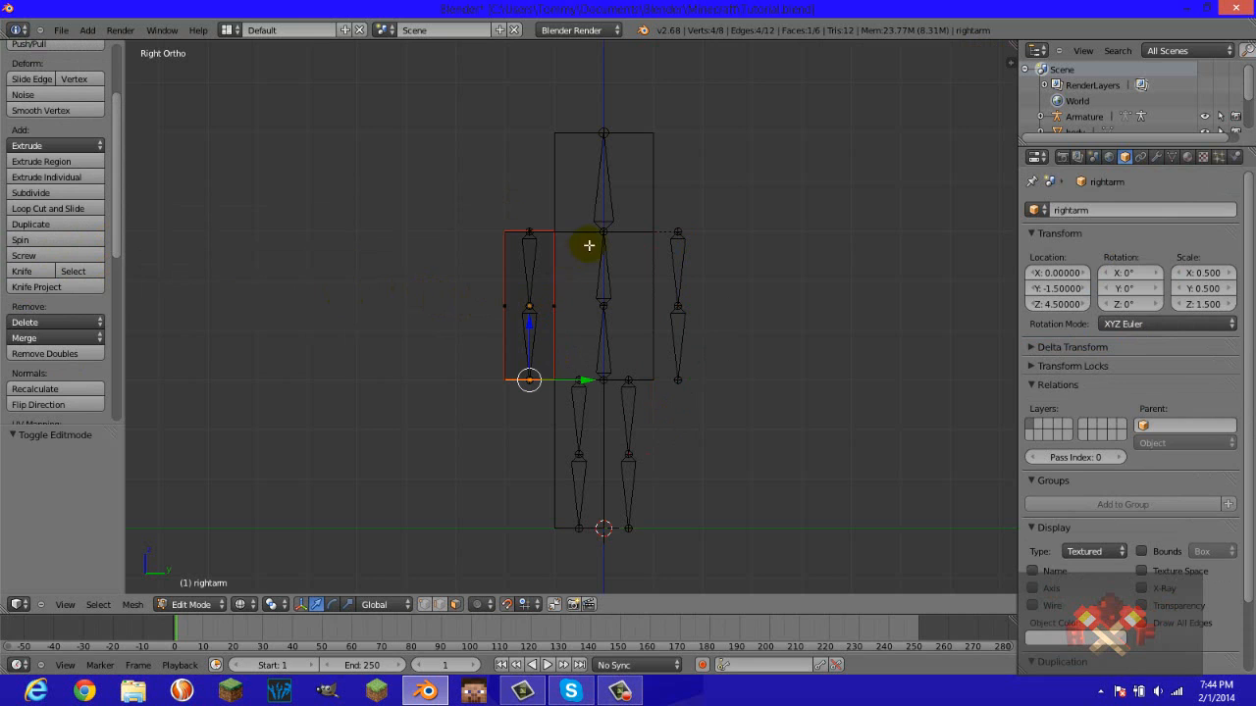
mouse_move(593, 209)
ctrl+mouse_down()
mouse_move(367, 259)
mouse_move(569, 389)
mouse_move(549, 400)
ctrl+mouse_up()
mouse_move(549, 401)
middle_down()
mouse_move(583, 457)
mouse_move(556, 528)
mouse_move(562, 476)
middle_up()
key(KP_3)
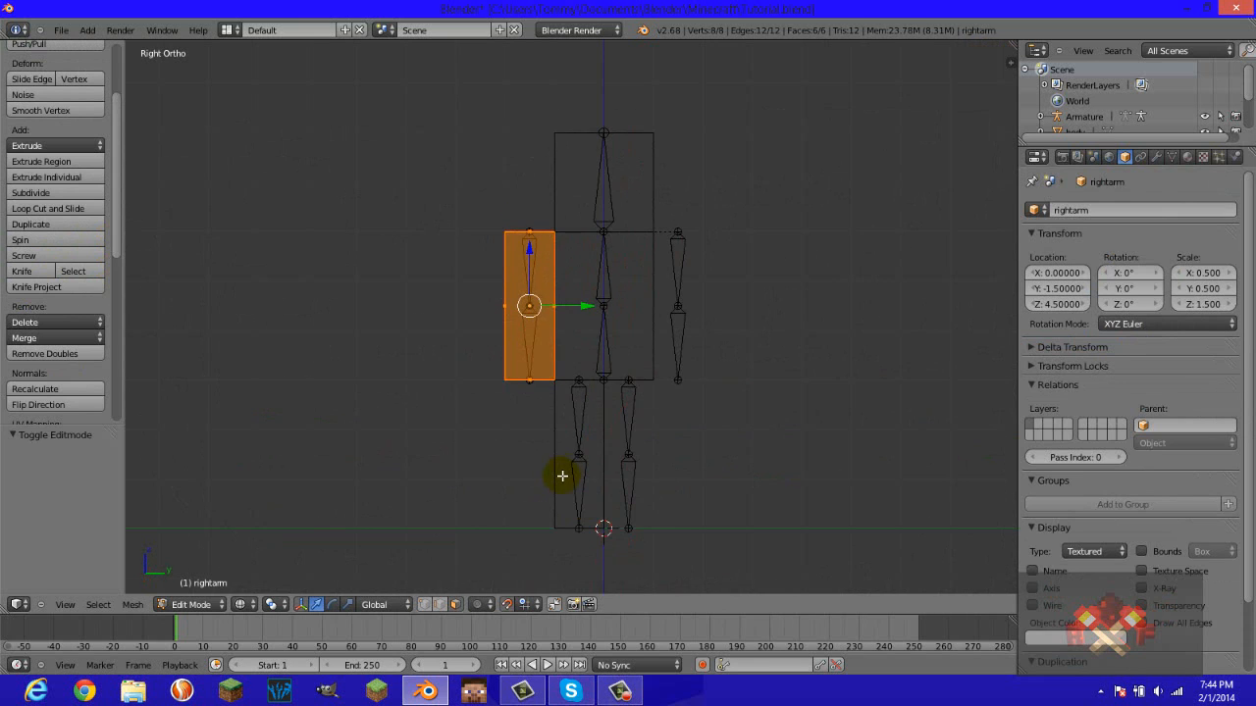
Add horizontal loop cuts to the right arm at its middle and at the centres of its upper and lower halves.
scroll(559, 356, up, 4)
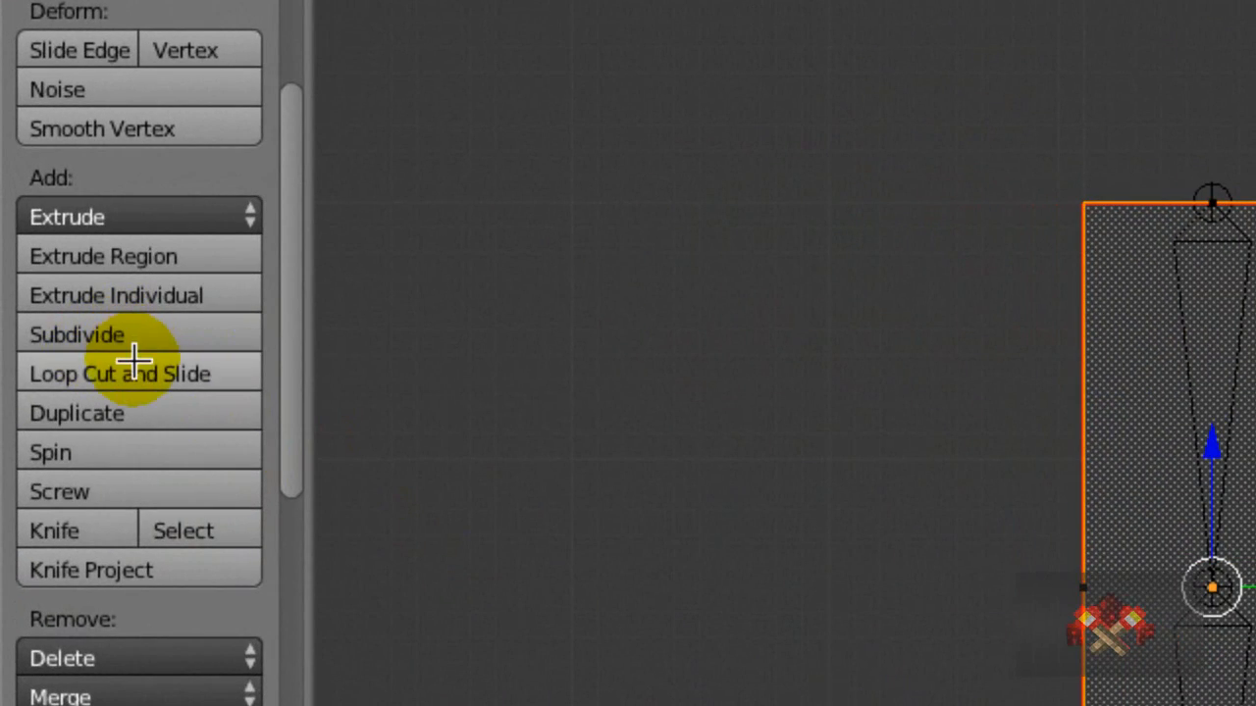
click(146, 372)
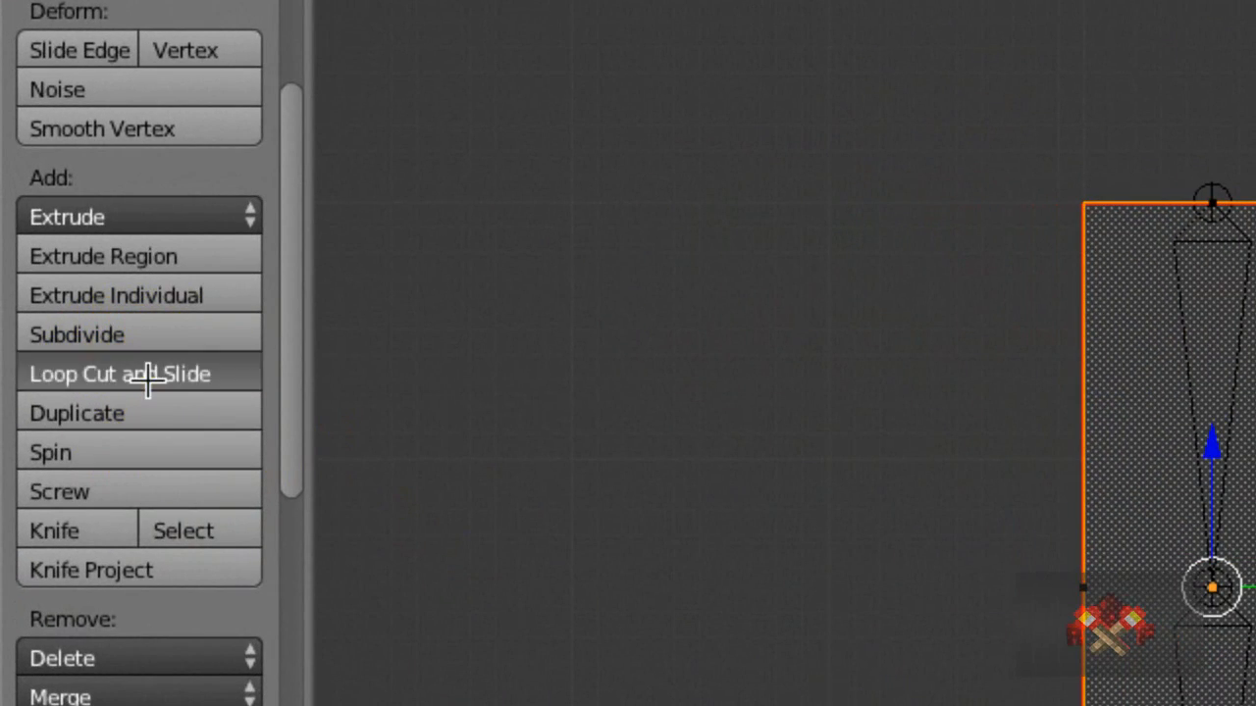
click(1121, 587)
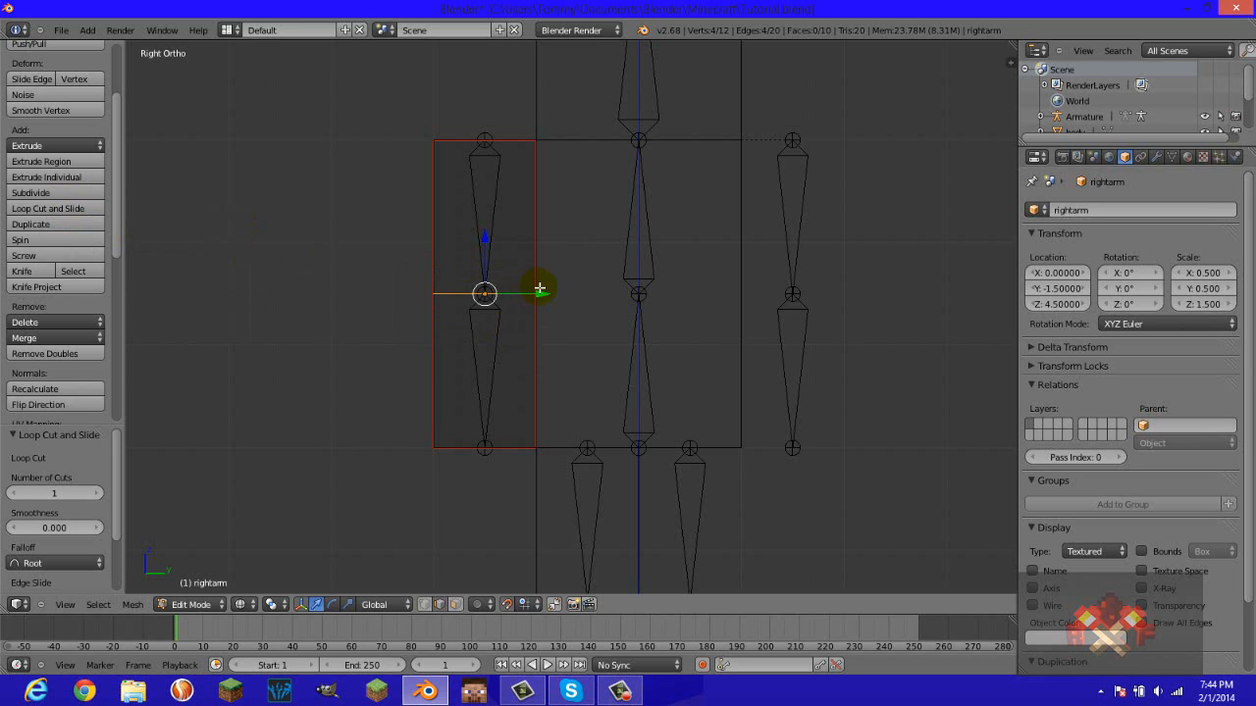
key(ctrl+r)
click(532, 246)
right_click(530, 241)
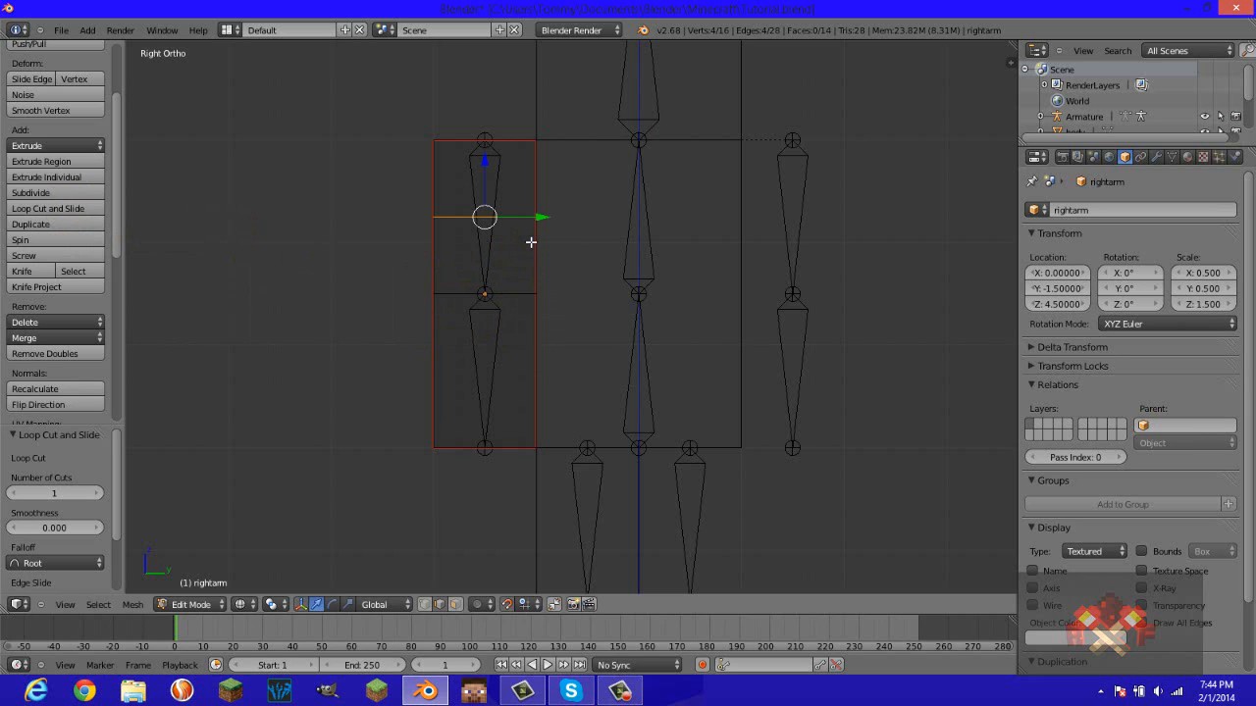
click(505, 370)
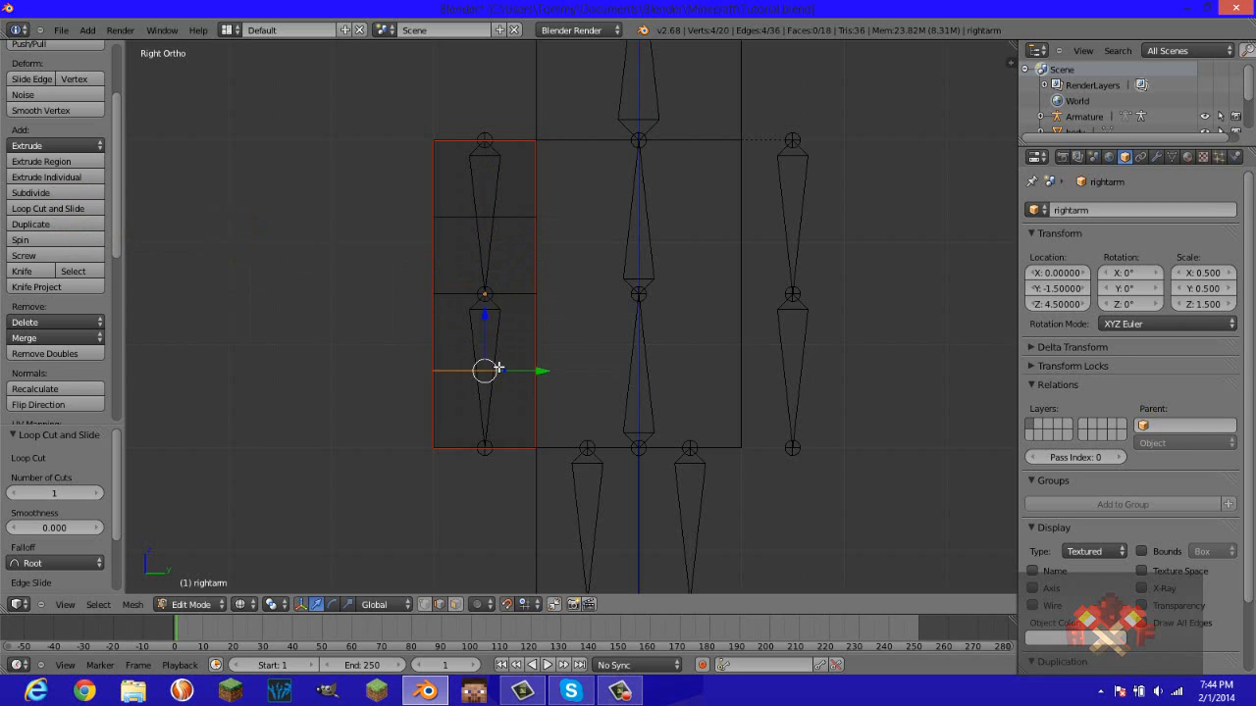
right_click(482, 367)
Add a loop cut halfway between the arm's middle and lower-quarter cuts, and three evenly spaced cuts between its middle and upper-quarter cuts.
key(ctrl+r)
click(448, 327)
right_click(449, 327)
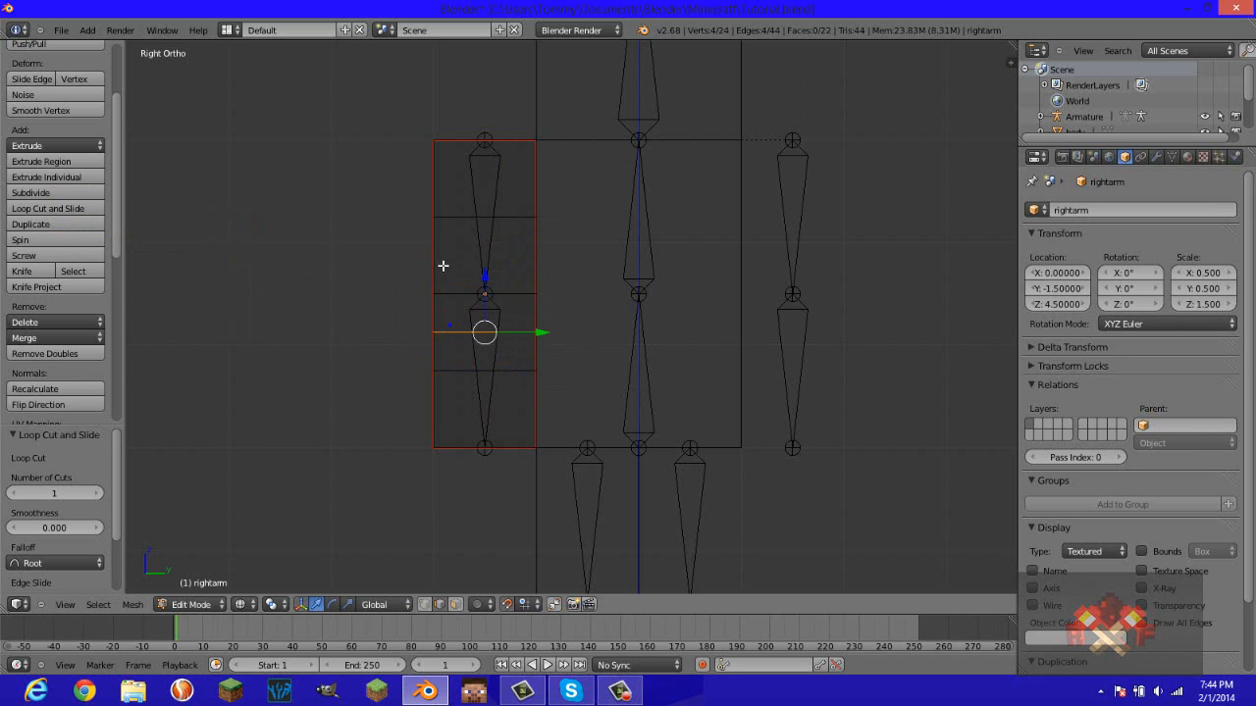
key(ctrl+r)
click(443, 267)
right_click(444, 267)
key(ctrl+r)
click(438, 277)
right_click(439, 278)
key(ctrl+r)
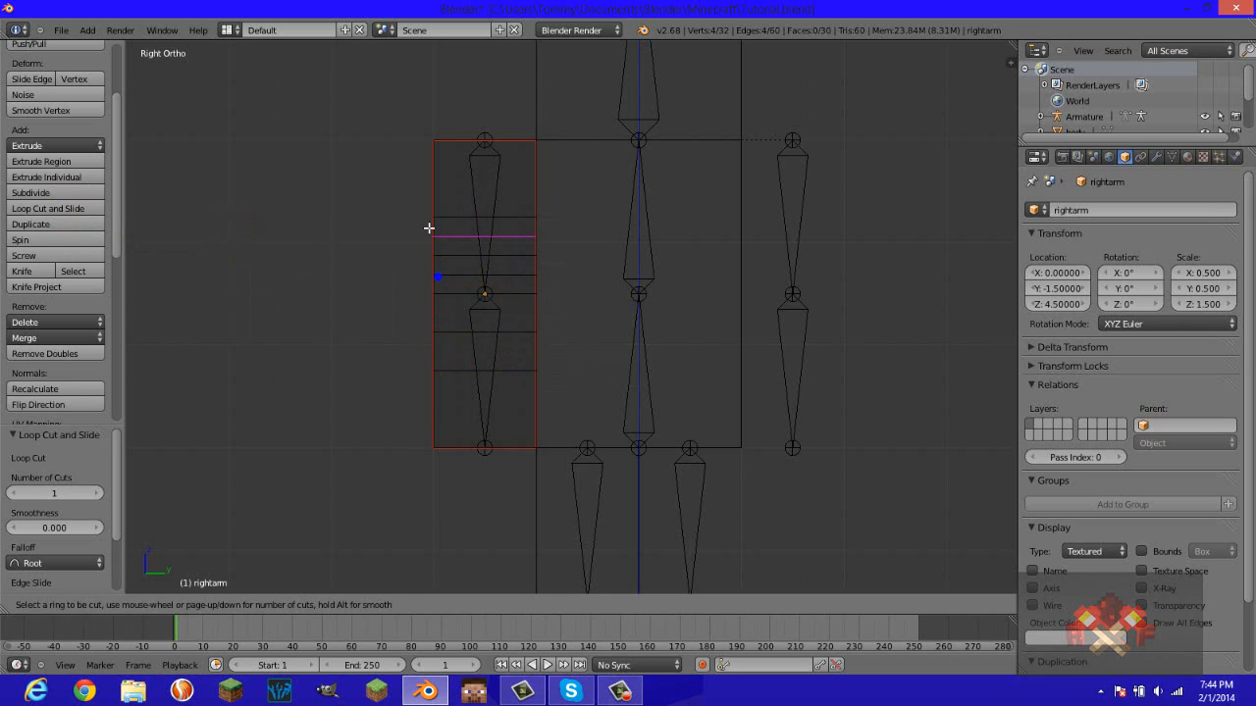
click(429, 226)
right_click(429, 227)
Add a loop cut centred in the arm's lowest section and another centred in the section directly below the elbow joint.
key(ctrl+r)
click(448, 415)
right_click(448, 415)
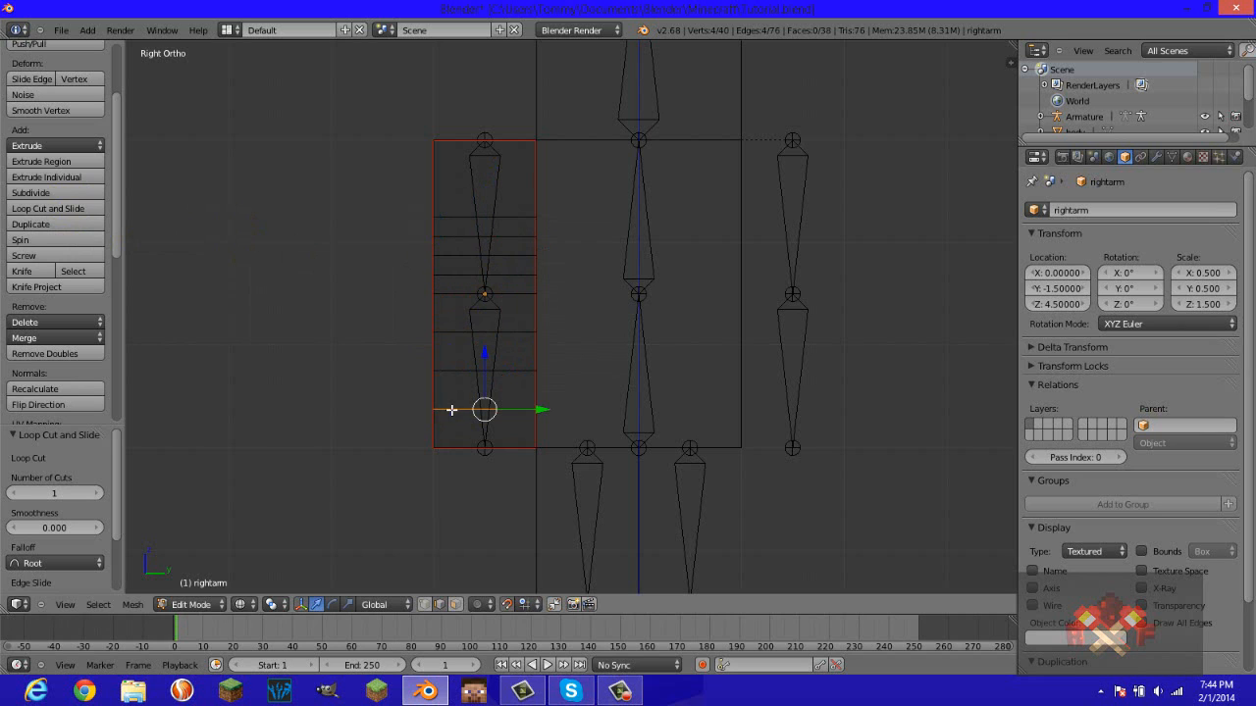
click(427, 334)
key(ctrl+r)
click(439, 315)
right_click(439, 315)
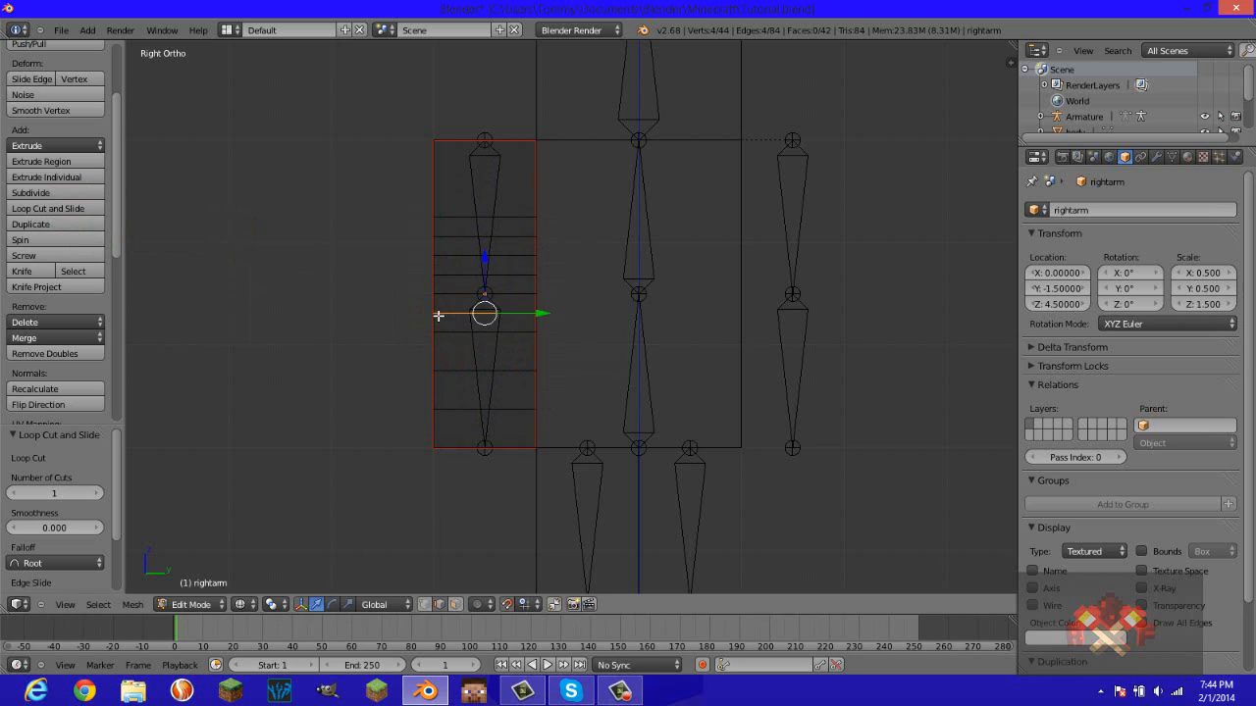
Add three loop cuts above the elbow joint, one centred in each of the three narrow sections closest to it.
key(ctrl+r)
click(435, 247)
right_click(435, 252)
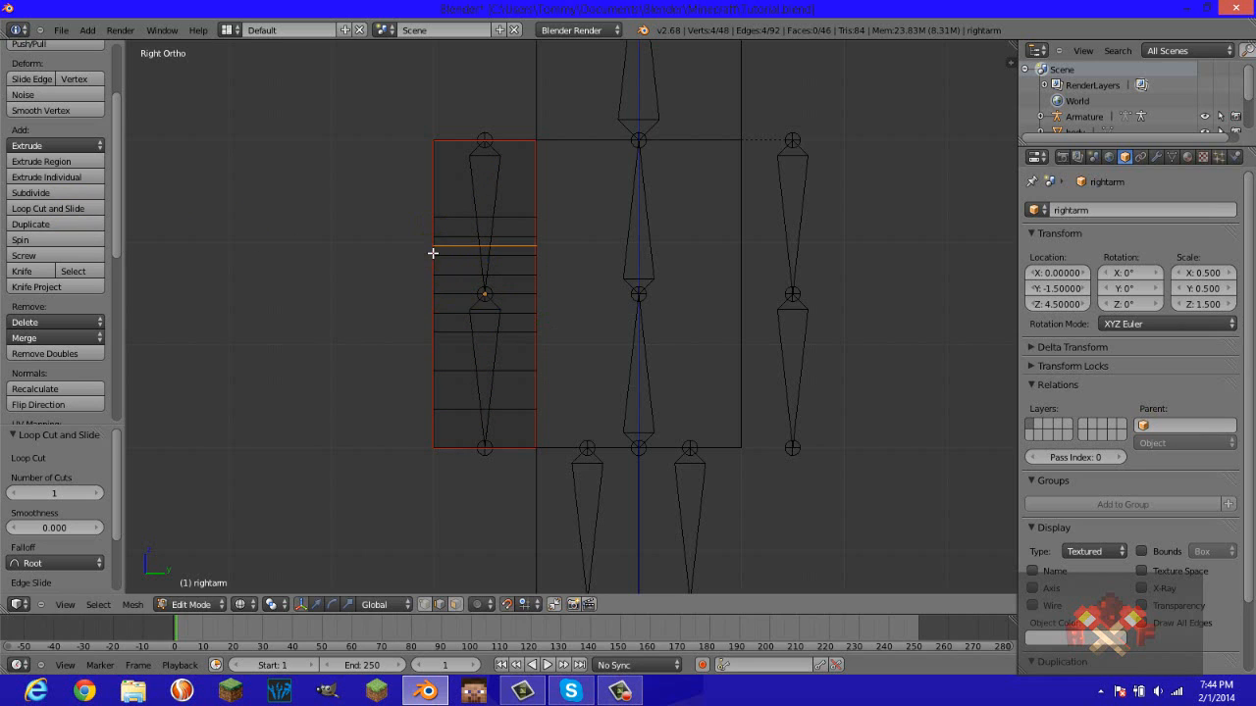
key(ctrl+r)
click(434, 266)
right_click(434, 266)
key(ctrl+r)
click(435, 281)
right_click(435, 281)
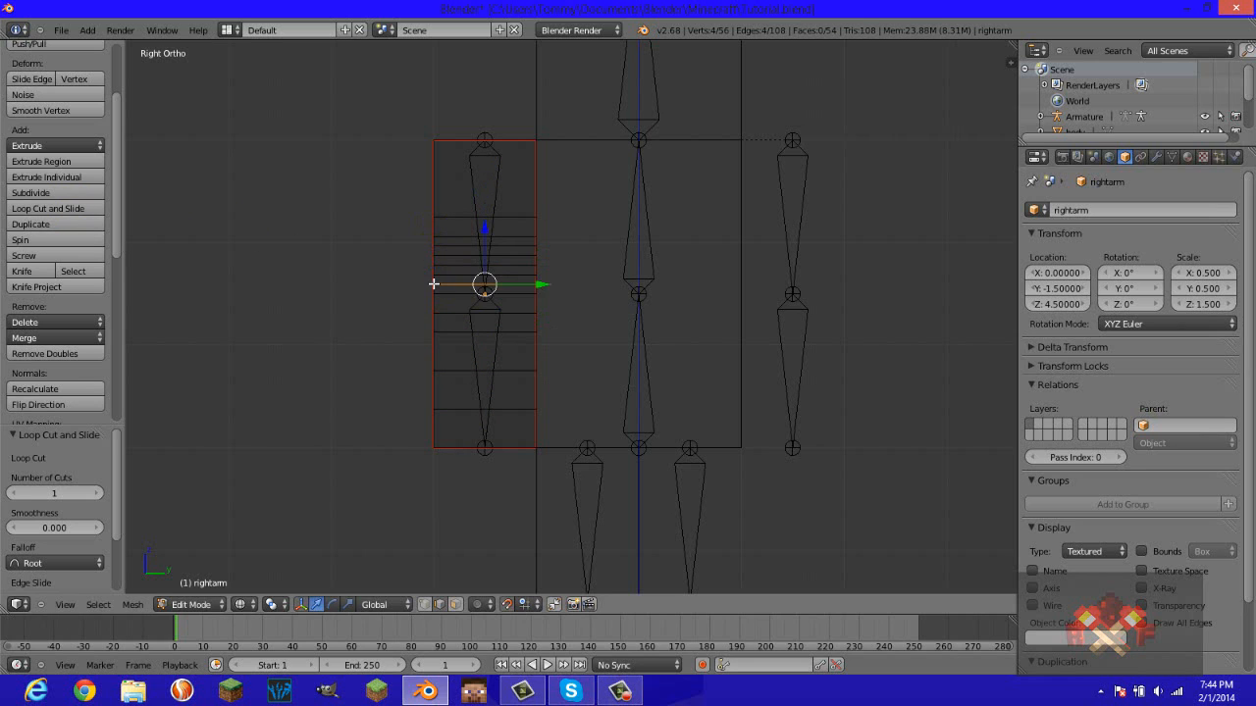
Add two loop cuts below the elbow joint, one centred in each of the two narrow sections closest to it.
key(ctrl+r)
click(433, 302)
right_click(432, 302)
key(ctrl+r)
click(434, 324)
right_click(436, 329)
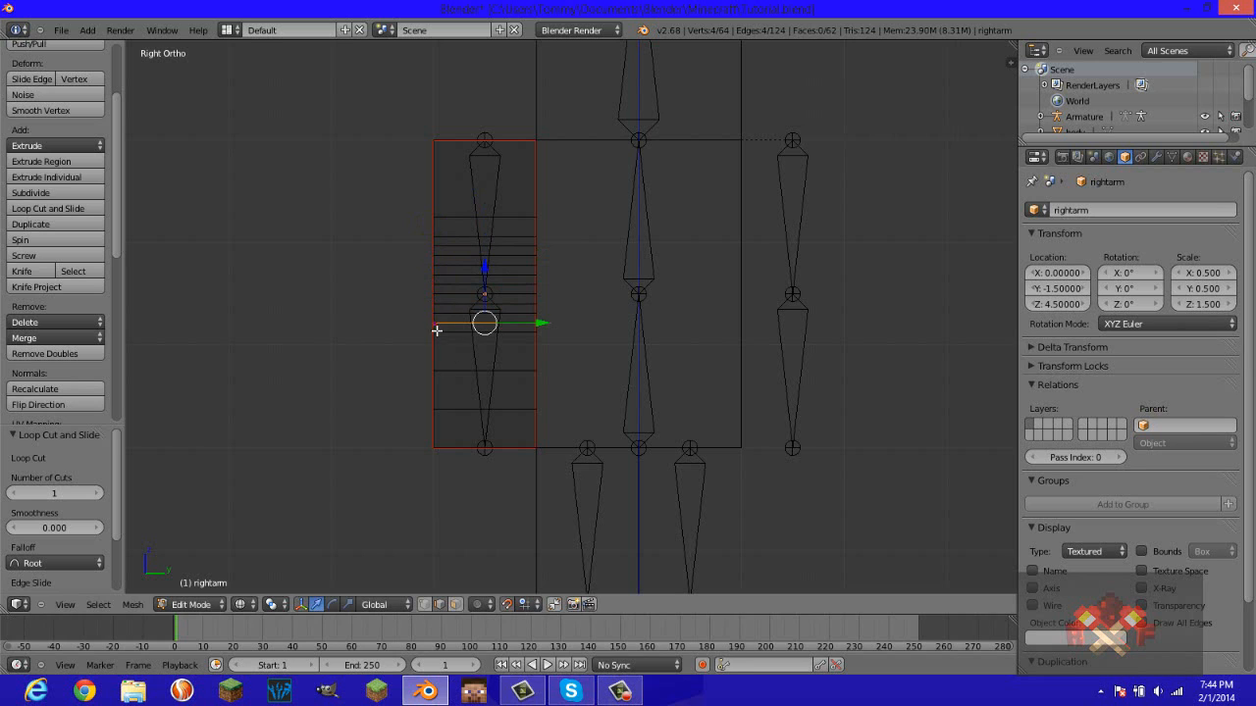
Add two loop cuts to the right arm, one centred in the section above its lower-quarter cut and one in the topmost section.
key(ctrl+r)
click(441, 351)
right_click(441, 353)
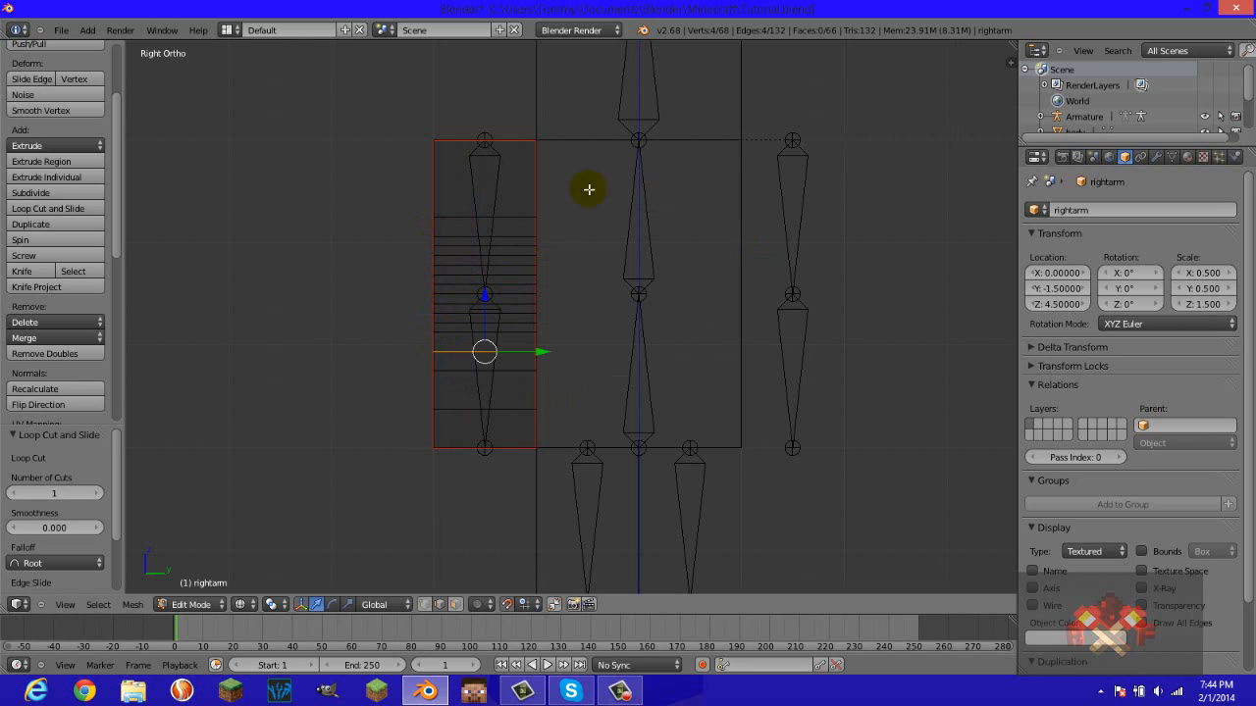
key(ctrl+r)
click(440, 183)
right_click(441, 182)
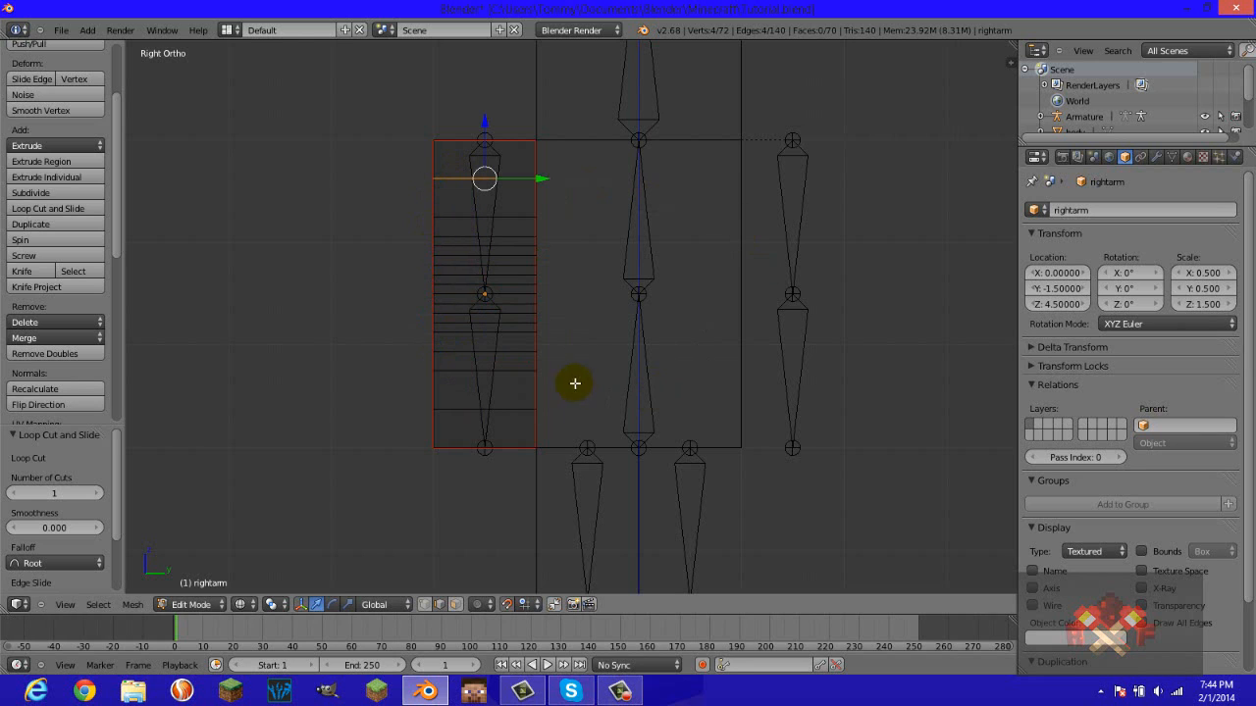
key(Tab)
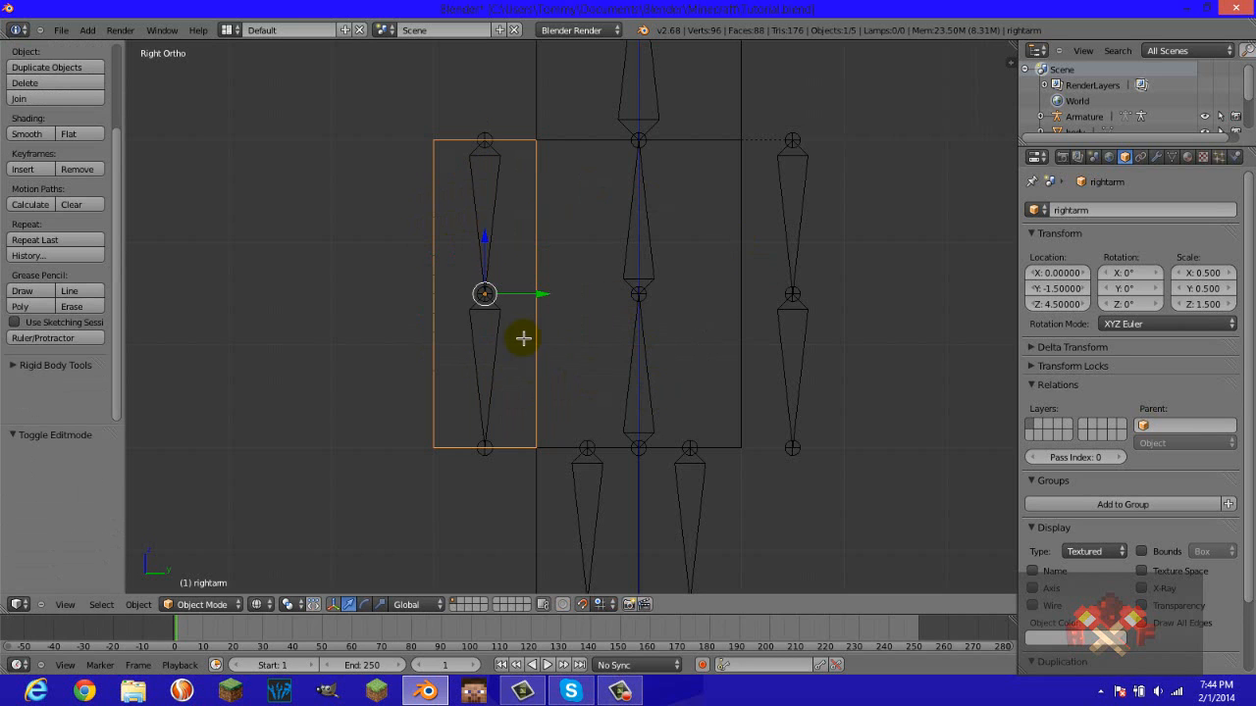
key(Tab)
middle_drag(507, 325, 454, 377)
key(KP_3)
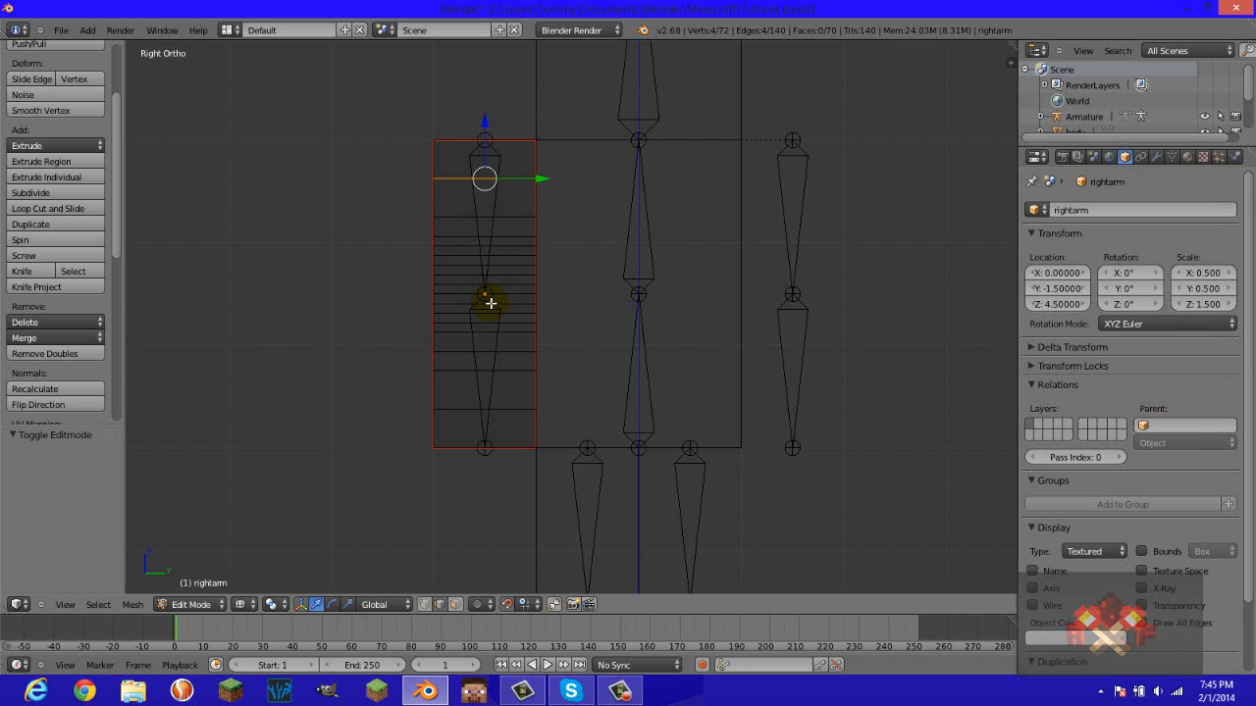
click(491, 303)
key(Tab)
key(Tab)
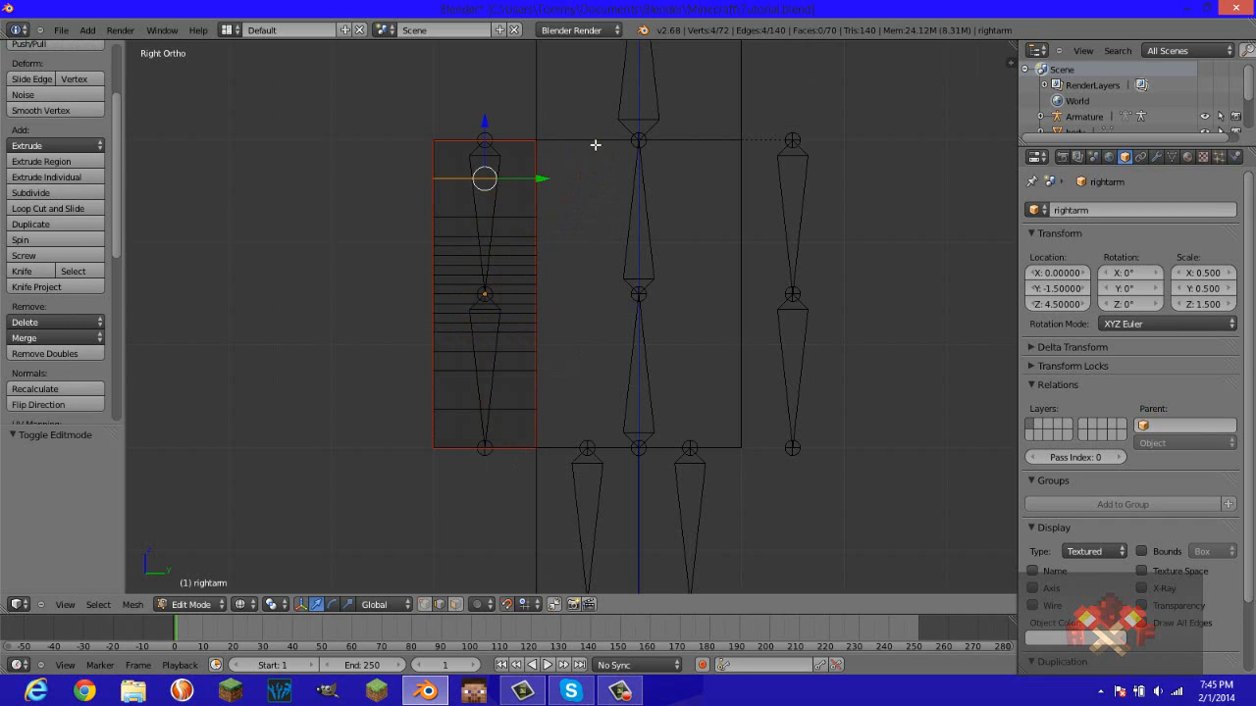
Select the right arm's entire mesh in Edit mode and move it -2 along Y, away from the body.
mouse_move(594, 144)
ctrl+mouse_down()
mouse_move(305, 275)
mouse_move(631, 574)
mouse_move(616, 560)
ctrl+mouse_up()
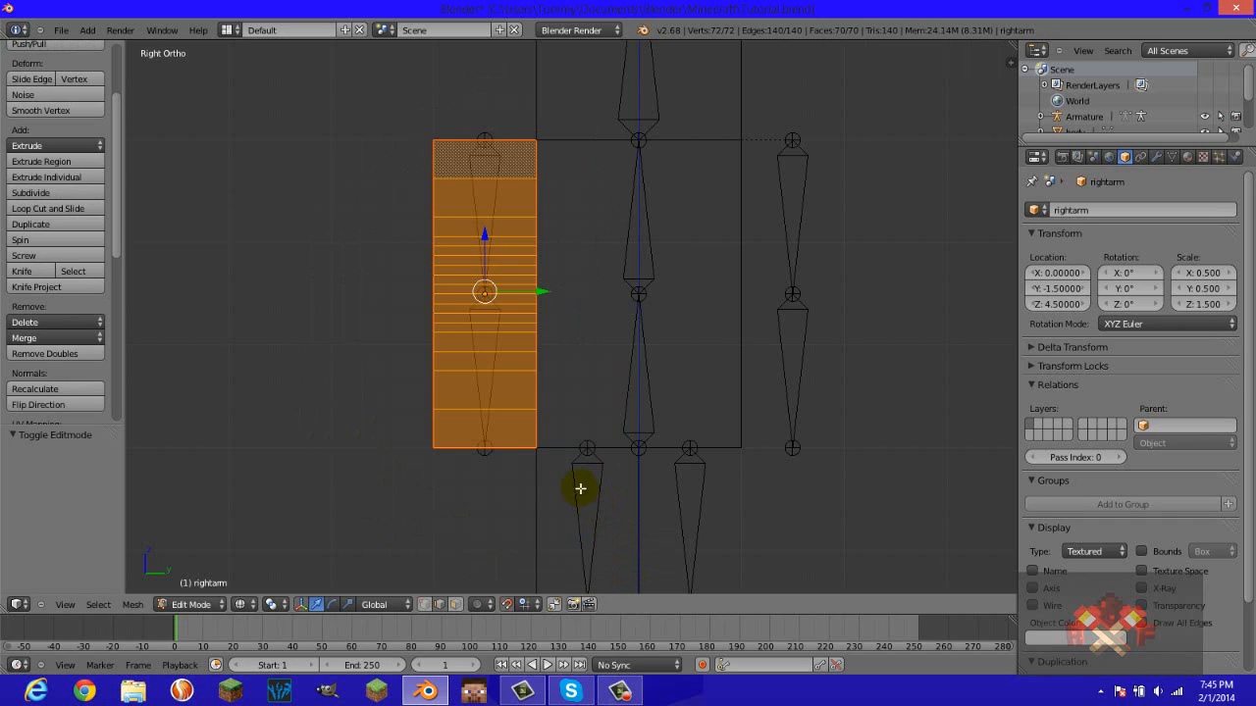
scroll(574, 443, down, 1)
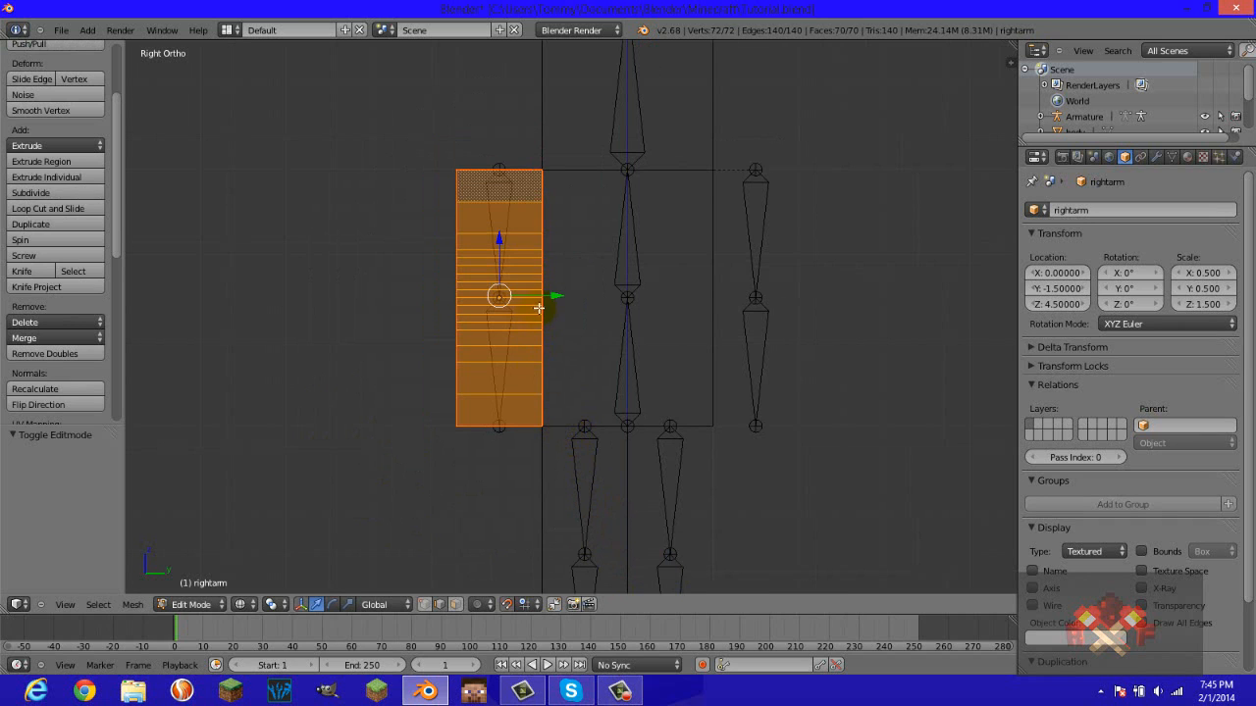
drag(556, 293, 391, 346)
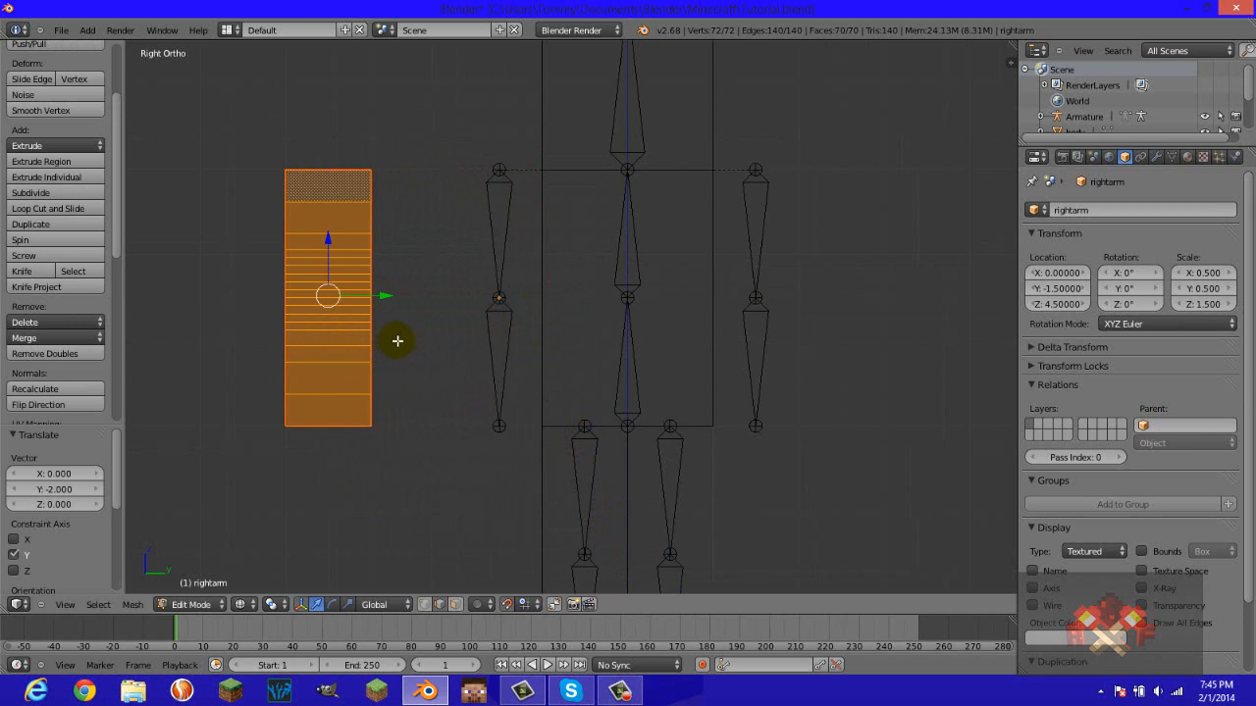
Move the right arm object 1.5 along Y so its origin sits at the body's centre, and shift its mesh 0.5 along Y onto the arm bones.
key(Tab)
drag(539, 297, 664, 292)
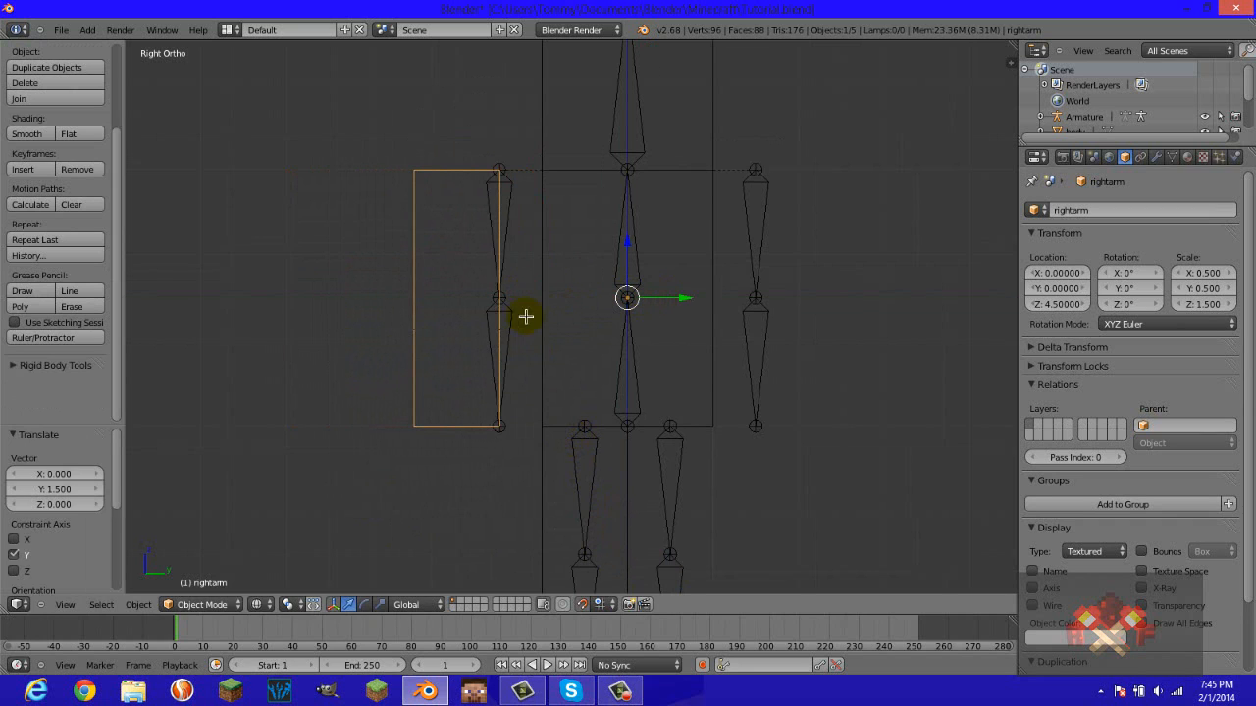
key(Tab)
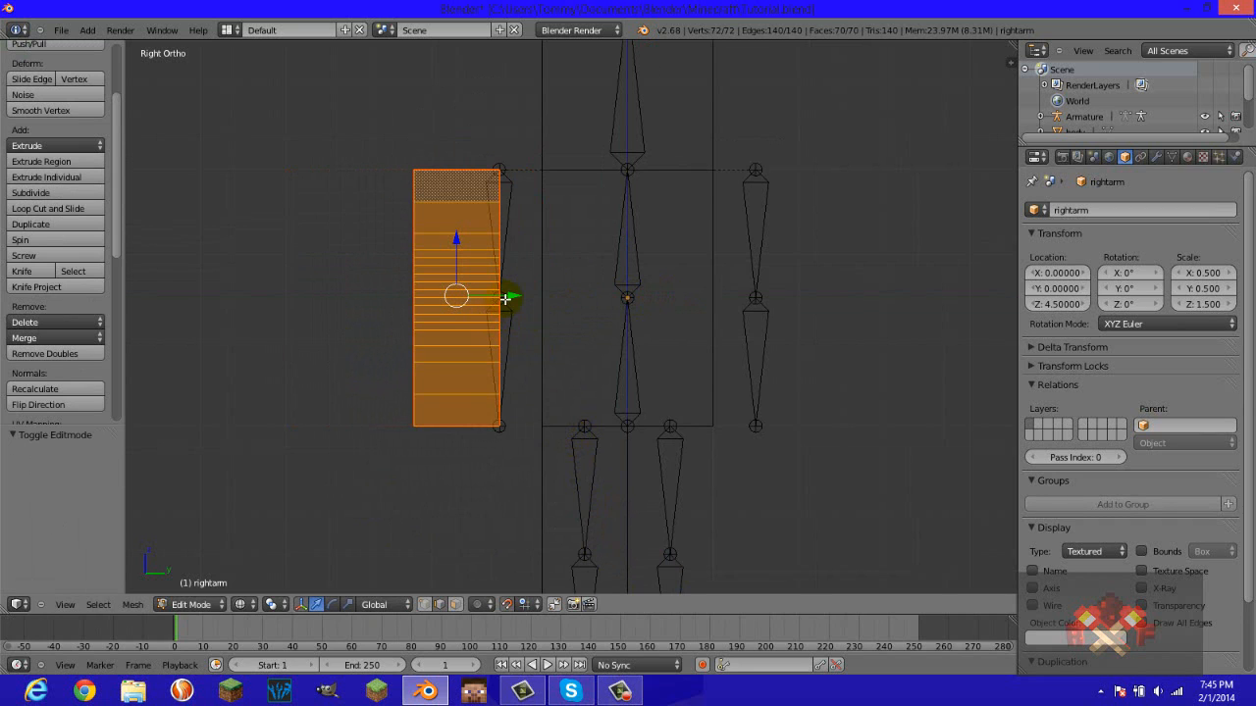
drag(504, 298, 552, 297)
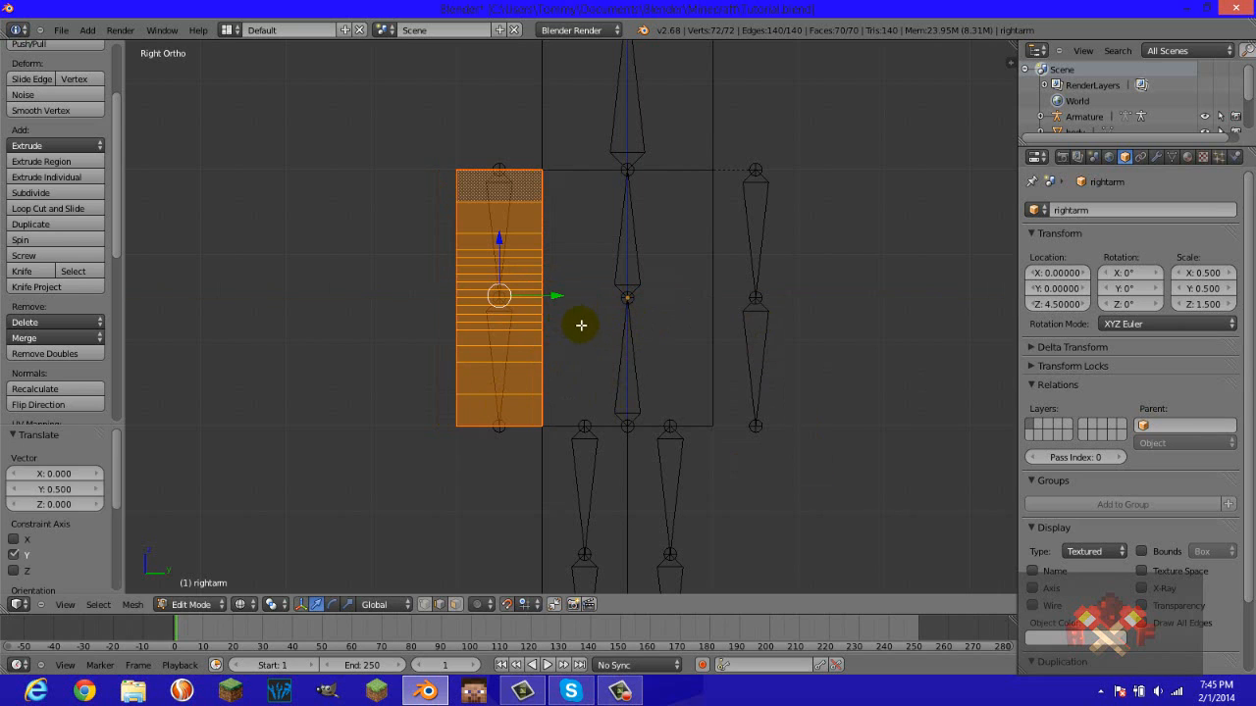
key(Tab)
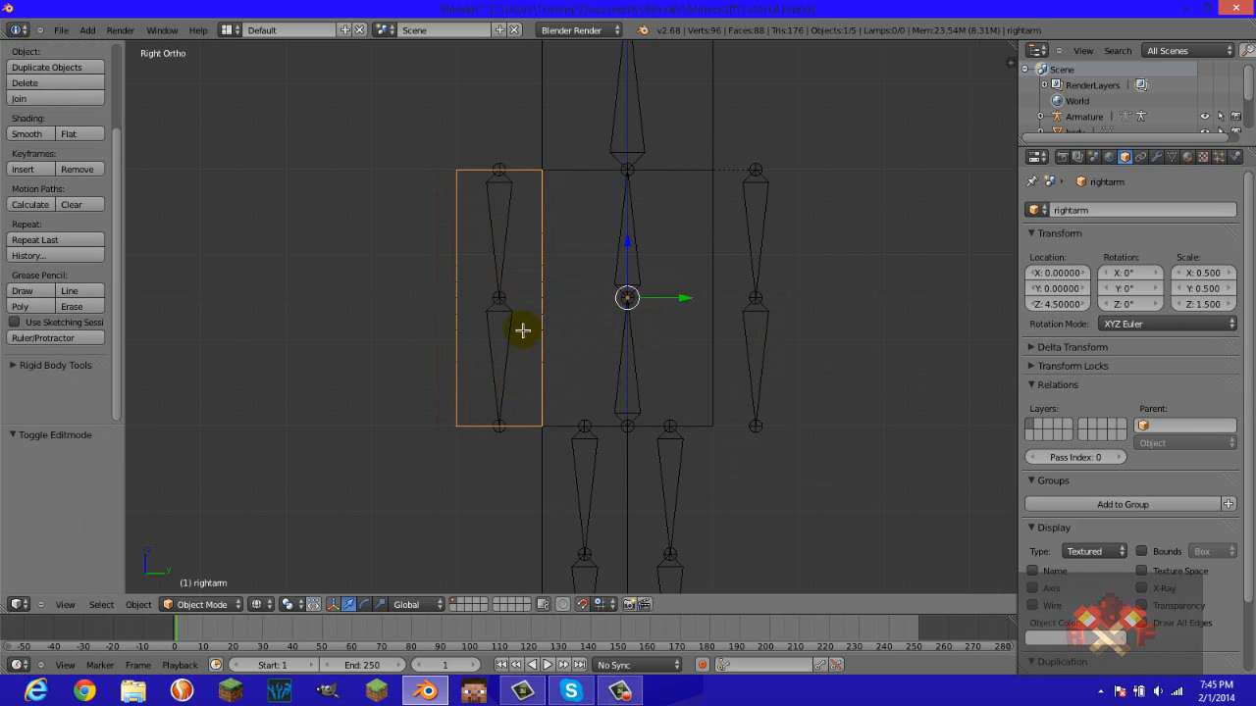
Duplicate the right arm and place the copy 3 units along Y, over the bones of the opposite arm.
key(shift+d)
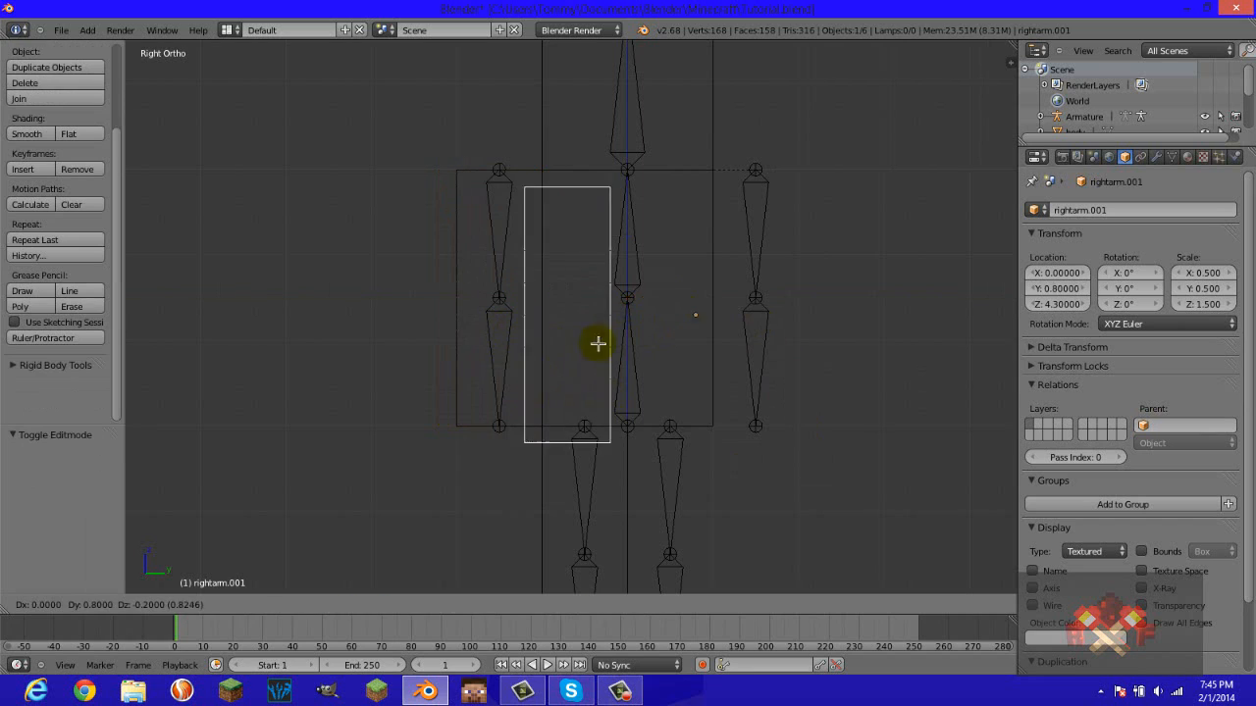
click(745, 326)
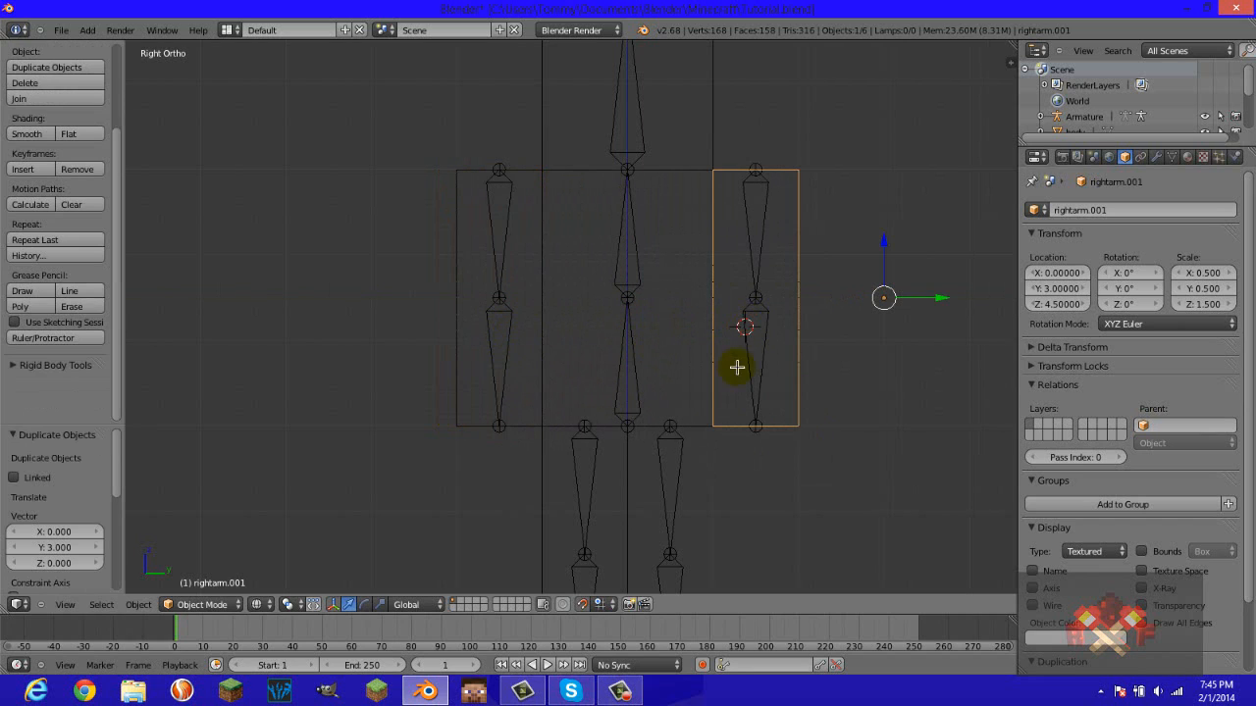
key(Tab)
key(Tab)
key(Tab)
key(Tab)
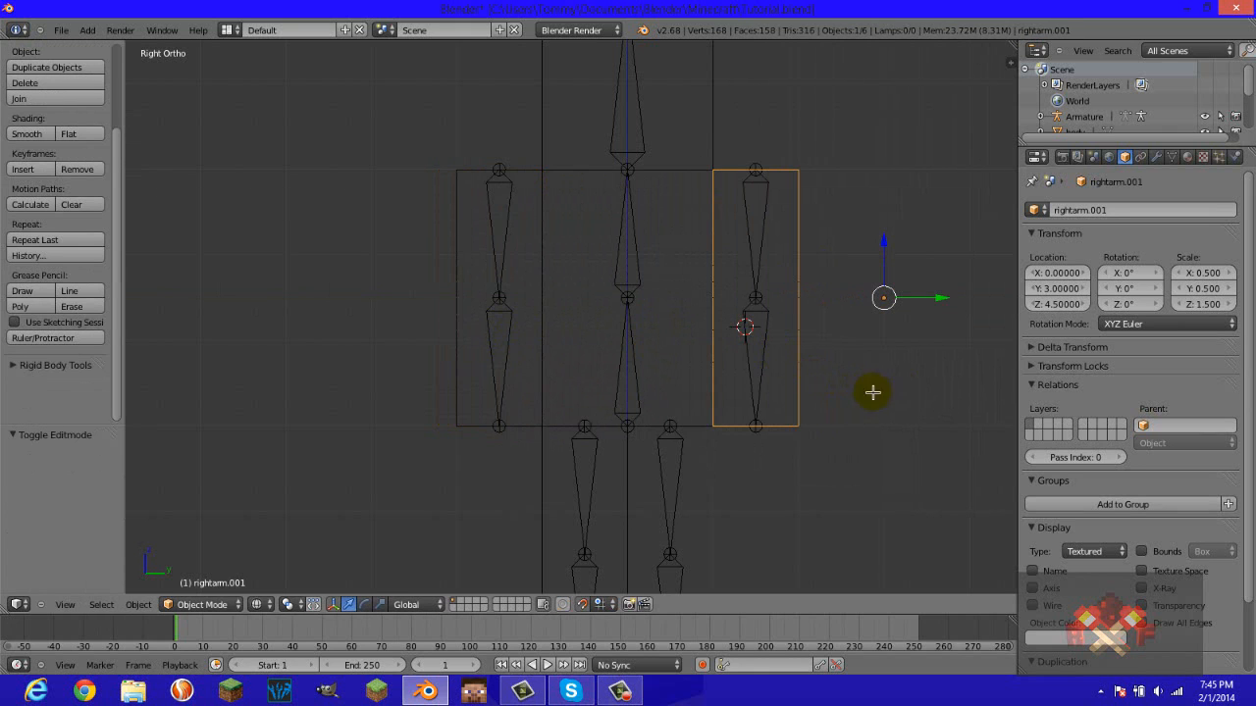
Move the duplicated arm's entire mesh outward along positive Y in Edit mode, well clear of its bones and origin.
shift+middle_drag(874, 393, 605, 448)
key(Tab)
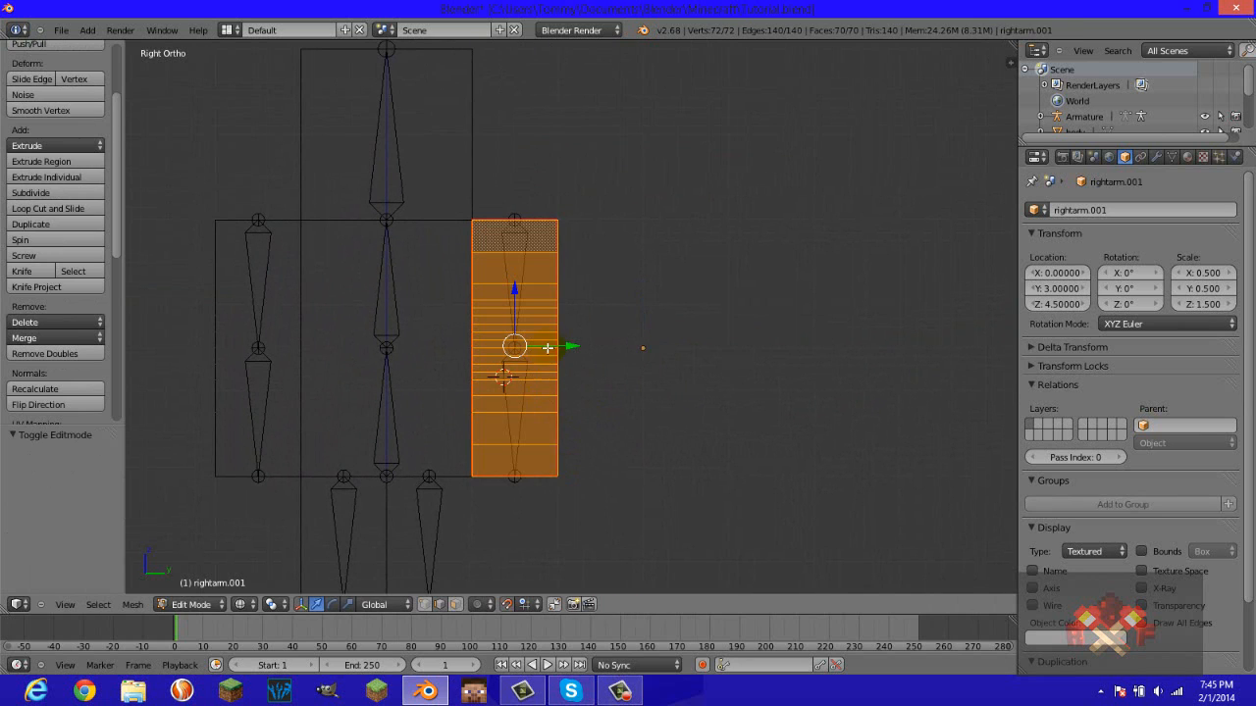
drag(548, 347, 847, 345)
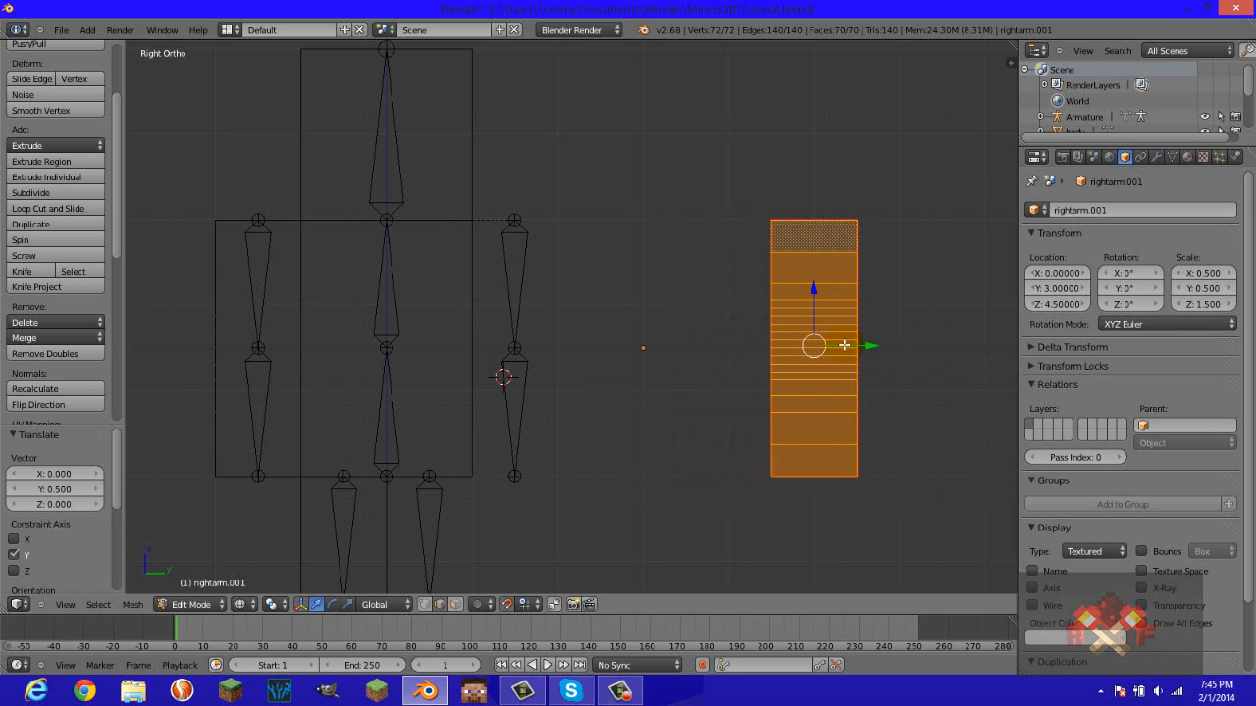
Move the duplicated arm object to Y 0 at the body's centre and shift its mesh -0.5 along Y onto the arm bones.
key(Tab)
drag(691, 349, 440, 376)
key(Tab)
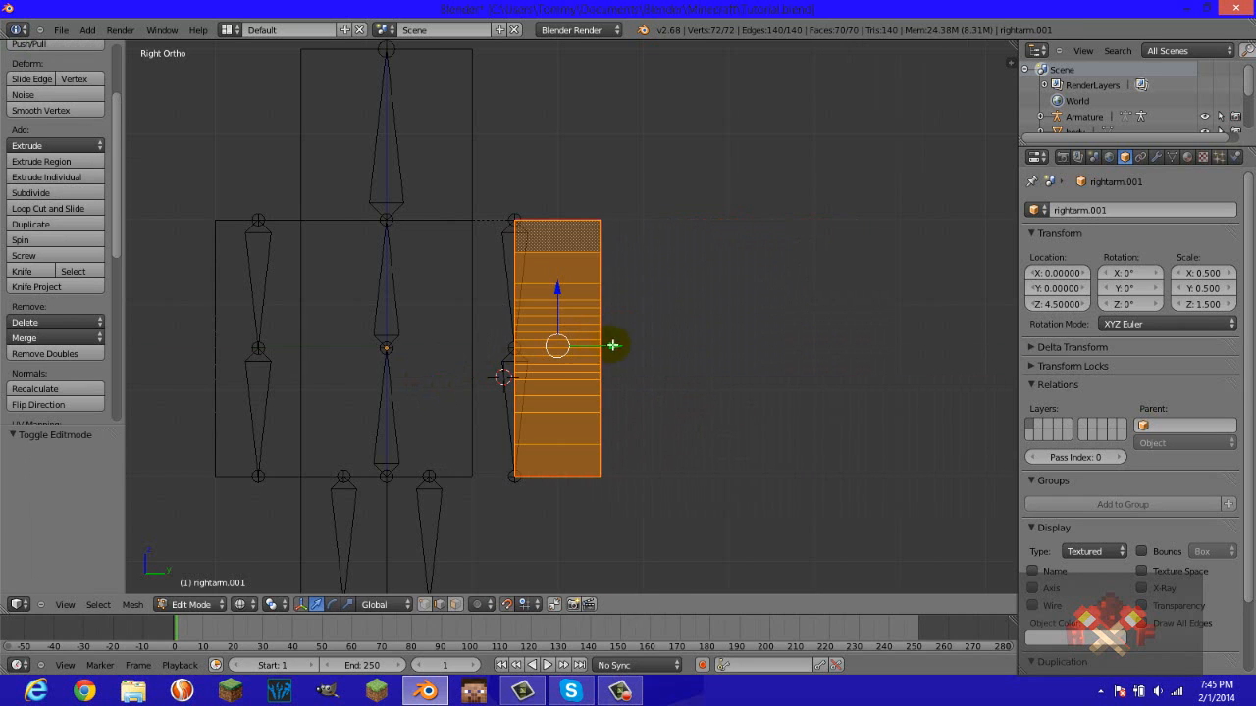
drag(611, 345, 569, 358)
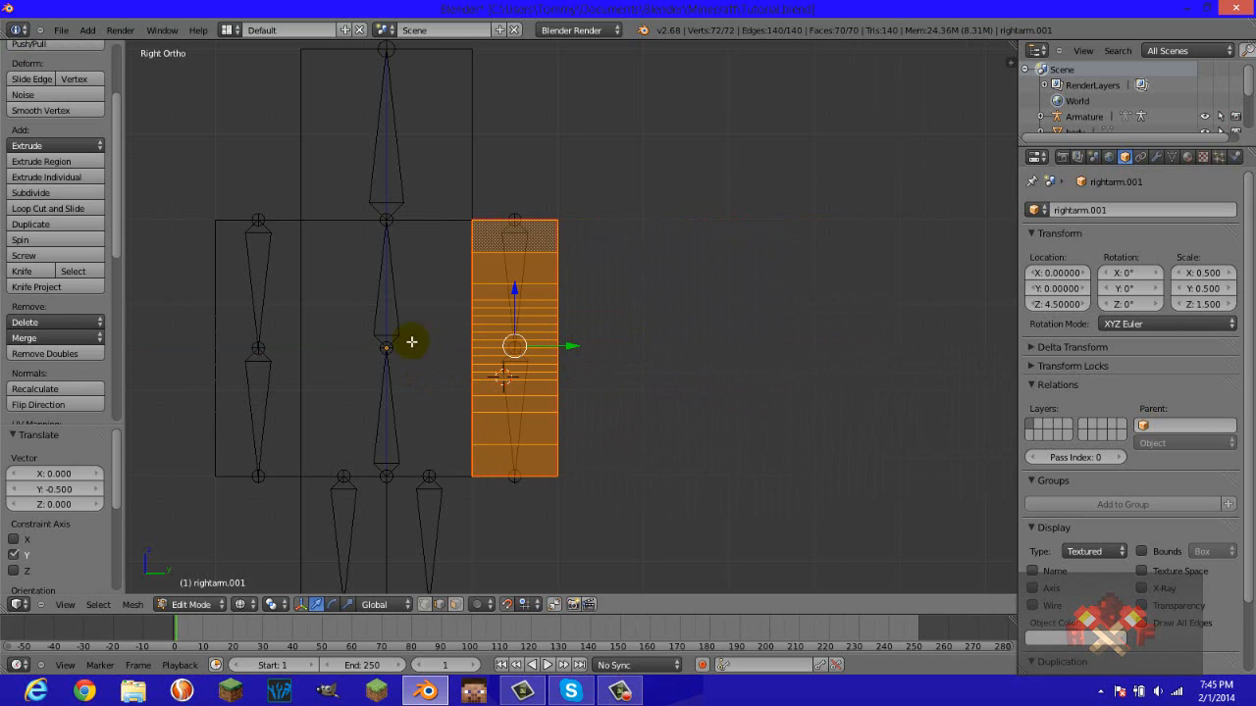
key(Tab)
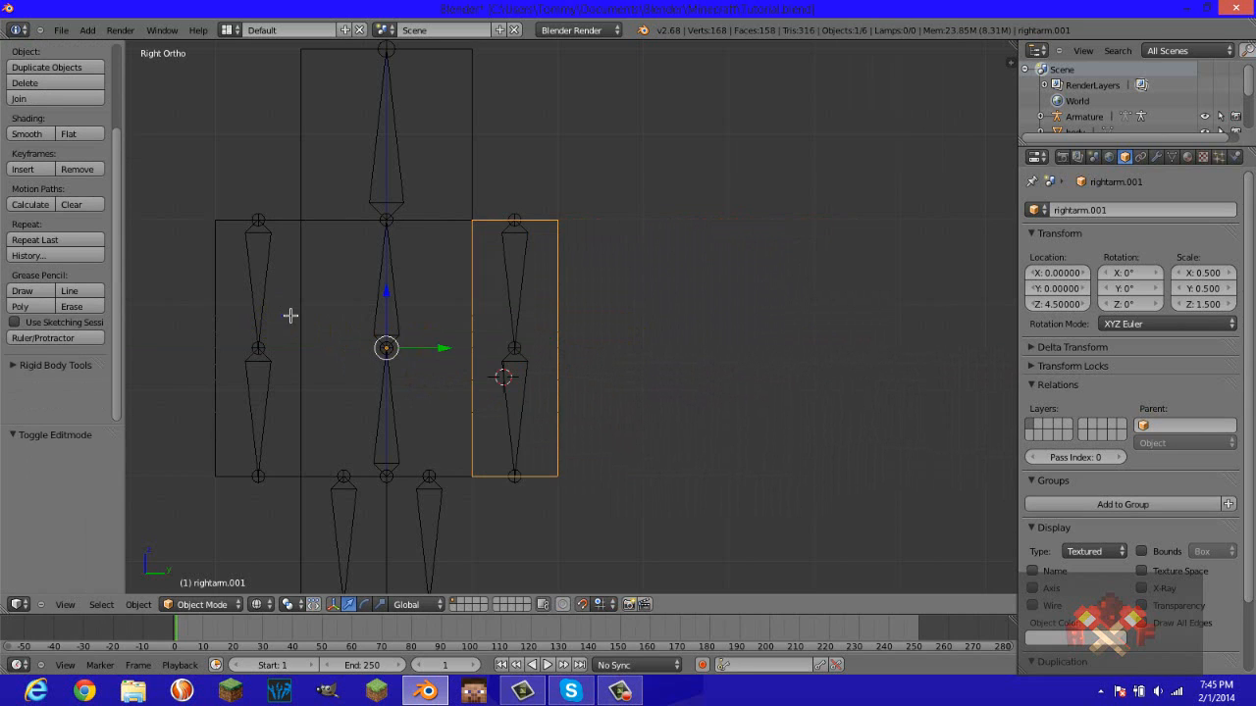
Select the body object between the two arms.
right_click(294, 316)
right_click(477, 335)
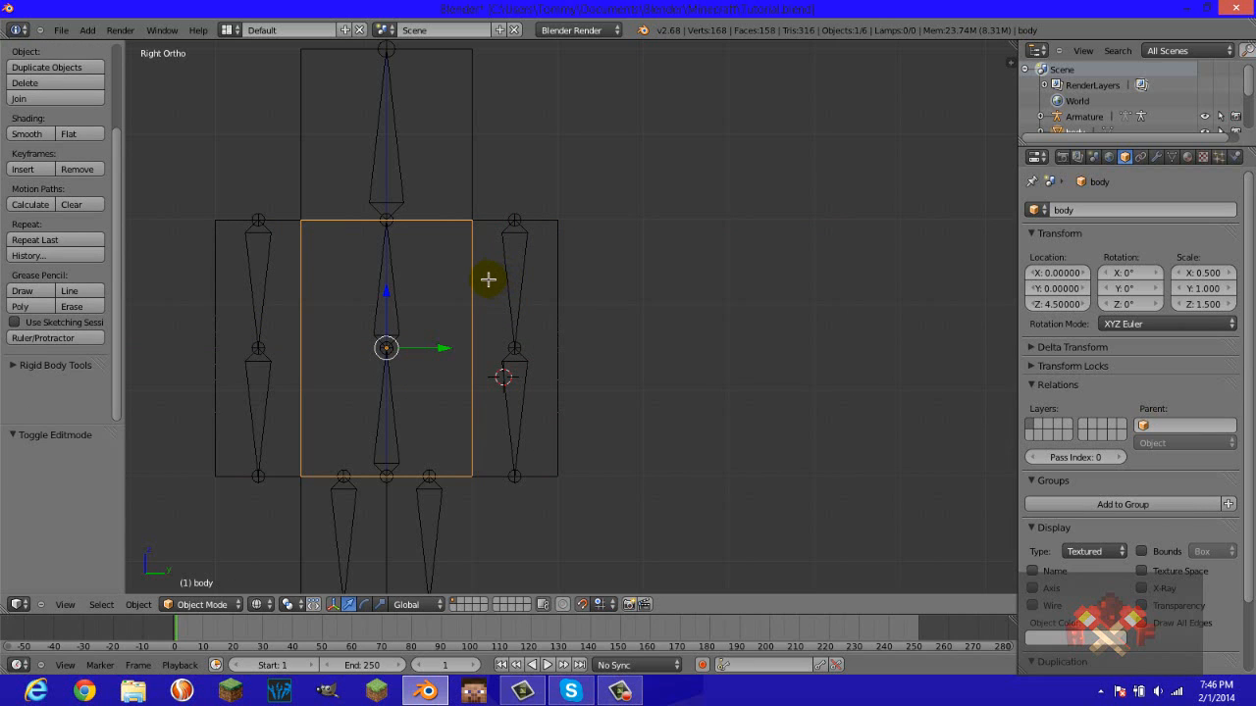
key(ctrl+r)
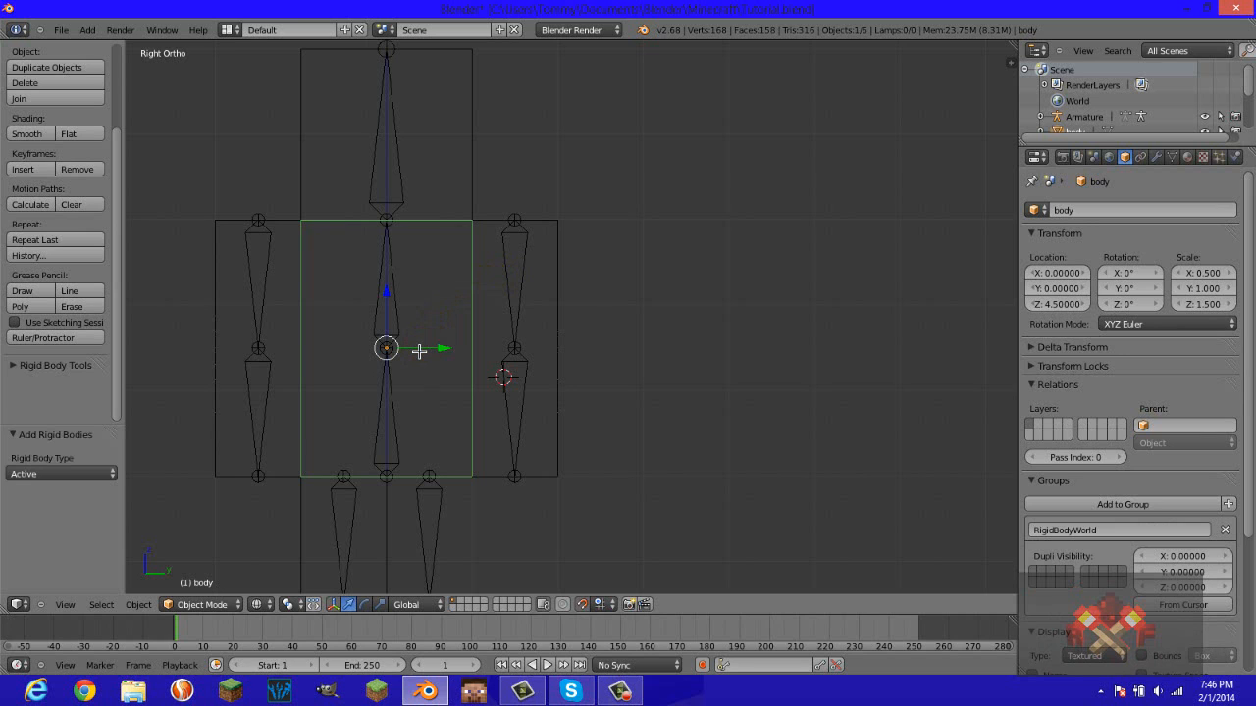
scroll(1144, 513, down, 3)
scroll(1144, 505, up, 3)
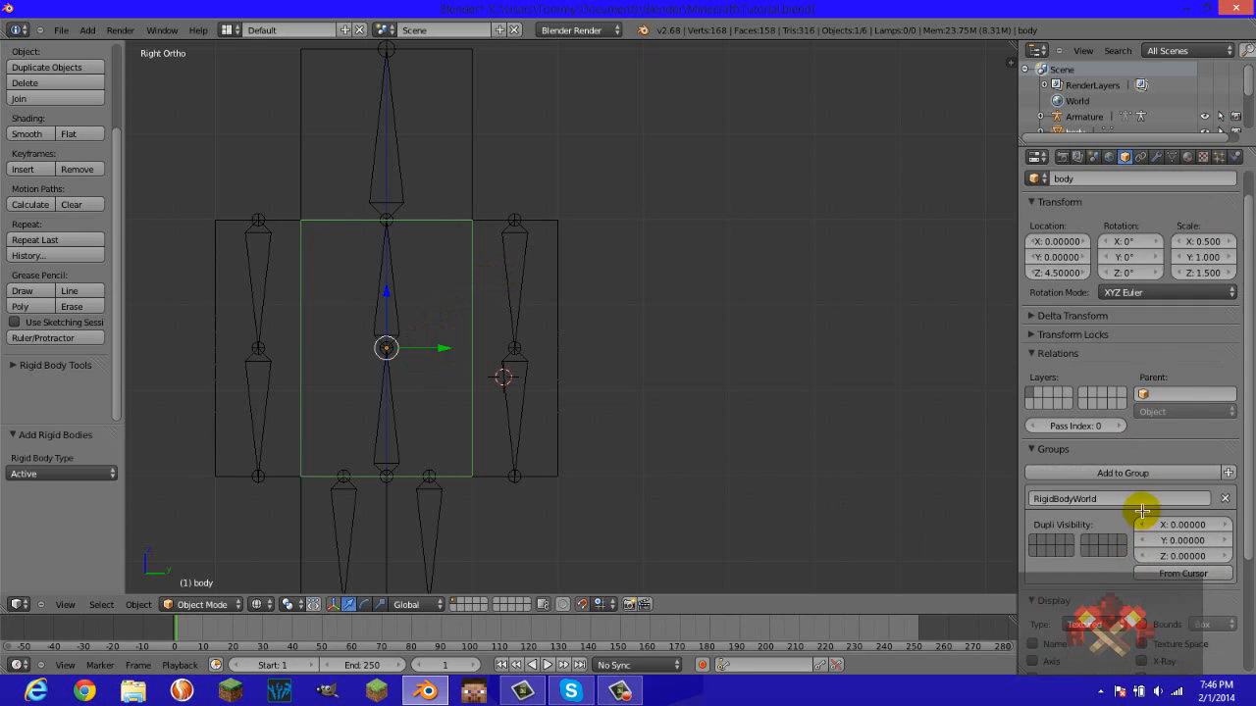
scroll(1136, 512, down, 5)
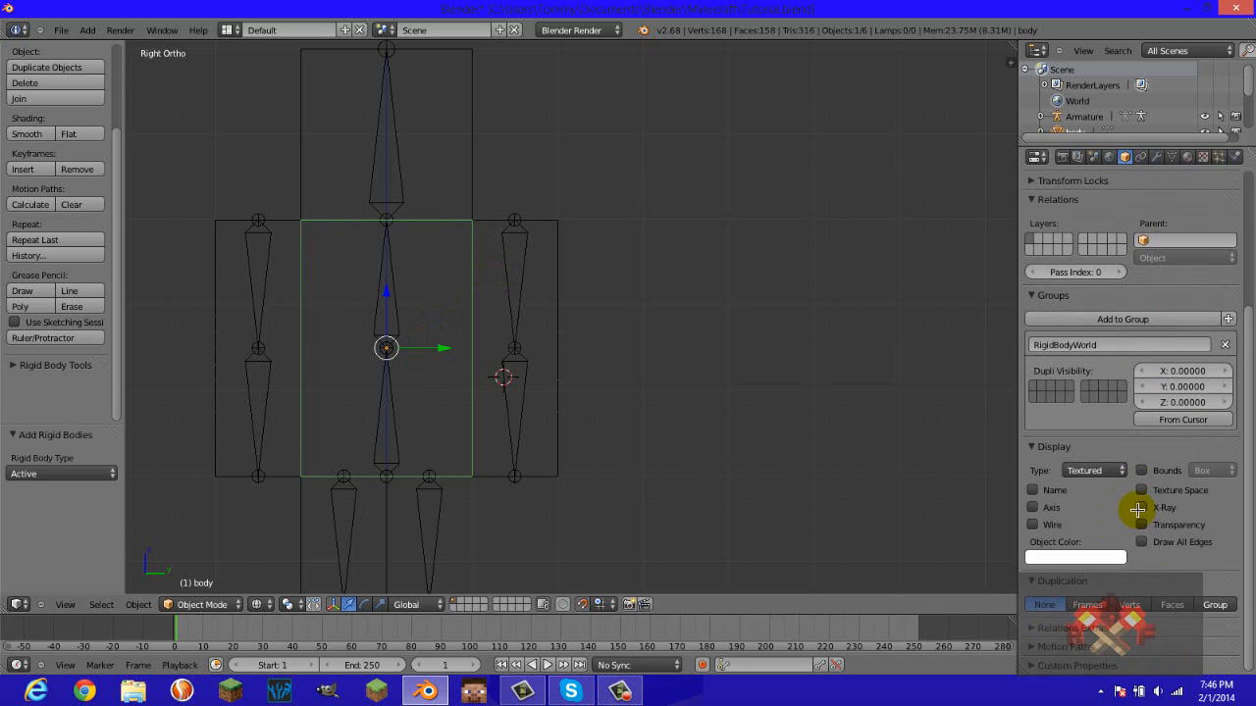
click(1224, 344)
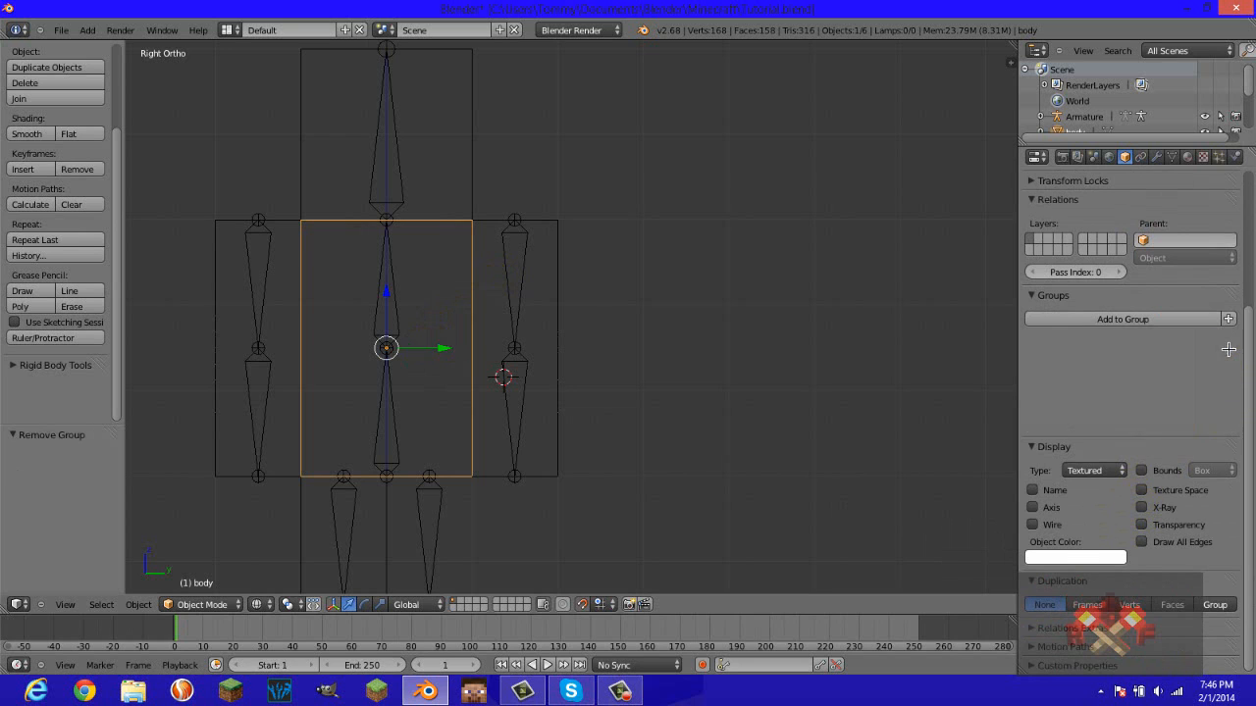
scroll(1144, 401, up, 5)
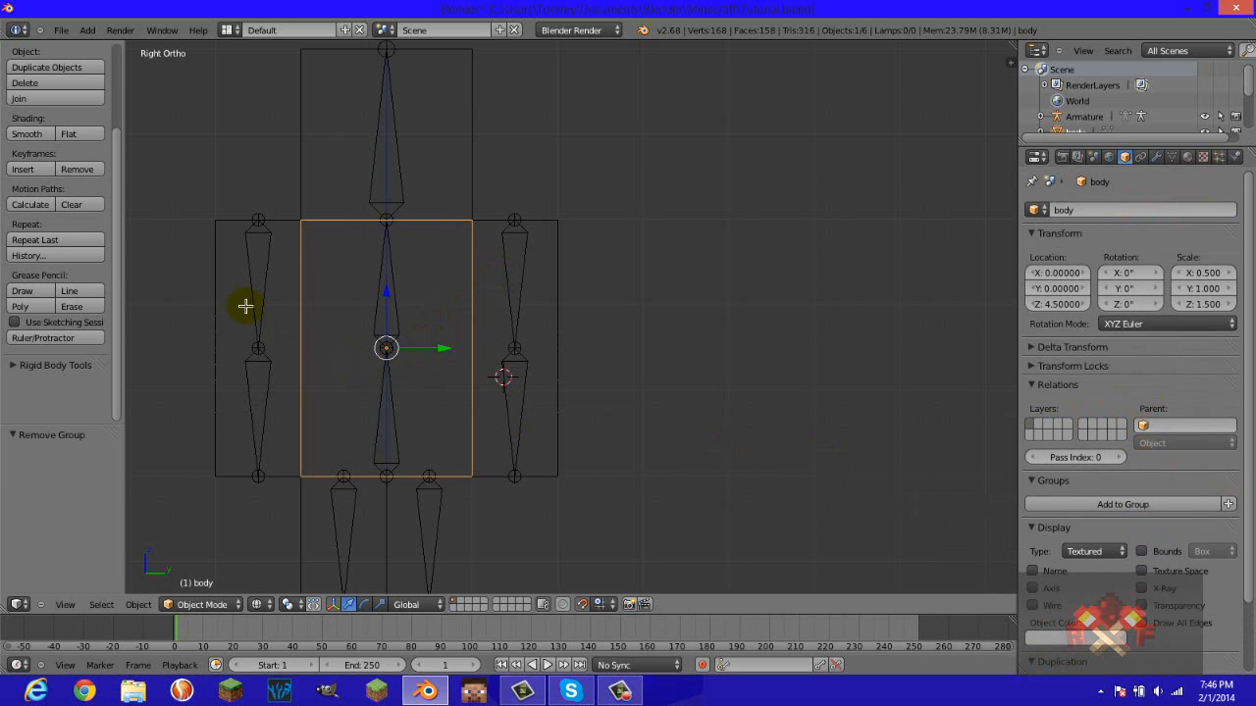
Add a horizontal loop cut across the middle of the body's mesh in Edit mode.
key(Tab)
right_click(462, 308)
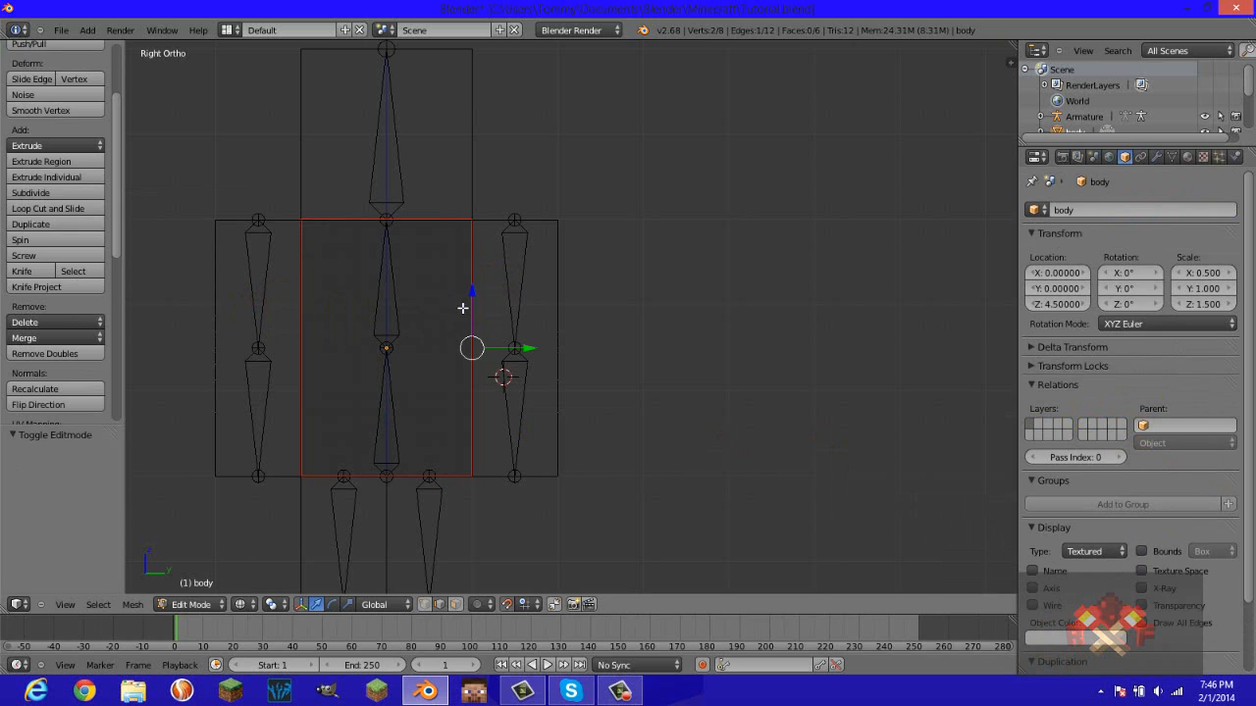
right_click(451, 314)
click(455, 603)
right_click(416, 347)
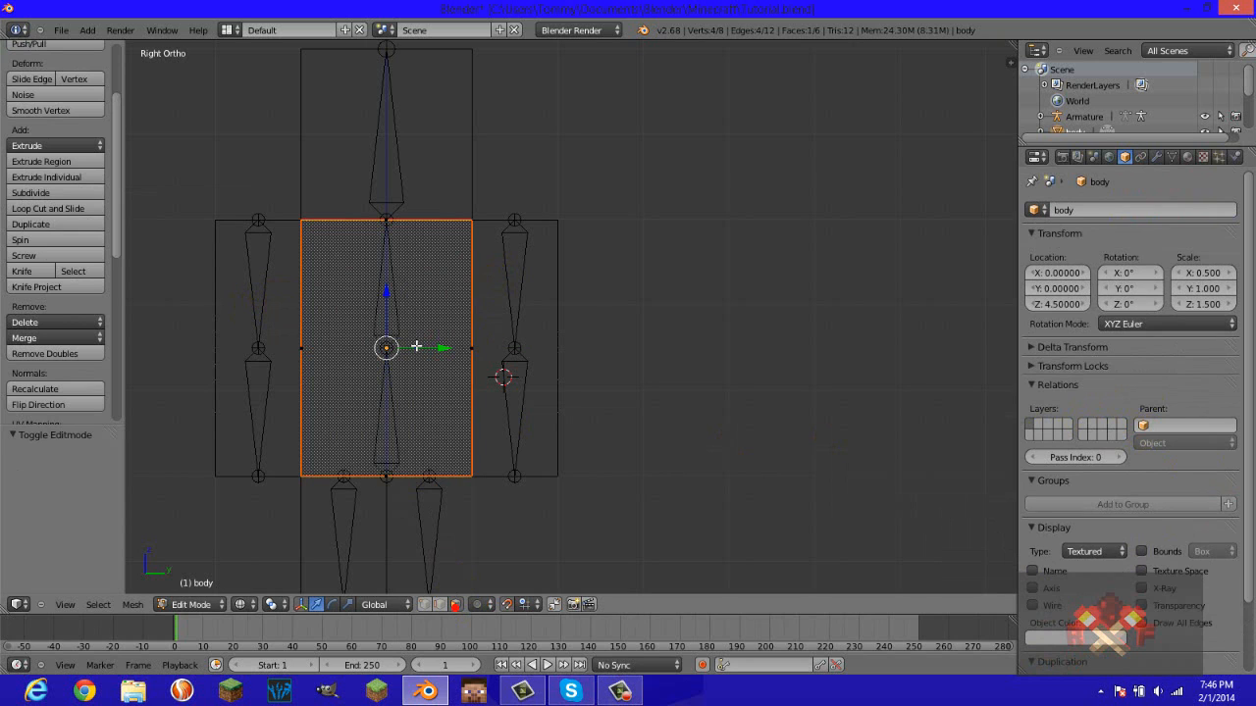
key(ctrl+r)
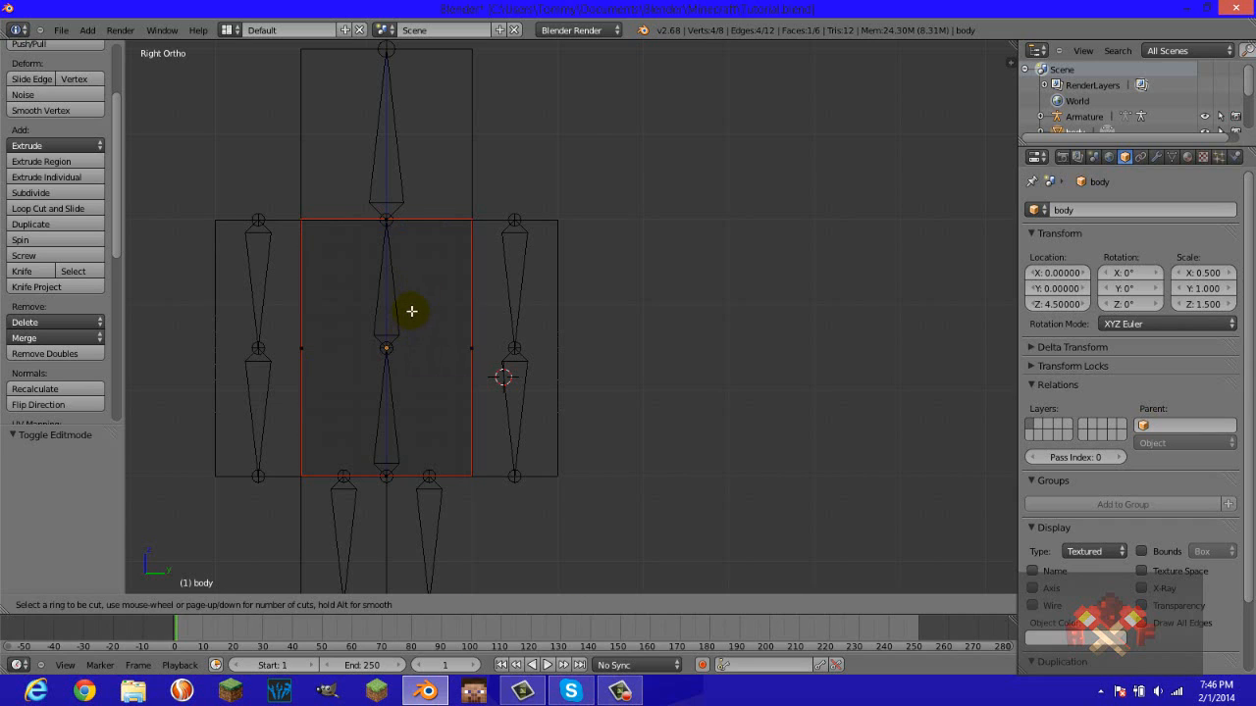
click(434, 303)
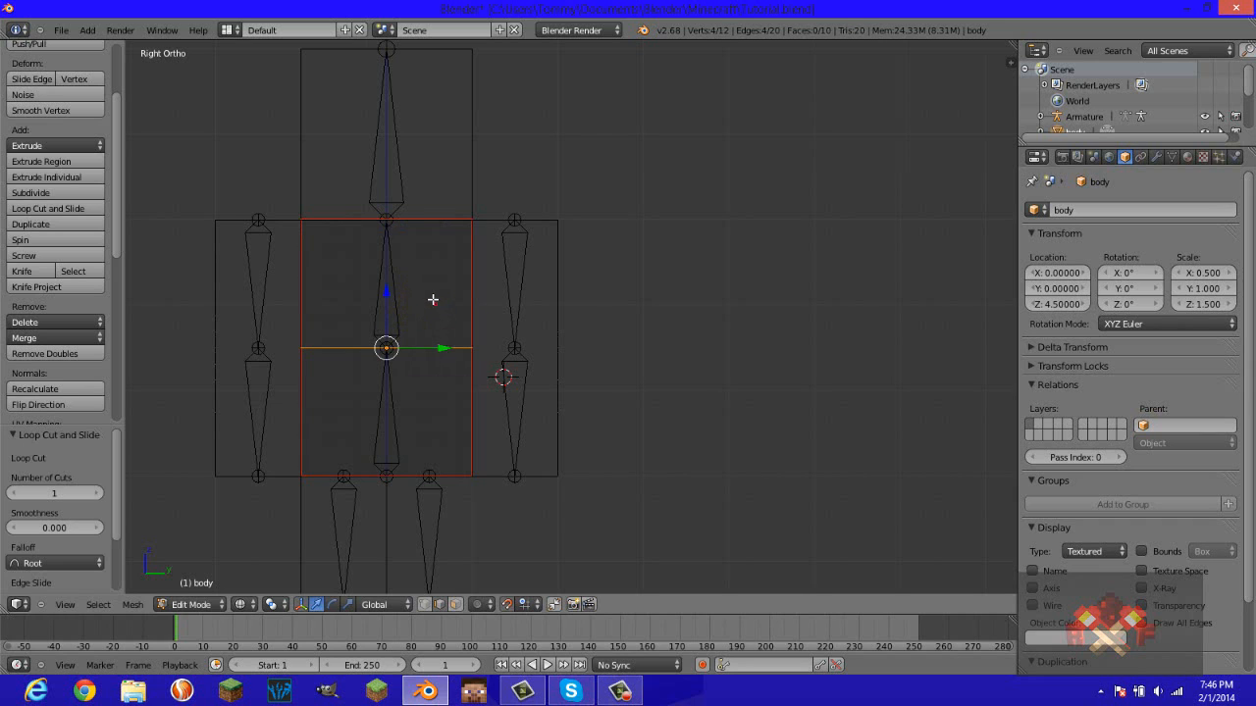
click(414, 254)
key(ctrl+z)
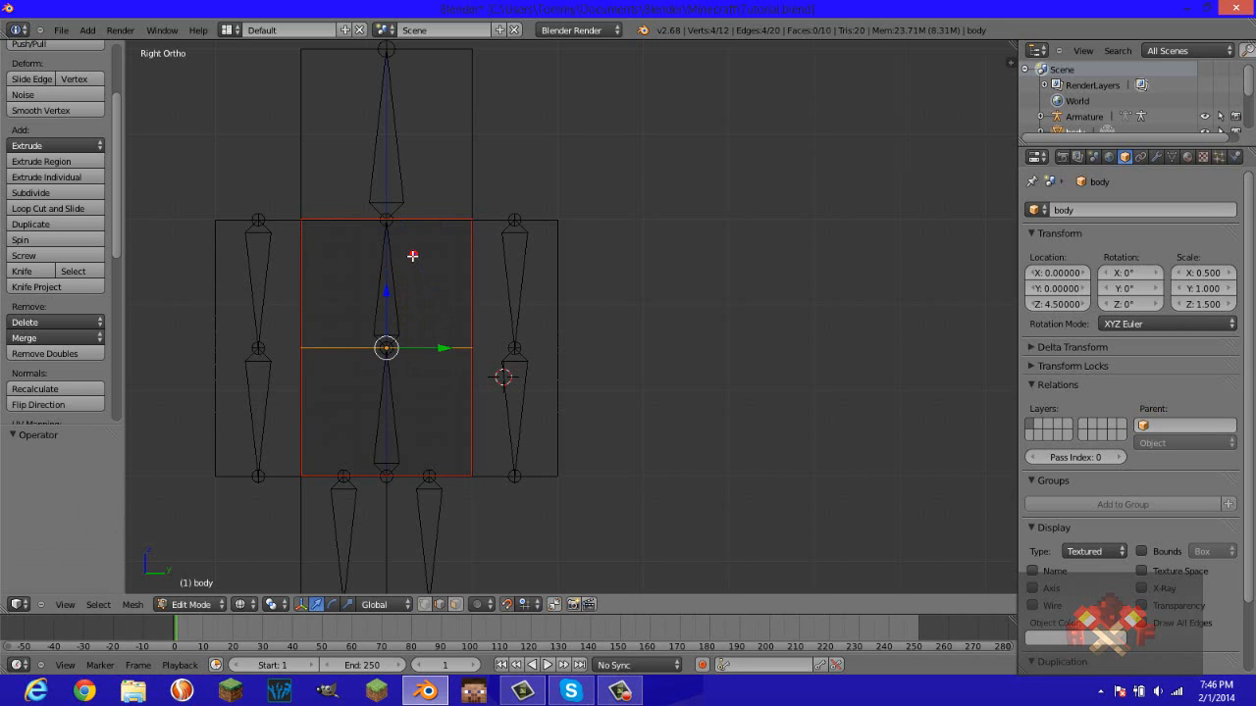
Add a loop cut centred in the body's upper half and another centred in its lower half.
key(ctrl+r)
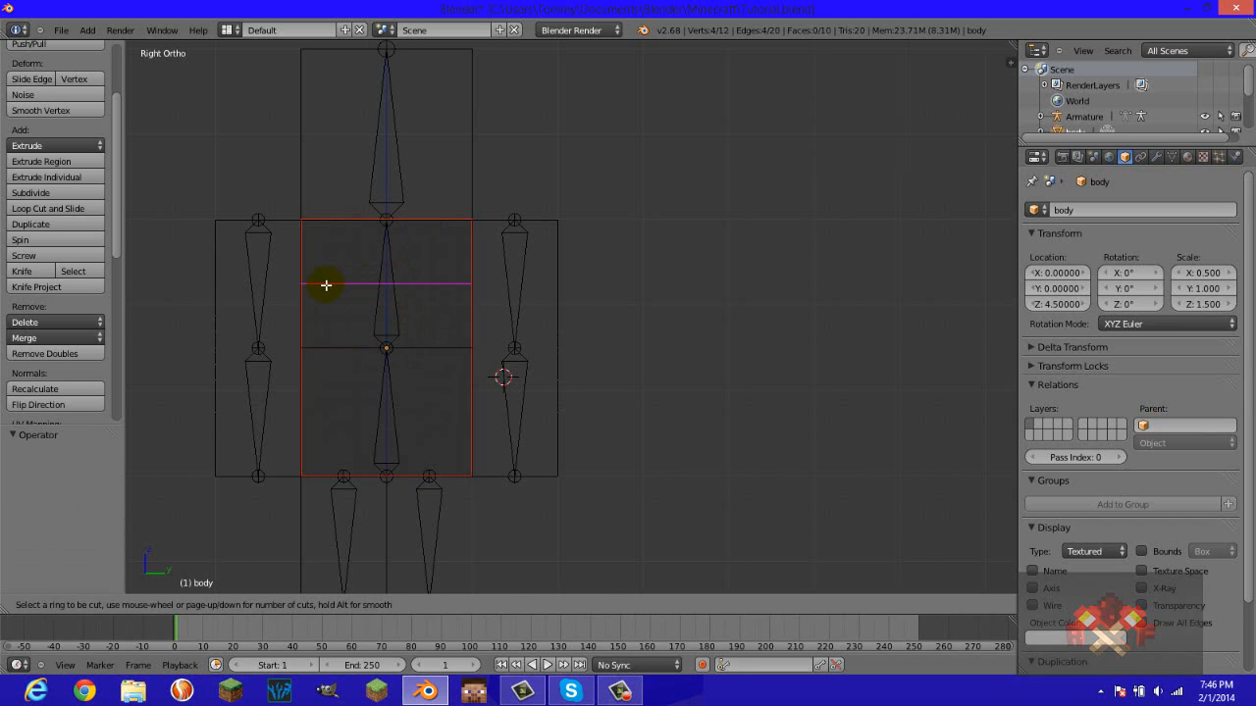
click(328, 283)
right_click(328, 283)
key(ctrl+r)
click(312, 417)
right_click(312, 414)
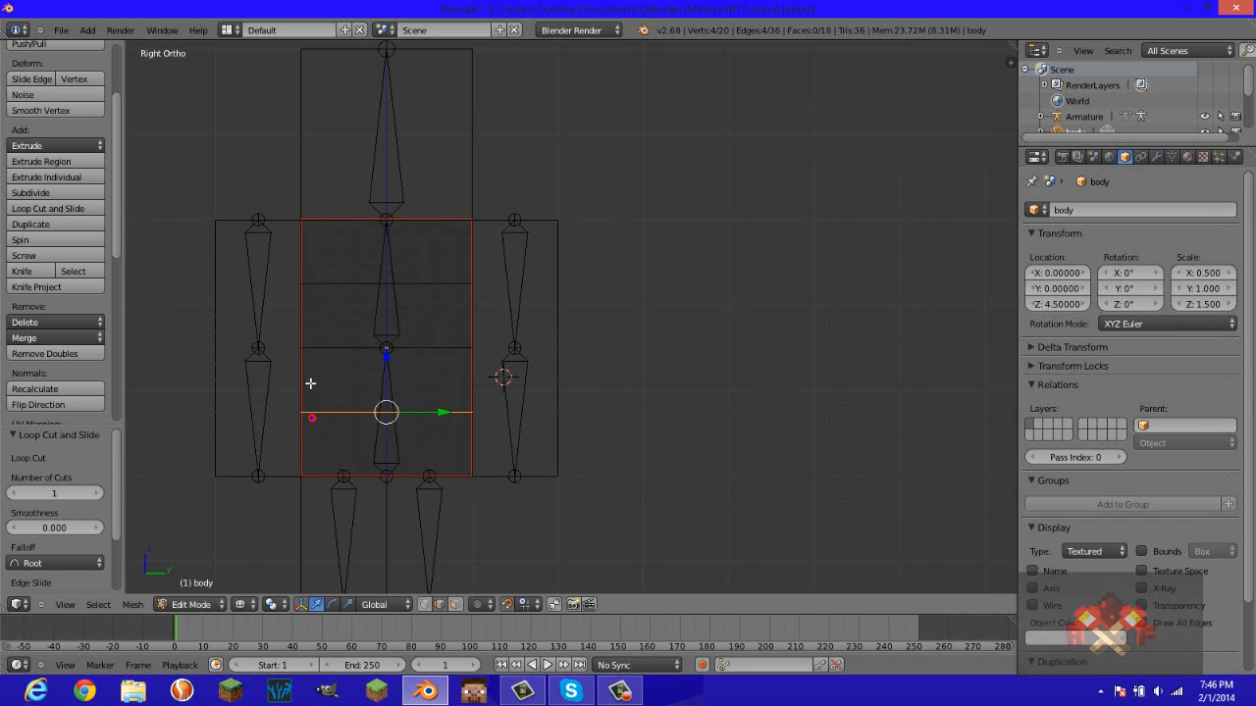
Add two loop cuts to the body, one centred in the section directly below its middle cut and one directly above it.
key(ctrl+r)
click(310, 383)
right_click(310, 382)
key(ctrl+r)
click(300, 330)
right_click(299, 333)
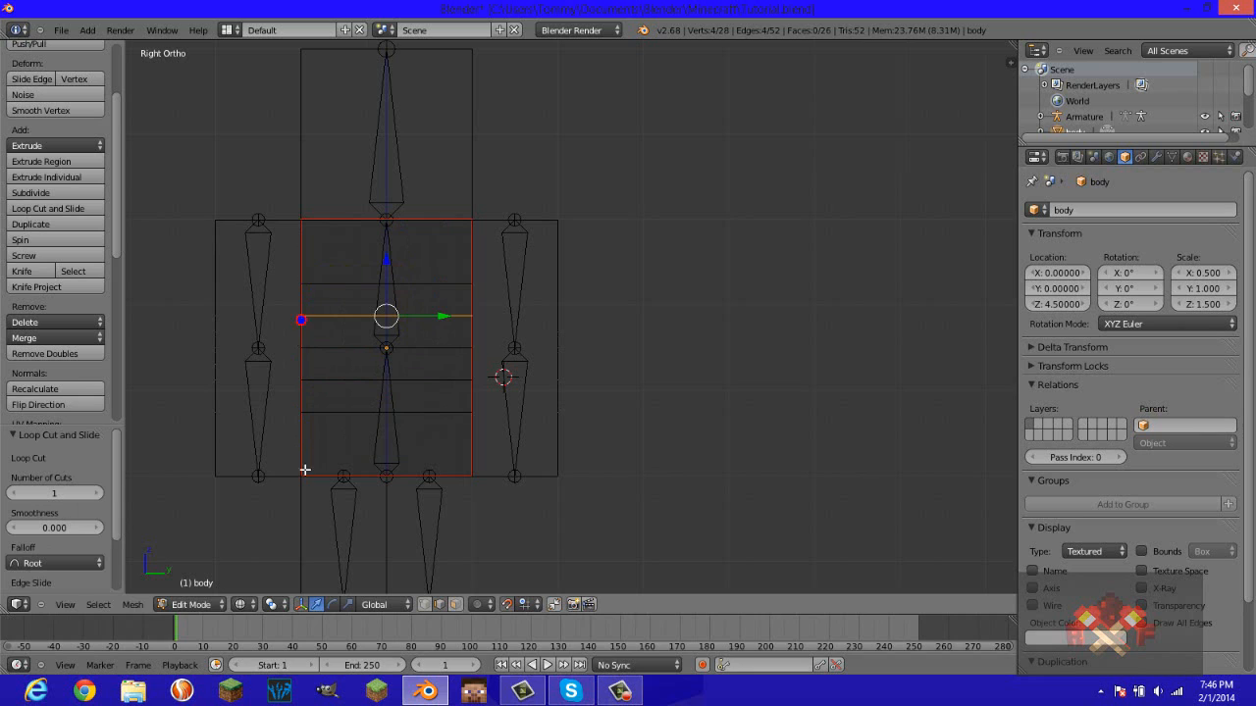
key(ctrl+r)
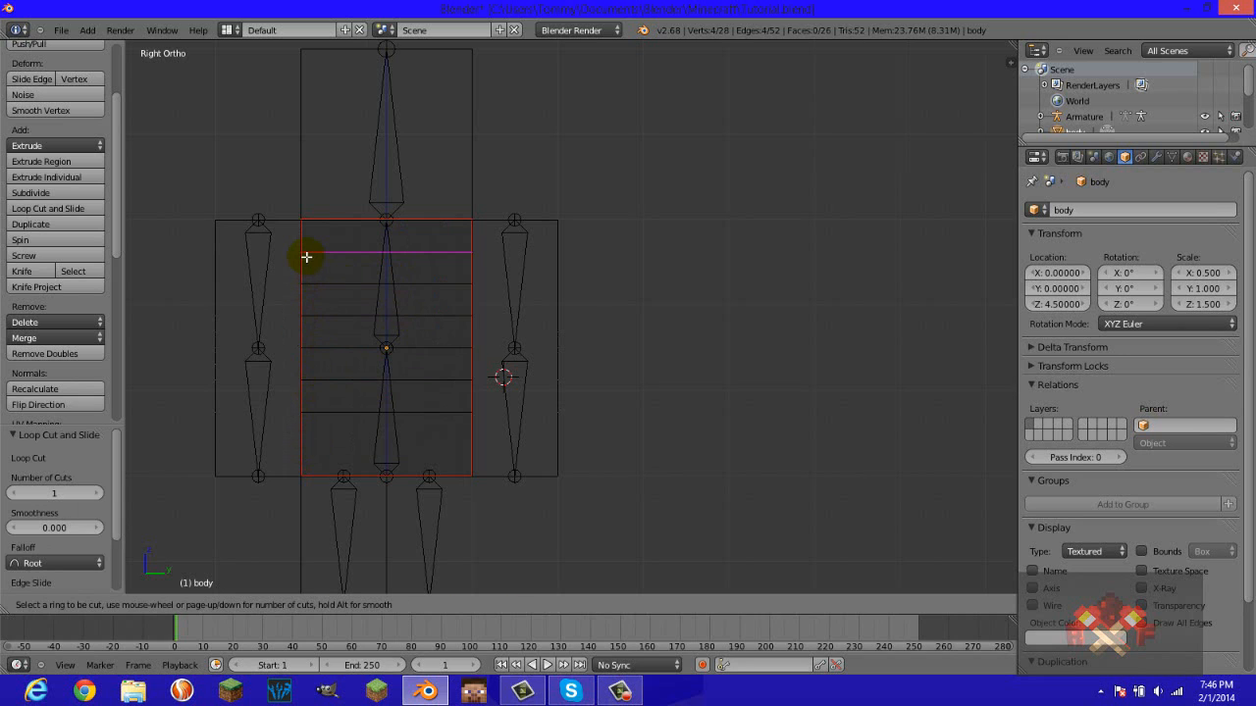
click(297, 302)
right_click(298, 303)
key(ctrl+r)
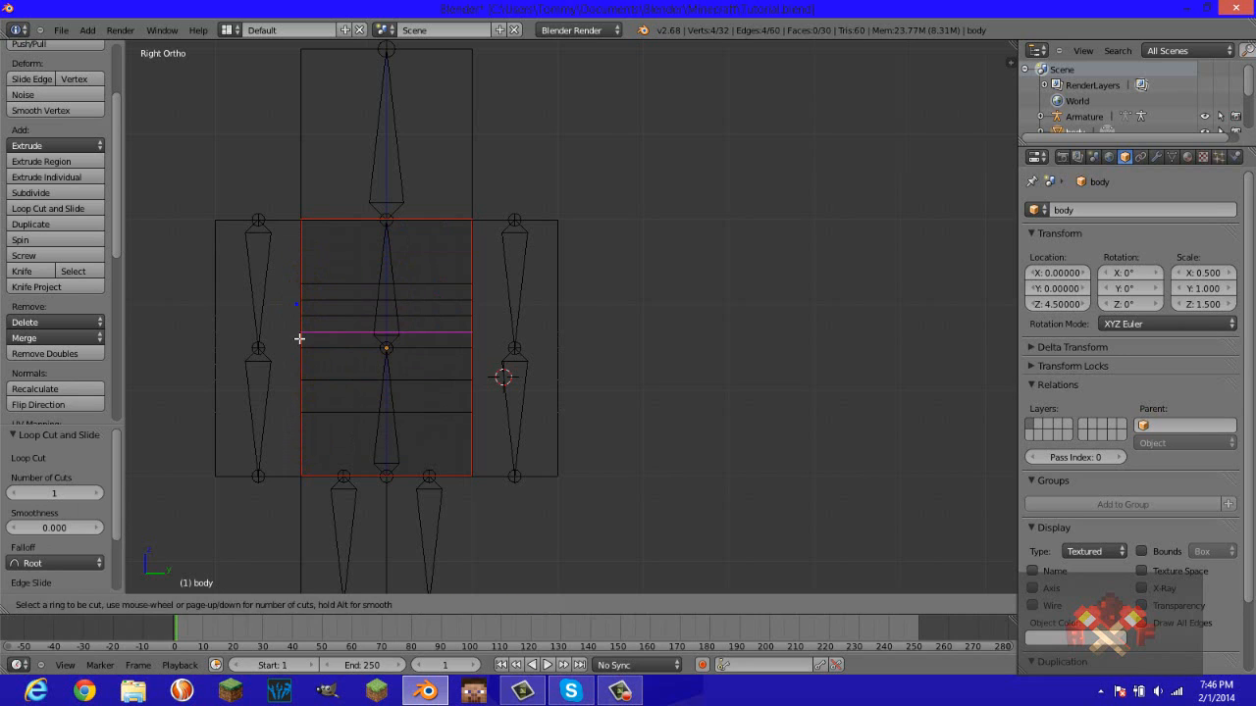
click(300, 336)
right_click(300, 335)
key(ctrl+r)
click(303, 365)
right_click(303, 366)
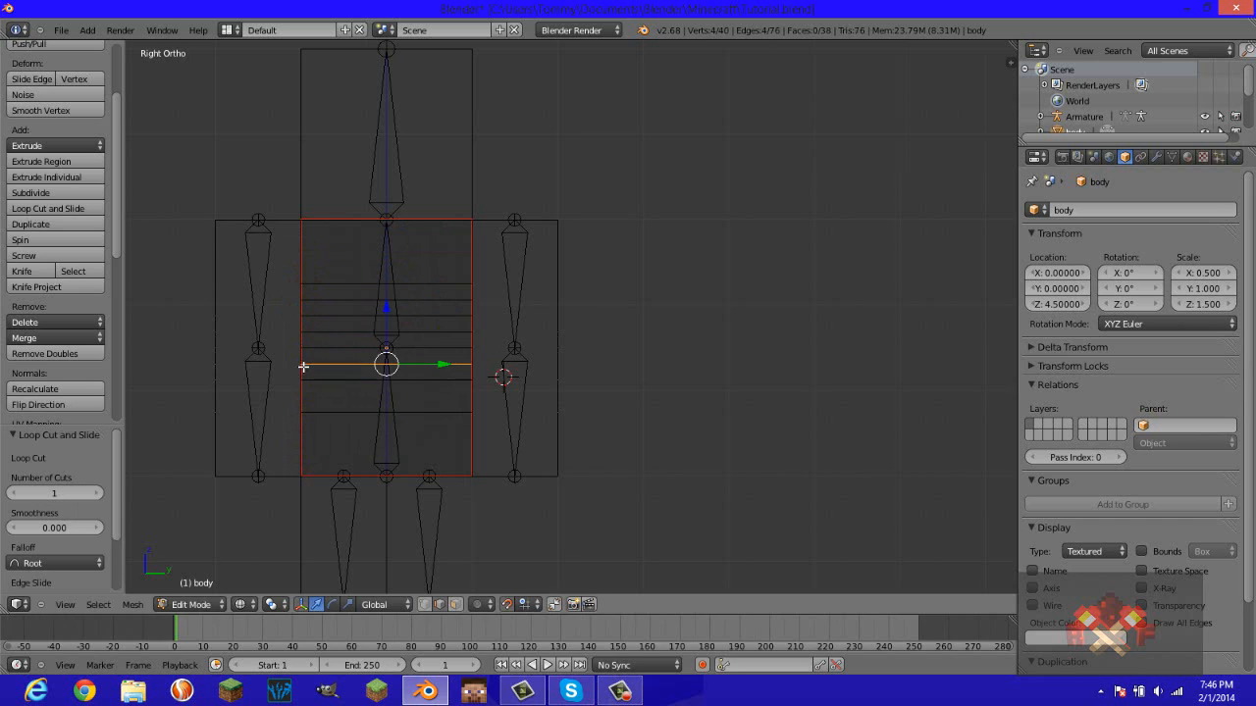
right_click(328, 306)
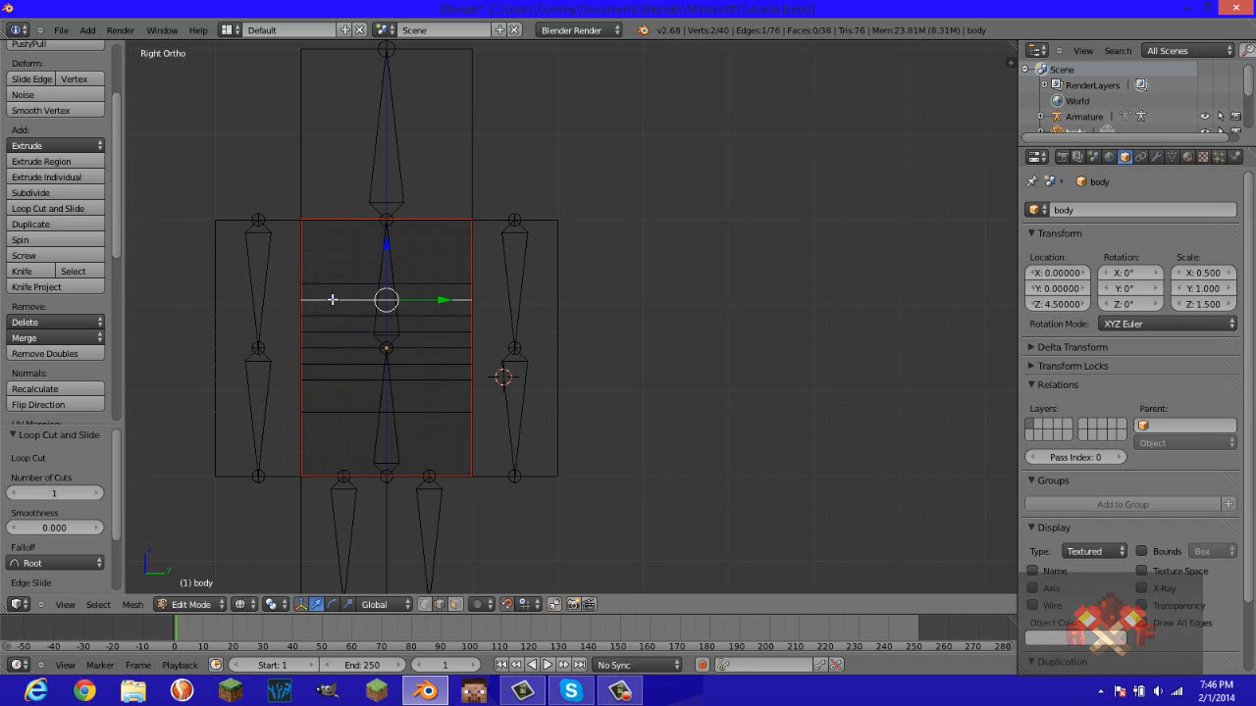
key(ctrl+z)
key(ctrl+z)
key(ctrl+z)
key(ctrl+z)
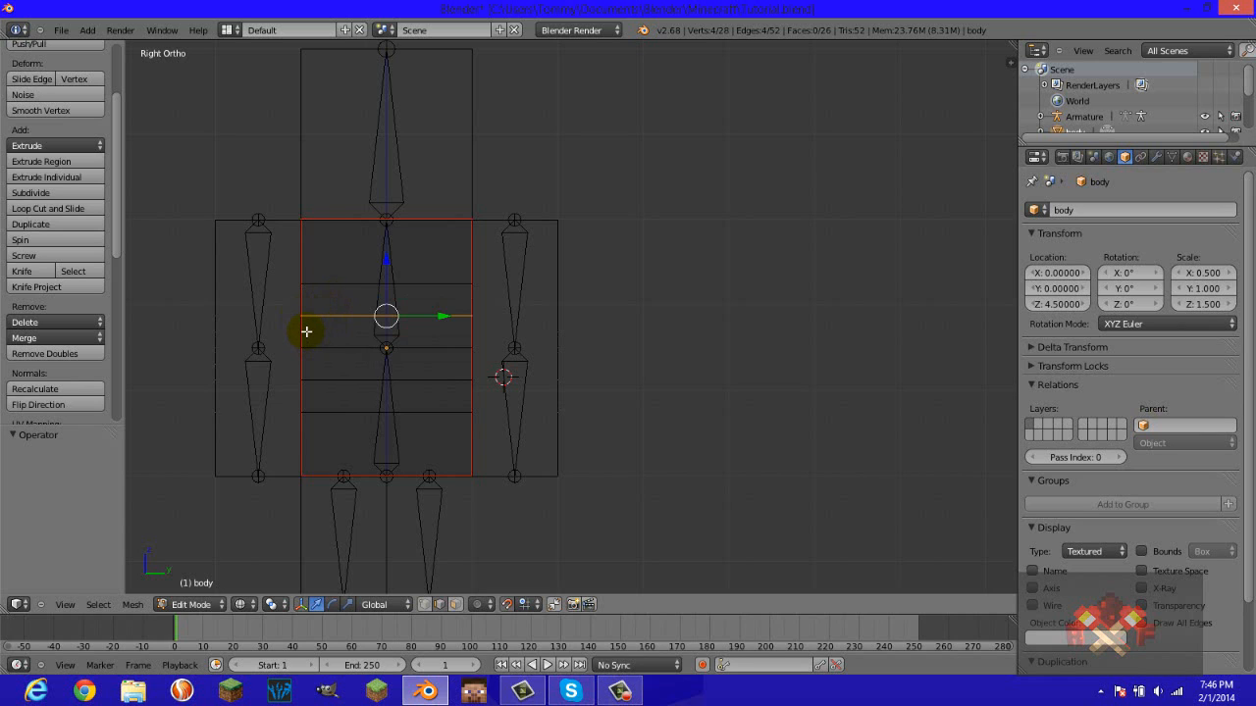
Add two loop cuts to the body, centred in the sections directly above and directly below its middle cut.
key(ctrl+r)
click(304, 333)
key(ctrl+r)
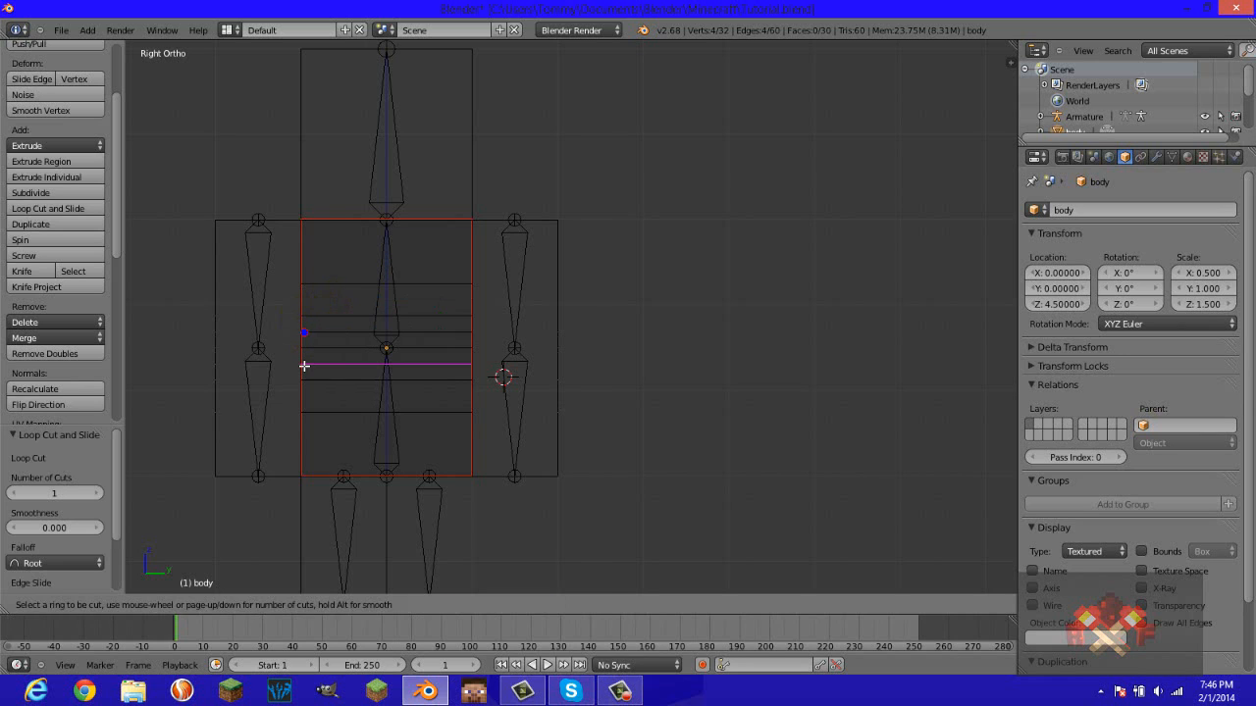
click(304, 365)
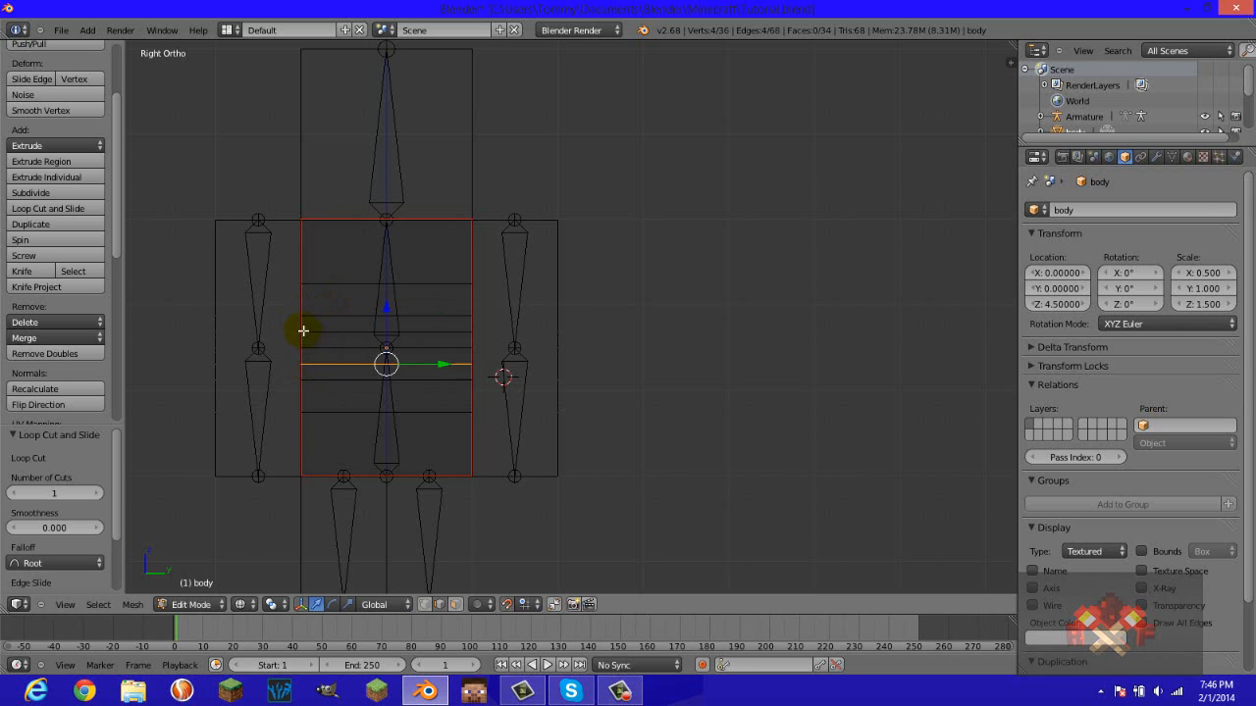
Halve the two narrow sections directly above the body's middle cut and the one directly below it with loop cuts.
key(ctrl+r)
click(302, 327)
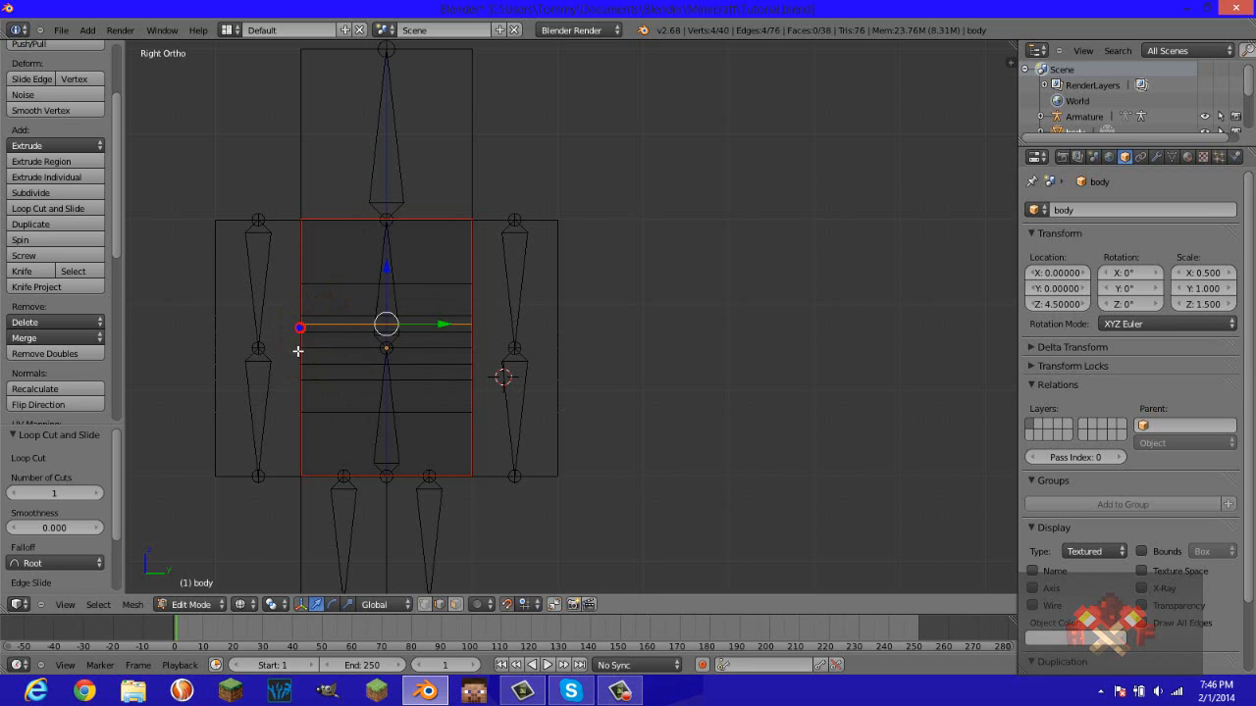
key(ctrl+r)
click(303, 343)
key(ctrl+r)
click(302, 350)
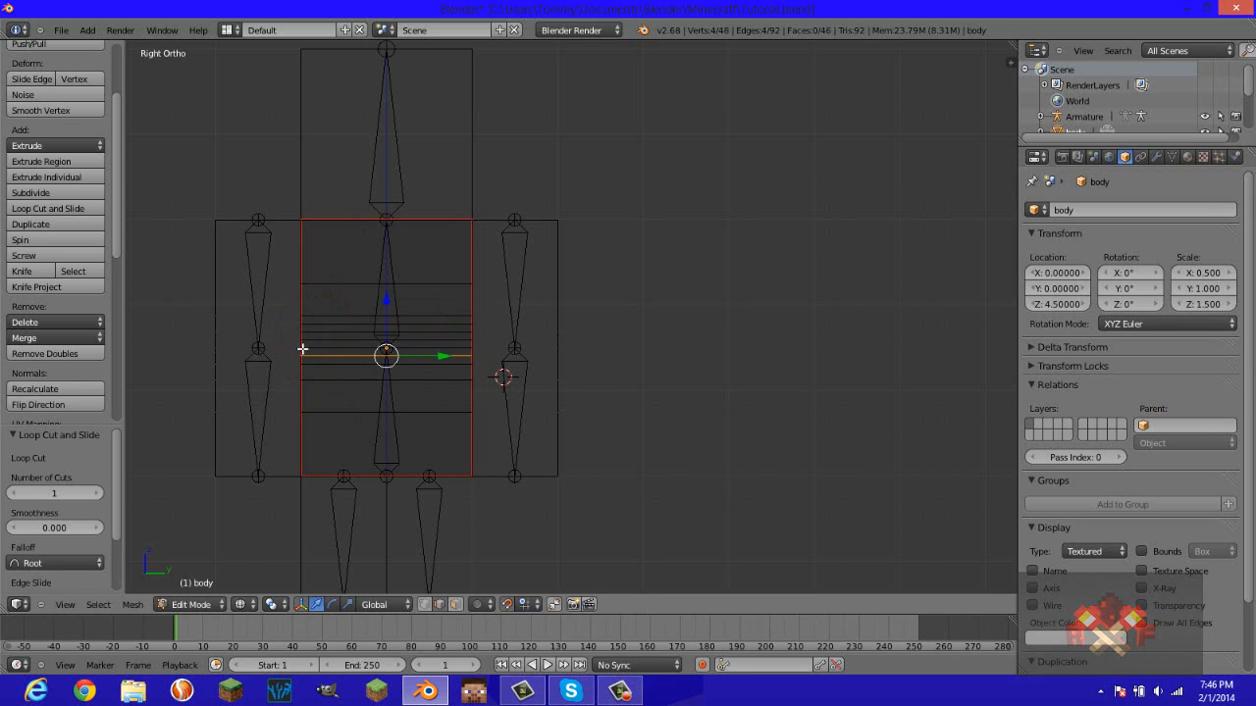
Add loop cuts centred in the body's topmost section, the section directly beneath it and the bottommost section.
key(ctrl+r)
click(304, 292)
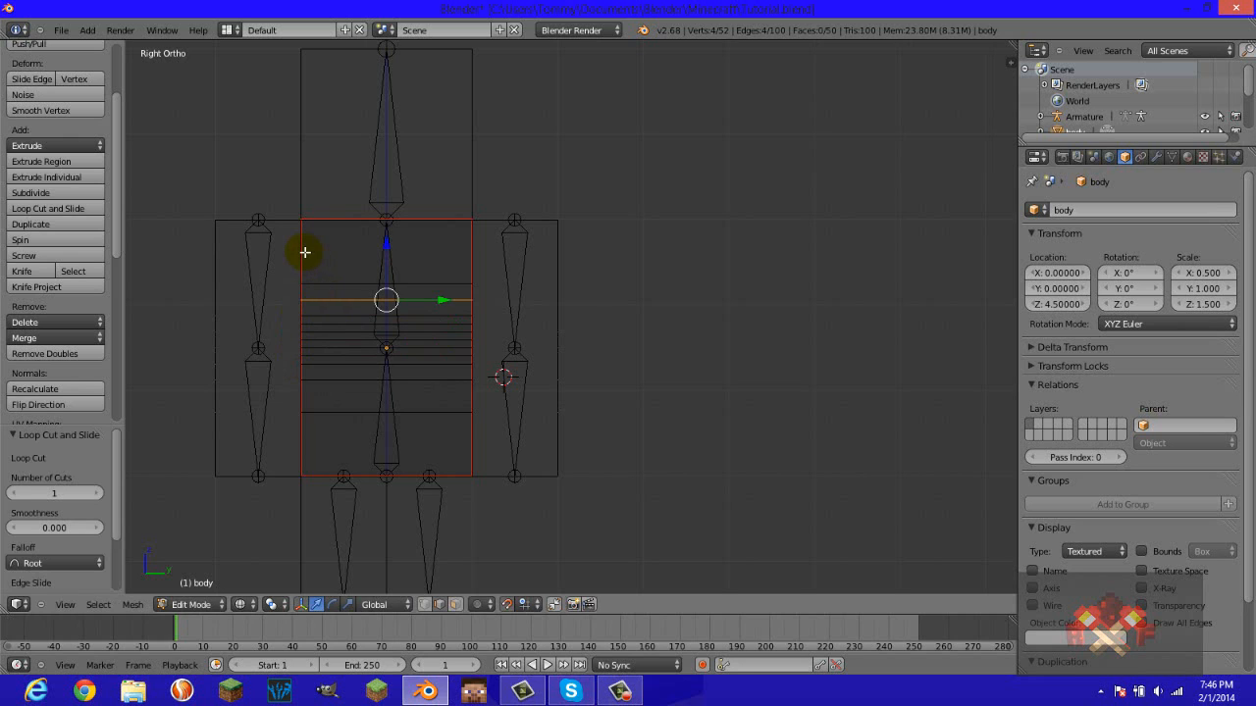
key(ctrl+r)
click(305, 252)
key(ctrl+r)
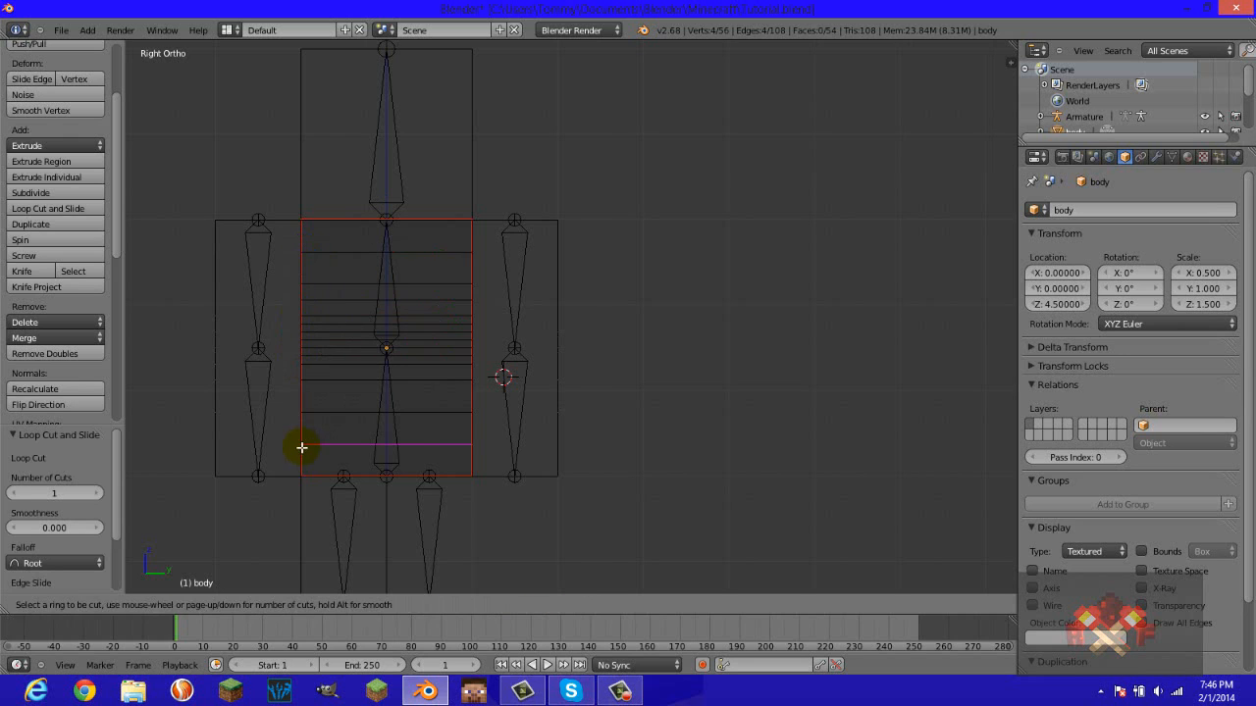
click(302, 449)
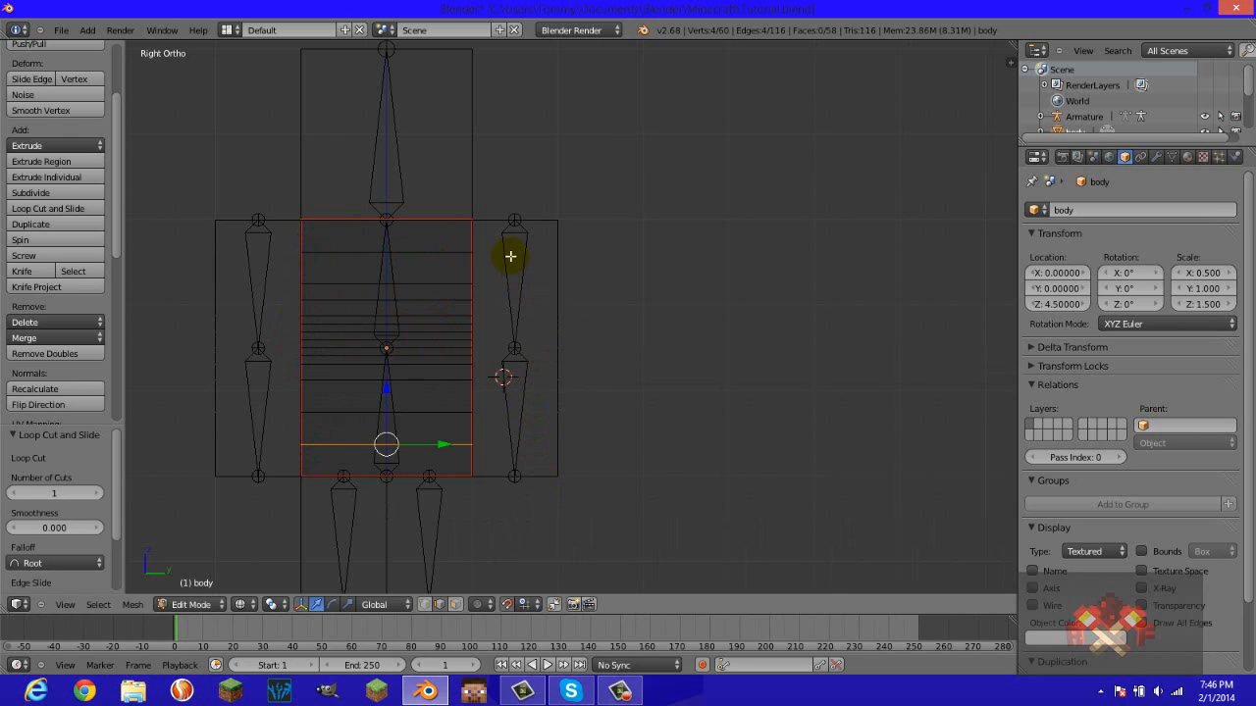
Leave the body's Edit mode and select the right leg object.
right_click(462, 212)
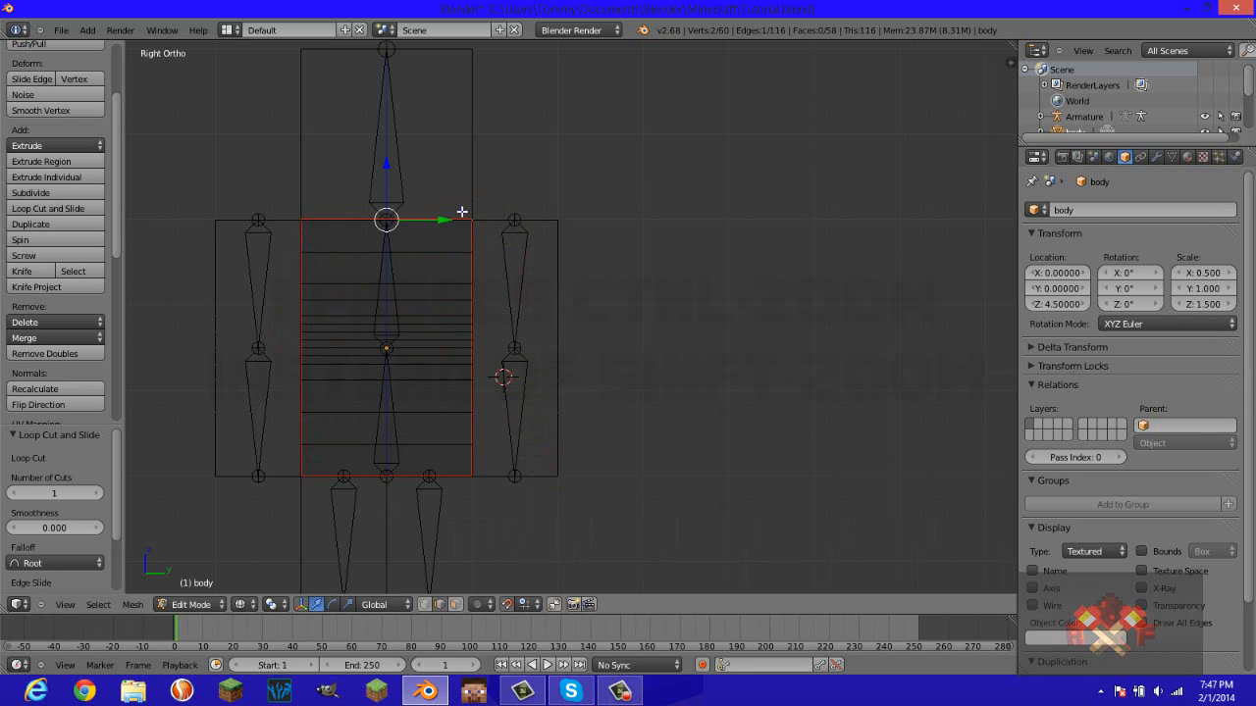
key(Tab)
right_click(462, 212)
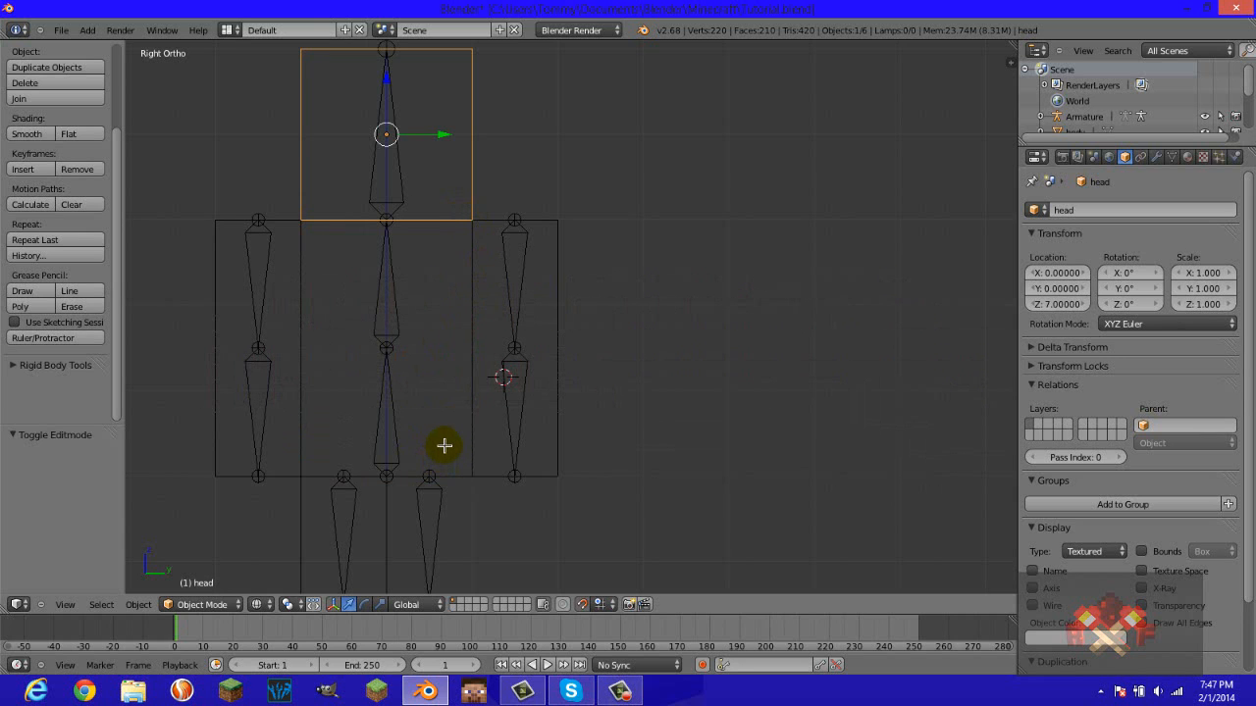
ctrl+middle_drag(444, 446, 530, 294)
shift+middle_drag(556, 409, 555, 374)
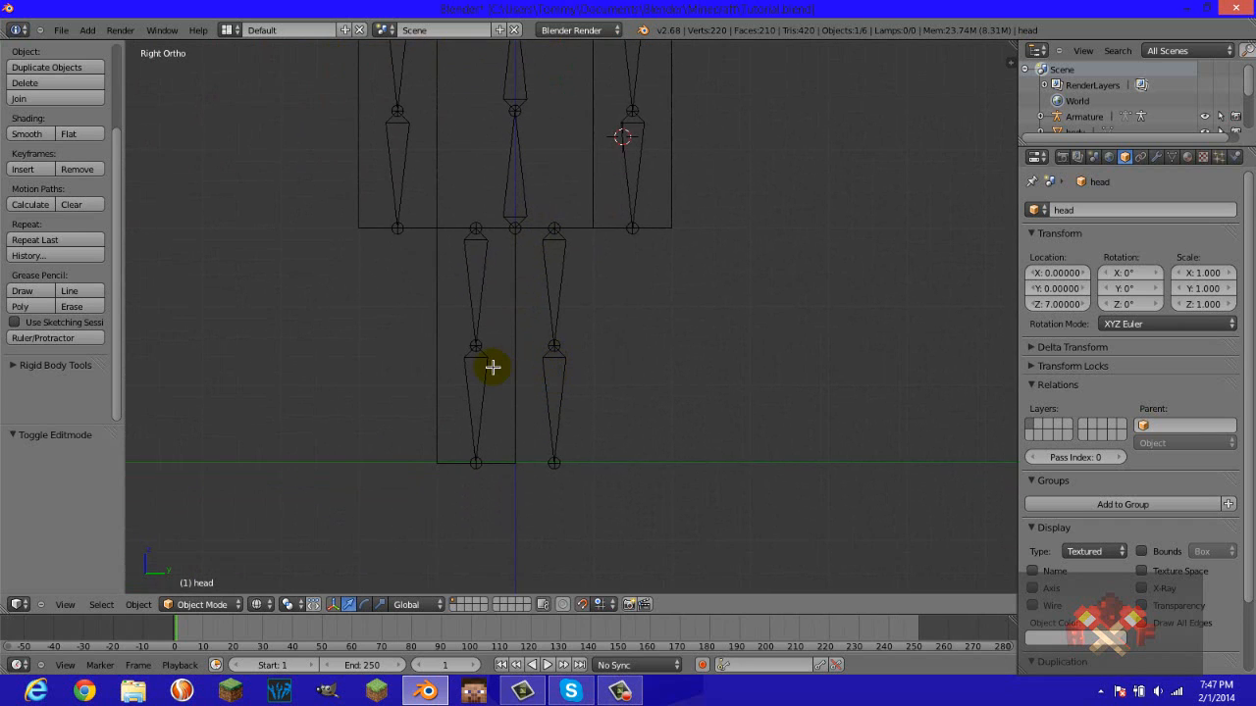
key(Tab)
key(Tab)
right_click(505, 365)
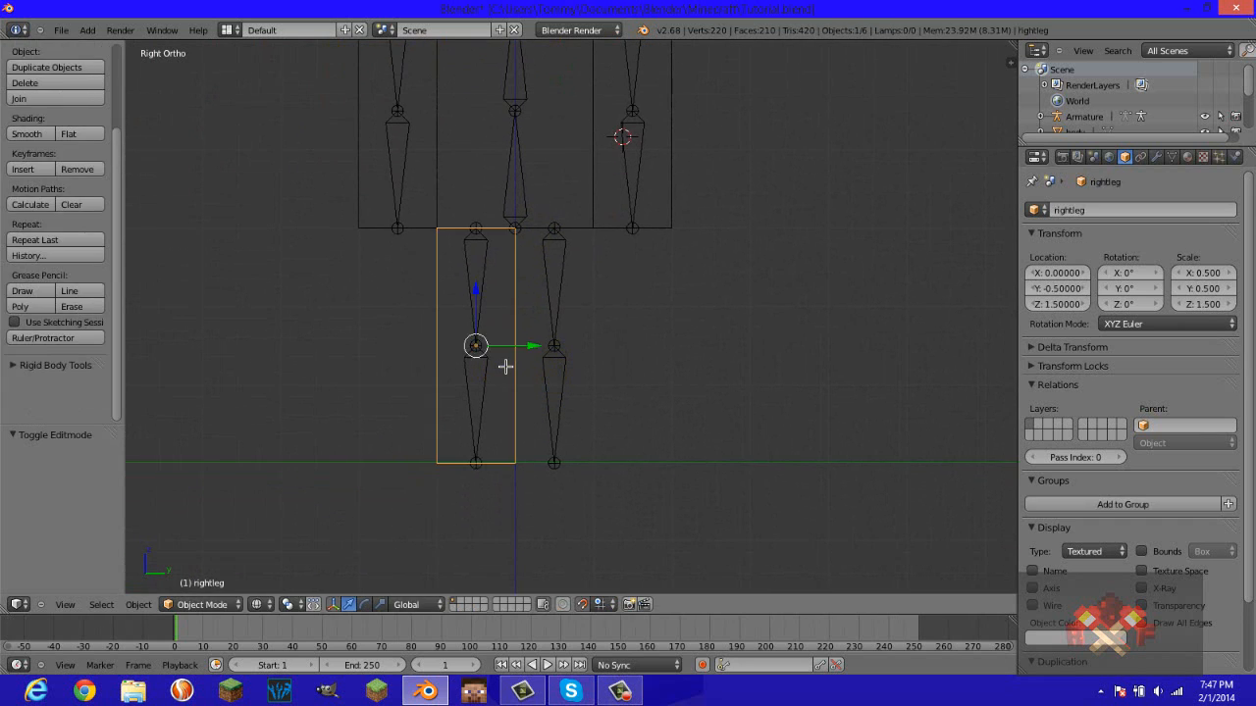
Add a horizontal loop cut across the exact middle of the right leg's mesh in Edit mode.
key(Tab)
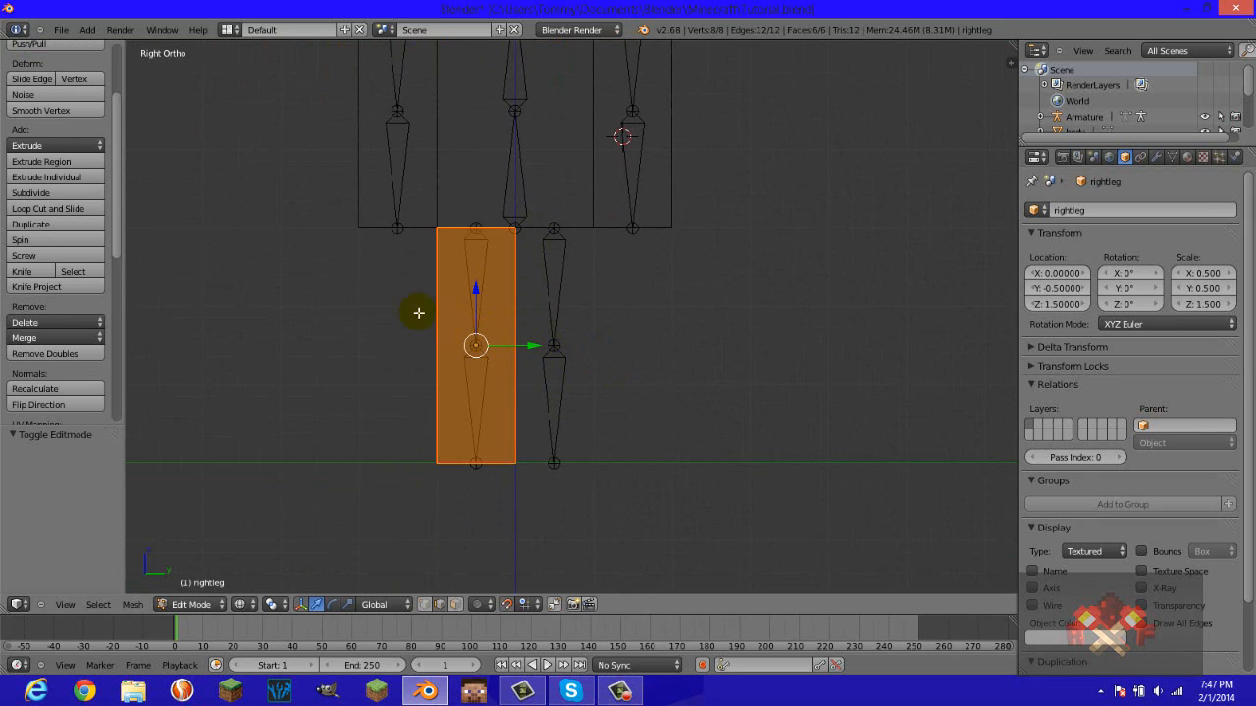
click(79, 209)
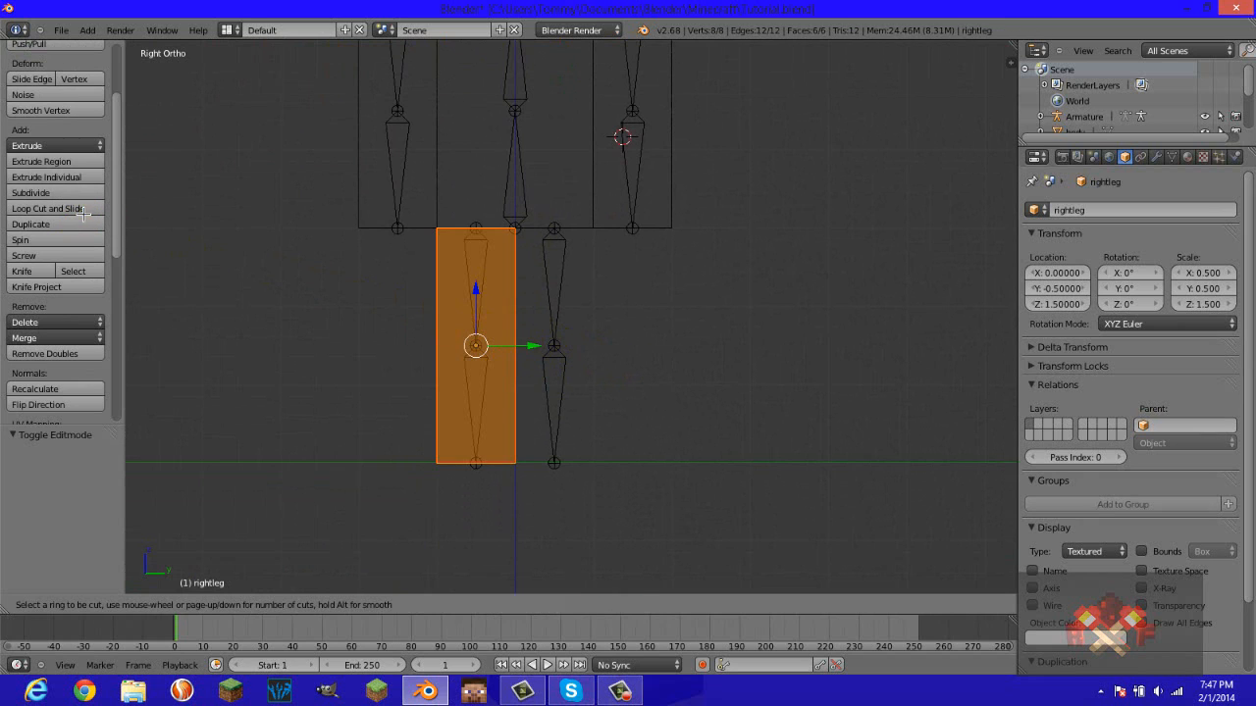
click(462, 337)
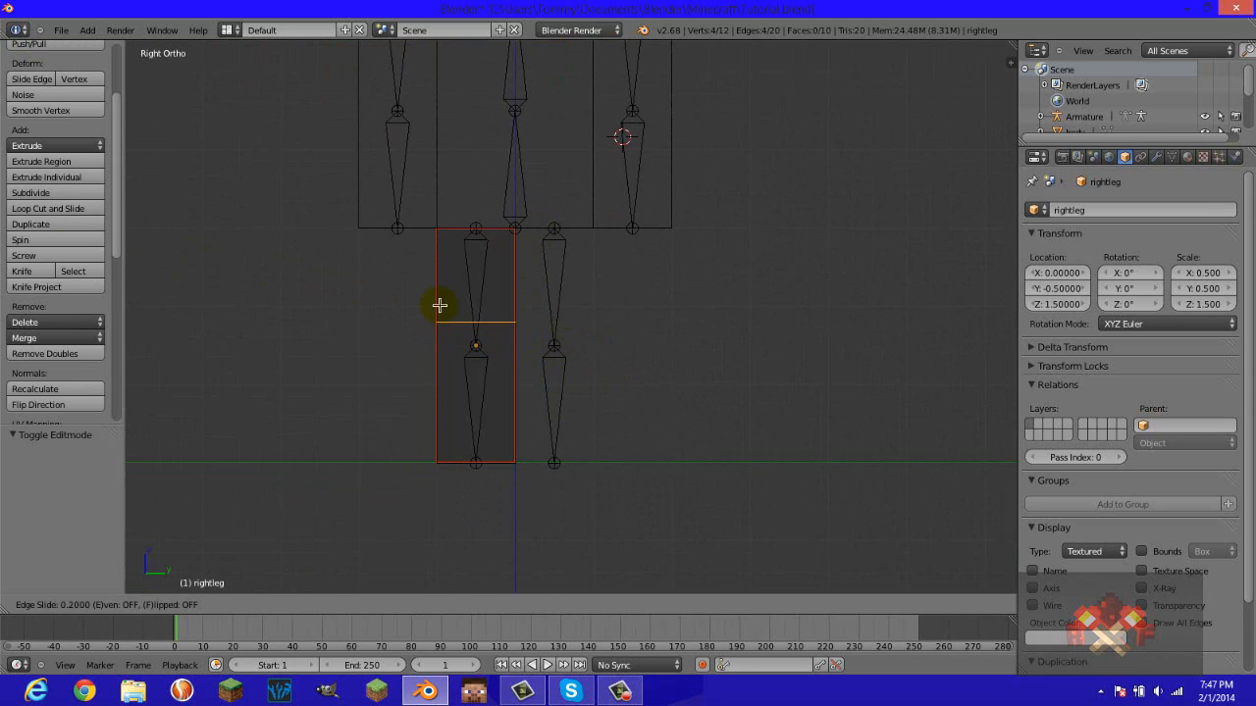
right_click(440, 297)
Add one loop cut centred in the right leg's upper half and another centred in its lower half.
key(ctrl+r)
click(435, 296)
right_click(434, 343)
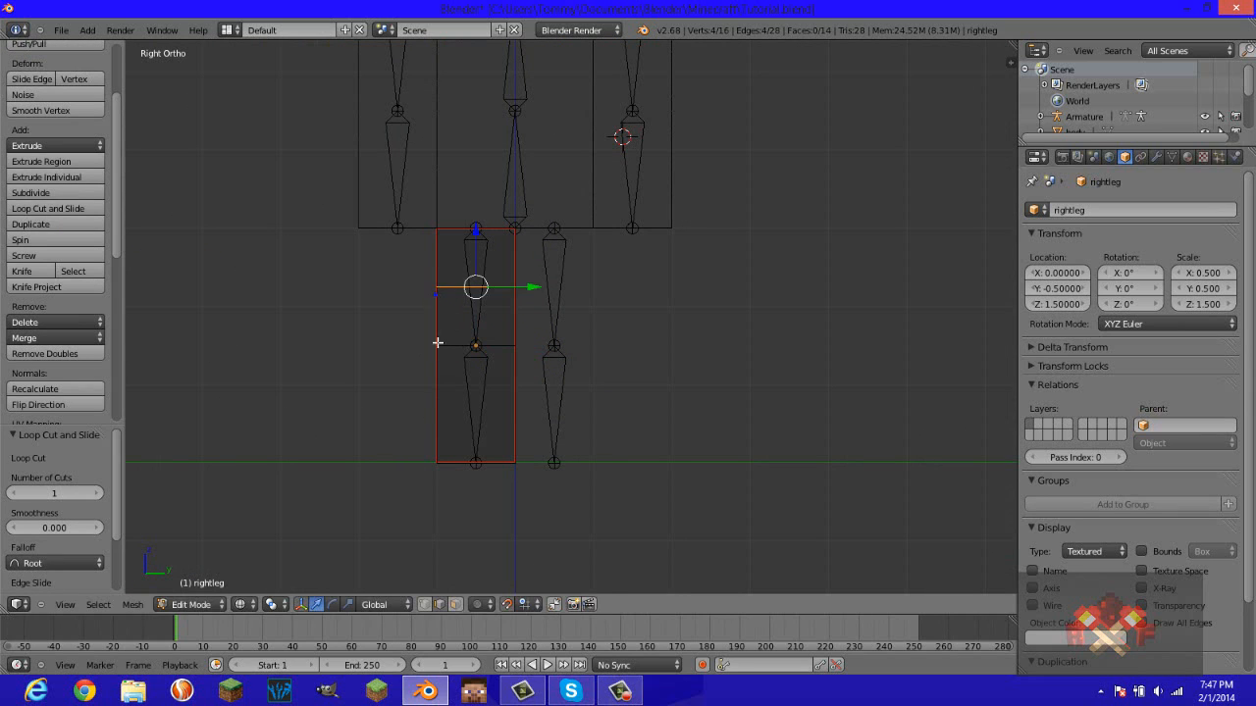
key(ctrl+r)
click(443, 411)
right_click(442, 410)
Add two loop cuts to the right leg, centred in the sections directly below and directly above its middle cut.
key(ctrl+r)
click(439, 385)
right_click(437, 384)
key(ctrl+r)
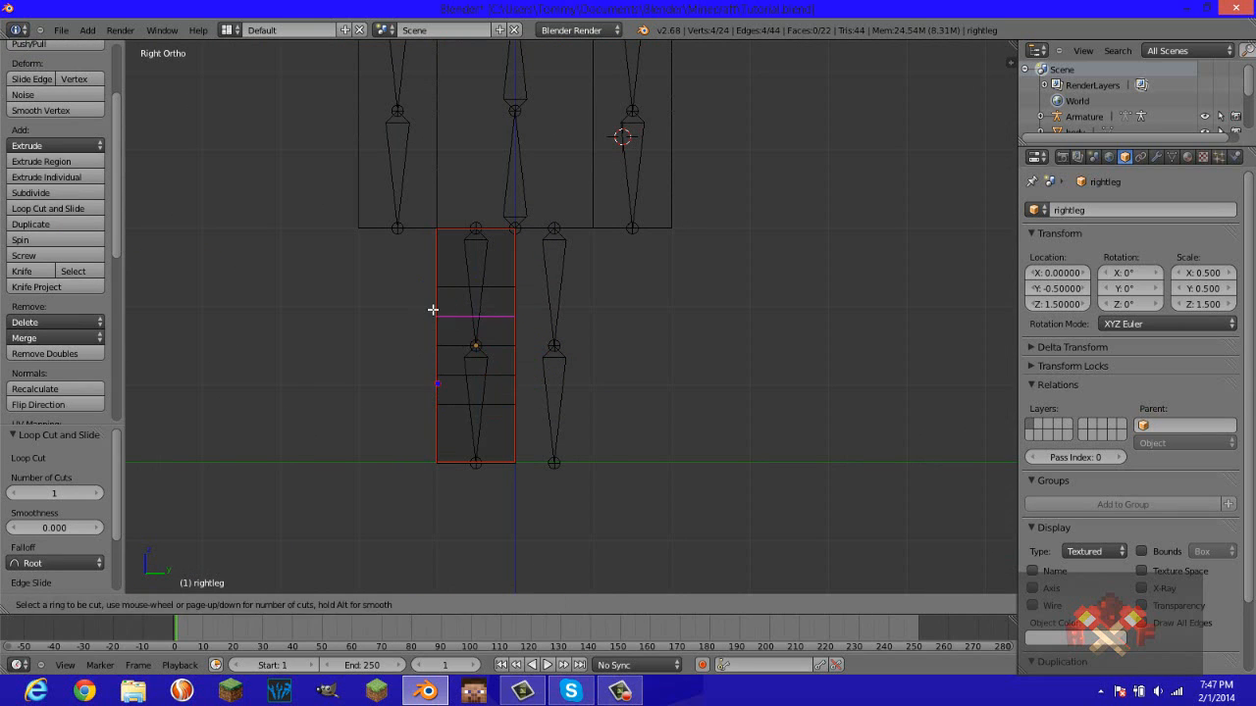
click(434, 307)
right_click(433, 304)
Add a loop cut centred in the right leg's bottommost section and another centred in its topmost section.
key(ctrl+r)
click(443, 430)
right_click(443, 433)
key(ctrl+r)
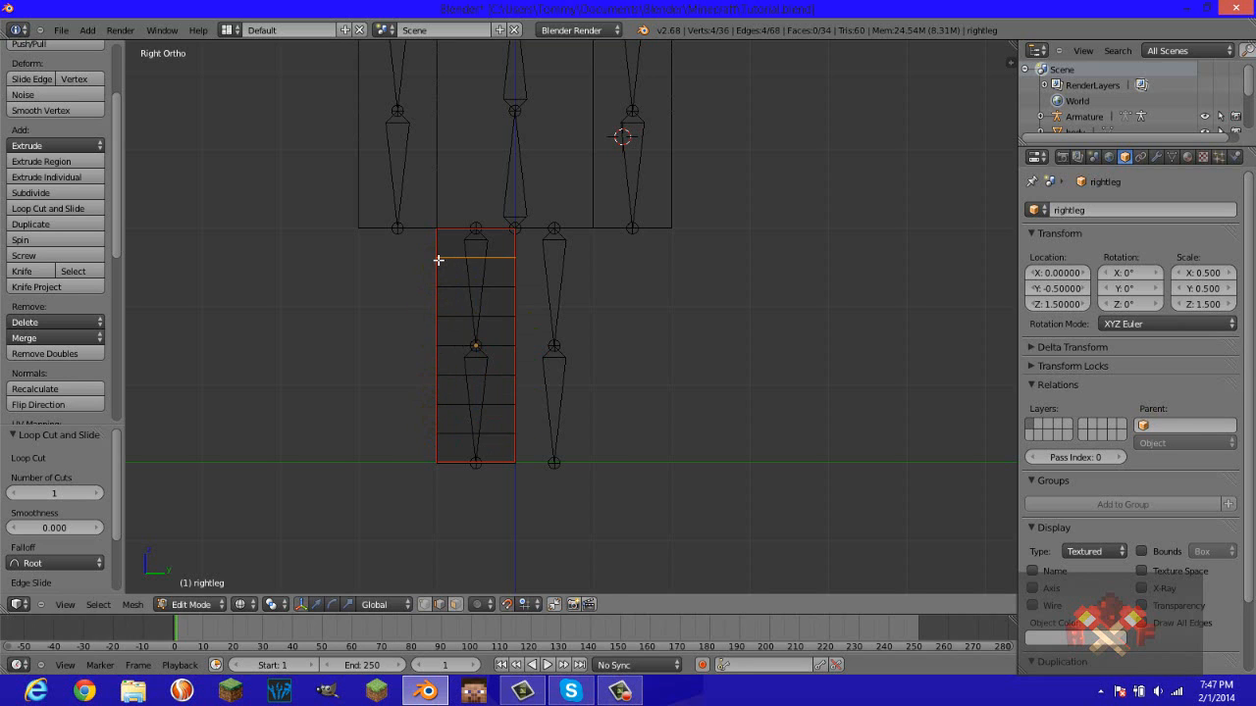
click(440, 258)
right_click(441, 259)
Halve the two sections directly above the right leg's middle cut with centred loop cuts.
key(ctrl+r)
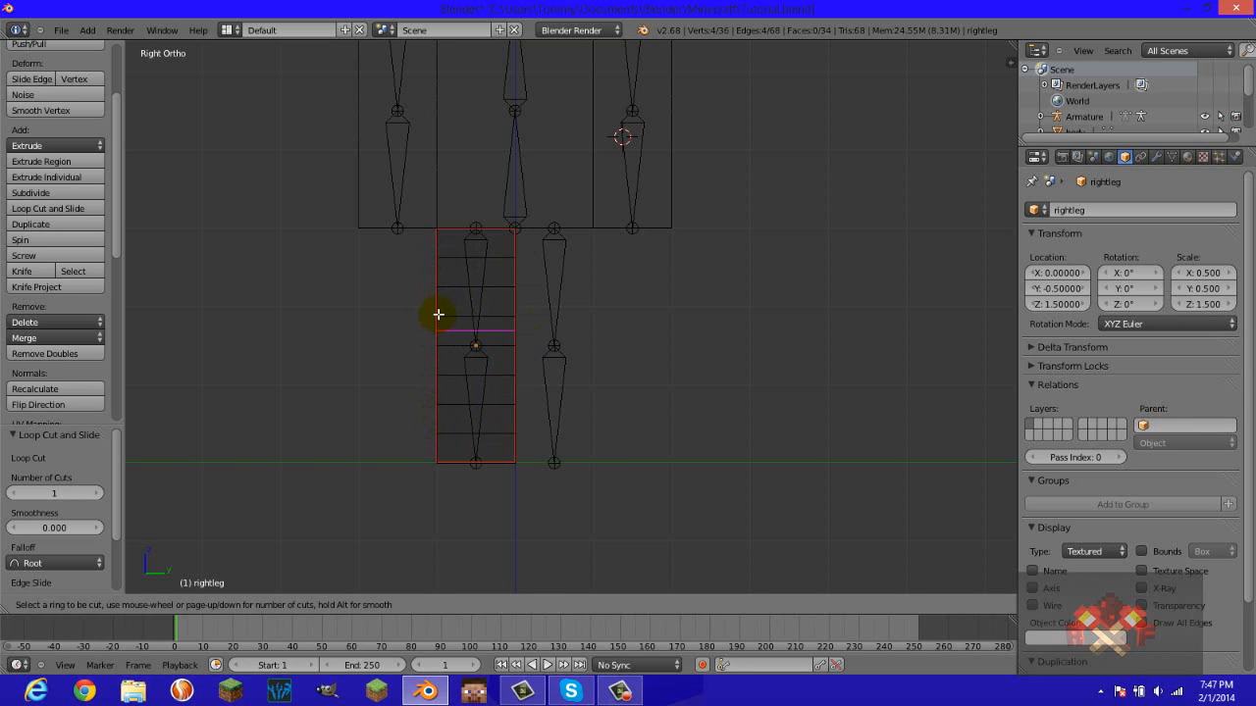
click(438, 312)
right_click(439, 311)
key(ctrl+r)
click(437, 336)
right_click(435, 337)
Halve the two sections directly below the right leg's middle cut with centred loop cuts.
key(ctrl+r)
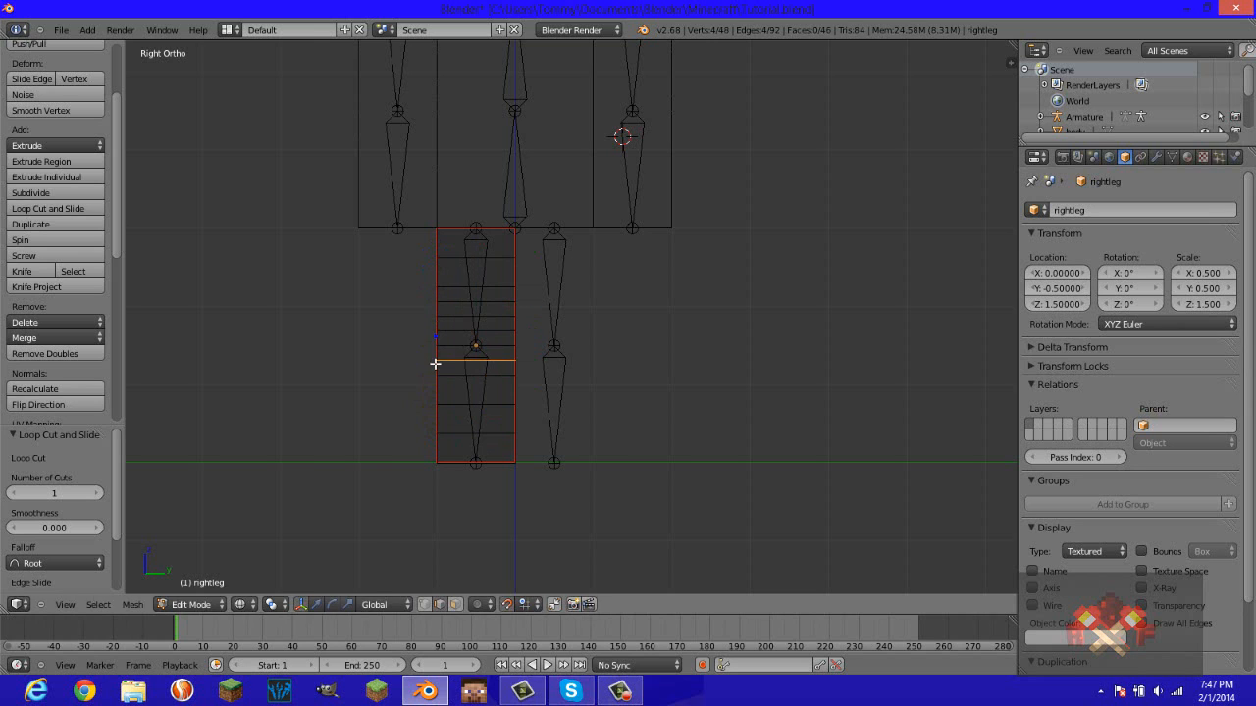
click(434, 364)
right_click(434, 365)
key(ctrl+r)
click(435, 389)
right_click(434, 389)
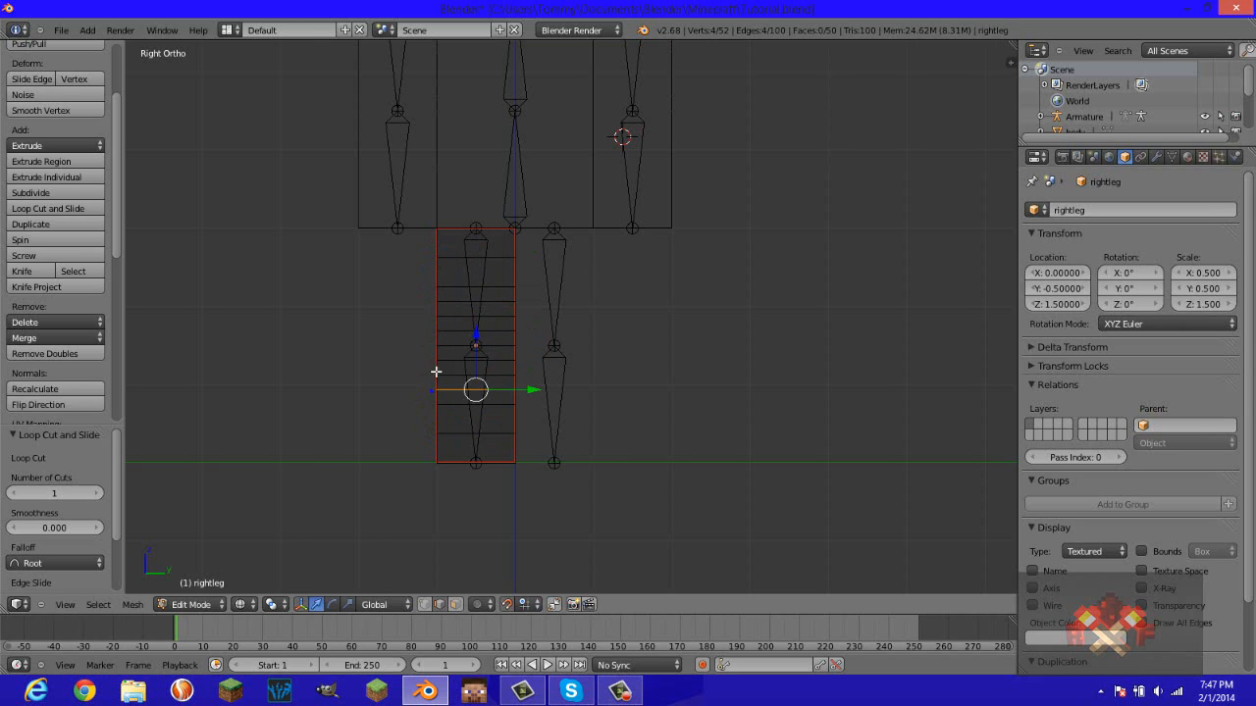
Halve each of the three narrow sections directly above the right leg's middle cut with centred loop cuts.
key(ctrl+r)
click(438, 308)
right_click(438, 309)
key(ctrl+r)
click(437, 325)
right_click(438, 327)
key(ctrl+r)
click(440, 337)
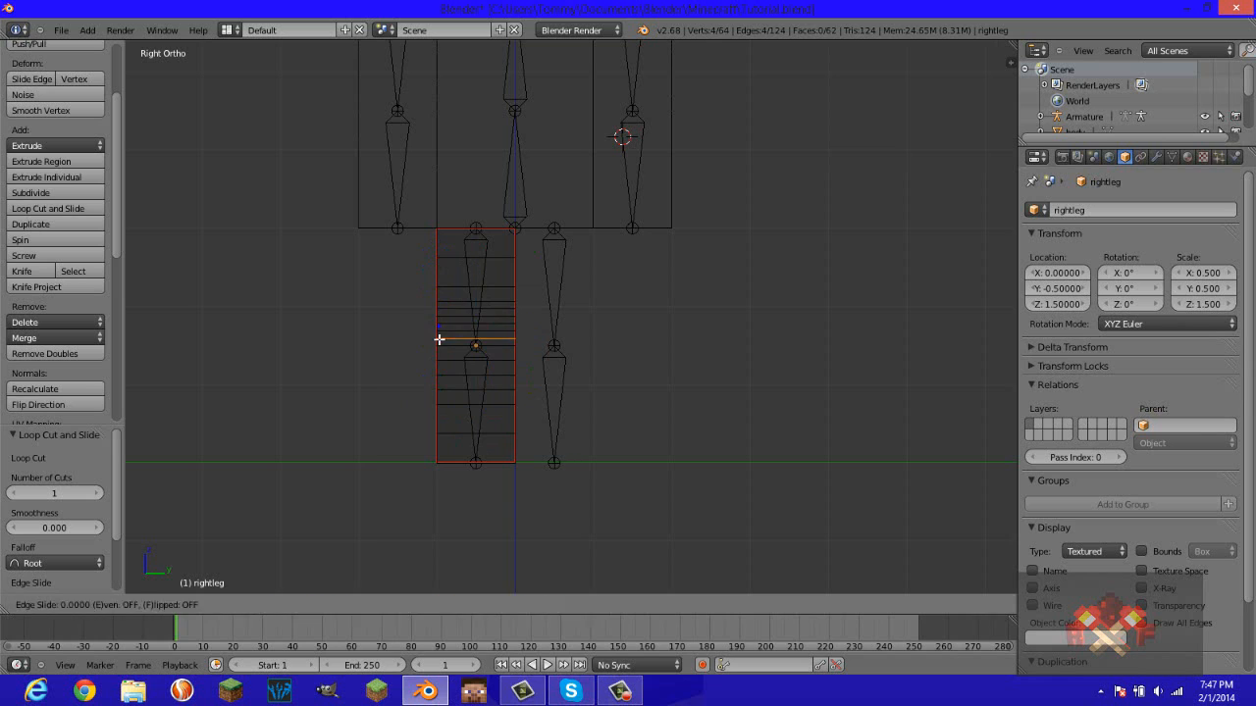
right_click(440, 340)
Add loop cuts centred in the two narrow sections directly below the right leg's middle cut.
key(ctrl+r)
click(440, 350)
right_click(440, 351)
key(ctrl+r)
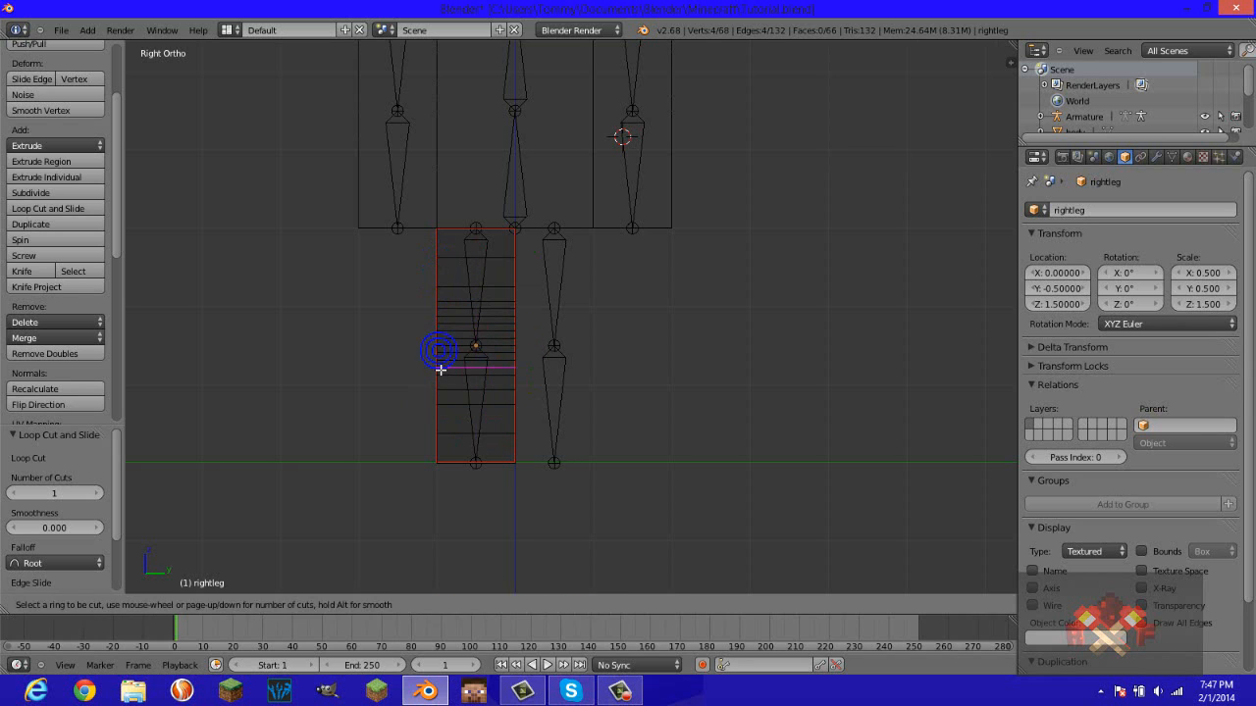
click(440, 367)
right_click(440, 372)
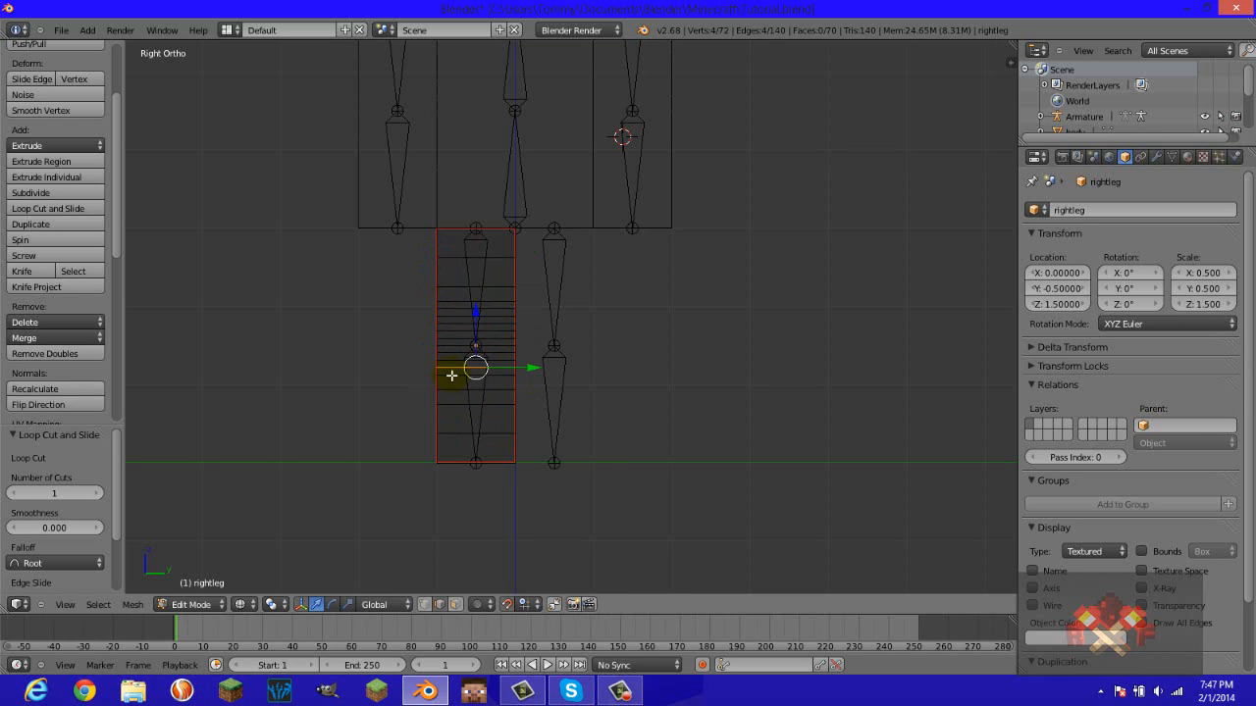
Duplicate the right leg in Object mode and place the copy 1.000 unit along Y over the other leg's bones.
key(Tab)
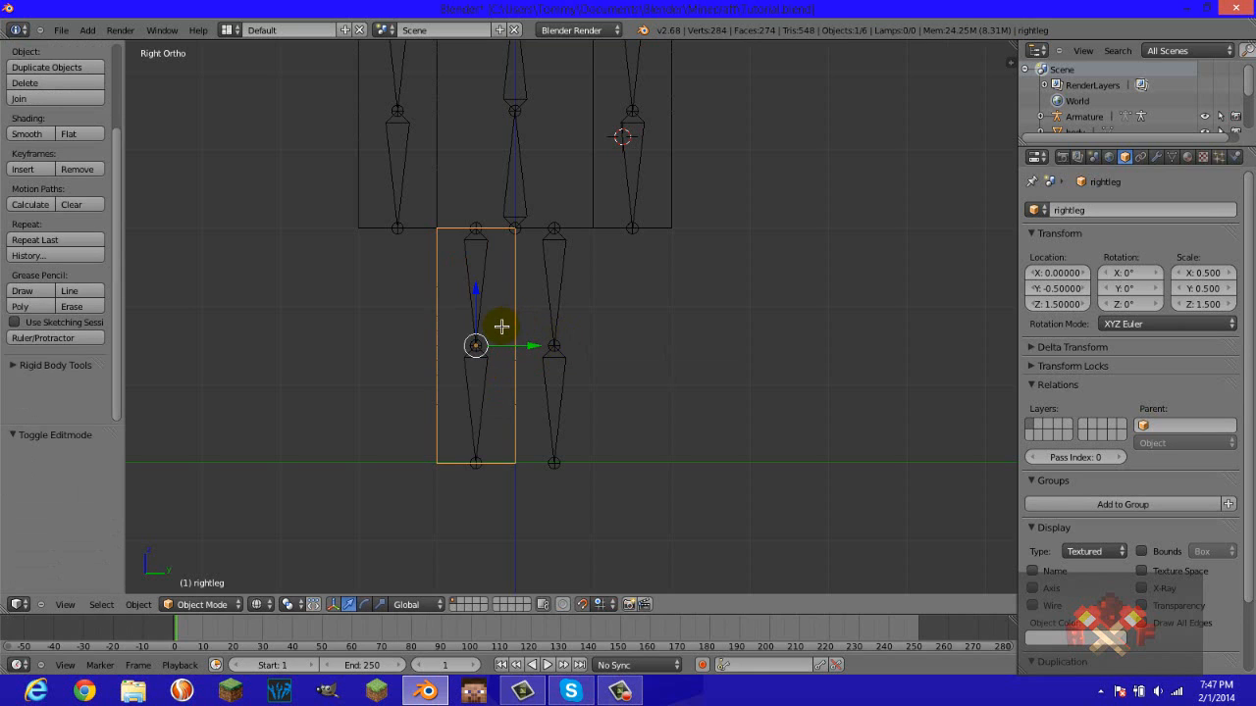
key(shift+d)
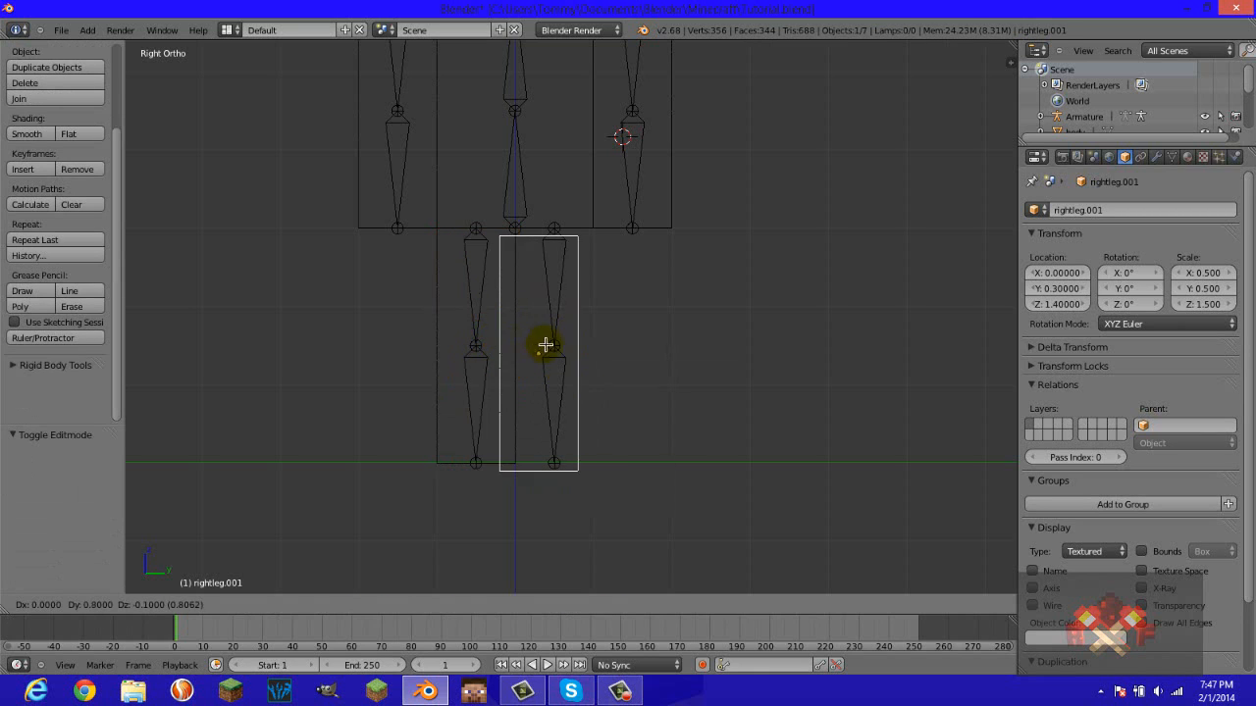
click(554, 344)
Put the armature in Edit mode and select the bottom tip of the right arm's lower bone.
scroll(555, 341, down, 3)
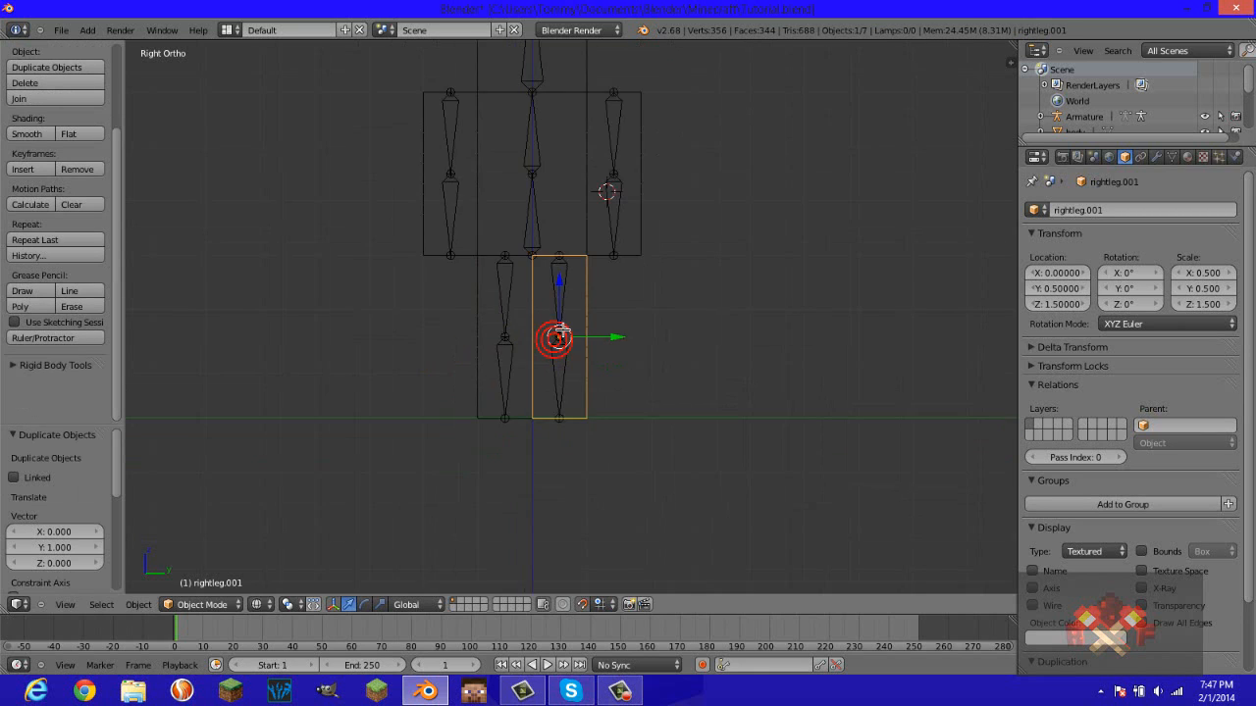
shift+middle_drag(602, 322, 601, 423)
scroll(601, 423, down, 1)
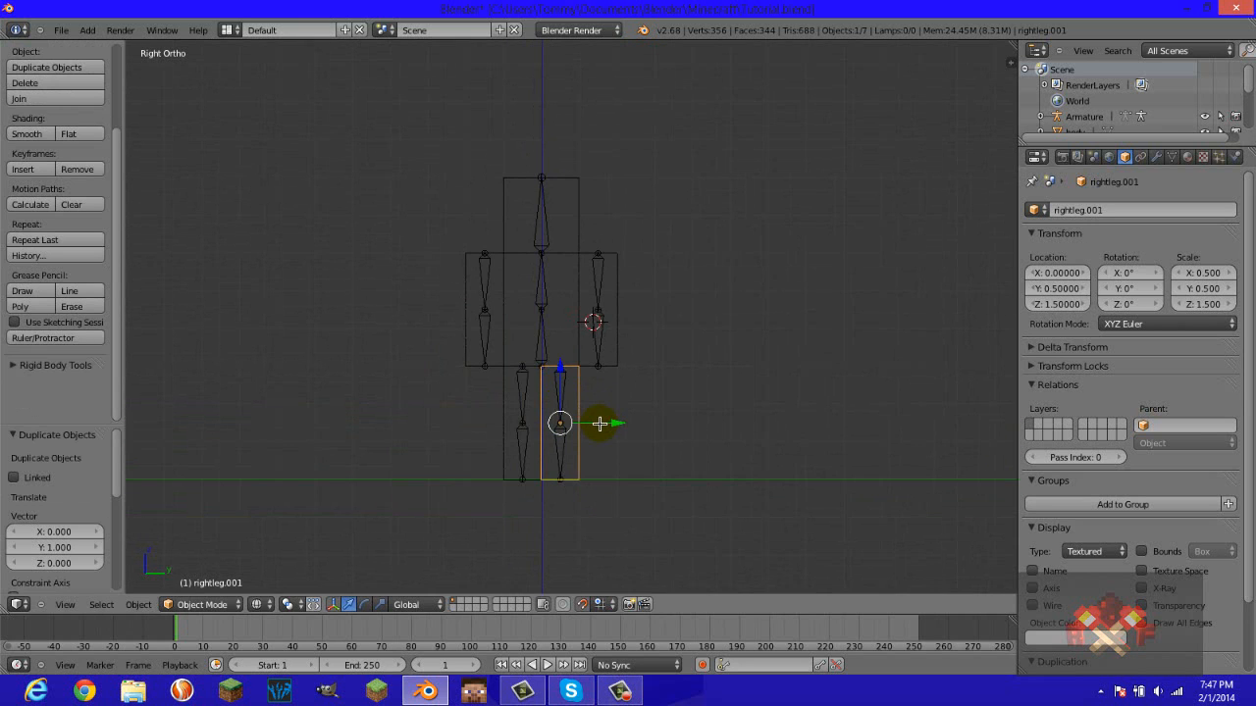
scroll(598, 422, down, 1)
scroll(592, 419, up, 4)
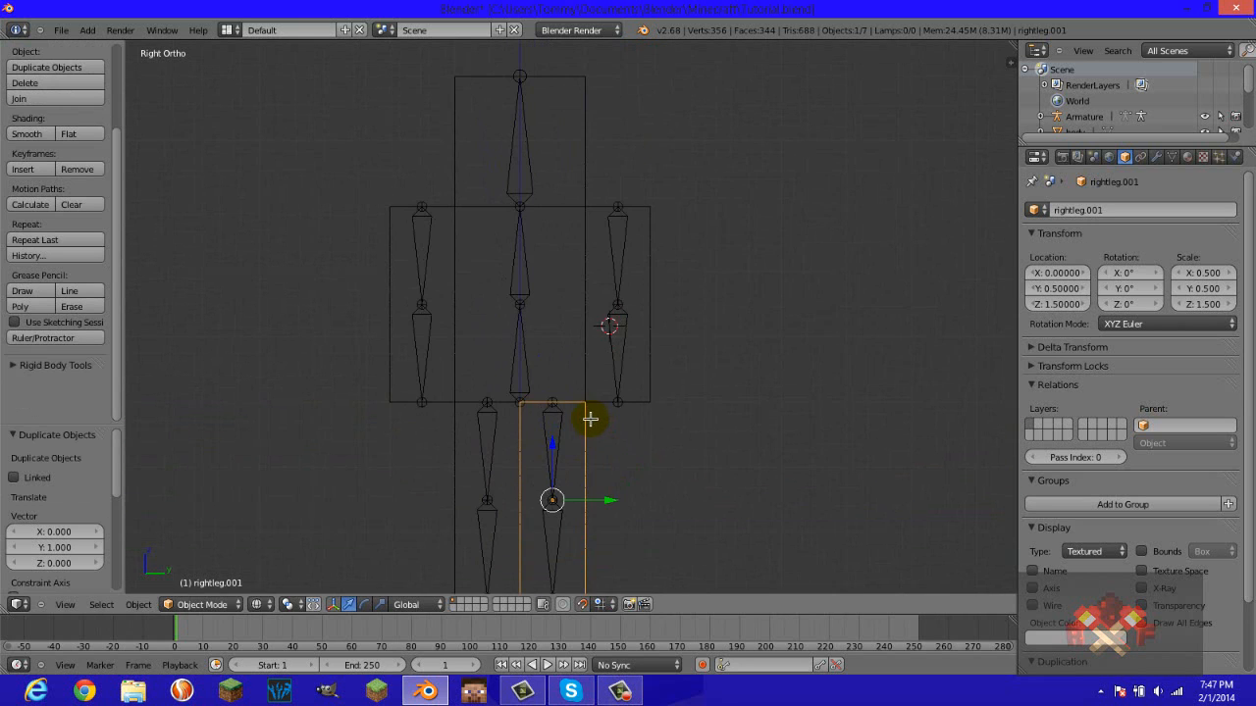
middle_drag(591, 418, 675, 389)
mouse_move(730, 459)
middle_down()
mouse_move(754, 471)
mouse_move(718, 440)
middle_up()
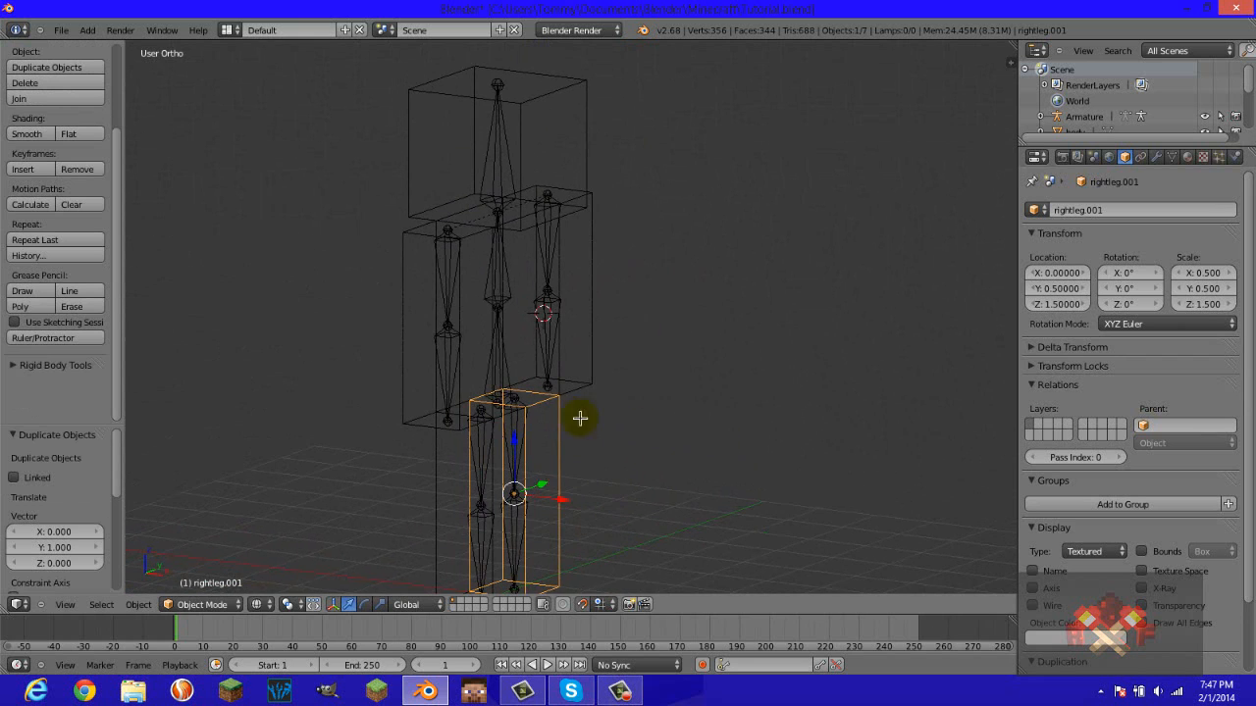
right_click(448, 420)
key(Tab)
right_click(449, 423)
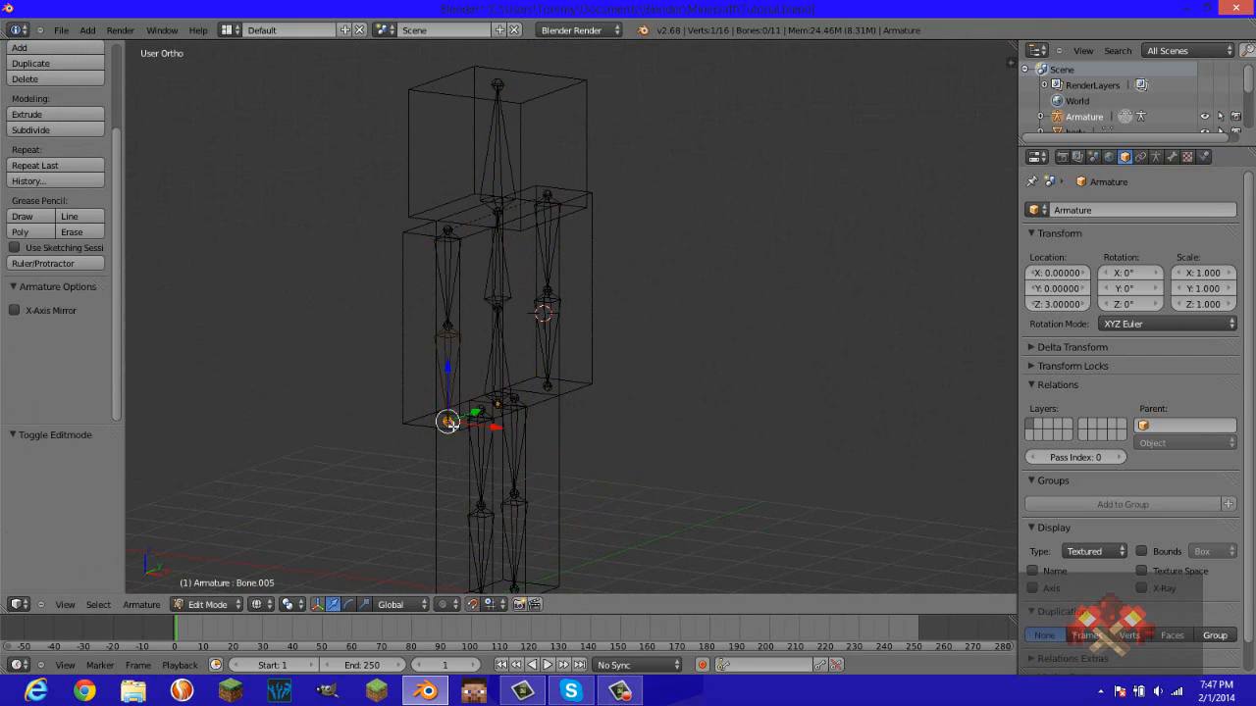
Extrude 0.500-unit bones along X from the bottom tips of both arms' and both legs' lower bones.
shift+right_click(544, 386)
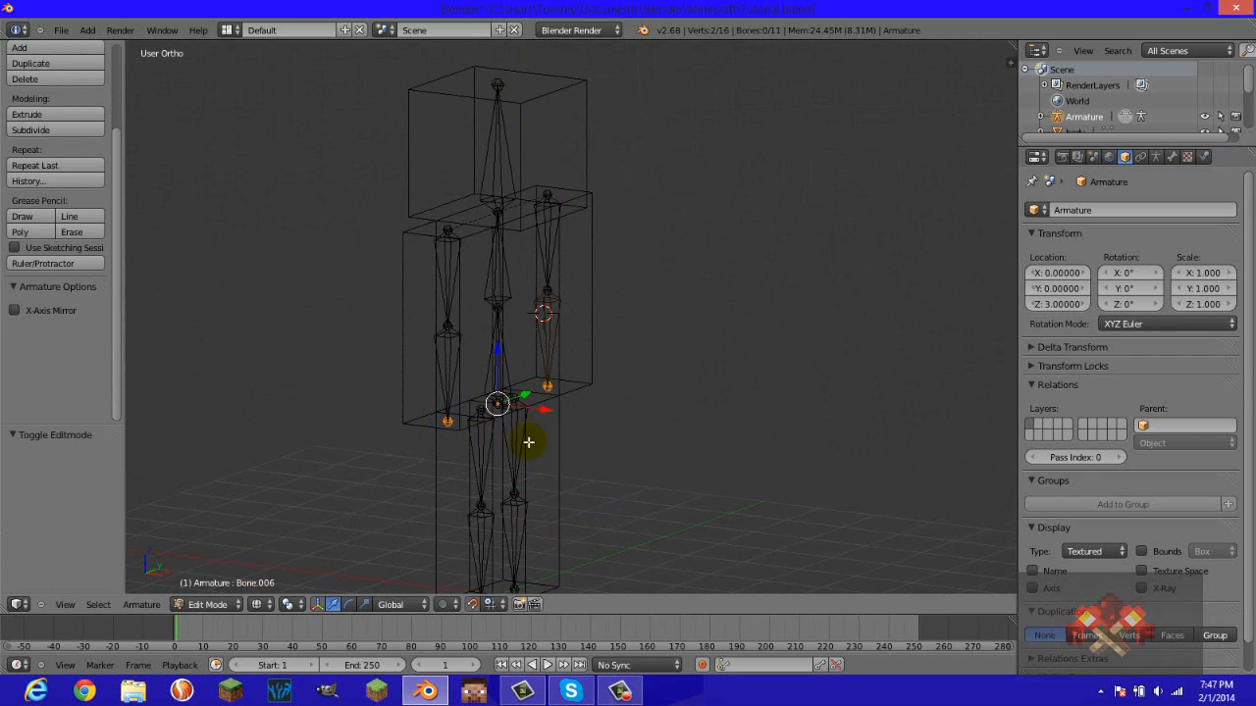
shift+middle_drag(530, 463, 533, 353)
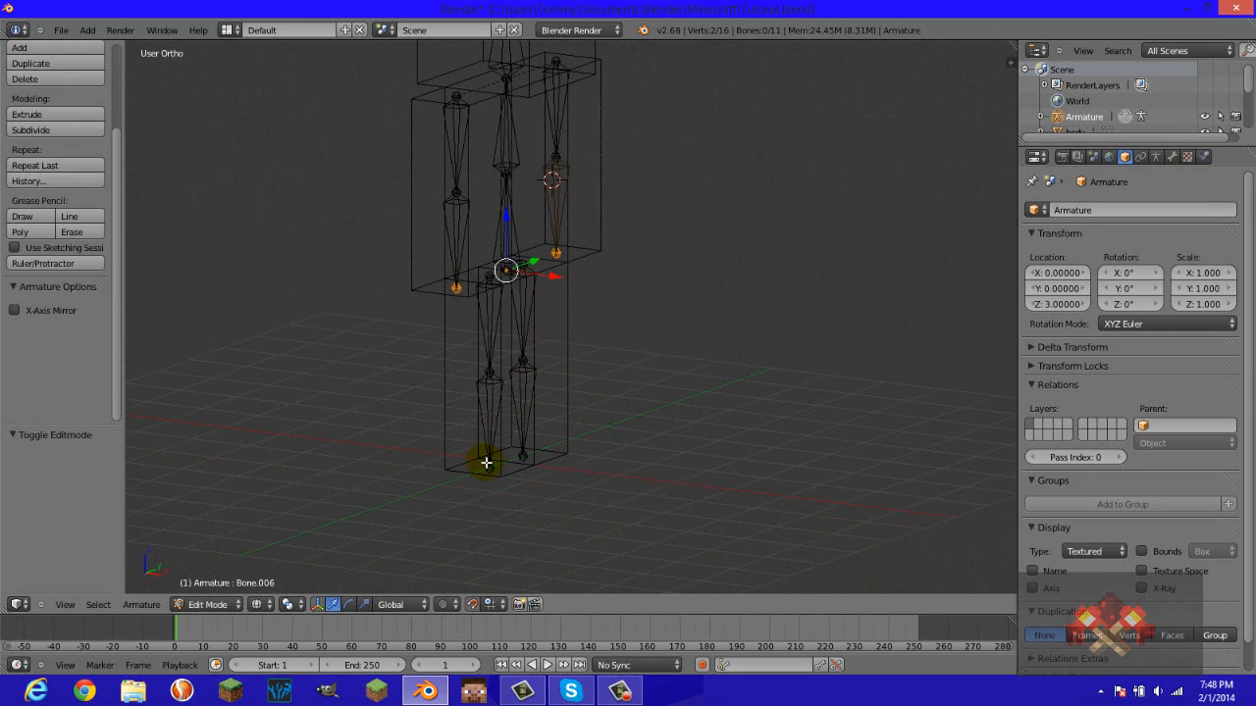
right_click(454, 286)
shift+right_click(555, 256)
shift+right_click(490, 468)
shift+right_click(520, 457)
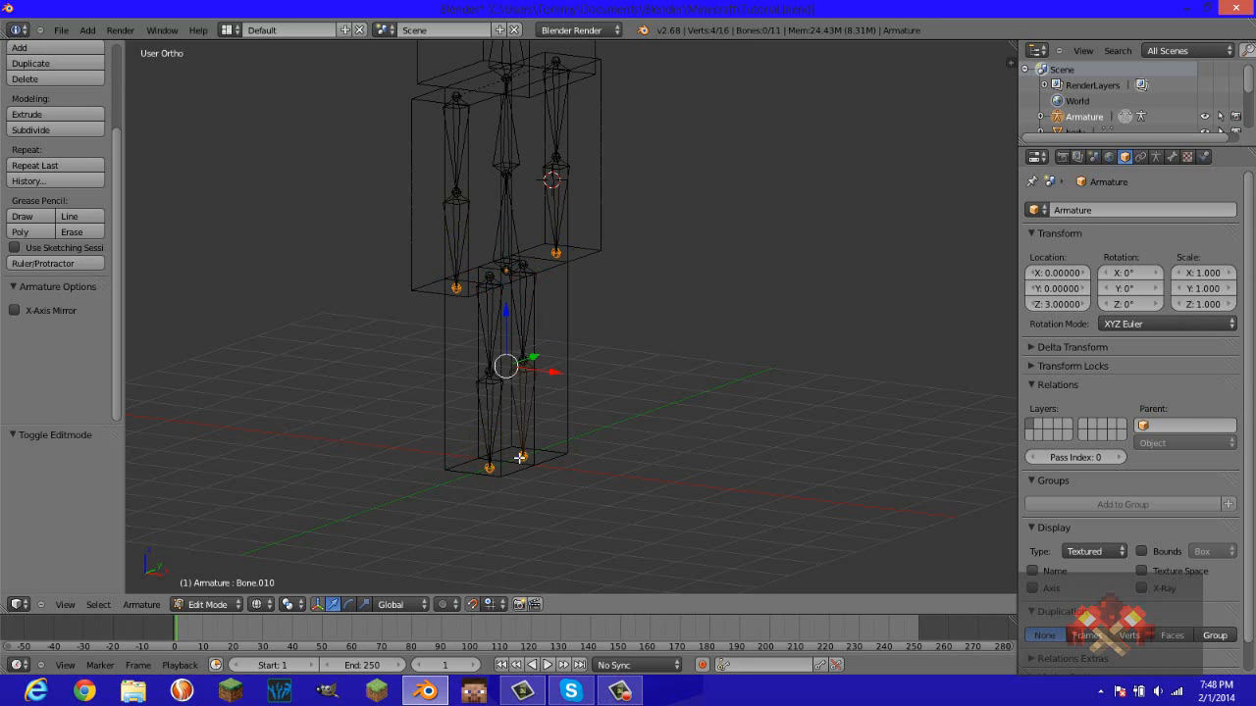
key(KP_1)
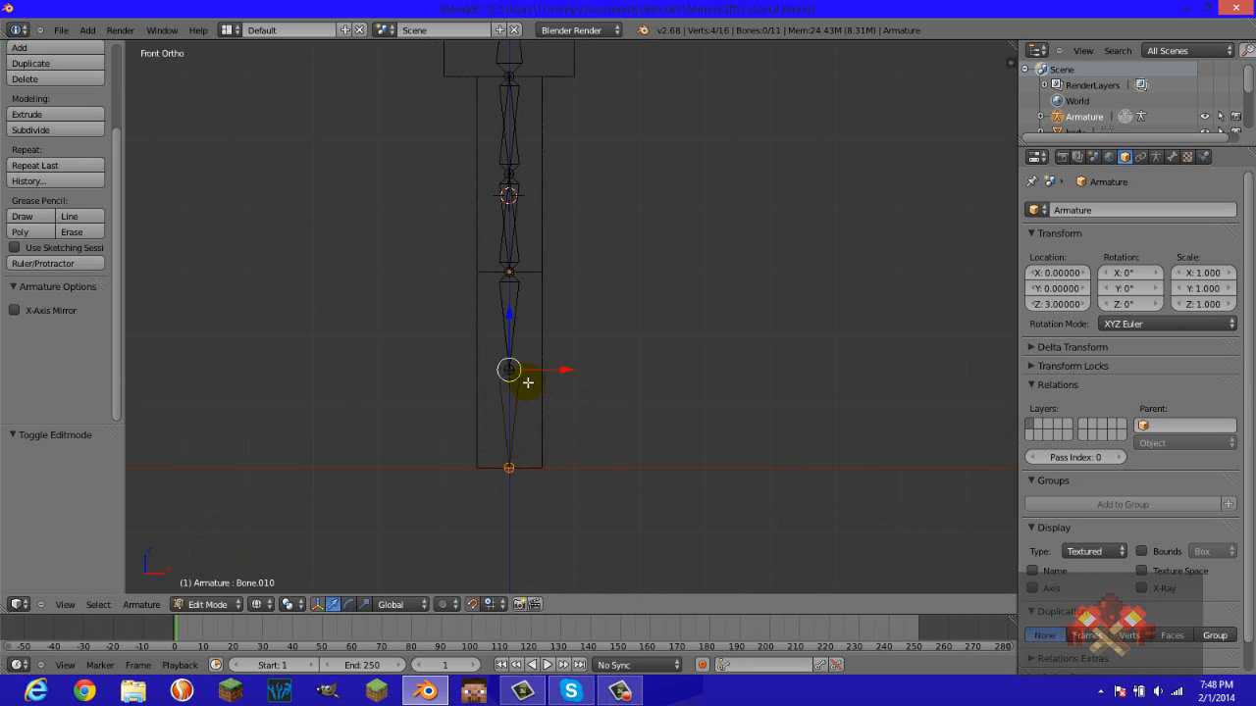
scroll(525, 375, up, 3)
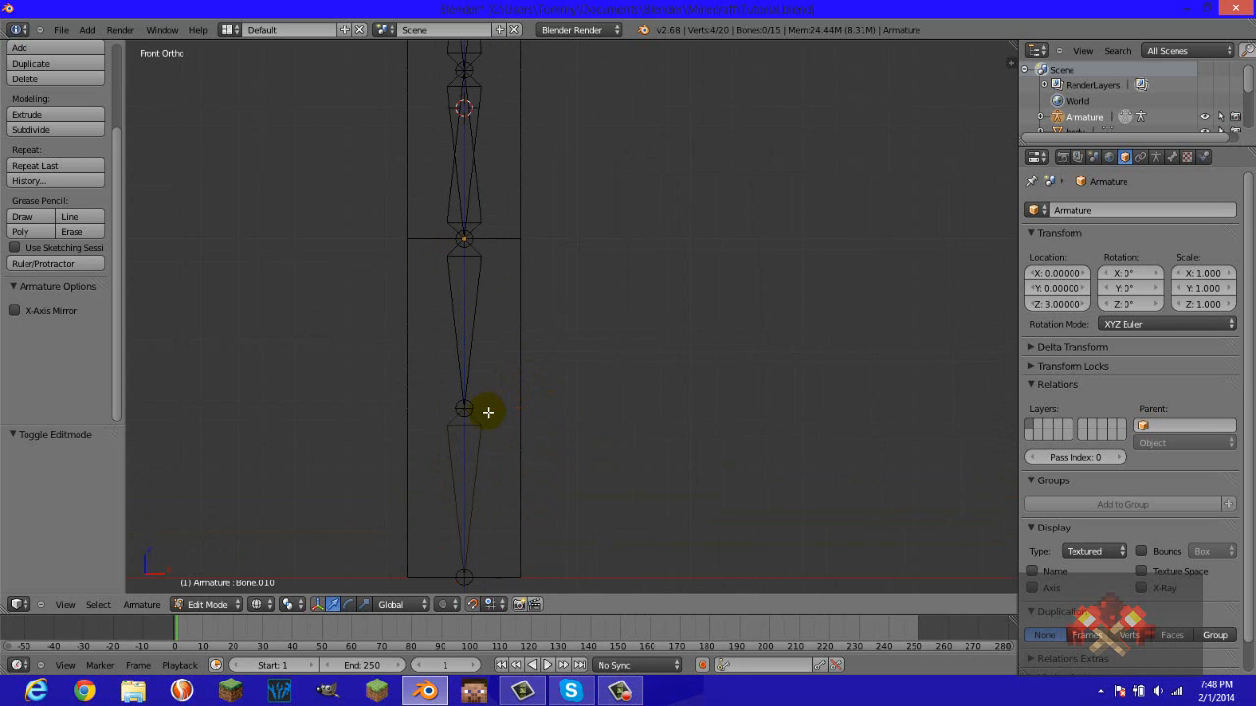
key(e)
click(541, 412)
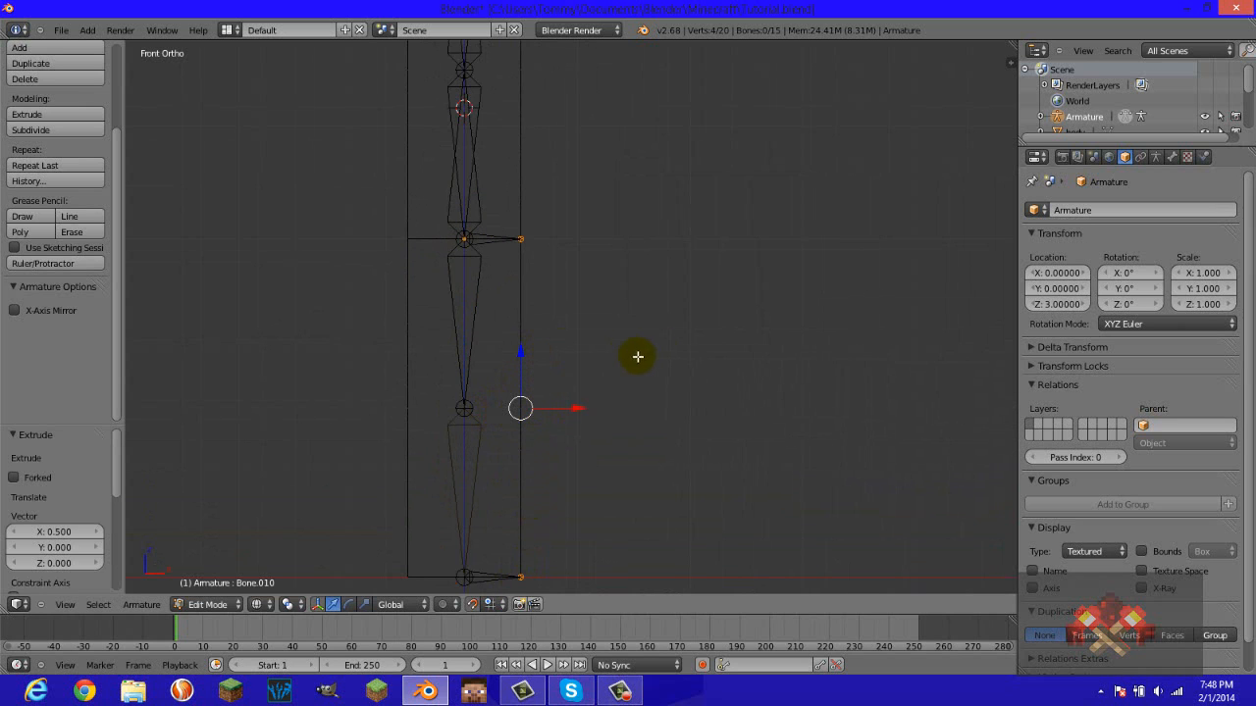
Rename the bone inside the head cube as head.
middle_drag(639, 356, 415, 356)
right_click(384, 296)
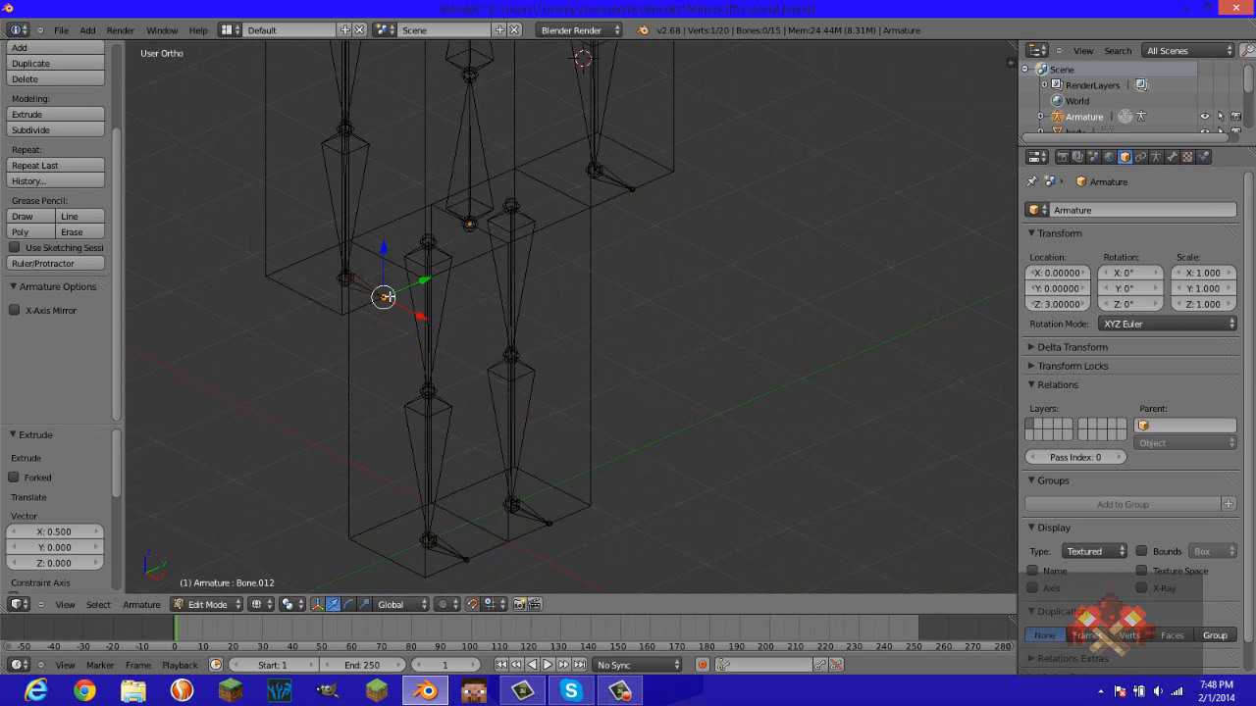
scroll(432, 317, down, 6)
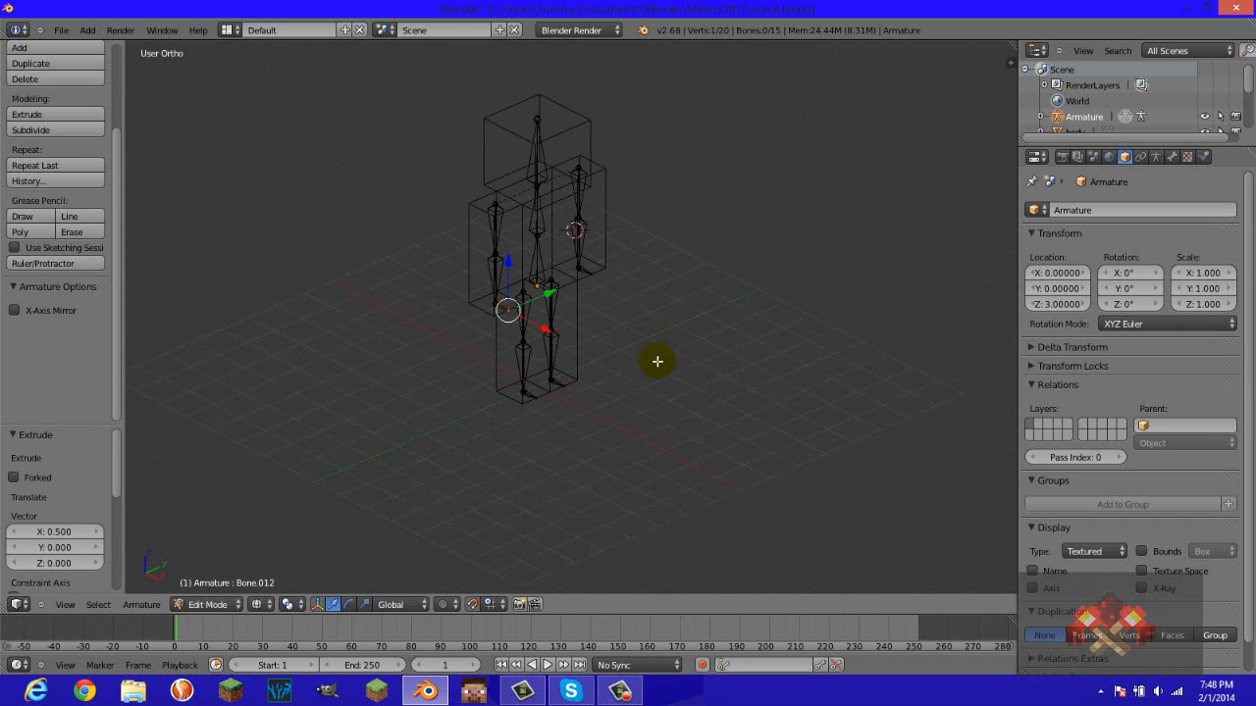
middle_drag(657, 360, 600, 320)
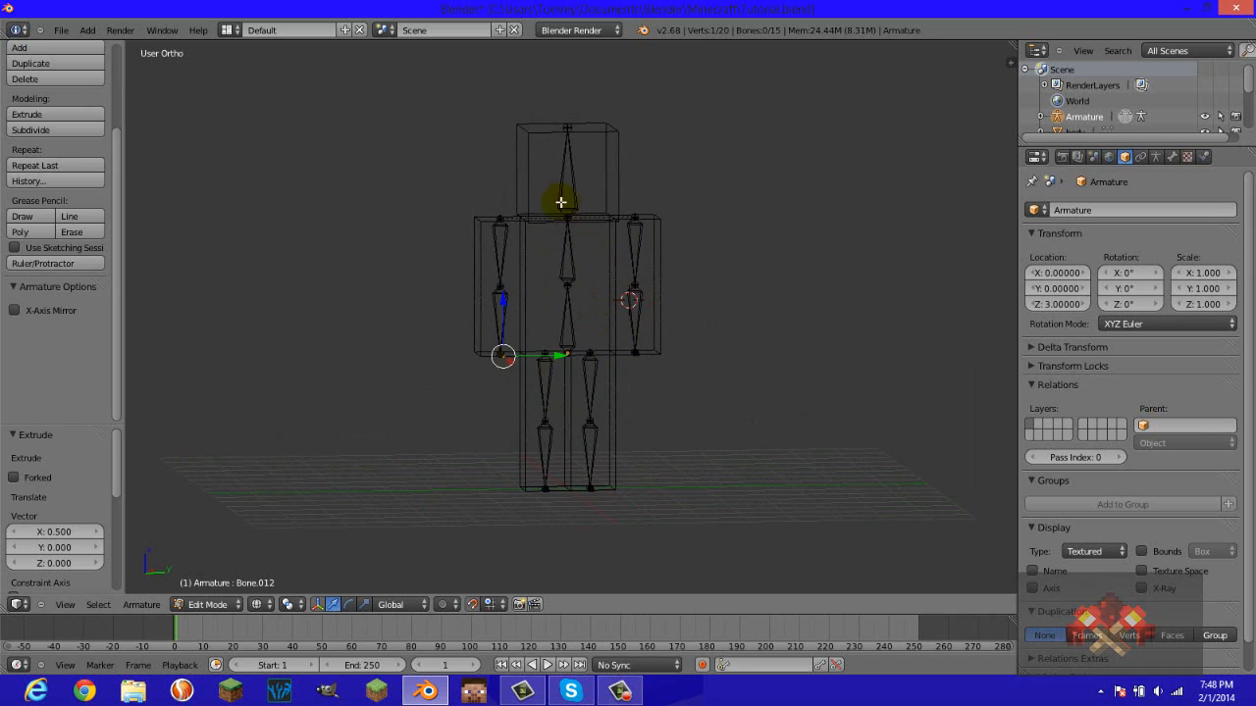
right_click(565, 193)
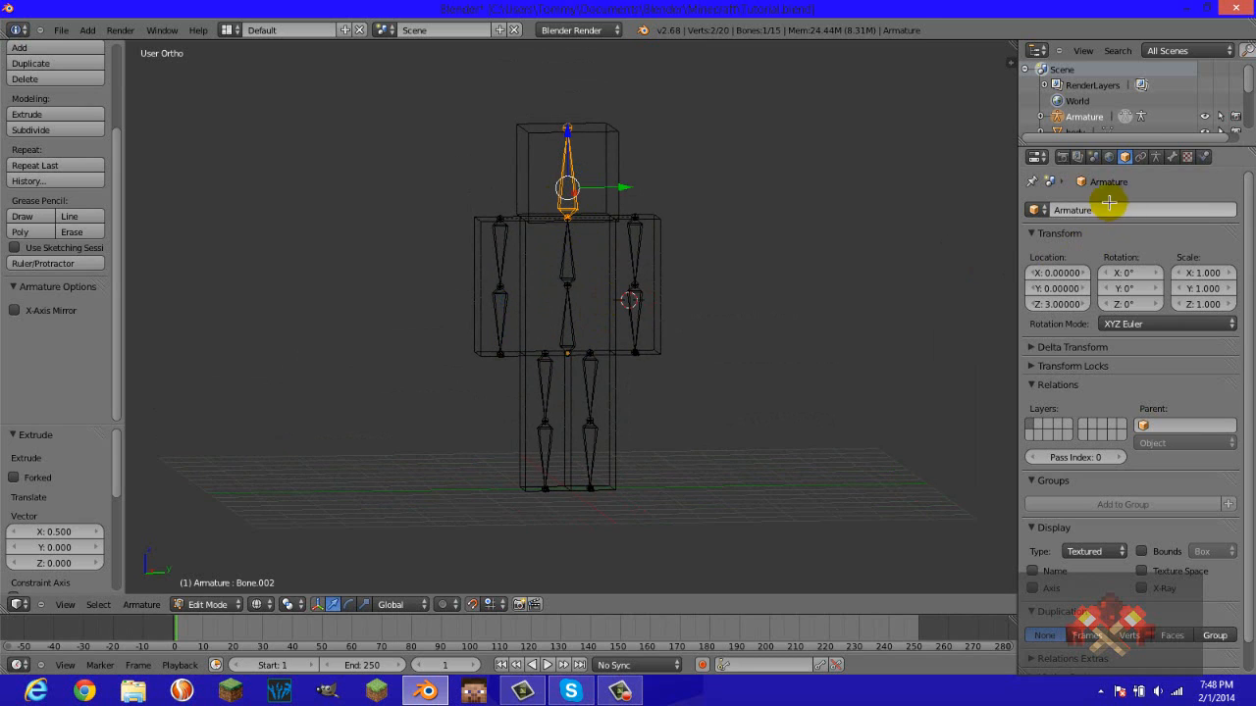
click(1170, 157)
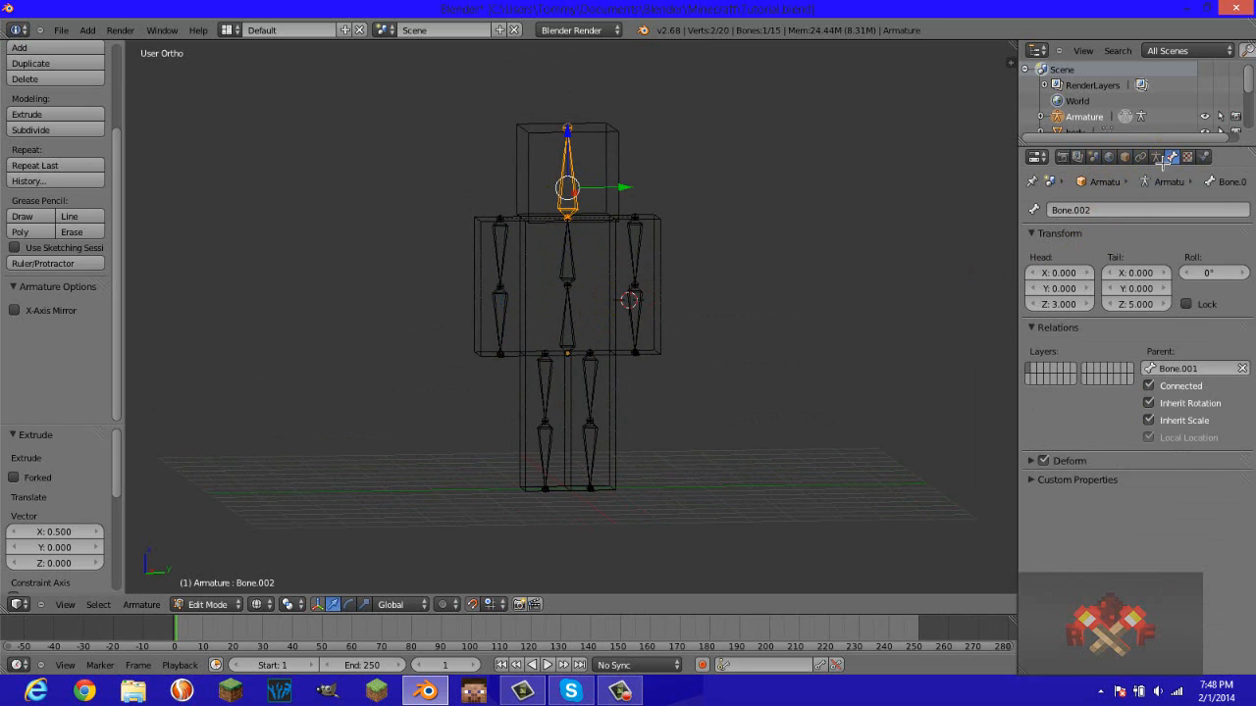
click(1094, 209)
text(he)
text(ad)
key(Return)
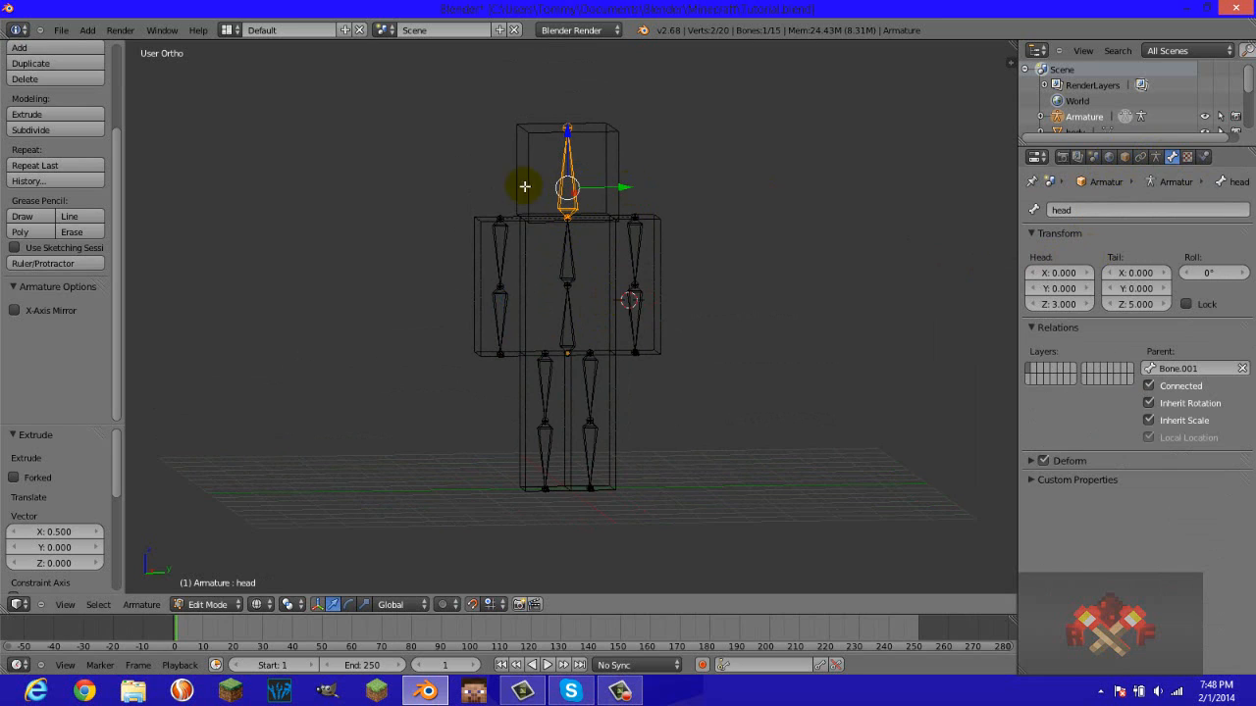
Rename the upper body bone, directly below the head bone, as torso.
right_click(567, 245)
click(1091, 208)
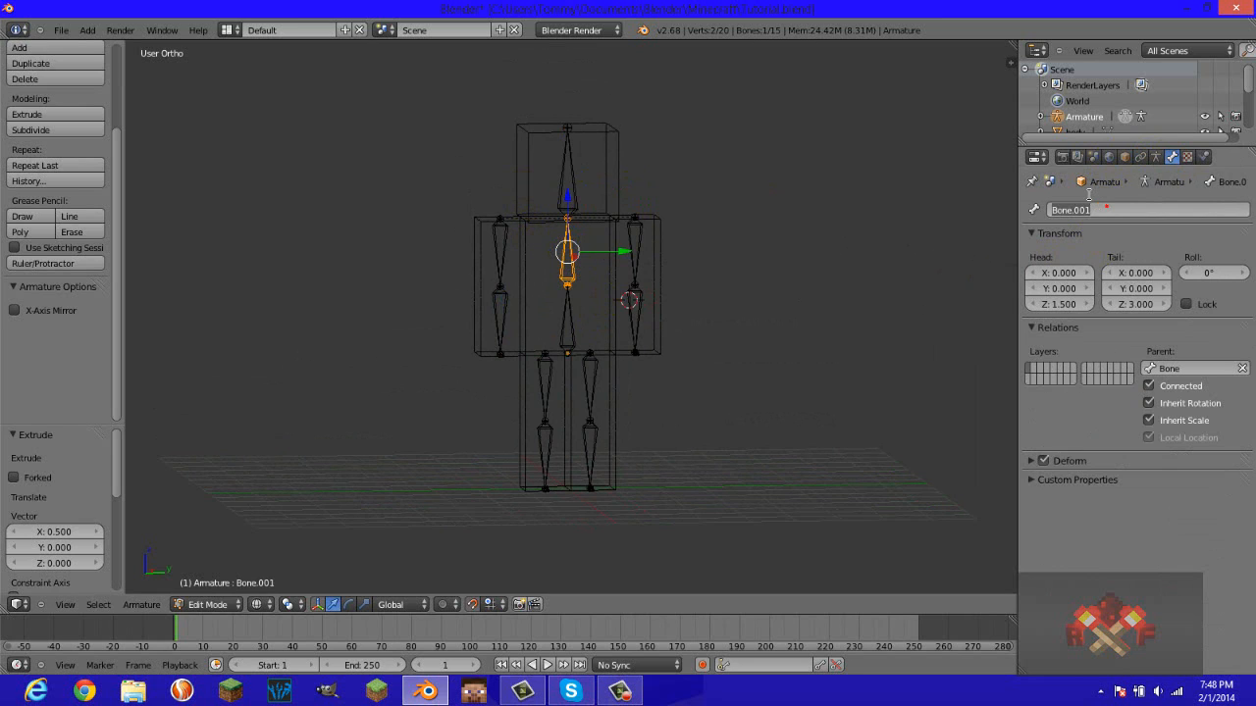
text(orso)
click(1090, 194)
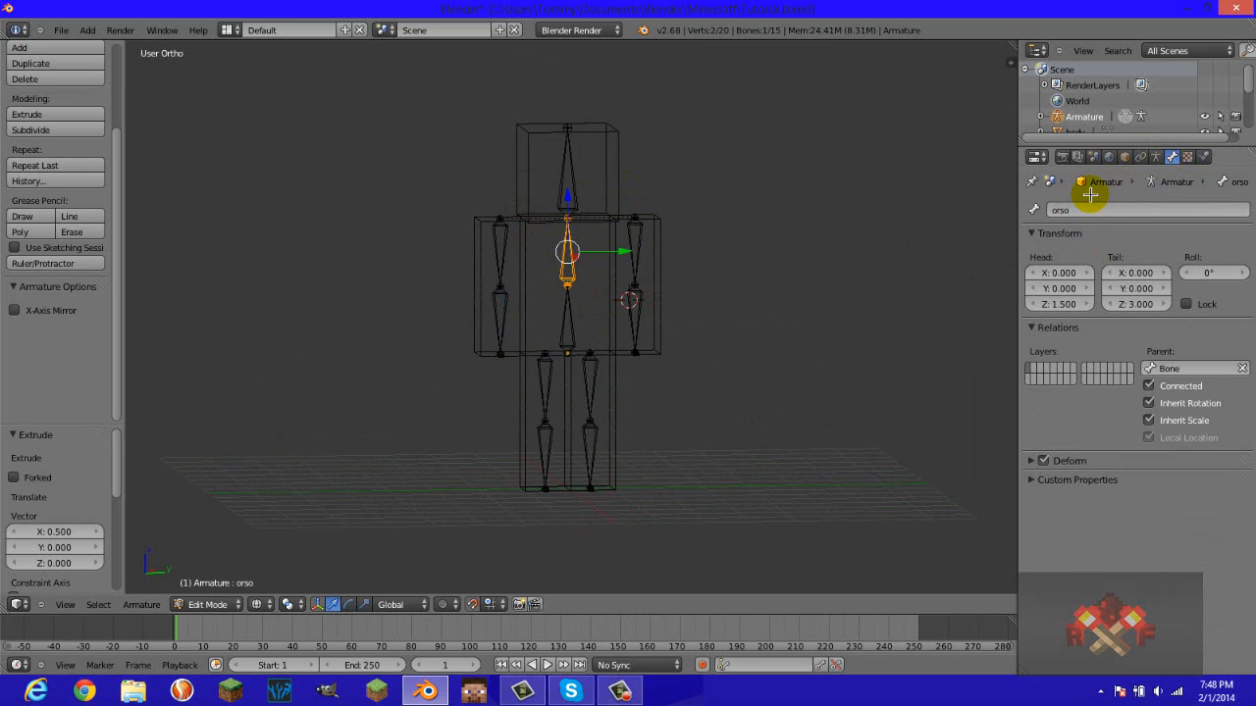
click(1074, 206)
key(BackSpace)
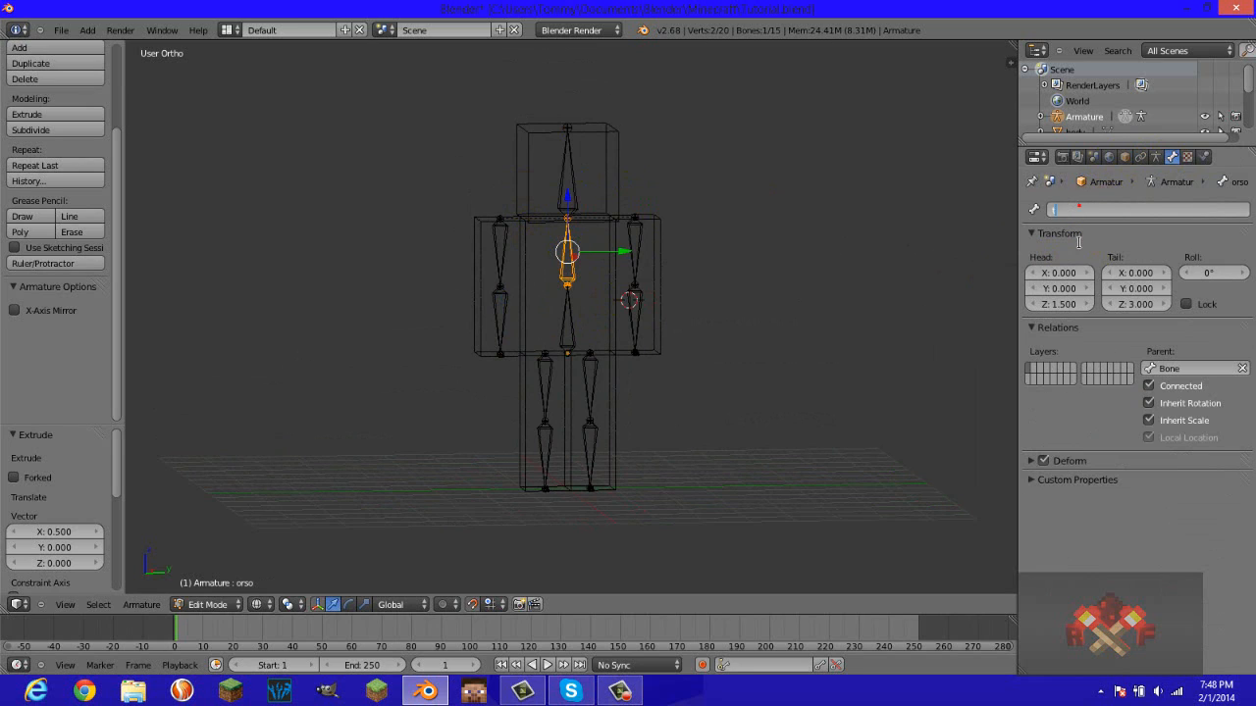
text(torso)
click(1079, 241)
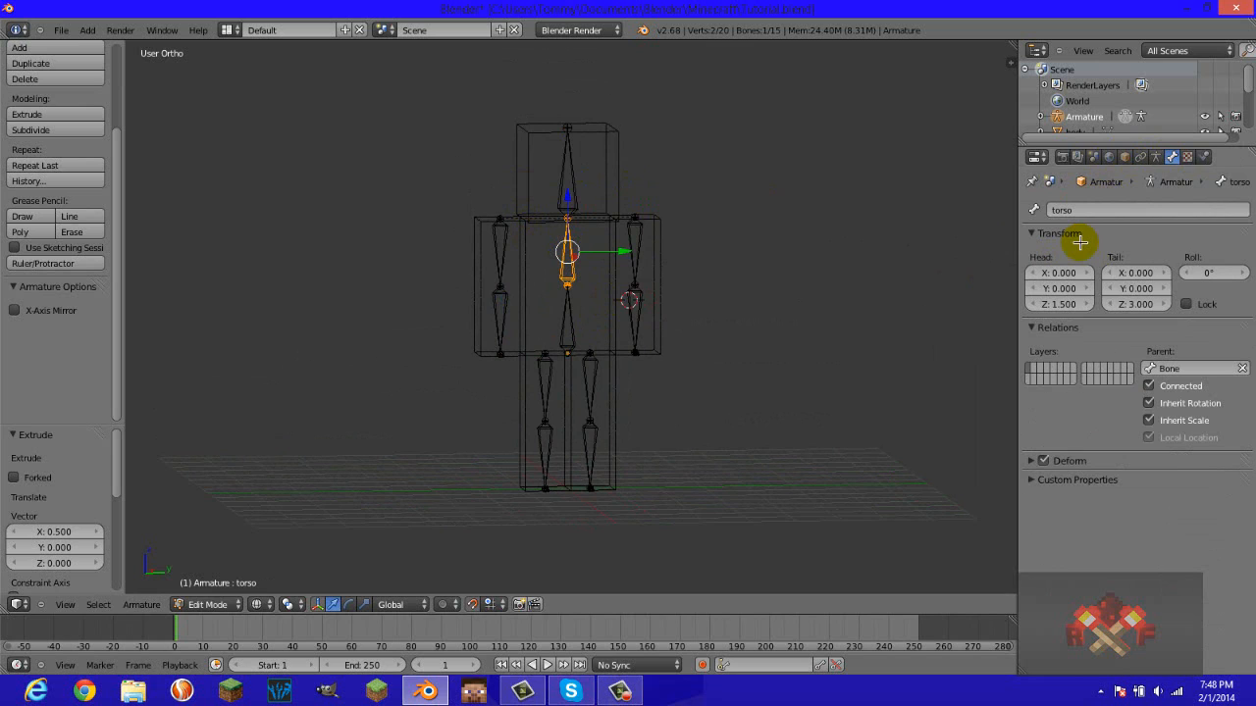
Rename the lower body bone as stomach.
right_click(562, 328)
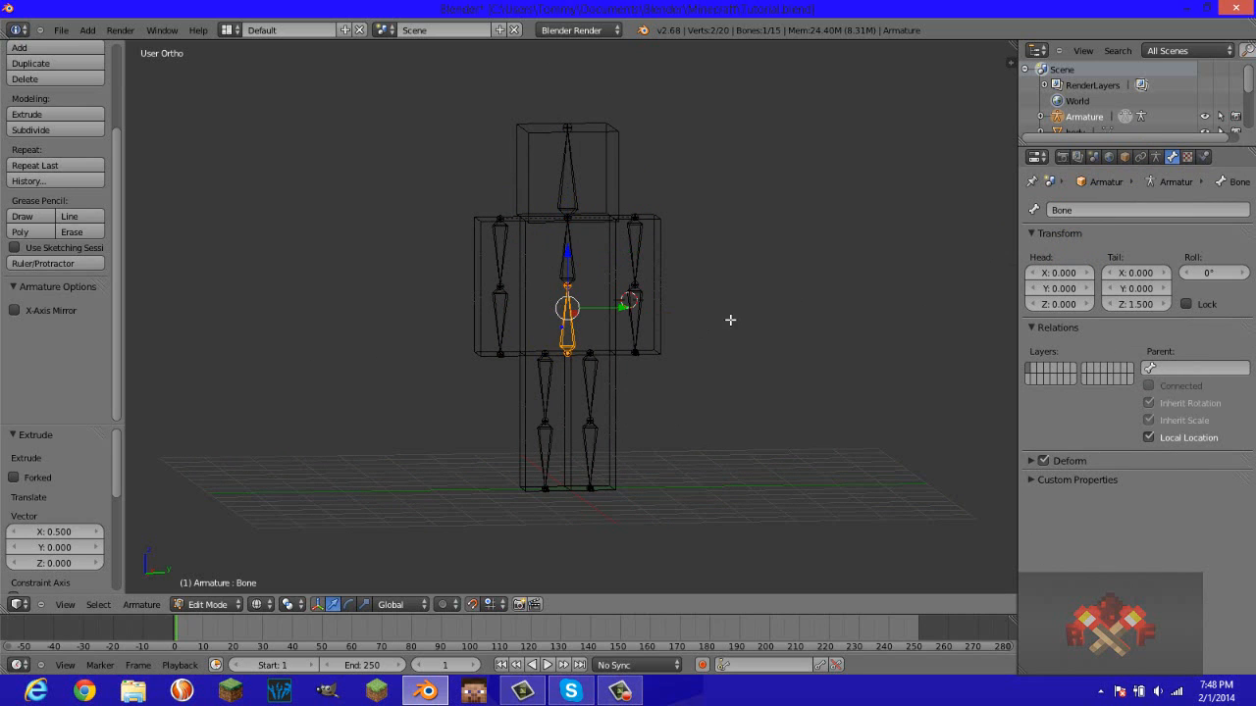
click(1075, 208)
text(s)
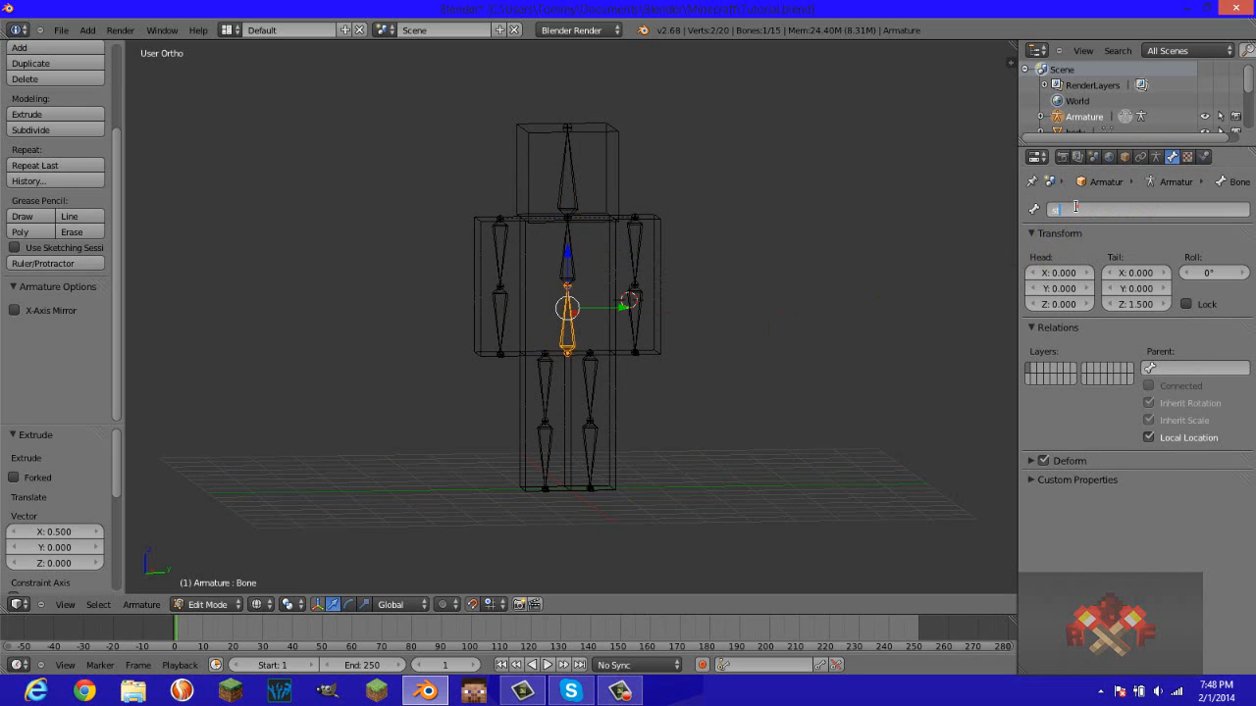
text(tomach)
key(Return)
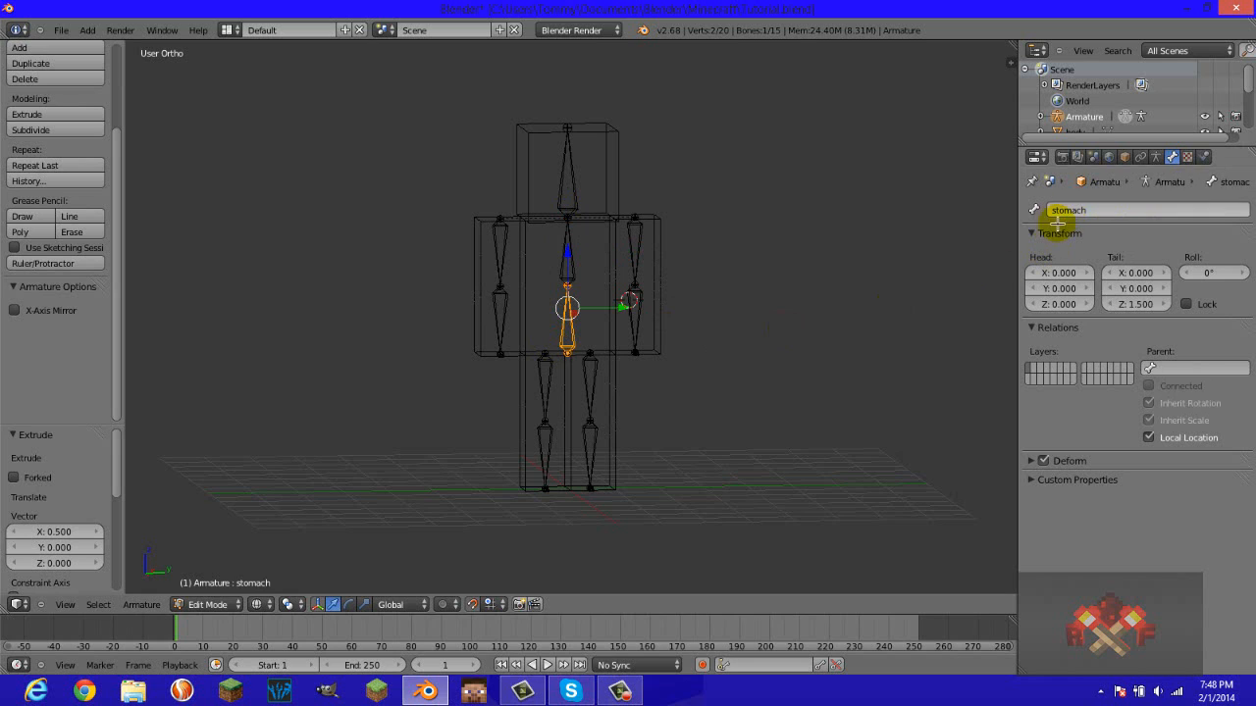
Rename the left arm's upper bone as upperarmleft.
right_click(634, 249)
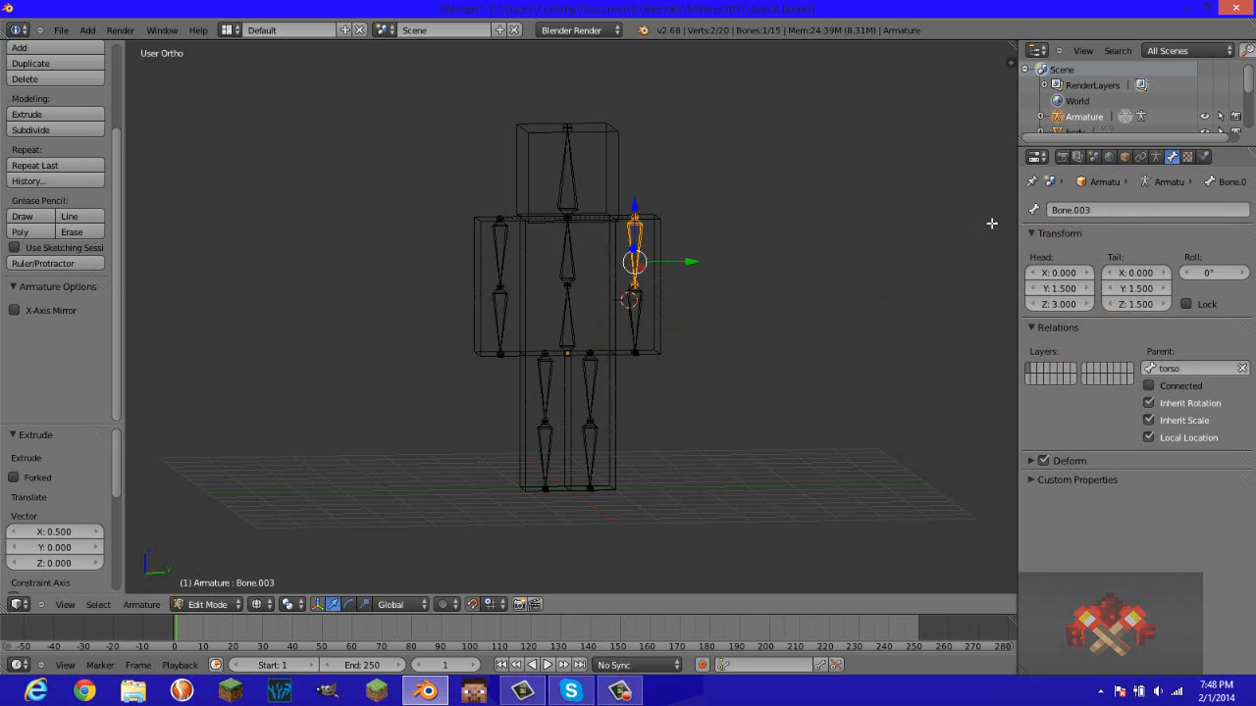
click(1071, 210)
text(uppe)
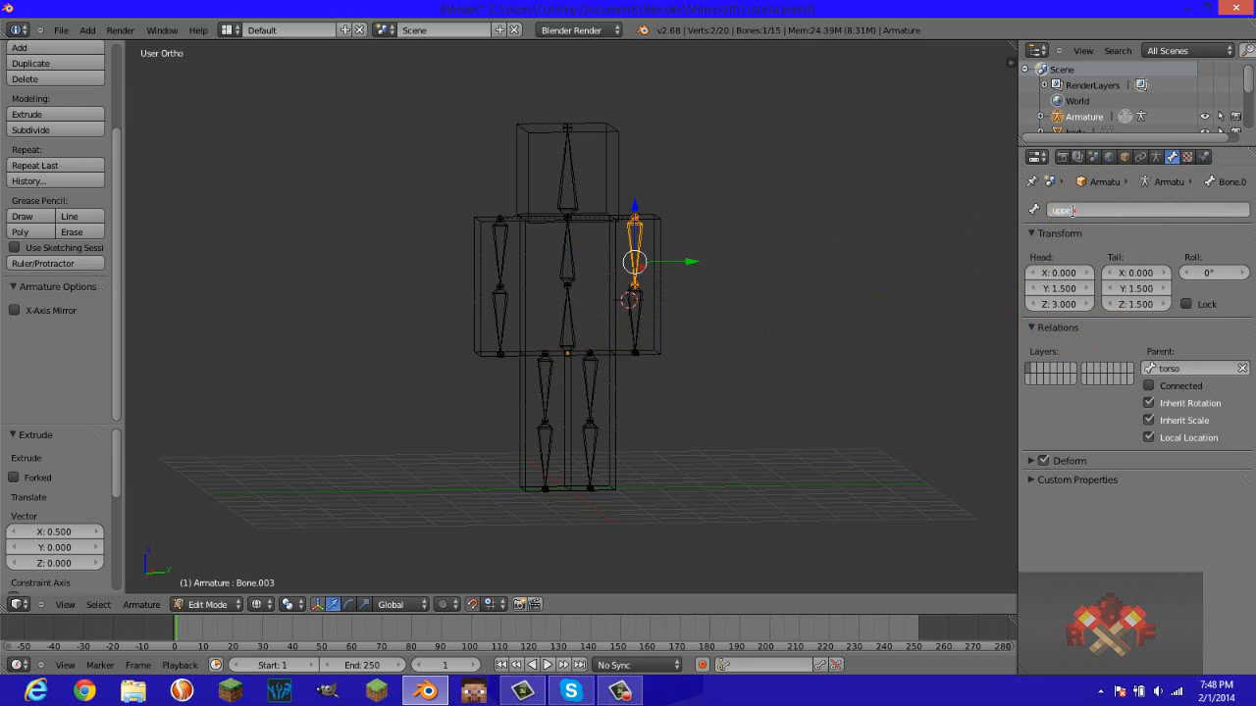
text(r)
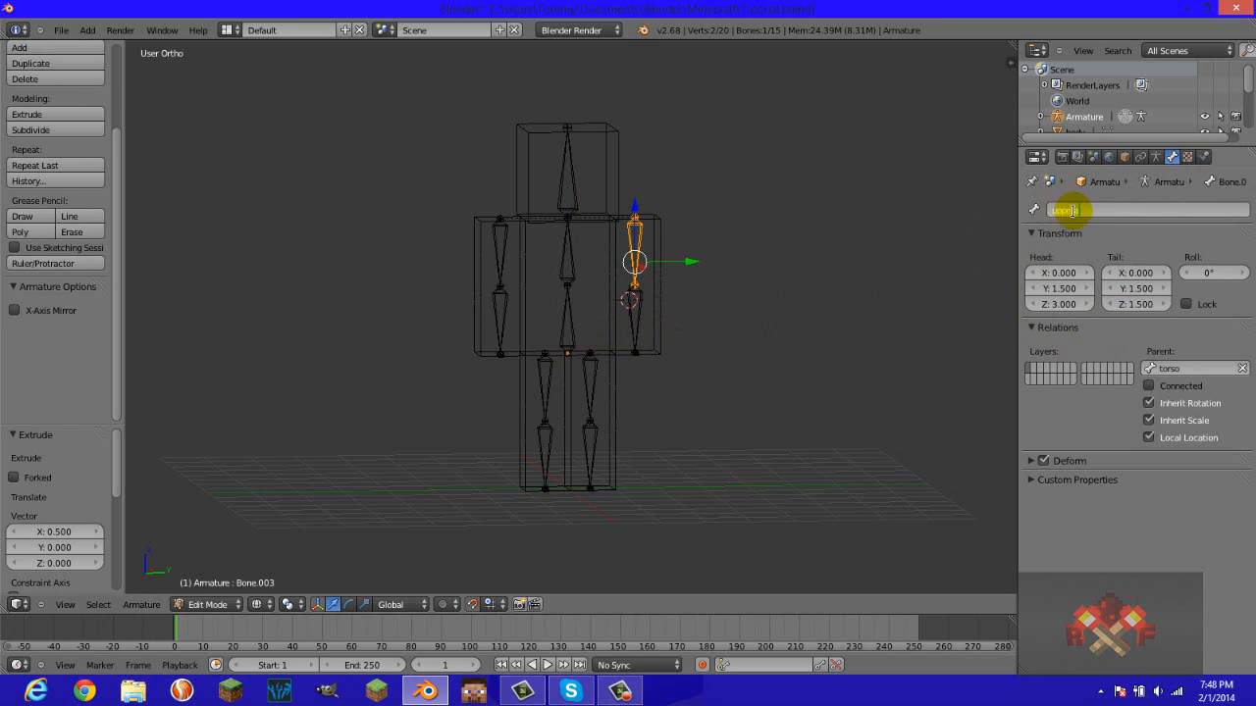
text(armleft)
key(Return)
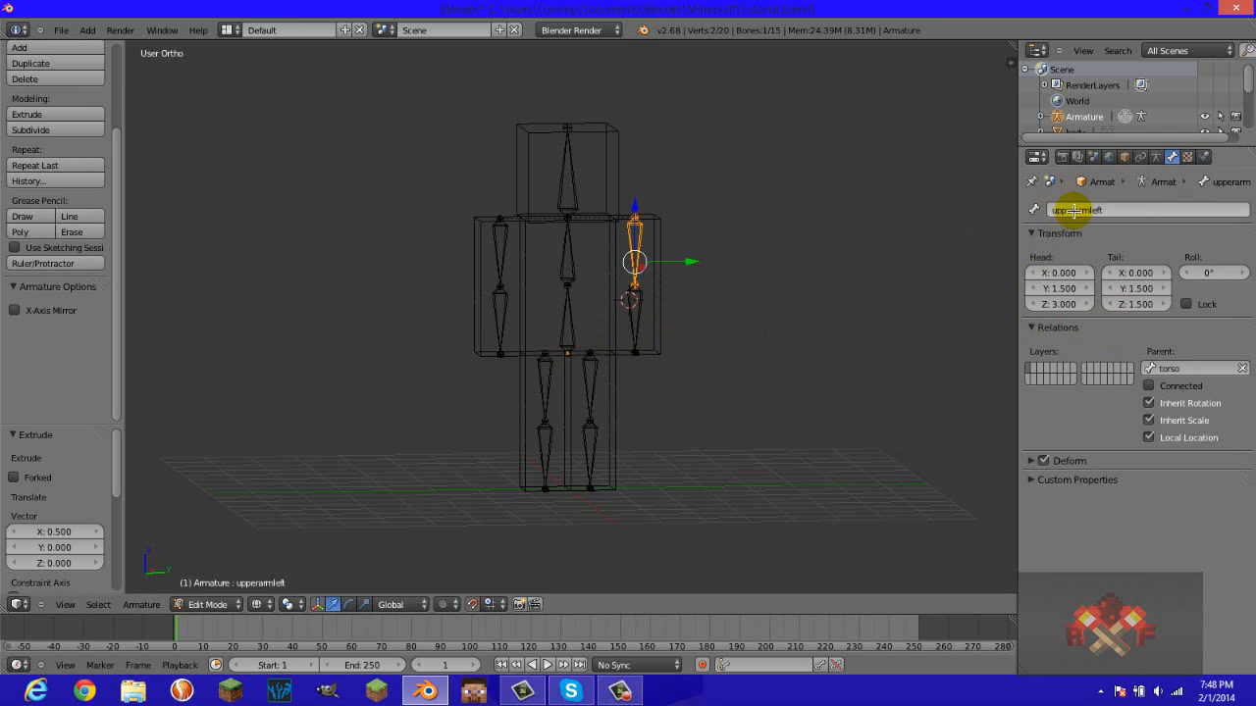
Rename the left arm's lower bone as lowerarmleft.
right_click(636, 315)
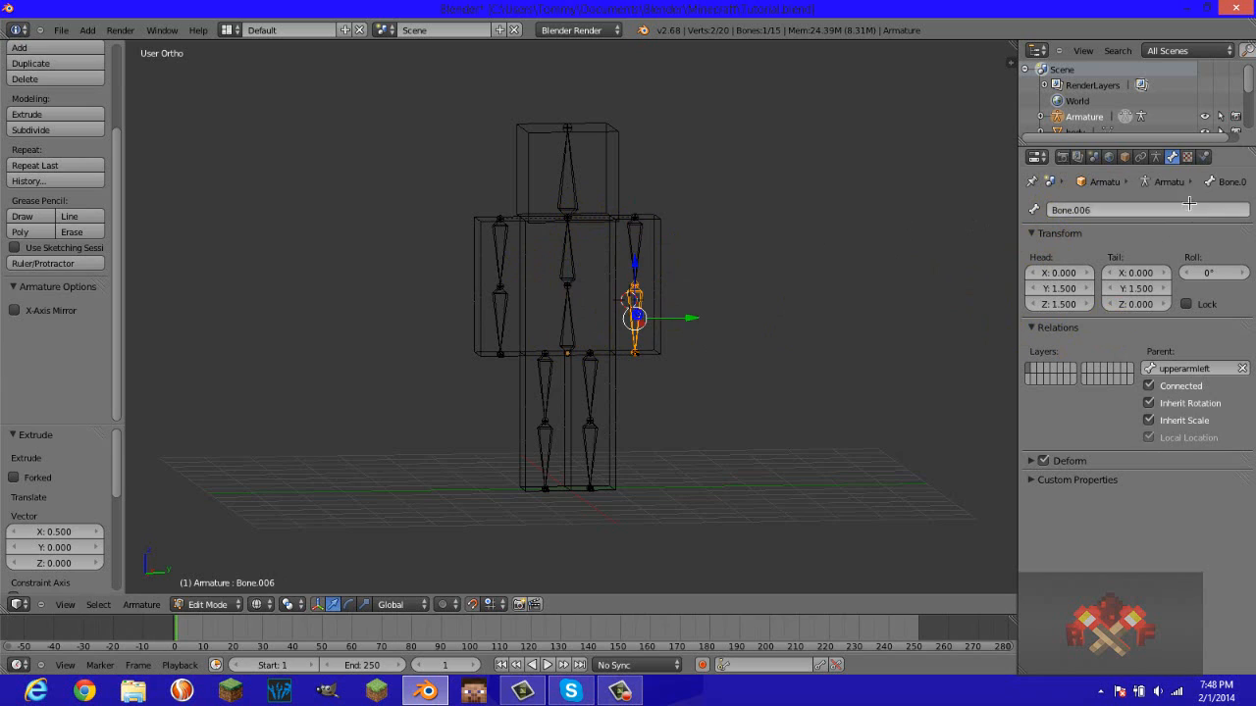
click(1189, 203)
key(BackSpace)
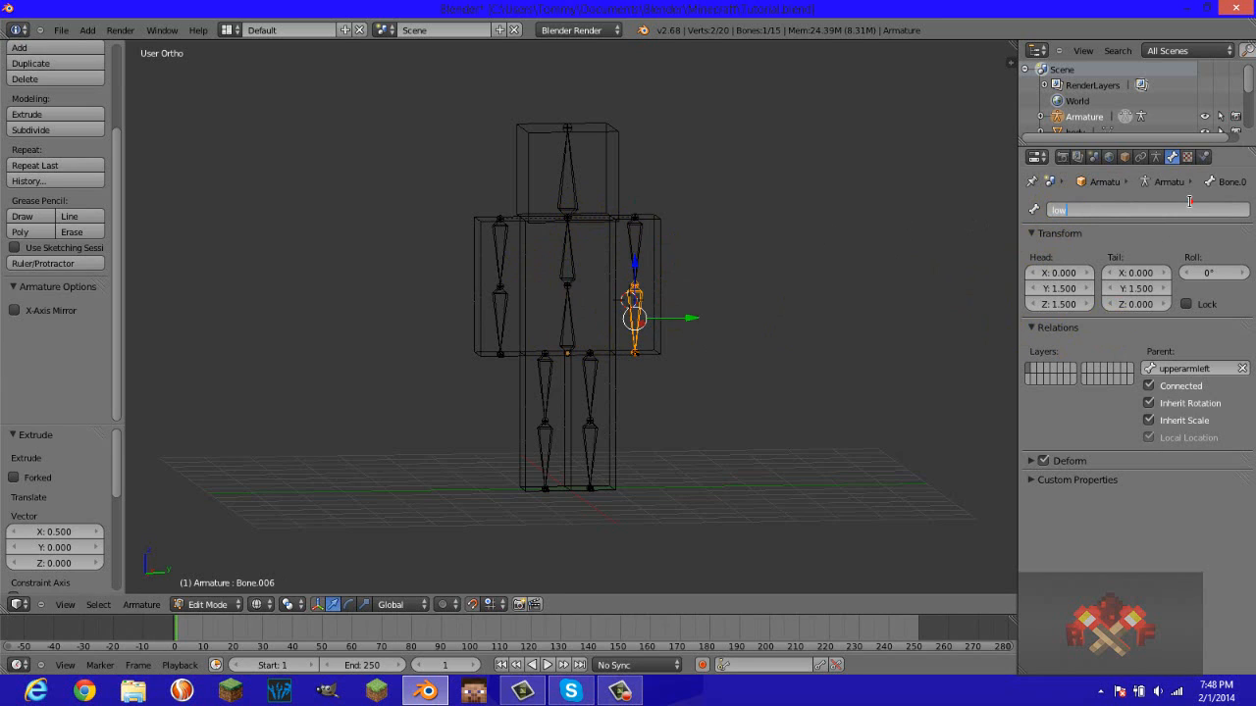
text(lowerarmlef)
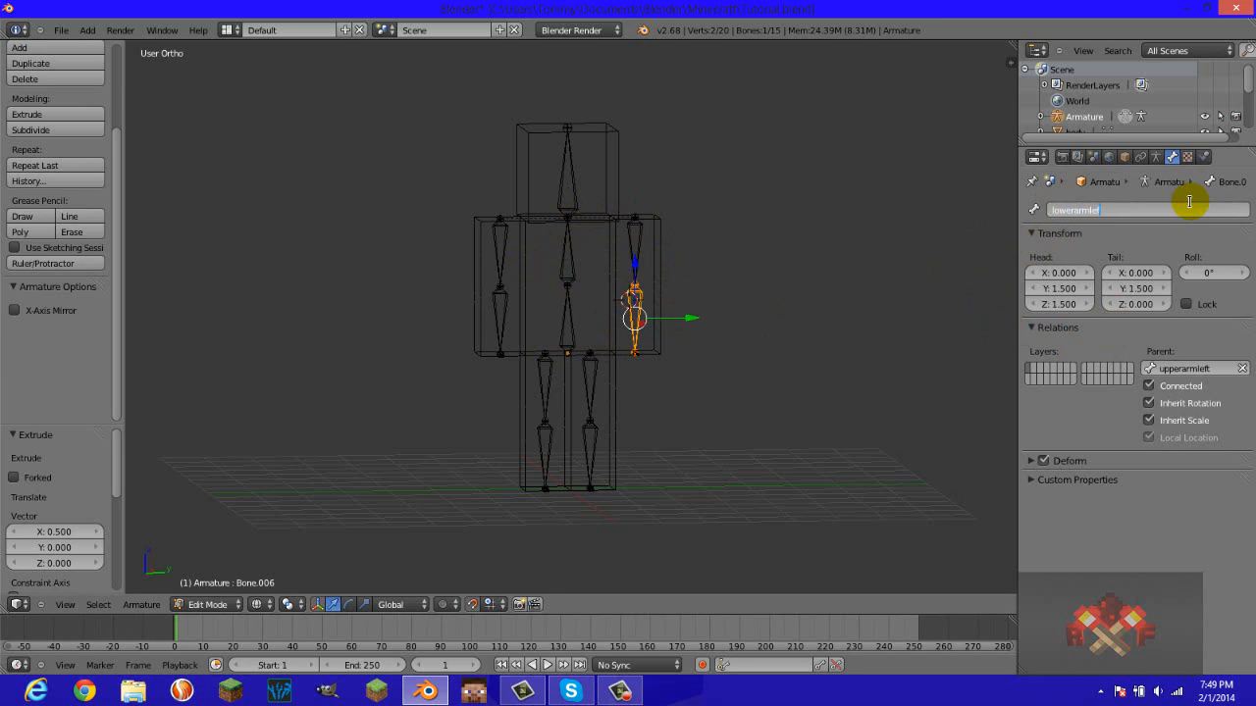
text(t)
key(Return)
Rename the right arm's upper bone as upperarmright.
right_click(504, 233)
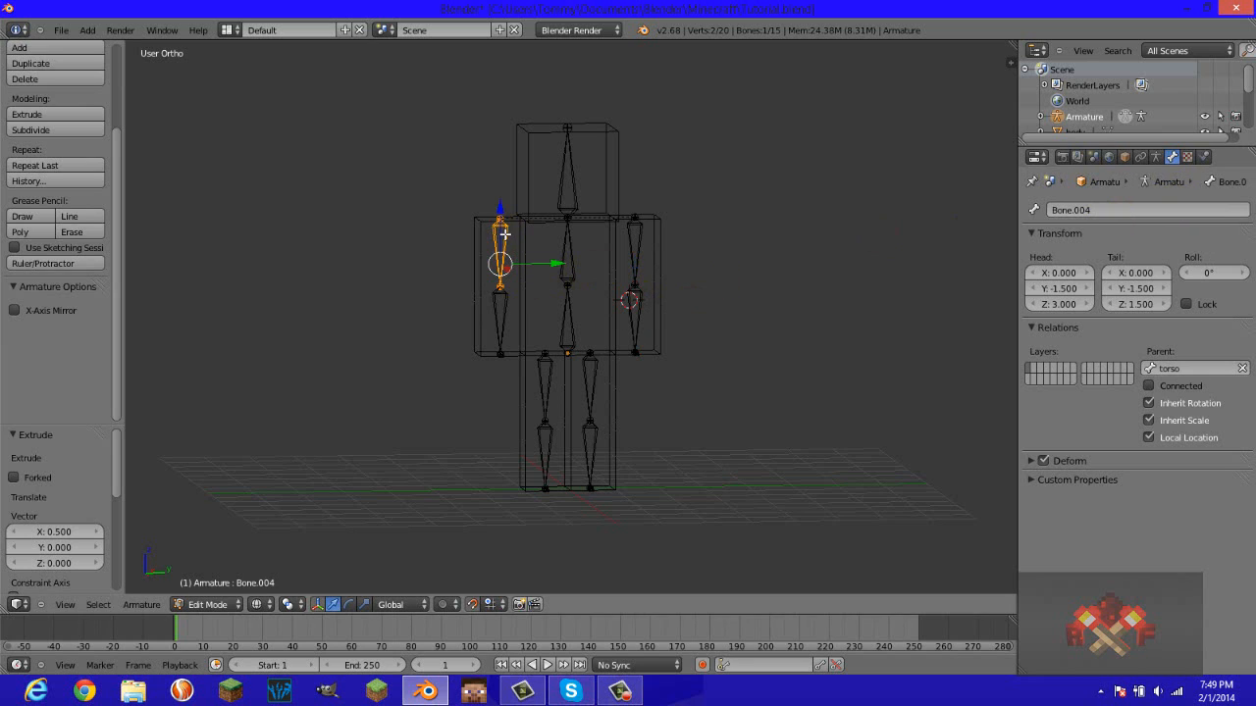
double_click(1160, 216)
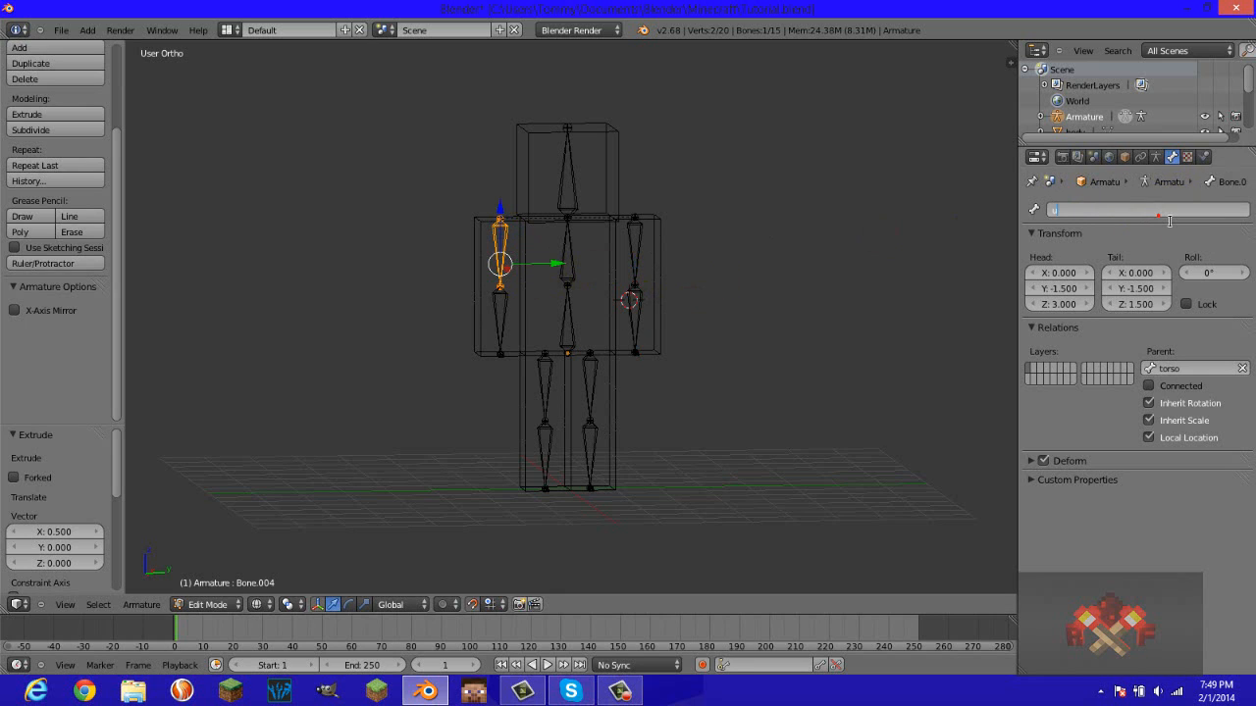
text(upperarm)
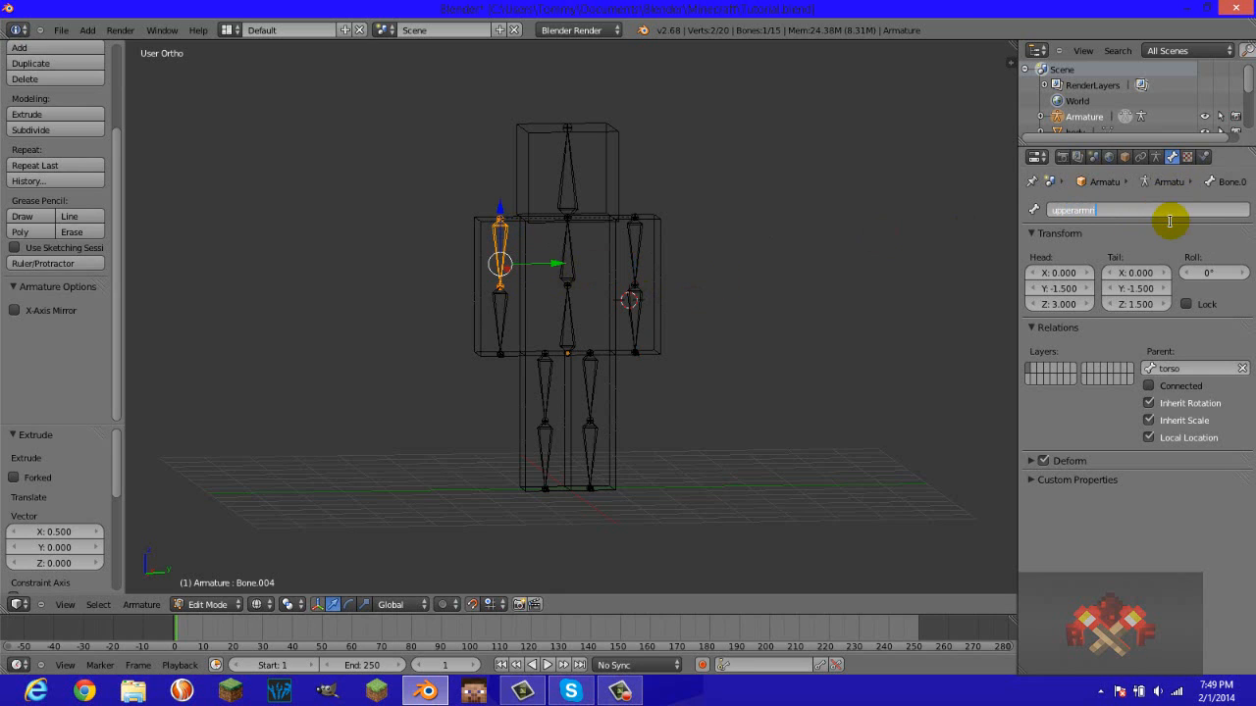
text(right)
key(Return)
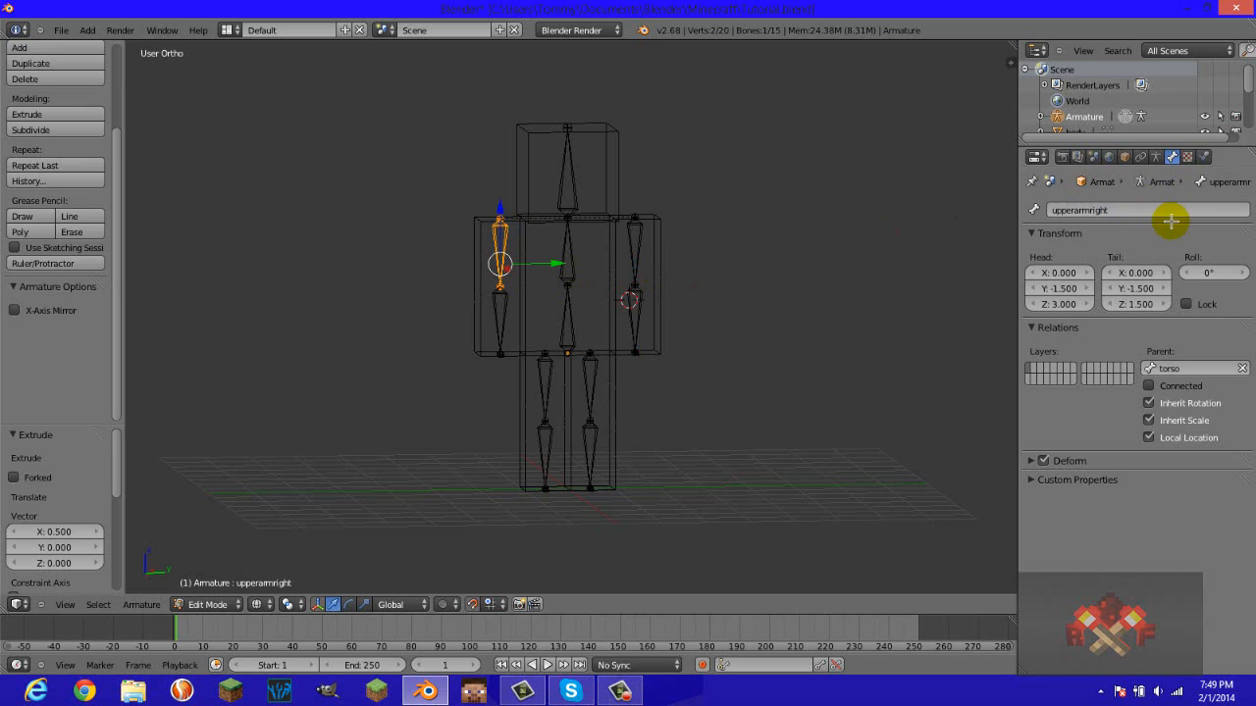
Rename the right arm's lower bone as lowerarmright.
right_click(511, 301)
double_click(1164, 209)
text(low)
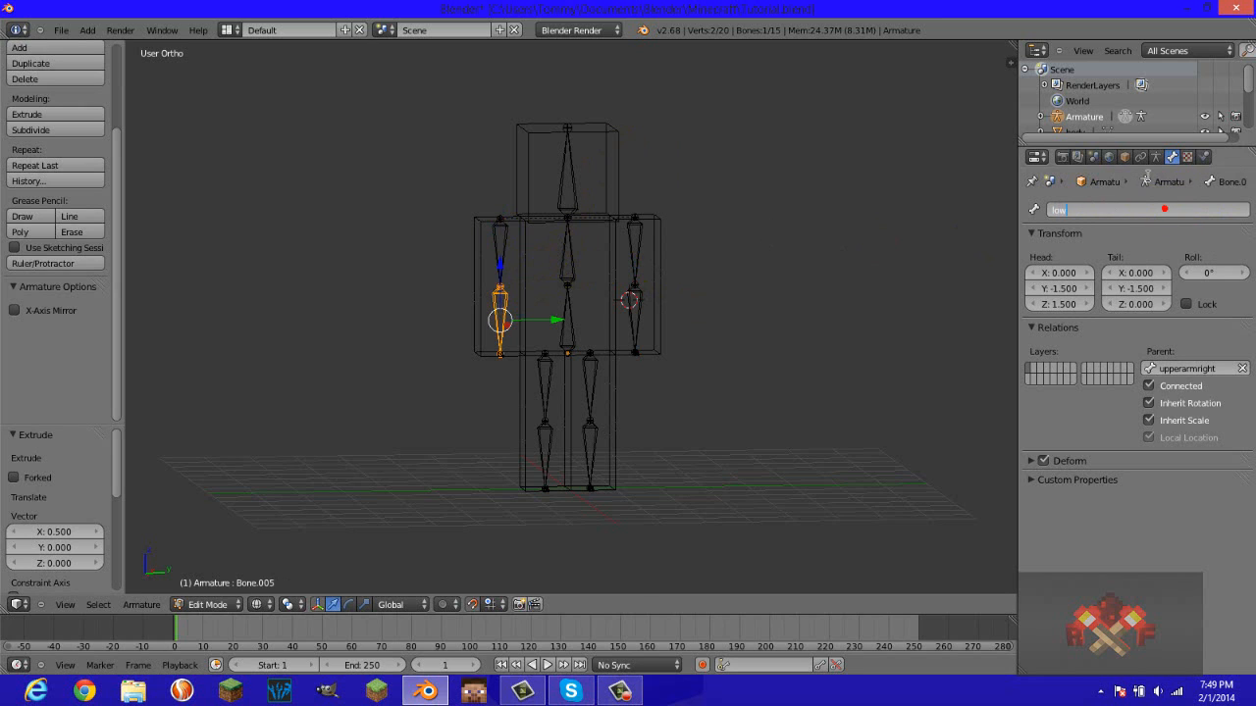
text(erarmrig)
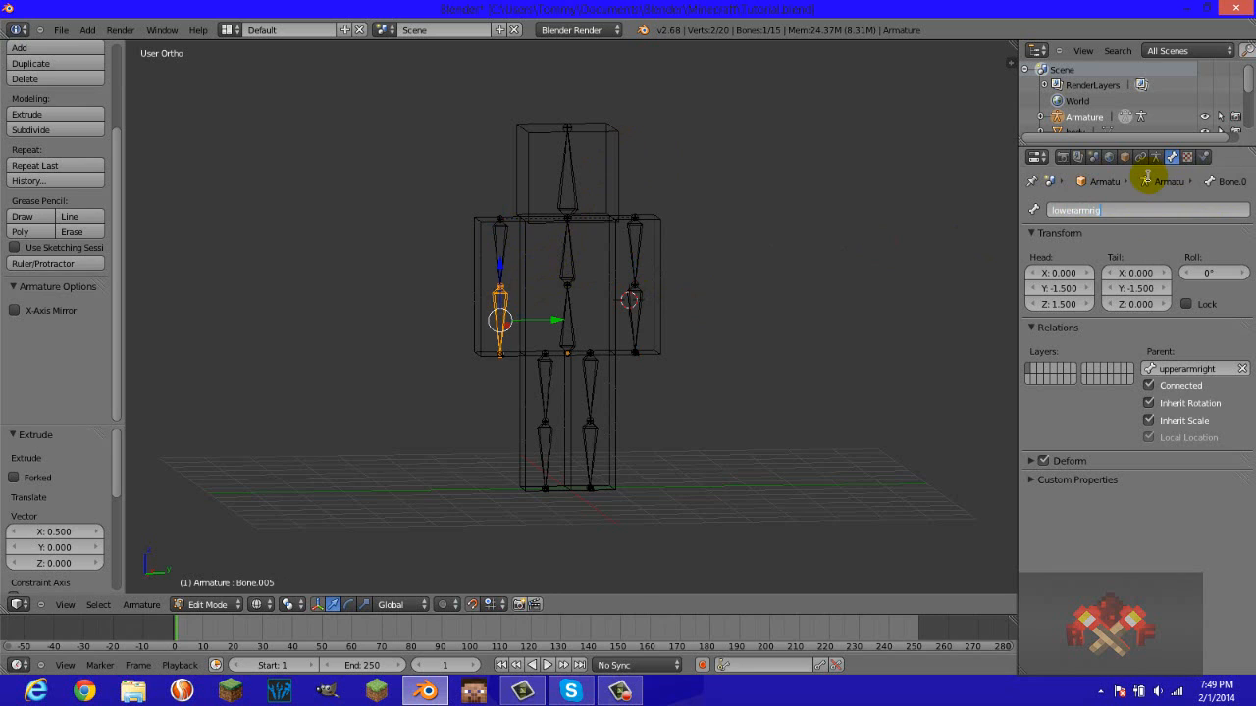
text(ht)
key(Return)
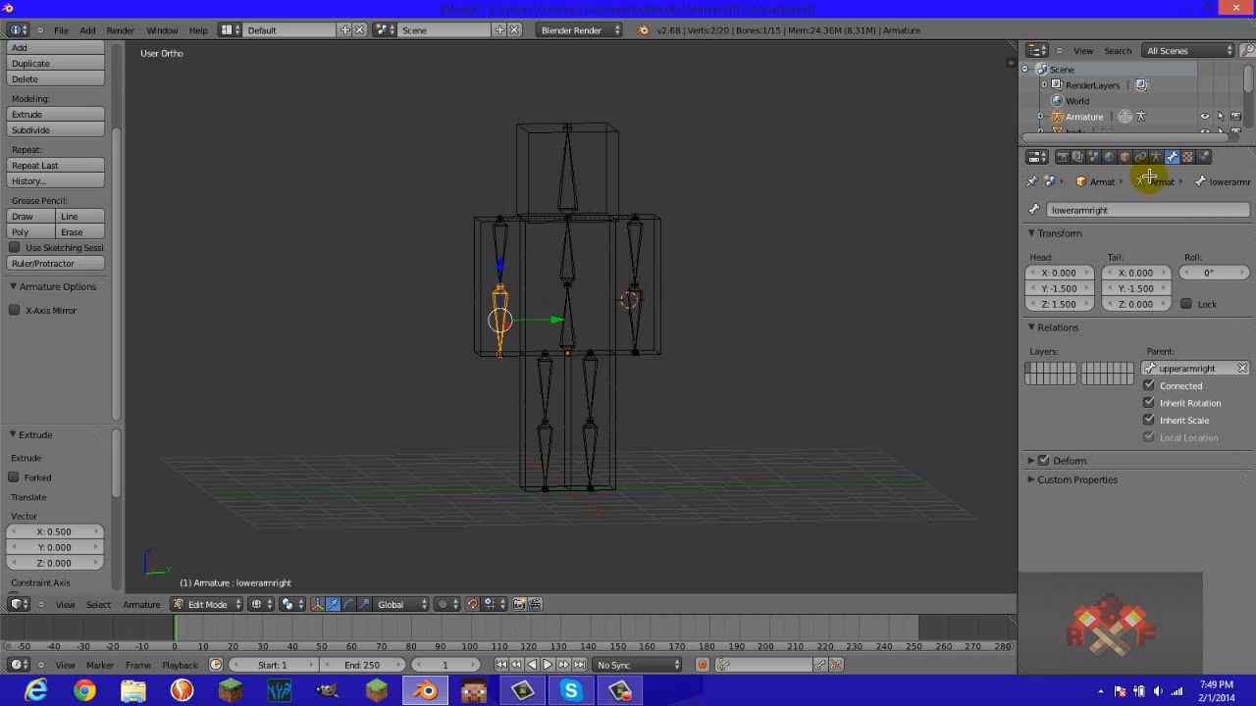
Rename the right leg's upper bone as upperlegright.
right_click(499, 241)
right_click(570, 174)
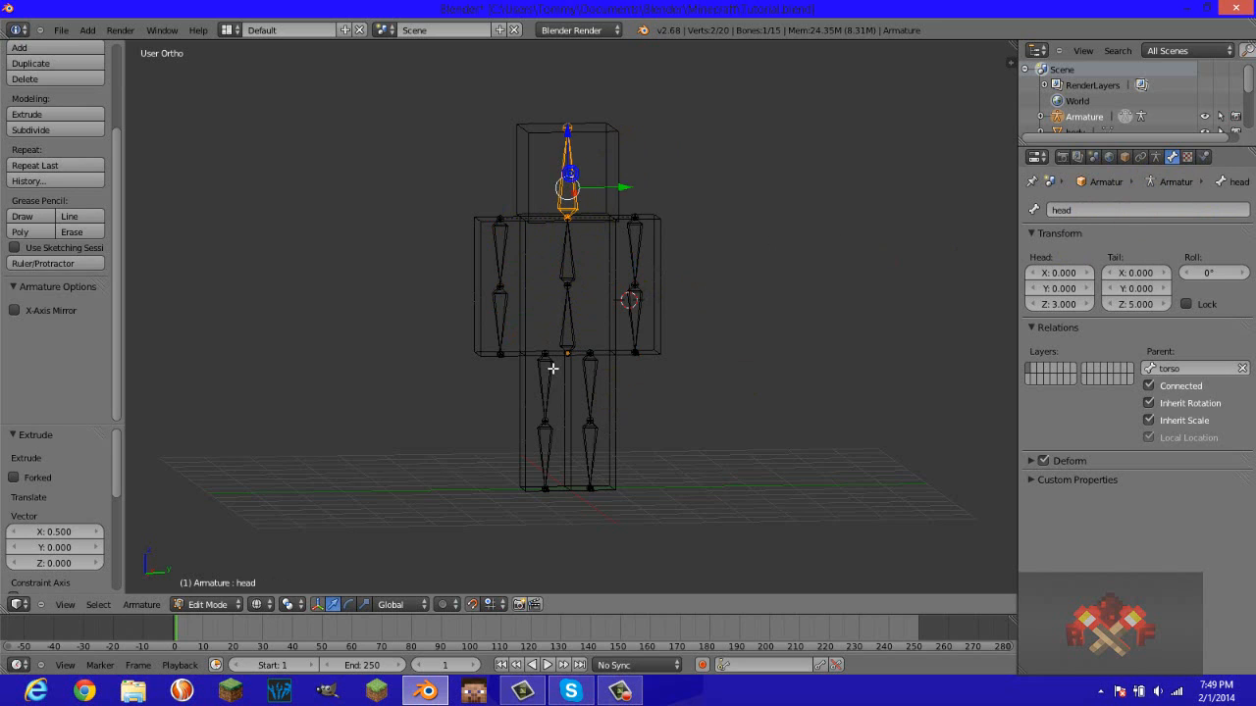
right_click(552, 371)
click(1126, 204)
text(l)
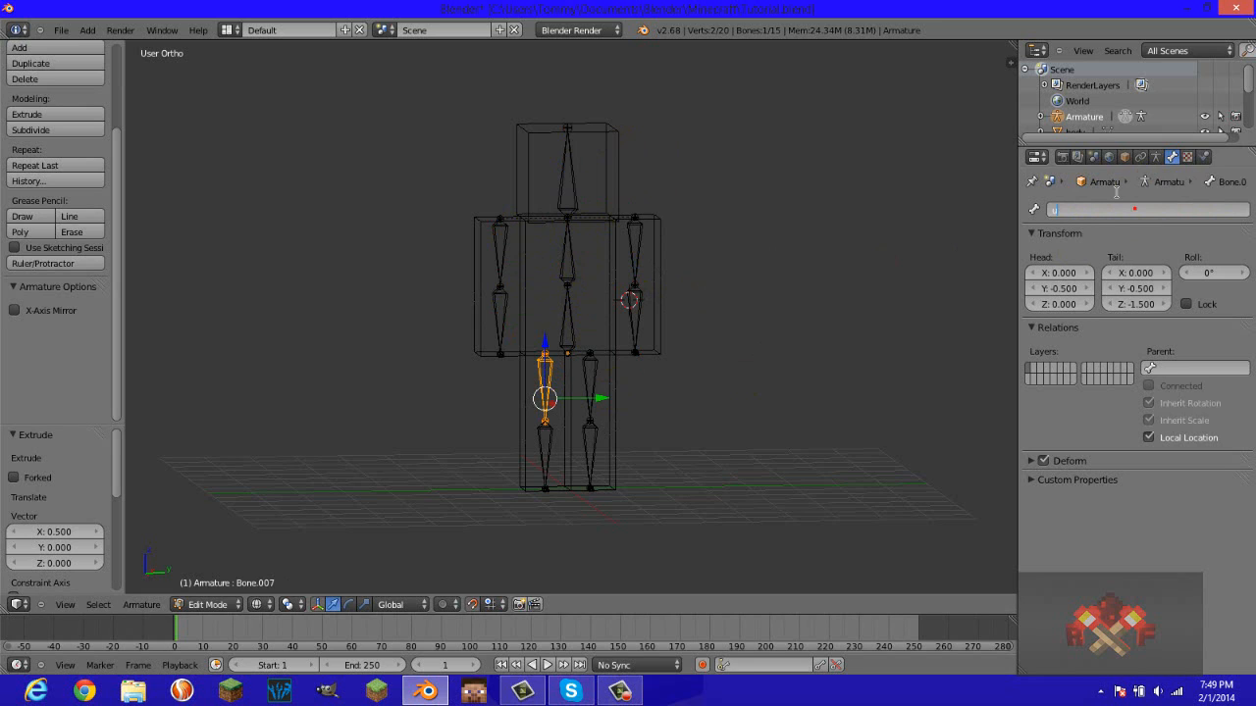
text(pperlegright)
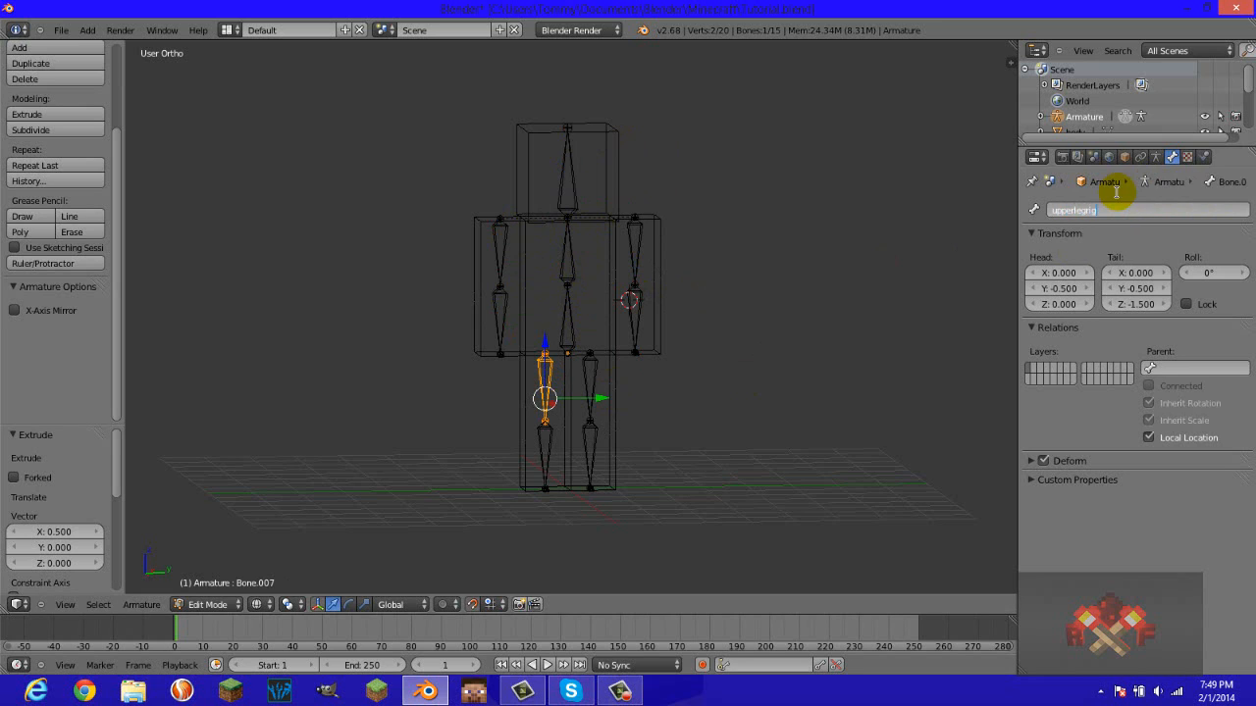
key(Return)
Rename the right leg's lower bone as lowerlegright.
right_click(545, 438)
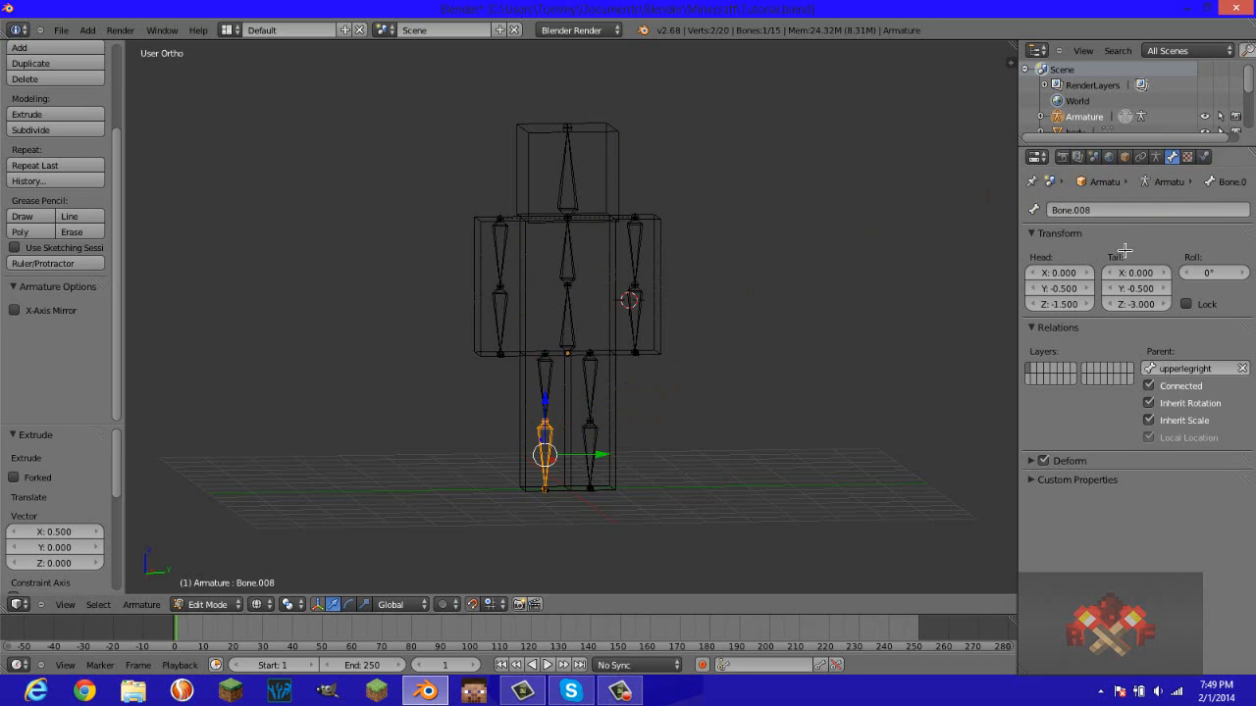
click(1129, 207)
text(lowerlegright)
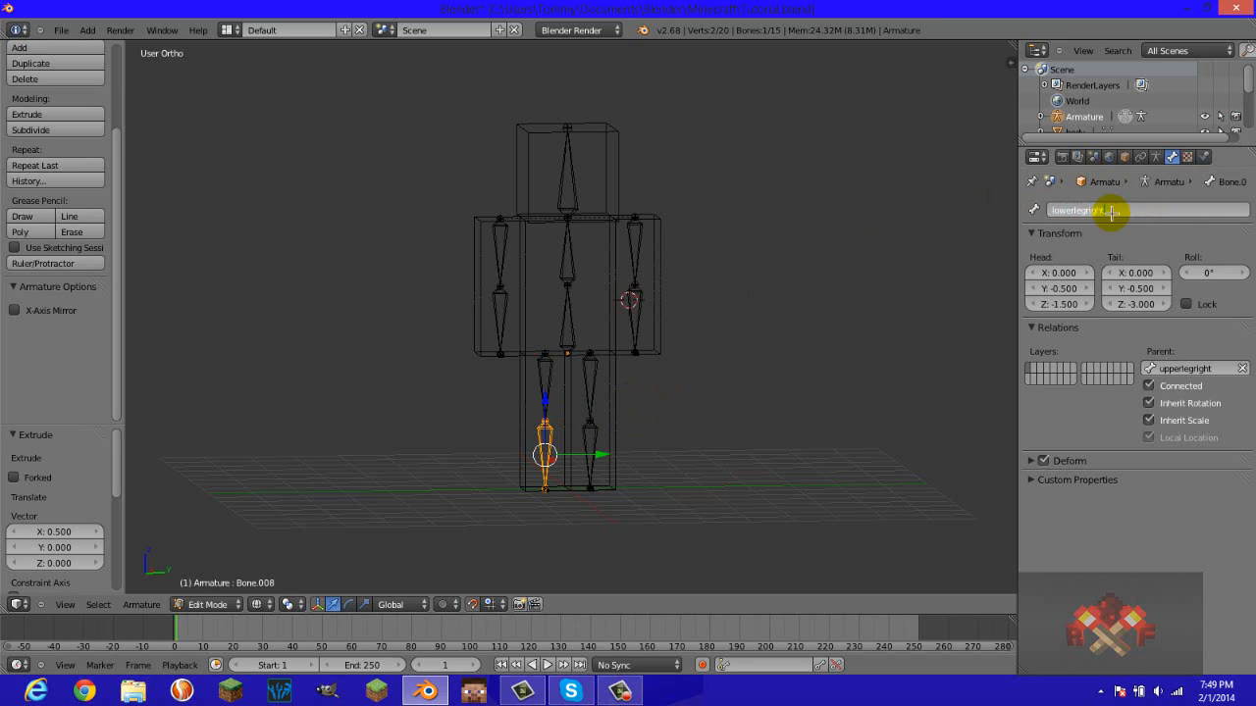
key(Return)
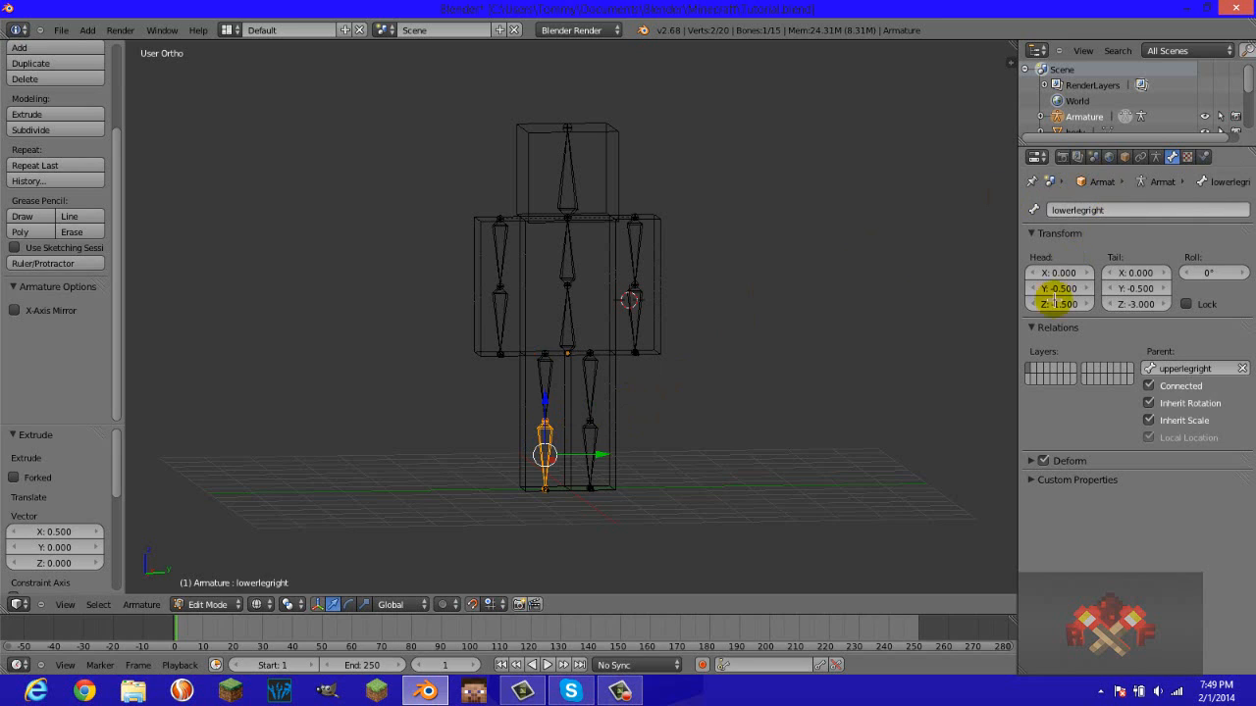
Rename the left leg's upper bone as upperlegleft.
right_click(591, 372)
click(1151, 211)
text(up)
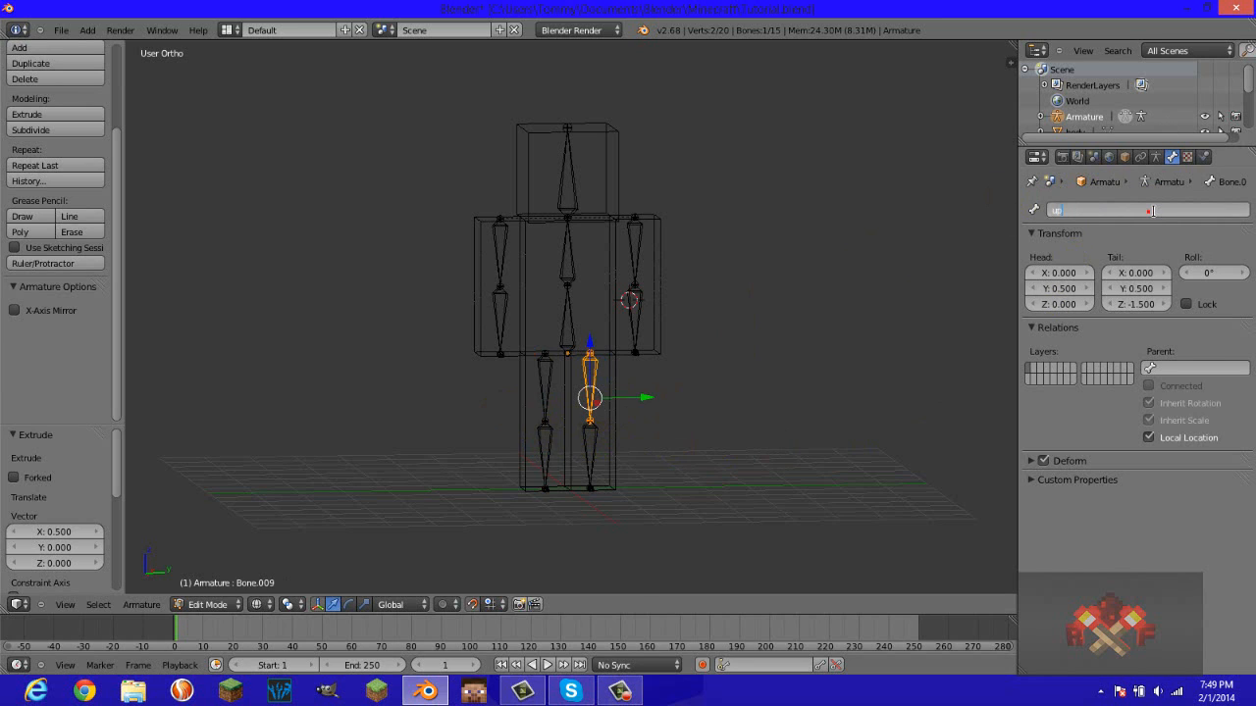
text(perleglef)
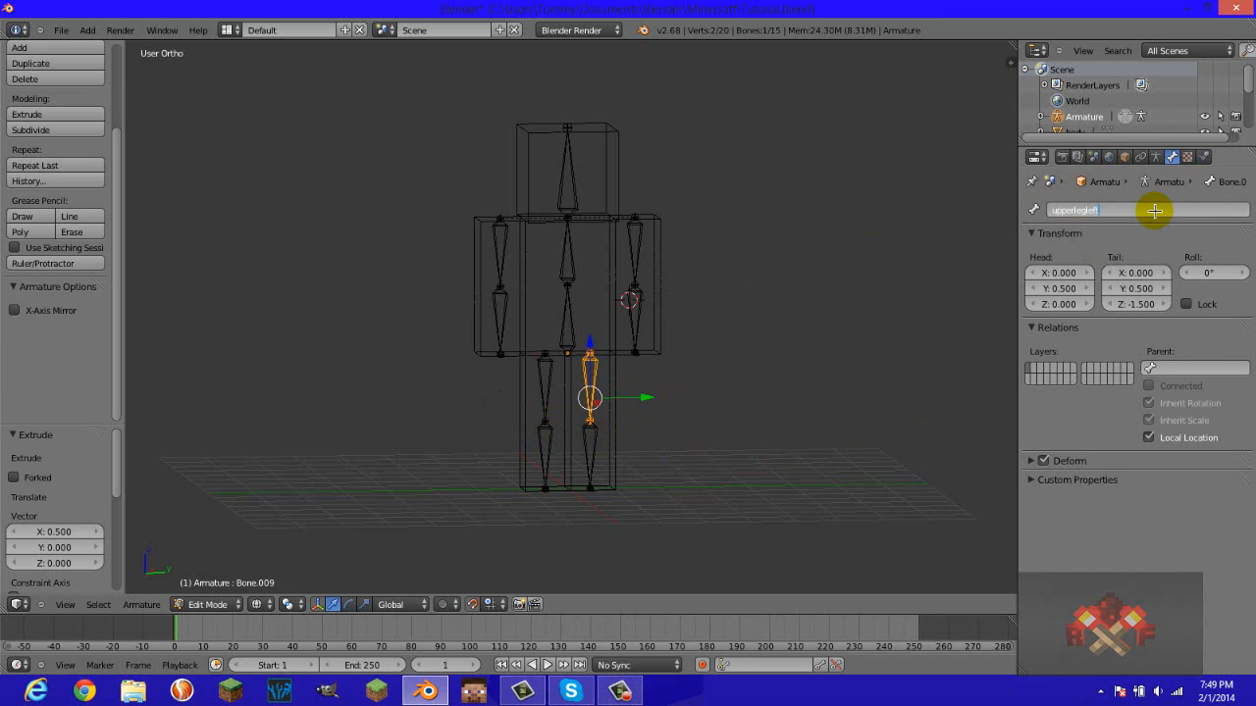
key(Return)
Rename the left leg's lower bone as lowerlegleft.
right_click(584, 456)
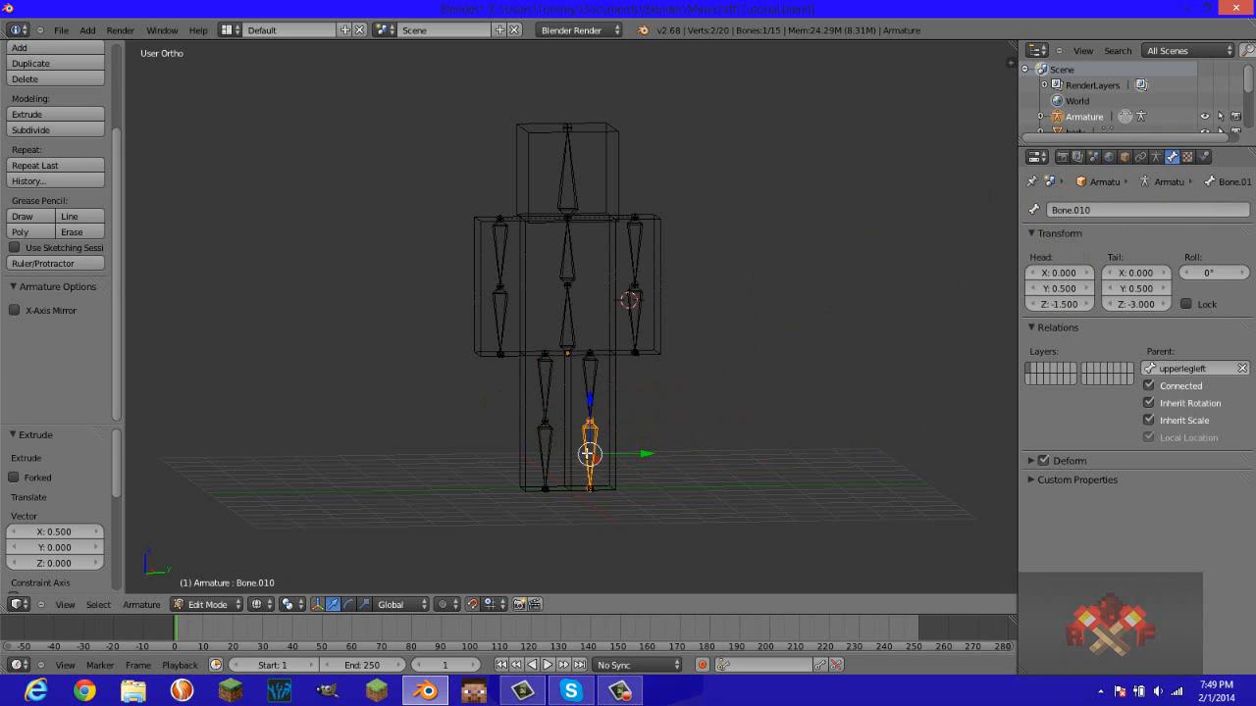
click(1143, 211)
text(lowe)
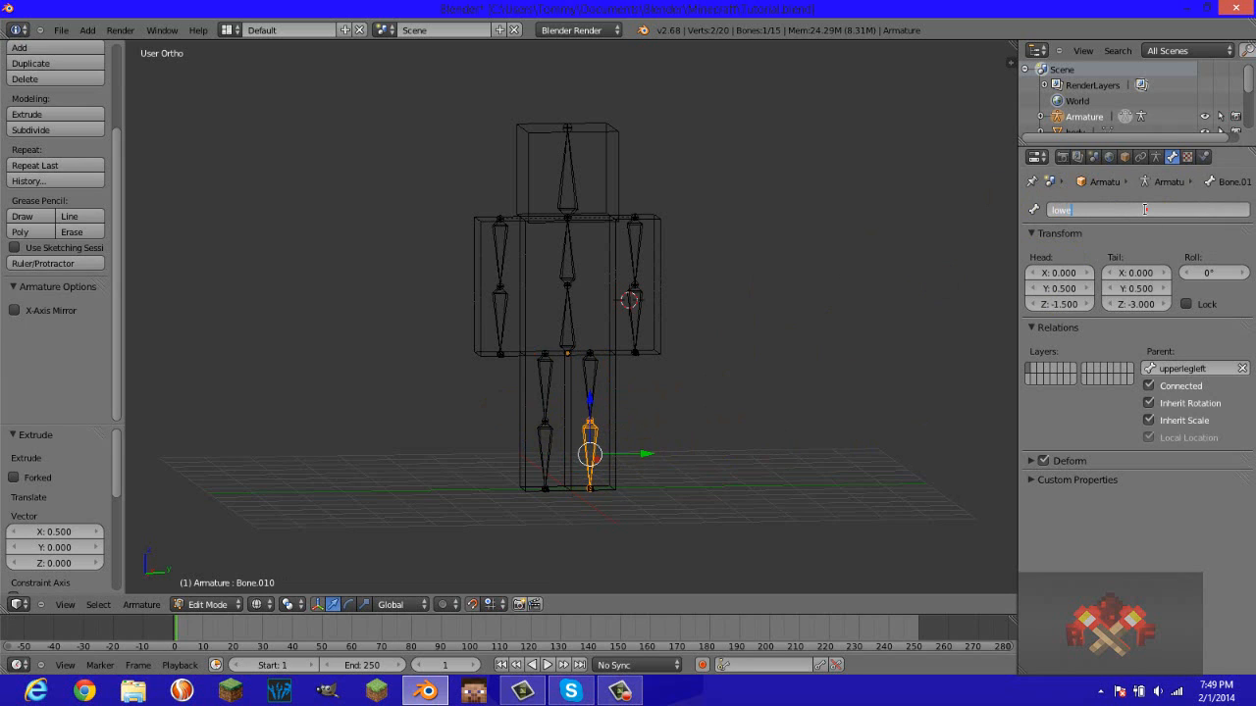
text(rlegleft)
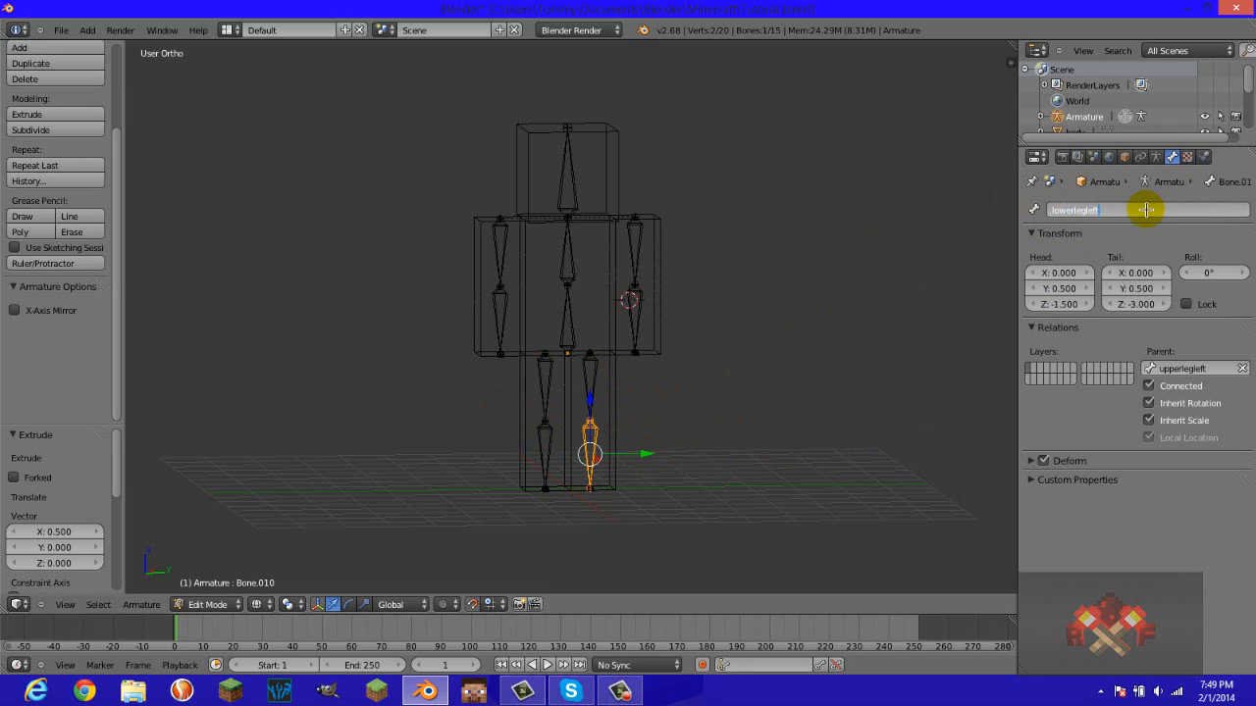
key(Return)
Rename the small bone at the end of the right arm as righthand.
middle_drag(629, 444, 748, 478)
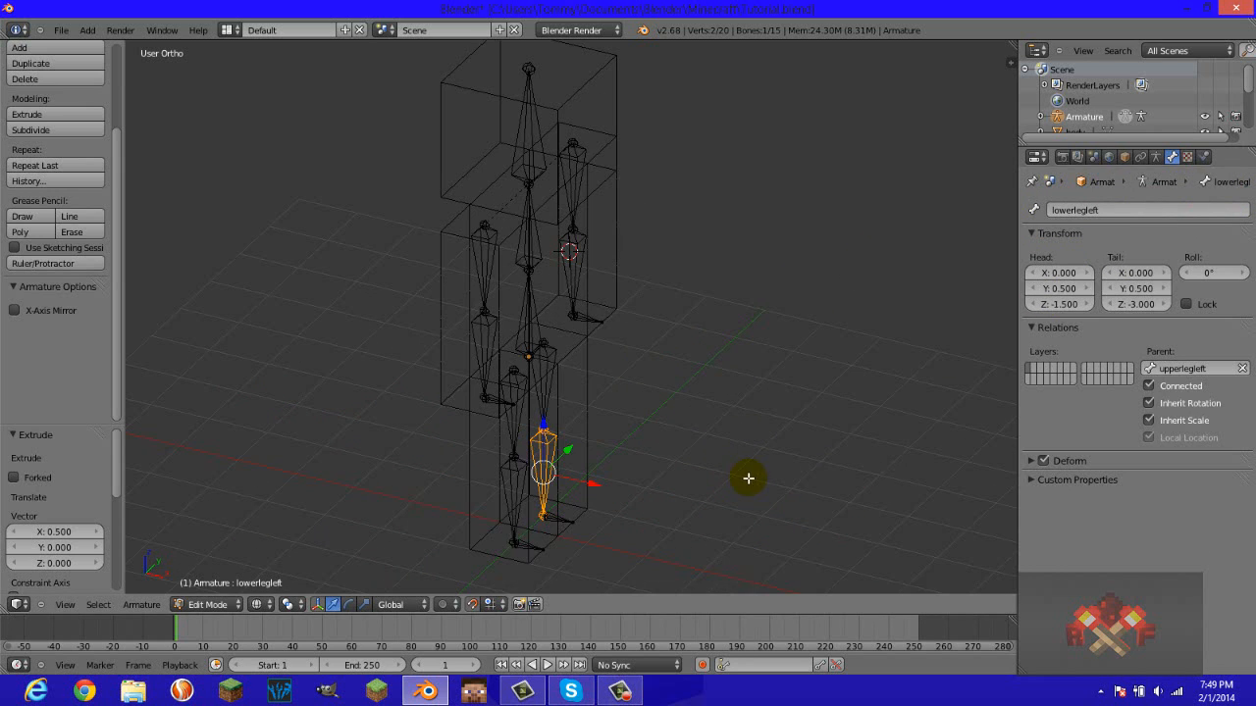
right_click(497, 400)
right_click(495, 401)
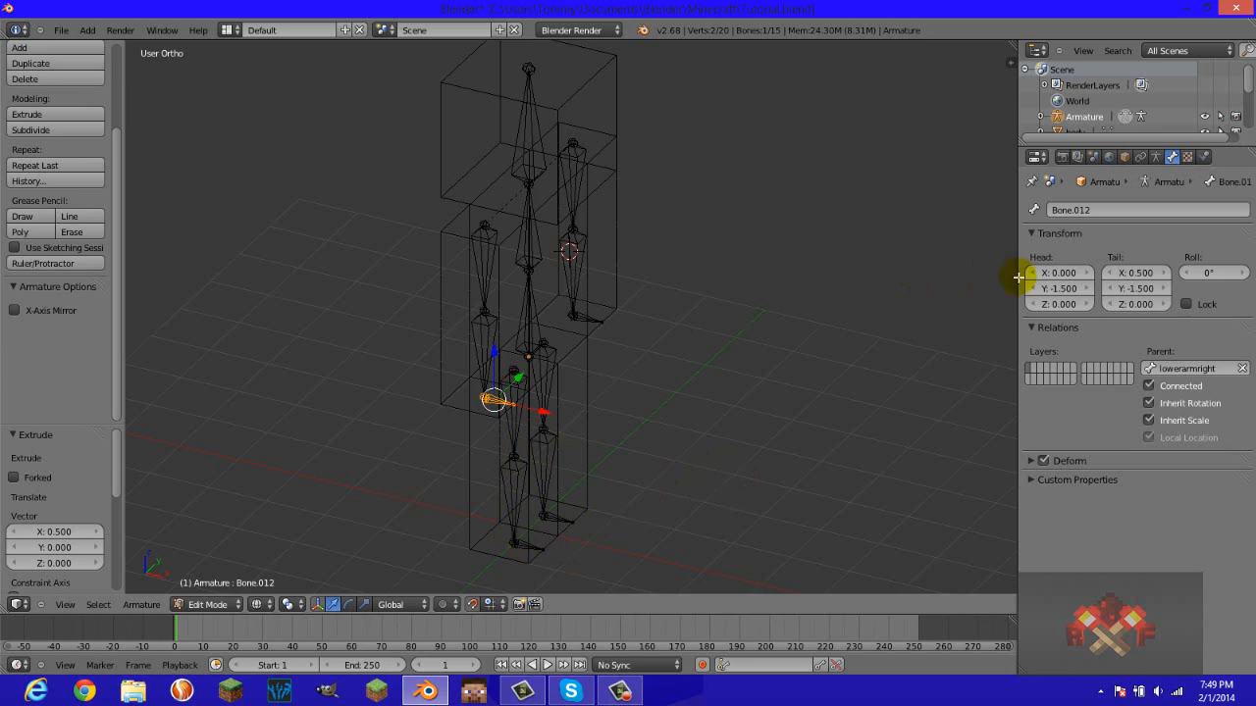
click(1145, 214)
text(h)
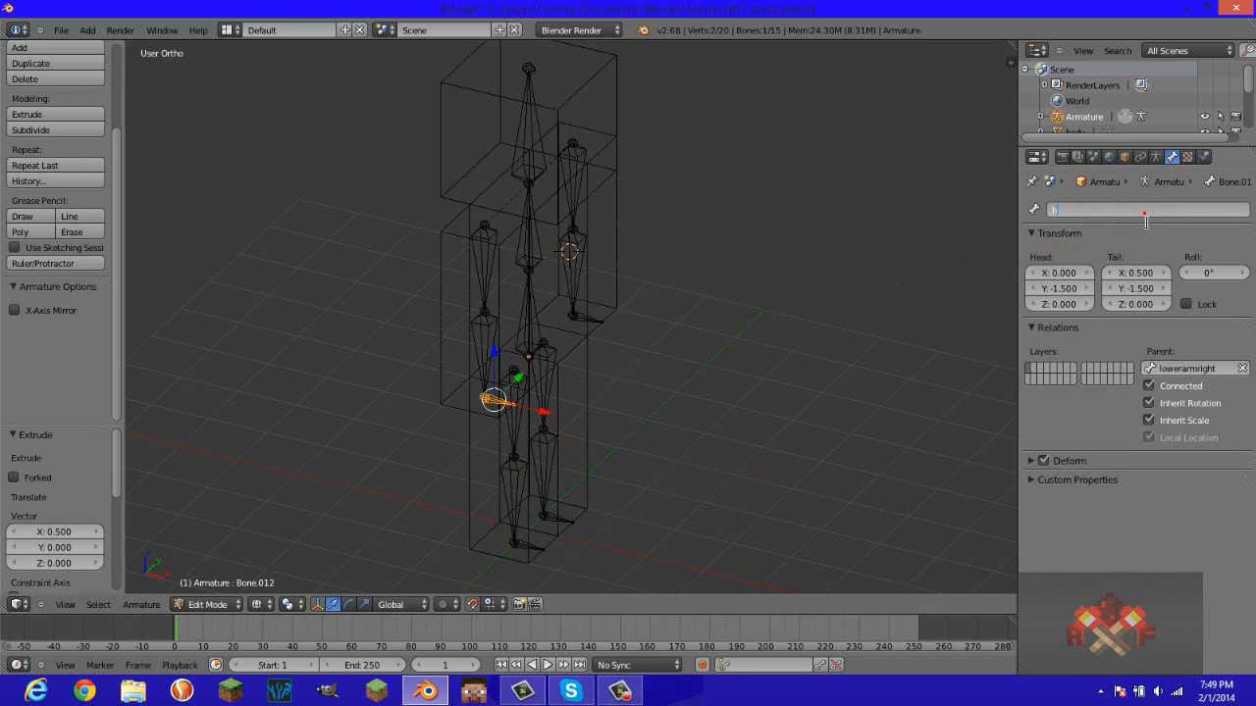
text(an)
key(BackSpace)
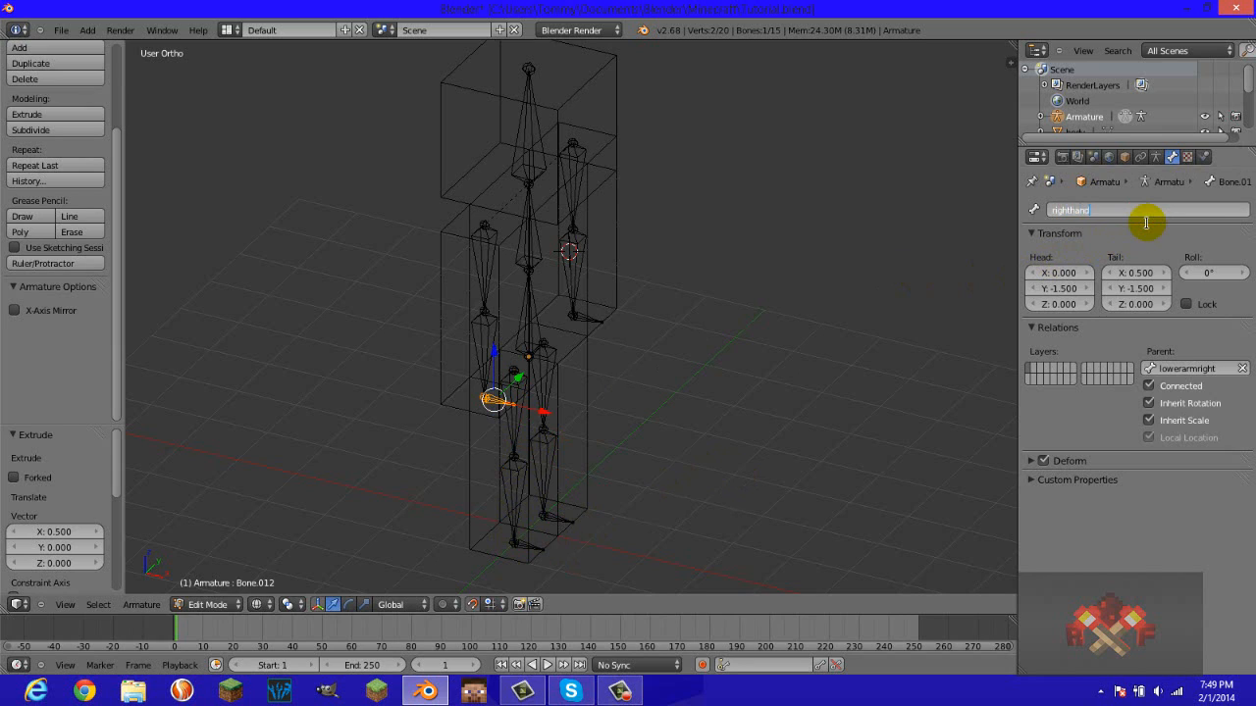
key(Return)
Rename the small bone at the end of the left arm as lefthand.
right_click(598, 314)
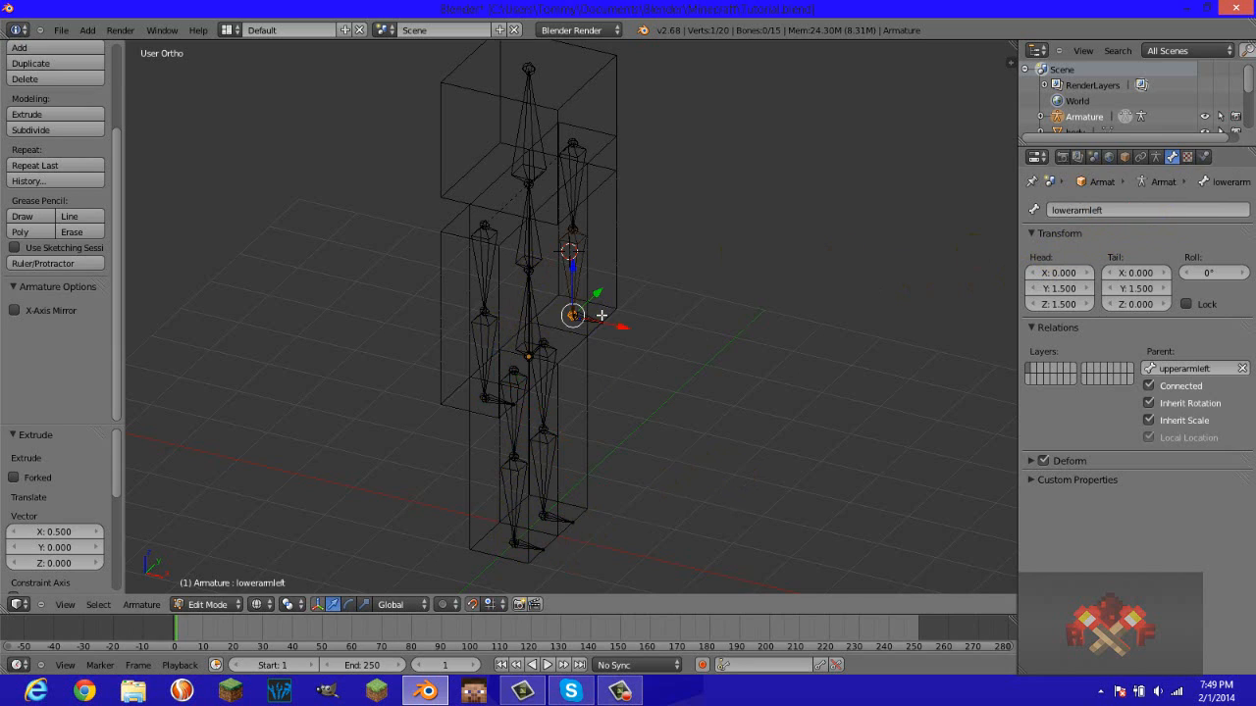
right_click(590, 324)
click(1114, 216)
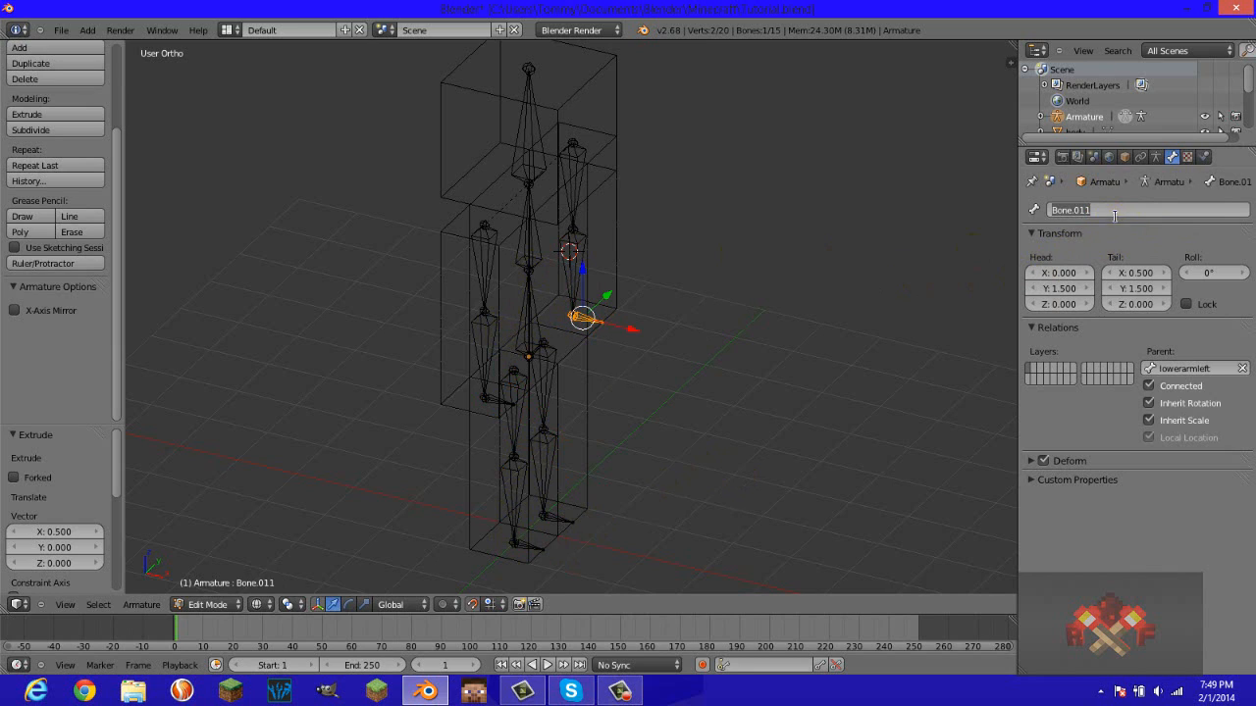
text(lefthand)
key(Return)
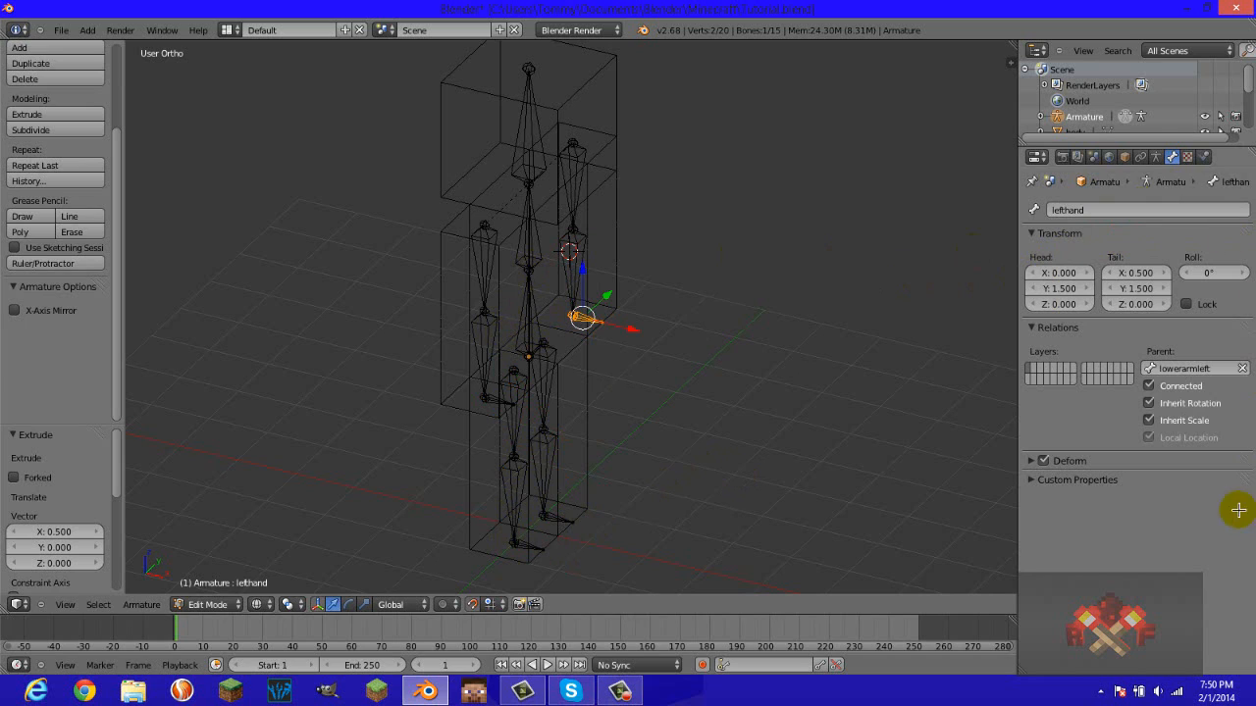
Rename the small bone at the end of the right leg as rightfoot.
right_click(538, 542)
click(1093, 212)
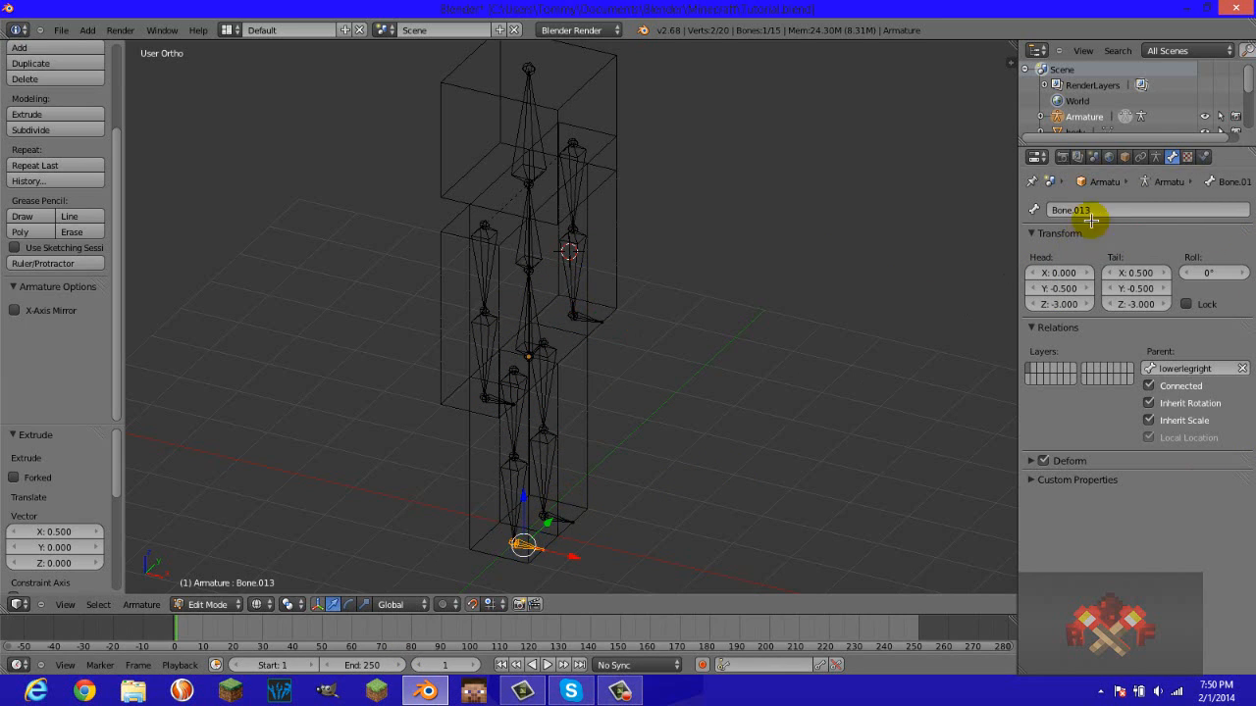
text(right)
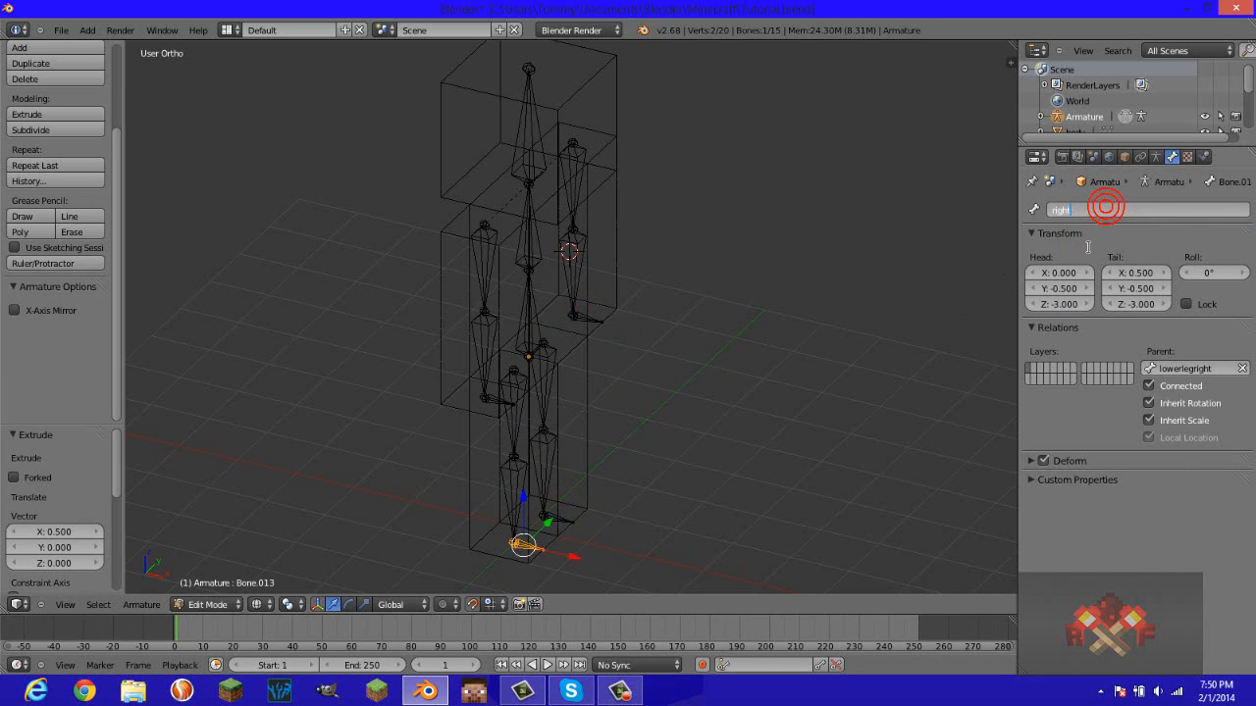
text(l)
key(Return)
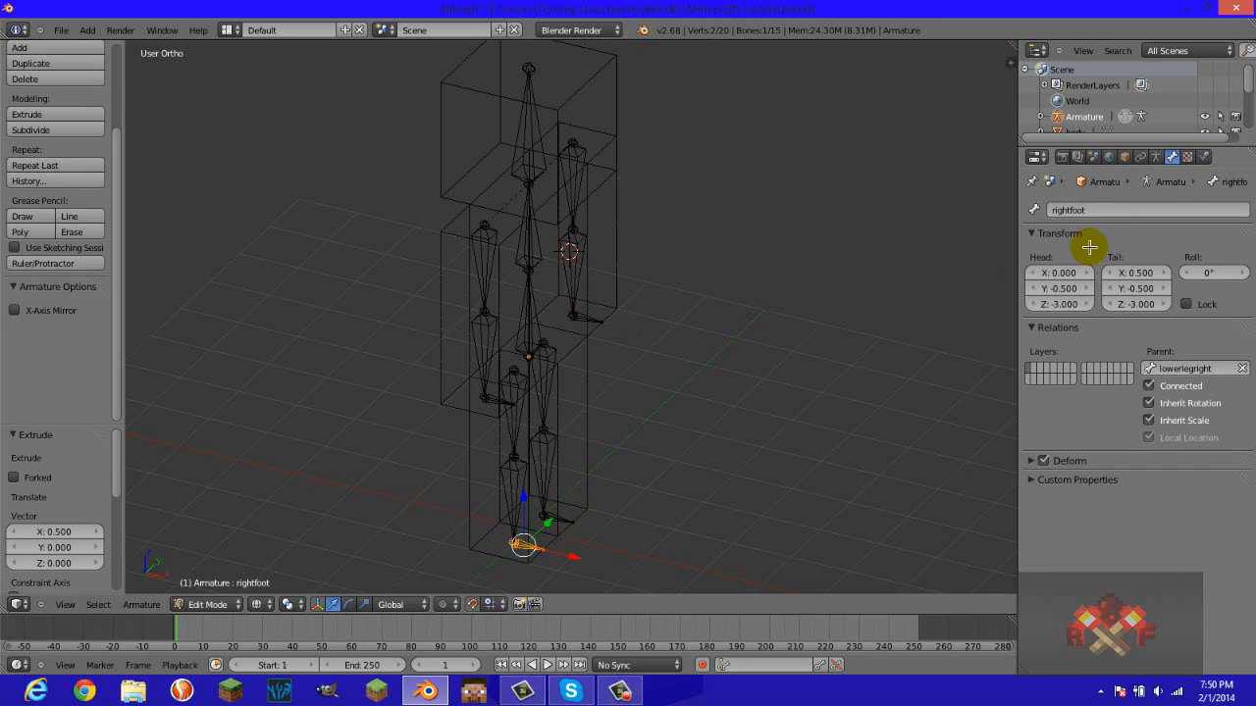
Rename the small bone at the end of the left leg as leftfoot.
right_click(553, 517)
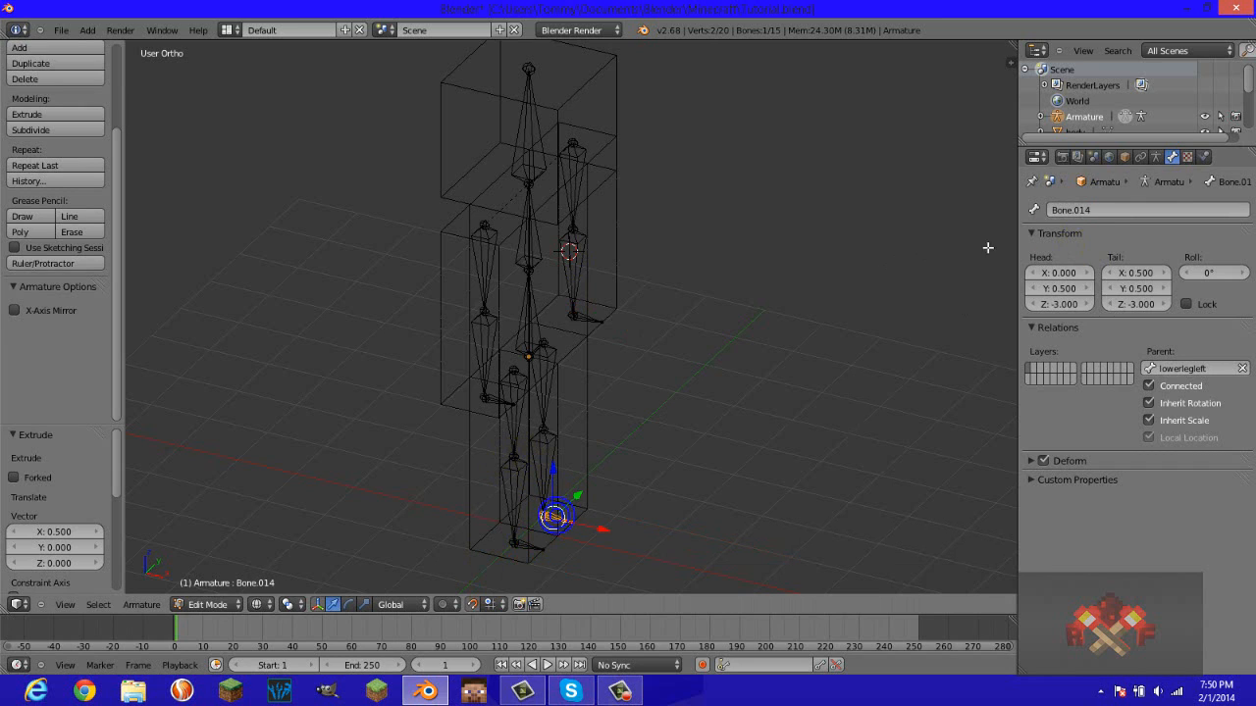
click(1089, 210)
key(BackSpace)
text(leftfoot)
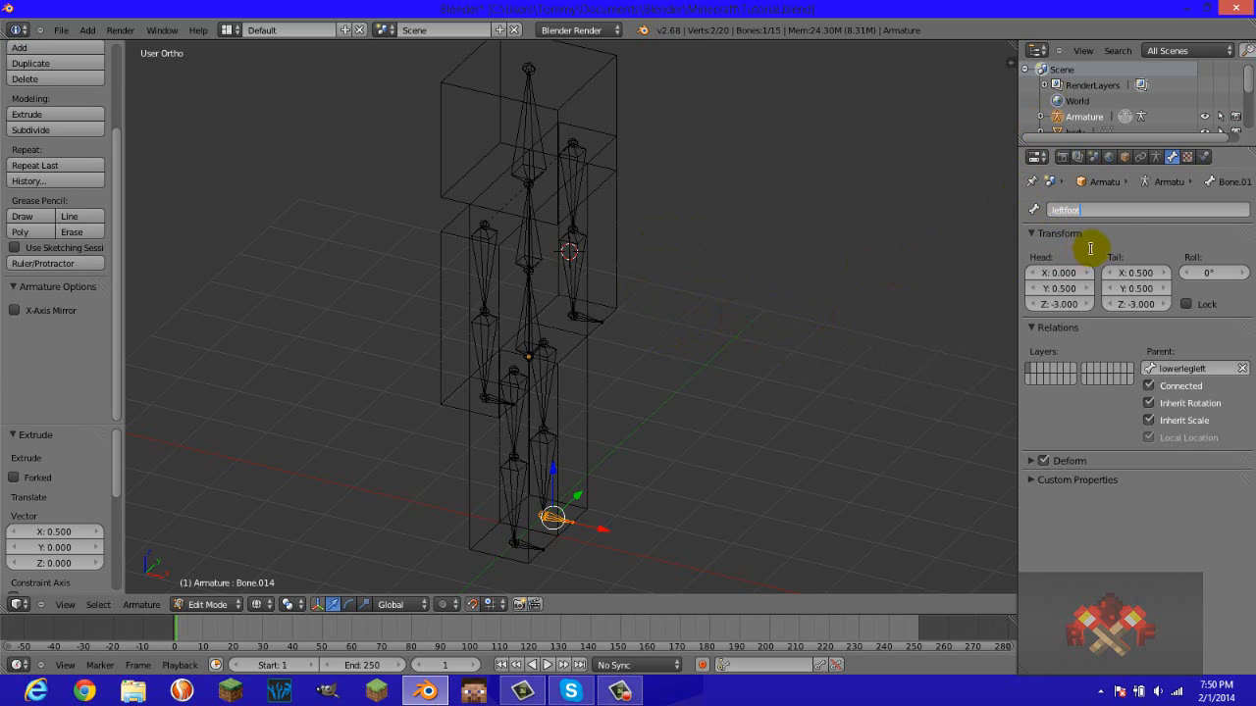
key(Return)
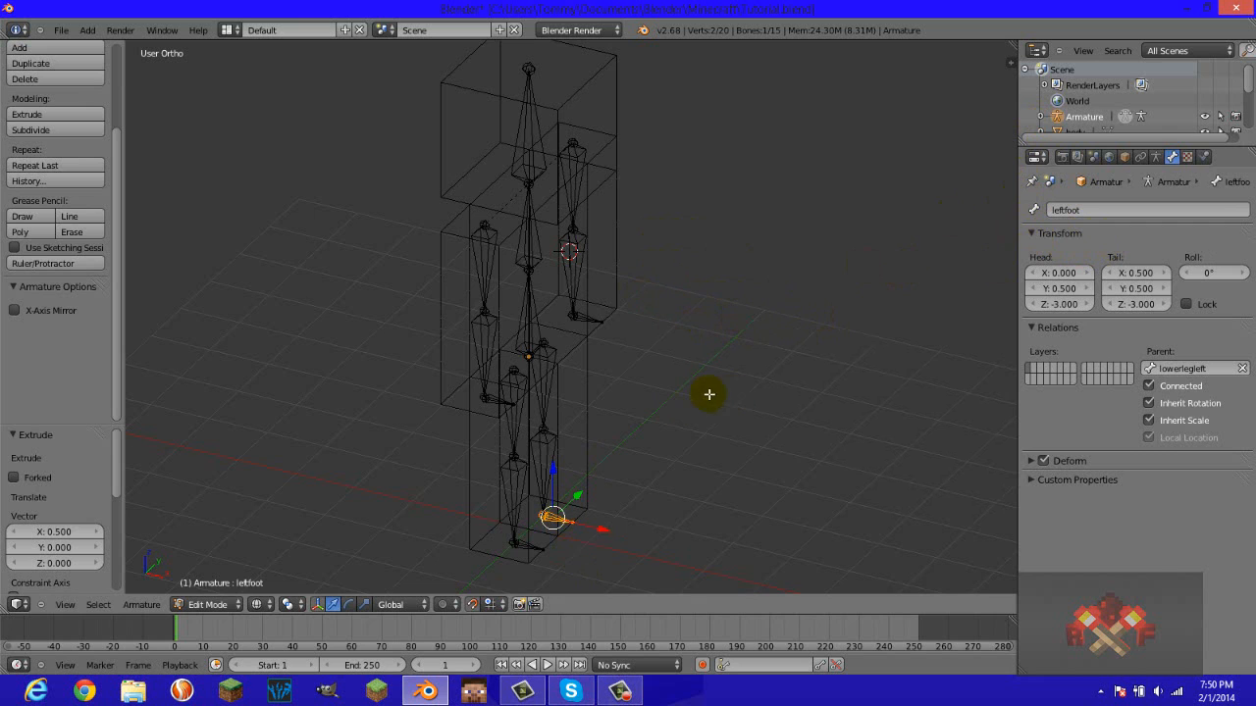
Leave armature editing and, in the right orthographic view, move the head mesh up 3 units along Z, clear of its bone.
middle_drag(710, 393, 548, 314)
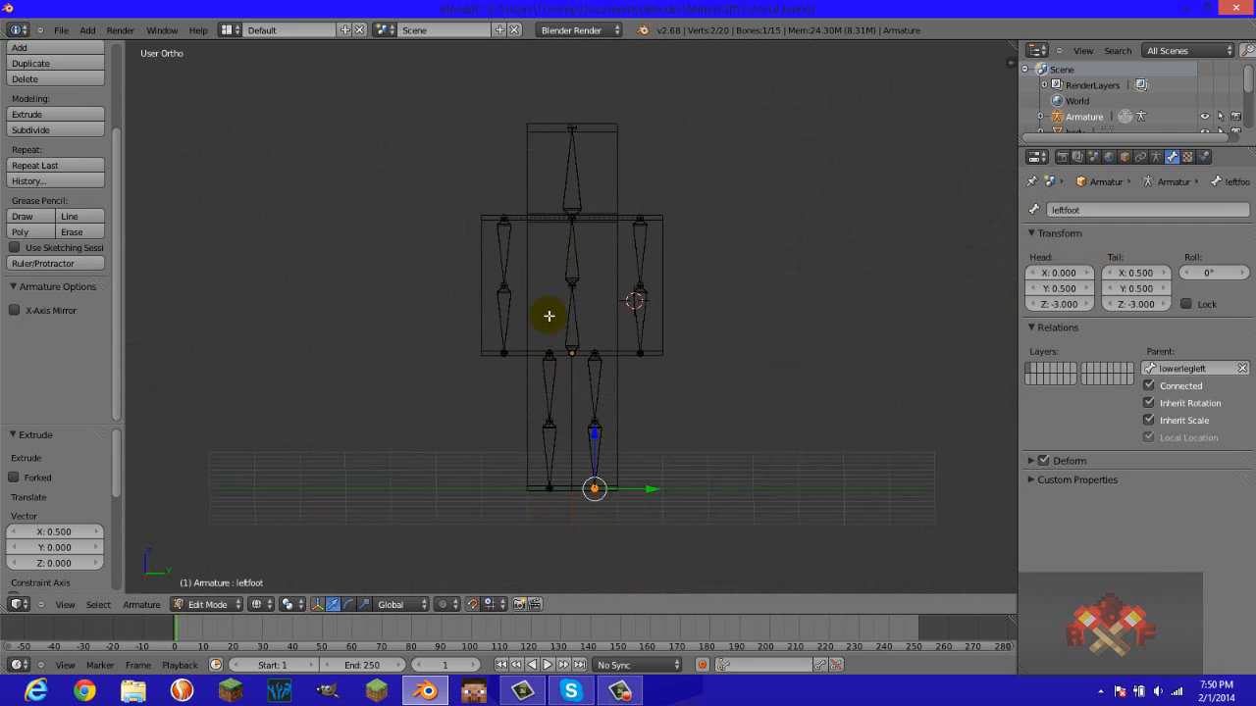
key(KP_3)
scroll(520, 353, down, 1)
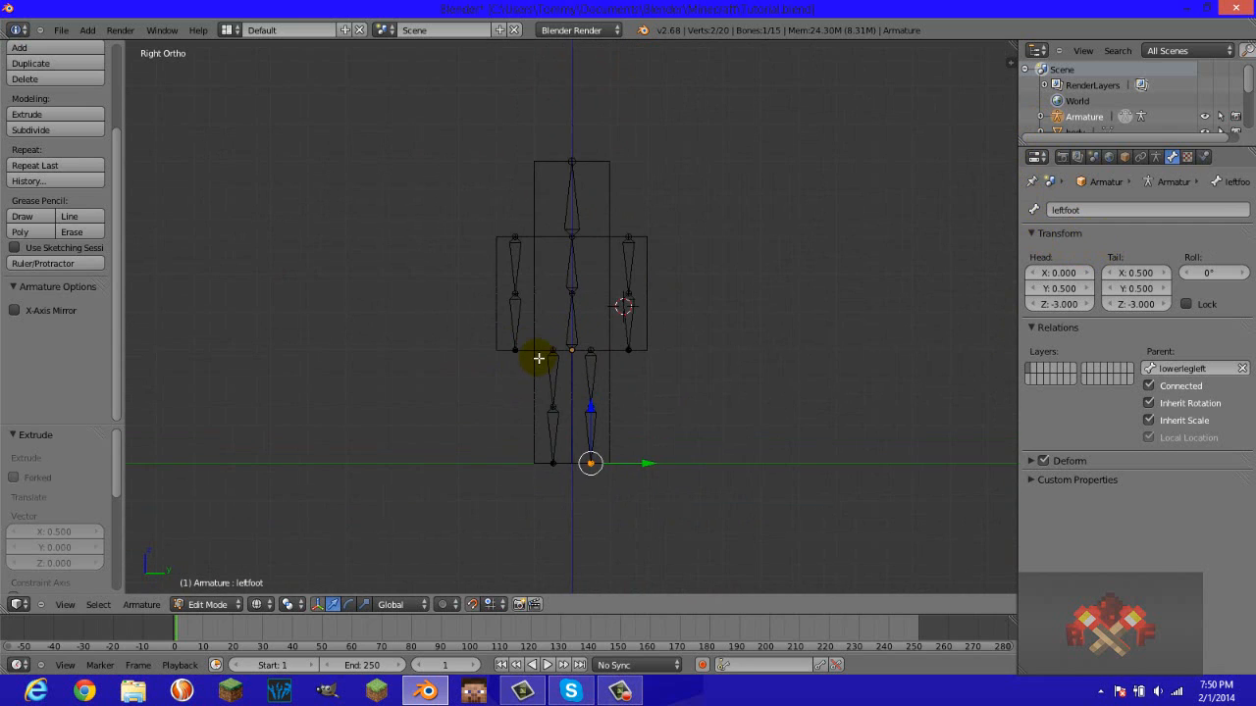
scroll(539, 358, up, 1)
scroll(545, 357, down, 2)
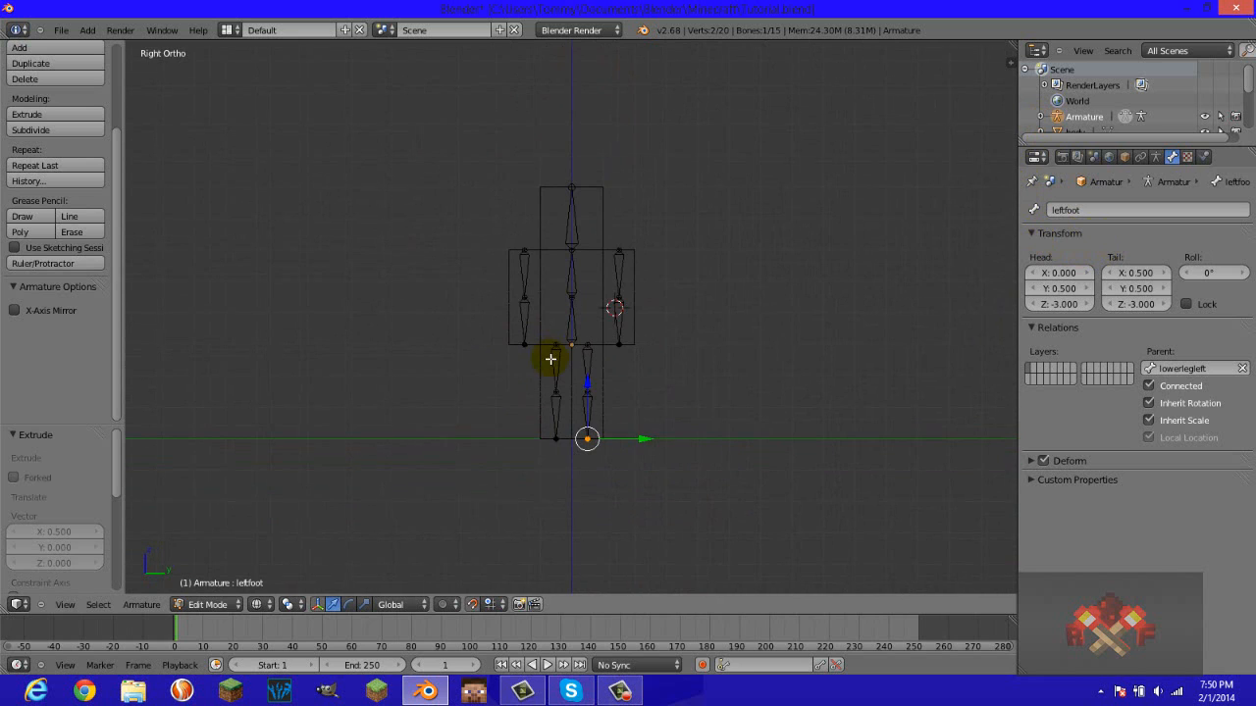
key(Tab)
right_click(596, 218)
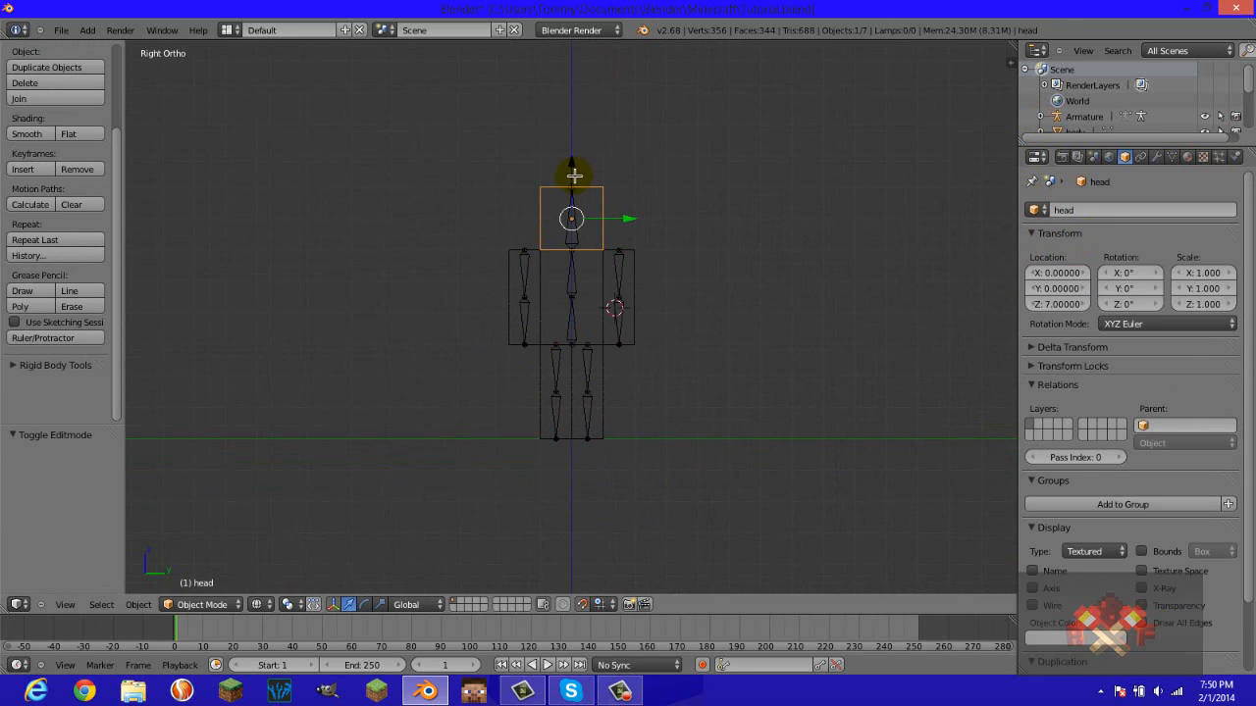
ctrl+drag(574, 177, 581, 78)
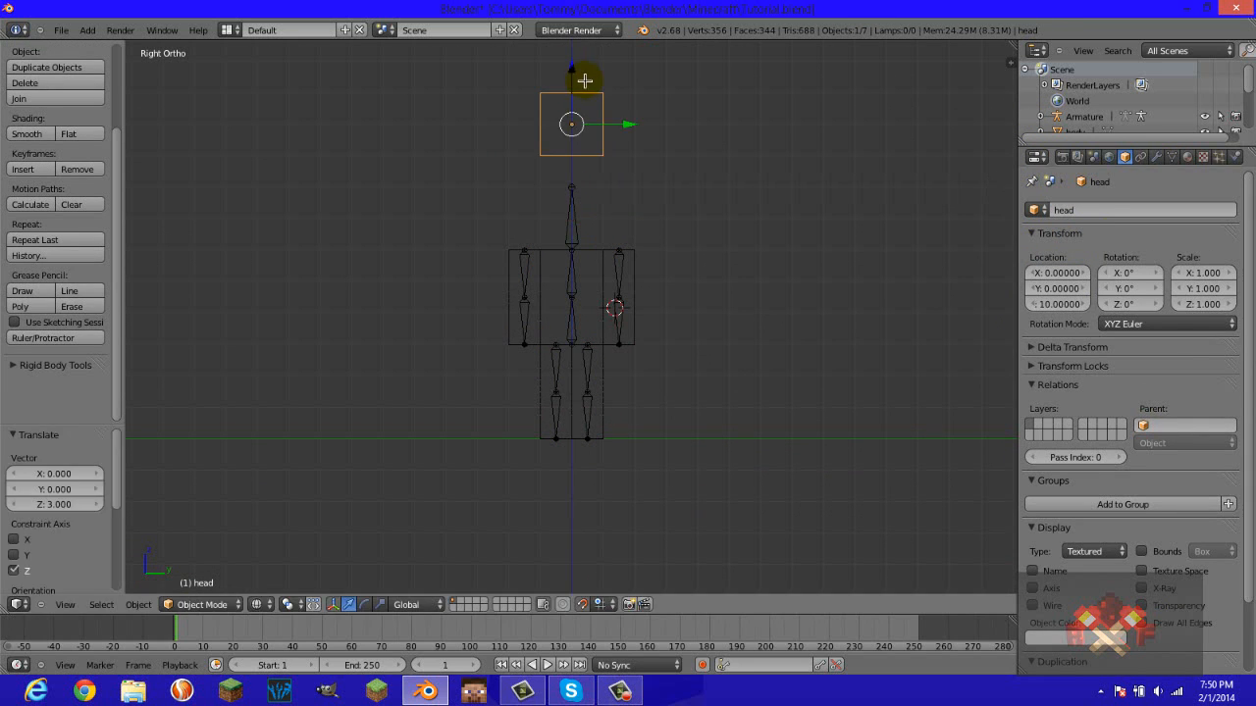
Move all vertices of the rightarm.001 mesh outward and upward in Edit Mode, clear of the left arm bones, and return to Object Mode.
right_click(629, 304)
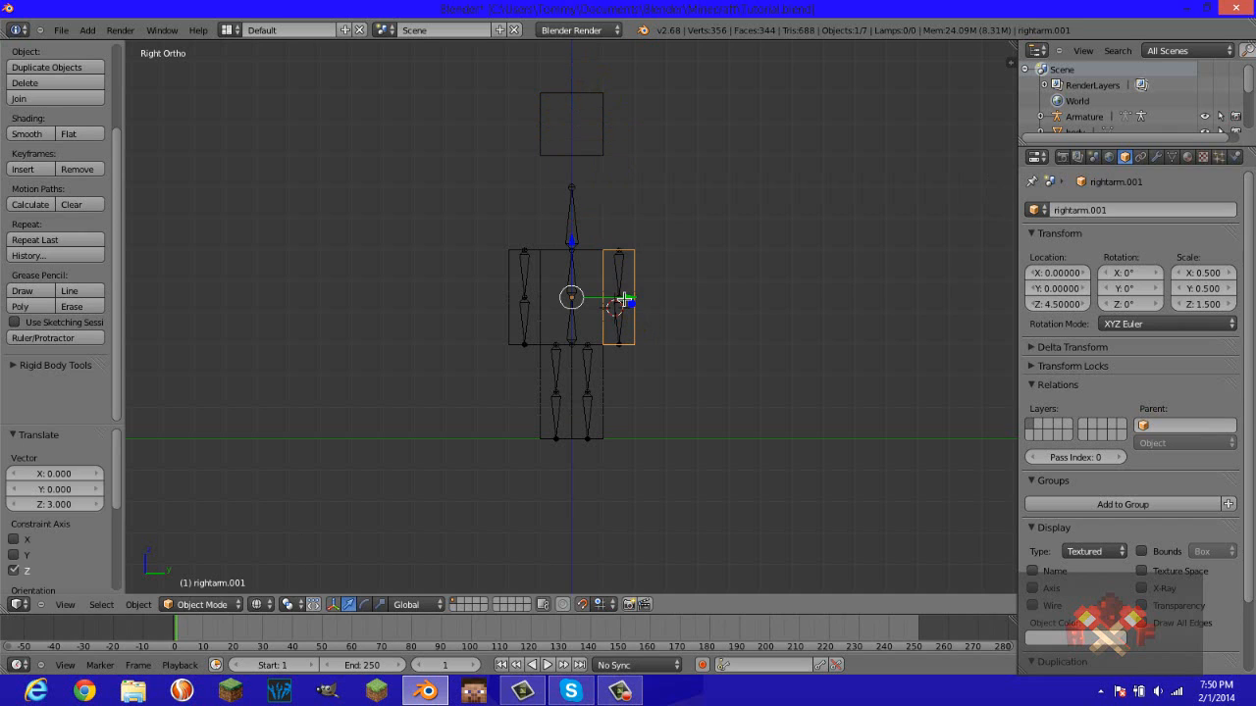
key(Tab)
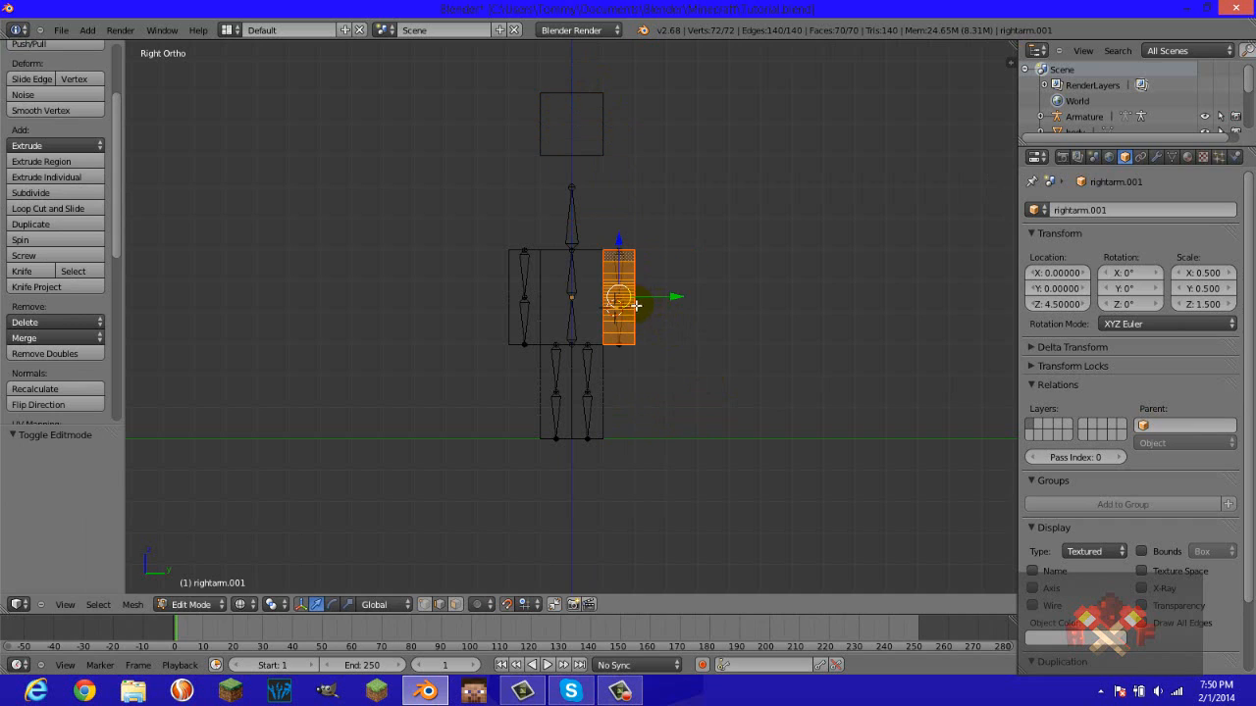
key(b)
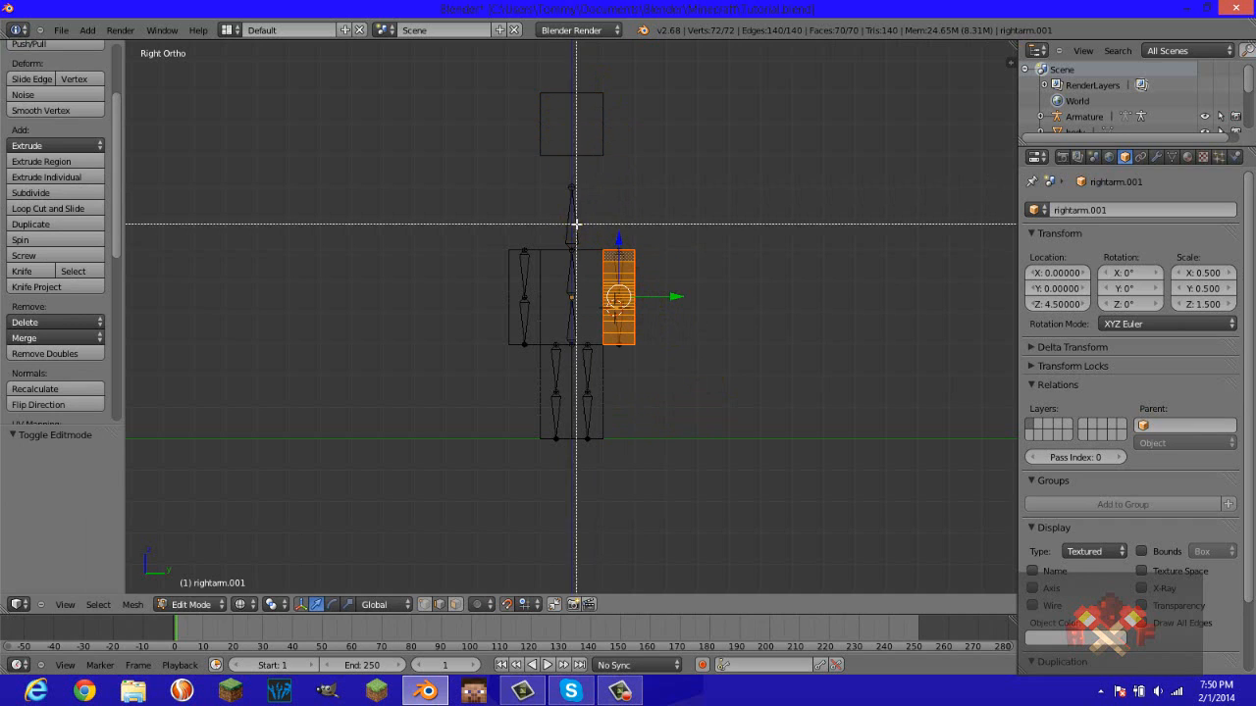
drag(576, 224, 694, 419)
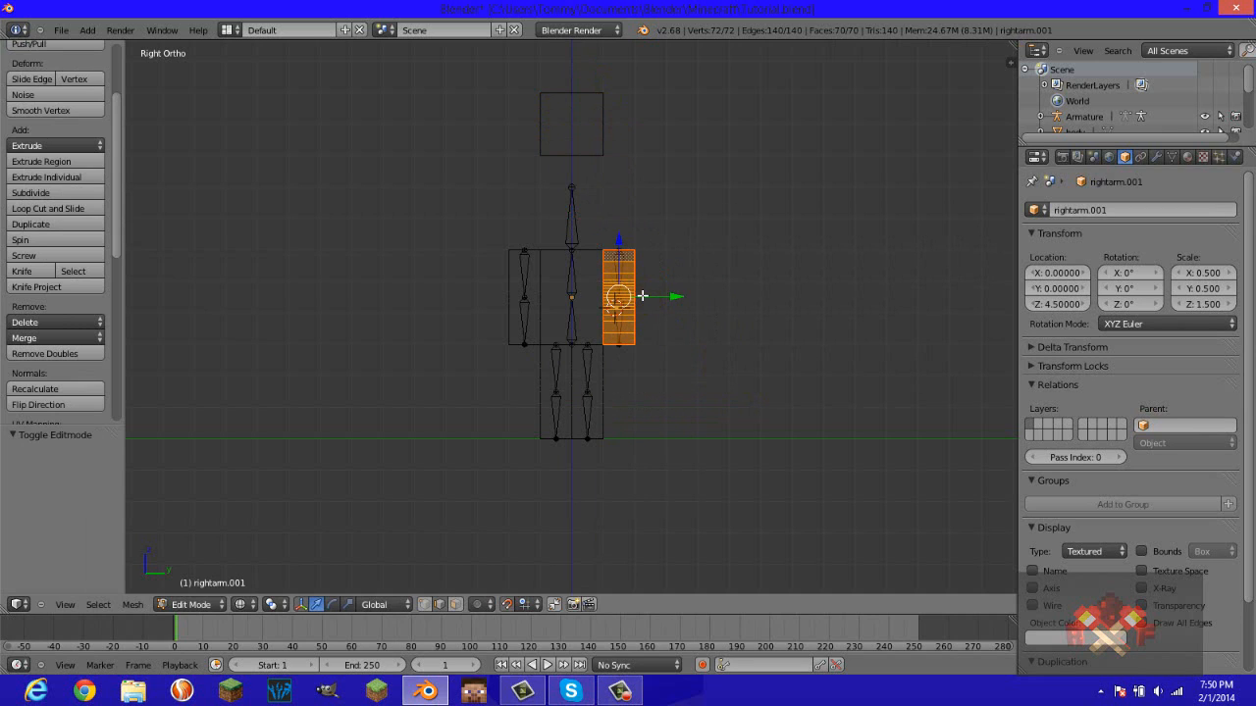
drag(642, 295, 730, 202)
key(Tab)
Move all vertices of the rightarm mesh in Edit Mode by -3 along Y and 2 along Z, then return to Object Mode.
right_click(513, 296)
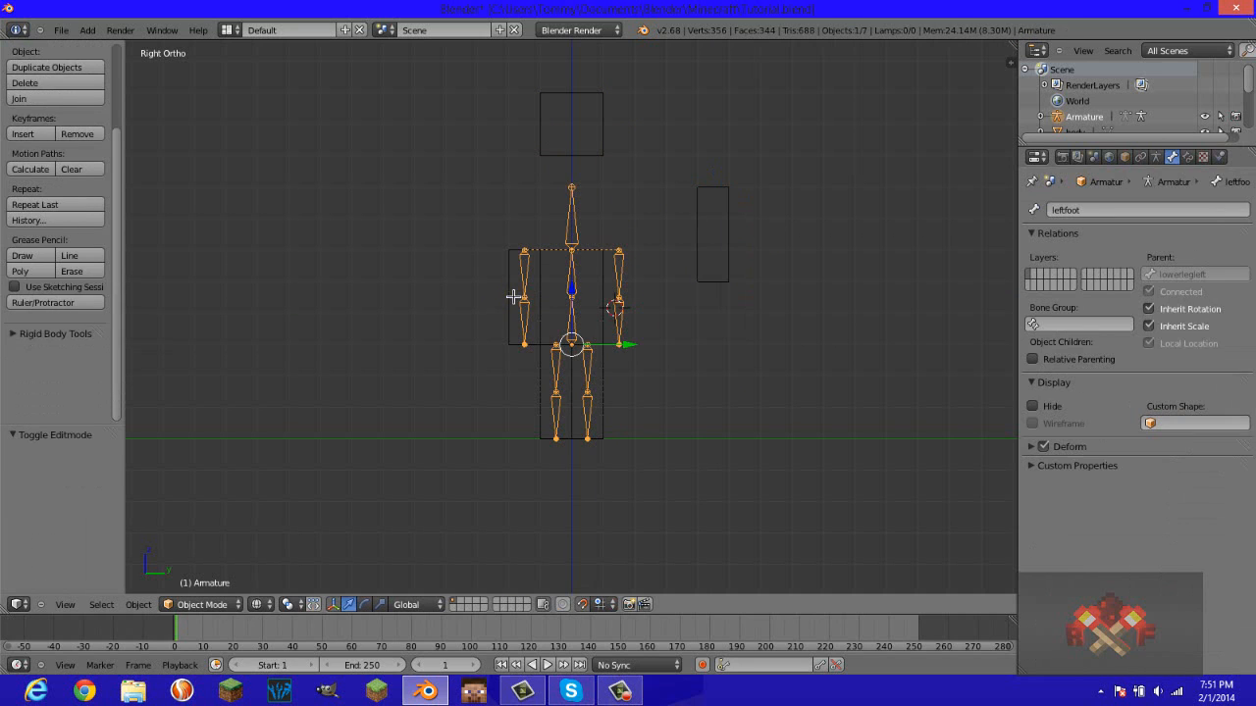
right_click(514, 298)
key(Tab)
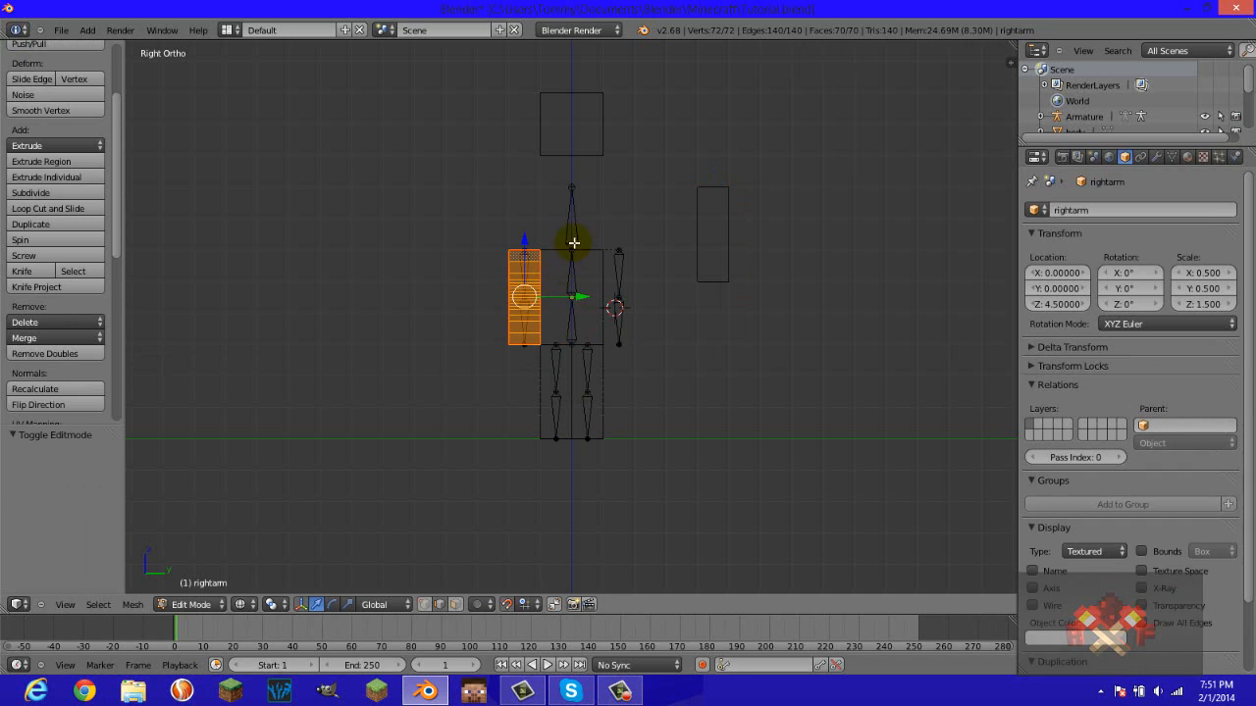
mouse_move(572, 241)
ctrl+mouse_down()
mouse_move(582, 386)
mouse_move(593, 284)
mouse_move(566, 301)
ctrl+mouse_up()
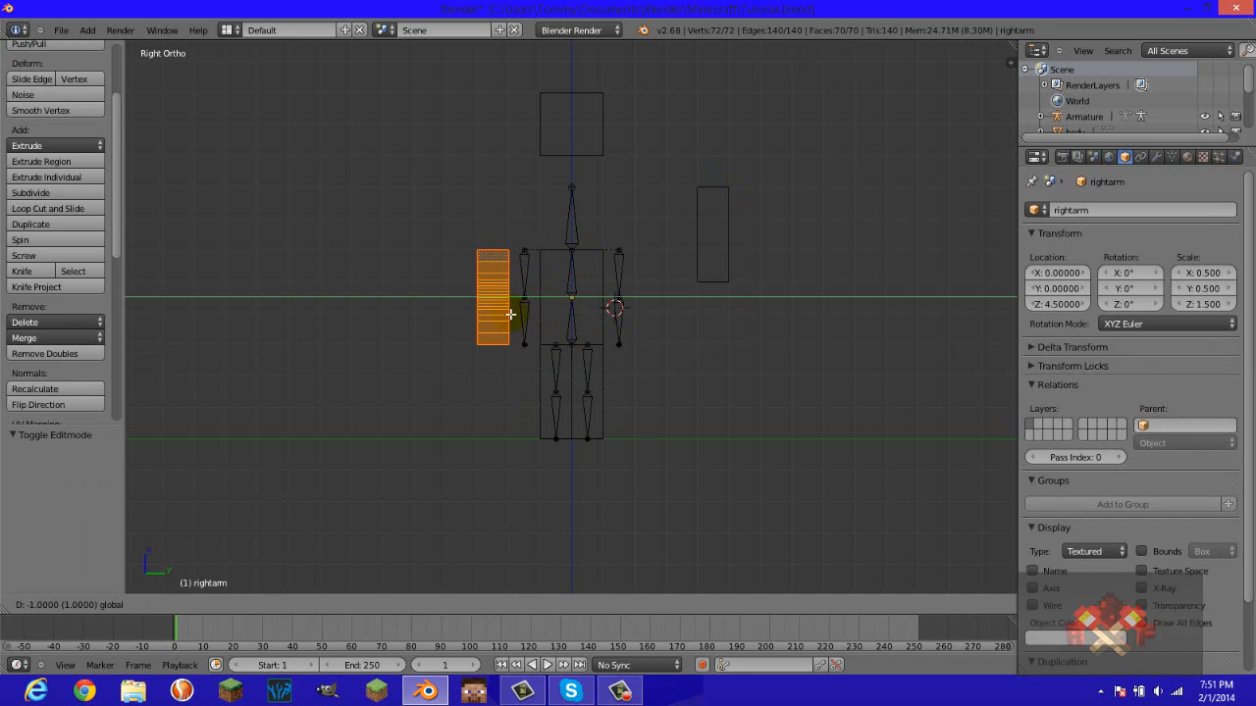
click(461, 294)
key(g)
key(z)
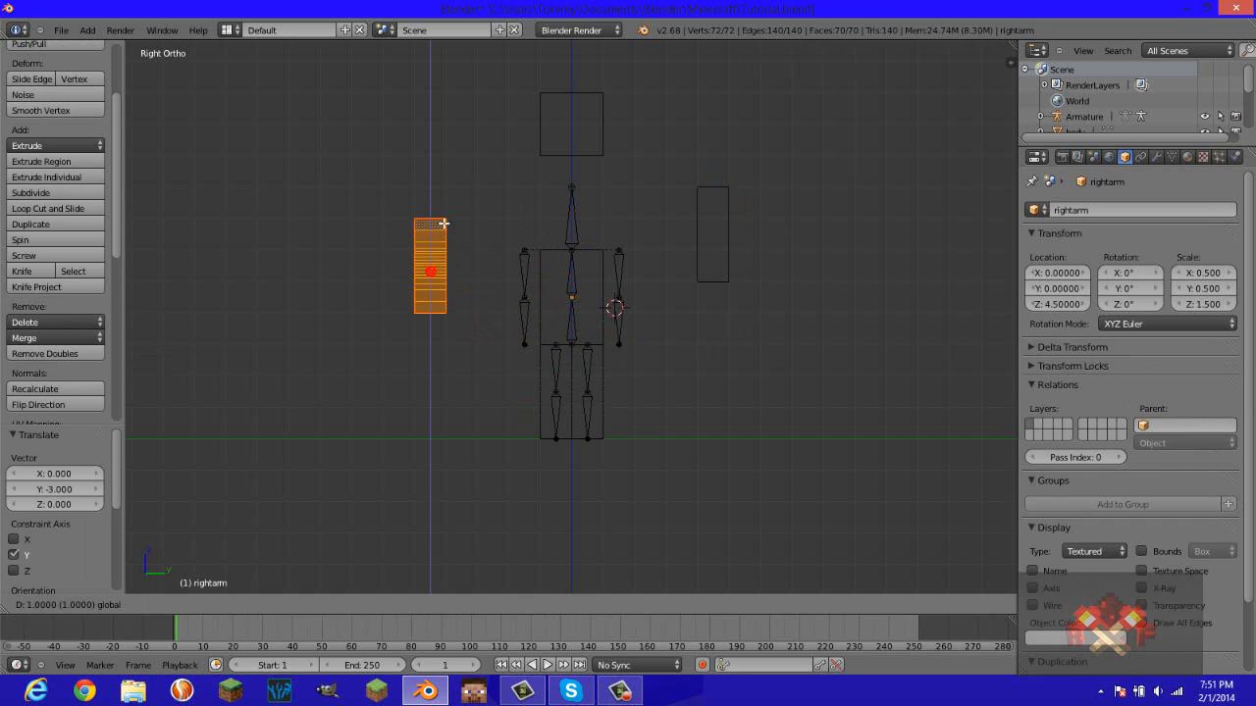
click(432, 206)
key(Tab)
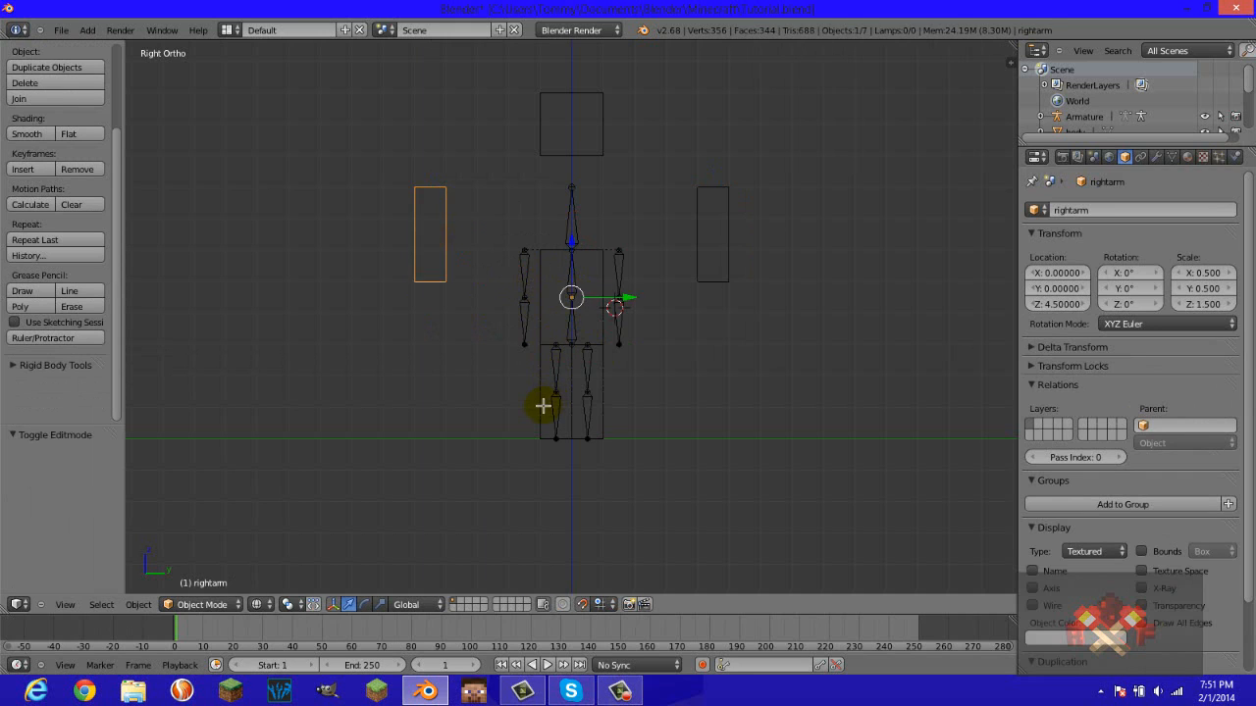
Move the rightleg mesh to Y -3.5, Z -2.5 and the rightleg.001 mesh to Y 3.5, Z -2.5, clear of the leg bones.
right_click(550, 397)
click(558, 447)
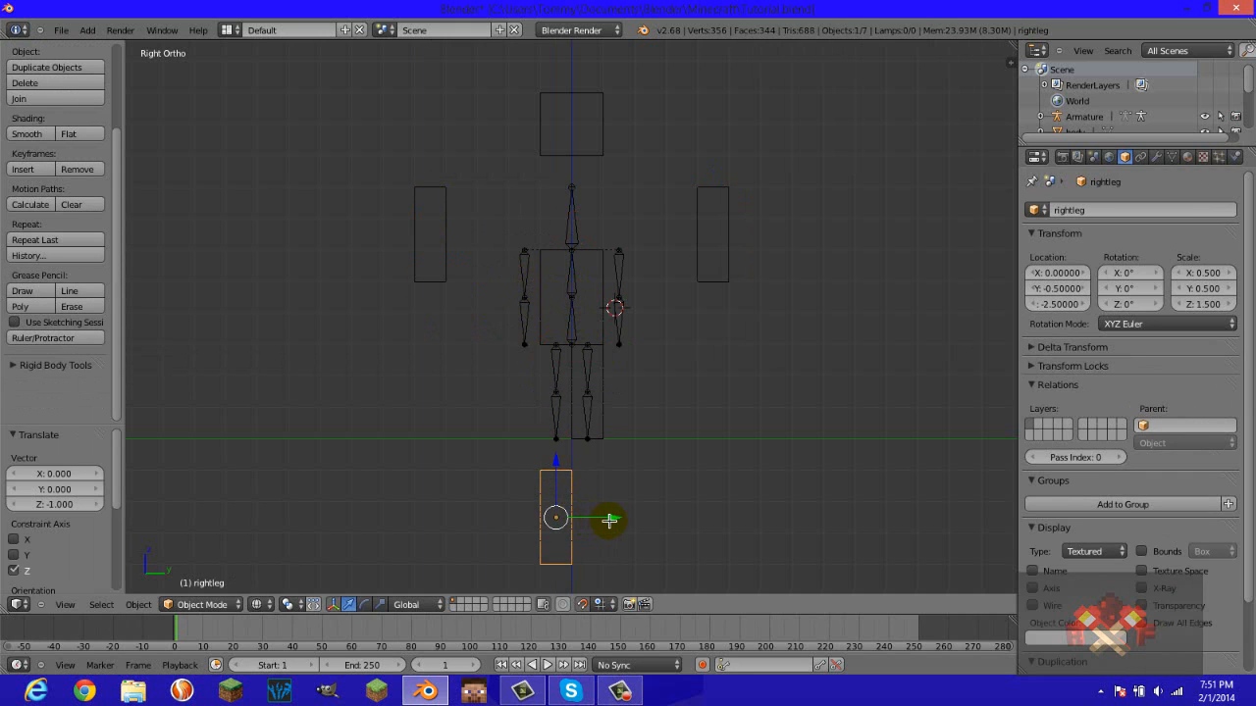
drag(609, 521, 522, 548)
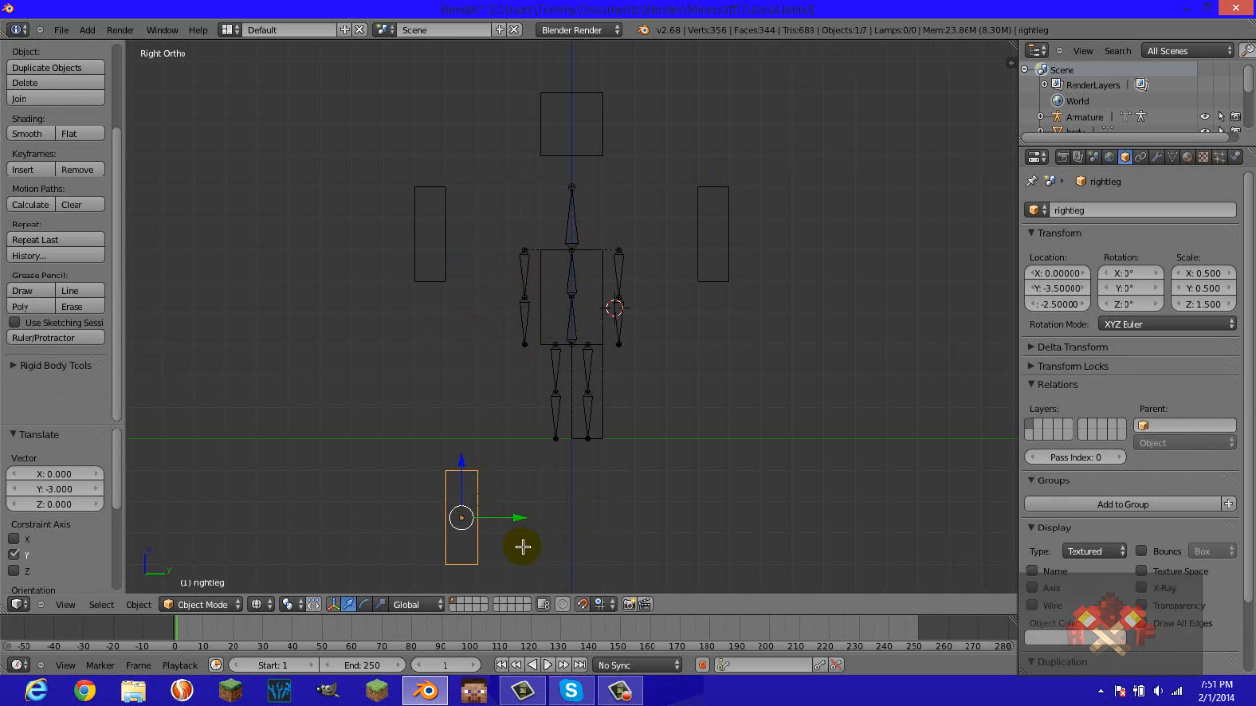
right_click(602, 407)
drag(587, 375, 700, 516)
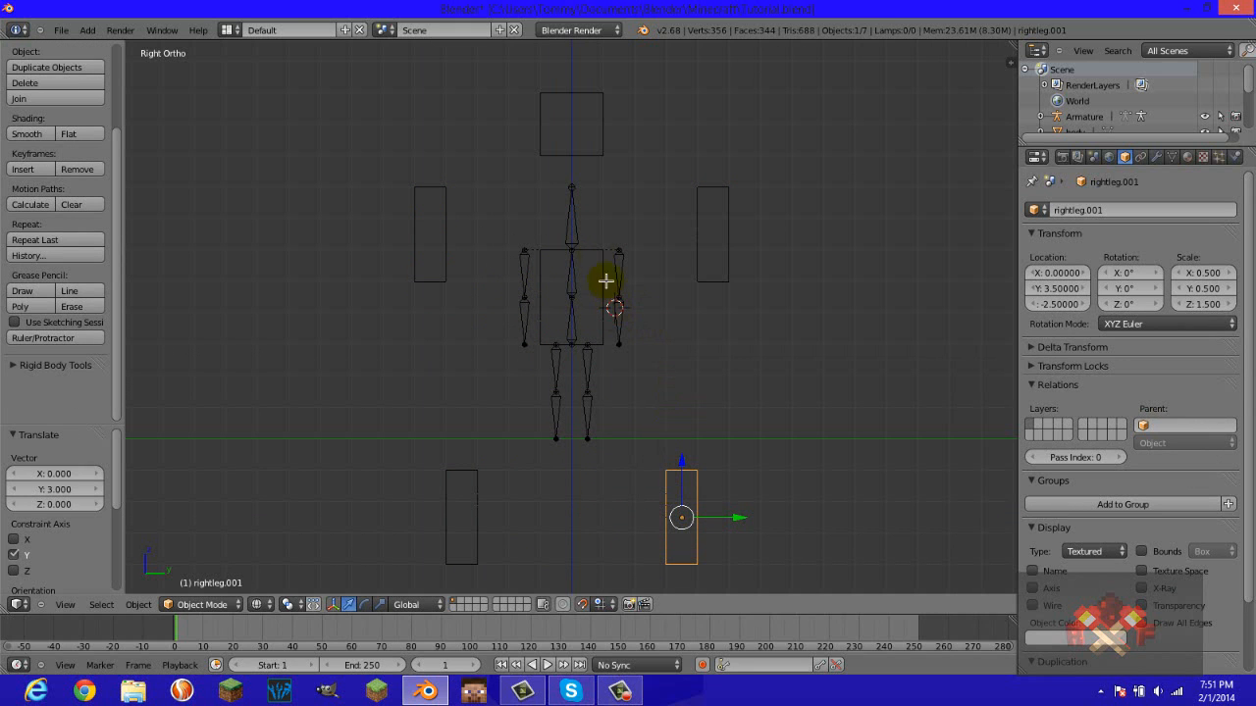
In the armature's Edit Mode, move all left leg bones by 3 along Y and -4 along Z into the rightleg.001 mesh.
right_click(574, 227)
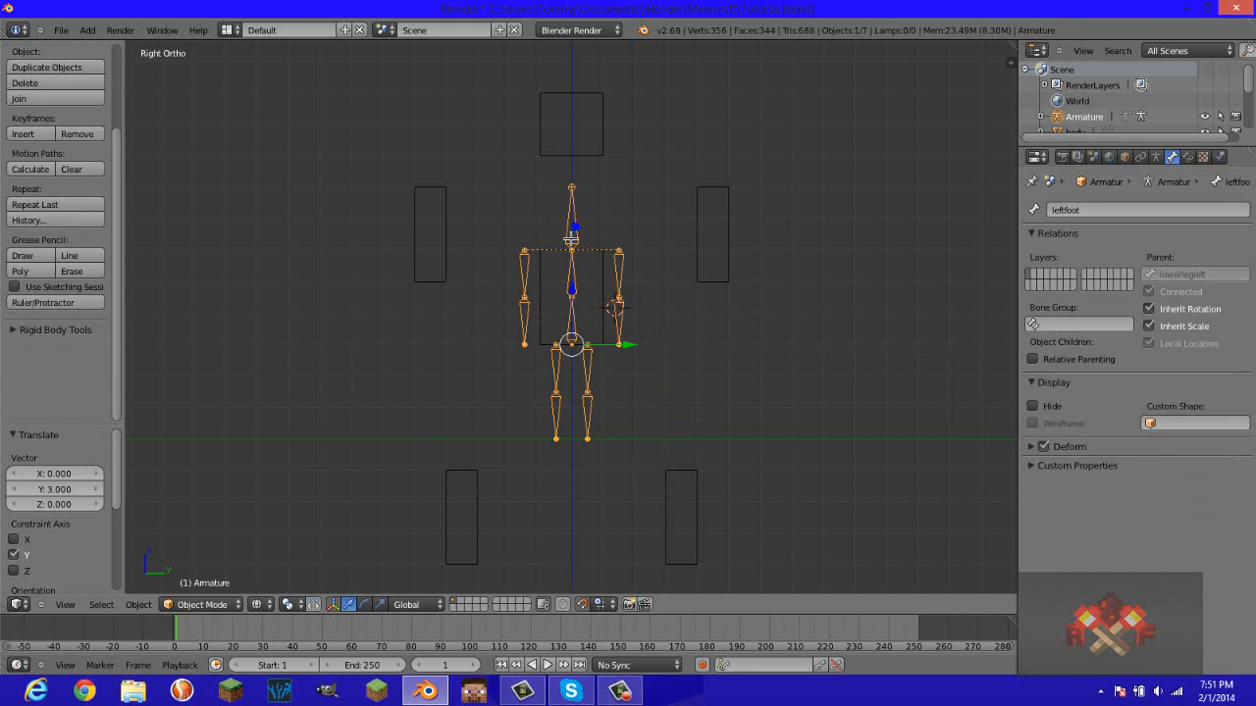
key(Tab)
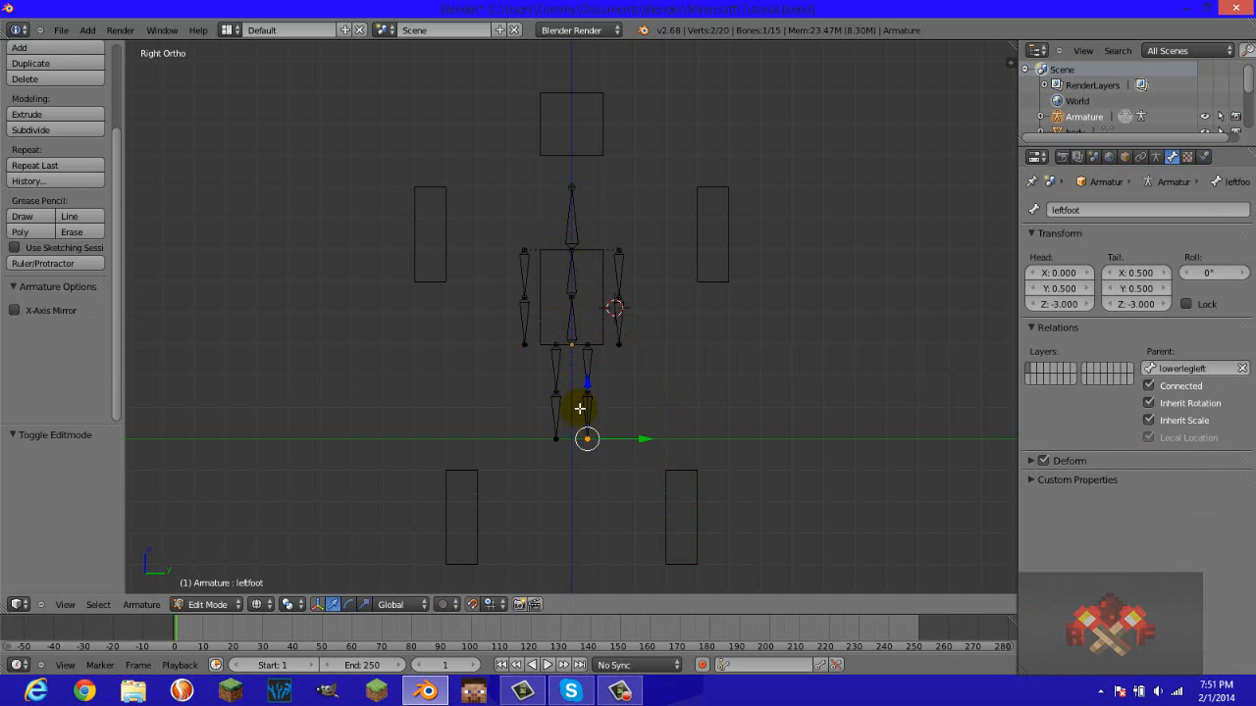
right_click(585, 414)
right_click(585, 376)
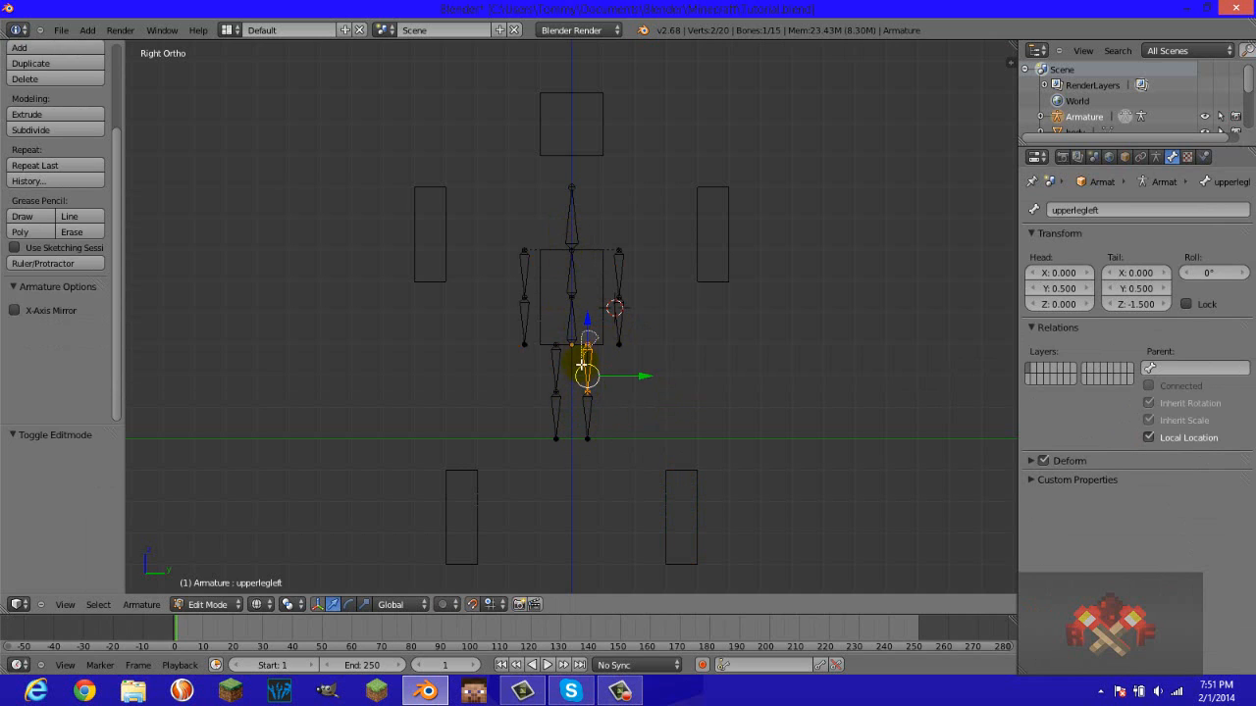
mouse_move(581, 365)
ctrl+mouse_down()
mouse_move(580, 420)
mouse_move(606, 447)
ctrl+mouse_up()
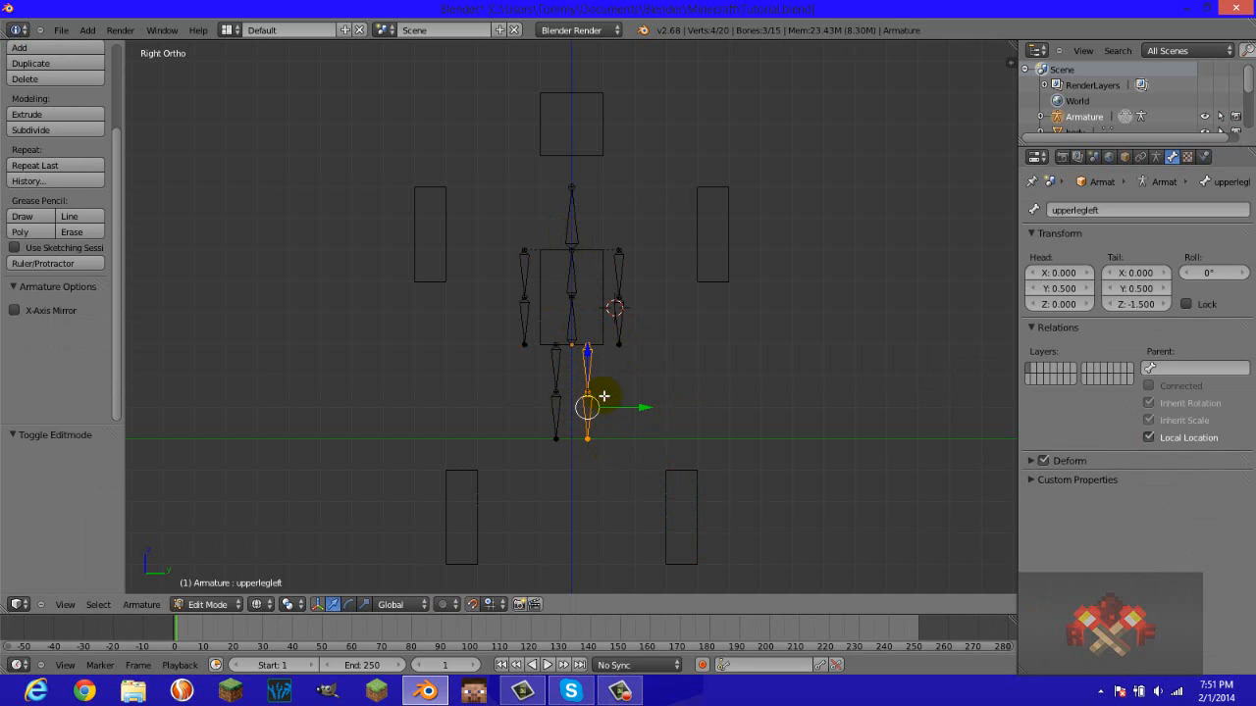
mouse_move(596, 340)
ctrl+mouse_down()
mouse_move(573, 364)
mouse_move(590, 459)
mouse_move(609, 455)
ctrl+mouse_up()
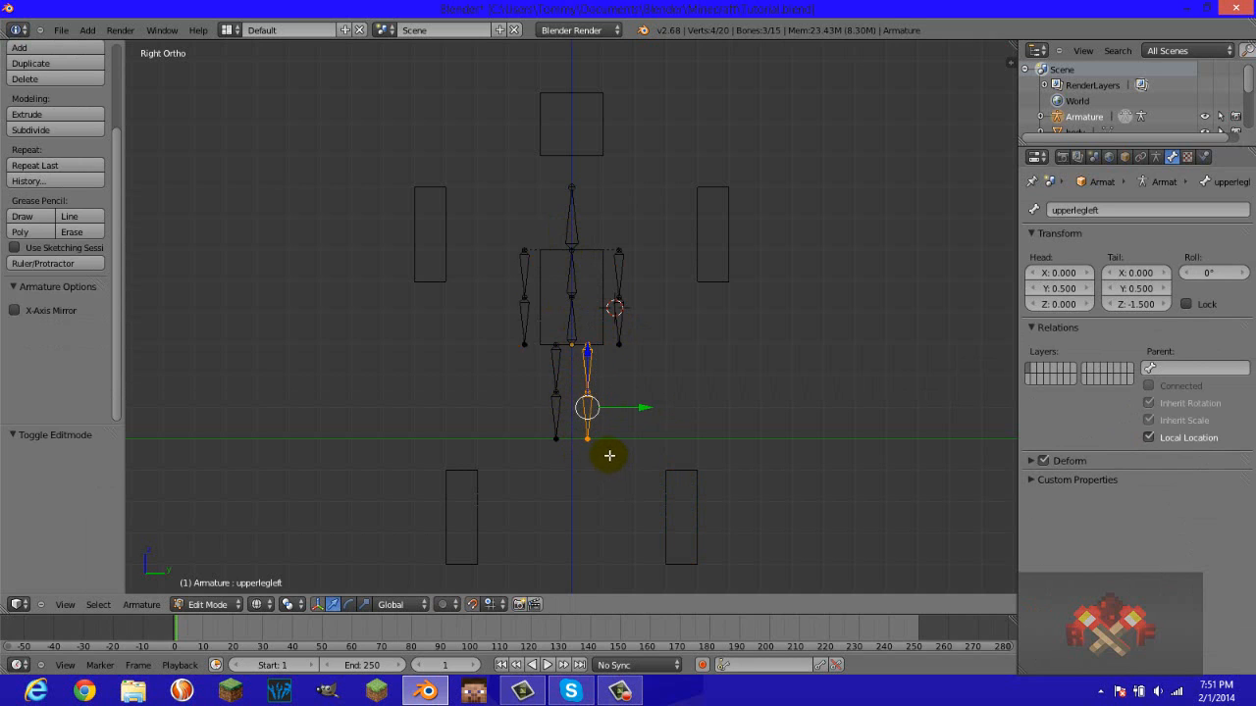
scroll(638, 448, up, 4)
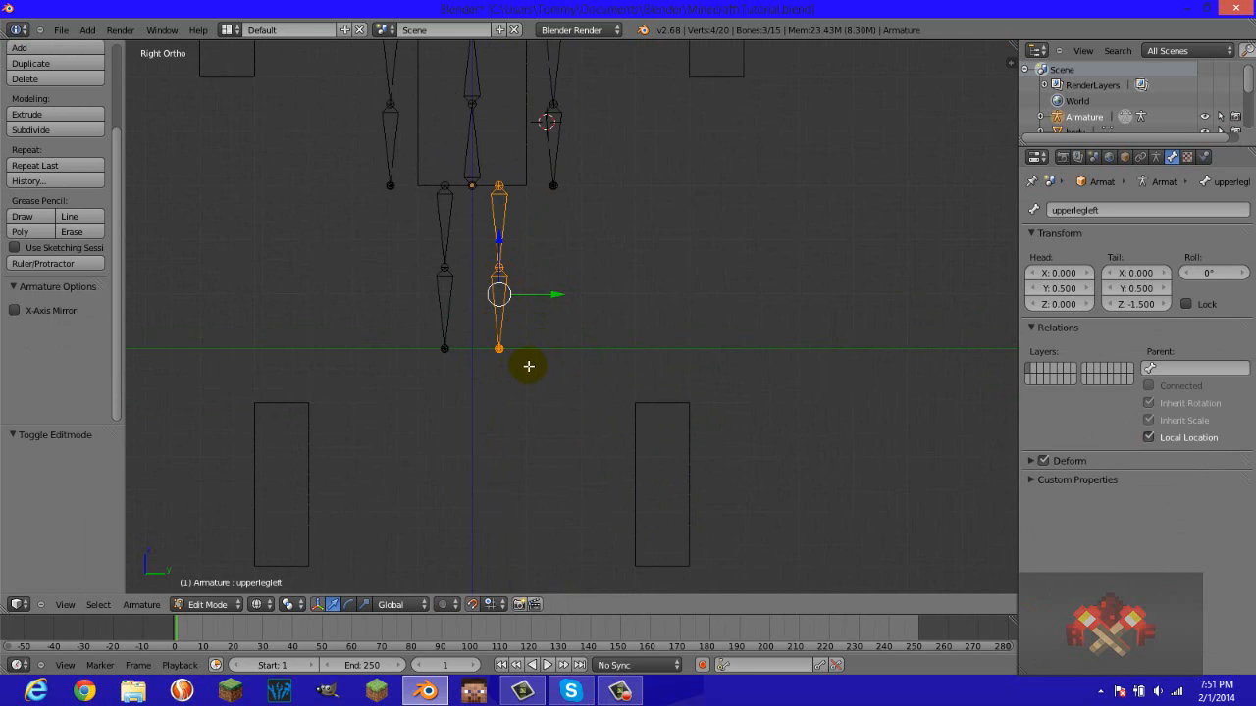
drag(494, 281, 646, 492)
click(646, 491)
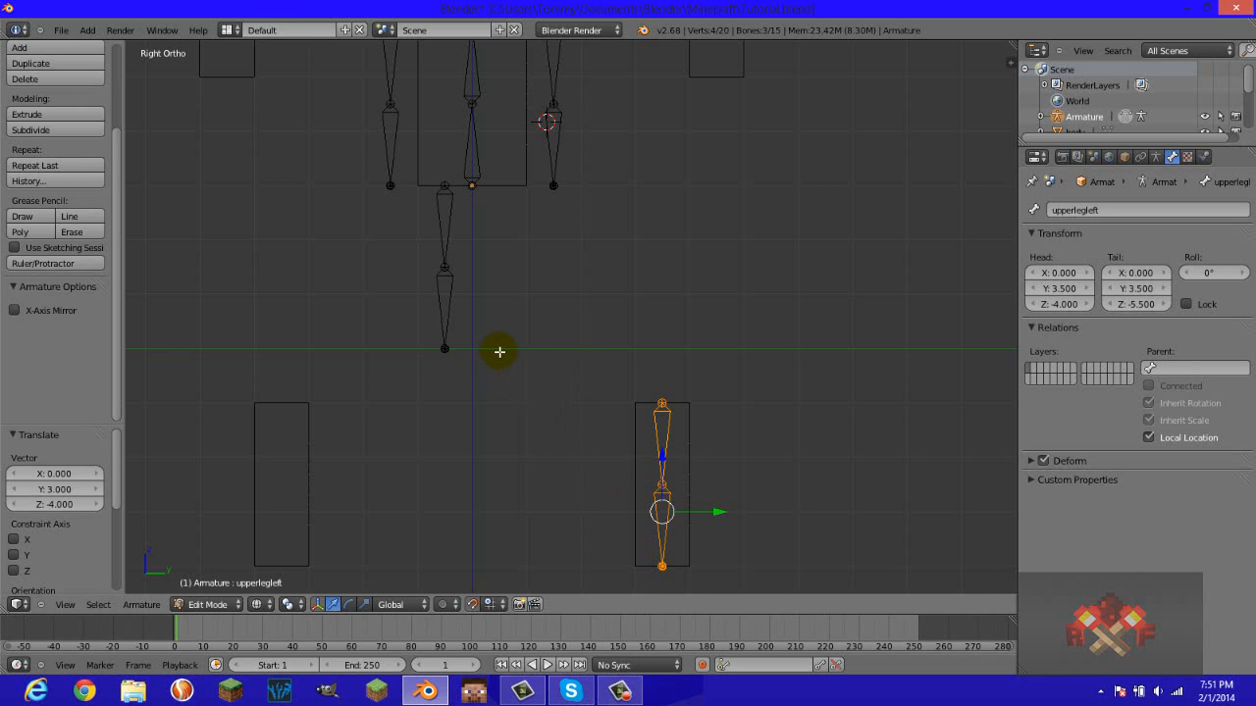
Move all right leg bones by -3 along Y and -4 along Z into the rightleg mesh.
scroll(499, 351, down, 2)
right_click(482, 257)
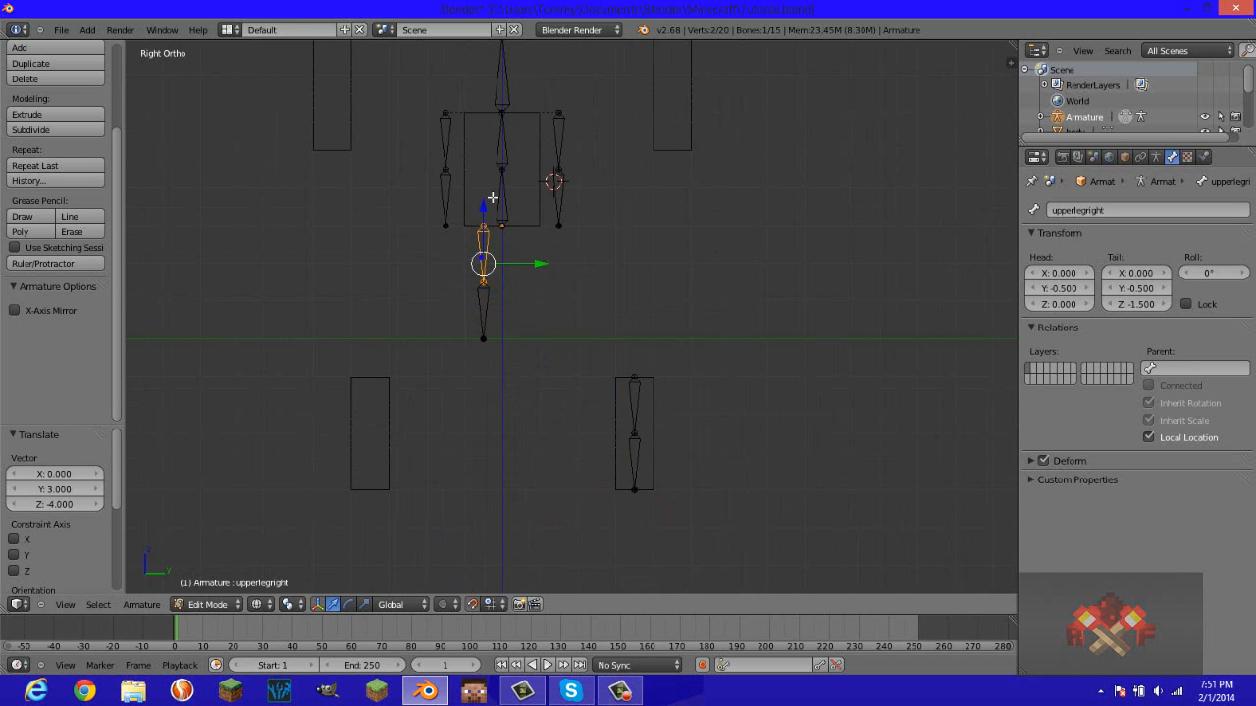
mouse_move(488, 199)
ctrl+mouse_down()
mouse_move(466, 280)
mouse_move(481, 356)
mouse_move(508, 348)
ctrl+mouse_up()
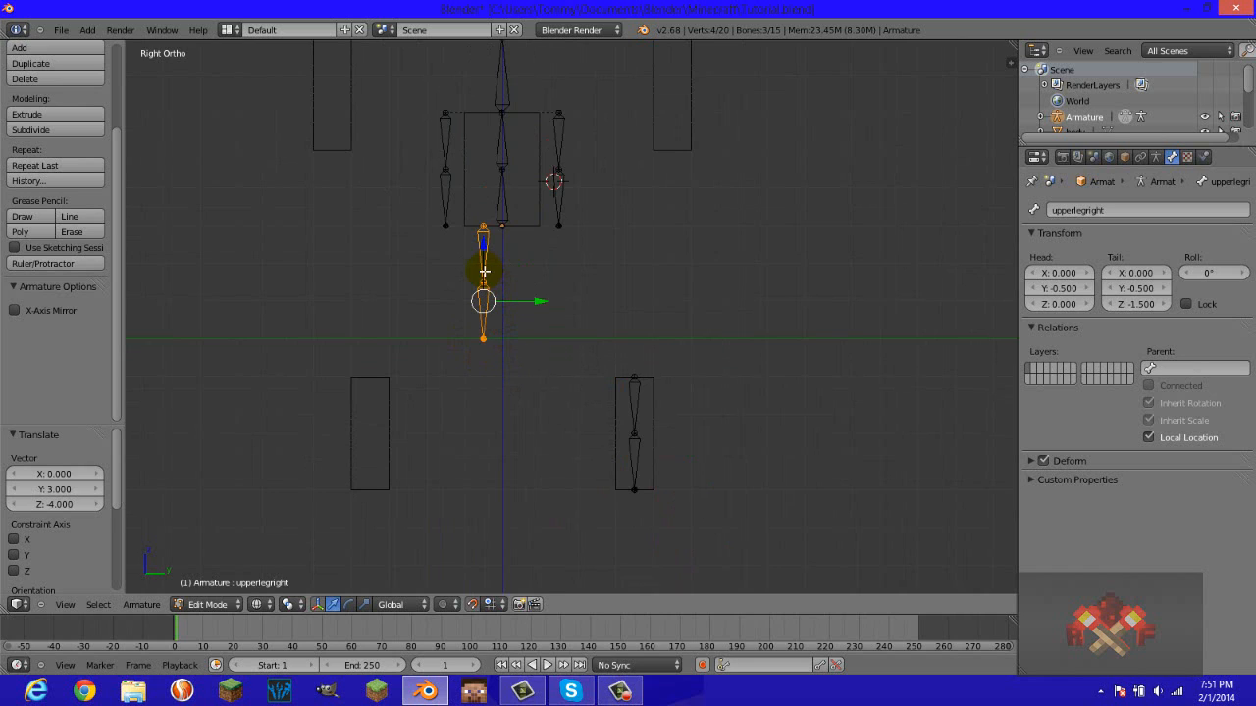
key(g)
click(372, 433)
Move all right arm bones by -3 along Y and 2 along Z into the rightarm mesh.
shift+middle_drag(535, 307, 535, 308)
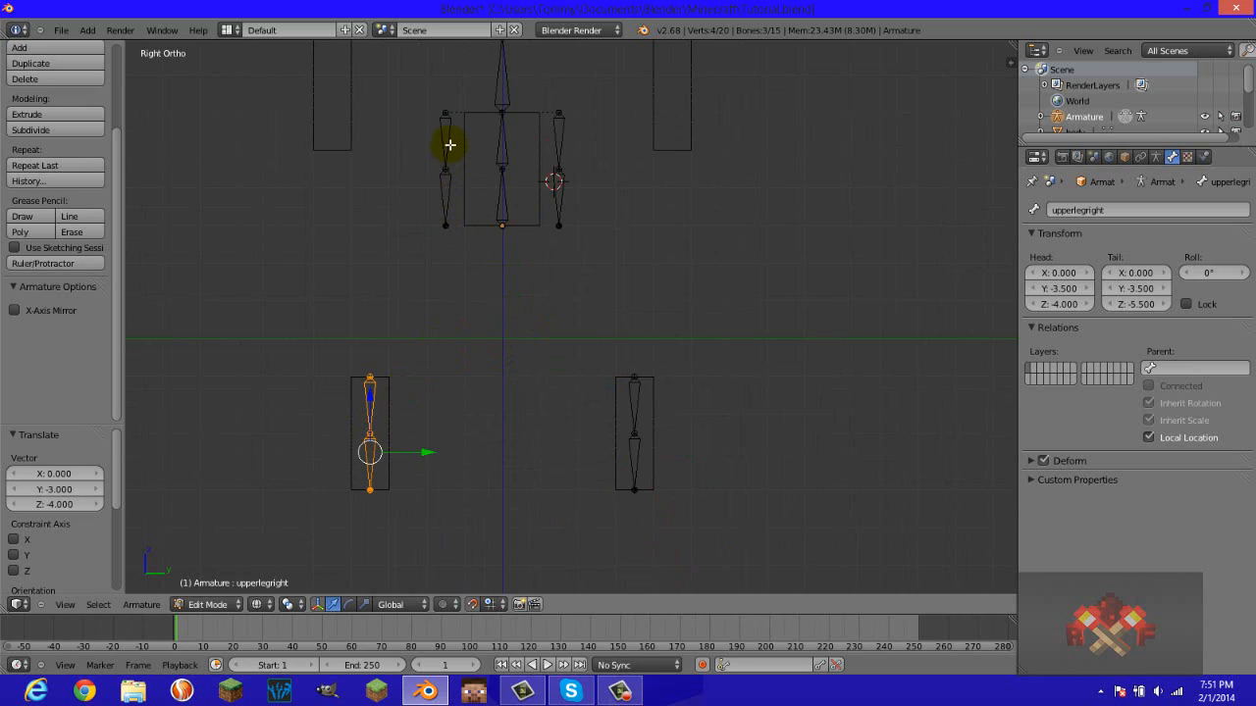
mouse_move(462, 93)
ctrl+mouse_down()
mouse_move(406, 216)
mouse_move(481, 247)
ctrl+mouse_up()
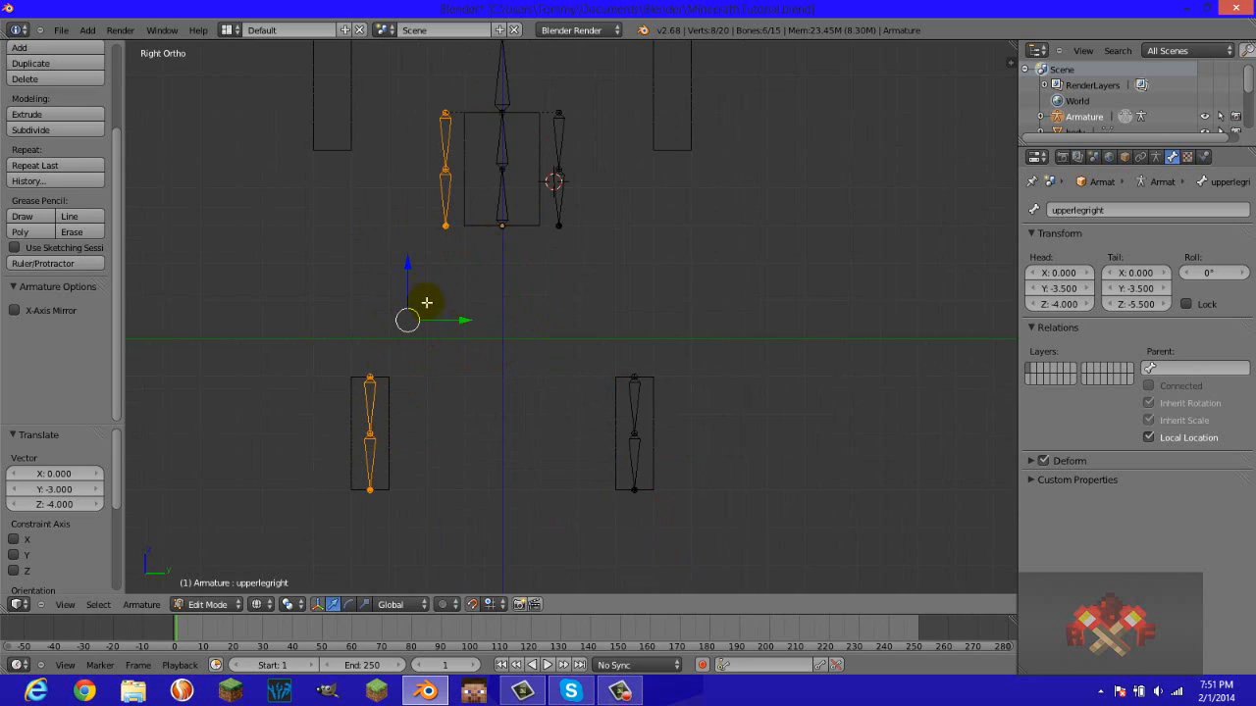
right_click(444, 140)
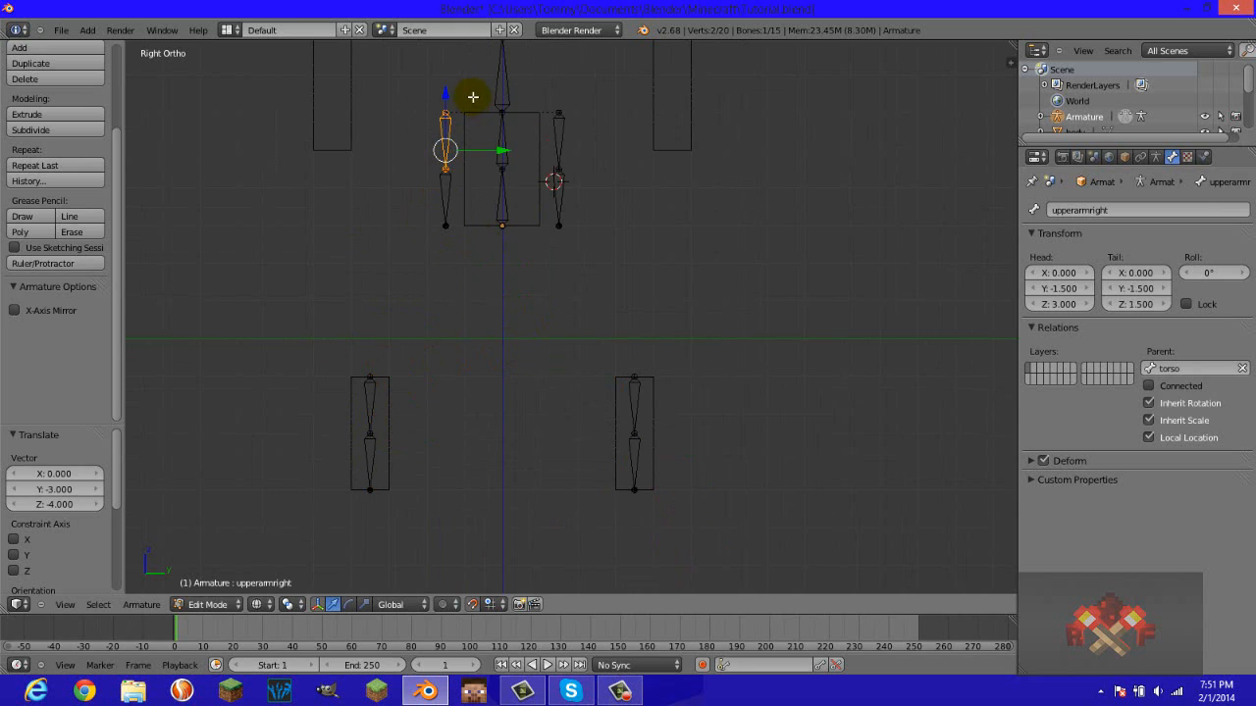
ctrl+drag(442, 91, 478, 276)
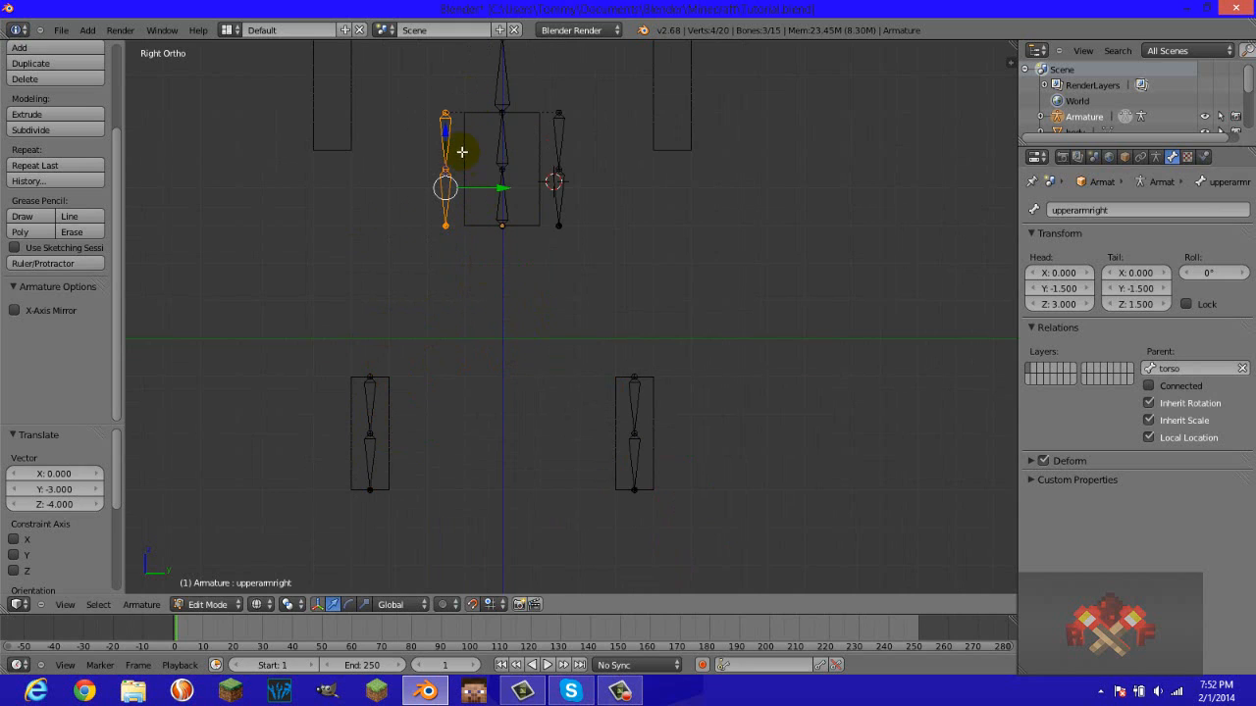
shift+middle_drag(504, 225, 580, 416)
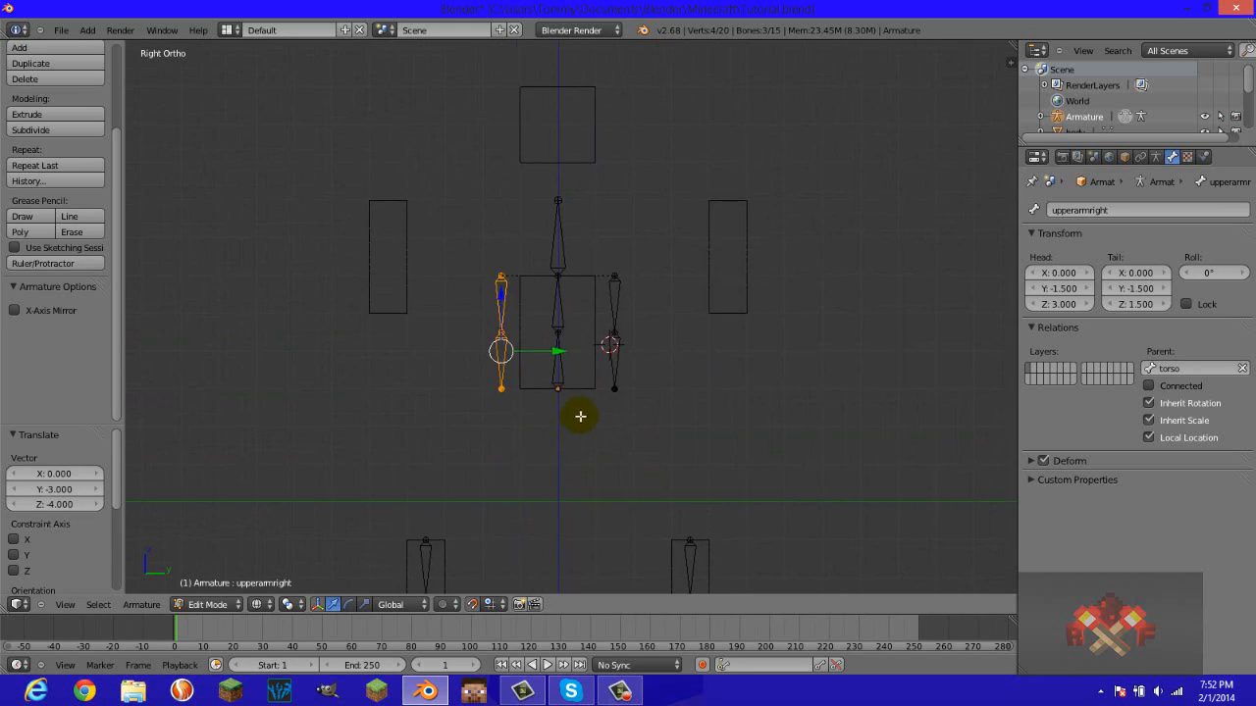
key(g)
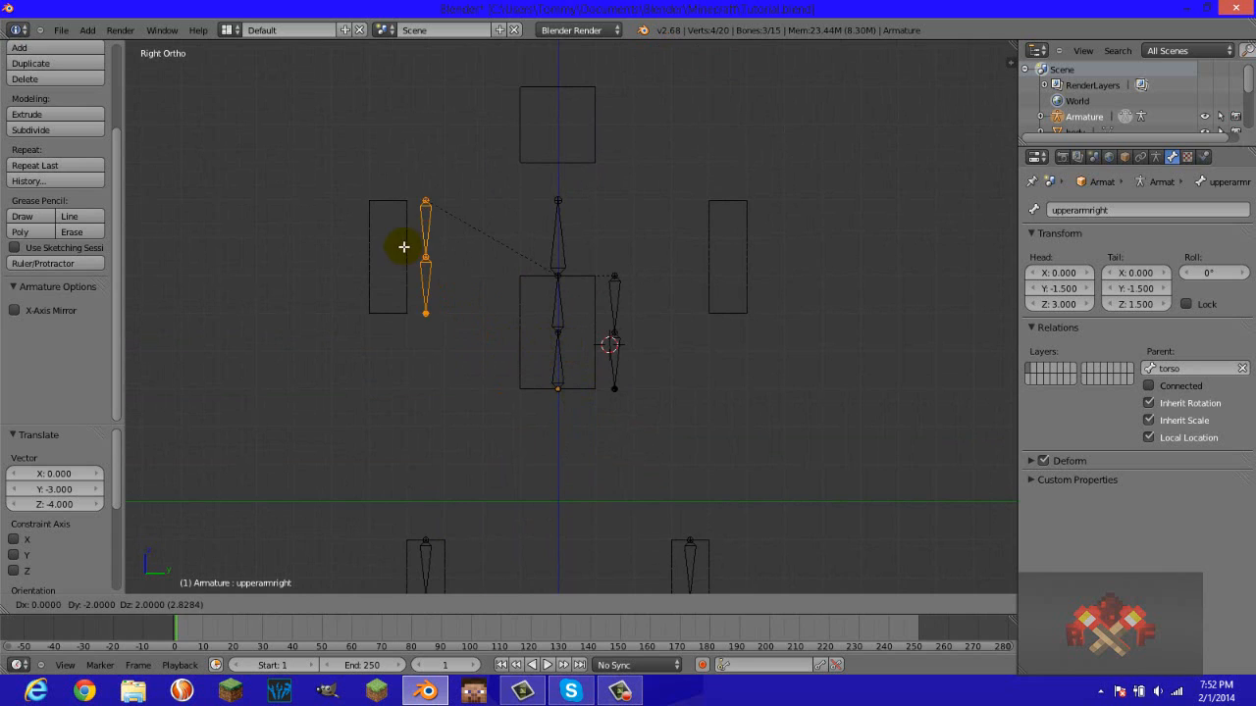
click(383, 253)
Move all left arm bones by 3 along Y and 2 along Z into the rightarm.001 mesh.
right_click(612, 302)
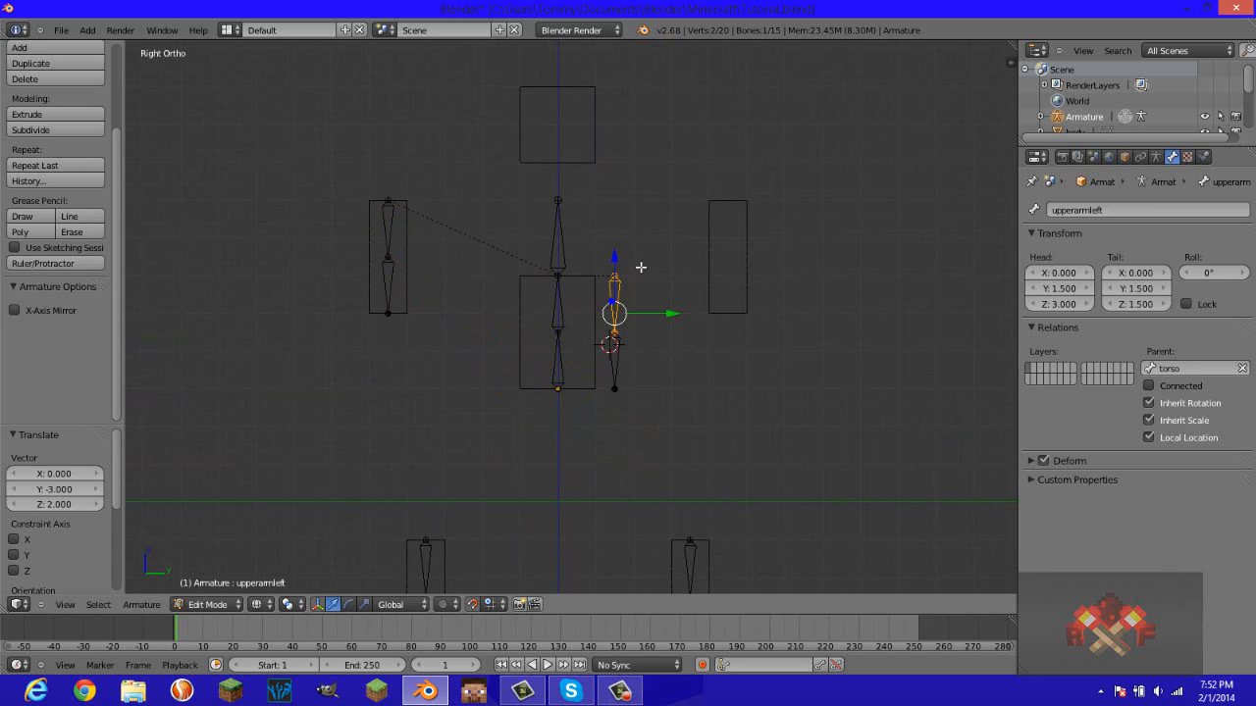
shift+right_click(612, 373)
key(g)
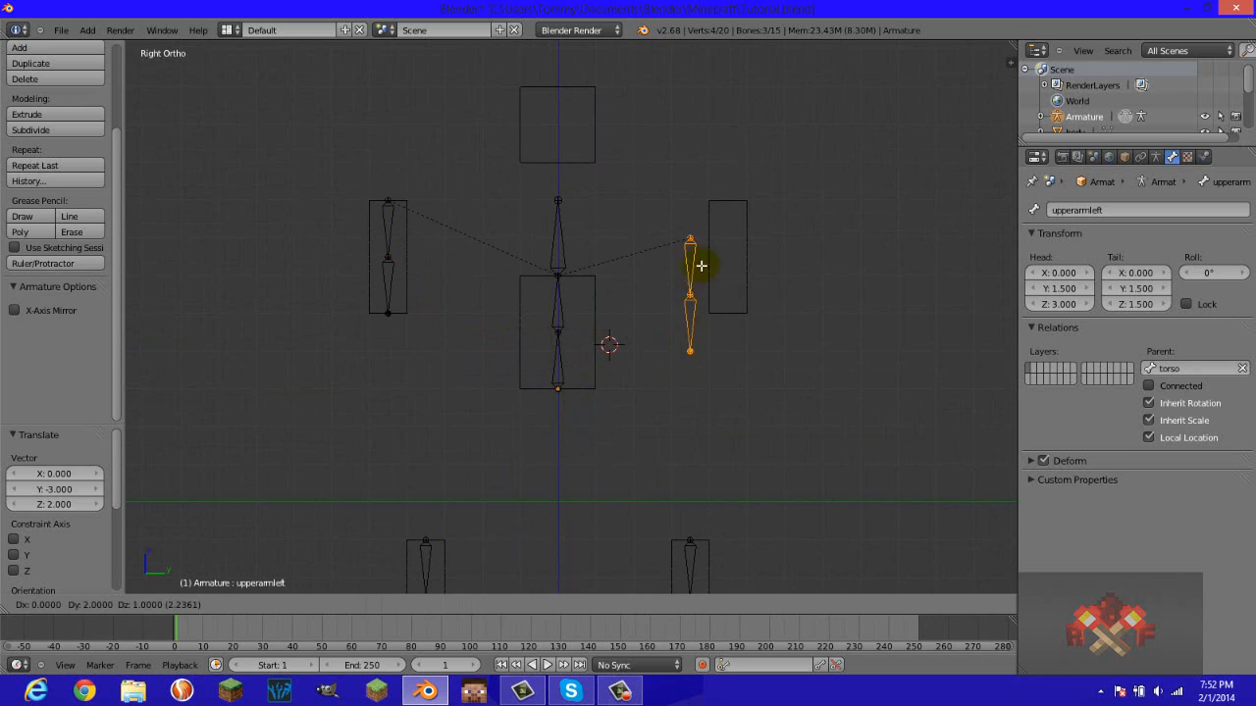
click(726, 241)
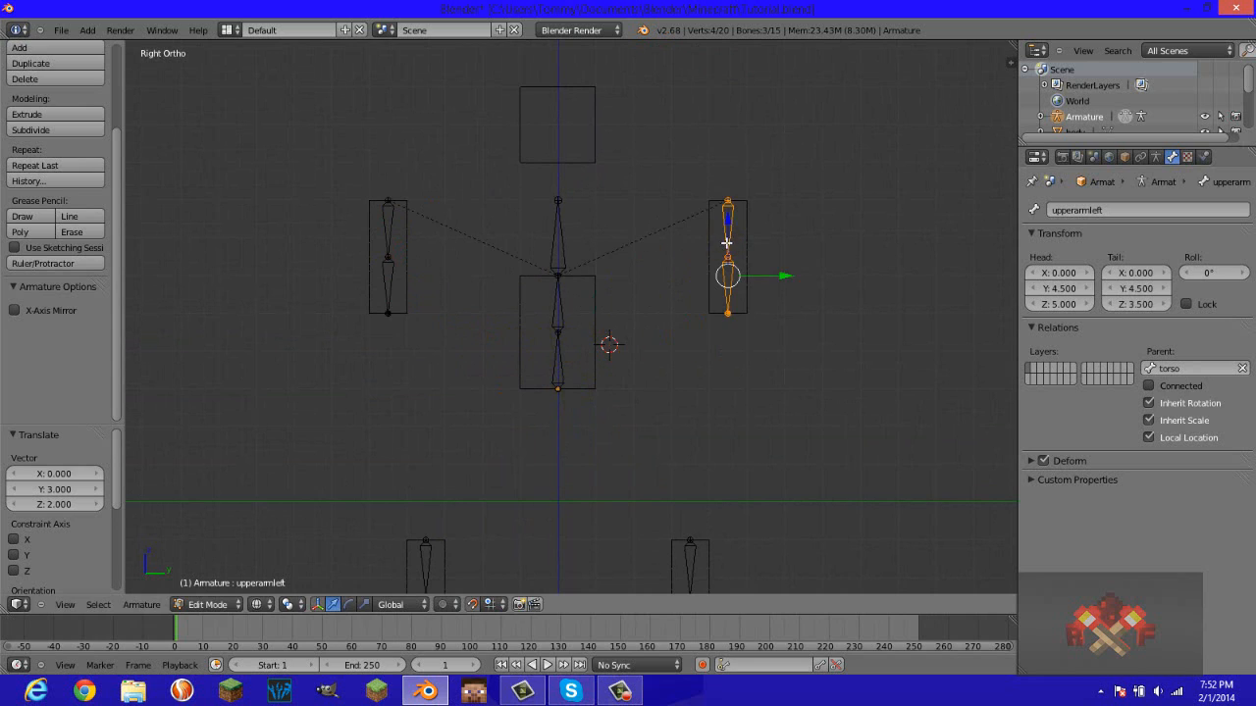
Save the project, overwriting the existing Tutorial.blend file.
scroll(590, 380, down, 1)
shift+middle_drag(580, 409, 622, 438)
key(ctrl+s)
click(576, 386)
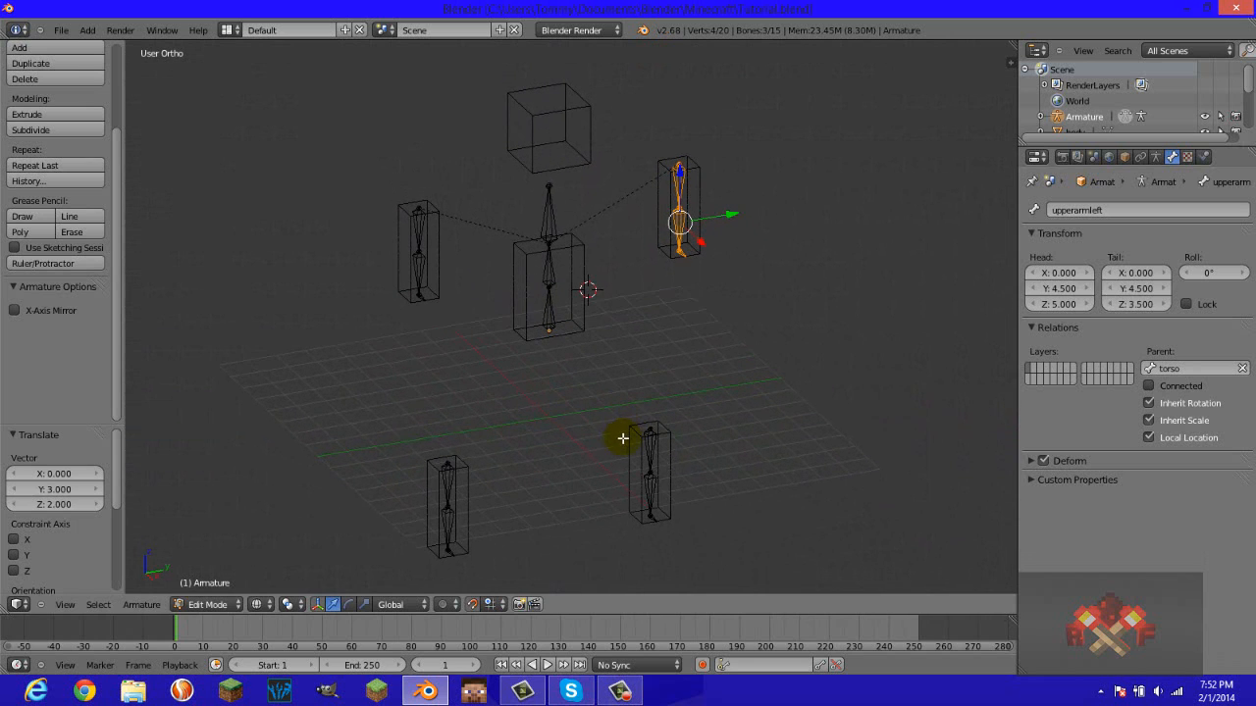
Save the project under the new name TutorialBackup.blend in the Minecraft folder.
click(64, 30)
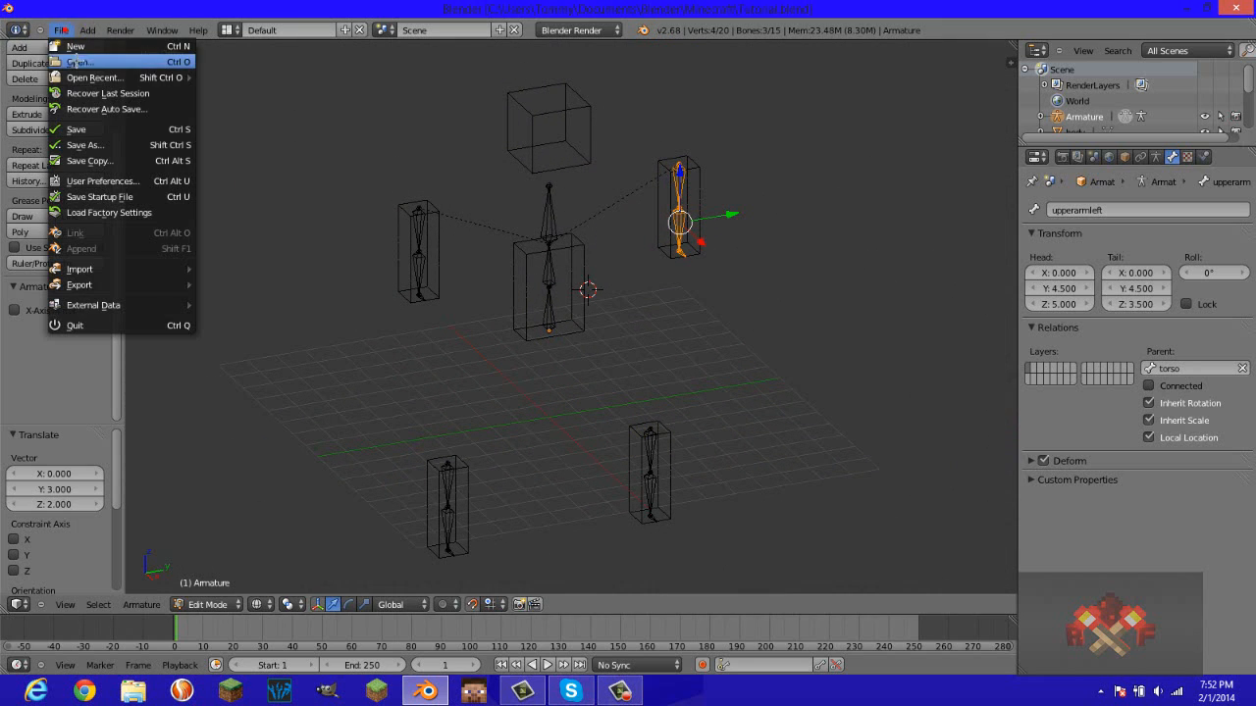
click(95, 144)
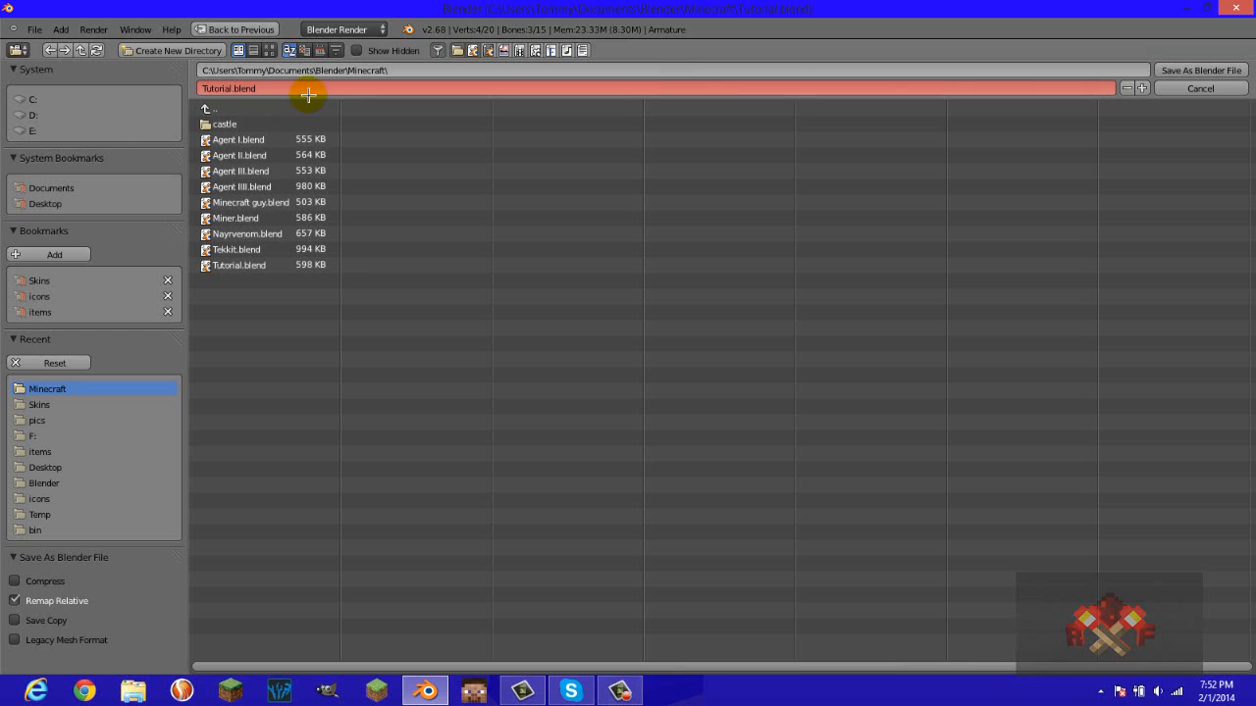
click(229, 89)
click(228, 89)
text(Backup)
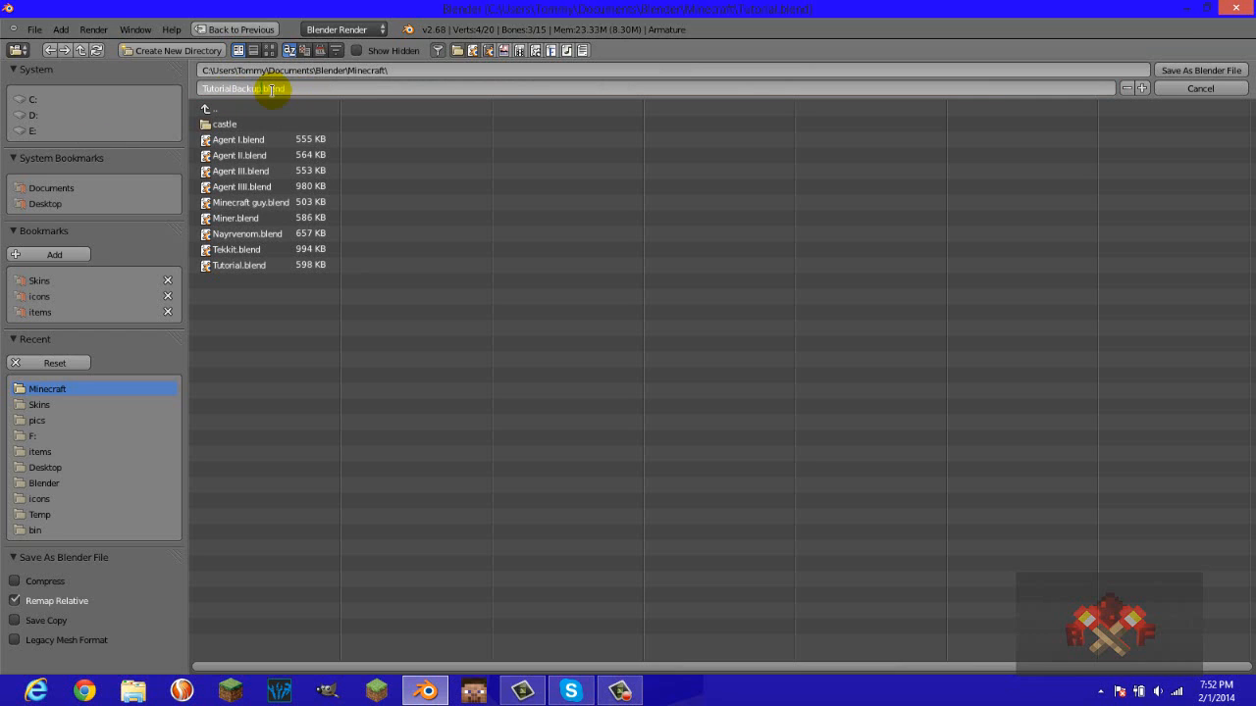
key(Return)
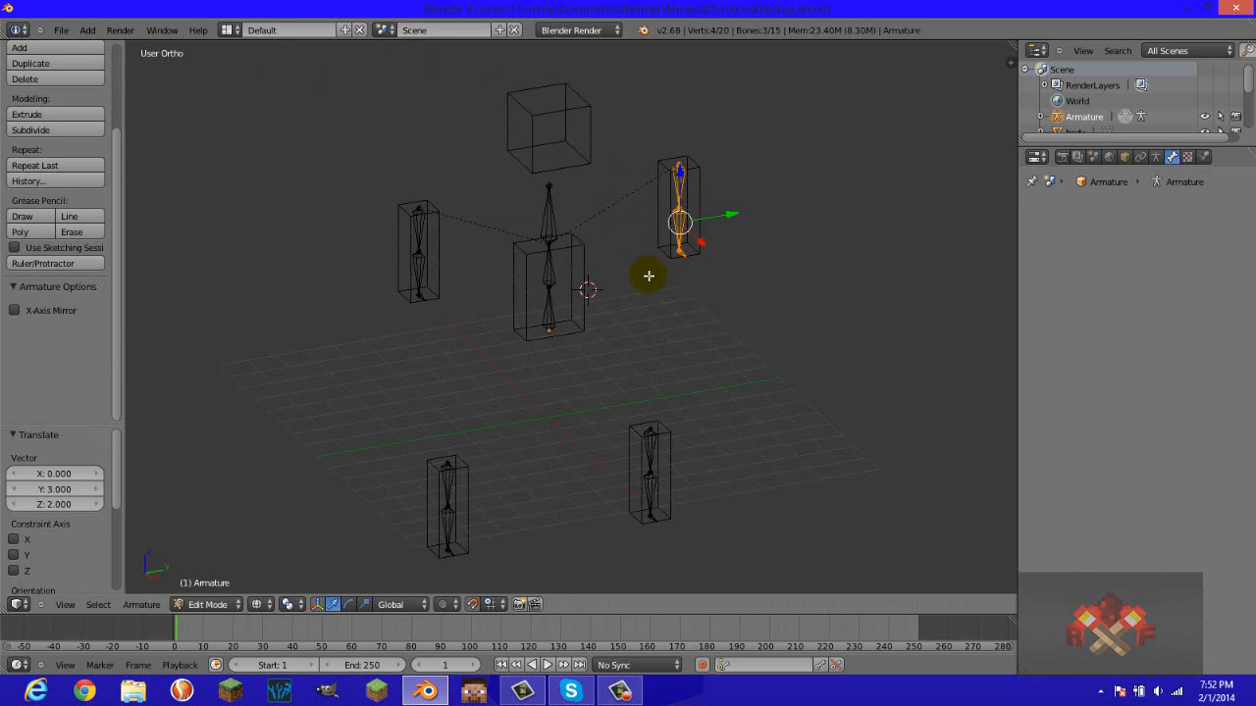
Leave armature editing and select every object in the scene, meshes and armature together.
key(Tab)
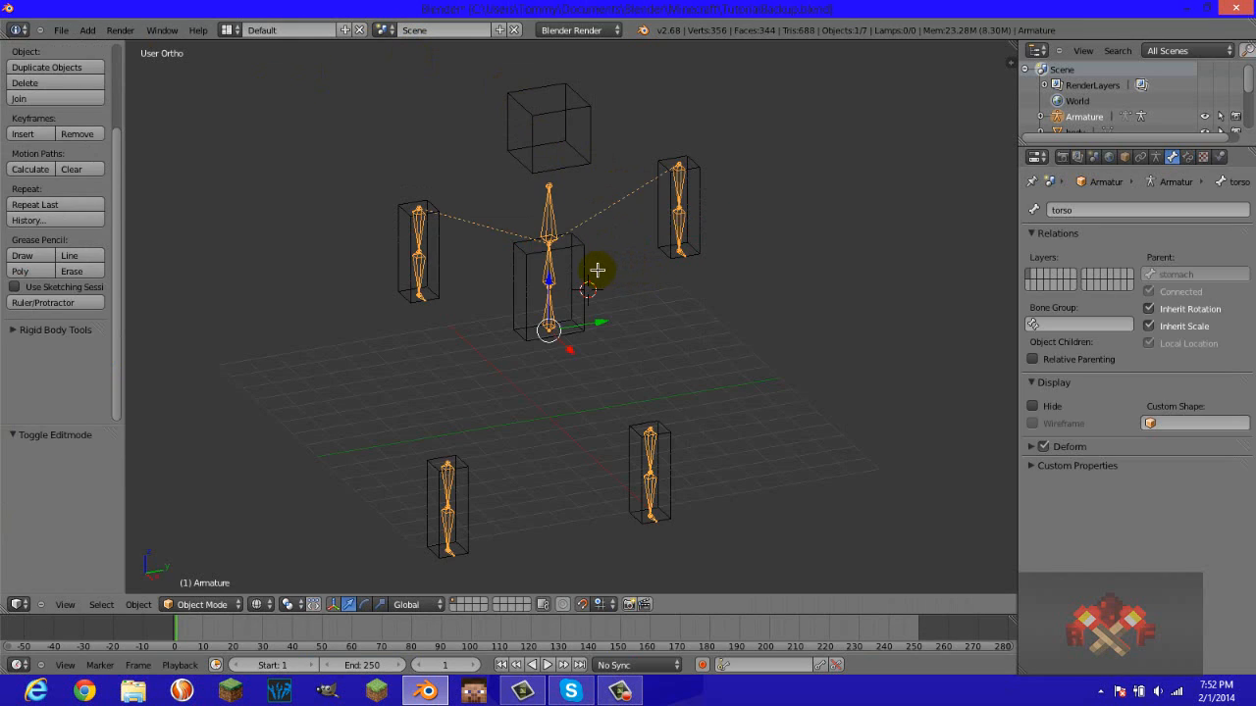
key(a)
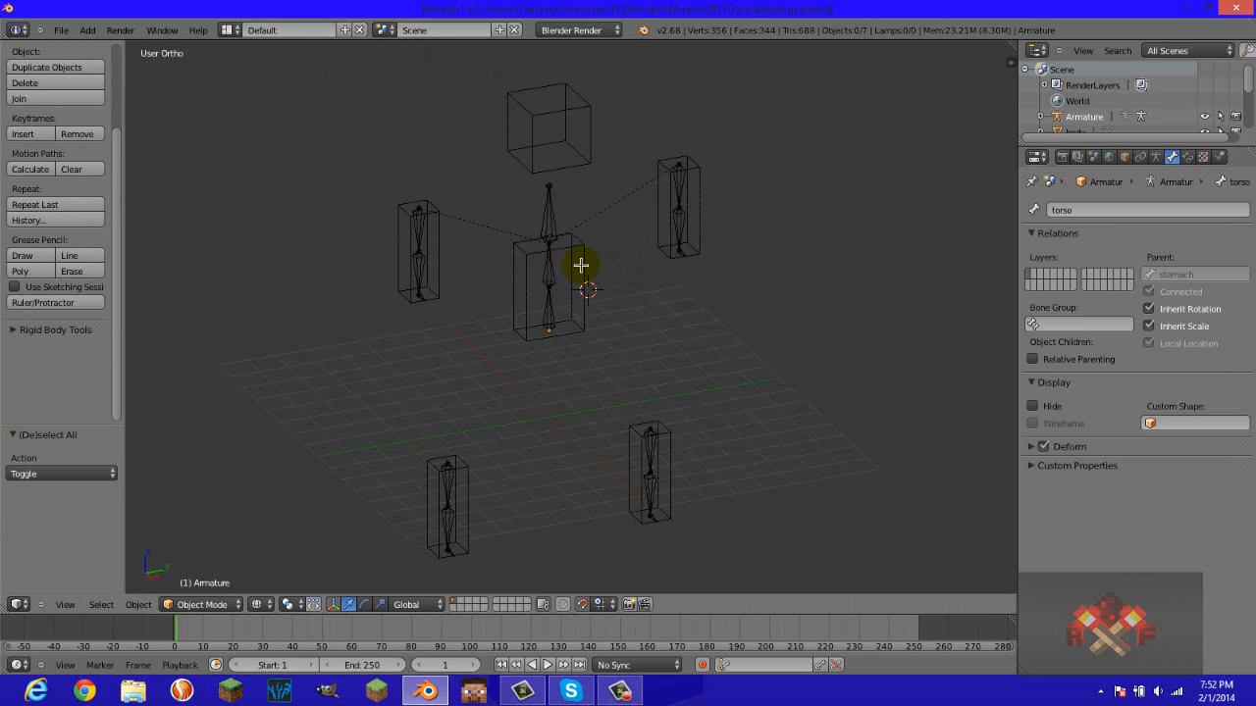
key(a)
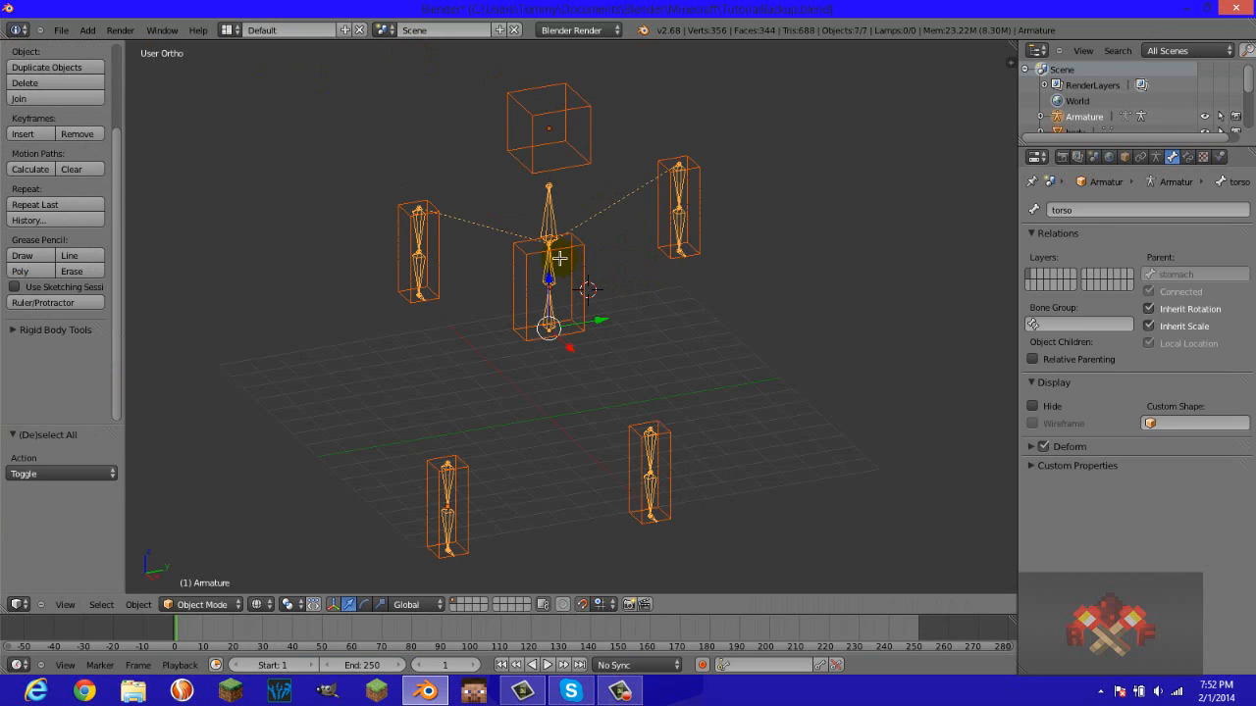
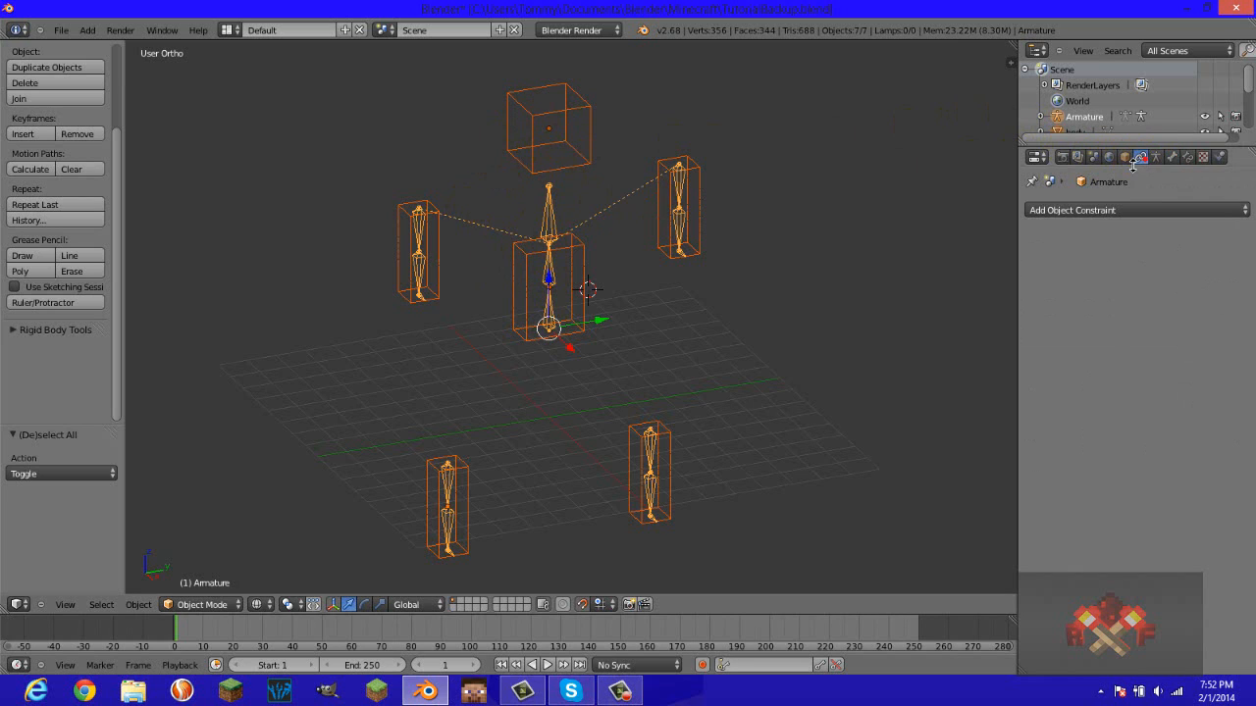
Turn on X-Ray display for the armature and check the bones in solid shading before returning to wireframe.
click(1159, 156)
click(1142, 430)
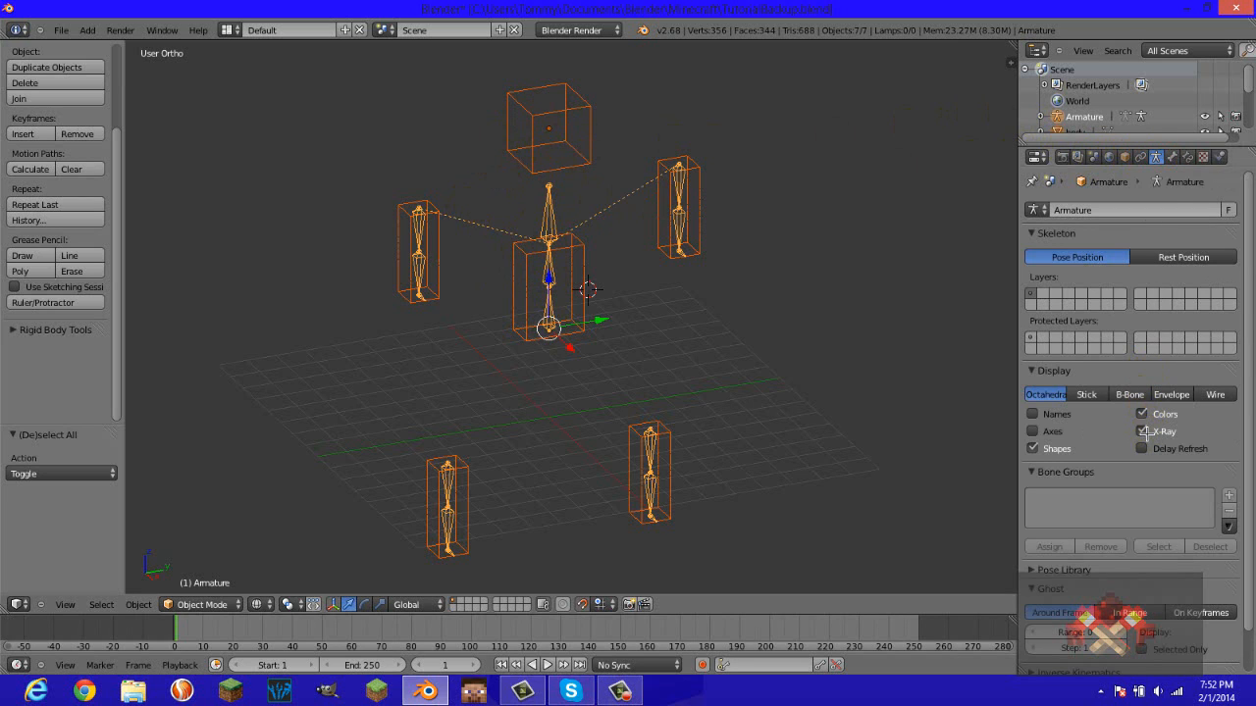
click(1143, 432)
click(1142, 430)
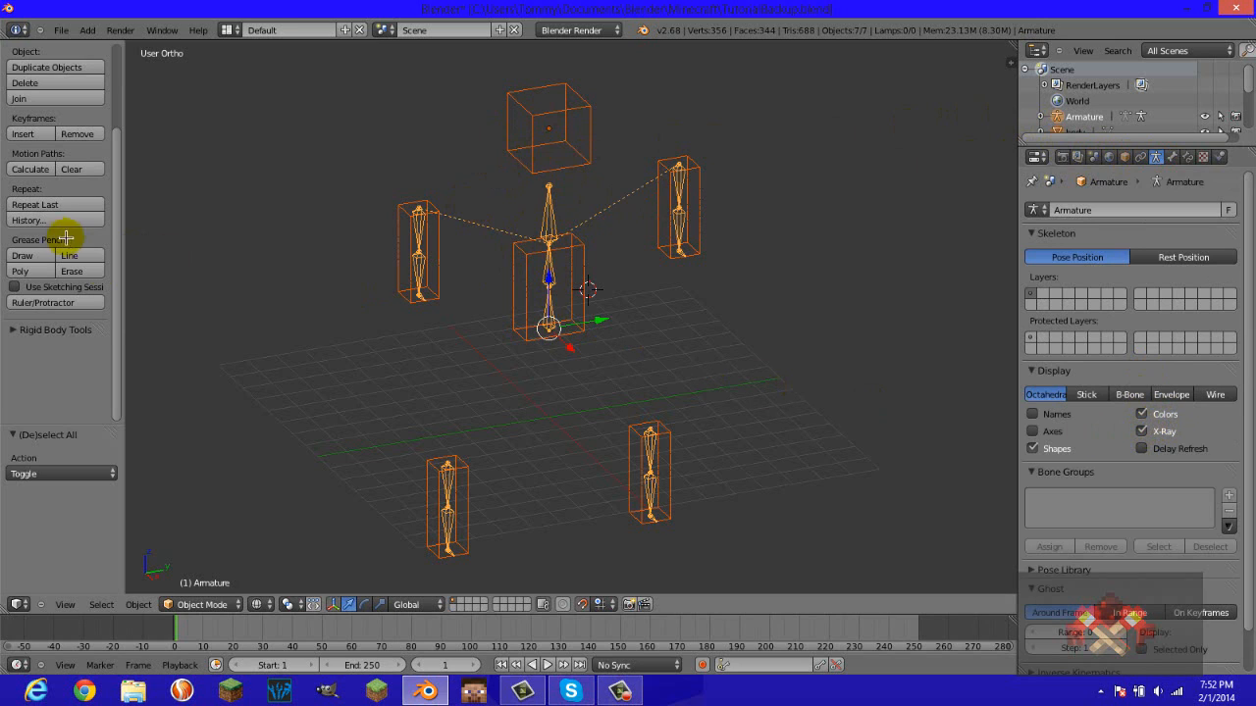
key(z)
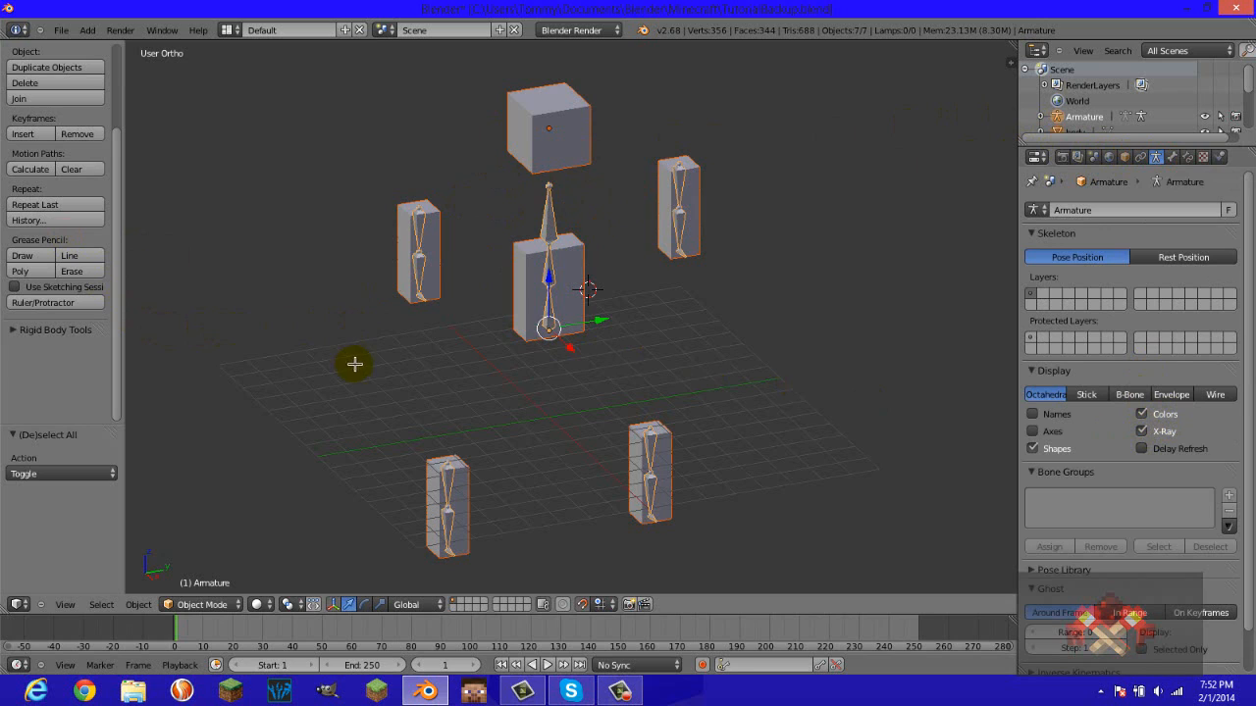
key(z)
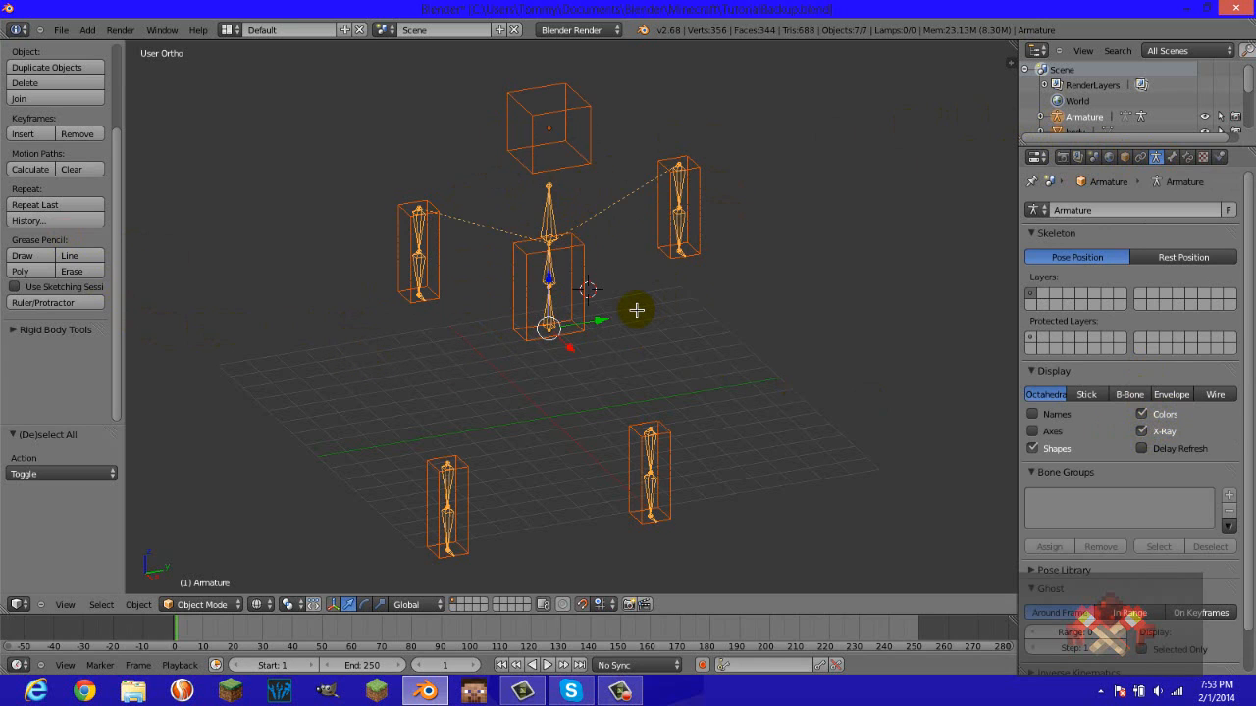
Parent all the selected body meshes to the armature with automatic weights.
key(ctrl+p)
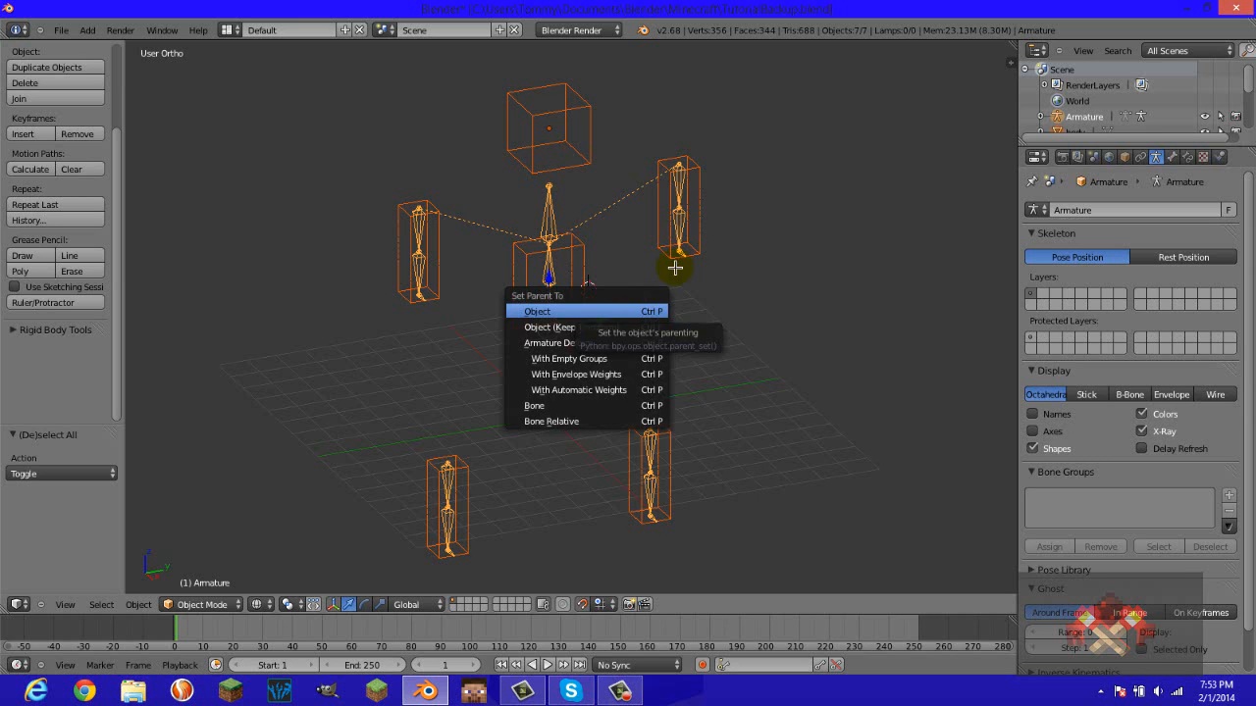
click(637, 310)
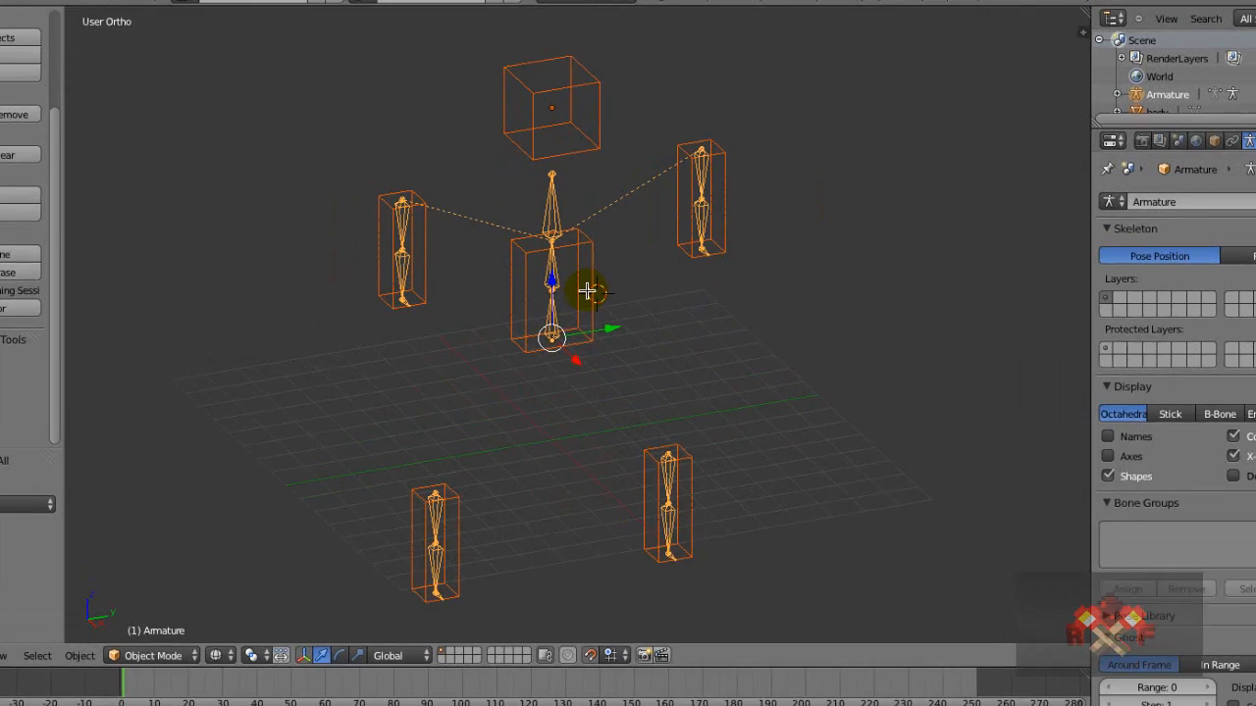
key(ctrl+p)
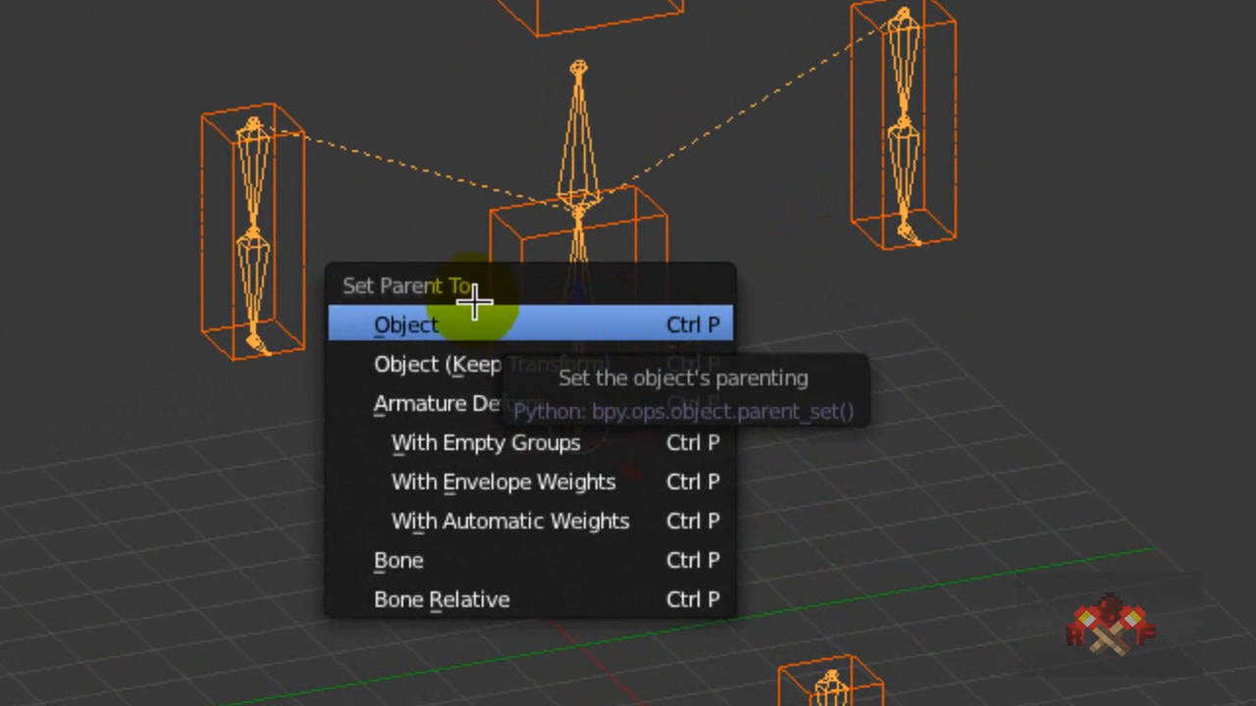
click(456, 505)
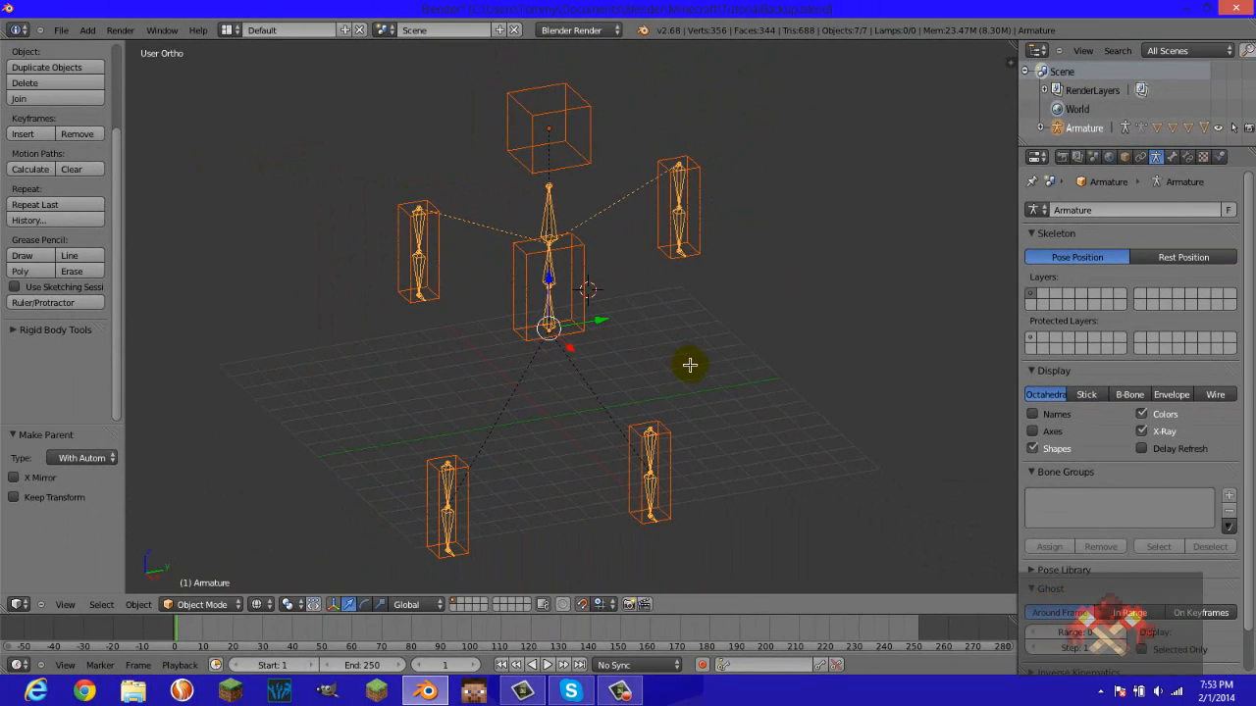
Move the head mesh by -3 along Z back onto the body.
middle_drag(690, 365, 558, 330)
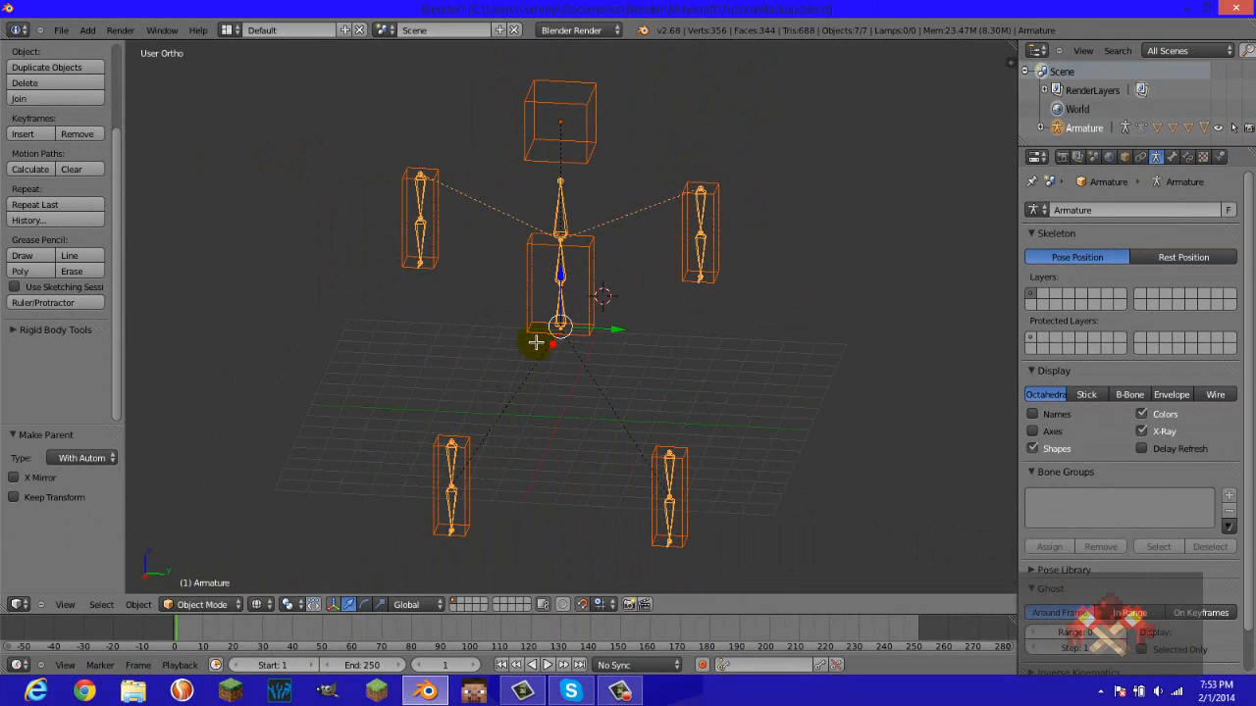
right_click(574, 136)
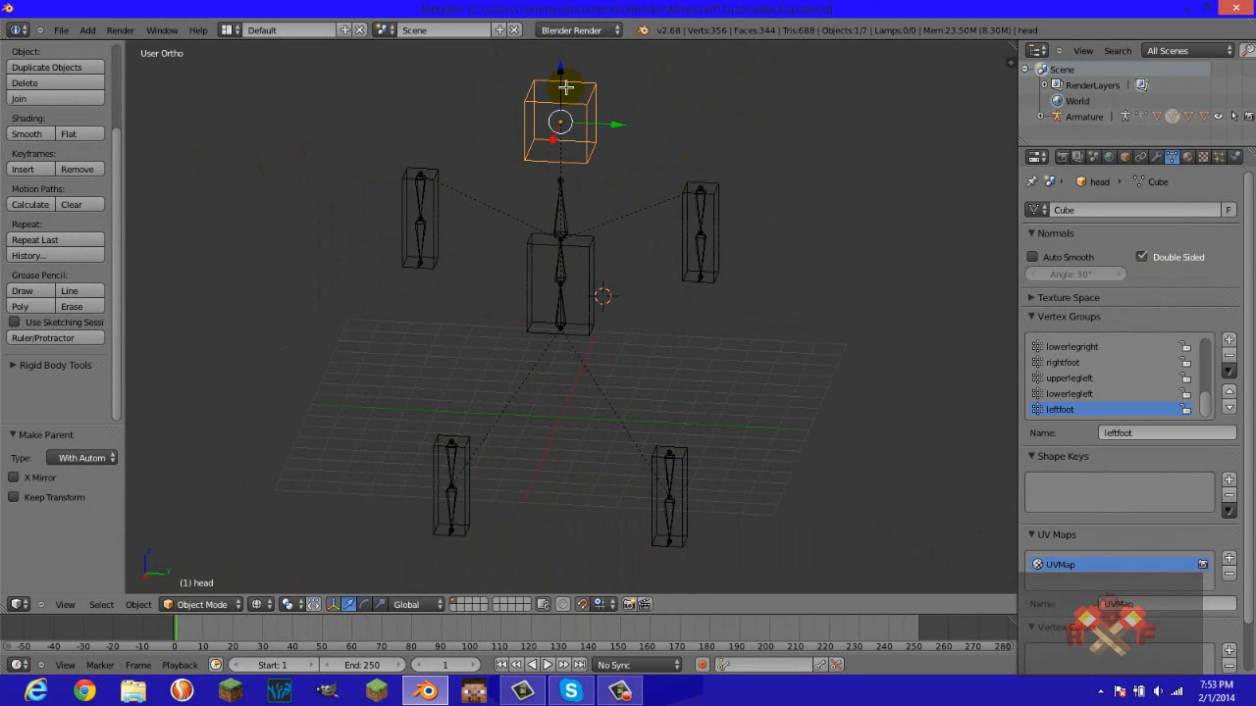
drag(565, 76, 560, 159)
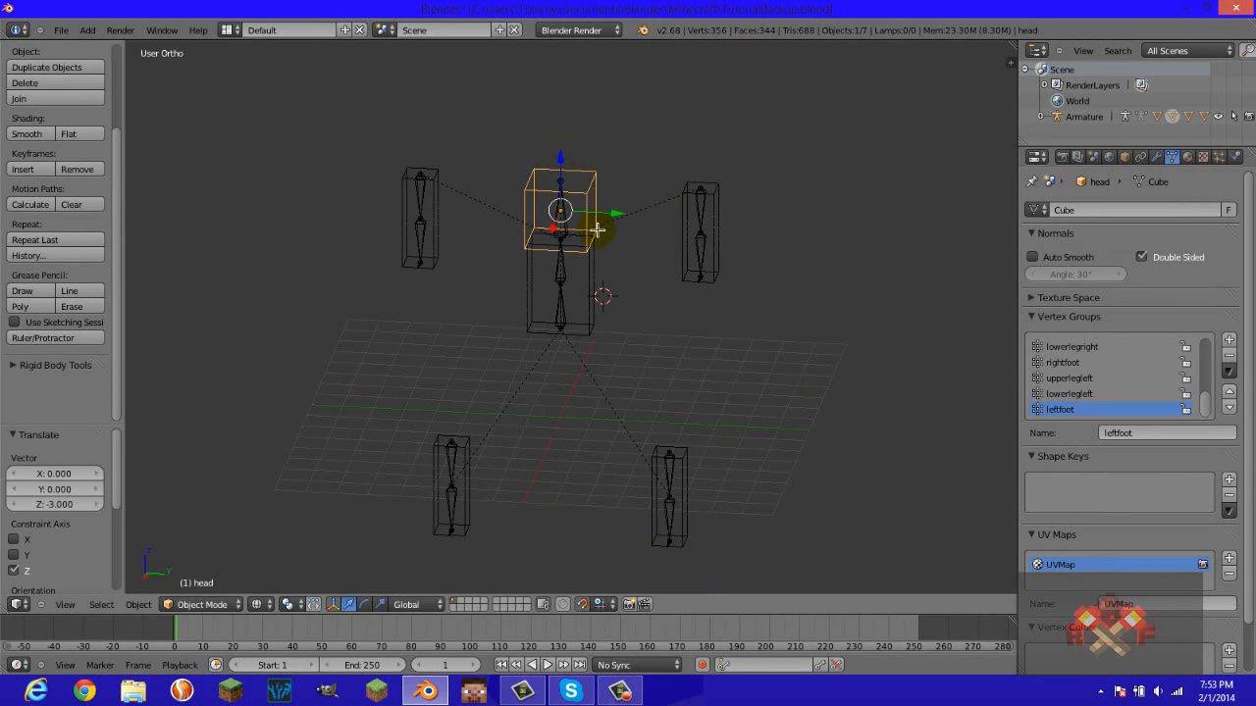
Move the rightleg mesh by 3 along Y and 4 along Z, and the rightleg.001 mesh by -3 along Y and 4 along Z.
key(KP_3)
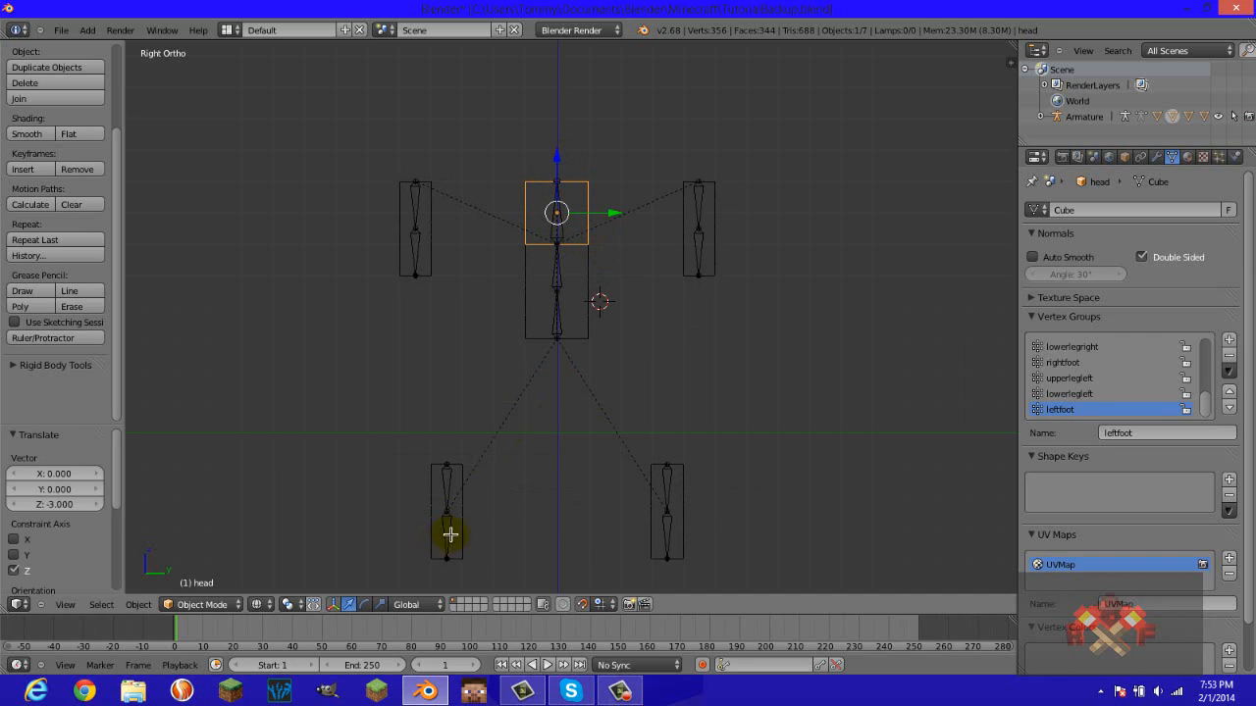
right_click(456, 509)
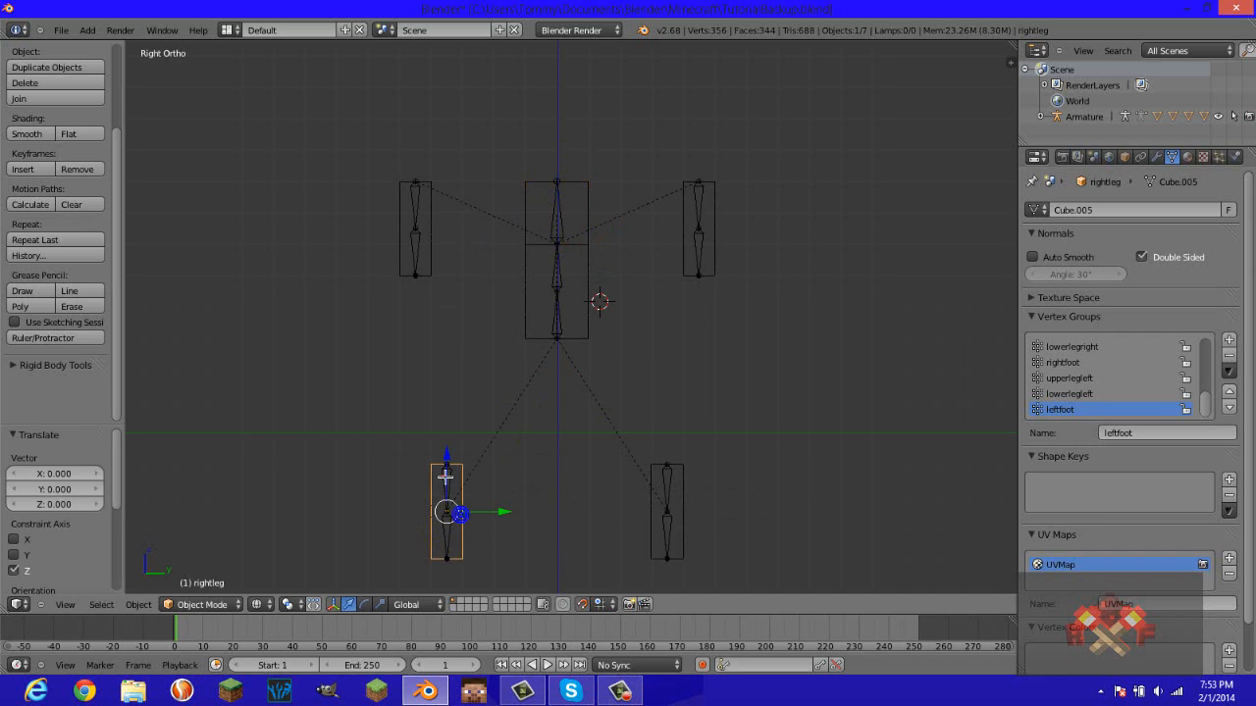
drag(449, 511, 558, 353)
right_click(654, 488)
key(g)
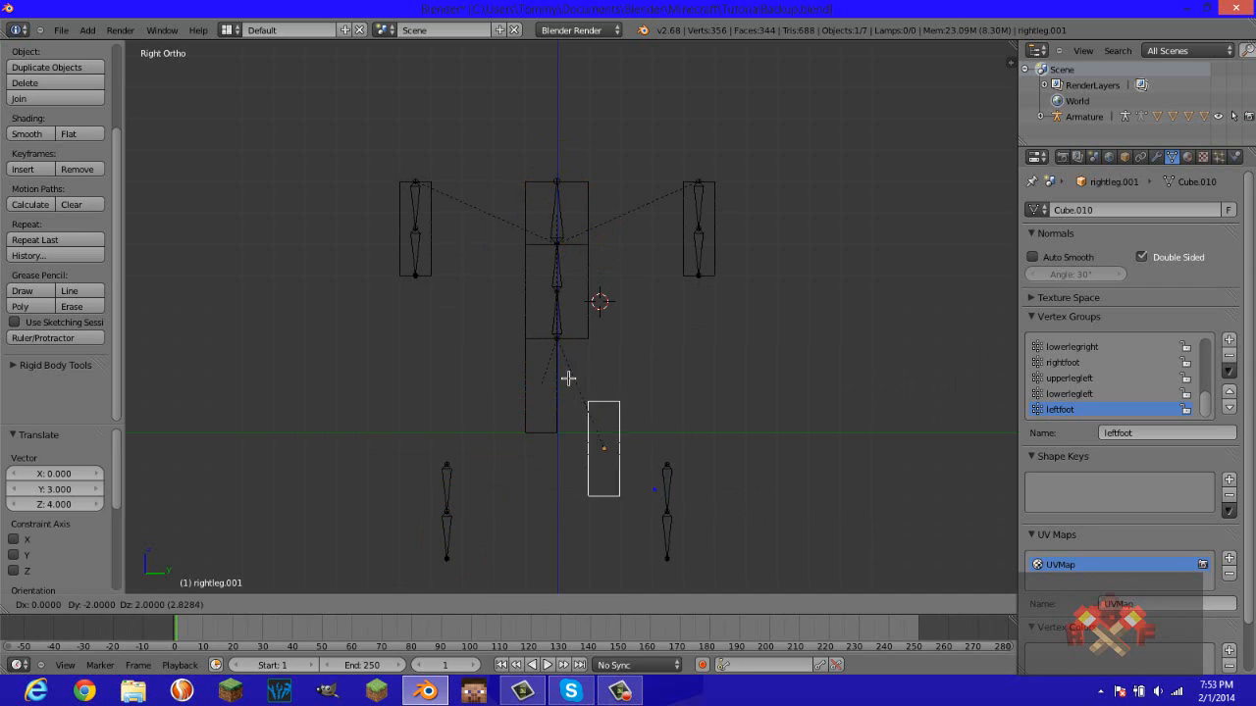
click(564, 366)
Move the rightarm mesh's geometry in Edit Mode by 3 along Y and -2 along Z, back against the torso.
right_click(430, 241)
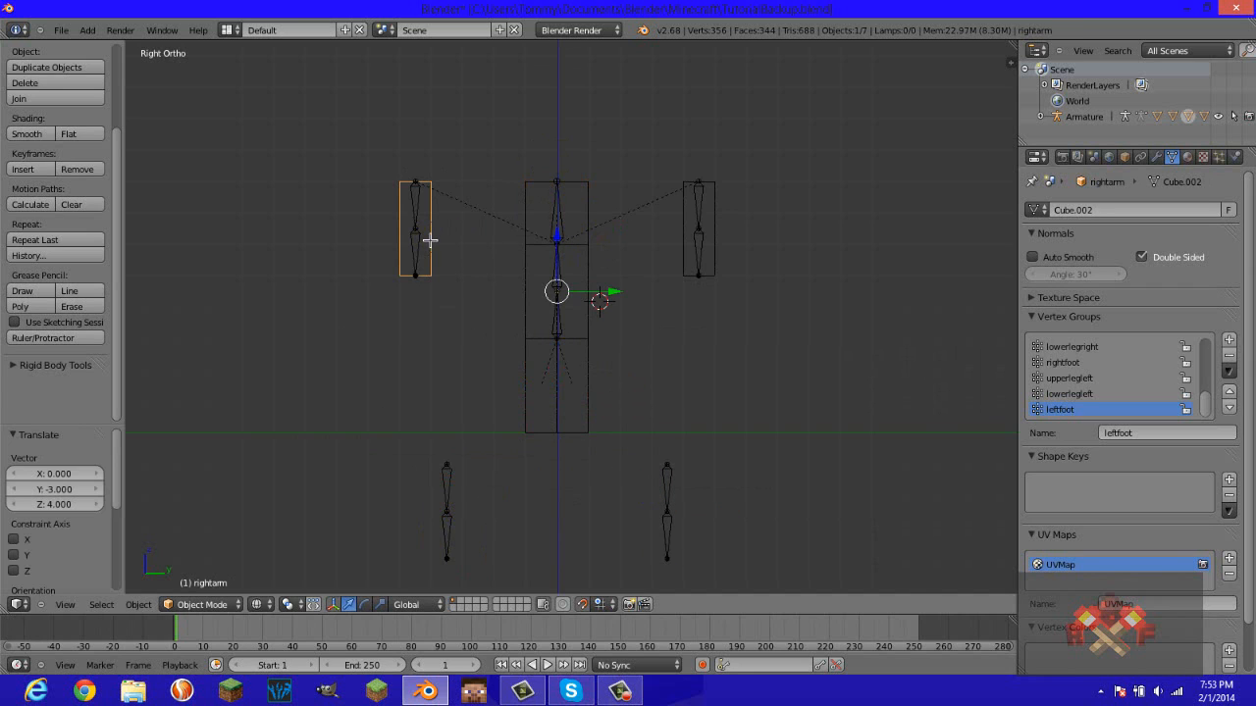
key(Tab)
key(g)
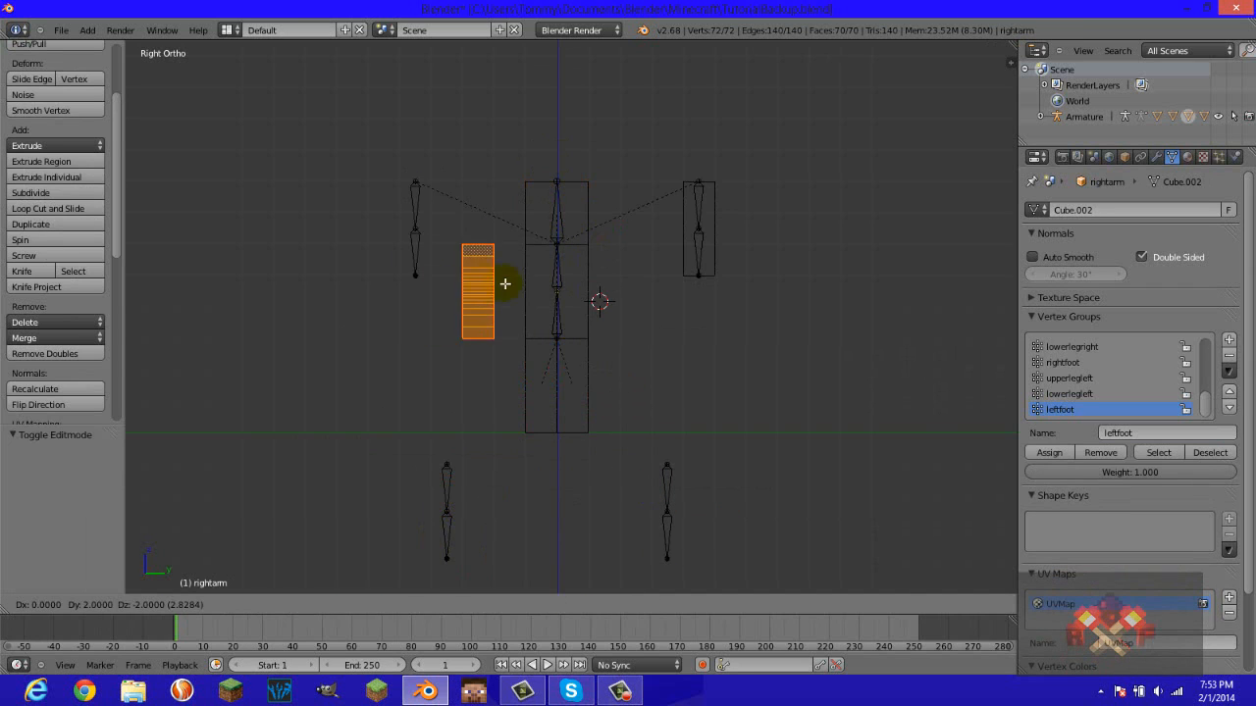
click(537, 277)
key(Tab)
Move the rightarm.001 mesh's geometry in Edit Mode by -3 along Y and -2 along Z.
right_click(684, 223)
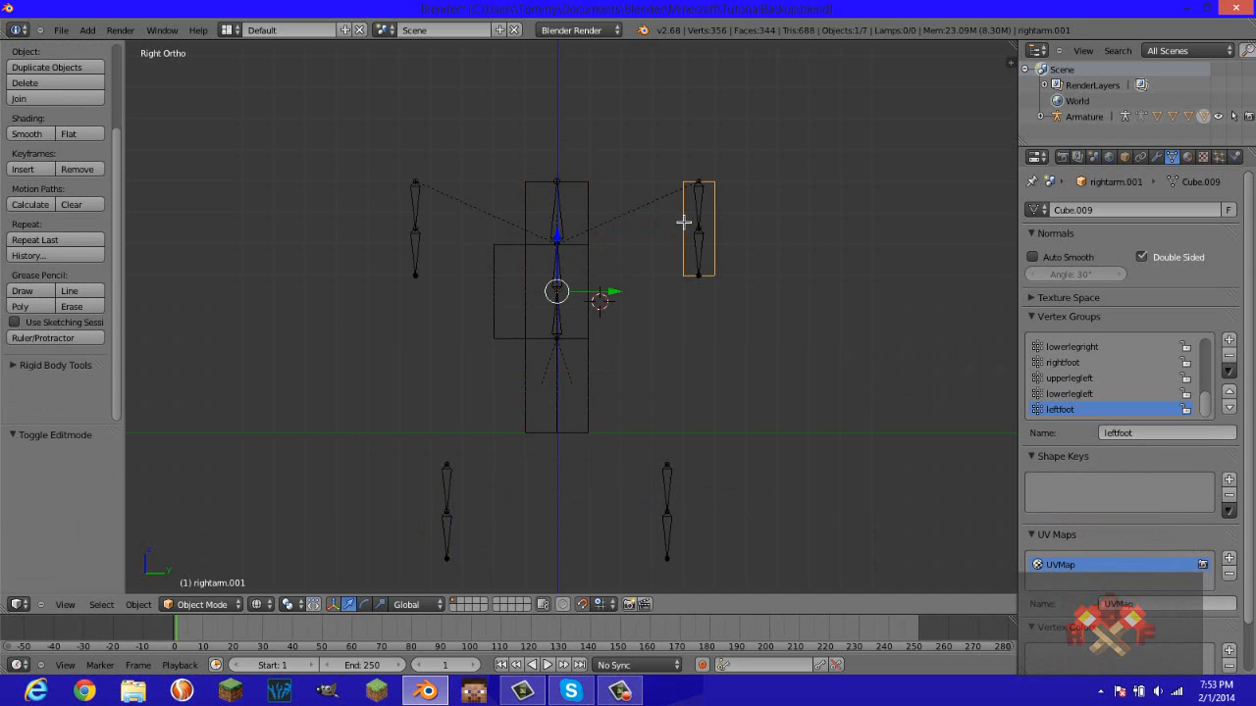
key(Tab)
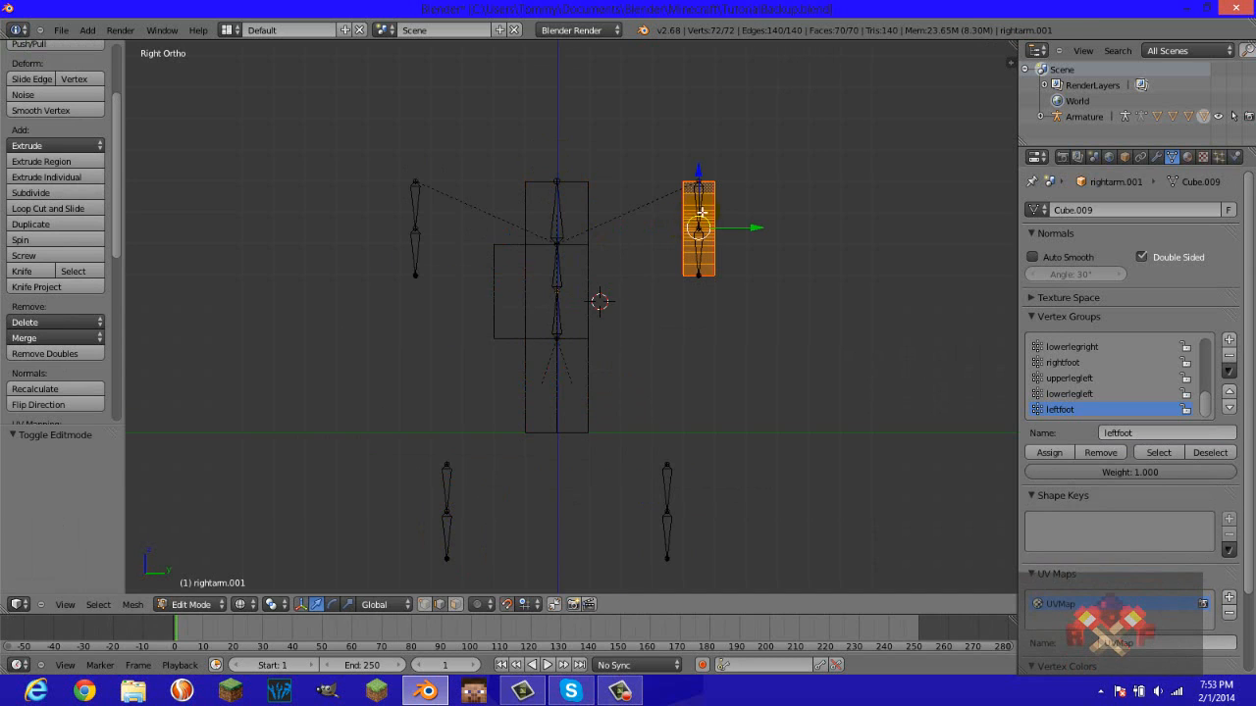
key(g)
click(602, 291)
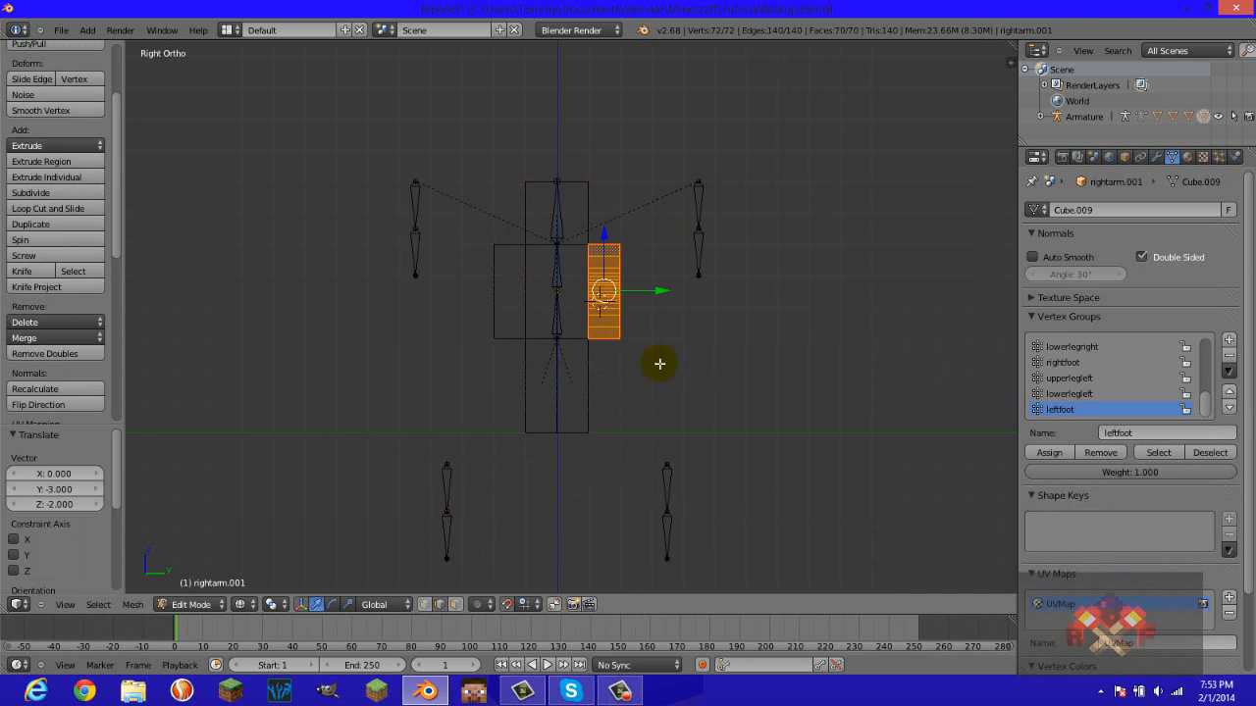
key(Tab)
Edit the armature, moving the left arm bones by -3 along Y and -2 along Z, and the right arm bones by 3 and -2.
right_click(414, 241)
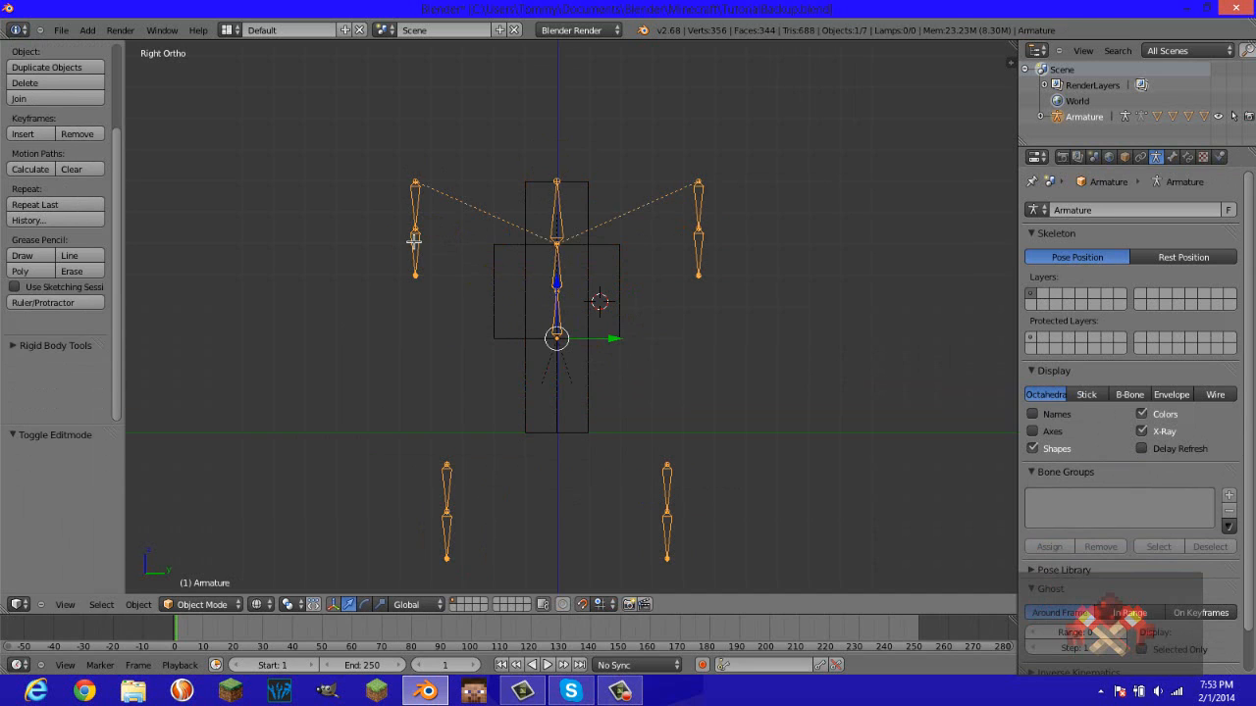
key(Tab)
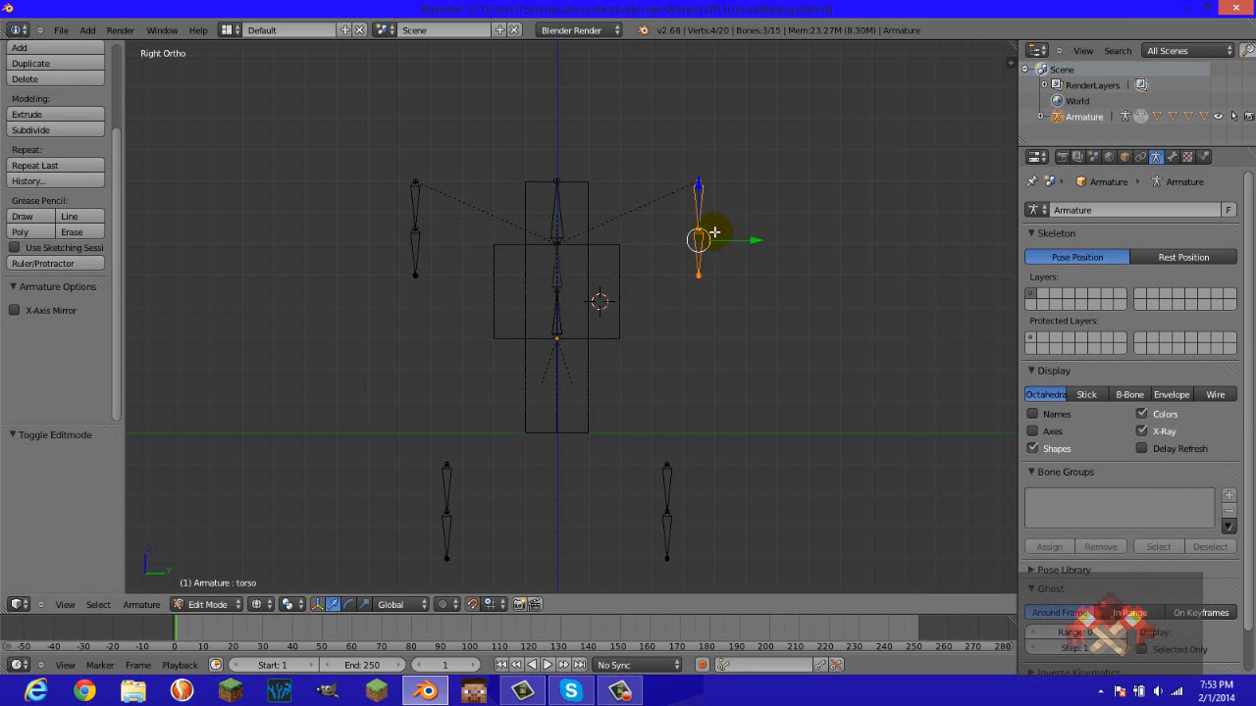
key(g)
click(622, 284)
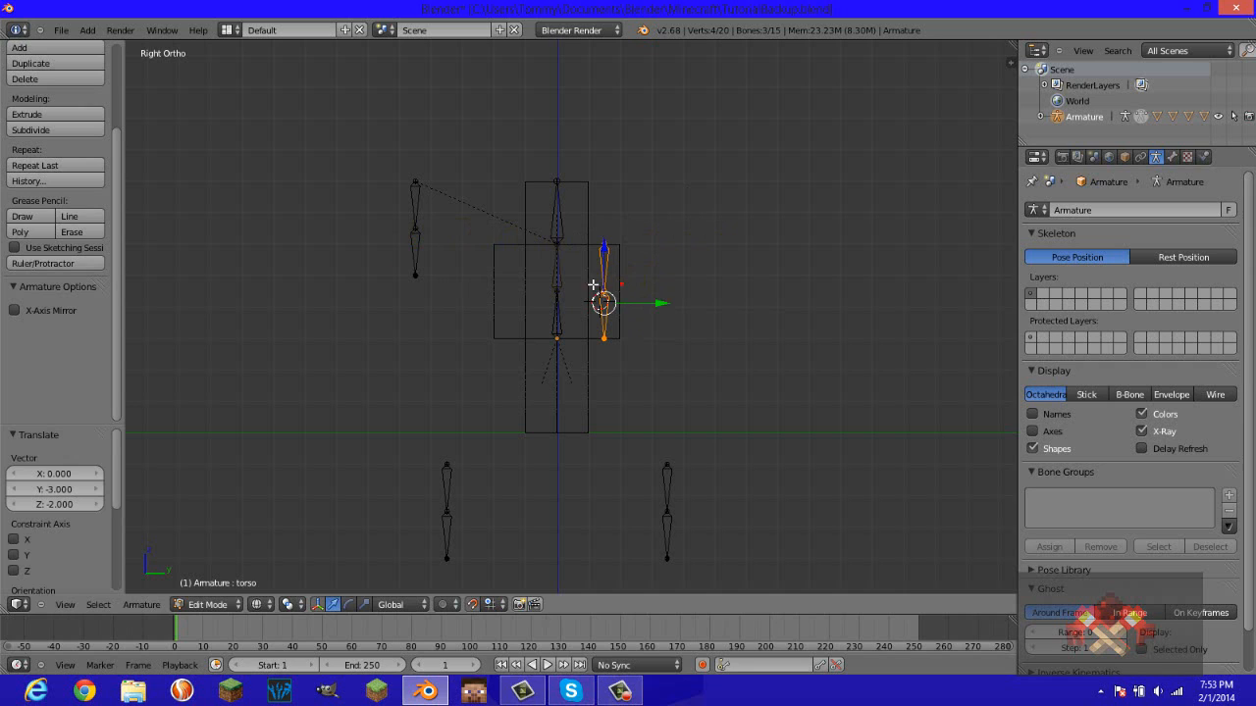
right_click(417, 231)
ctrl+drag(400, 157, 420, 306)
mouse_move(412, 247)
mouse_down()
mouse_move(485, 280)
mouse_move(503, 306)
mouse_up()
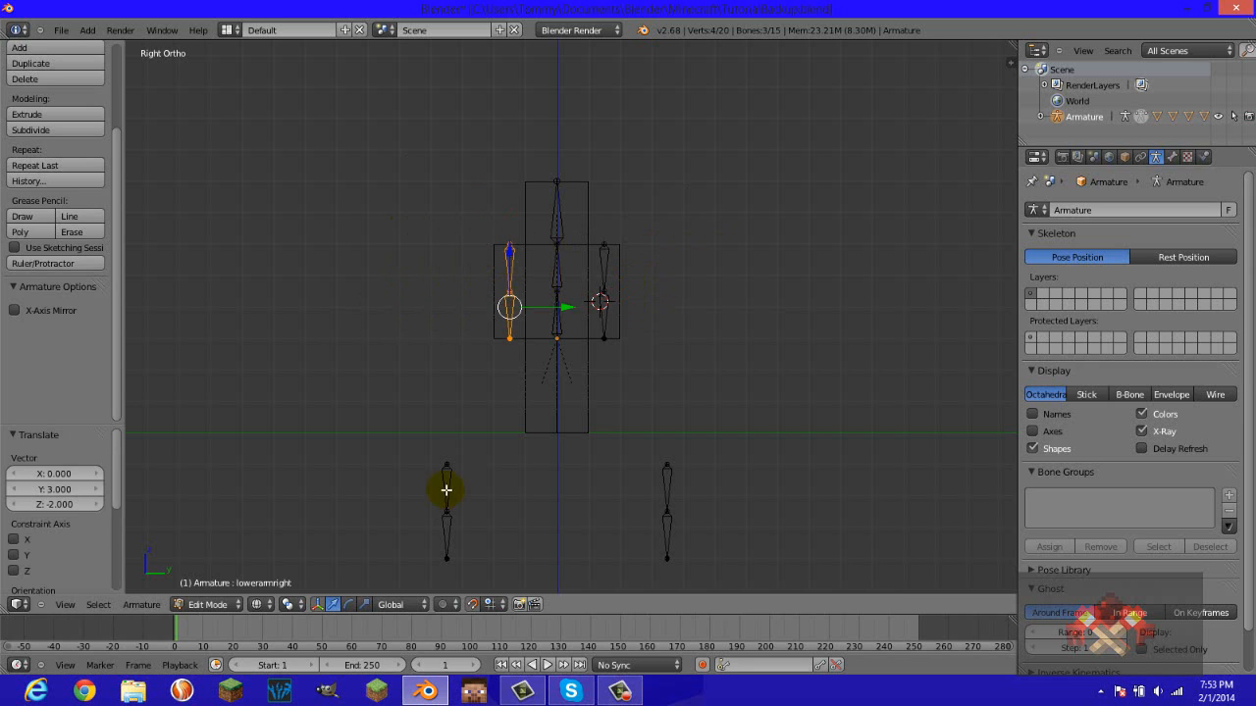
Move the right leg bones by 3 along Y and 4 along Z, and the left leg bones by -3 and 4.
right_click(446, 490)
drag(435, 509, 529, 381)
right_click(668, 497)
mouse_move(715, 432)
ctrl+mouse_down()
mouse_move(720, 549)
mouse_move(650, 501)
mouse_move(563, 409)
mouse_move(568, 388)
ctrl+mouse_up()
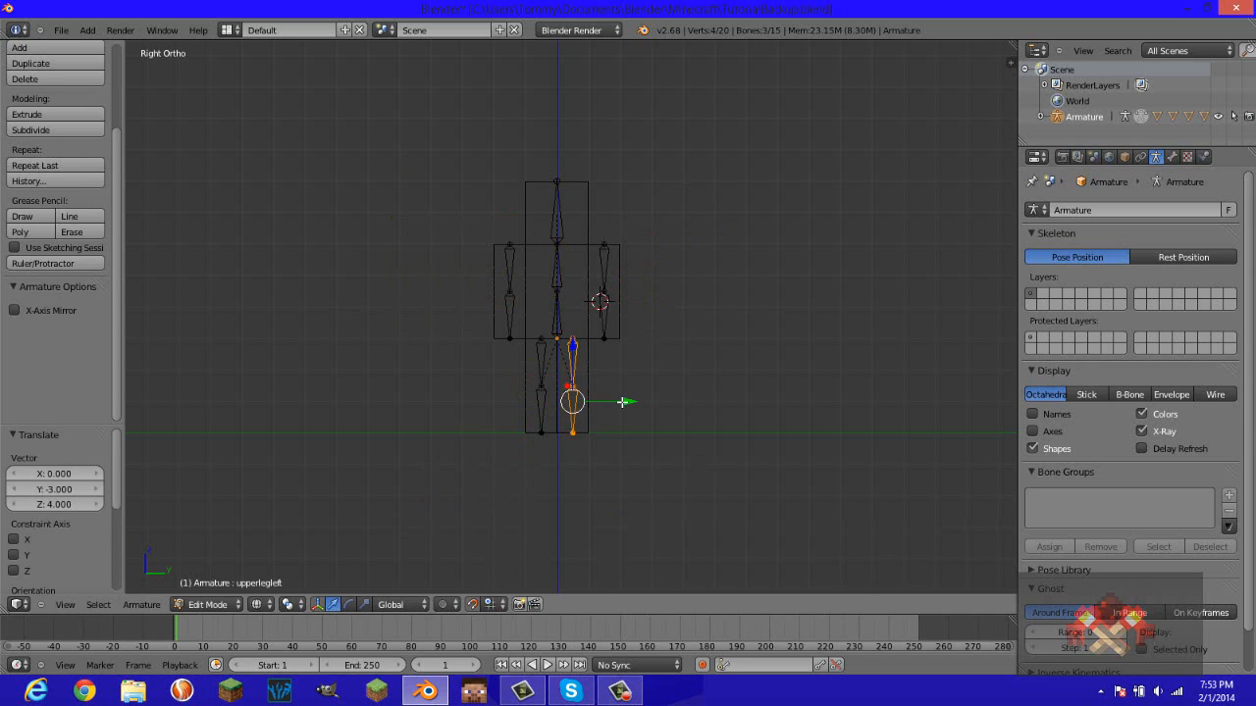
Set the viewport shading to Texture and the armature's bone display to B-Bone.
middle_drag(655, 374, 676, 455)
click(261, 605)
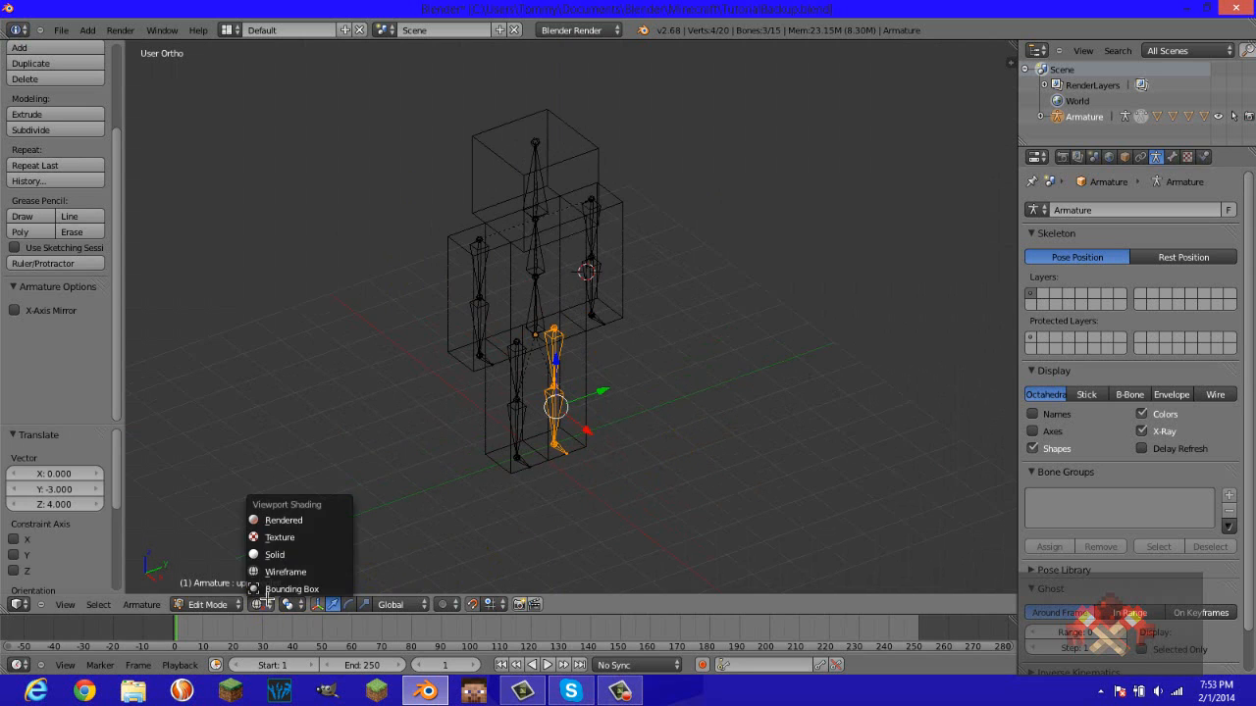
click(277, 542)
middle_drag(664, 462, 638, 440)
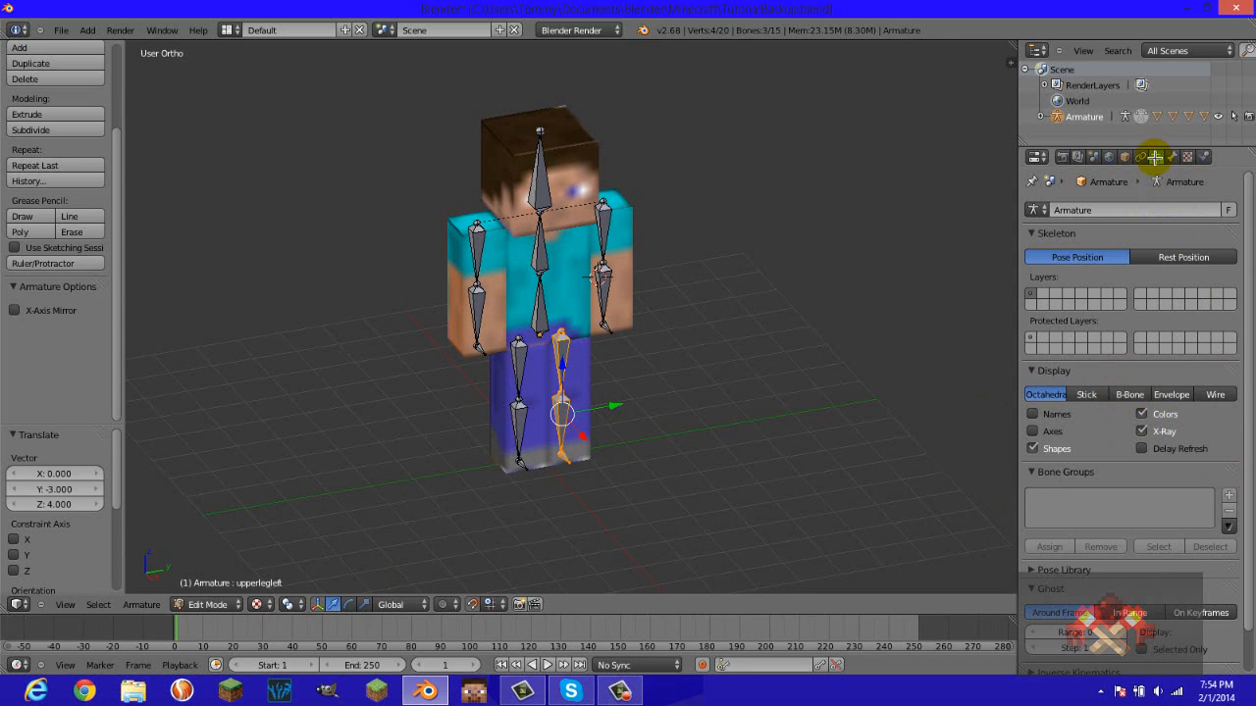
click(1118, 394)
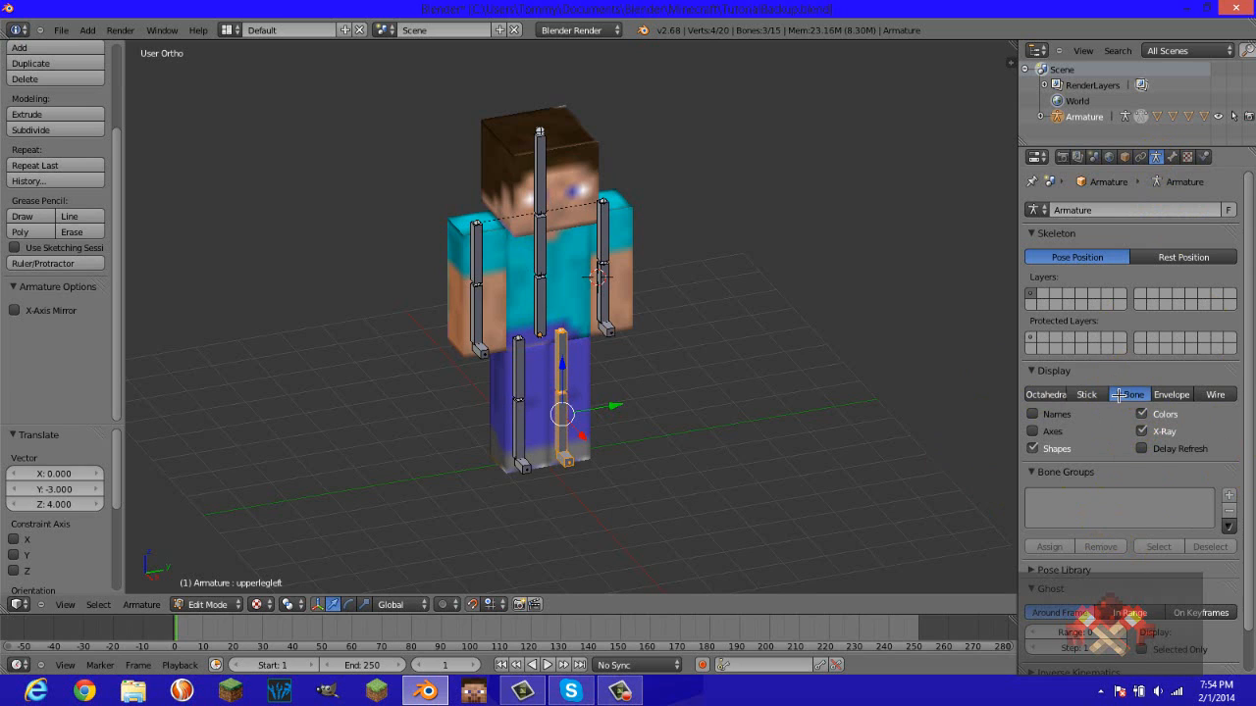
click(620, 692)
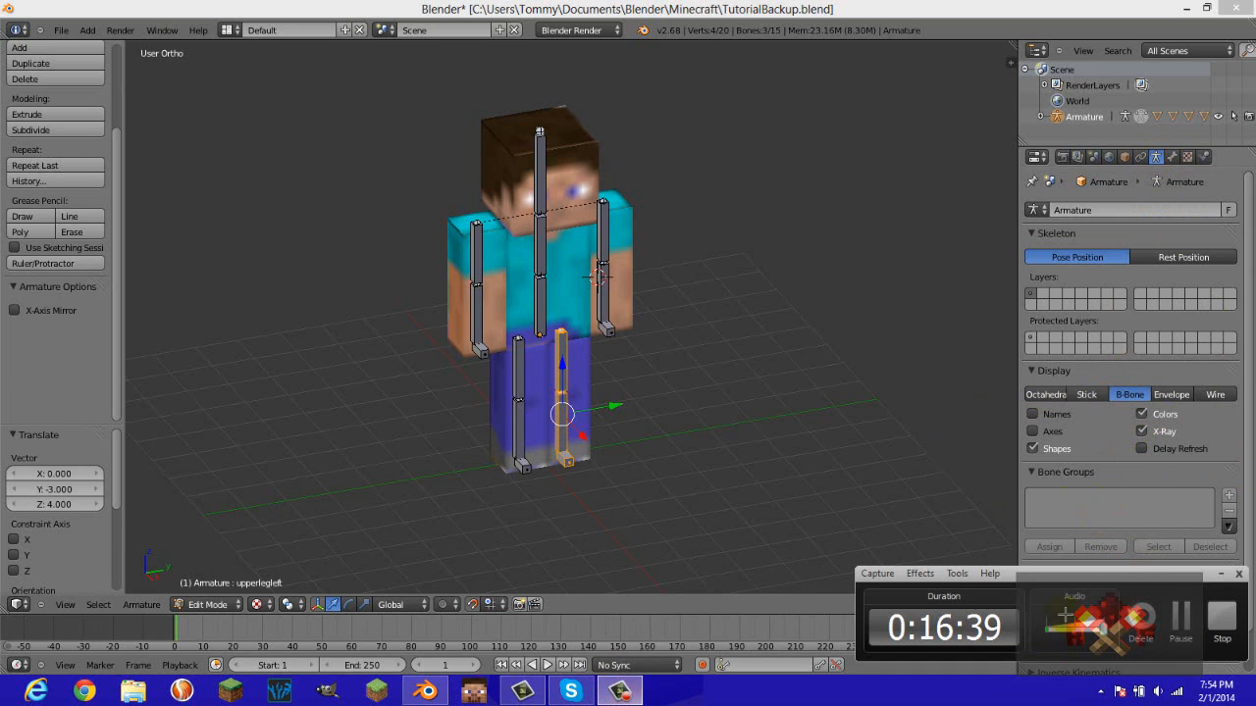
click(920, 575)
mouse_move(942, 610)
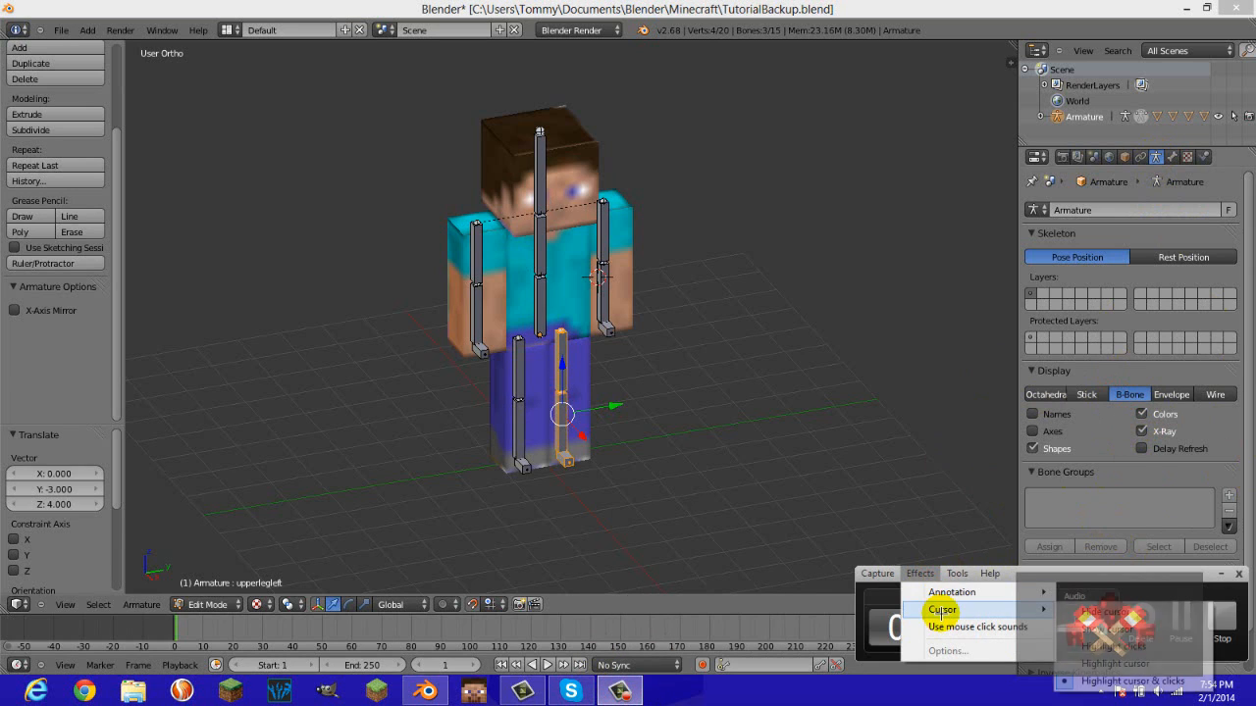
click(939, 523)
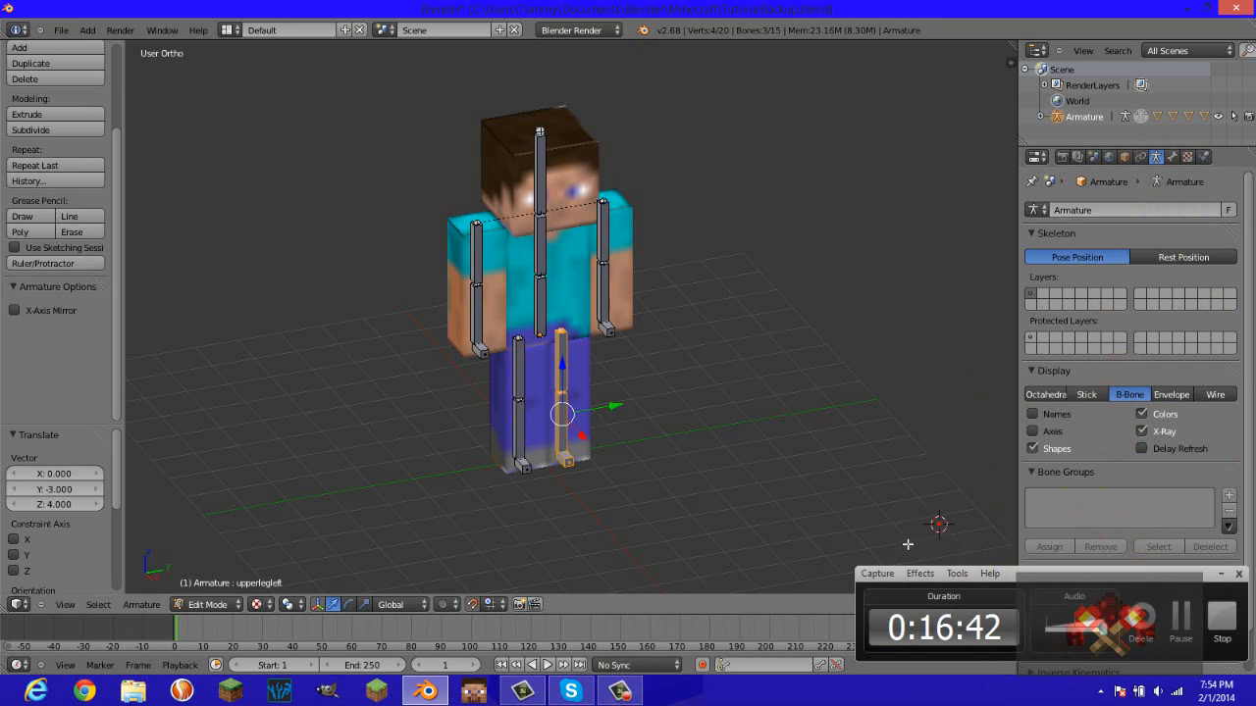
click(1220, 573)
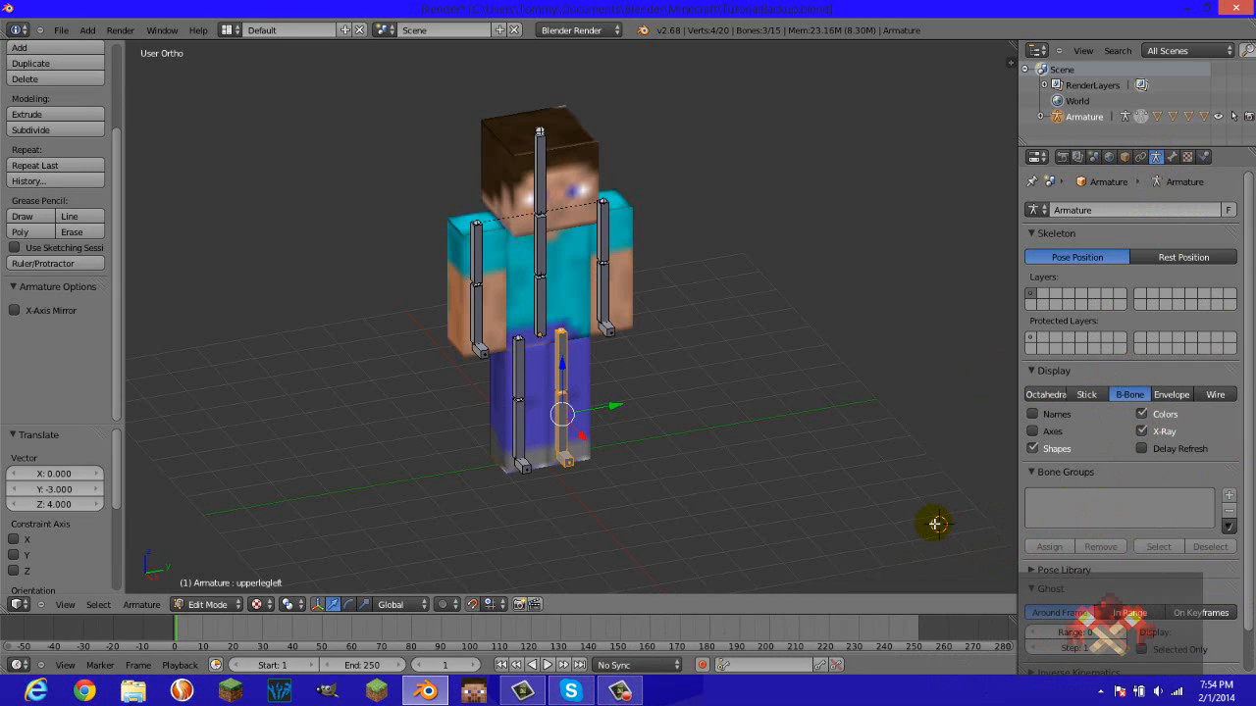
Select the head bone and switch the armature from Edit Mode to Pose Mode.
scroll(936, 524, down, 2)
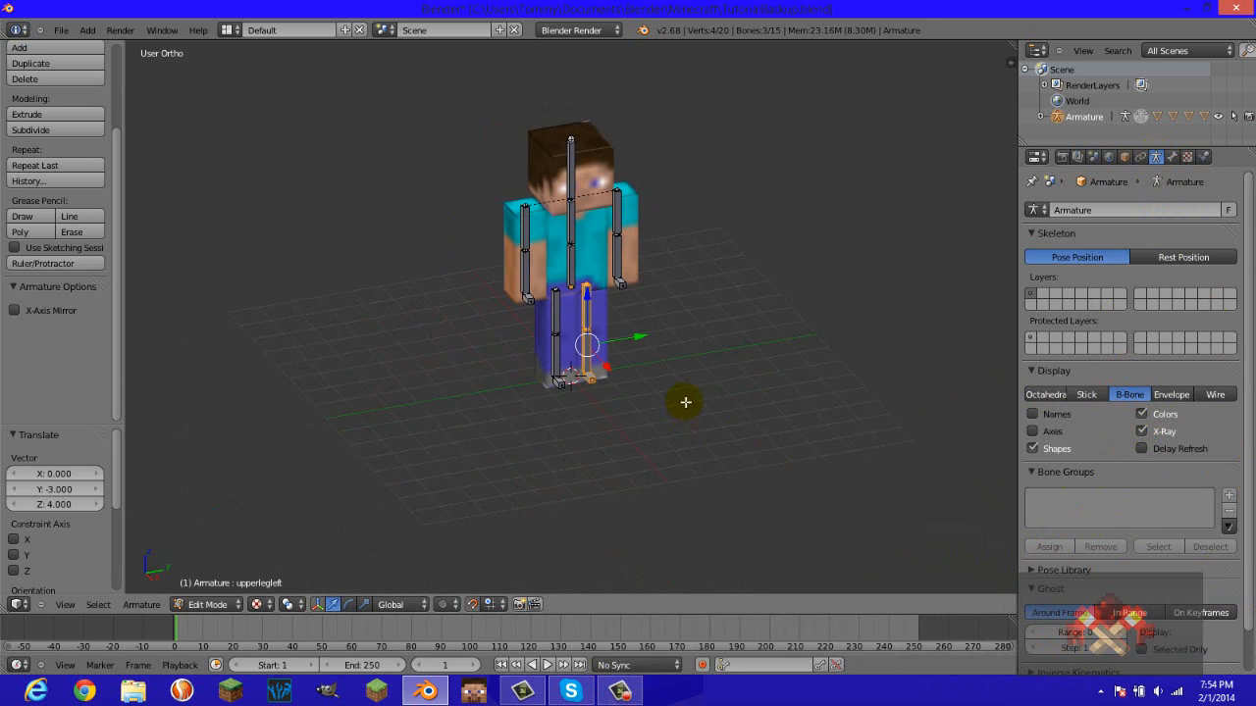
scroll(726, 457, up, 3)
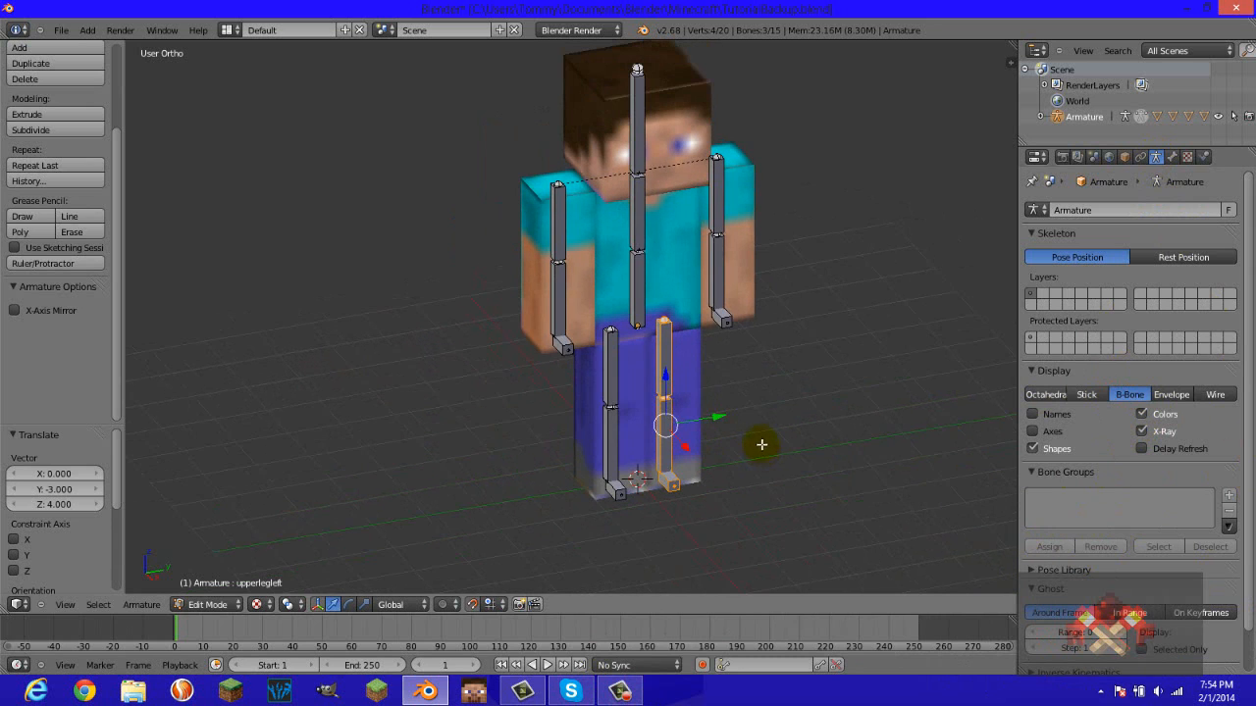
shift+middle_drag(752, 439, 678, 471)
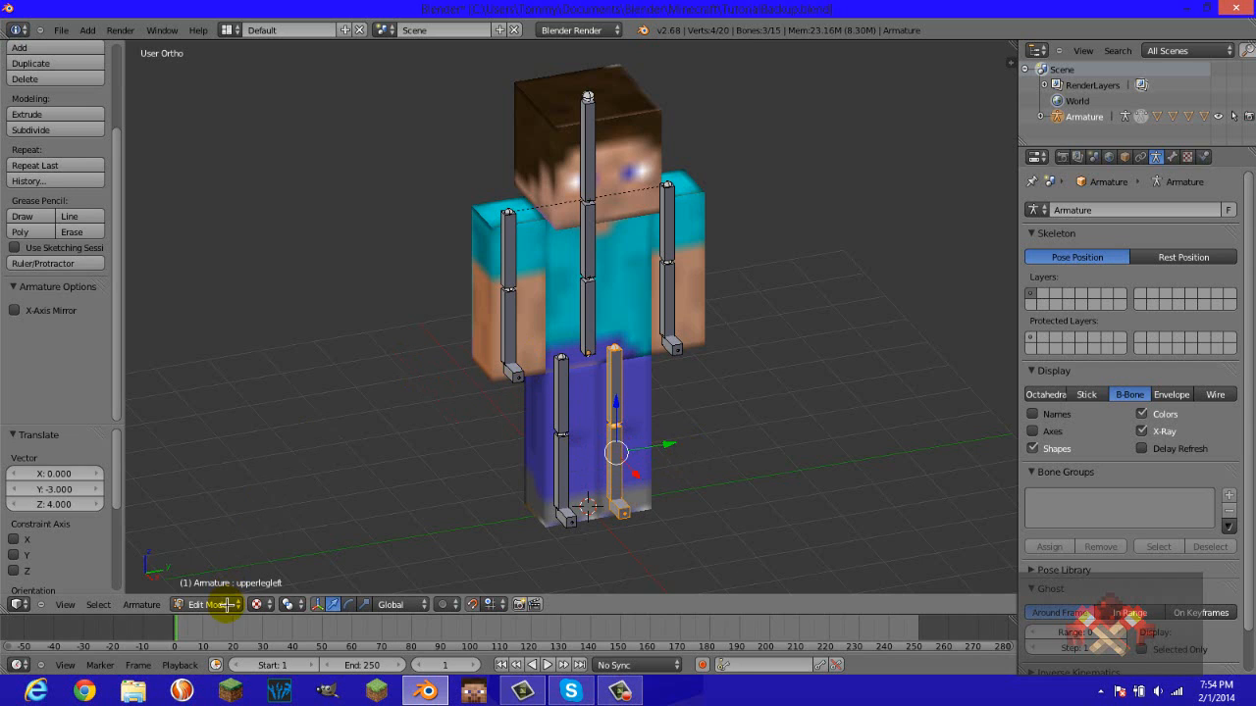
right_click(587, 168)
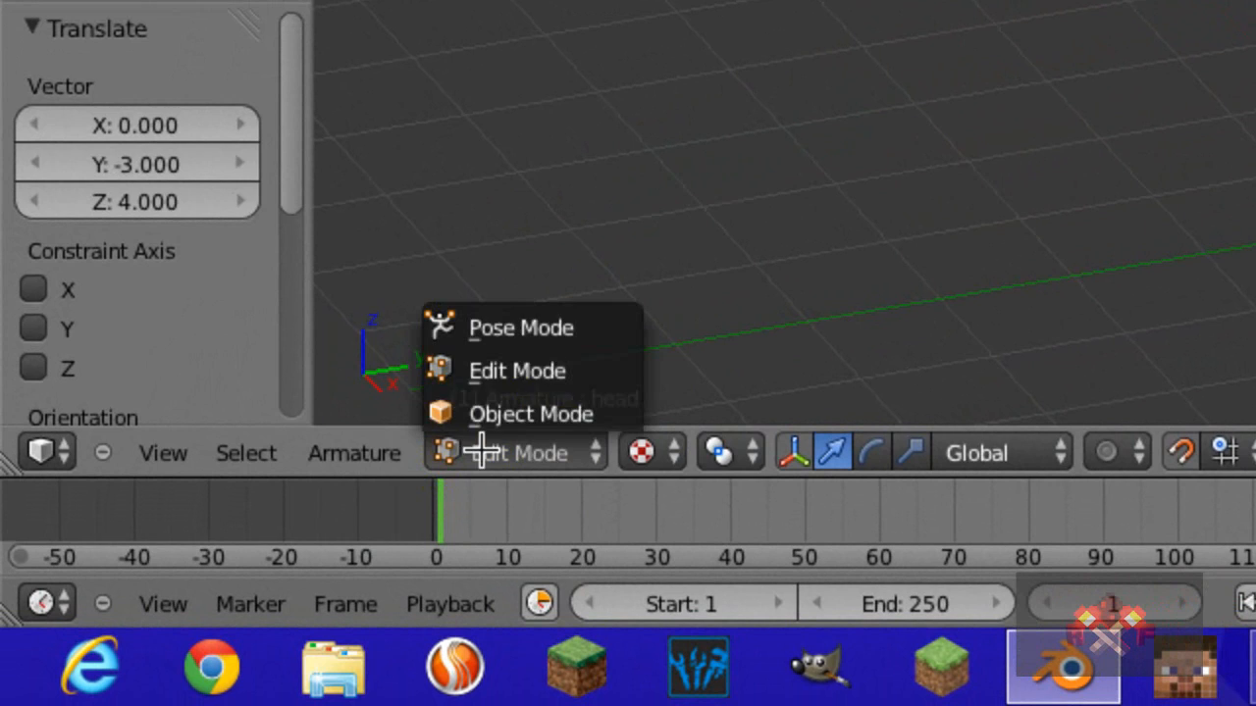
click(535, 329)
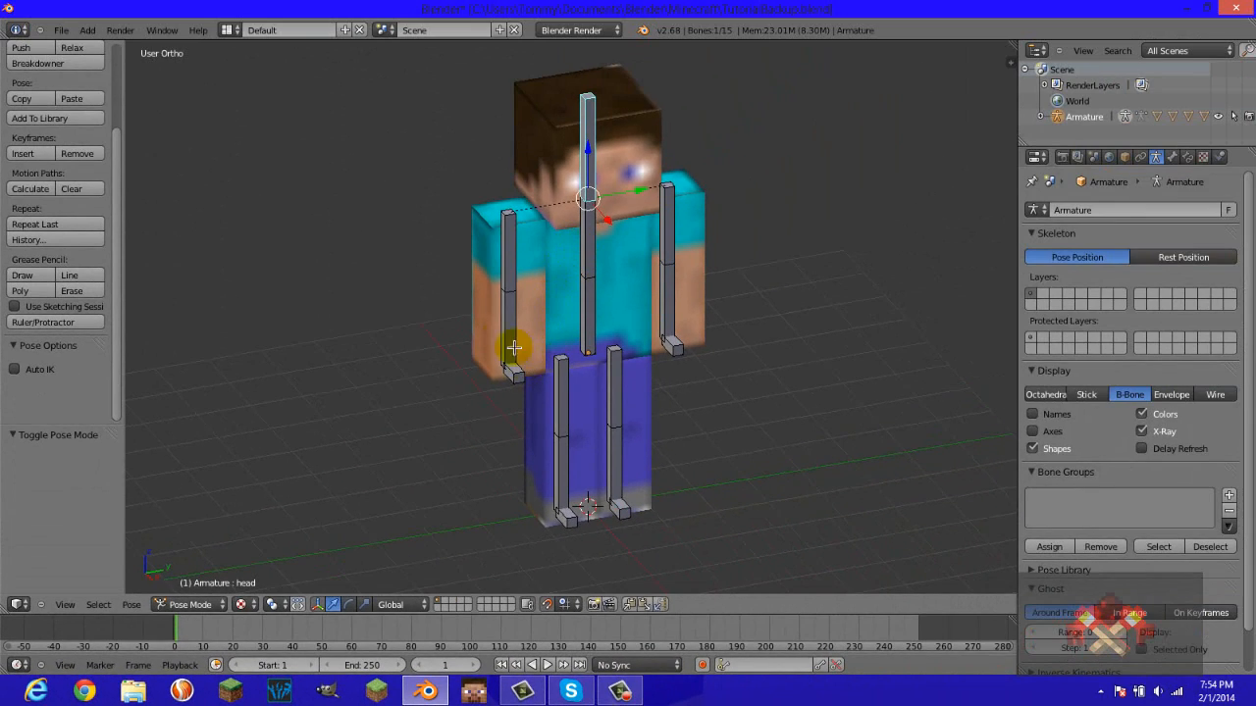
Test the right elbow by rotating the lower right arm bone -90° about global Y, and cancel the rotation.
right_click(507, 316)
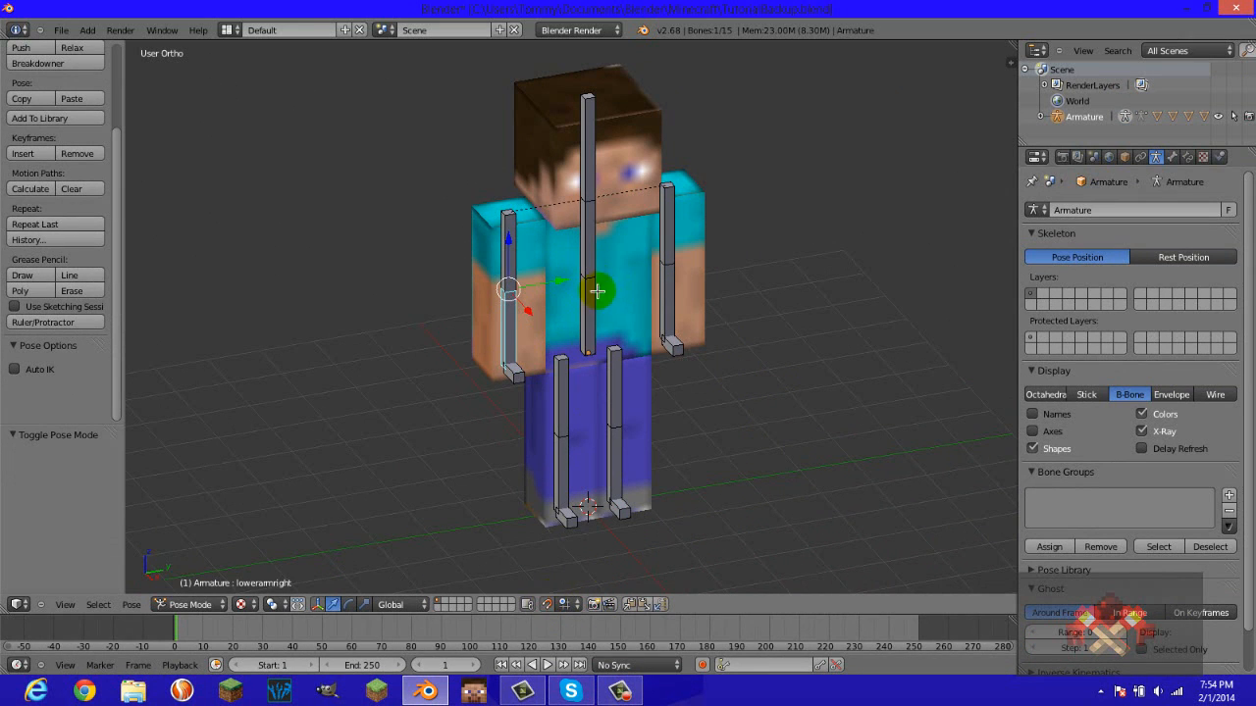
key(r)
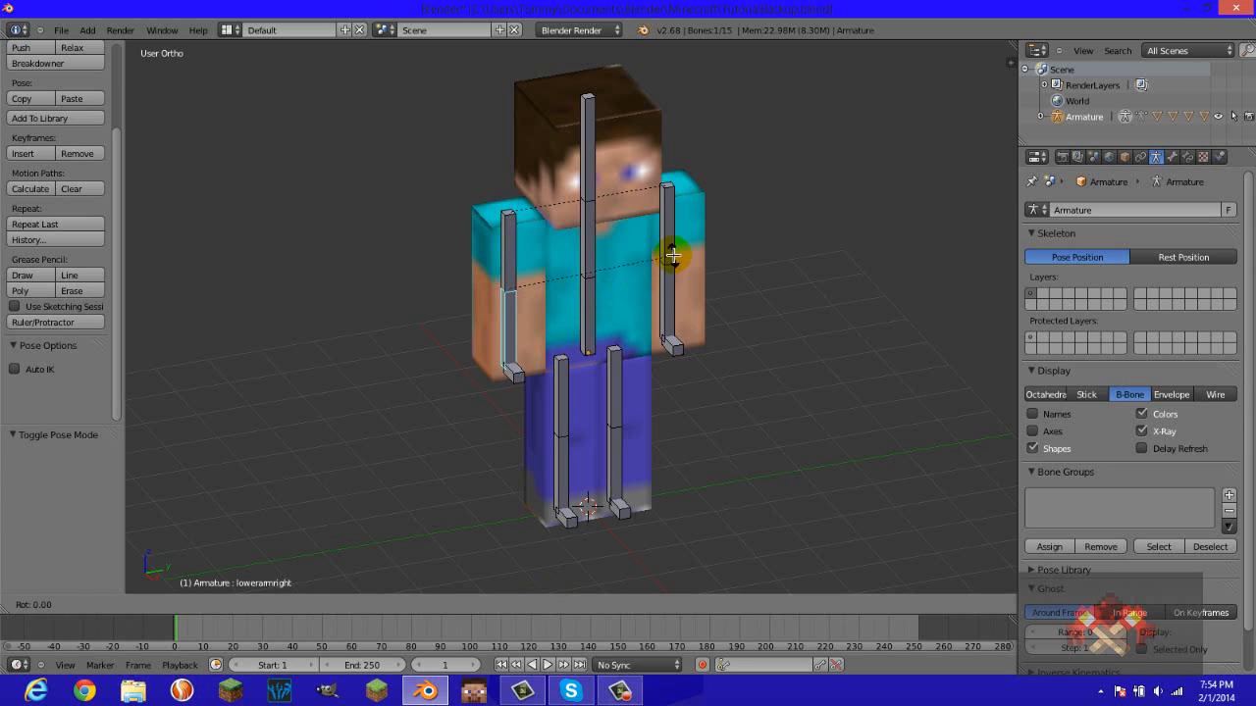
key(y)
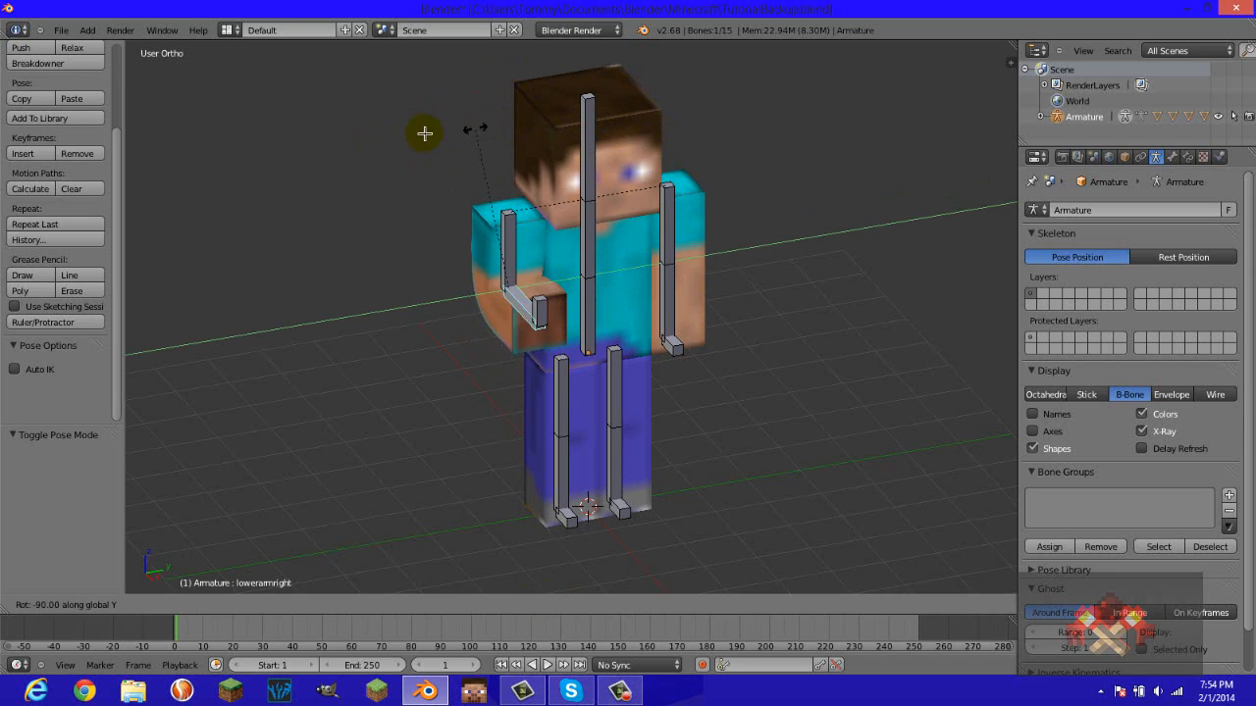
right_click(427, 135)
Test the right knee by rotating the lower right leg bone about 50° around global Y, and cancel the rotation.
right_click(566, 514)
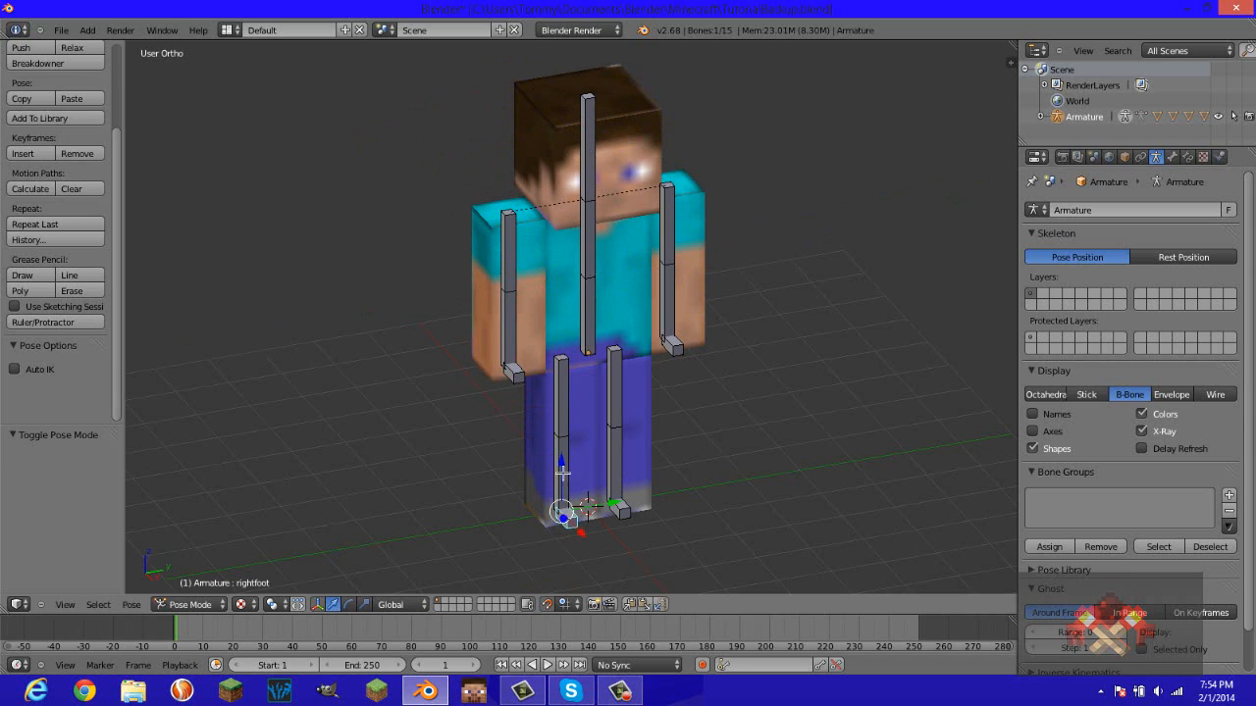
right_click(563, 472)
key(r)
key(y)
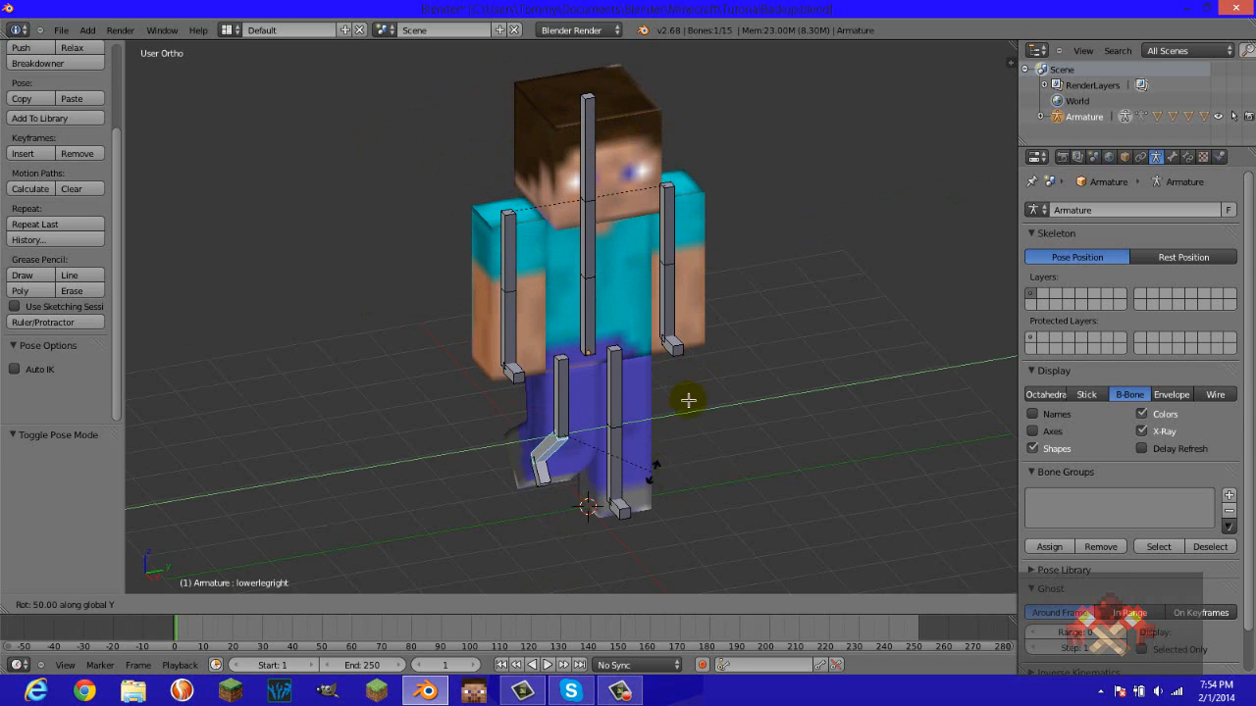
right_click(634, 513)
Test the upper right arm bone by rotating it about the Y, X and Z axes, cancelling each rotation.
right_click(509, 238)
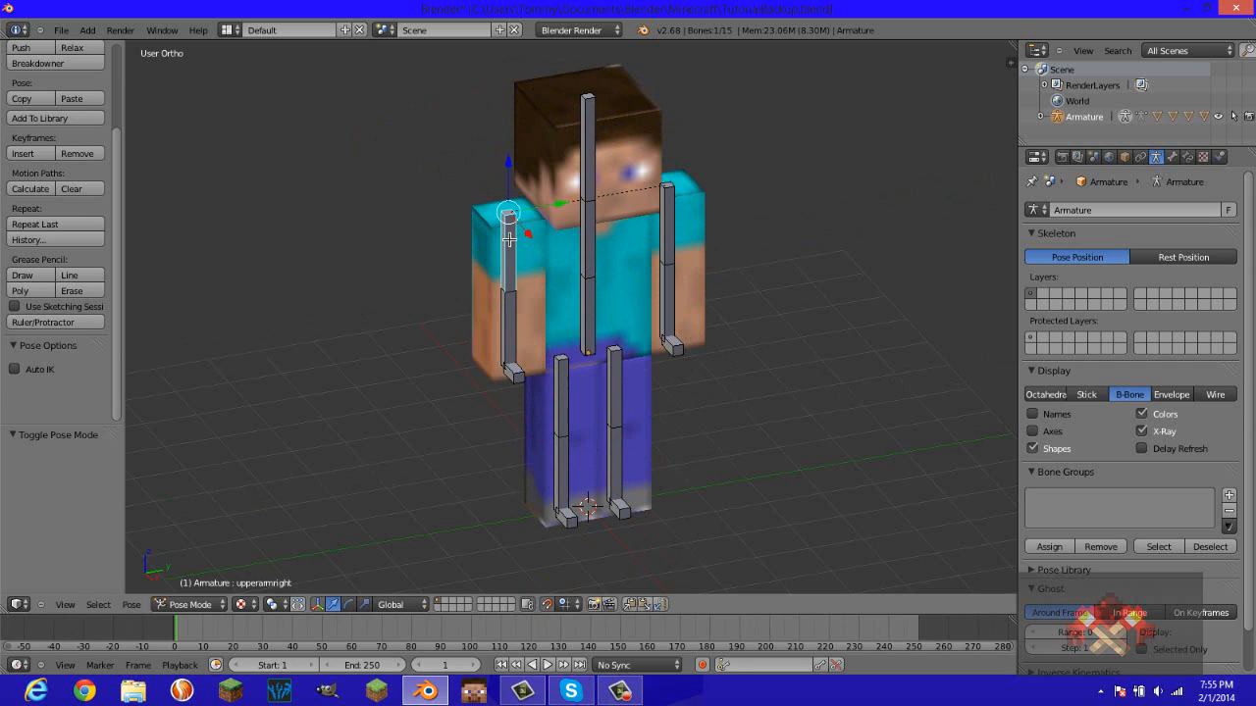
key(r)
key(y)
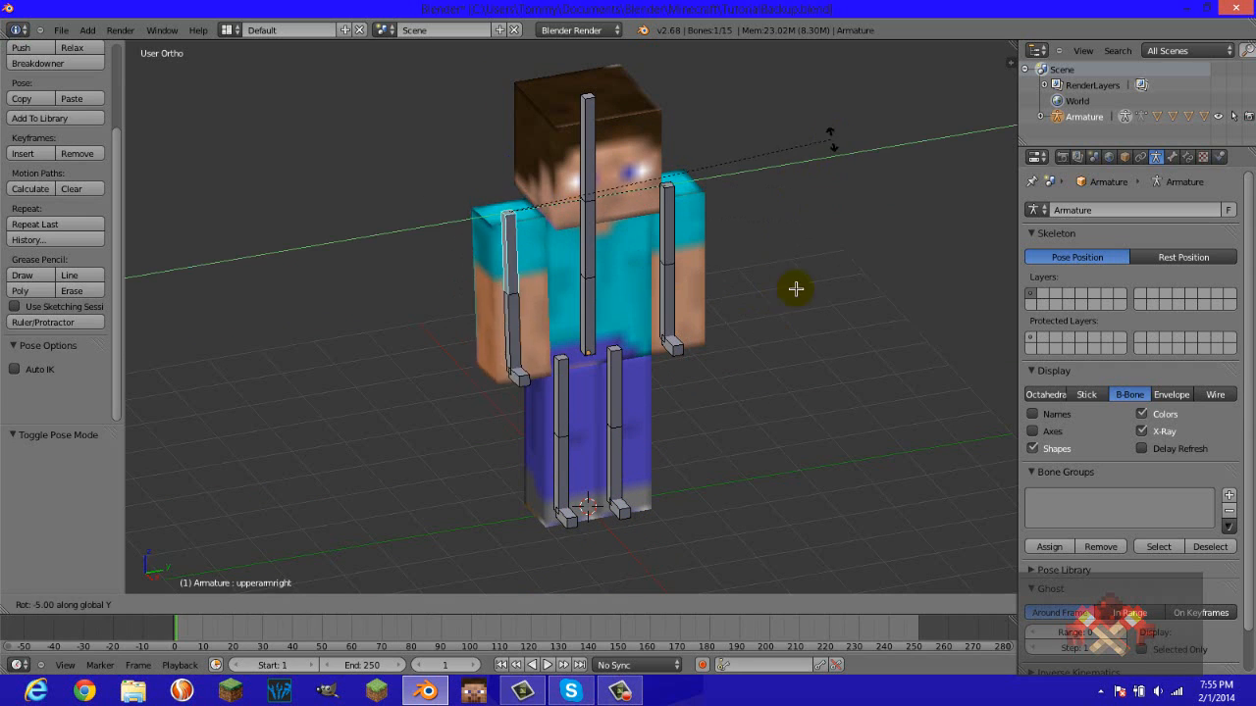
right_click(809, 263)
key(r)
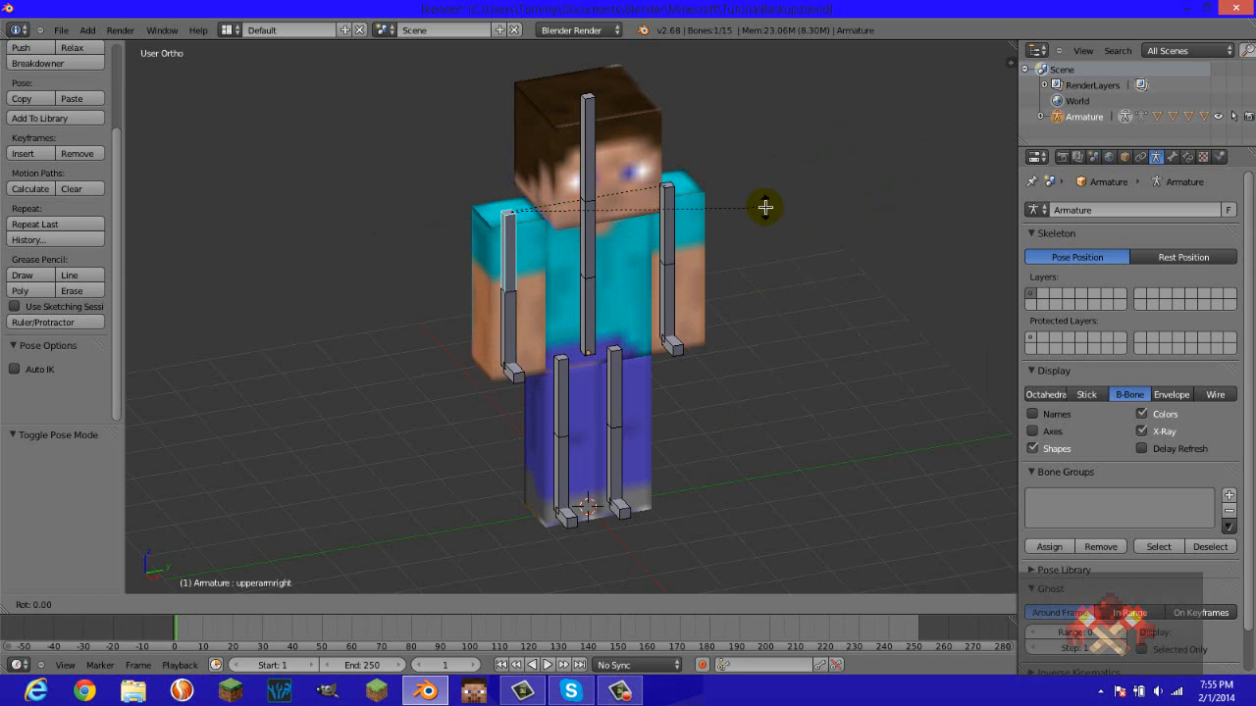
key(x)
right_click(764, 287)
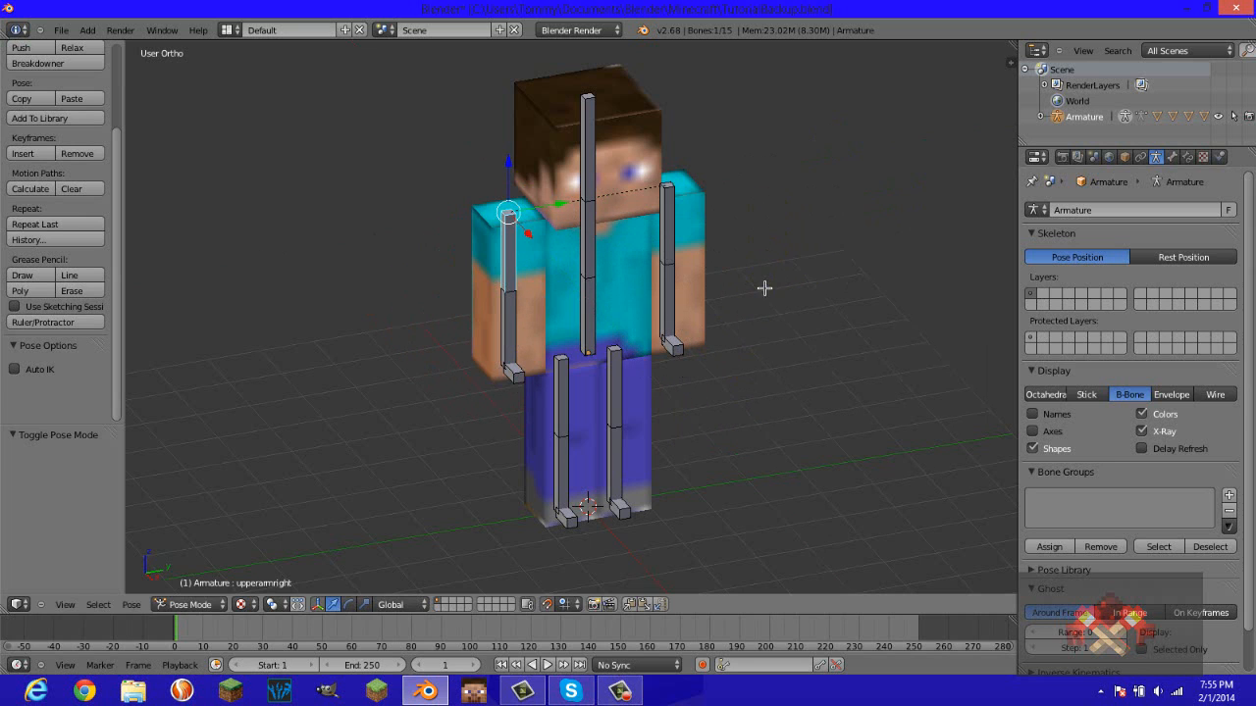
key(r)
key(z)
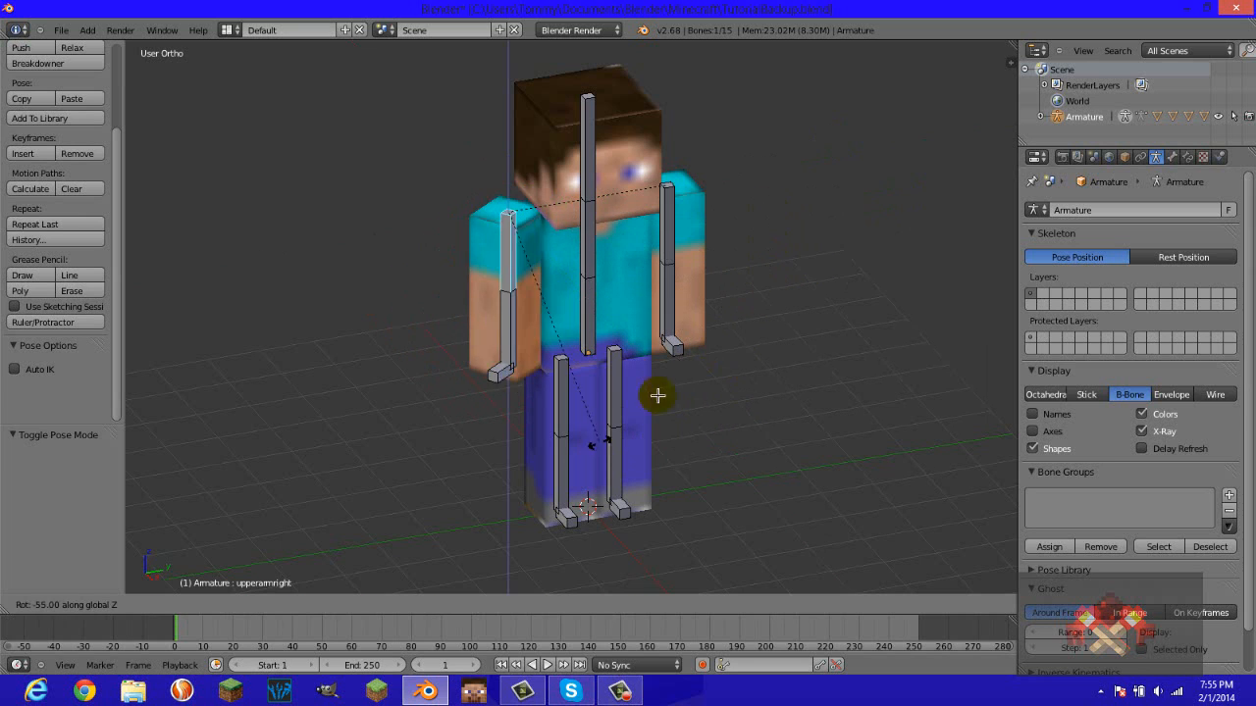
right_click(618, 421)
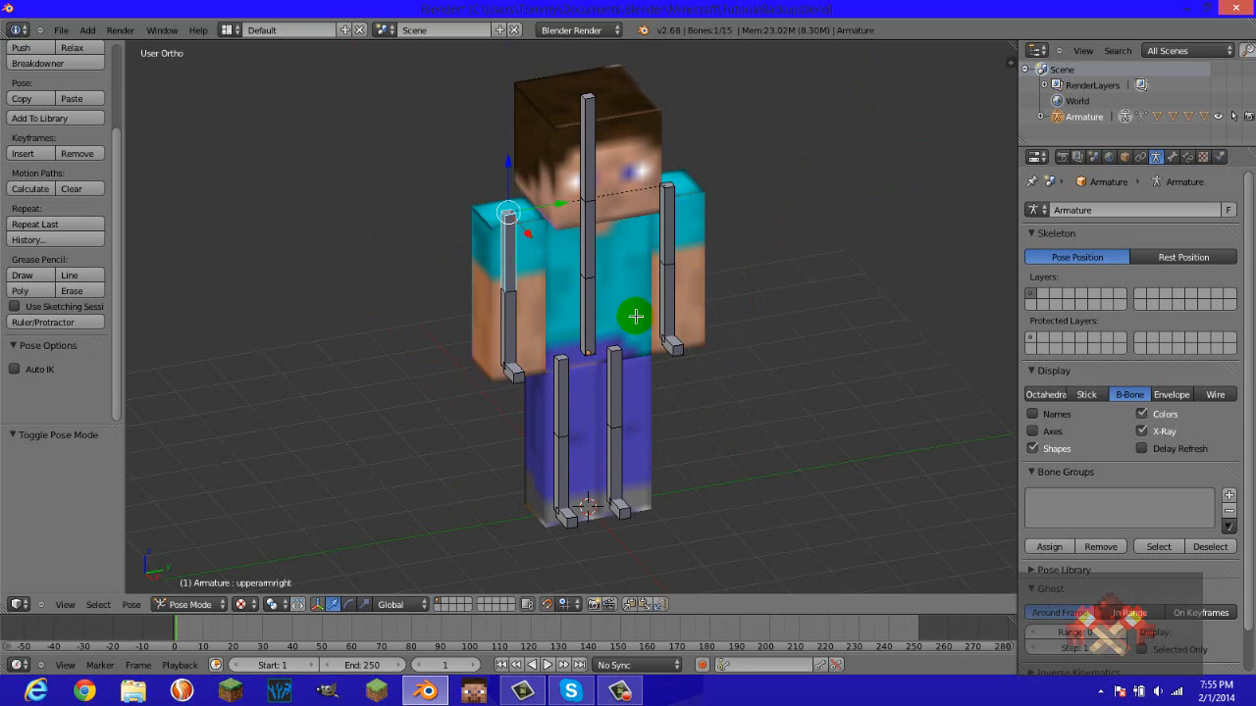
Test the head bone with a free rotation and a tilt of about 35° around global Y, cancelling both.
right_click(592, 168)
key(r)
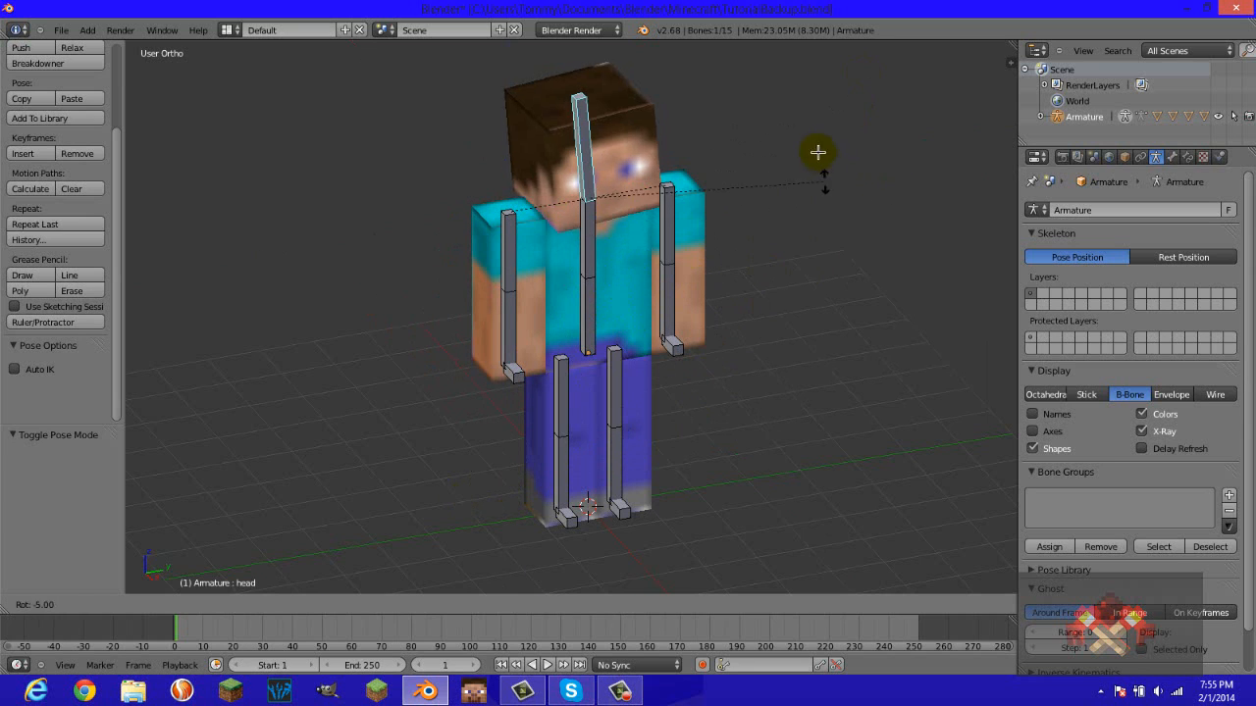
right_click(820, 334)
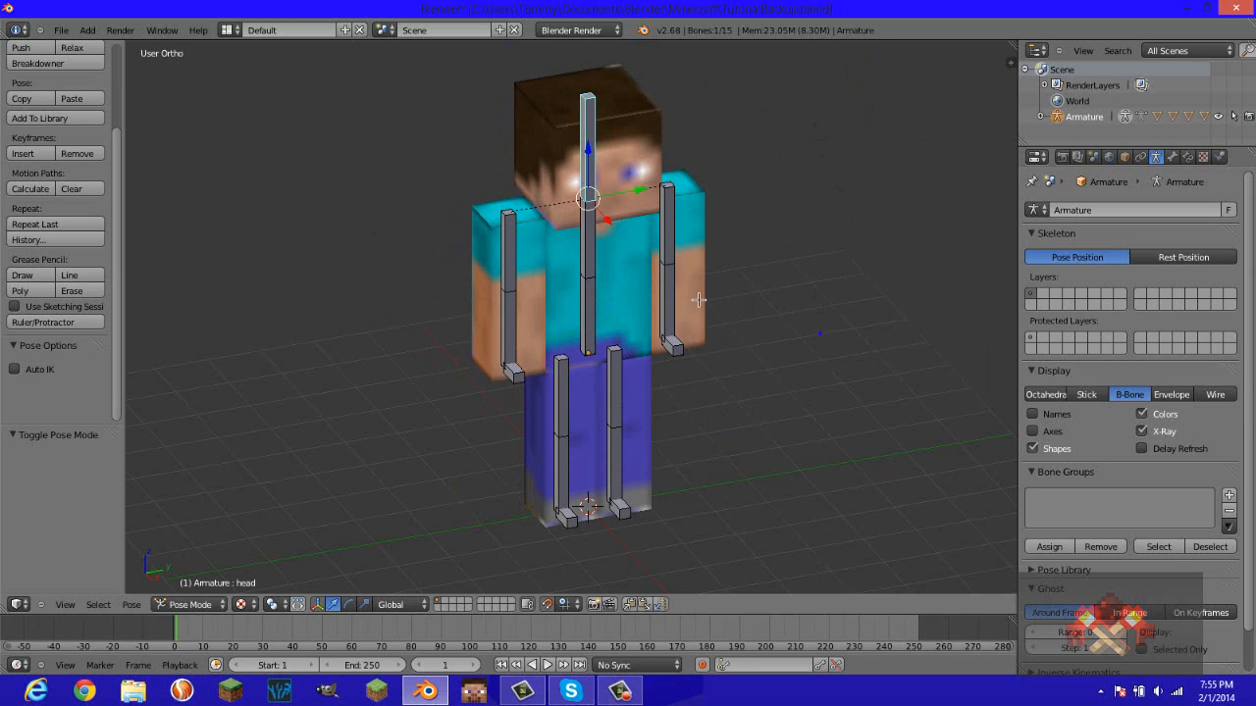
click(634, 201)
key(r)
key(y)
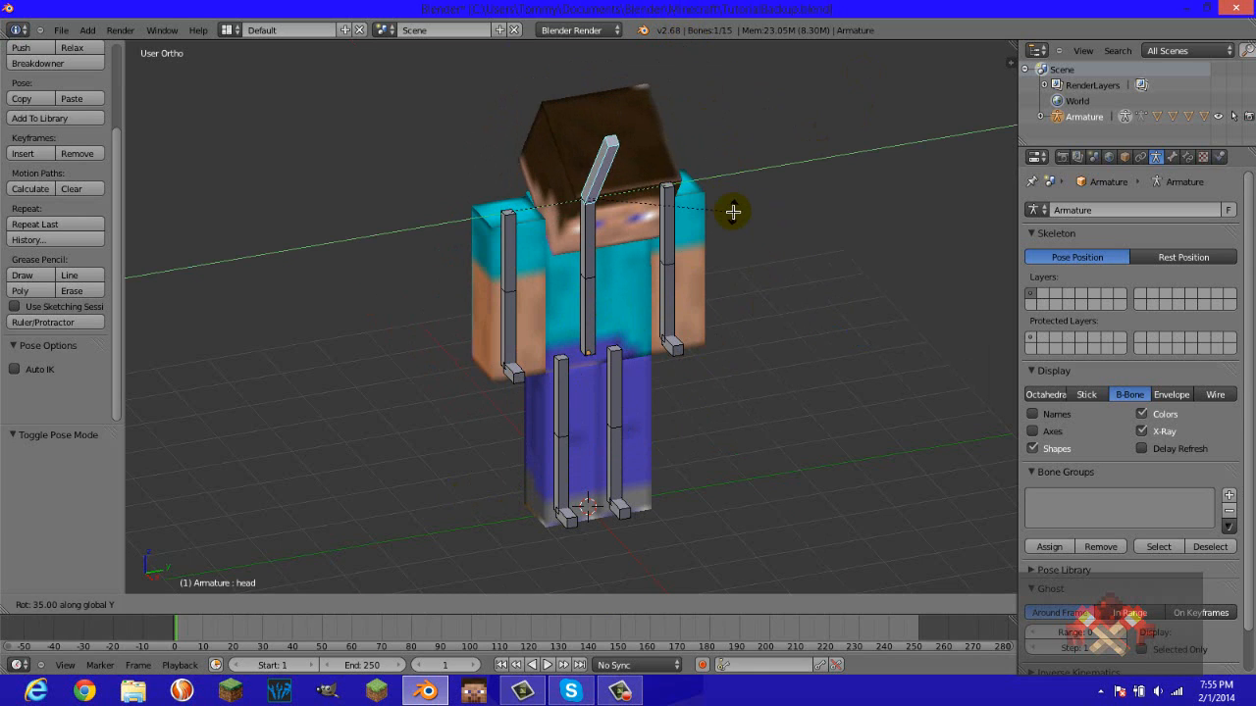
right_click(732, 212)
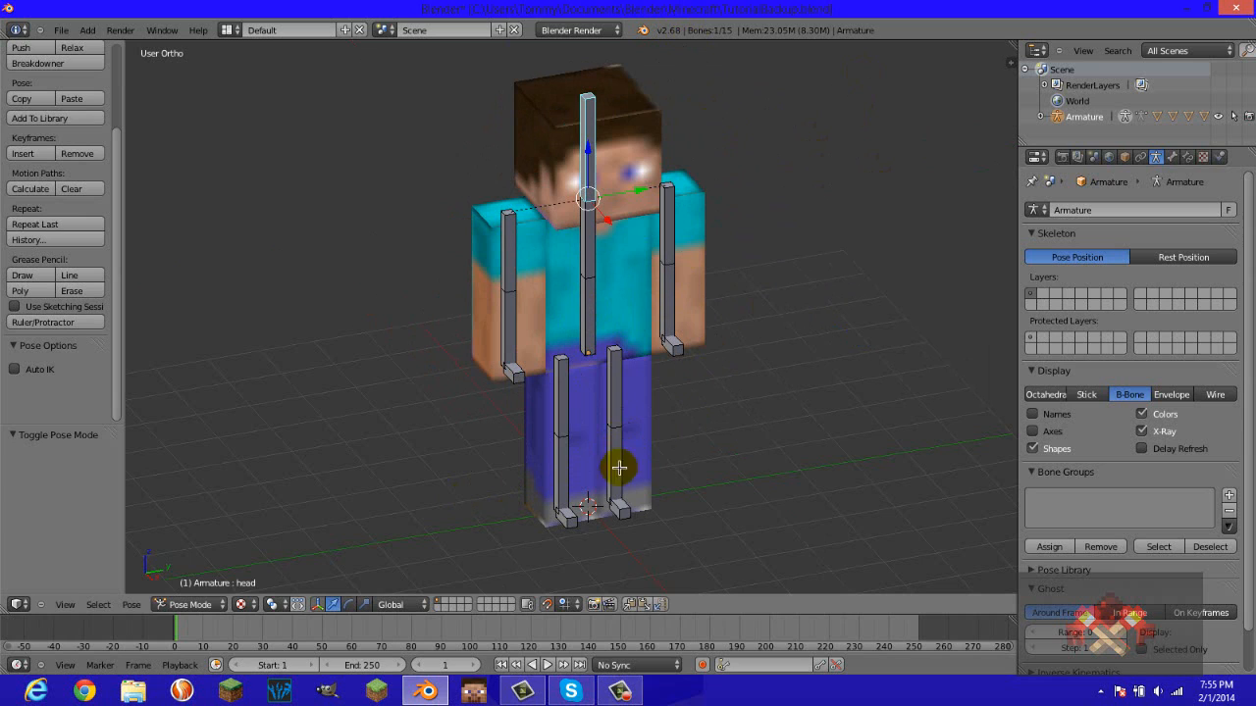
Test the left foot bone with a free rotation and a rotation about global Y, cancelling both.
right_click(616, 505)
key(r)
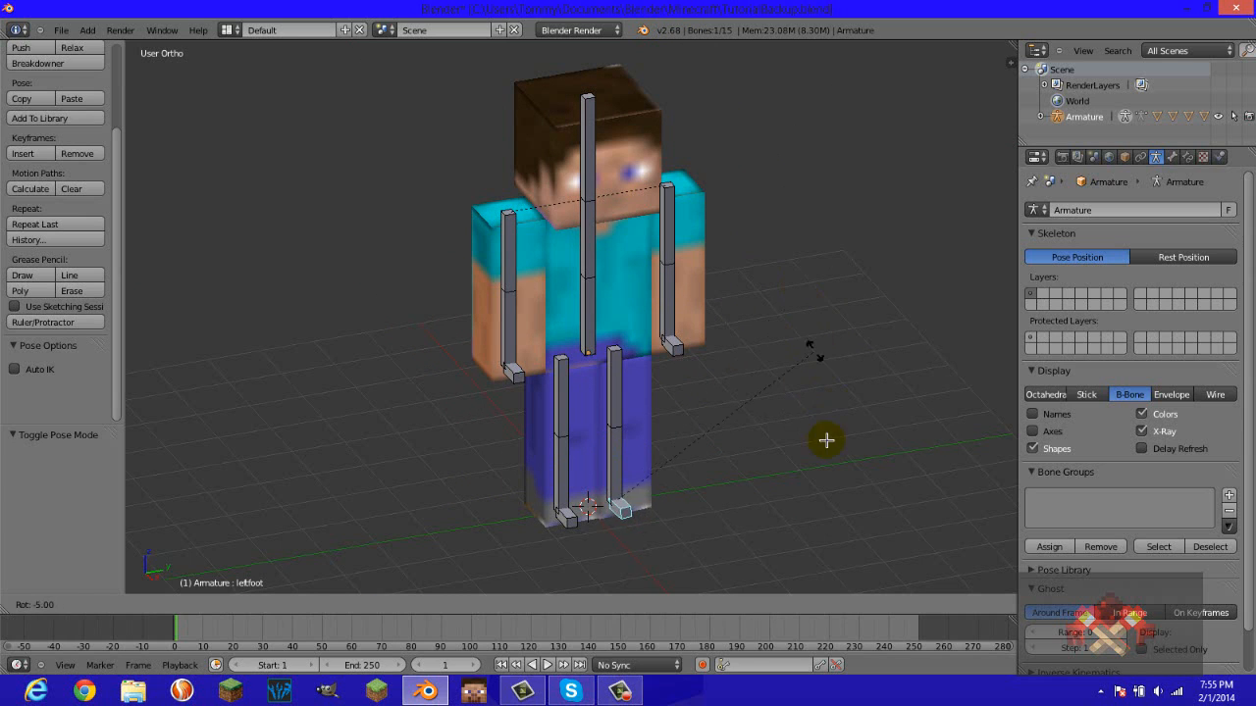
click(796, 277)
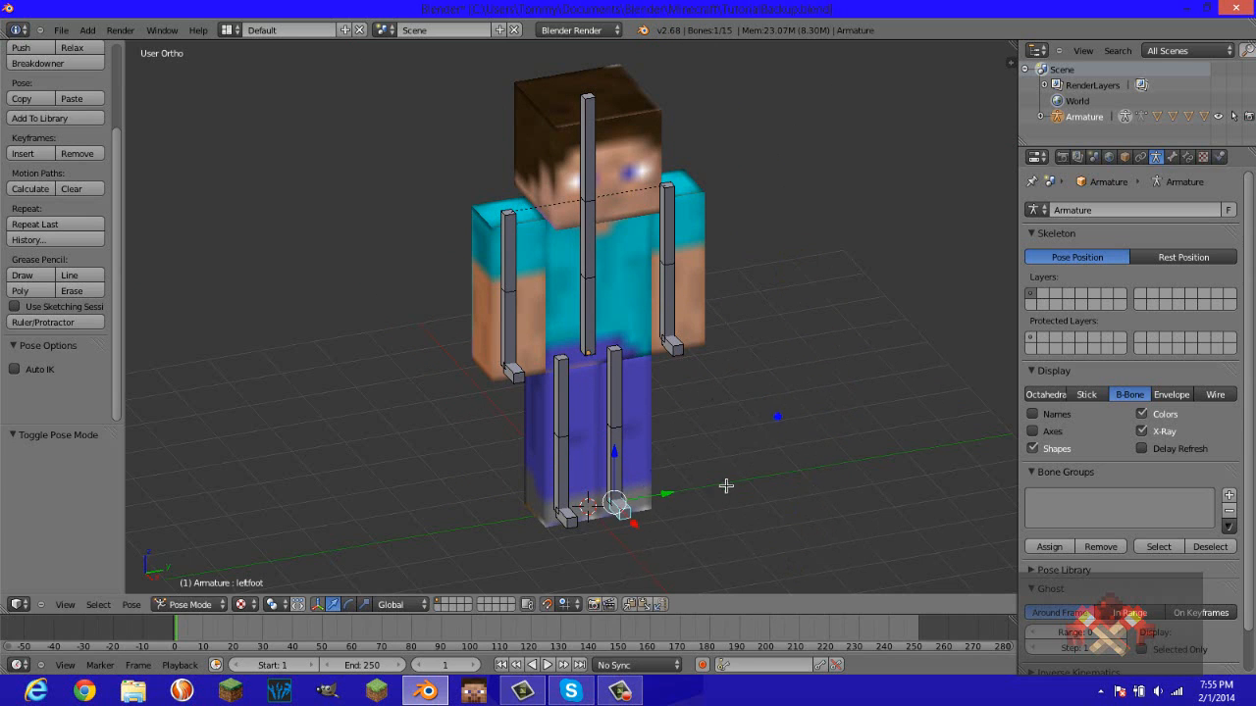
key(r)
key(y)
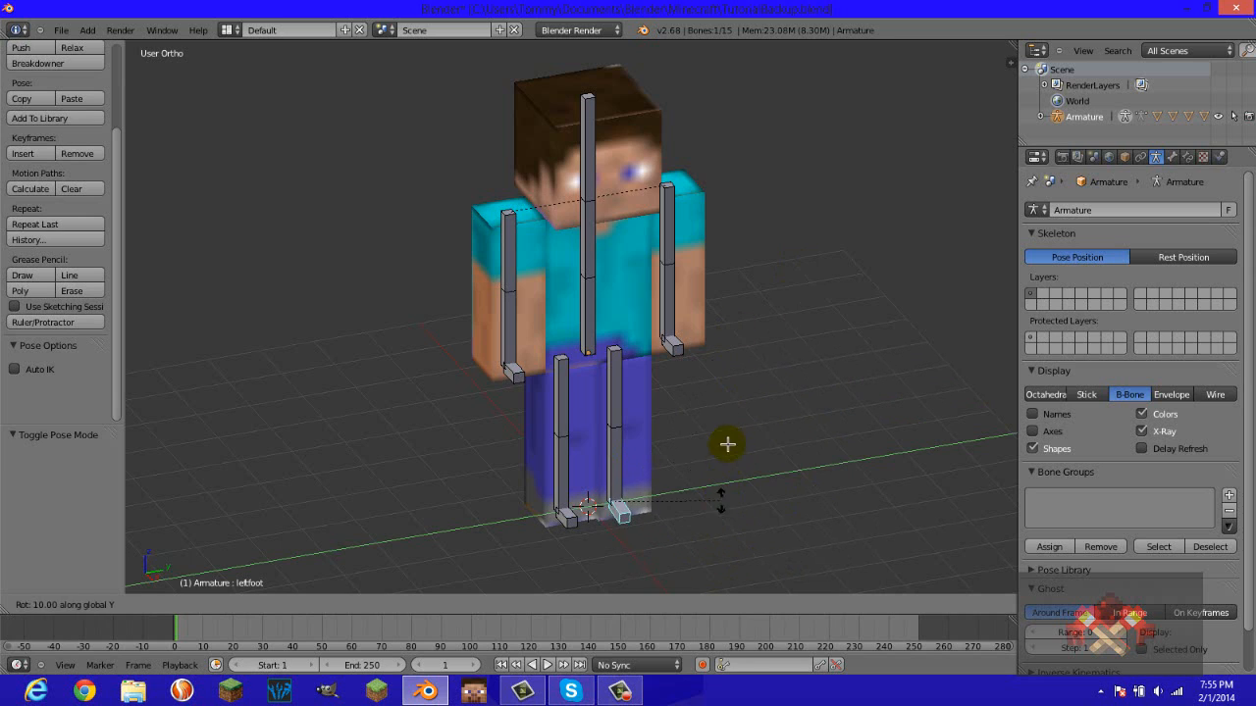
click(726, 435)
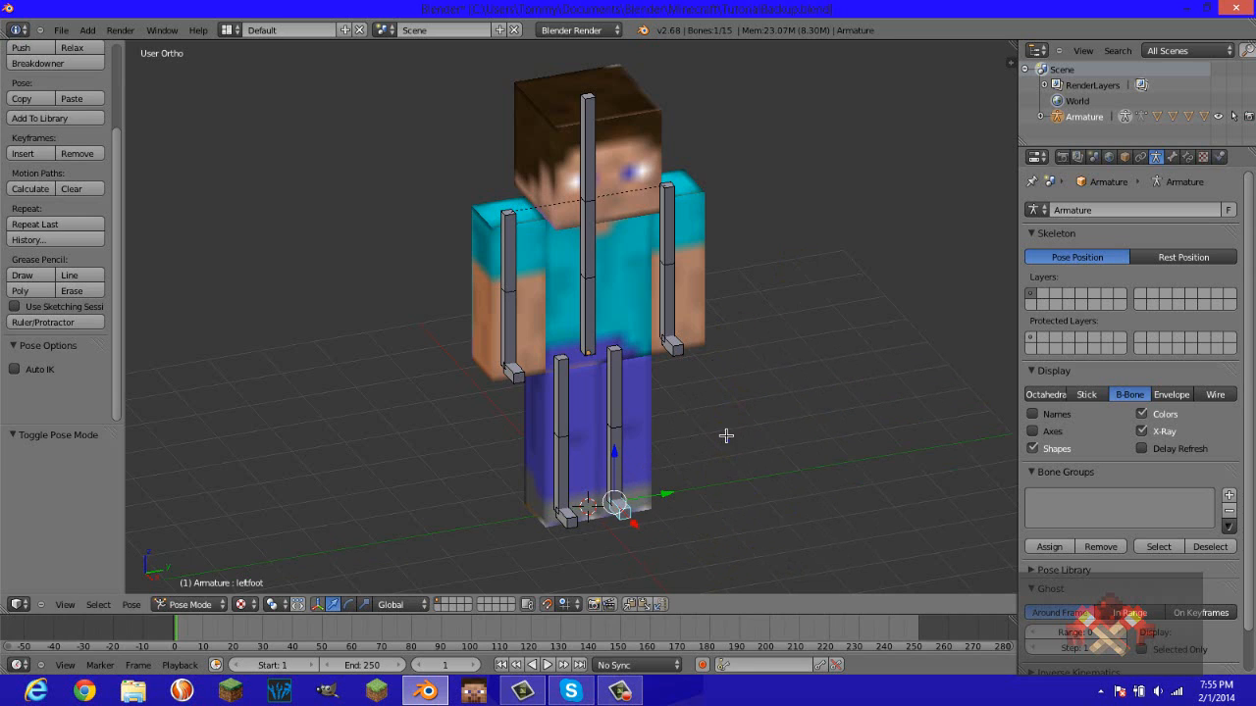
Test the left hand bone by rotating it about global Y, and cancel the rotation.
right_click(673, 335)
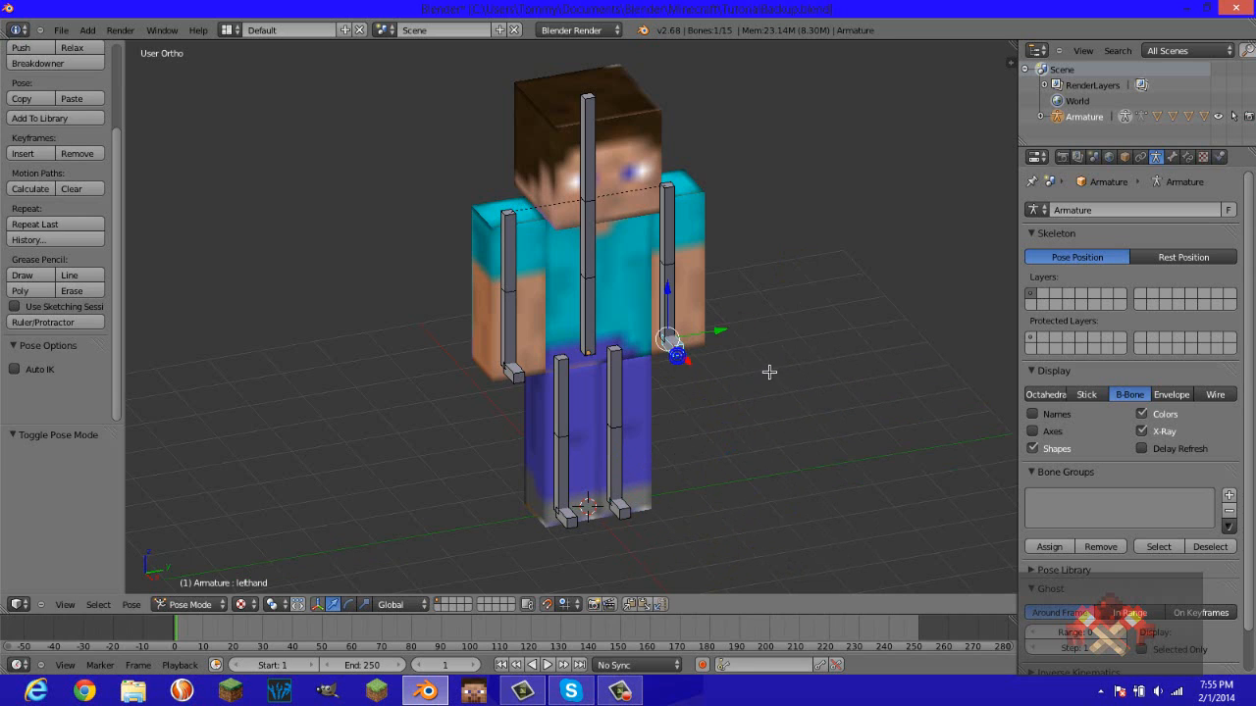
key(r)
key(y)
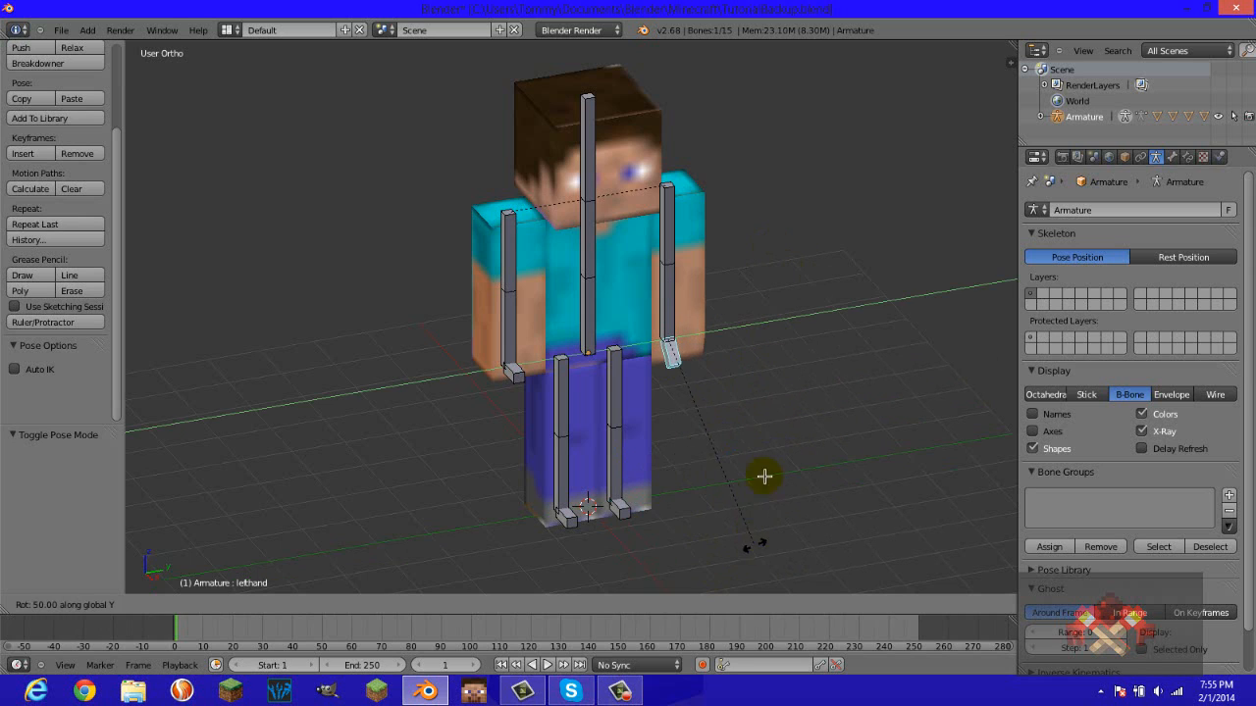
right_click(825, 355)
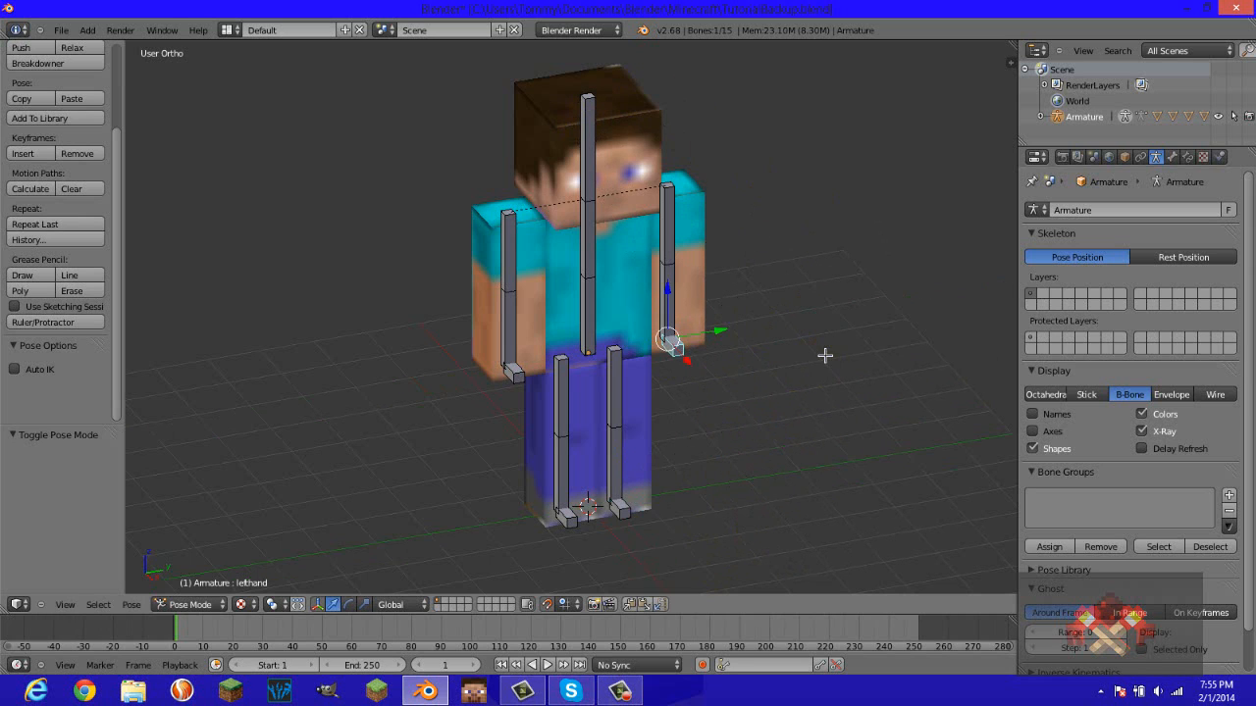
Test the torso bone with free rotations and a rotation about global Y, cancelling each one.
right_click(590, 255)
key(r)
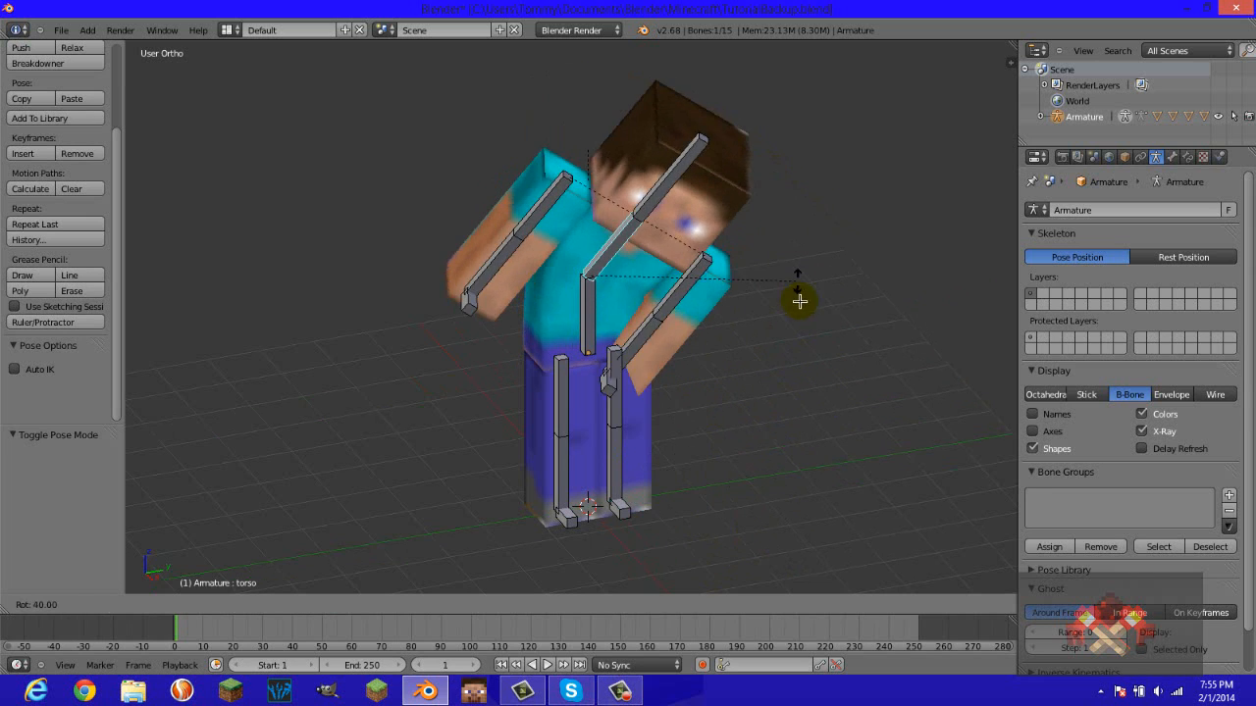
right_click(817, 312)
key(r)
key(y)
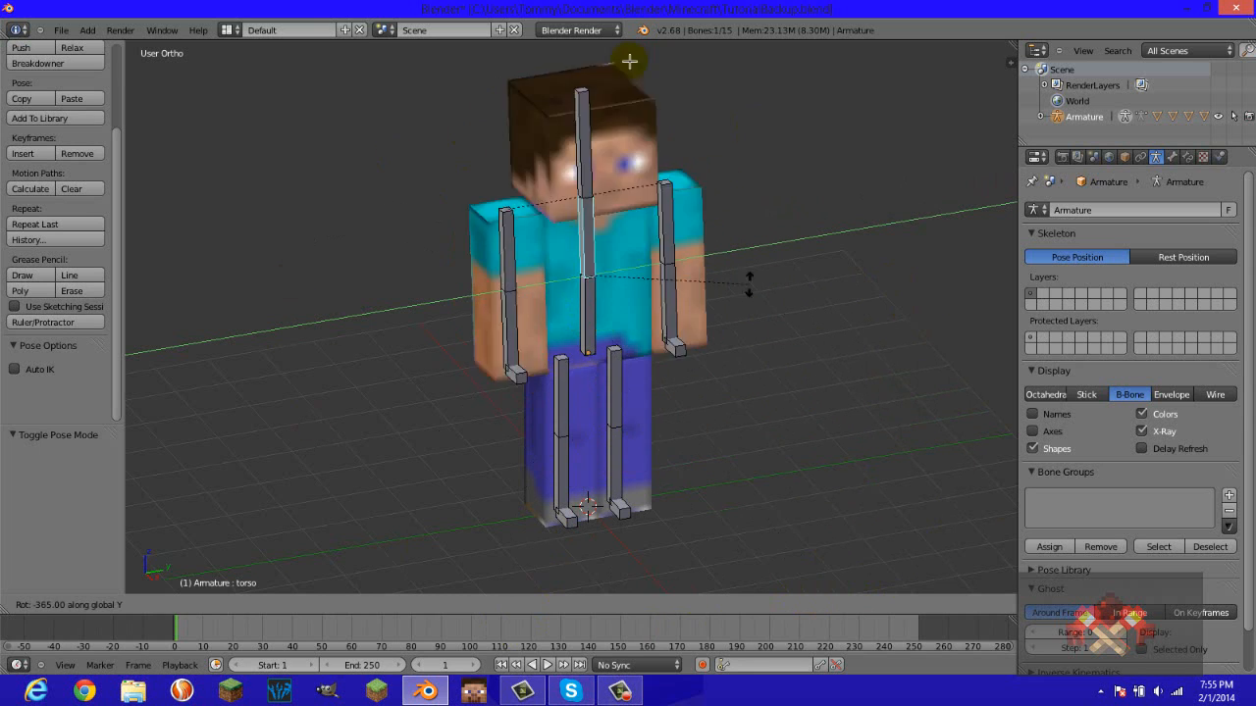
right_click(543, 228)
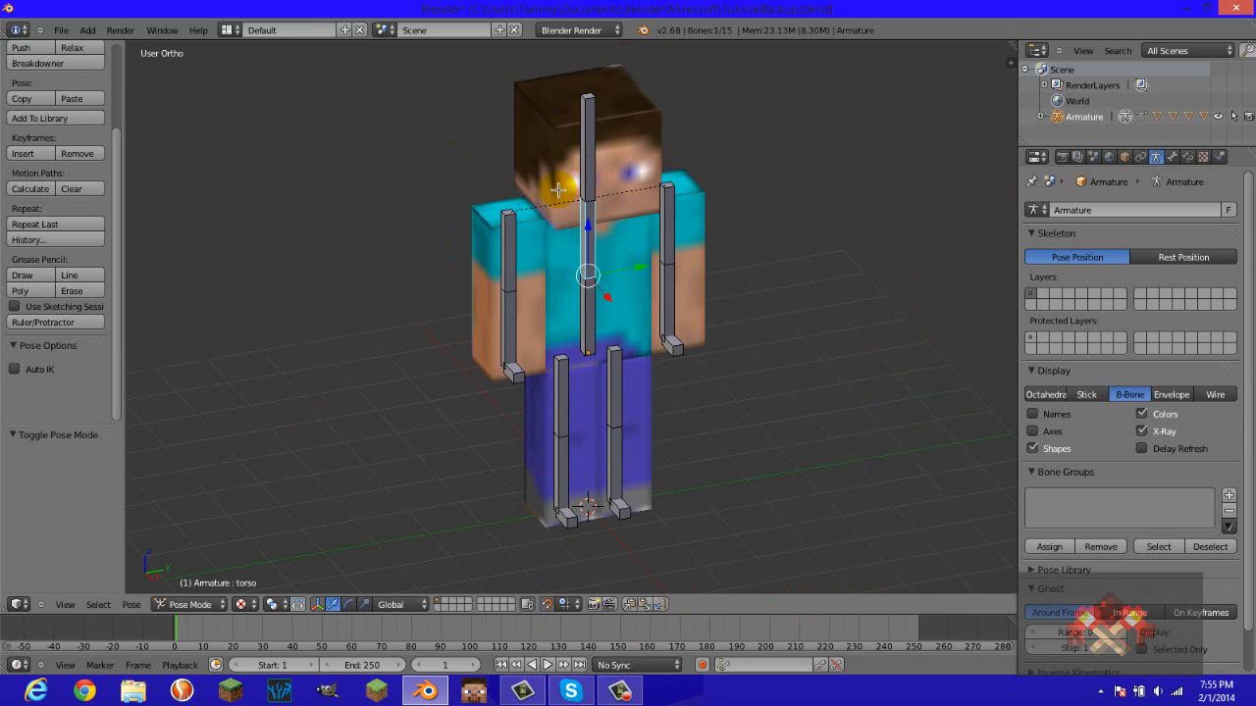
key(r)
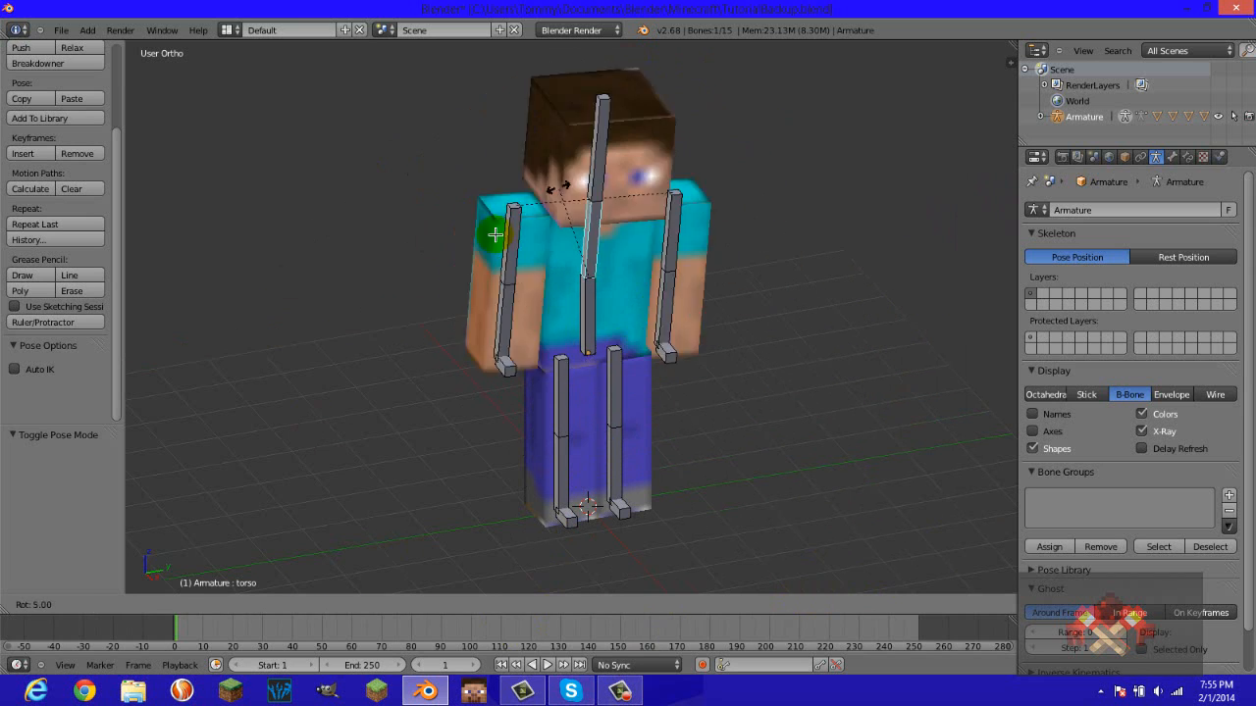
right_click(693, 225)
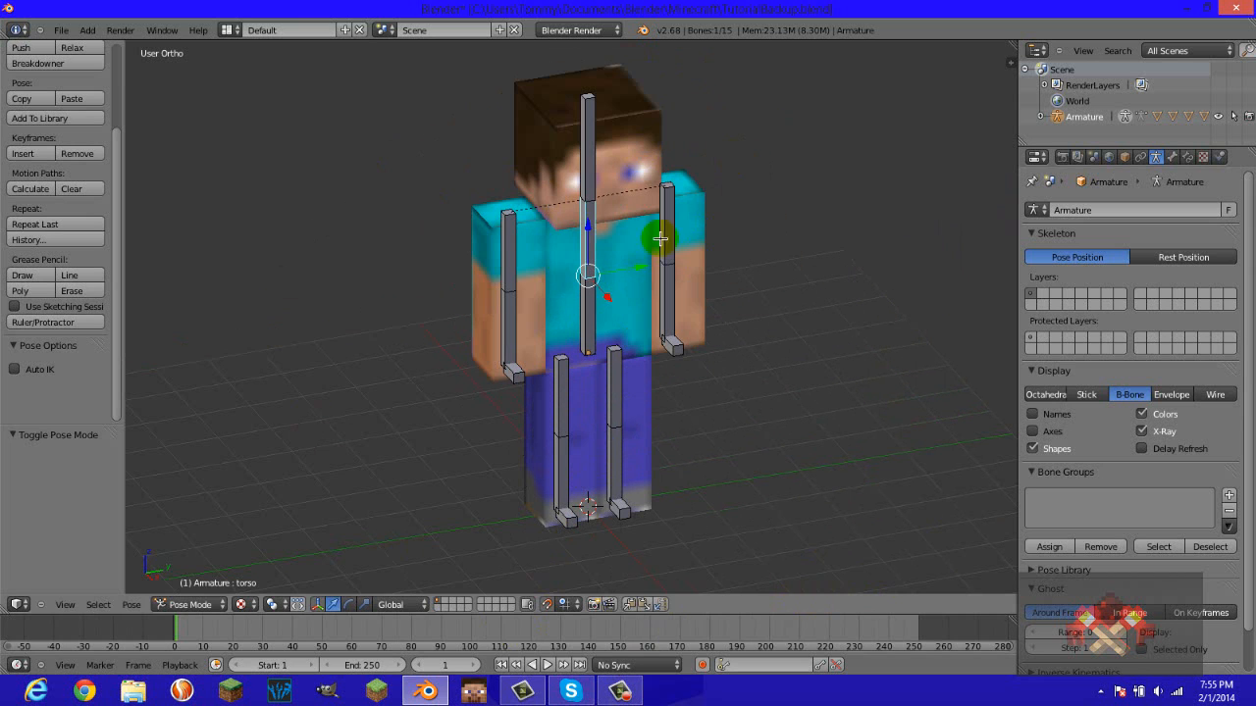
Save the rigged character over the existing TutorialBackup.blend file.
key(ctrl+s)
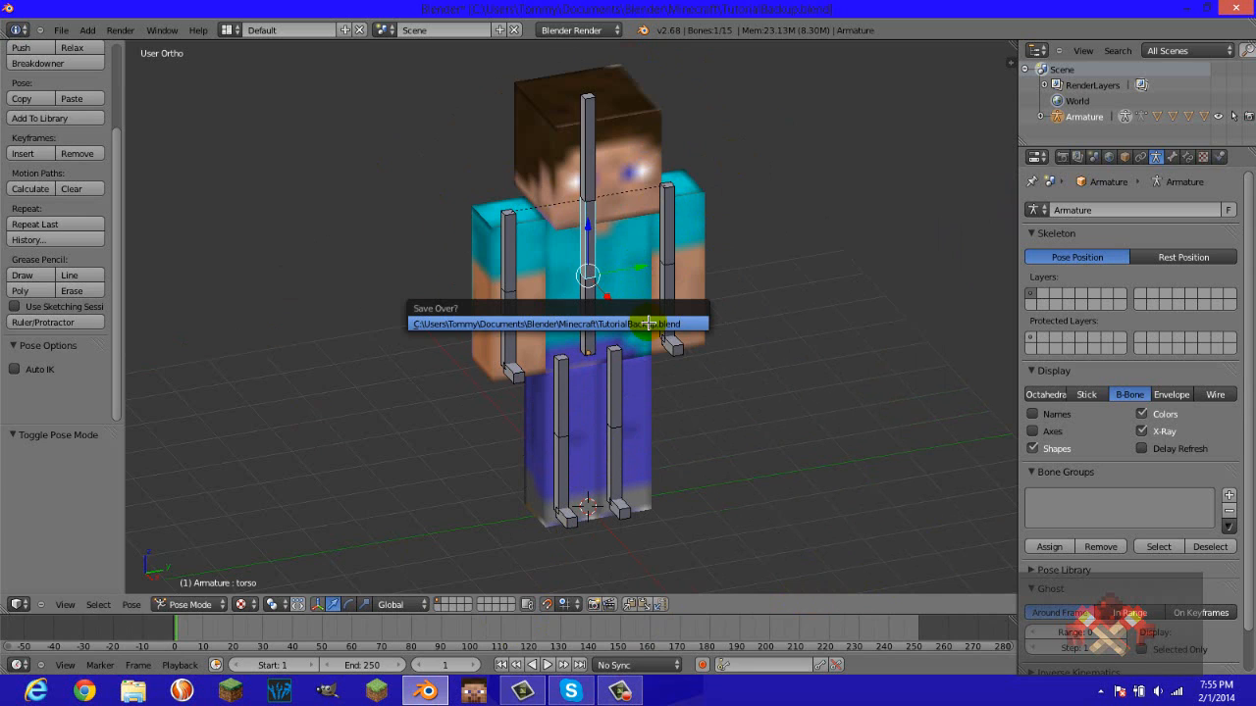
click(649, 323)
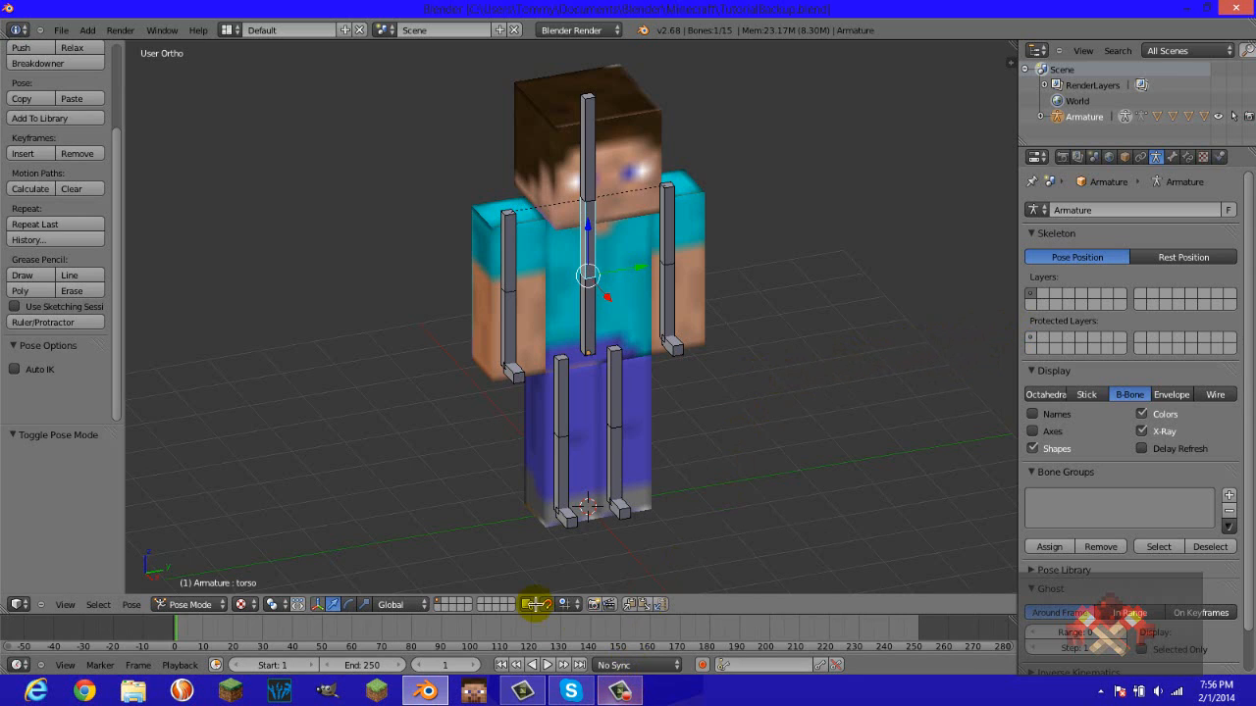
click(618, 692)
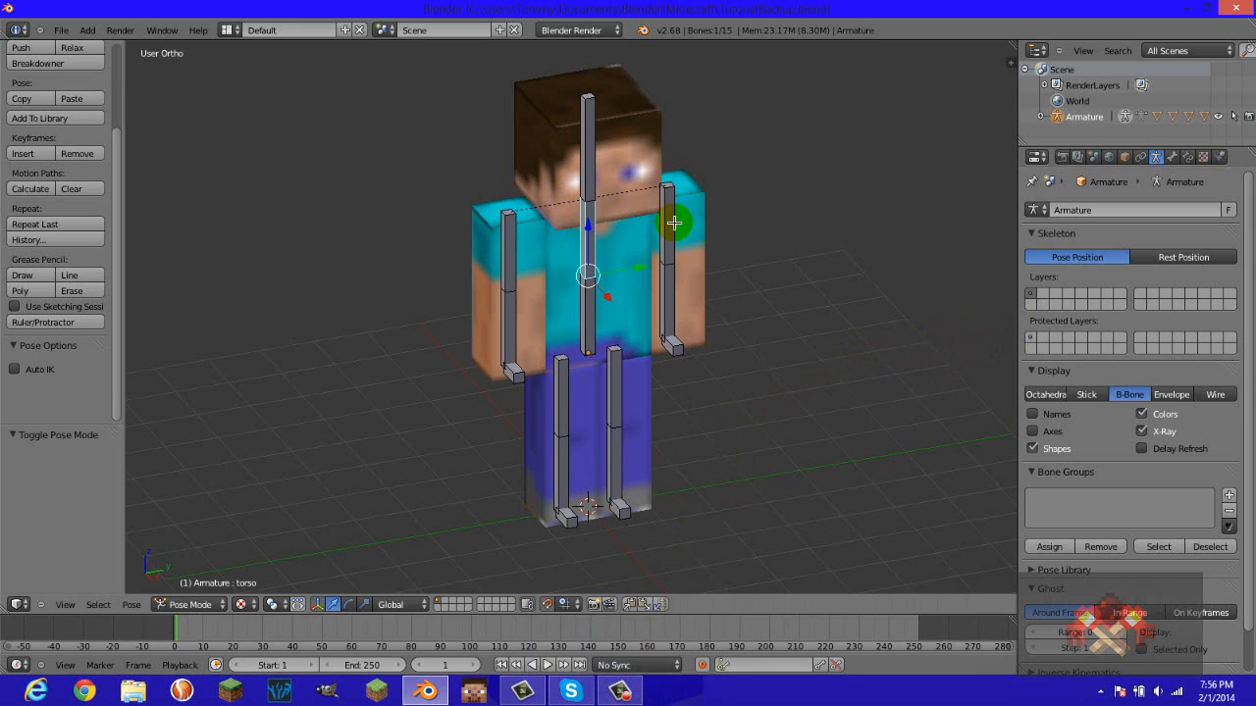
click(633, 694)
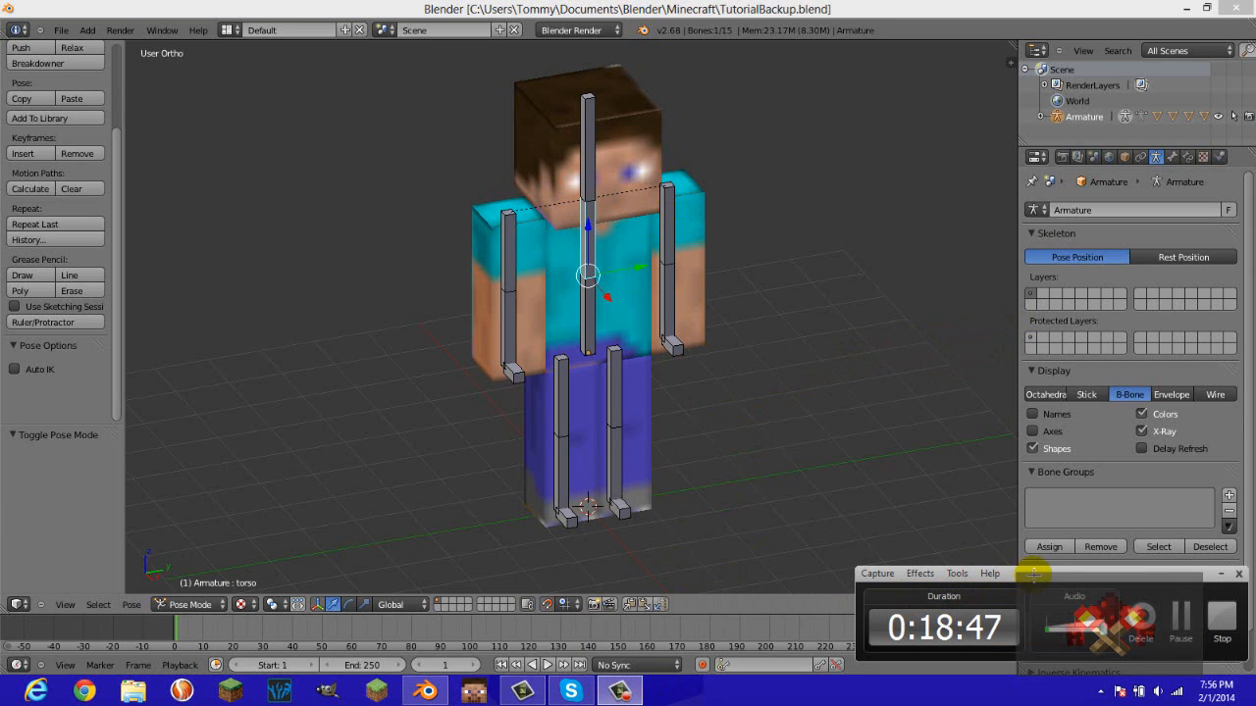